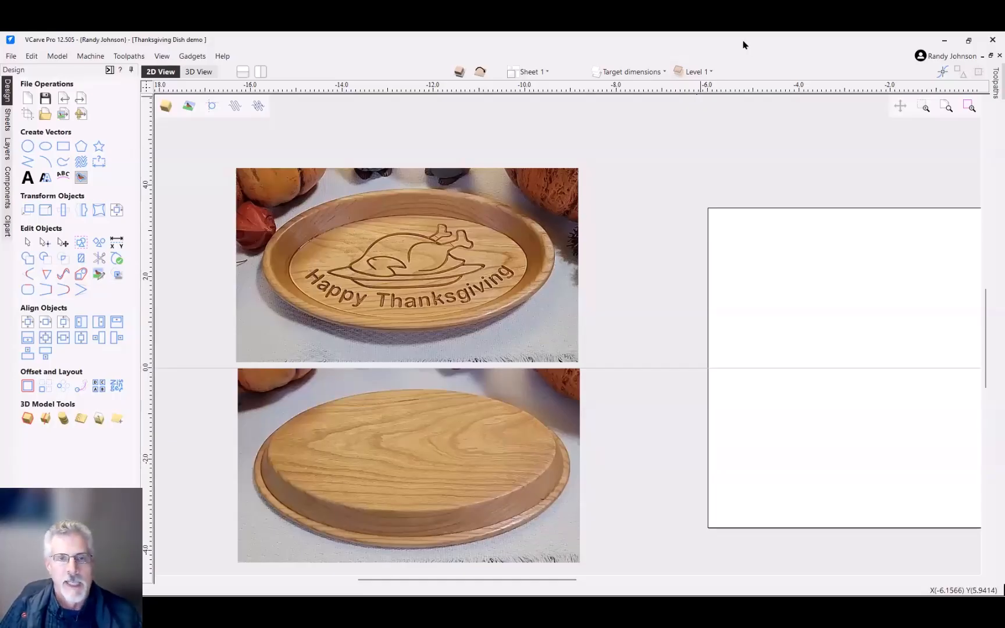
Step: Open the job setup and accept it as double-sided, 12 x 7 x 1 inches, with centre datum and material-surface Z zero
scroll(370, 78, down, 1)
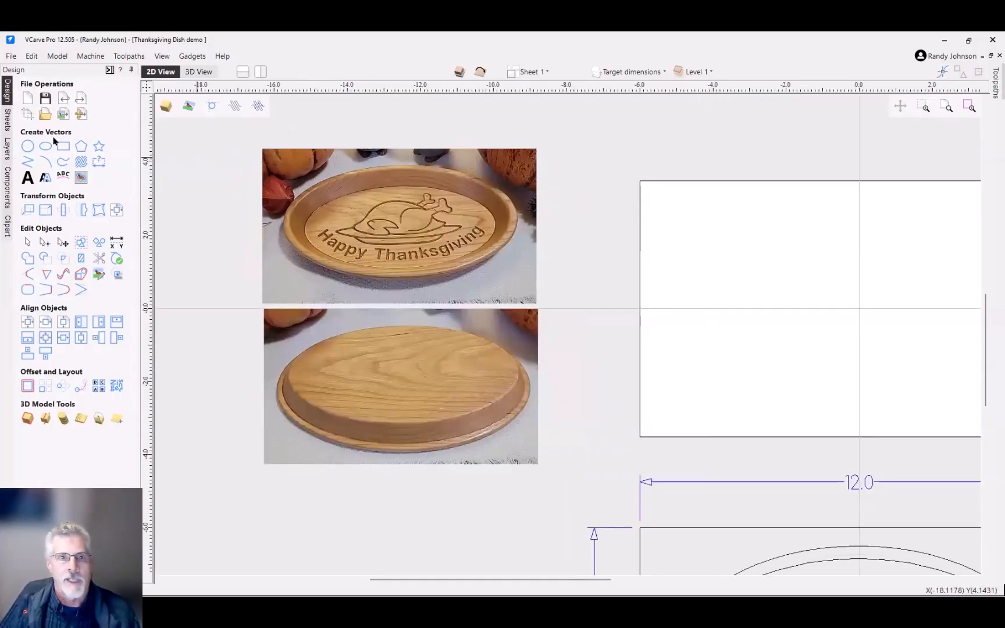
click(28, 115)
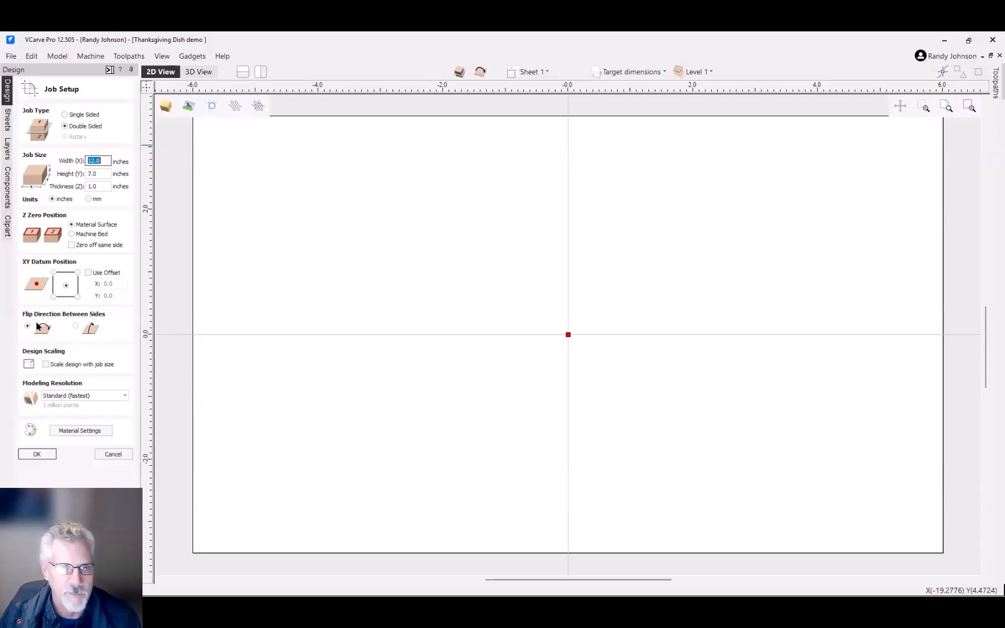
click(34, 454)
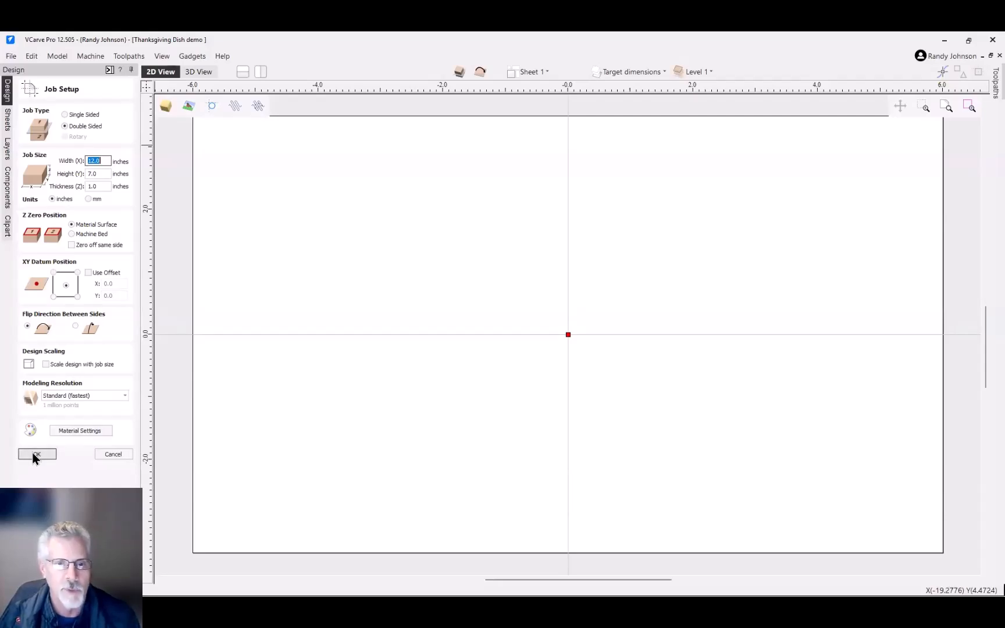
click(33, 454)
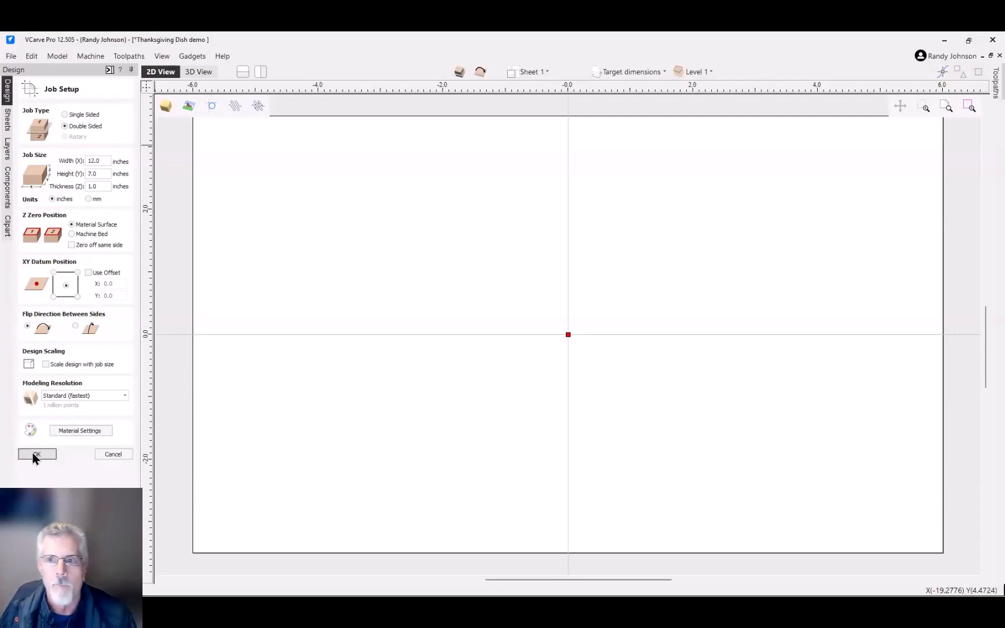
click(519, 361)
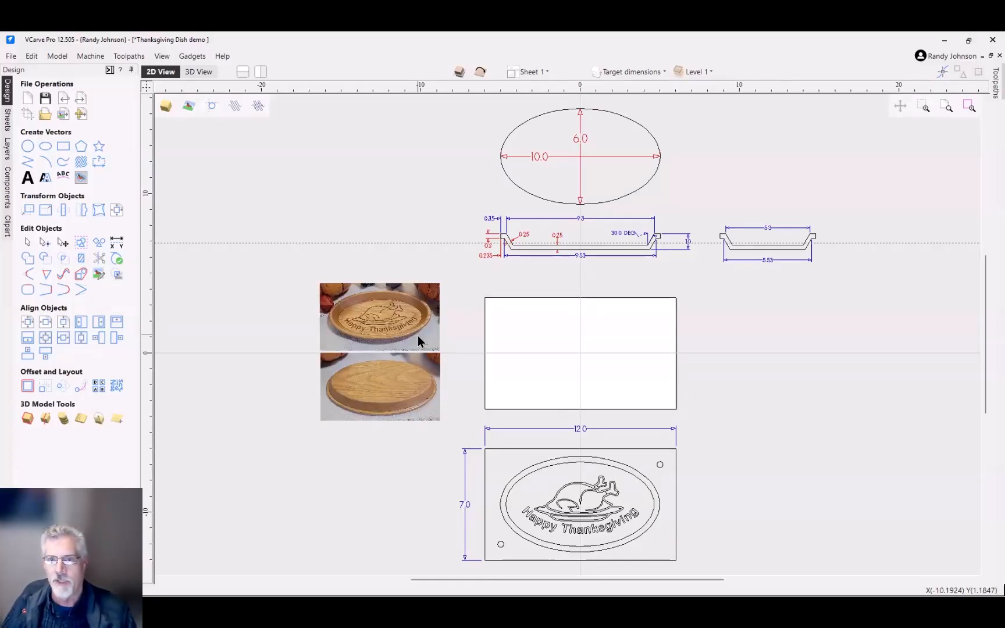
Step: Draw a square-cornered rectangle 10 inches wide and 1 inch high below the dish's long cross-section
scroll(640, 107, up, 3)
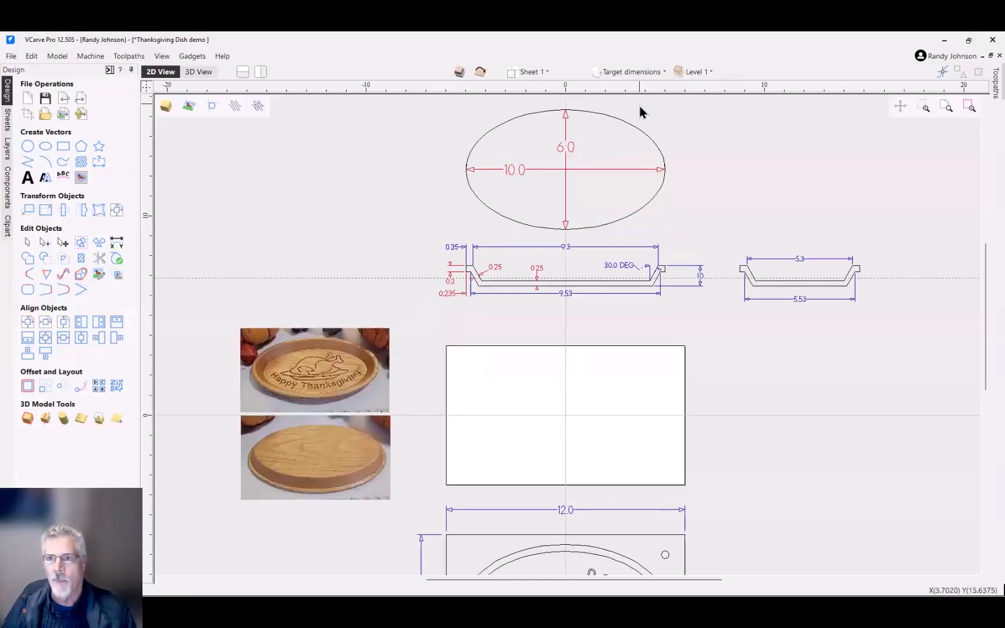
scroll(634, 112, up, 2)
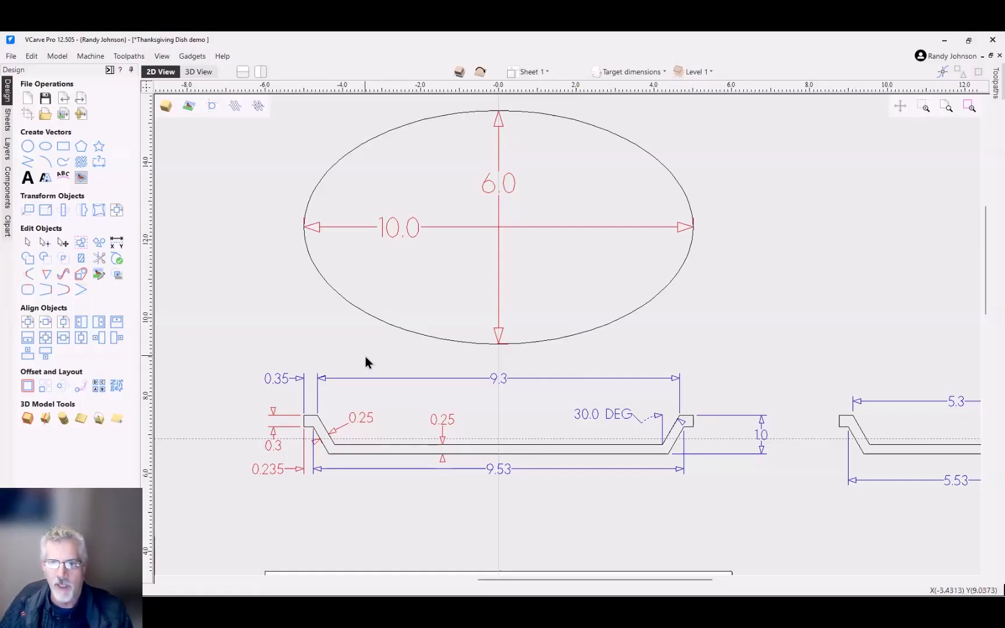
right_click(322, 335)
click(256, 327)
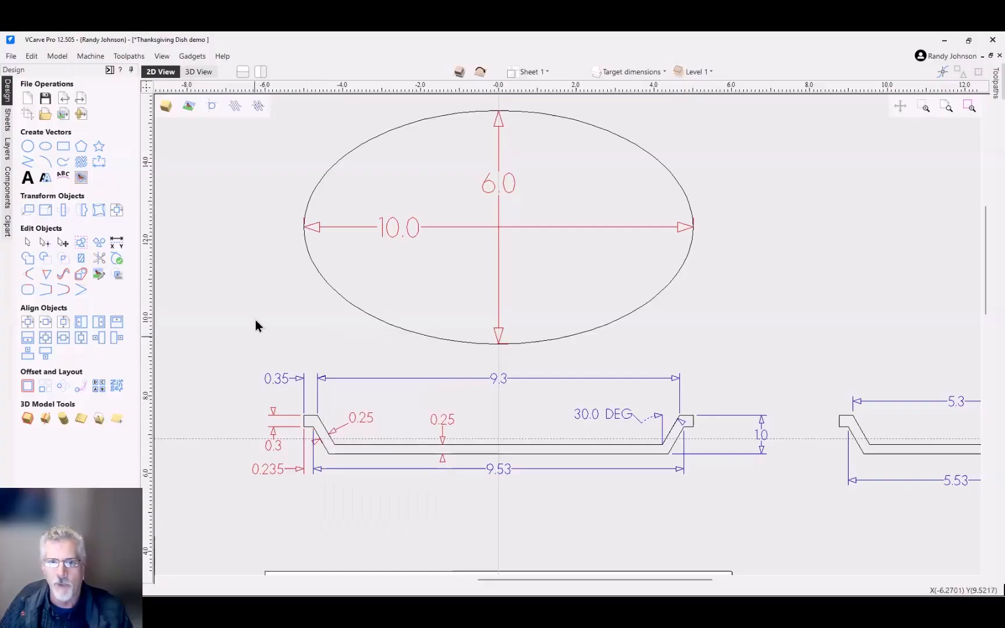
click(63, 146)
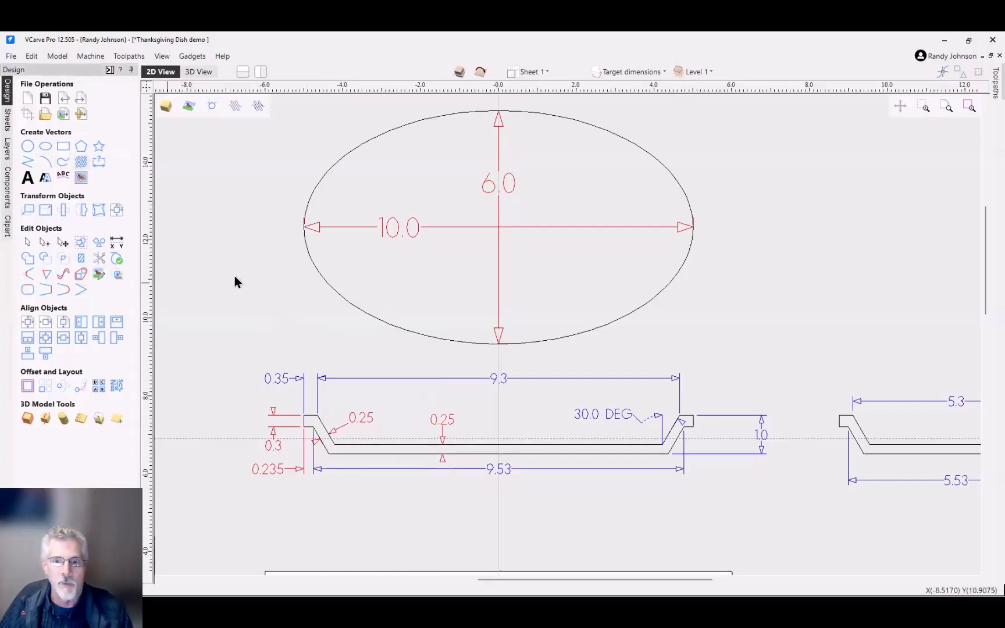
drag(304, 502, 703, 542)
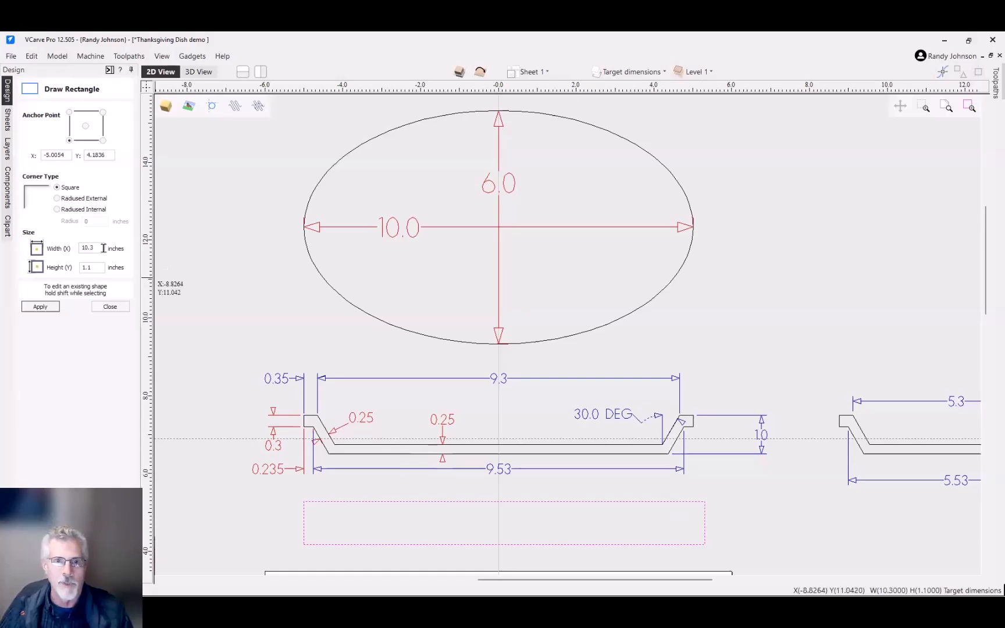
drag(104, 248, 21, 247)
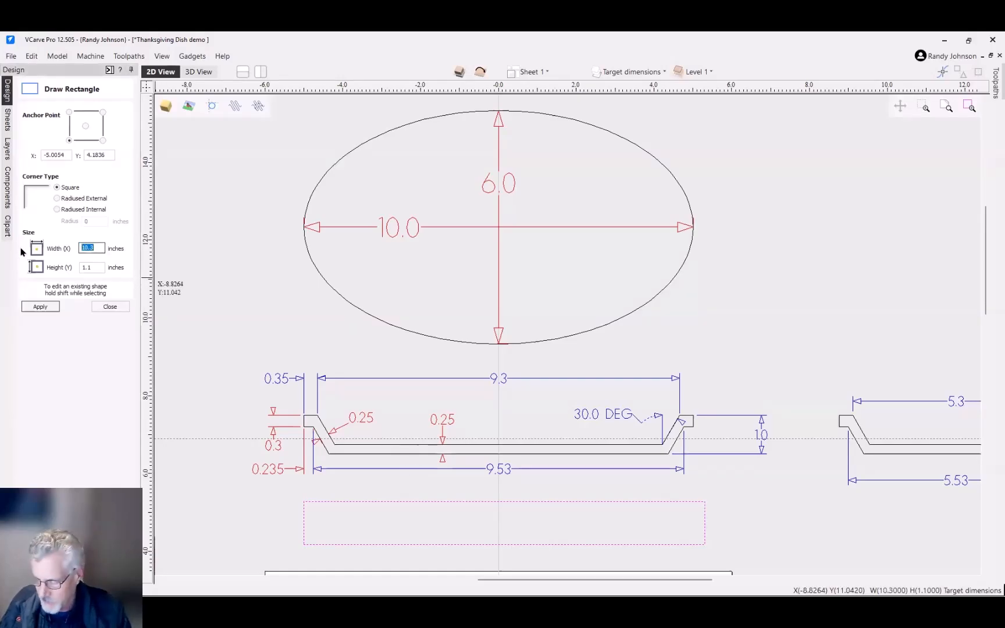
text(10)
key(Tab)
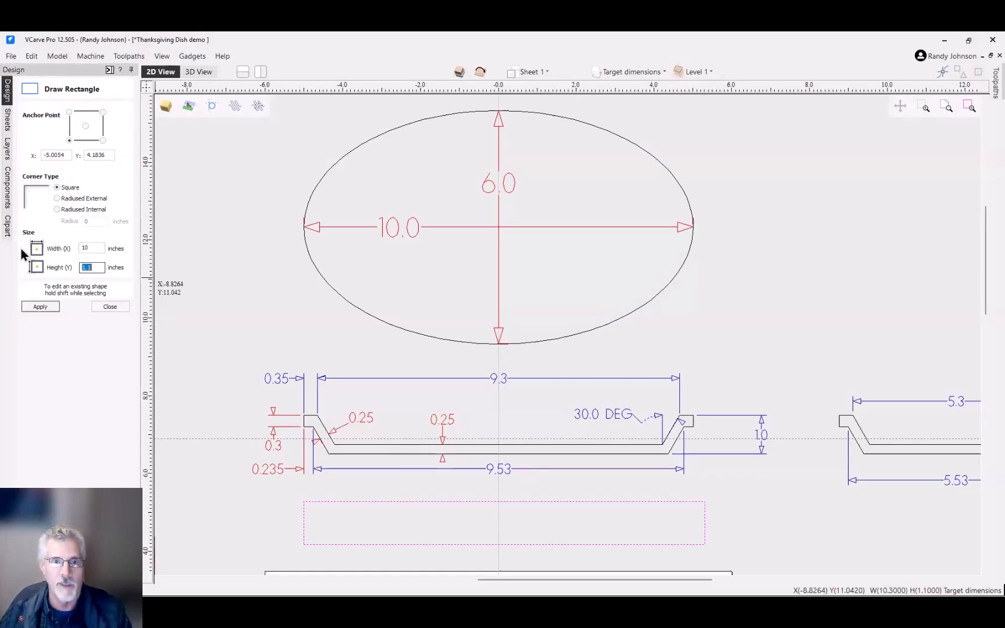
text(1)
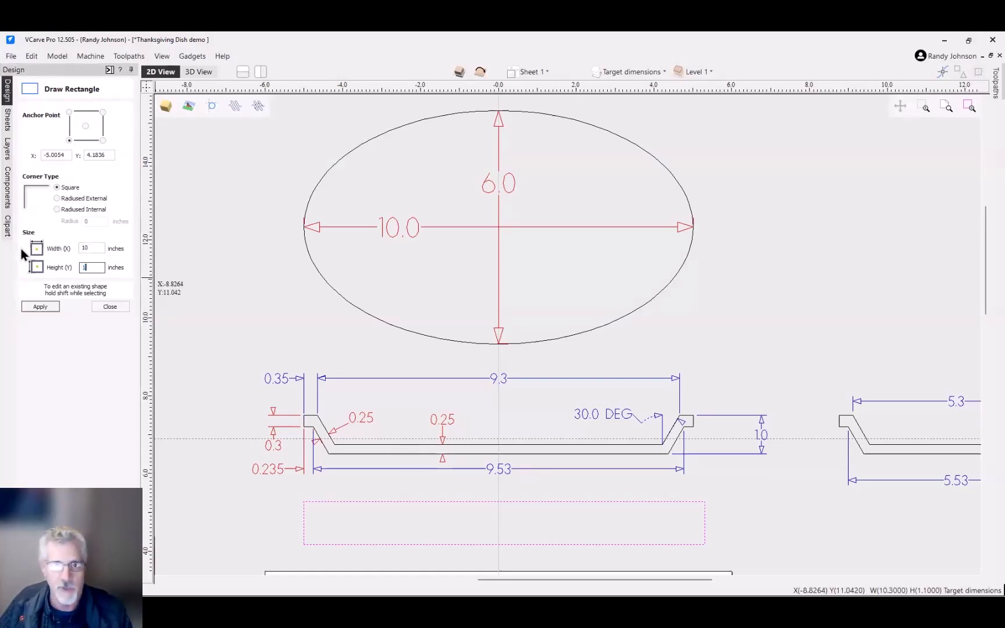
click(41, 306)
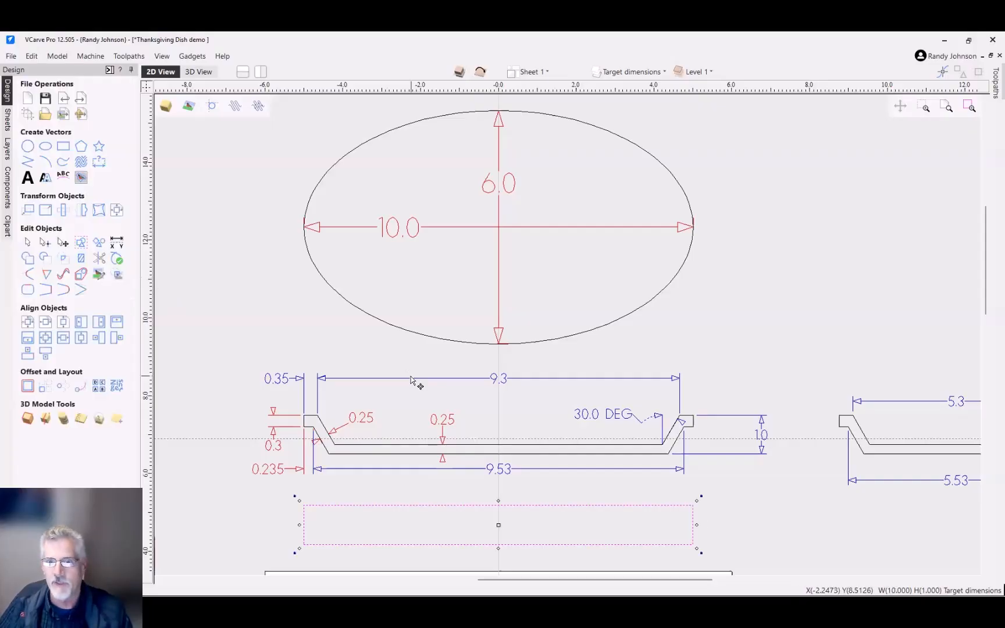
Step: Draw a 10 x 0.25 inch rectangle inside the 10 x 1 inch rectangle, starting from its lower-left corner
scroll(460, 562, down, 1)
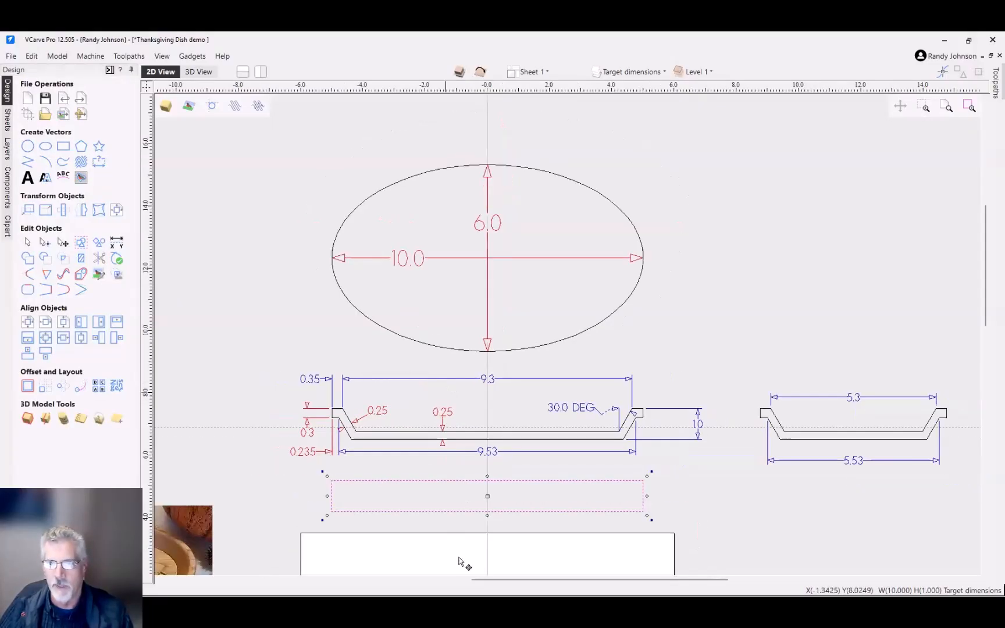
scroll(494, 543, up, 2)
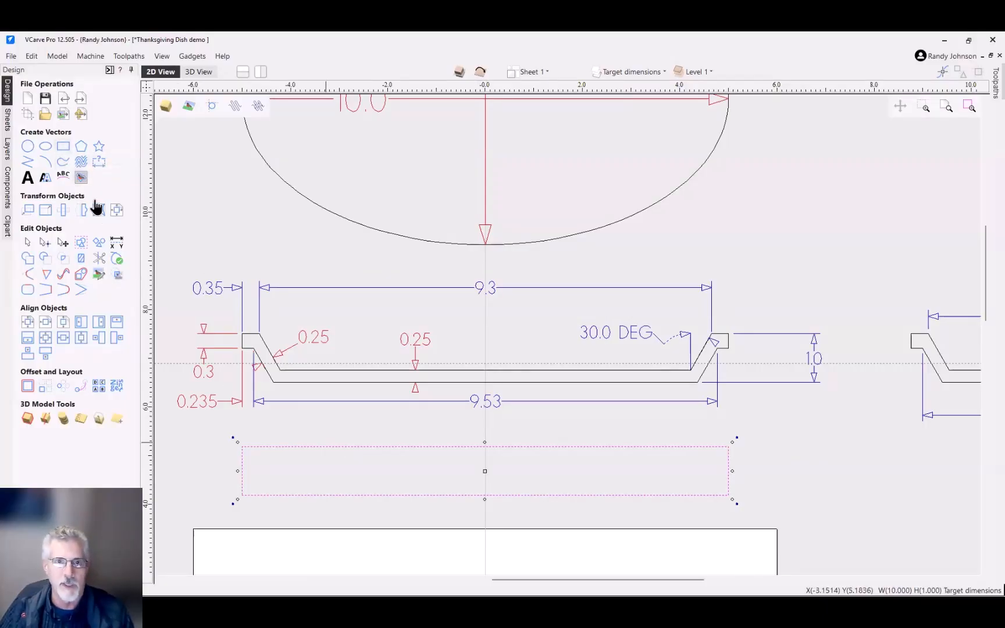
click(63, 146)
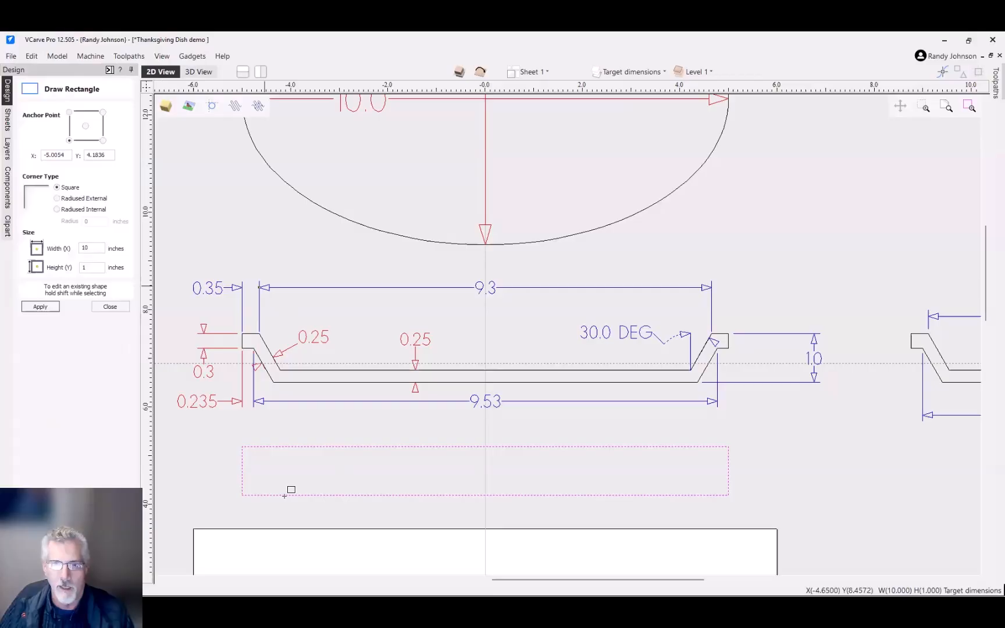
click(243, 496)
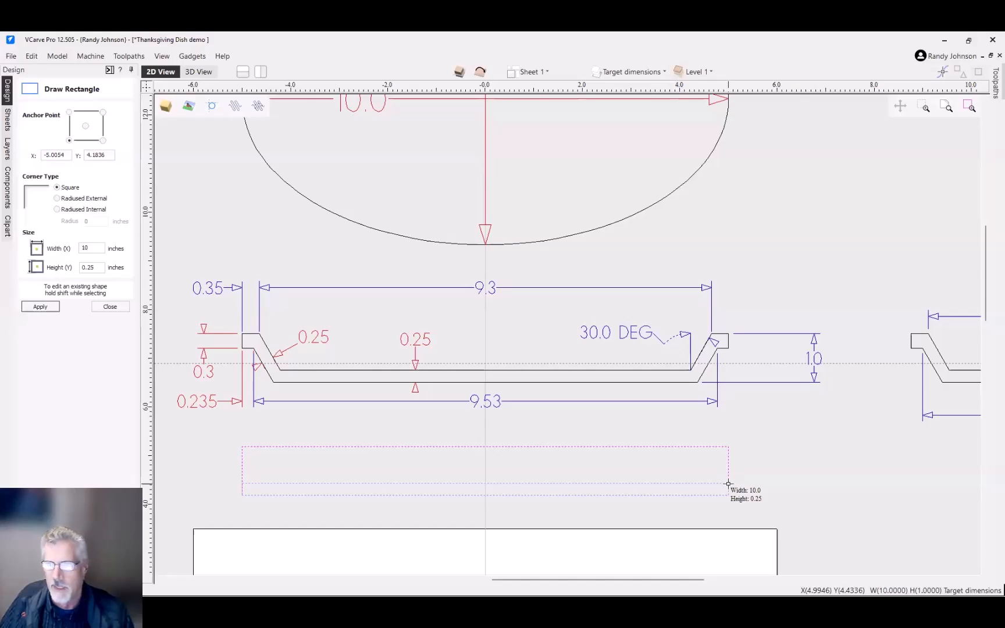
click(729, 483)
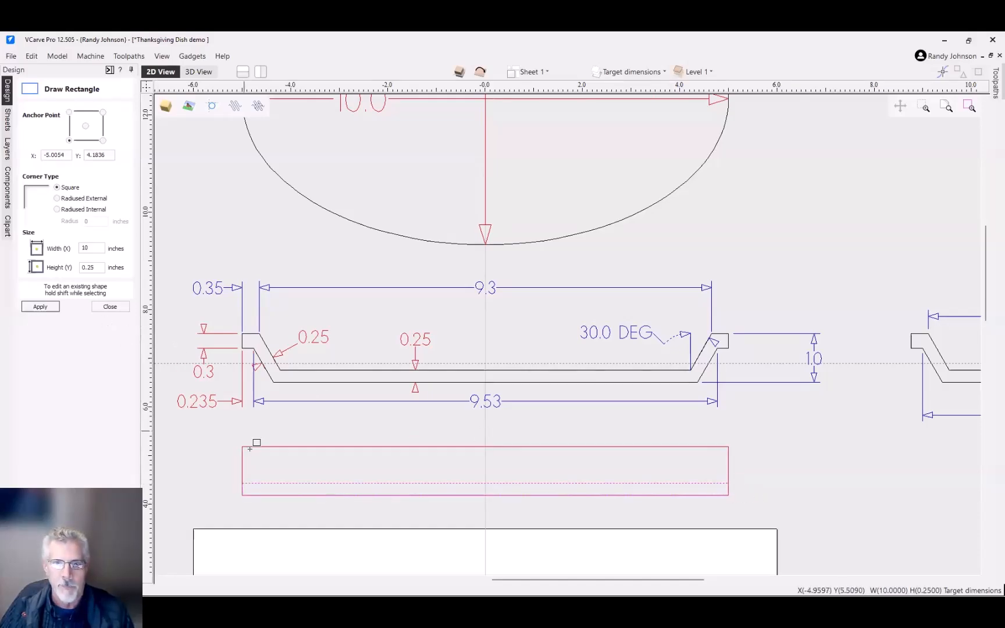
Step: Draw a 10 x 0.3 inch rectangle along the upper edge of the 10 x 1 inch rectangle for the rim thickness
click(244, 447)
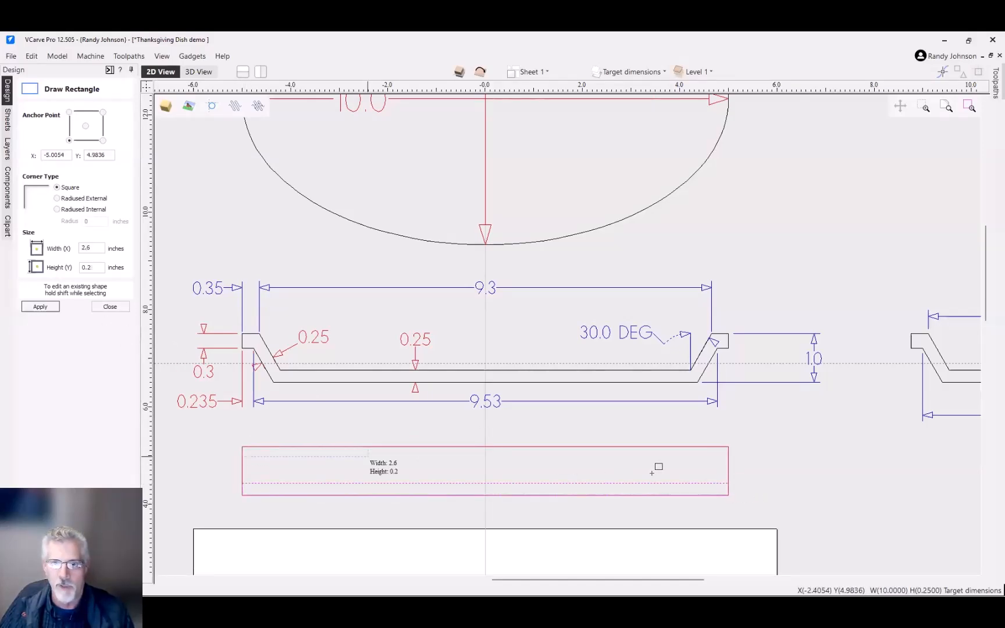
click(728, 460)
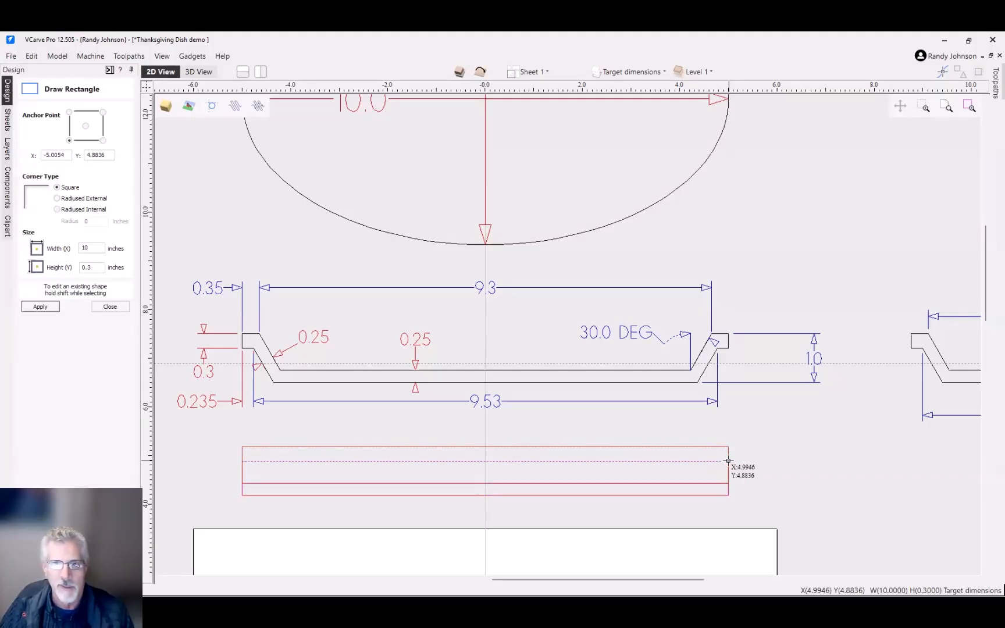
click(110, 307)
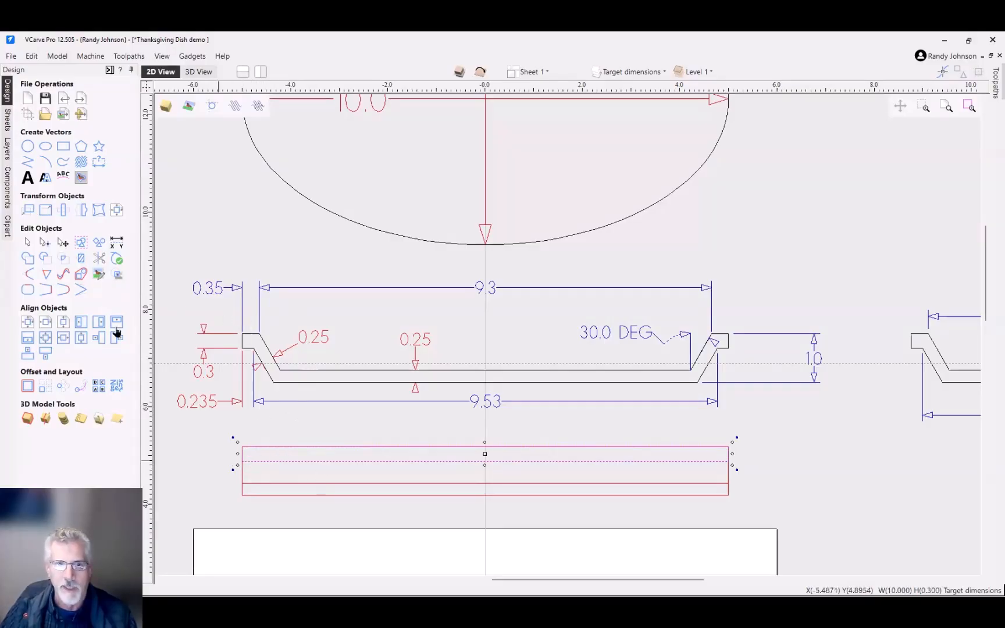
Step: Draw a 0.35 x 1 inch rectangle at the left end of the 10 x 1 inch rectangle for the rim width
click(63, 146)
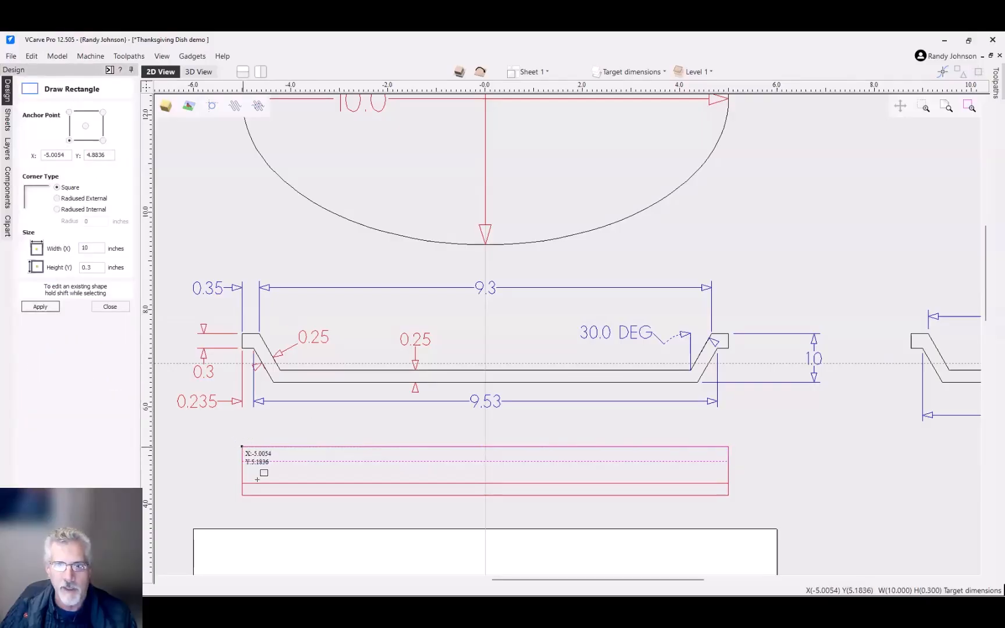
drag(263, 491, 258, 496)
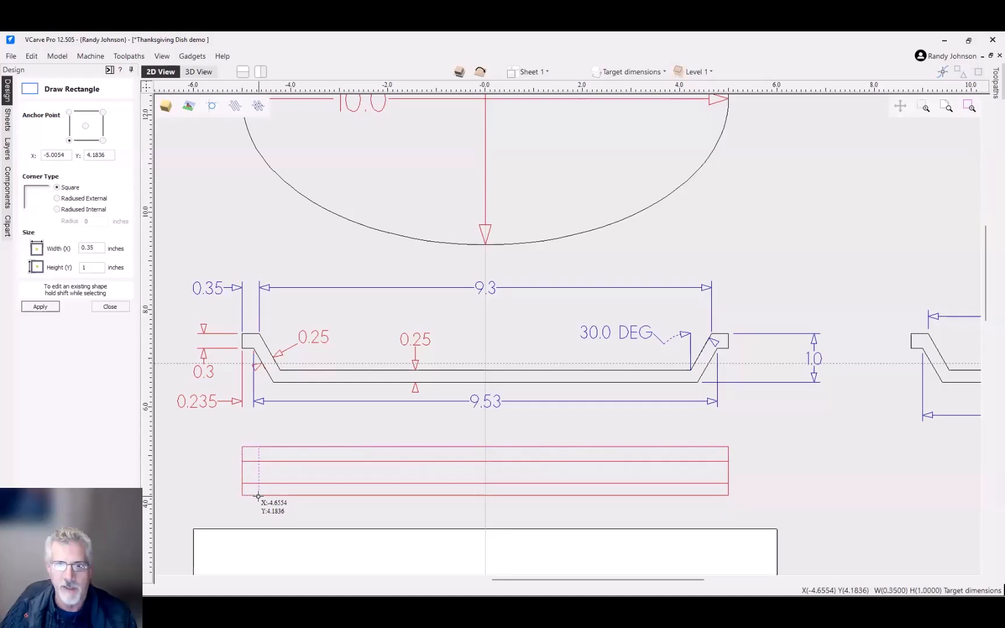
click(110, 306)
drag(208, 433, 757, 511)
scroll(676, 472, down, 1)
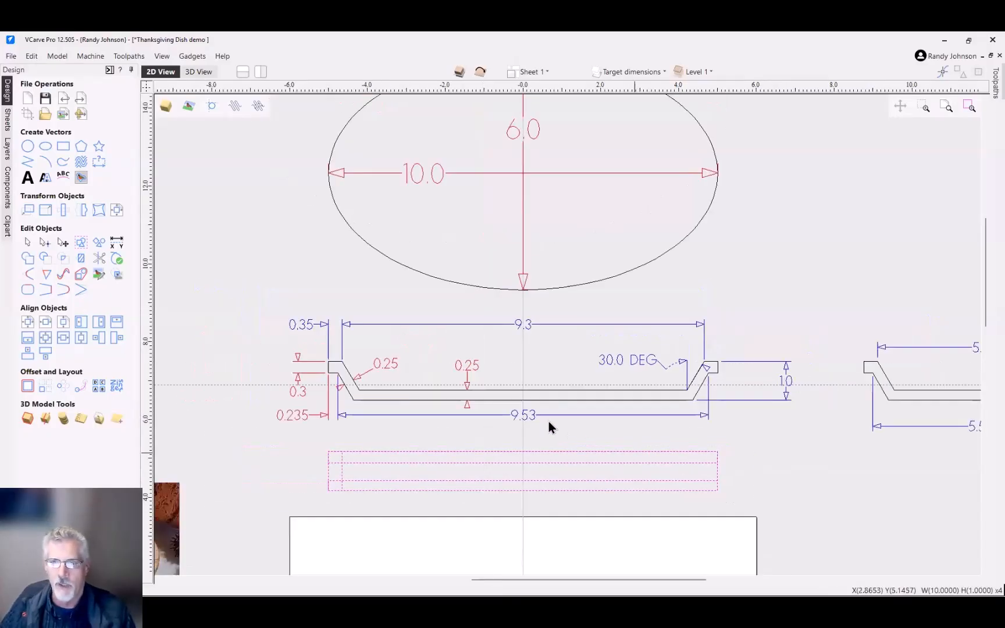
scroll(460, 396, down, 2)
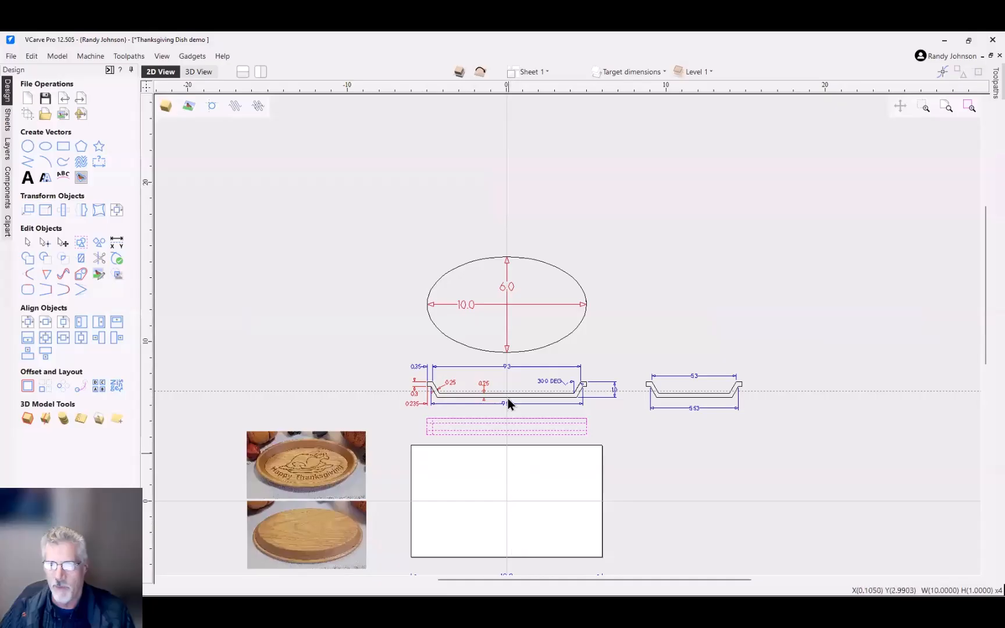
scroll(512, 430, up, 2)
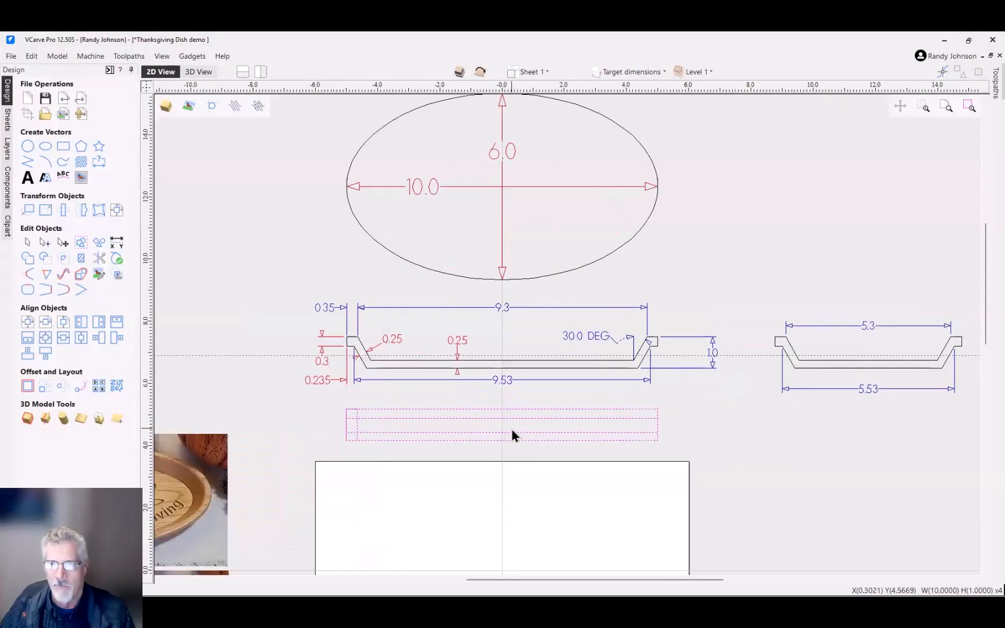
scroll(512, 433, up, 1)
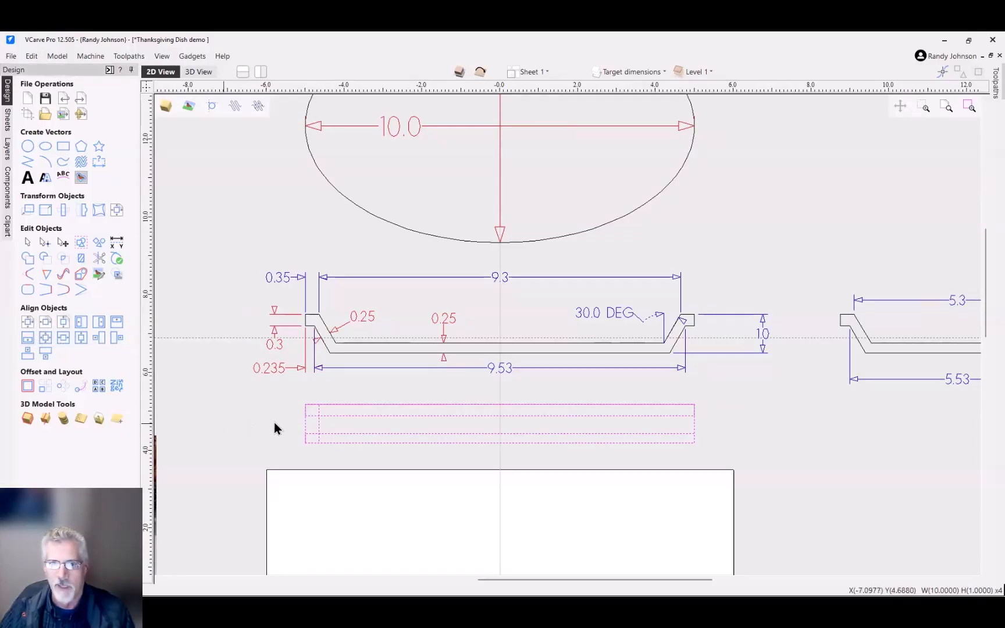
Step: Mirror a copy of the 0.35 inch wide rectangle horizontally about the job center
click(293, 429)
click(318, 426)
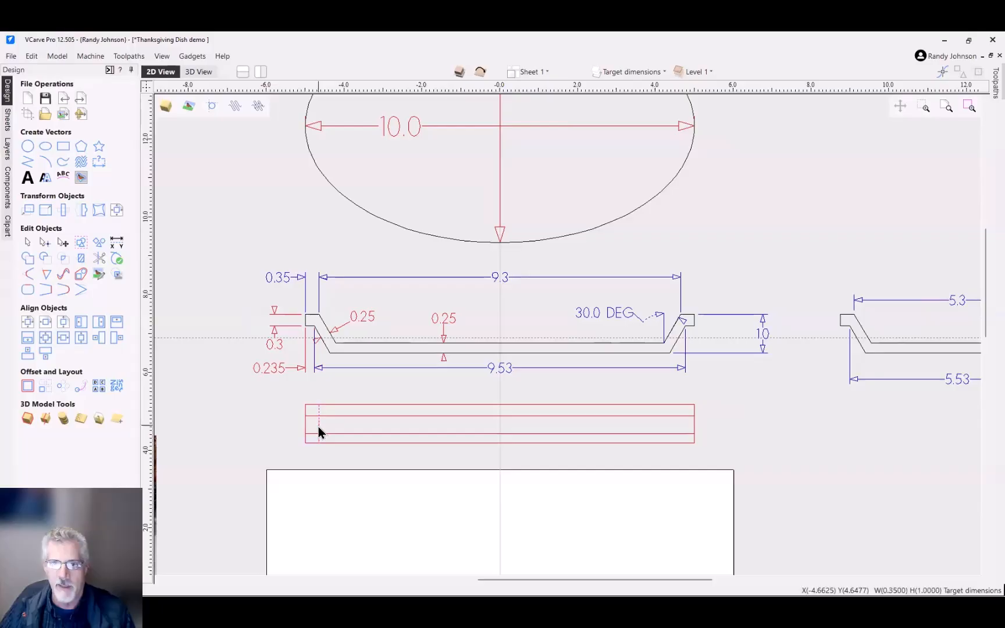
scroll(318, 426, up, 2)
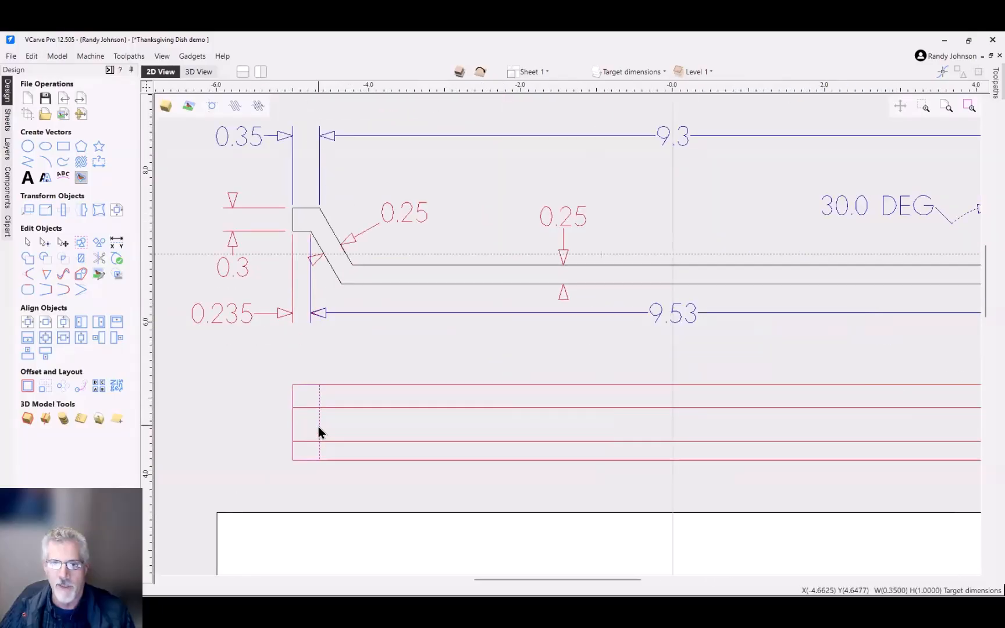
scroll(319, 423, down, 2)
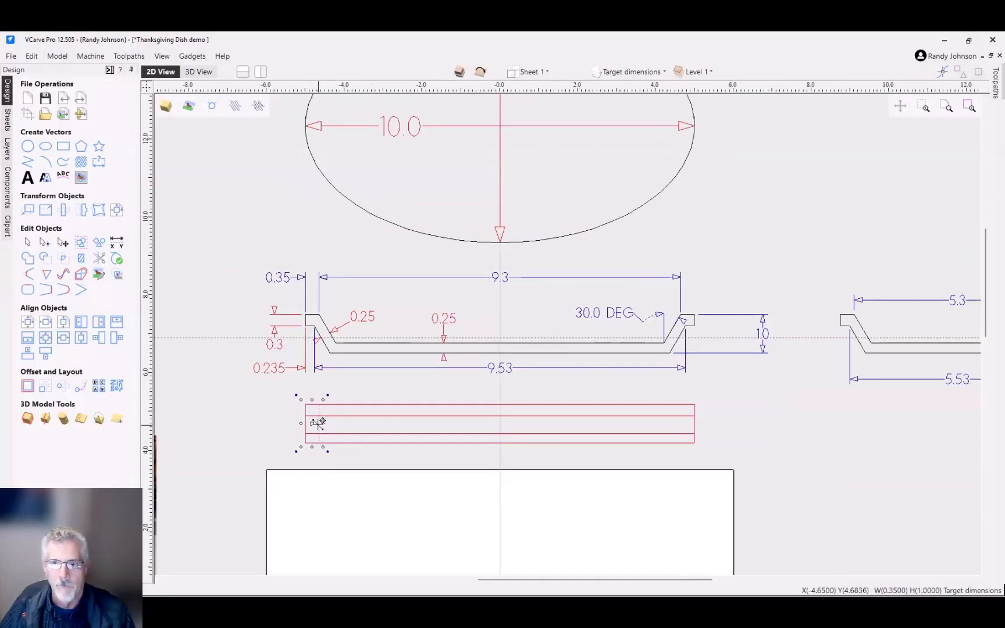
click(82, 213)
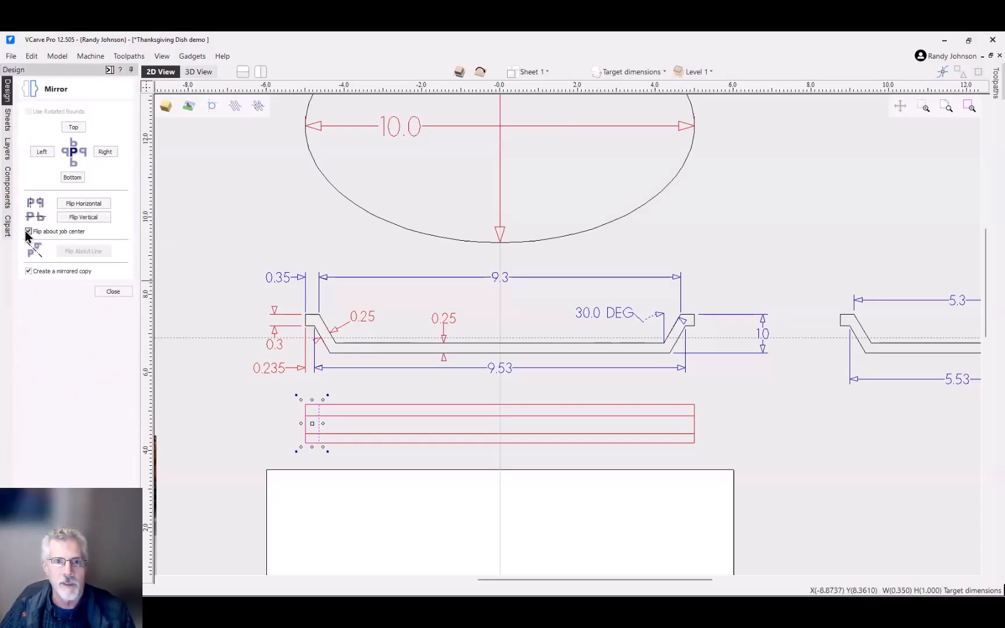
click(89, 202)
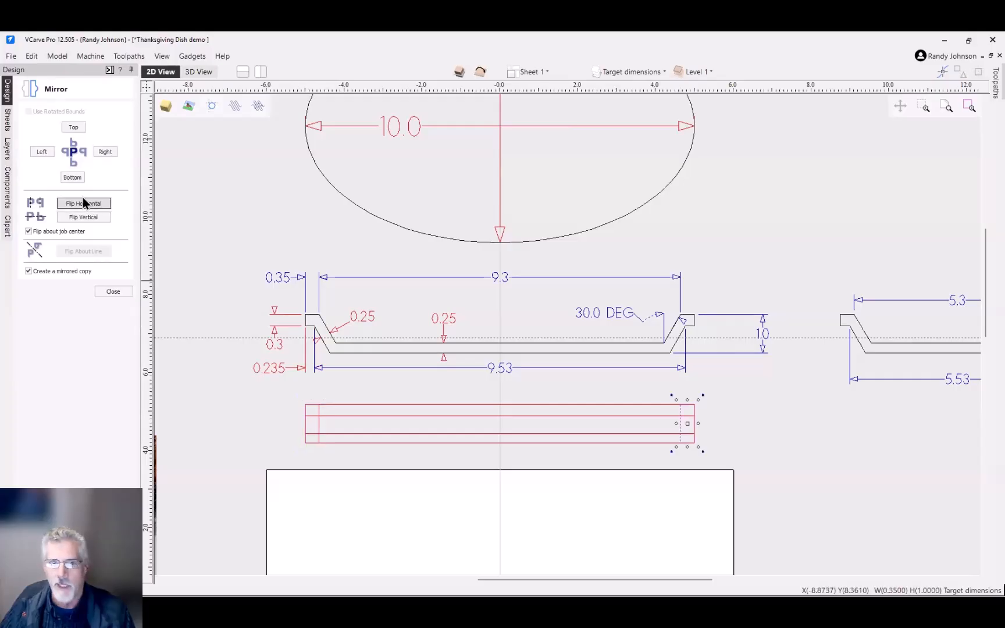
click(107, 291)
click(724, 422)
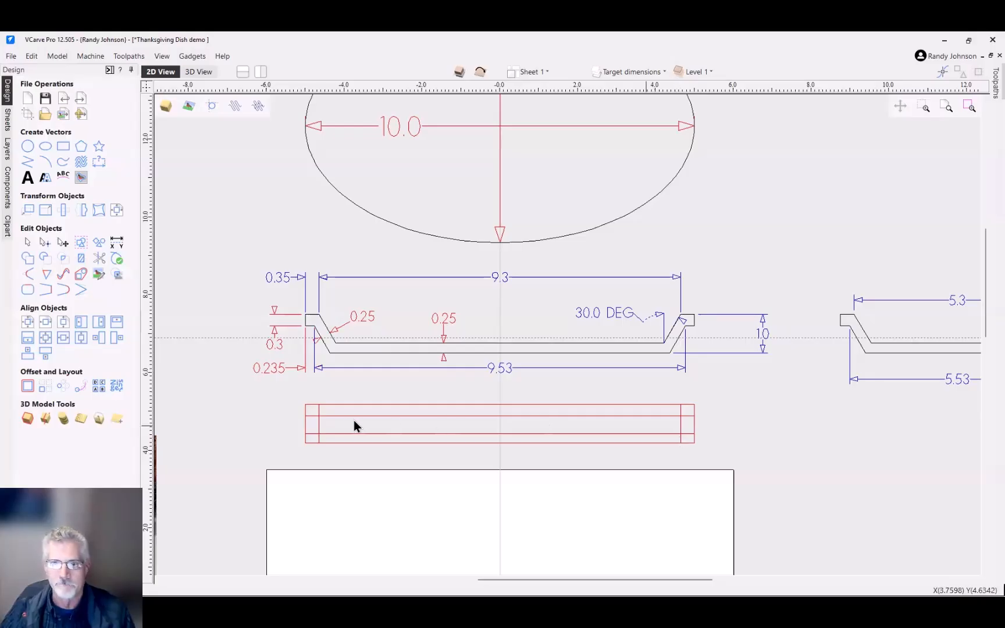
scroll(322, 432, up, 1)
scroll(322, 432, up, 1)
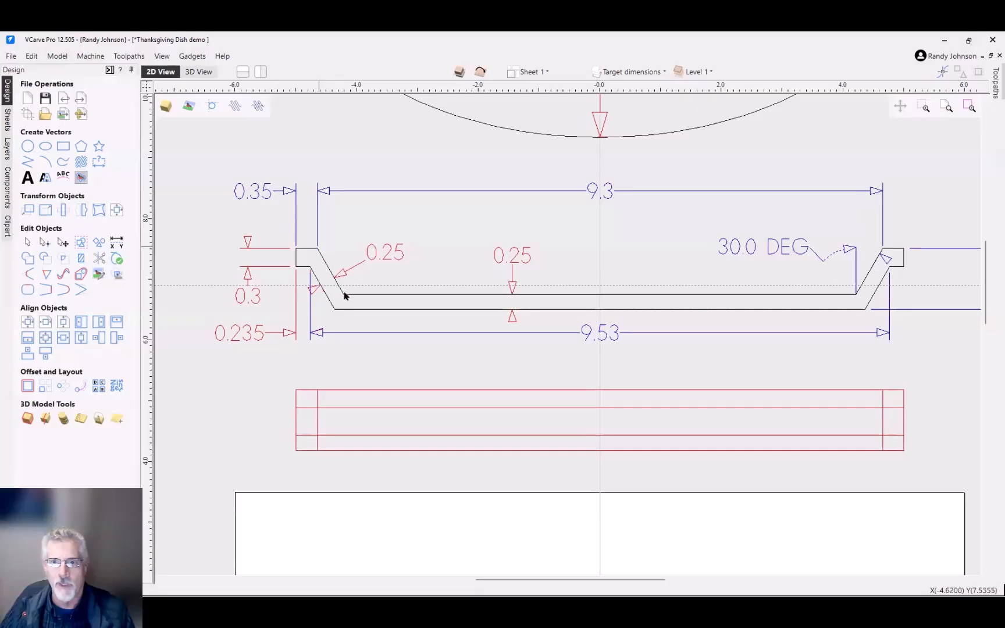
Step: Draw a line from the left rim rectangle's upper inner corner, sloping down and inward at -60 degrees, about 1.35 inches long
click(27, 161)
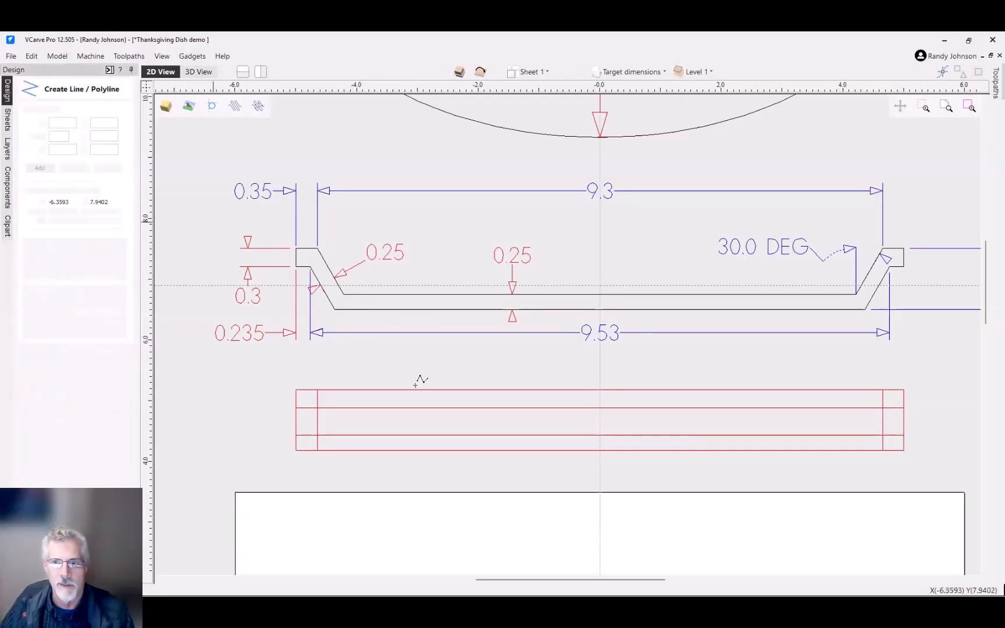
click(318, 389)
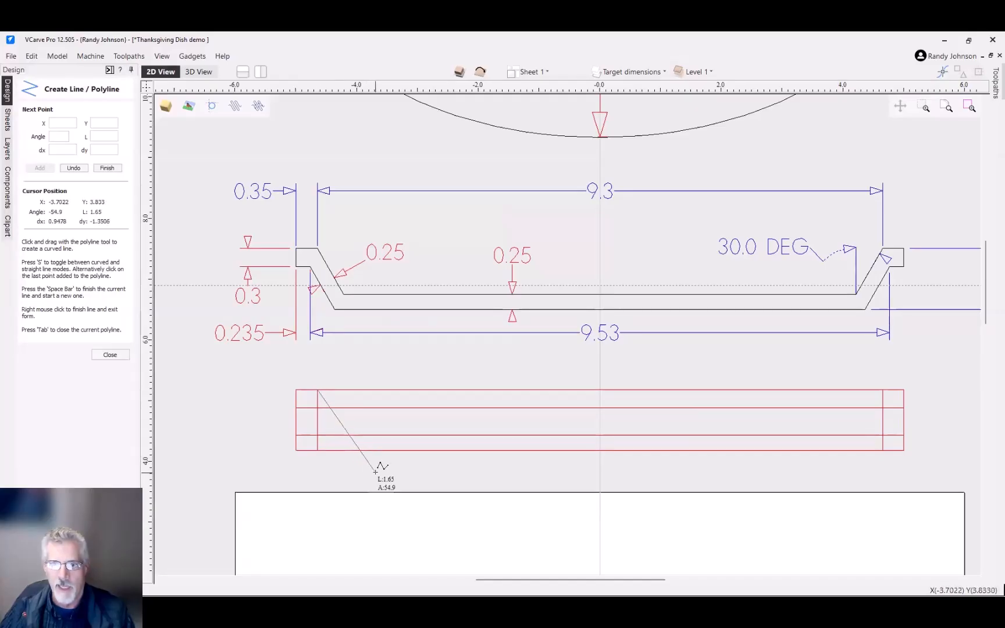
scroll(358, 462, up, 3)
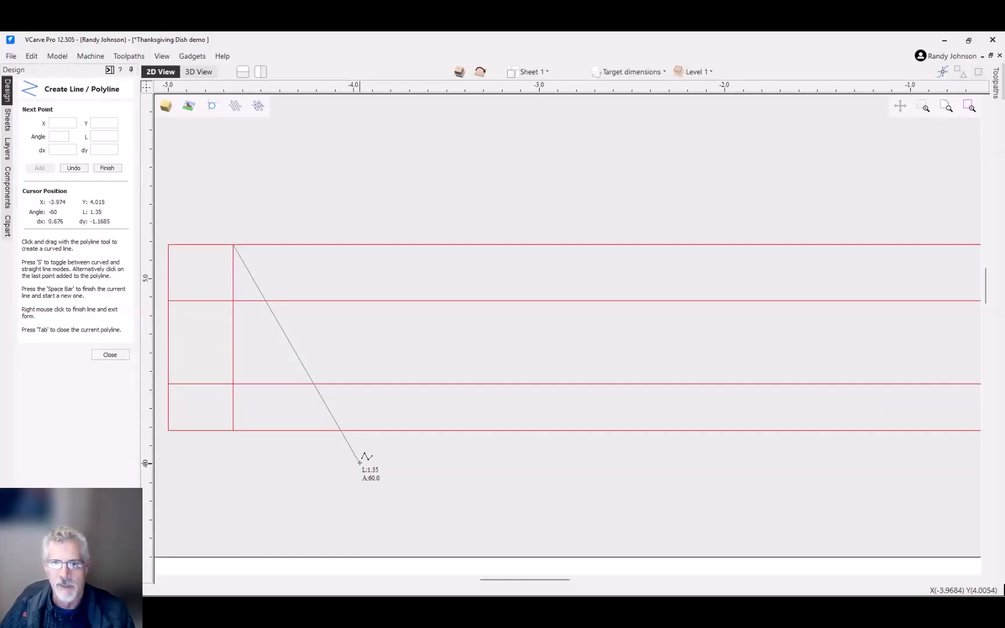
click(360, 463)
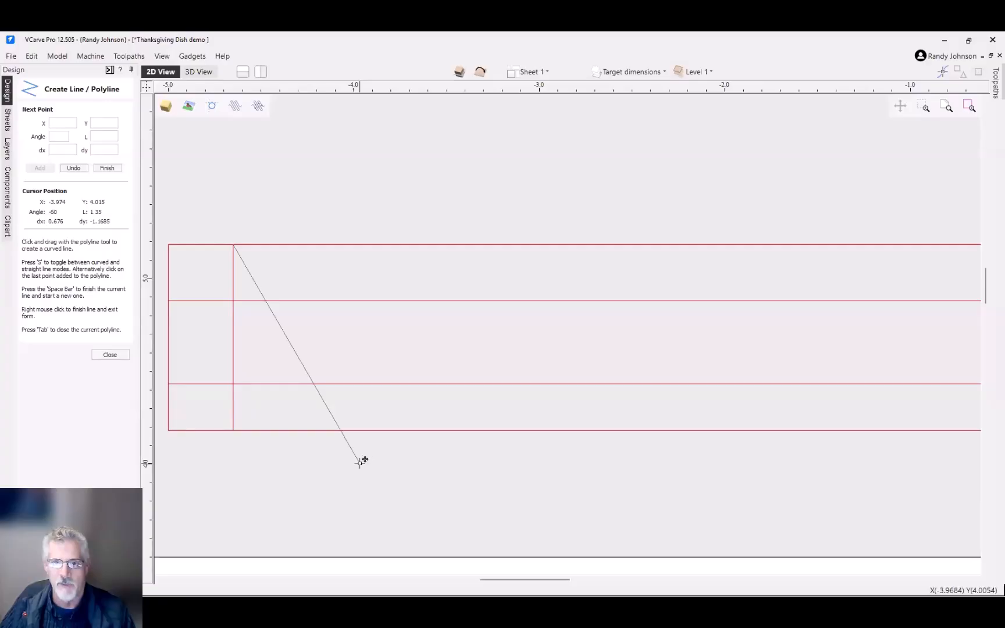
right_click(360, 462)
Step: Mirror a copy of the sloped wall line horizontally about the job center
scroll(319, 455, down, 3)
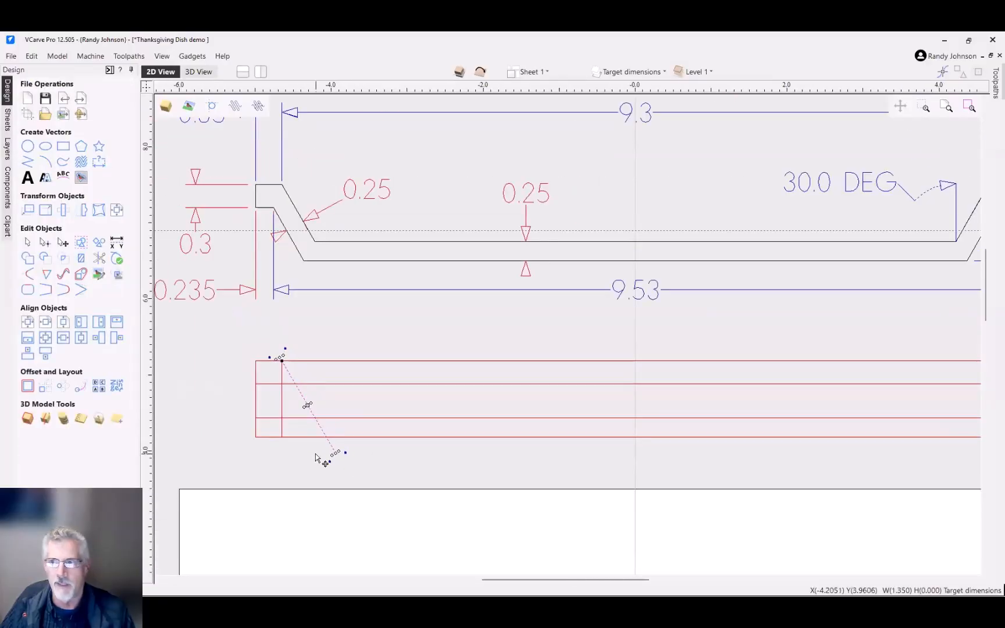
scroll(316, 455, down, 1)
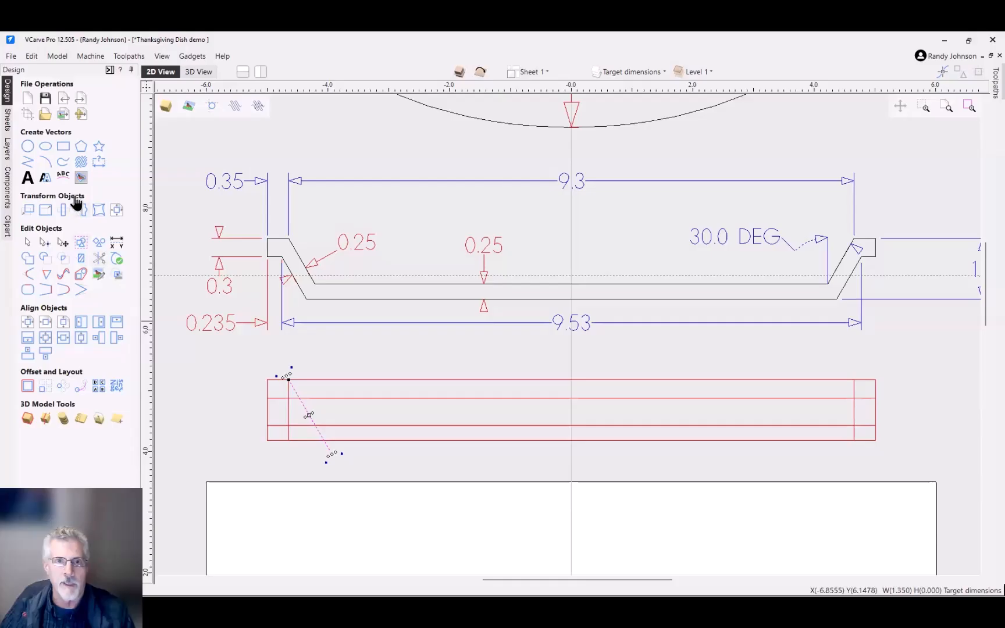
click(84, 214)
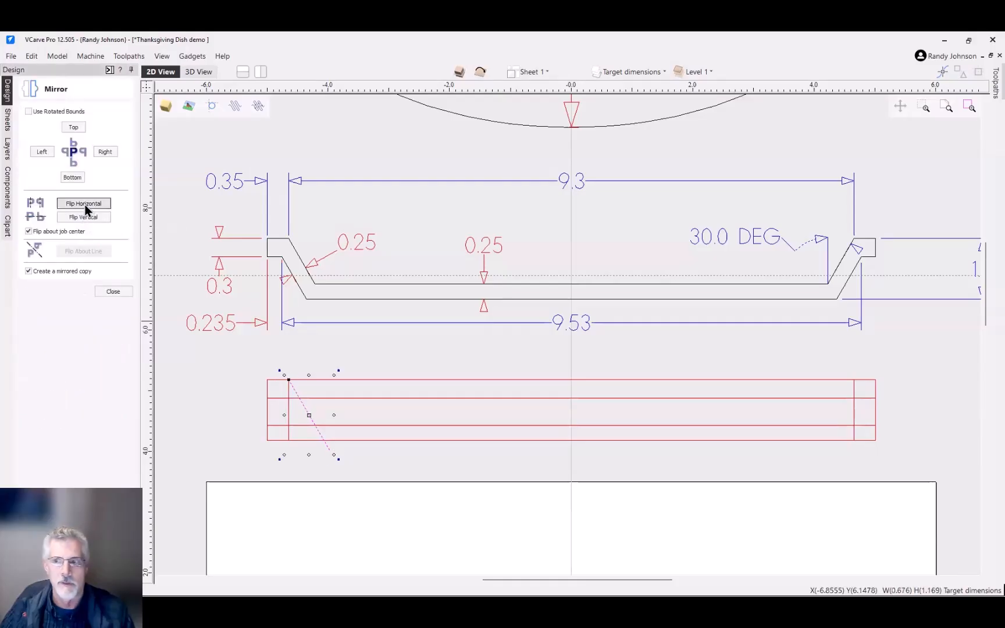
click(85, 204)
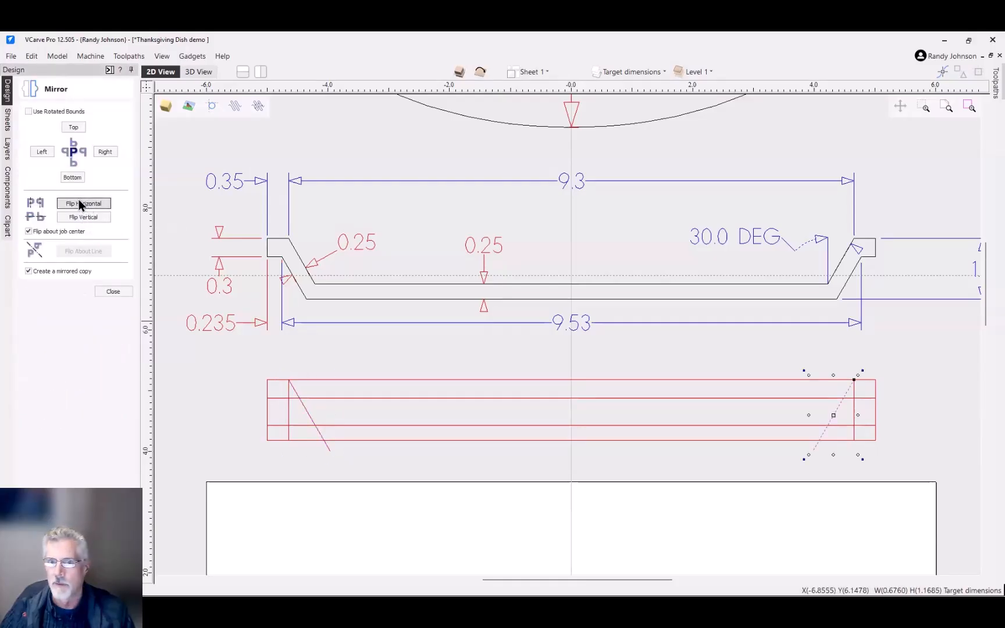
click(113, 292)
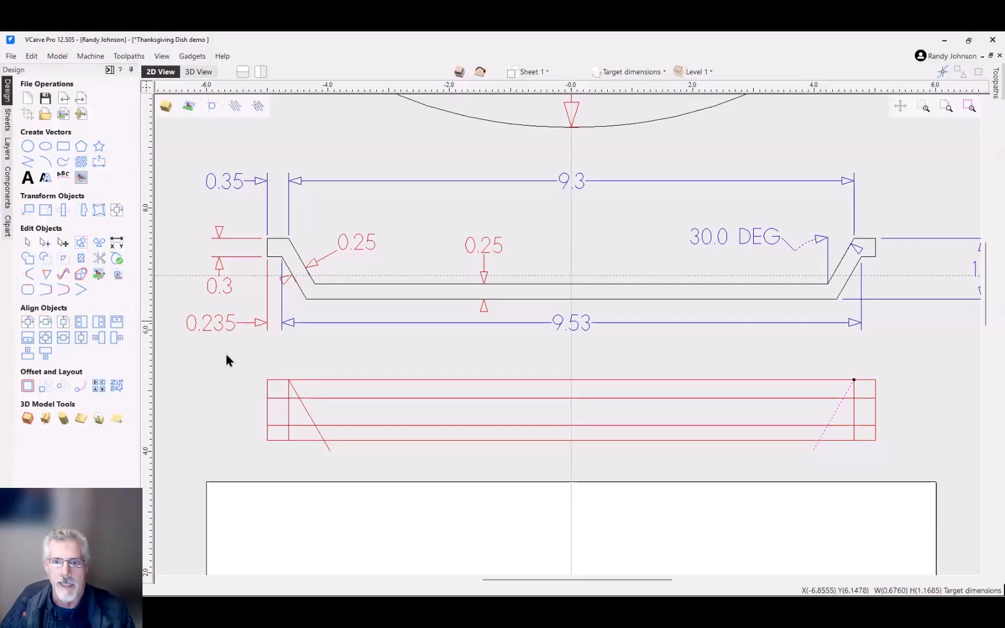
Step: Offset the left sloped line 0.25 inches Outwards / Right, with the new vector selected and the original kept
click(309, 419)
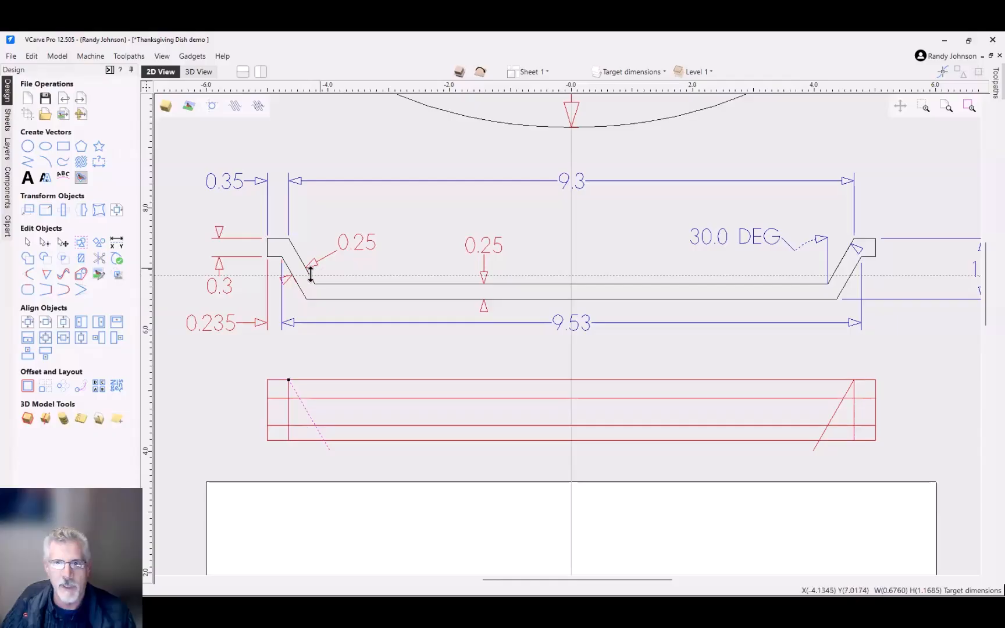
click(27, 386)
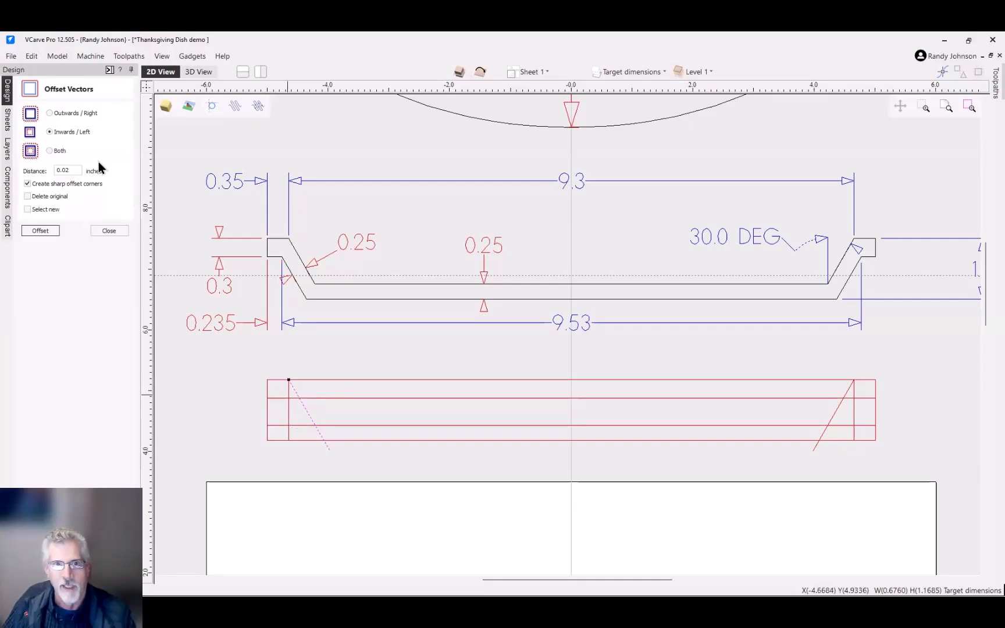
click(49, 114)
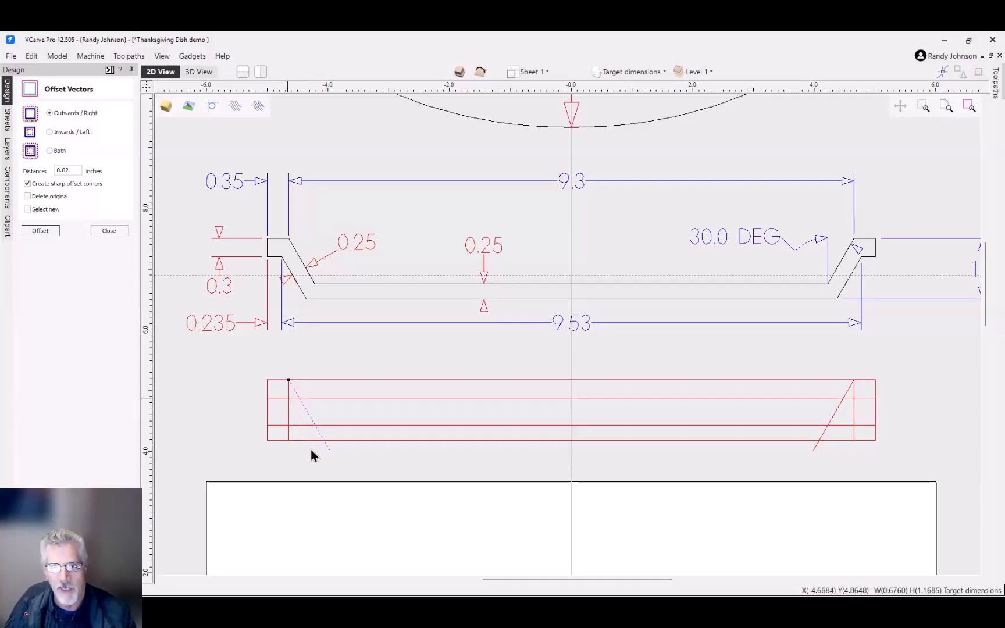
double_click(75, 171)
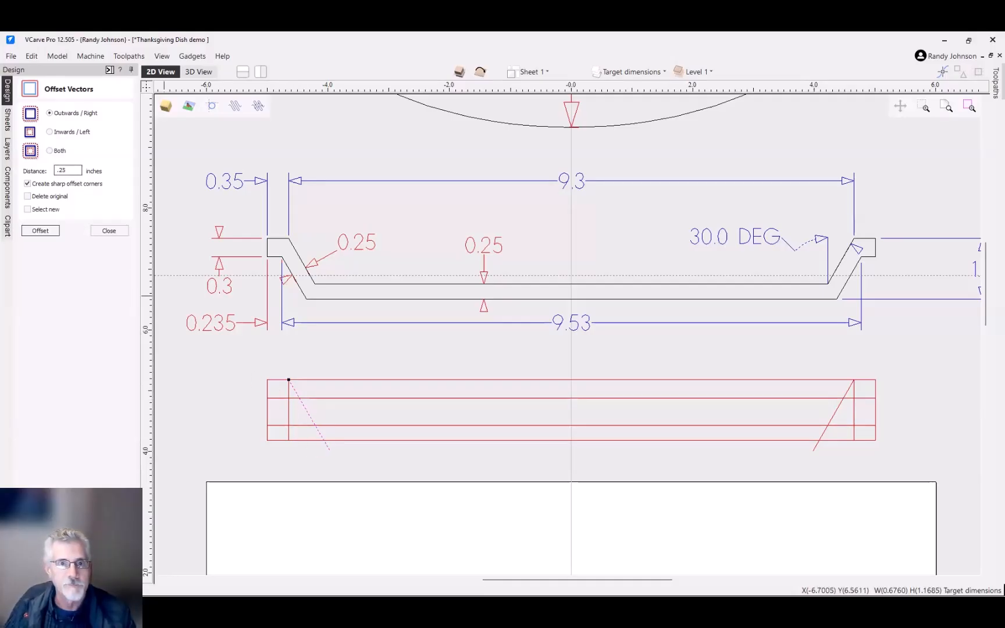
click(27, 209)
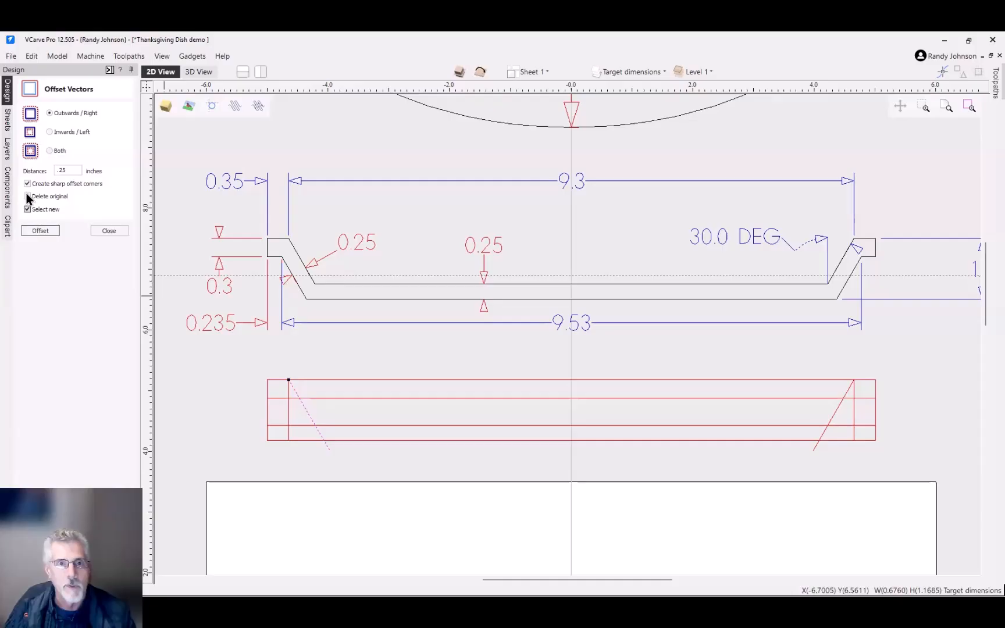
click(40, 231)
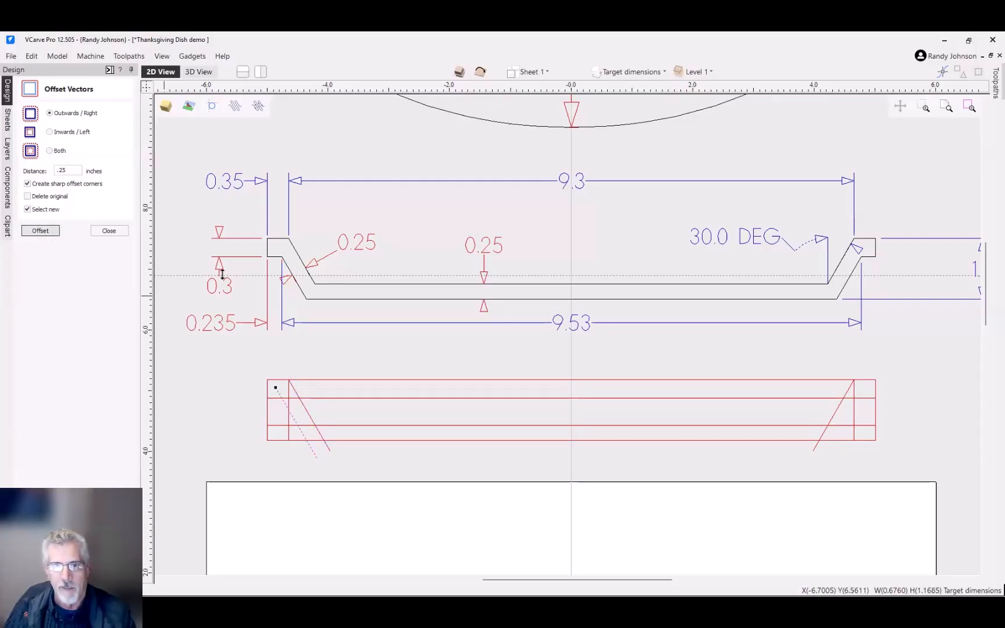
Step: Make the lower end of the original left sloped line its start point through node editing
click(333, 364)
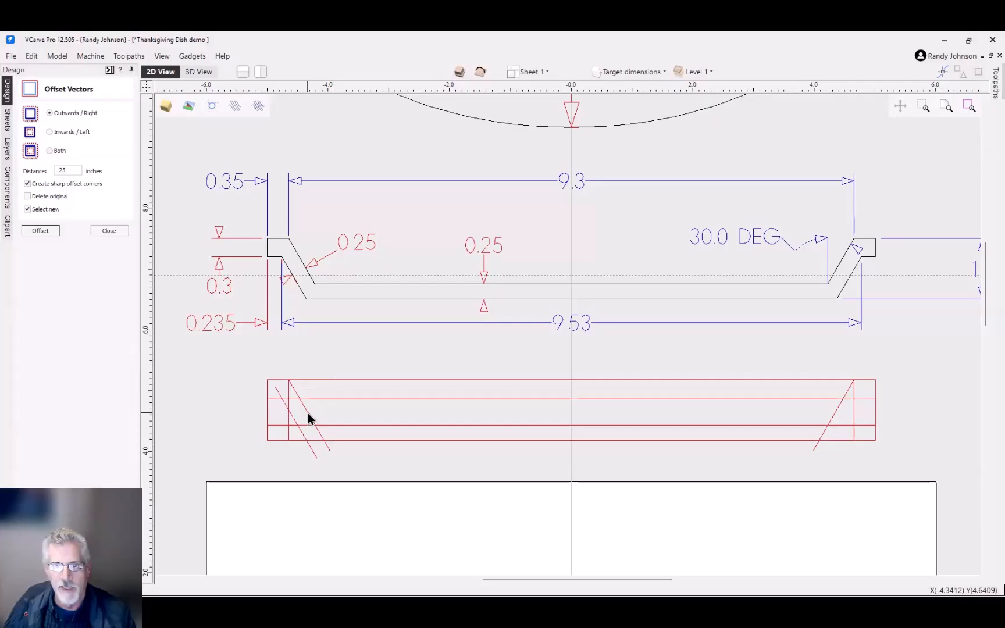
click(308, 413)
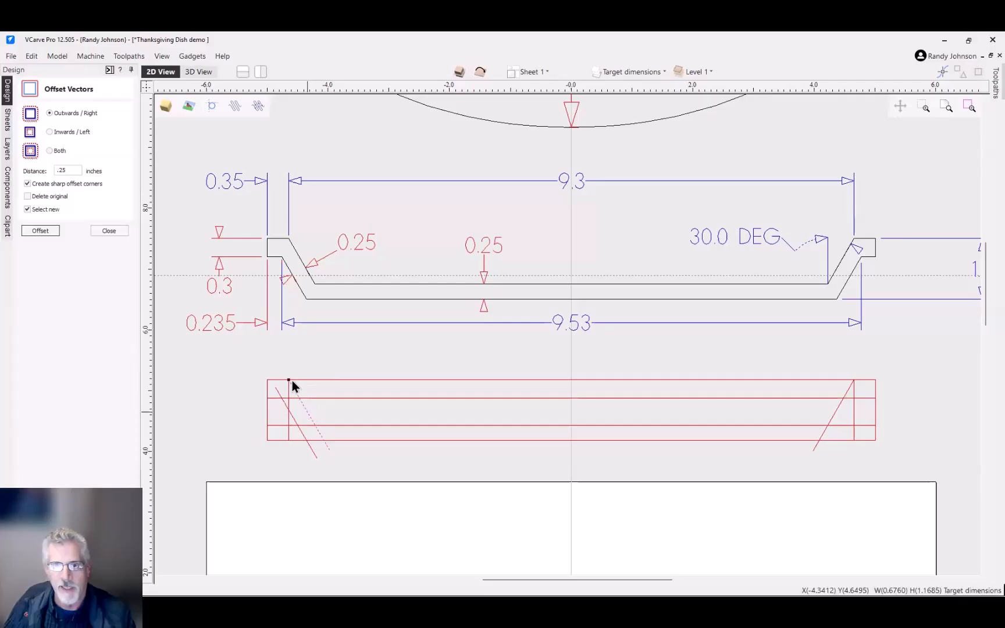
right_click(310, 415)
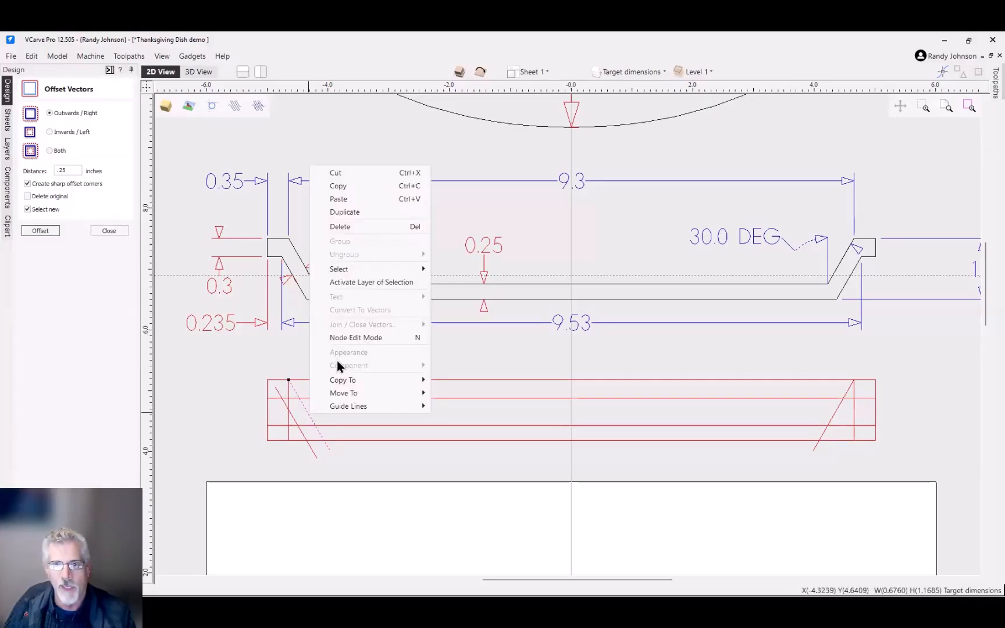
click(349, 338)
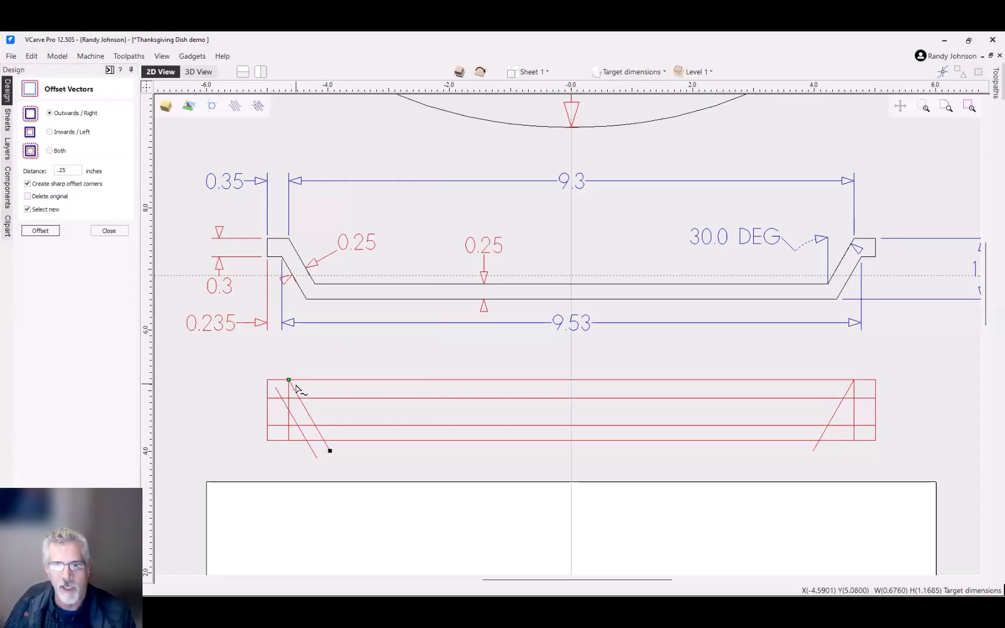
right_click(331, 452)
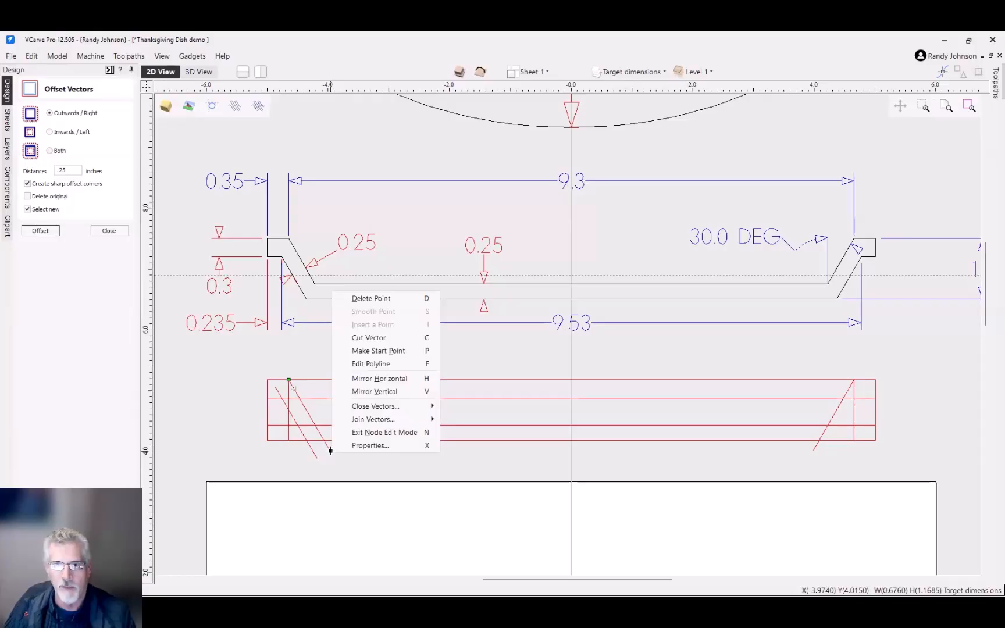
click(392, 351)
click(116, 234)
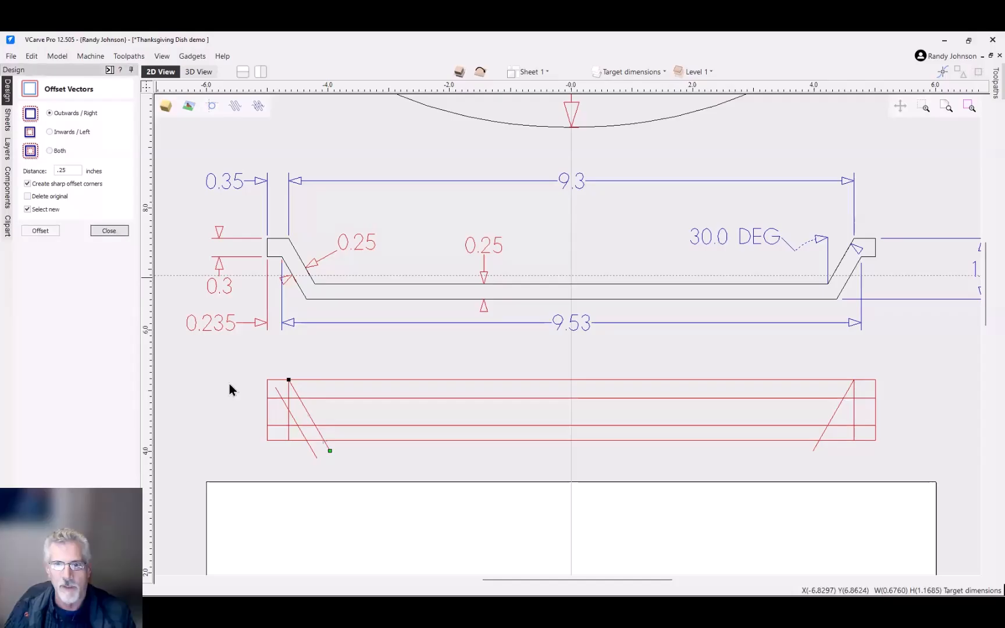
Step: Delete the left line's offset copy and offset the original line 0.25 inches Inwards / Left instead
click(313, 453)
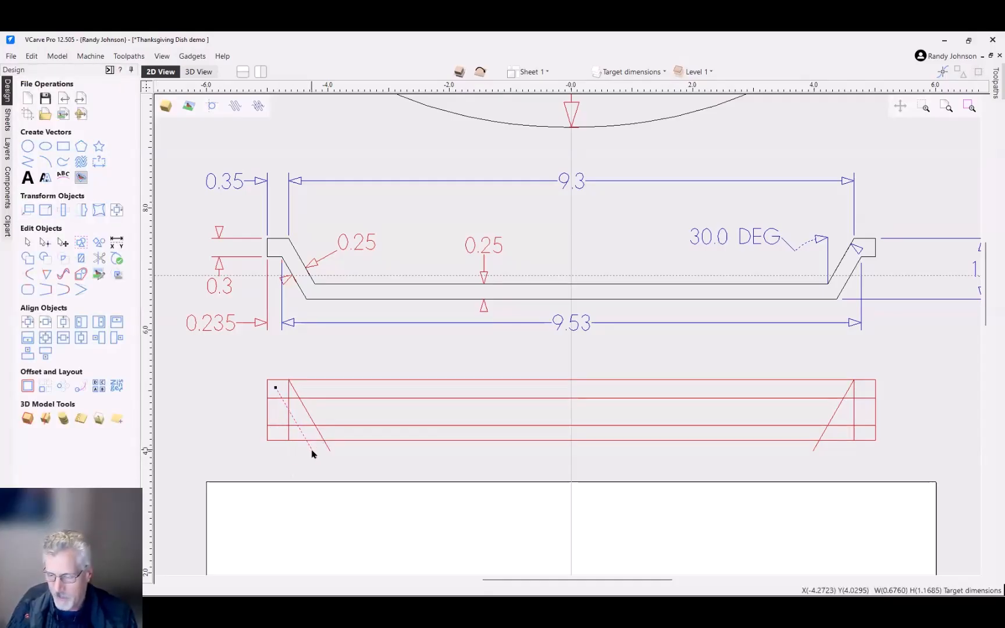
key(Delete)
click(328, 448)
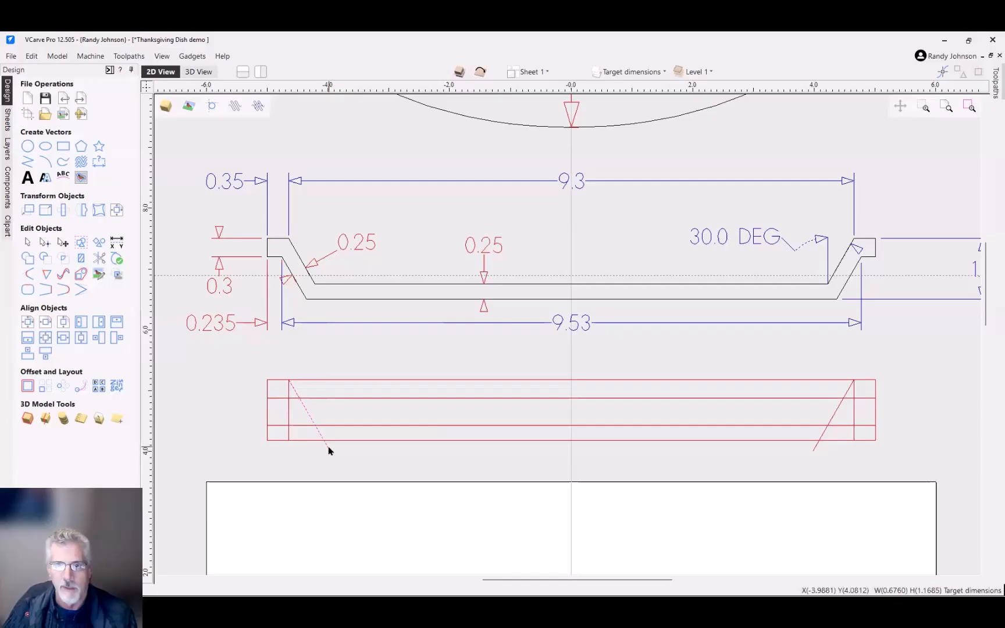
click(28, 386)
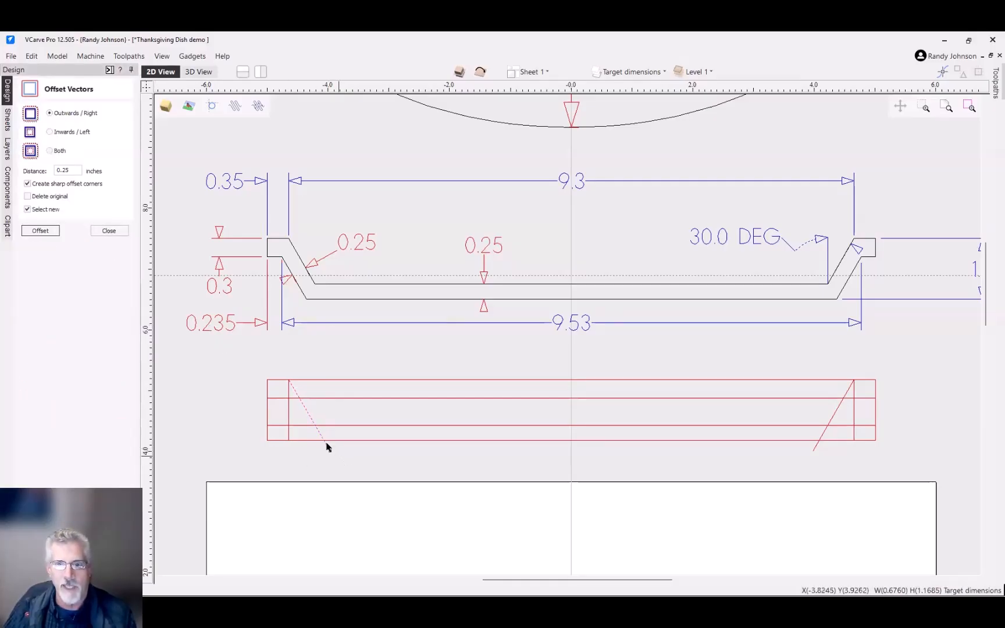
click(49, 132)
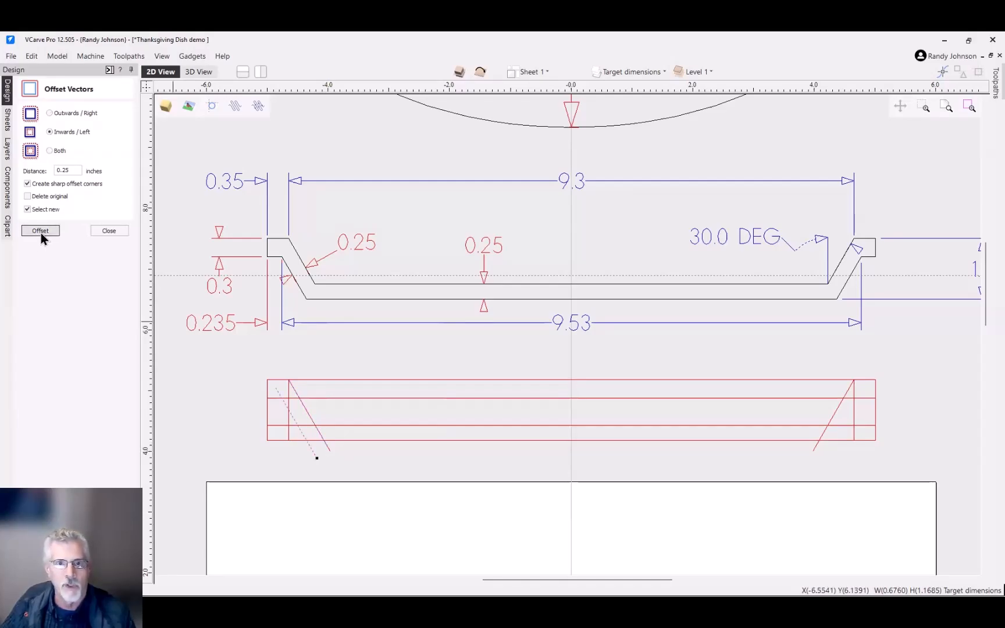
Step: Offset the right sloped line 0.25 inches Inwards / Left
click(837, 410)
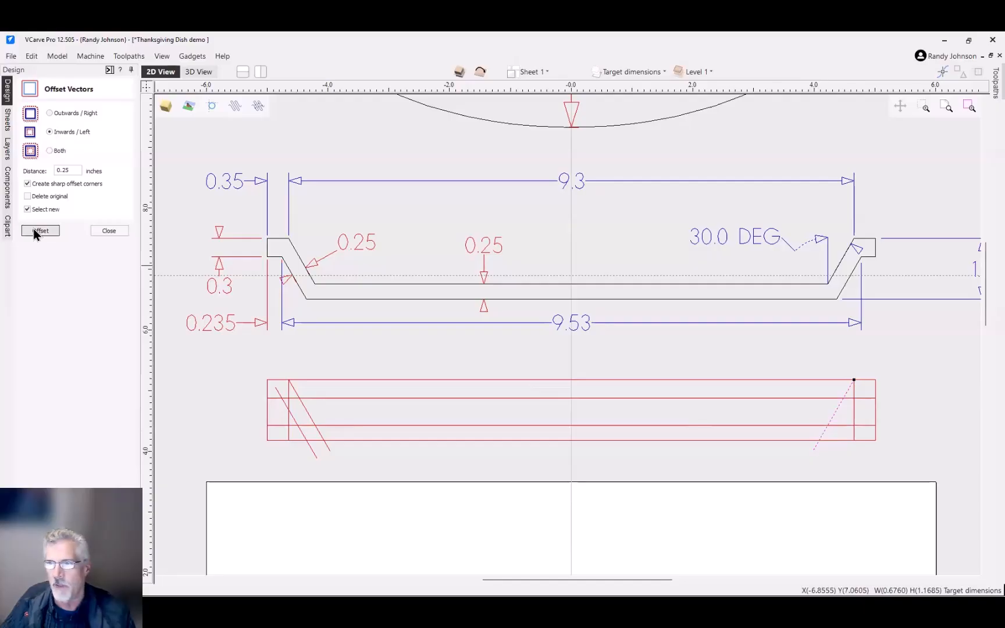
click(50, 229)
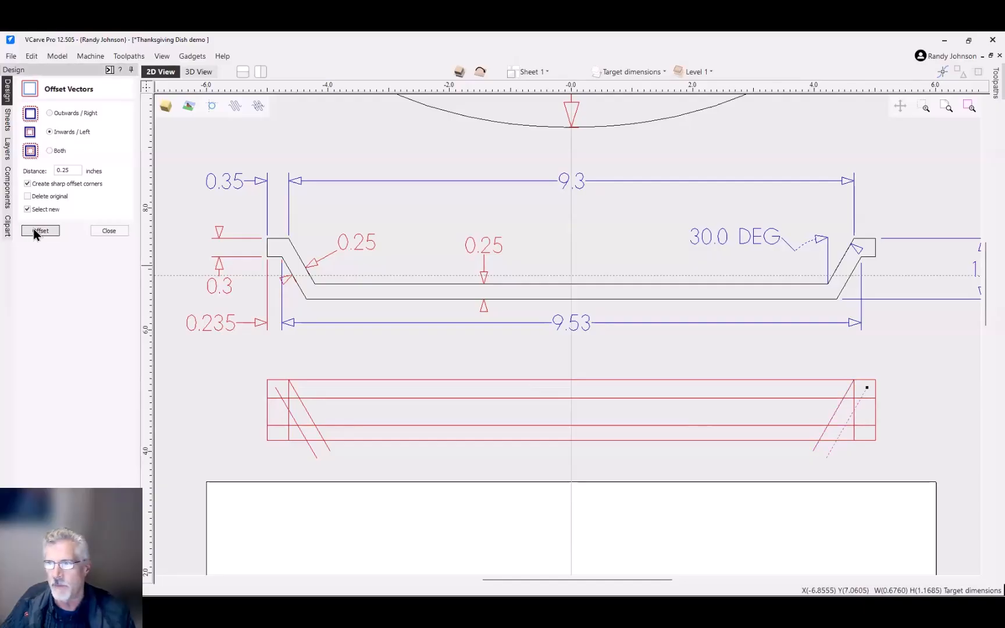
click(108, 231)
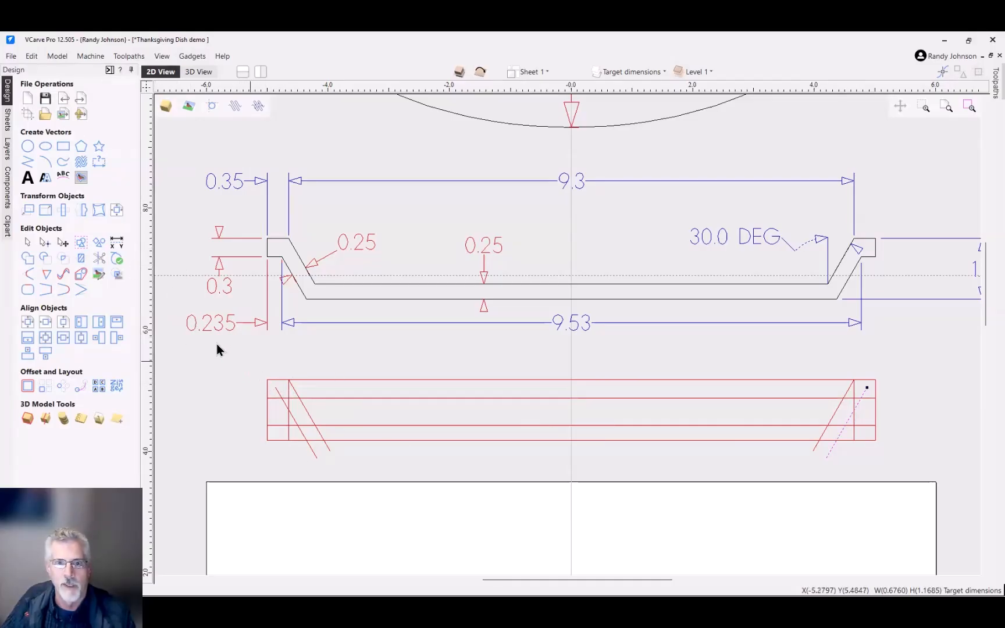
Step: Trim away the upper edge and the rim-thickness line between the two inner sloped walls
click(101, 261)
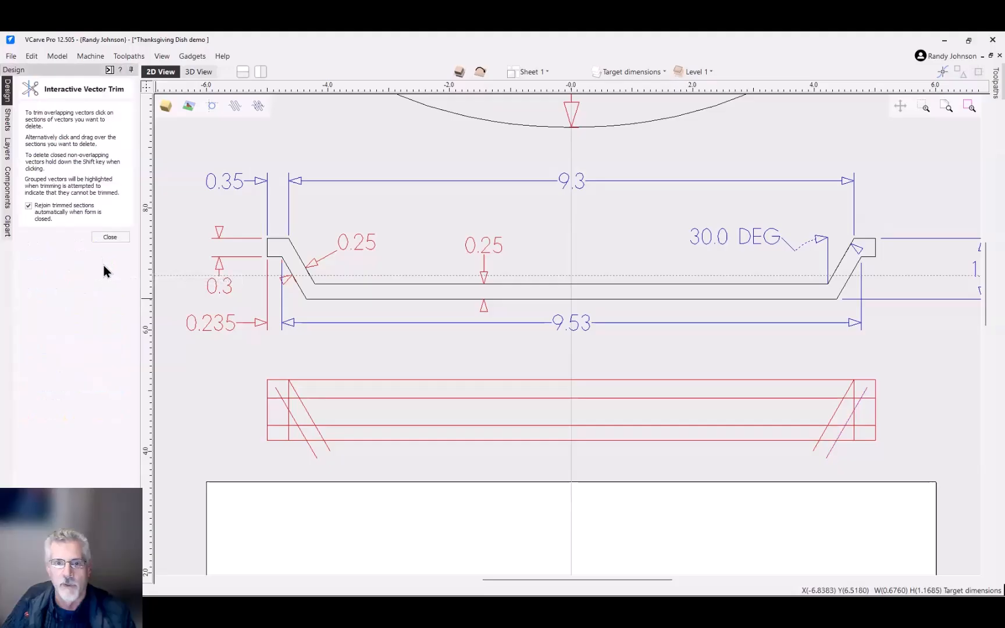
scroll(238, 401, up, 1)
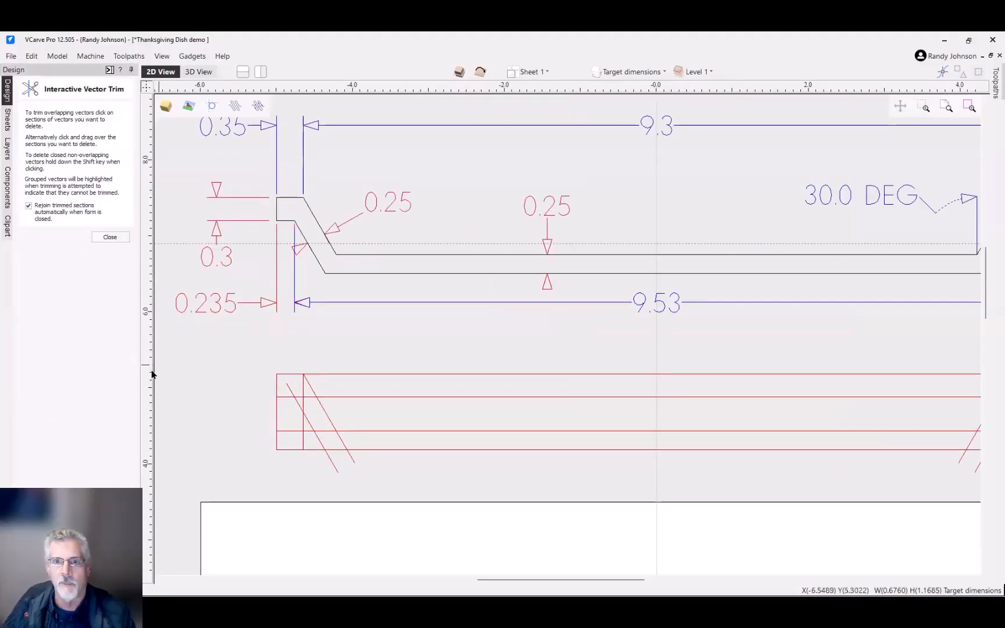
scroll(153, 374, down, 1)
click(380, 372)
click(381, 391)
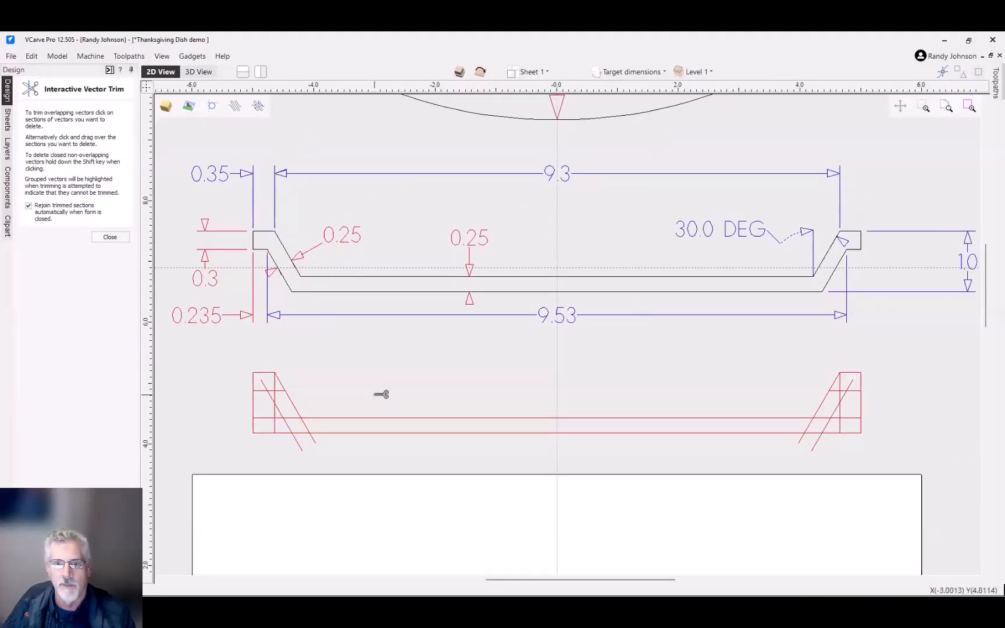
Step: Trim the ends of both left sloped lines that extend below the dish's bottom edge
scroll(273, 446, up, 2)
click(324, 443)
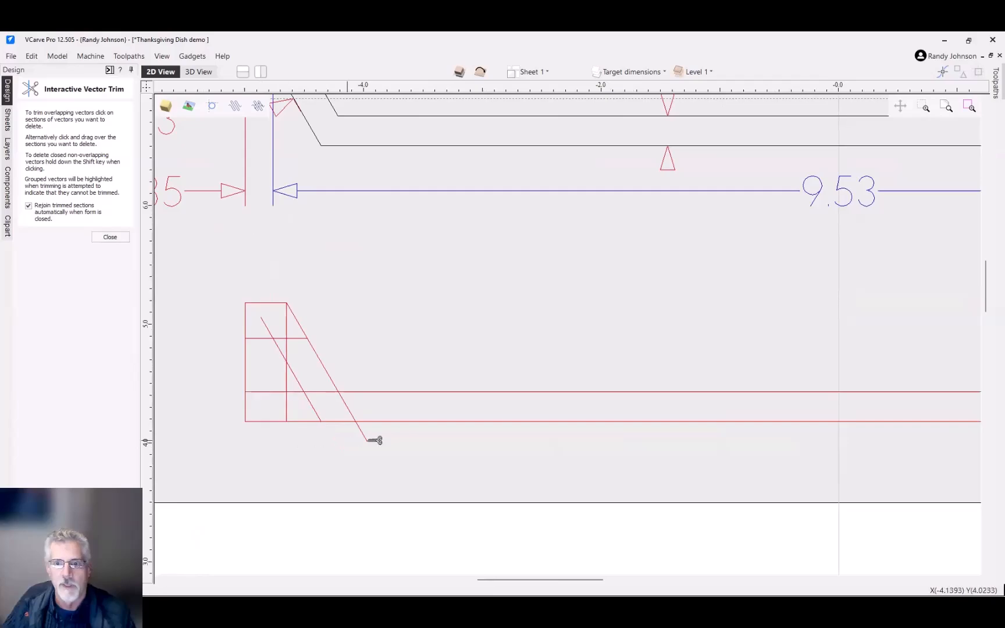
click(365, 436)
Step: Trim the overlapping segments inside the left rim where the sloped lines, rim-width line and rim-thickness line cross
scroll(302, 453, down, 1)
scroll(285, 435, down, 1)
scroll(280, 372, up, 3)
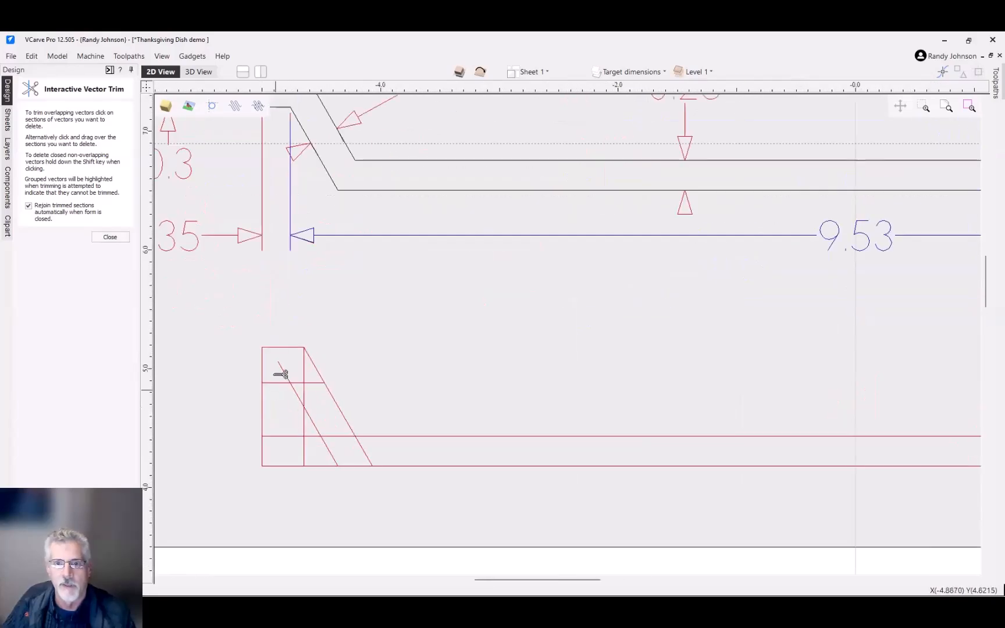
click(284, 370)
click(304, 368)
click(314, 382)
click(305, 391)
click(298, 382)
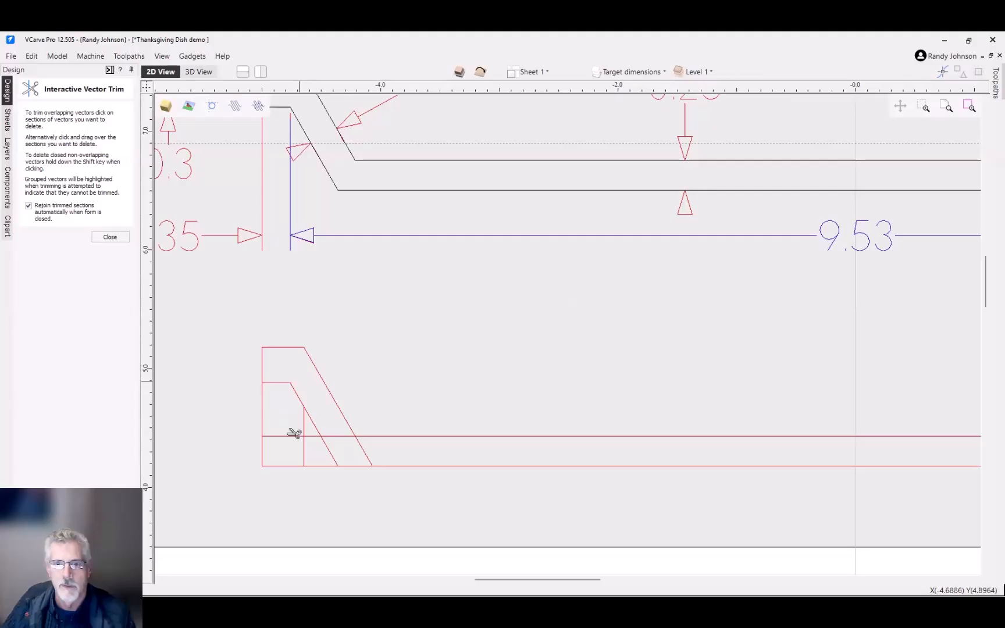
Step: Trim the leftover rectangle edges and crossing segments below the left rim so only the sloped wall and floor outline remain
click(261, 417)
click(297, 437)
click(305, 444)
click(319, 465)
click(315, 437)
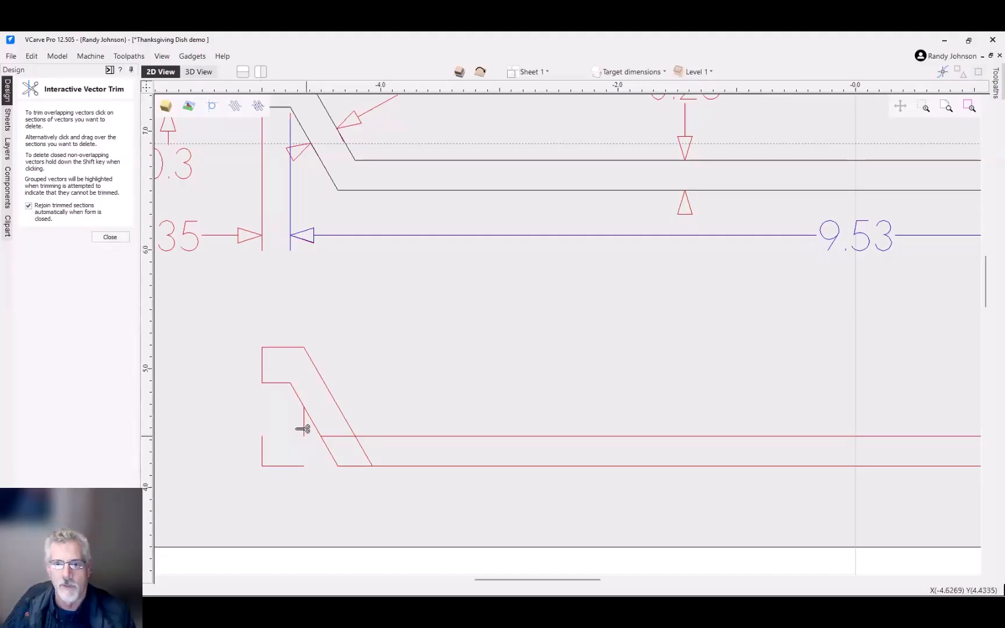
click(304, 428)
click(260, 445)
click(290, 466)
click(347, 436)
click(365, 454)
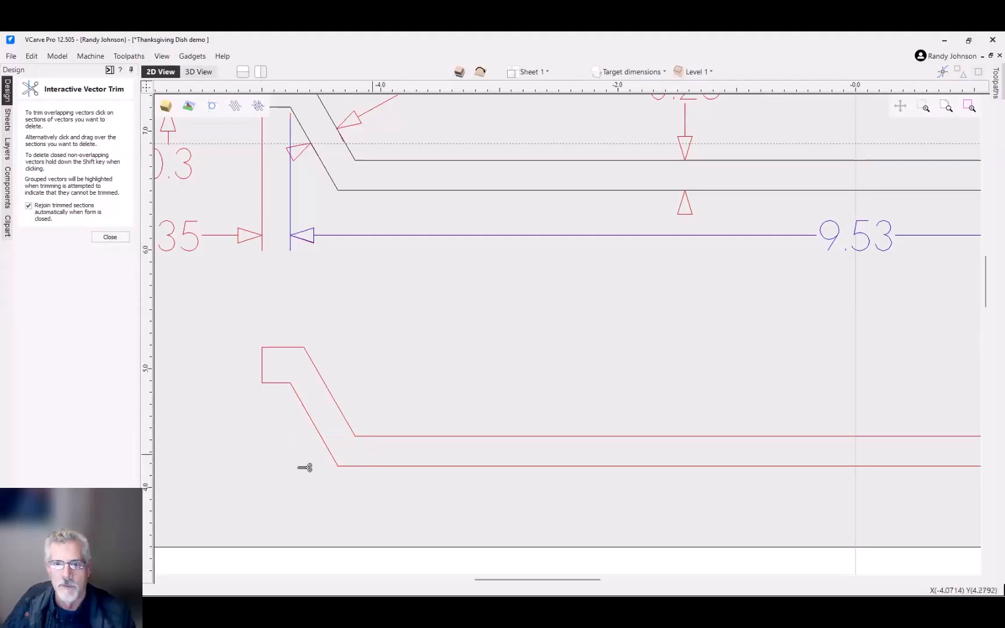
Step: Trim the leftover rectangle edges and overlapping lines around the right rim, and the inner floor line's extension between the sloped walls
scroll(191, 462, down, 2)
scroll(191, 462, down, 2)
scroll(774, 449, up, 4)
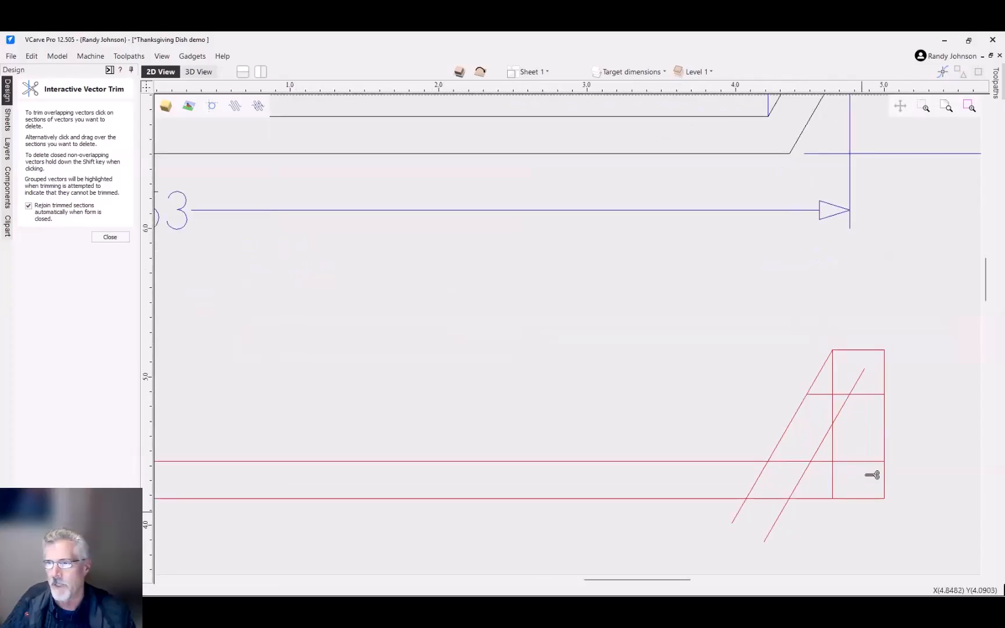
click(883, 445)
click(826, 497)
click(834, 445)
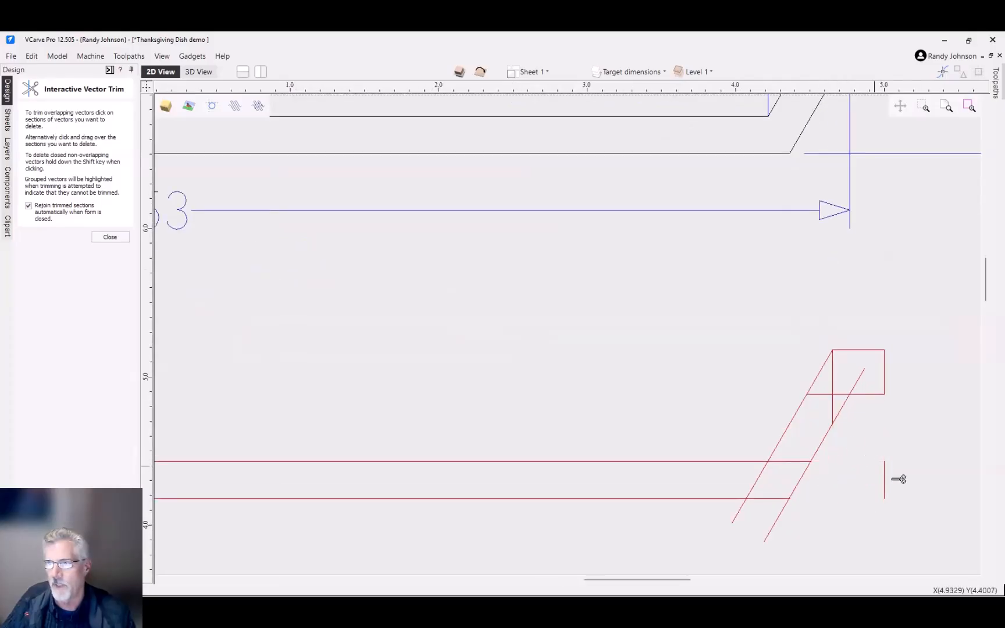
click(885, 478)
click(832, 405)
click(829, 394)
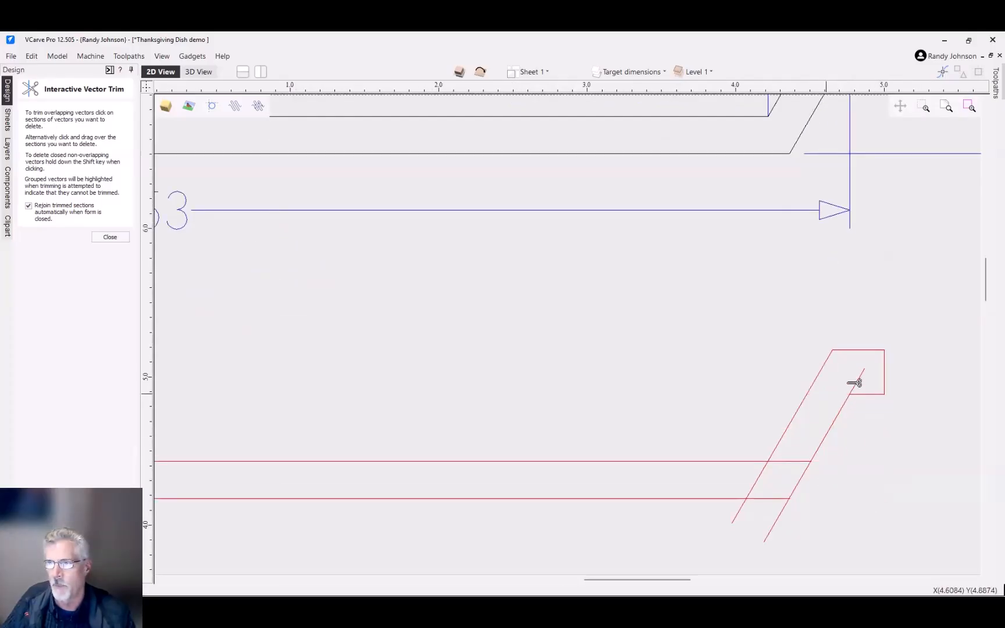
click(855, 381)
click(790, 461)
click(774, 499)
click(783, 511)
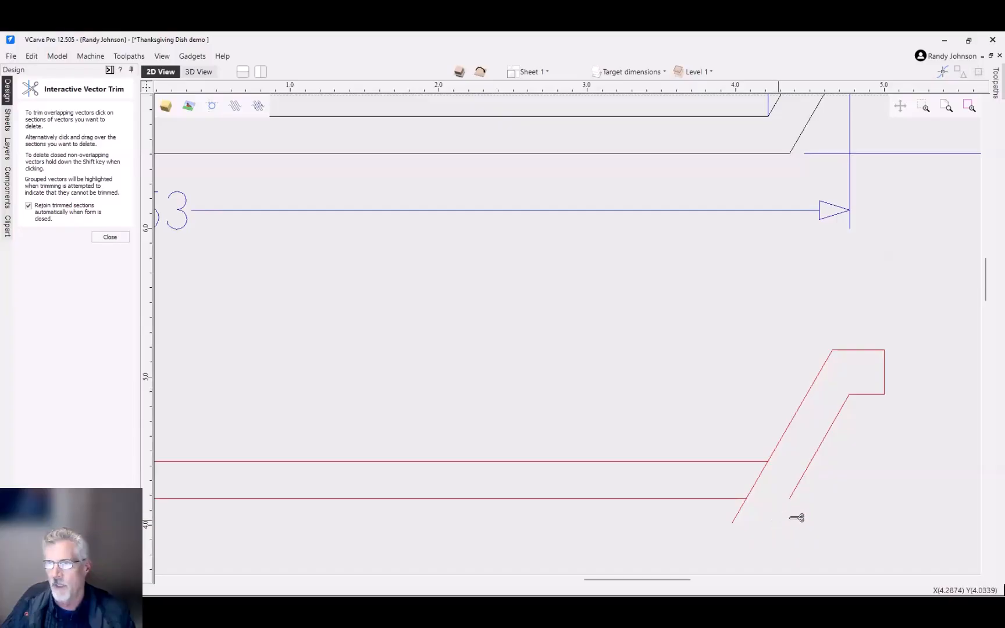
key(ctrl+z)
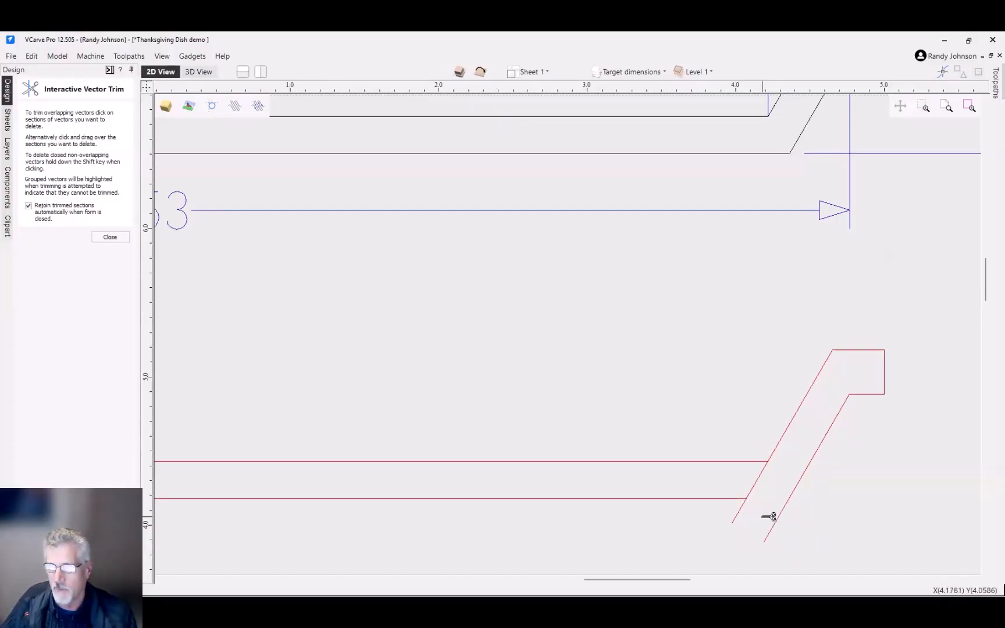
Step: Trim both right sloped lines below the dish's bottom edge and the inner slope's segment within the floor thickness, and finish trimming
click(736, 512)
click(777, 519)
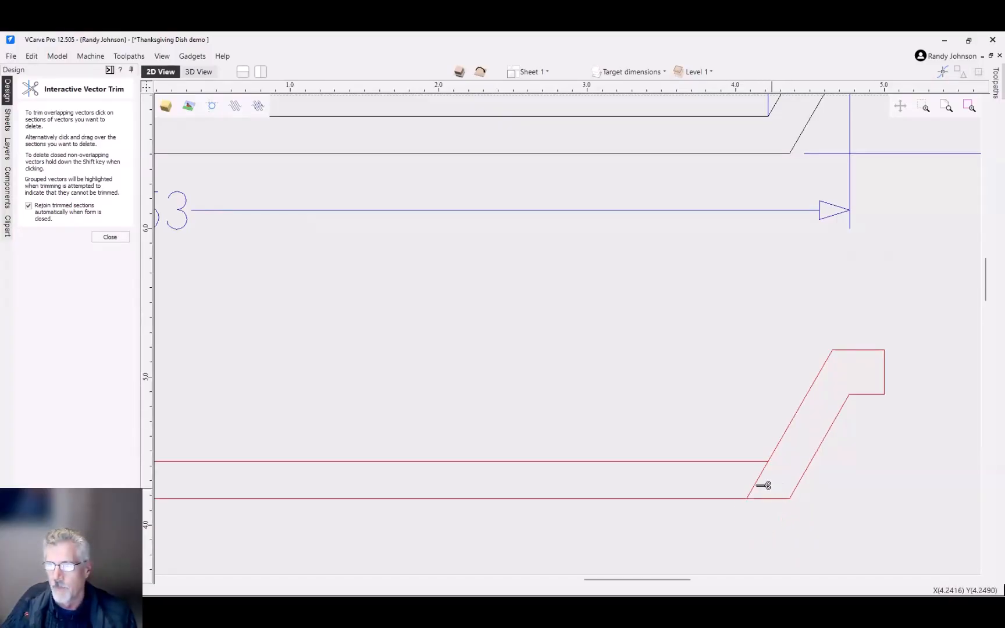
click(756, 486)
scroll(770, 462, down, 5)
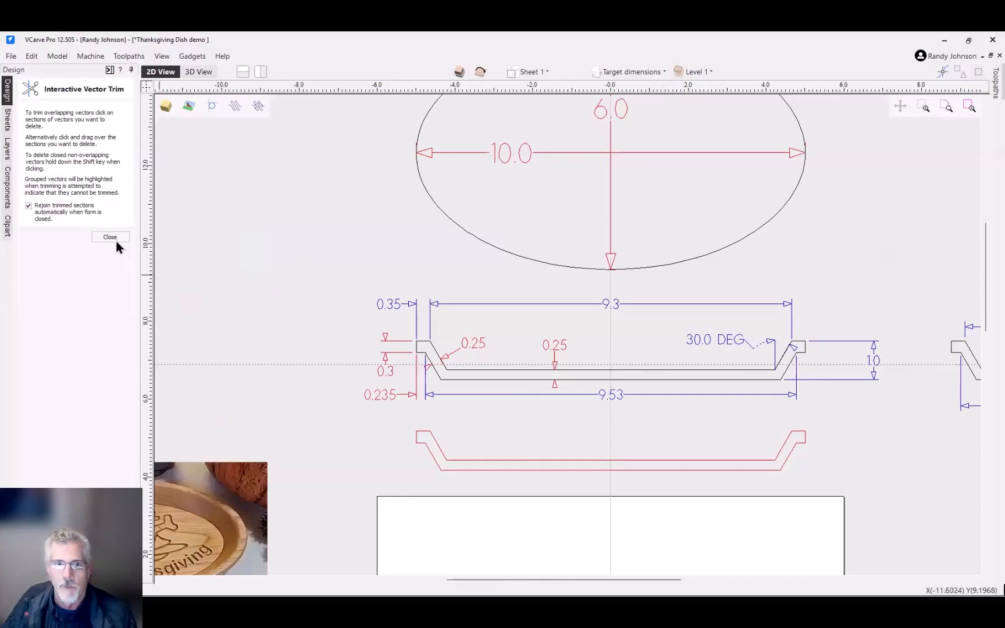
click(110, 237)
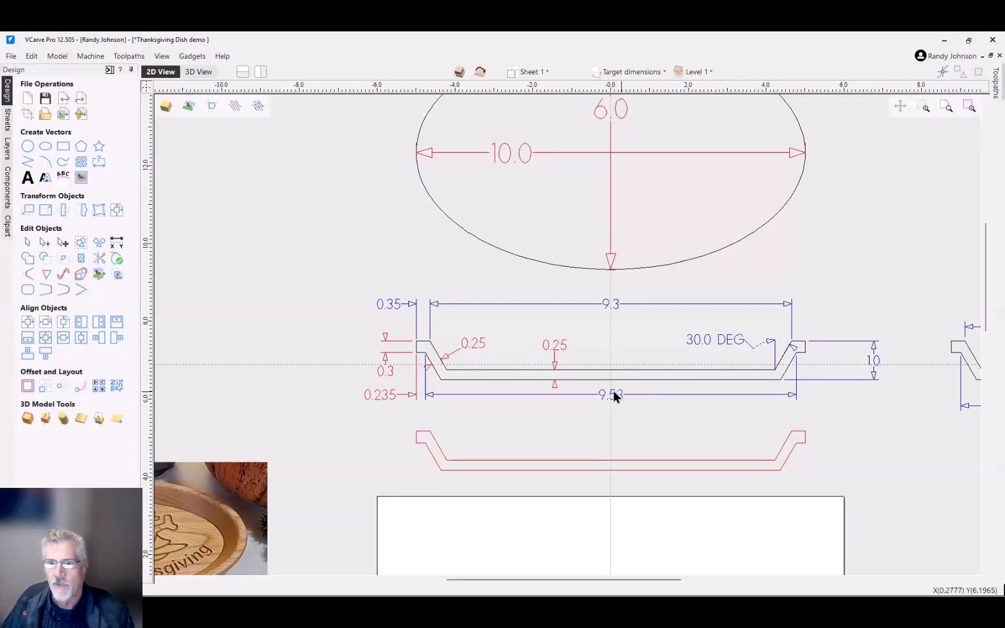
Step: Examine the trimmed cross-section profile beside the dimensioned target drawings and the blank material area
scroll(466, 397, down, 2)
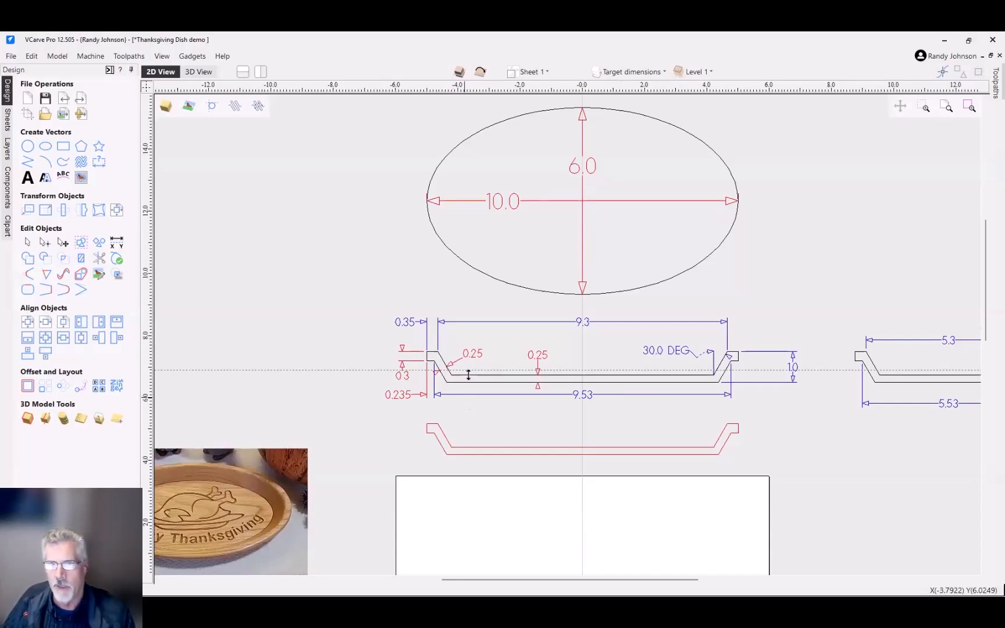
scroll(467, 343, down, 1)
scroll(534, 590, up, 3)
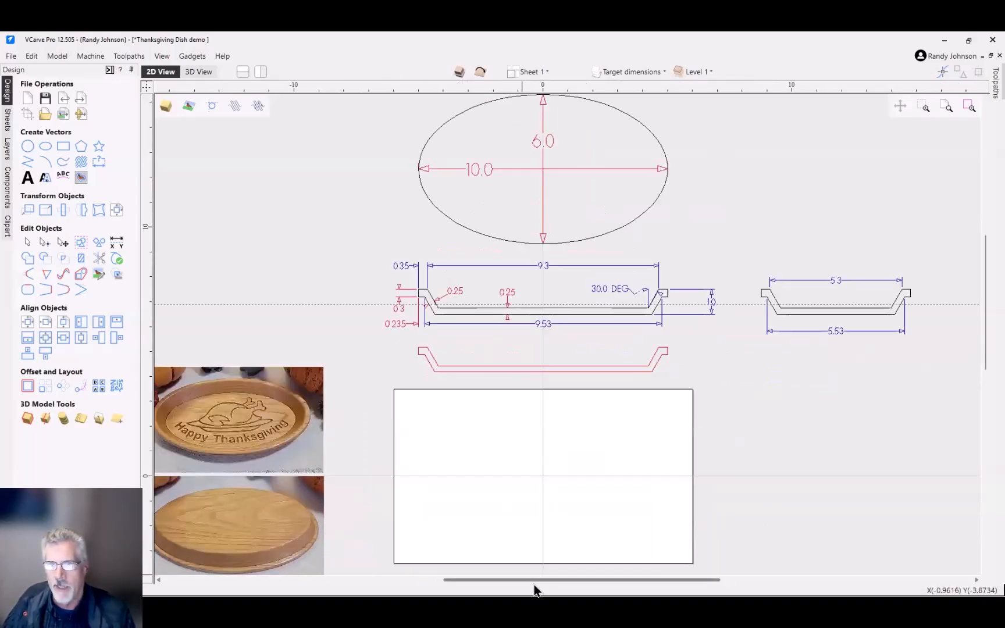
scroll(526, 483, down, 1)
scroll(527, 419, up, 1)
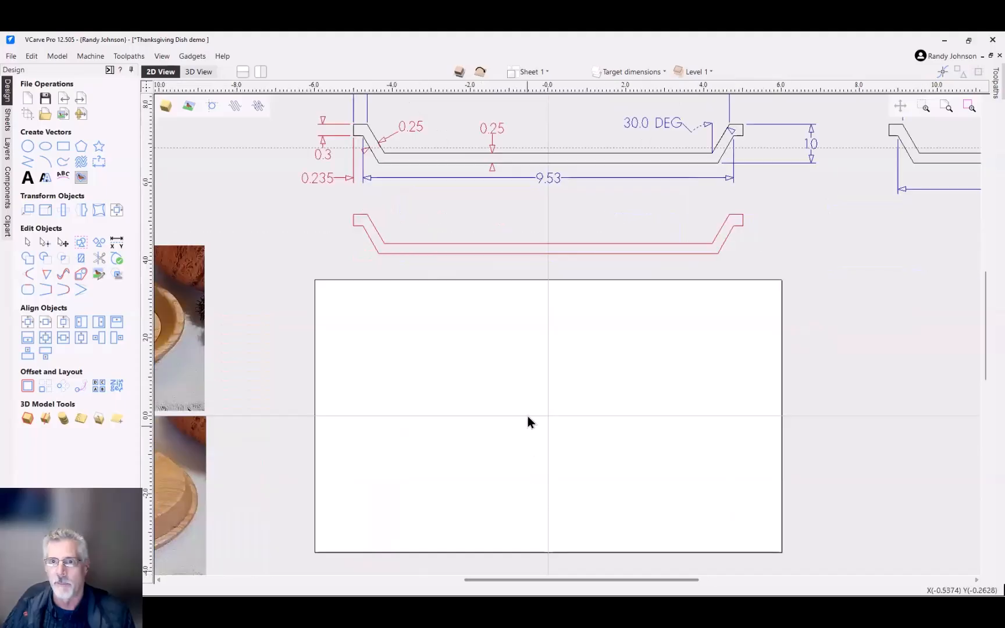
scroll(526, 452, down, 1)
scroll(503, 447, up, 1)
middle_drag(503, 442, 492, 424)
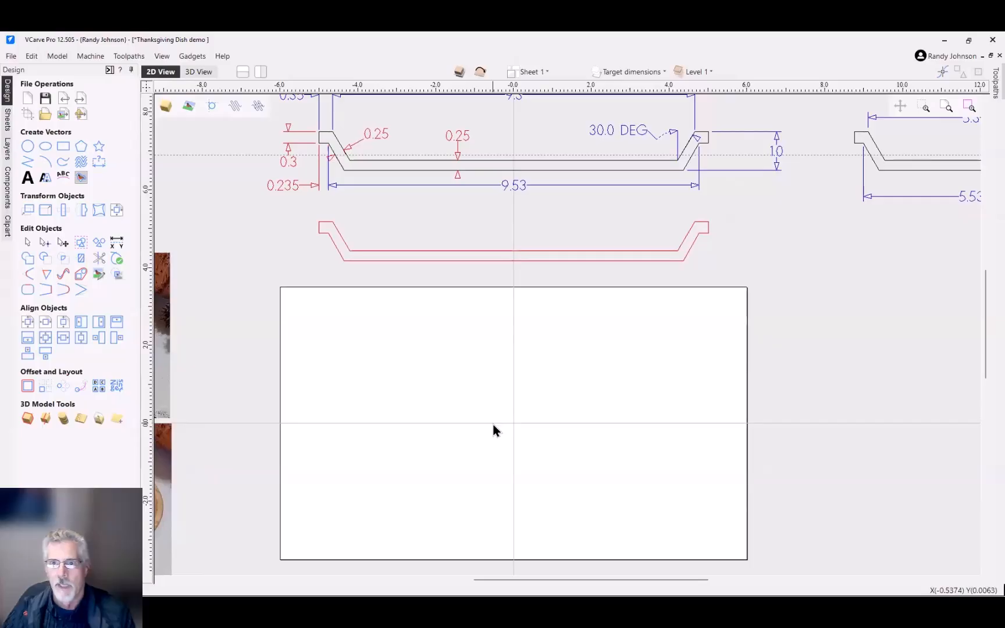
scroll(493, 425, down, 1)
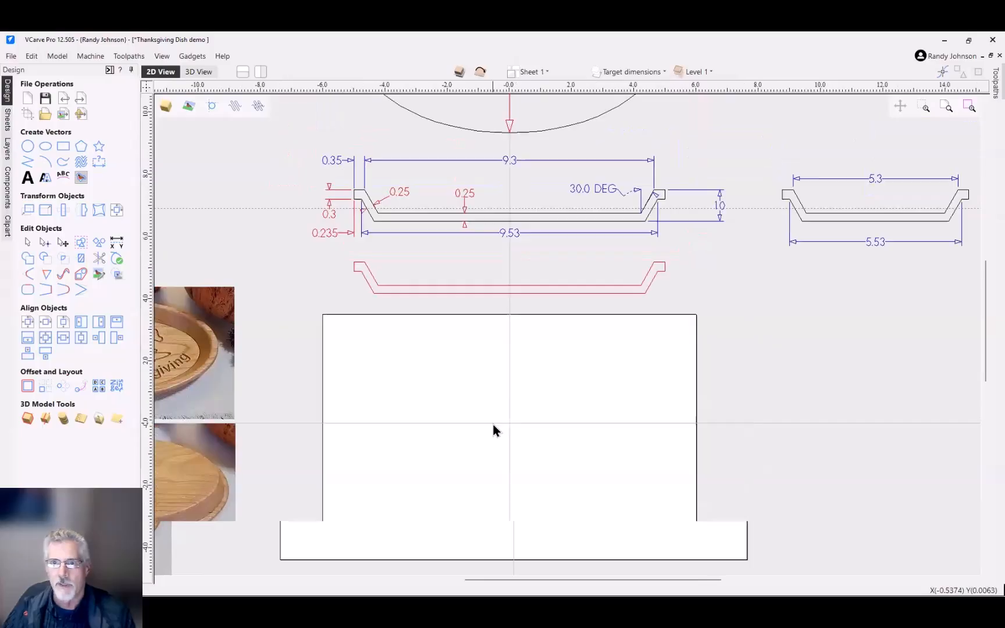
Step: Create an ellipse 13 inches wide and 6 inches high centred at X 0, Y 0
click(45, 147)
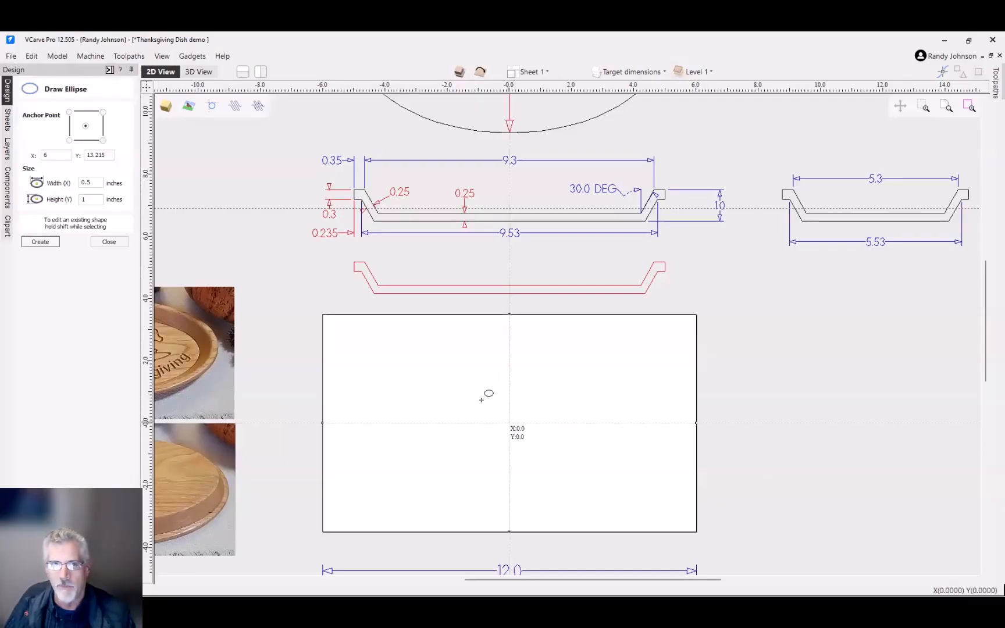
double_click(56, 155)
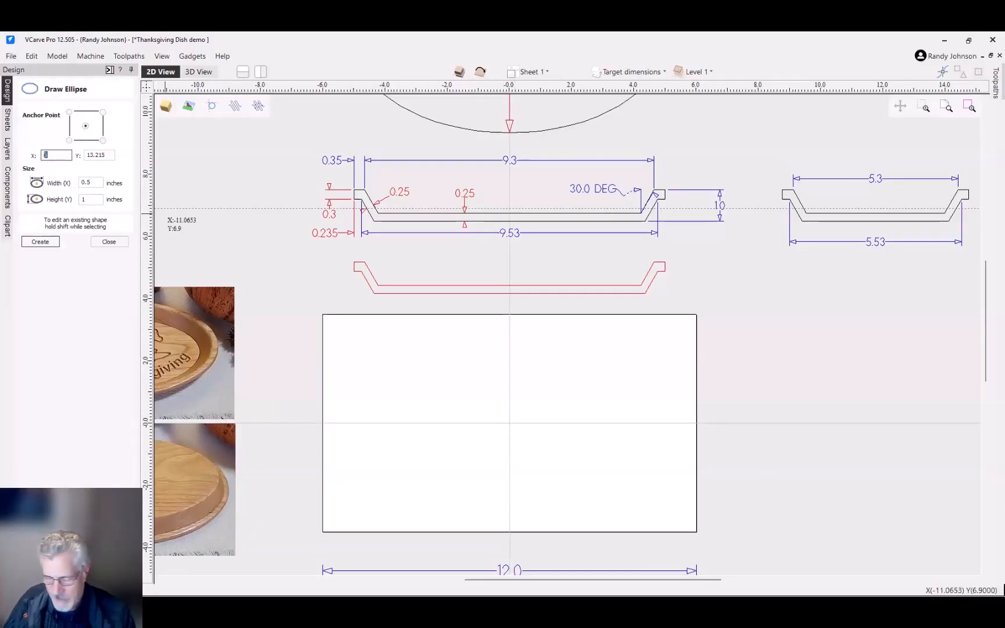
text(0)
key(Tab)
text(0)
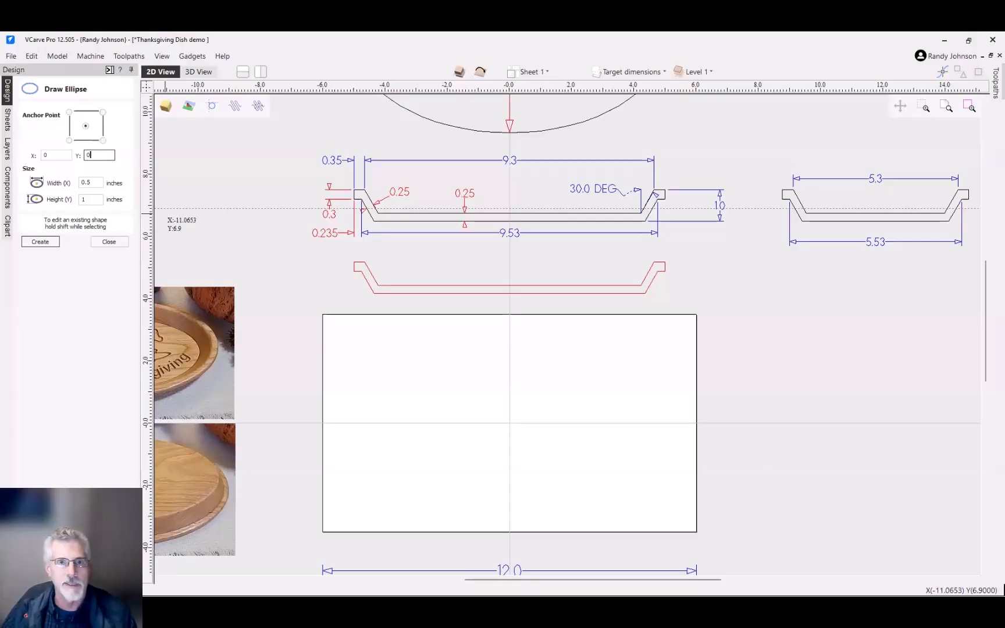
key(Tab)
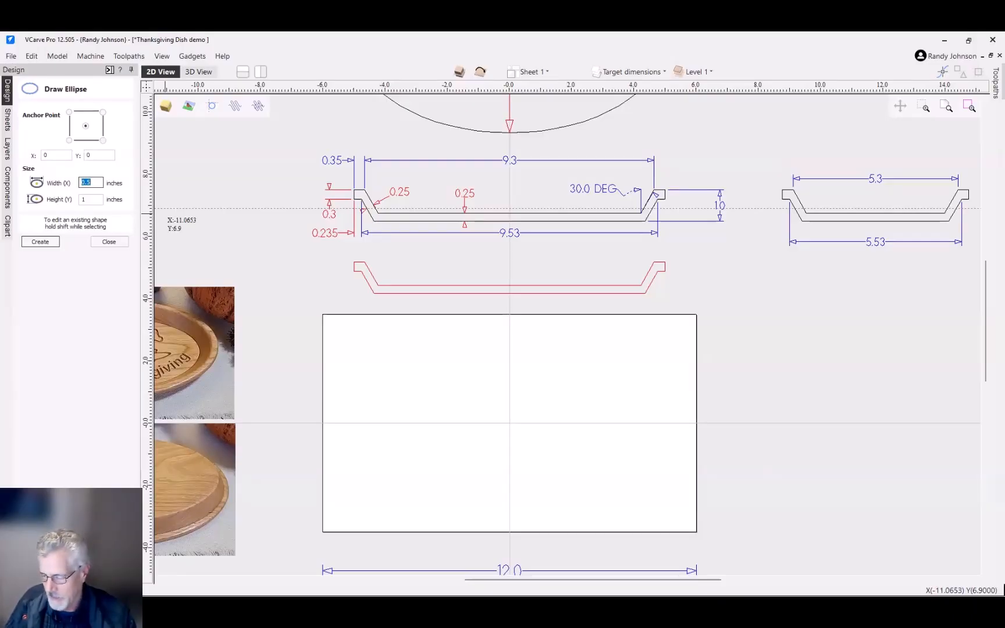
text(13)
key(Tab)
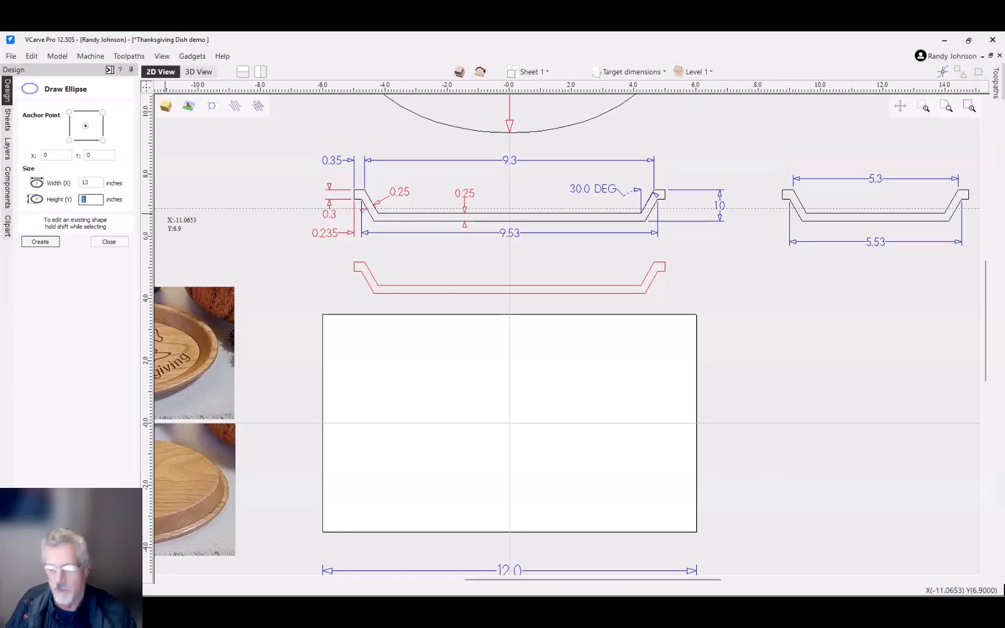
text(6)
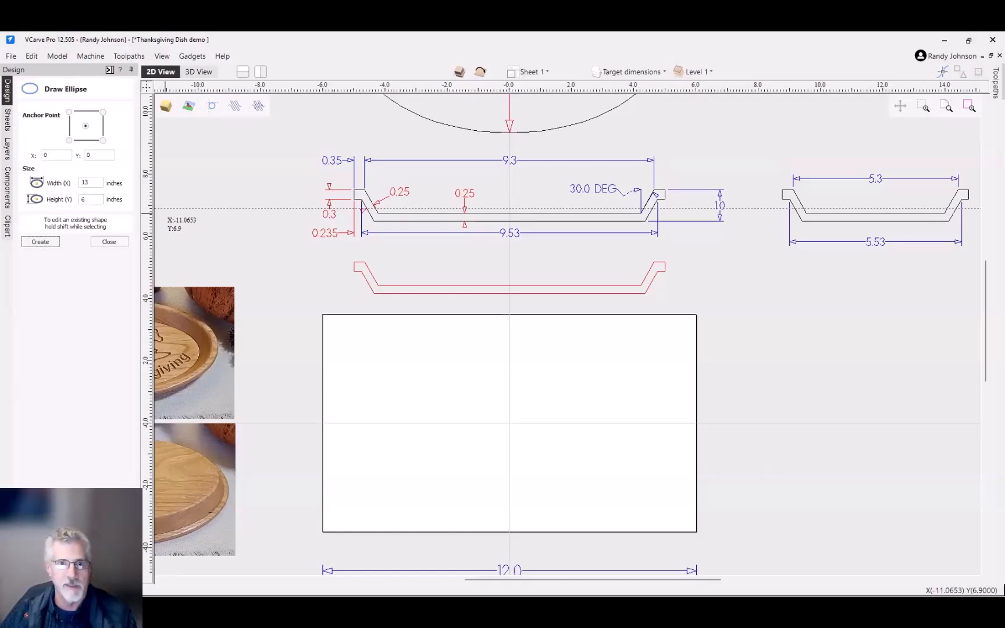
click(40, 242)
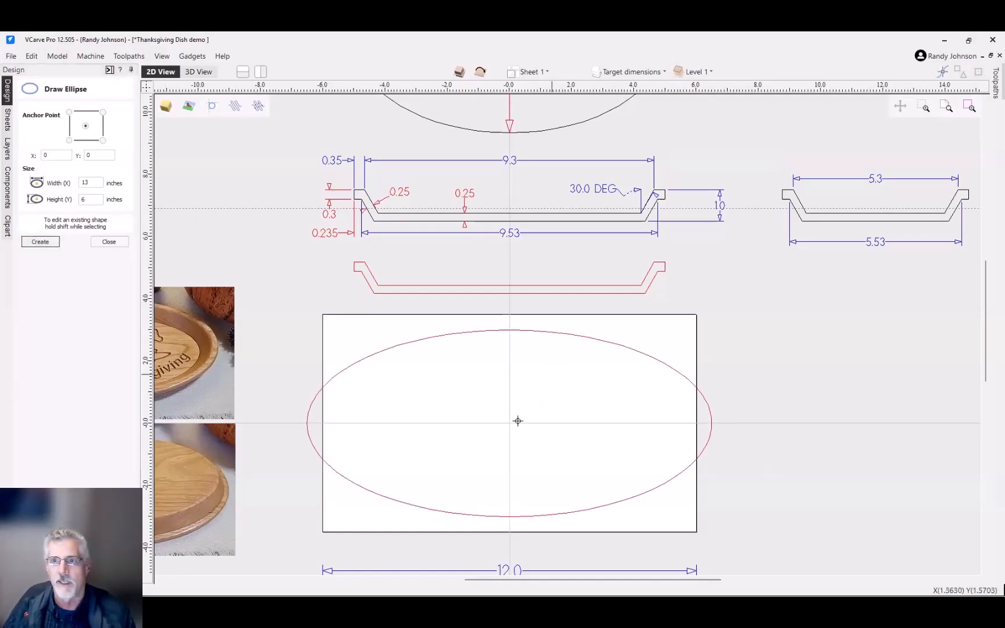
scroll(516, 423, down, 2)
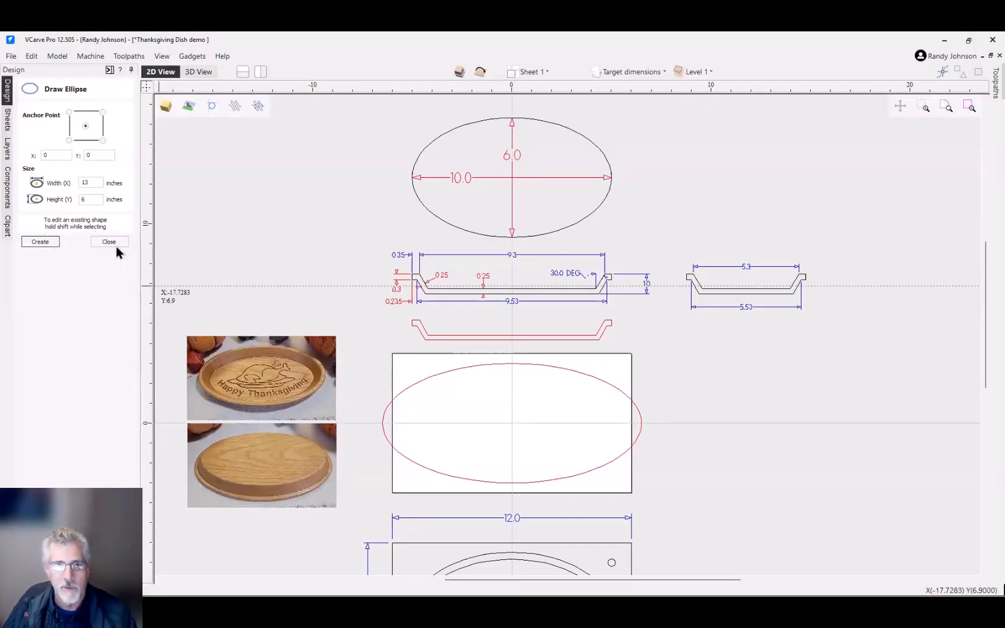
Step: Replace the ellipse with one 10 inches wide, keeping its centre and height
double_click(88, 183)
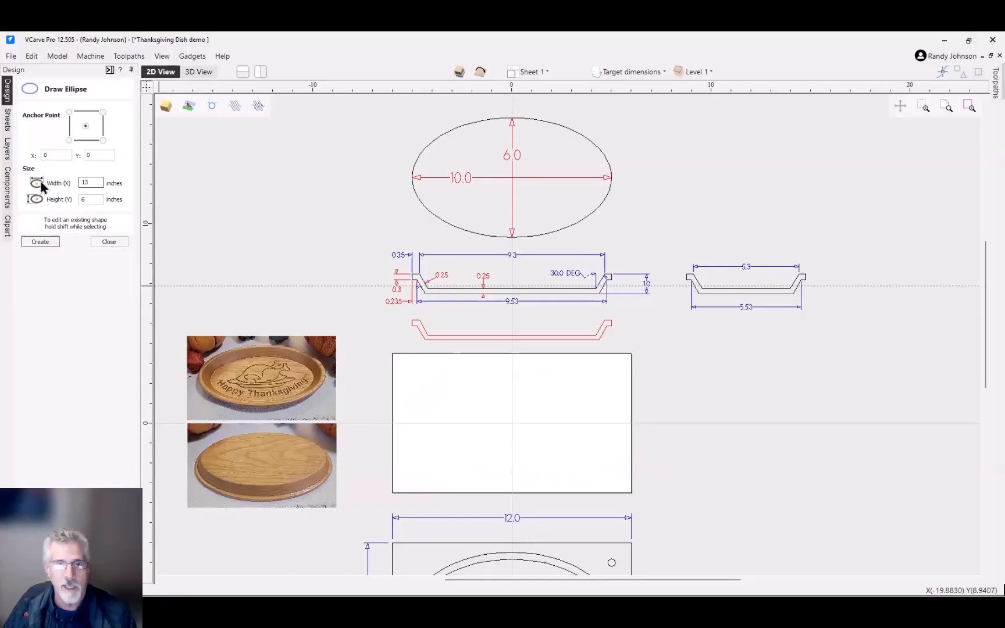
text(10)
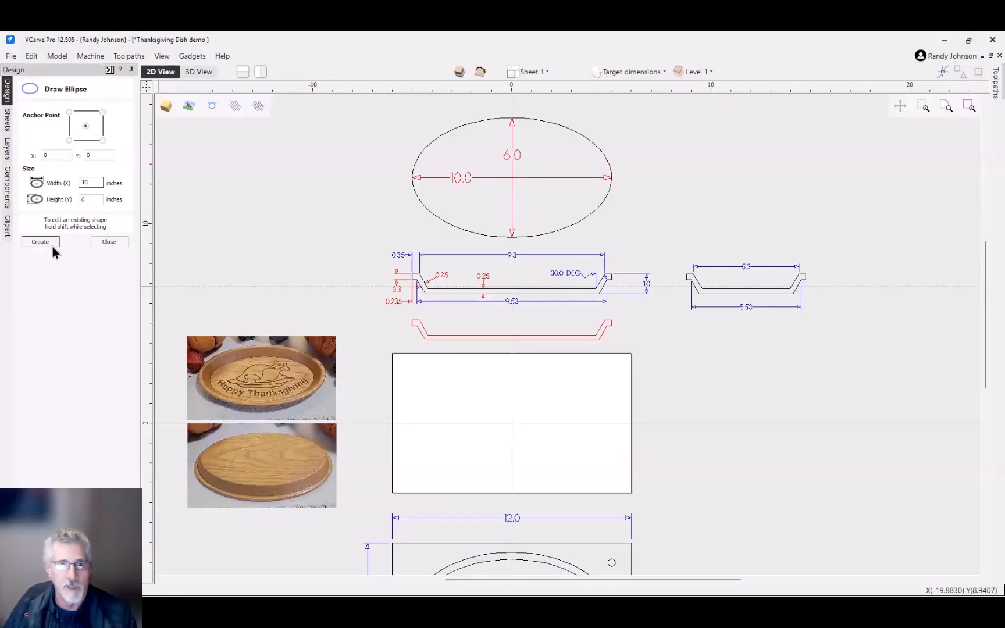
click(39, 241)
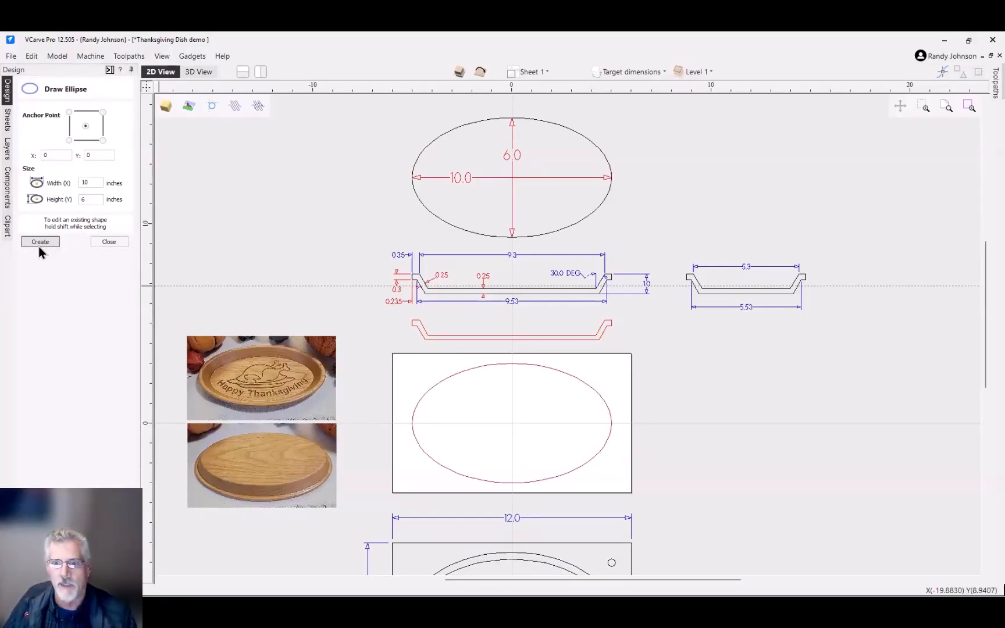
click(110, 243)
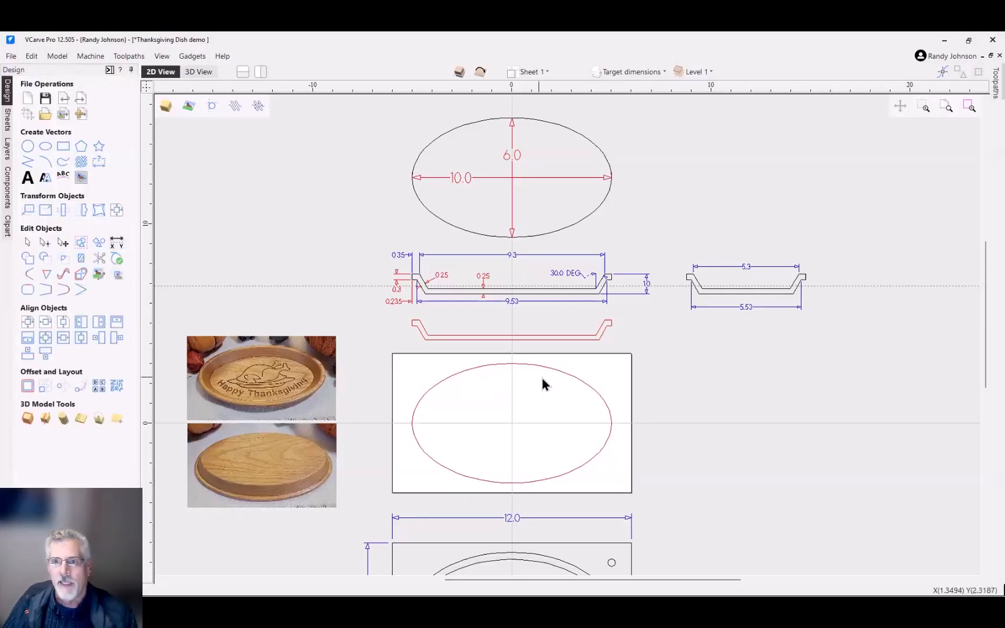
Step: Offset the ellipse on the material 0.35 inches Inwards / Left, with sharp offset corners turned off
scroll(542, 377, up, 1)
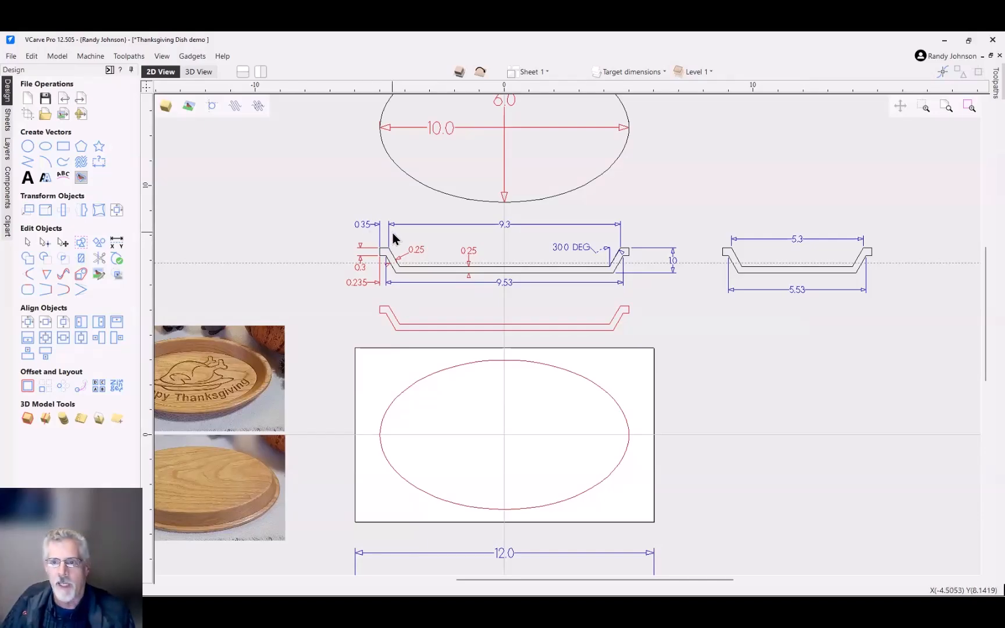
click(497, 360)
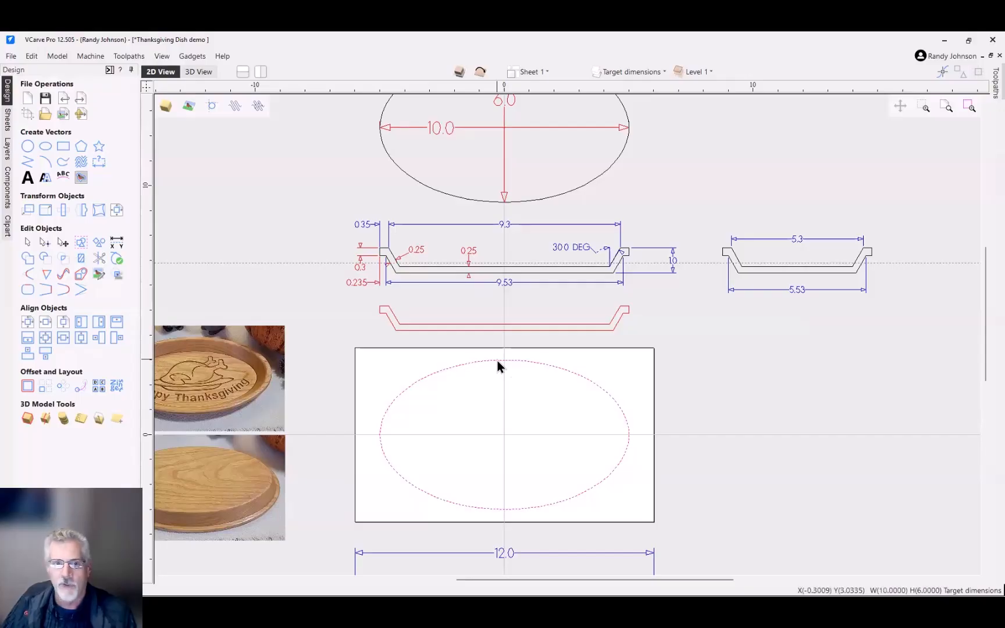
click(27, 386)
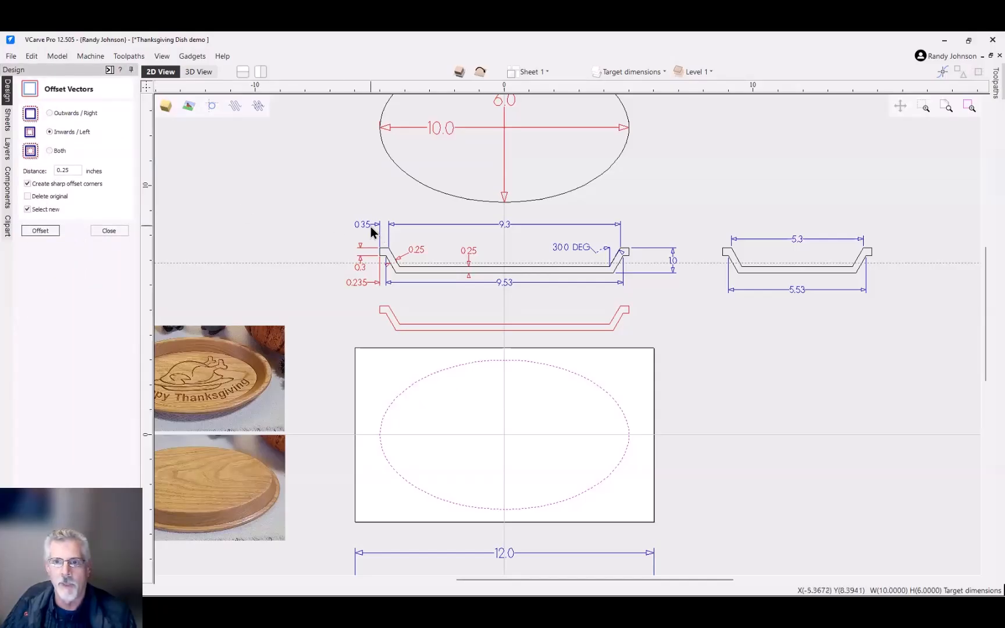
drag(82, 171, 2, 171)
key(BackSpace)
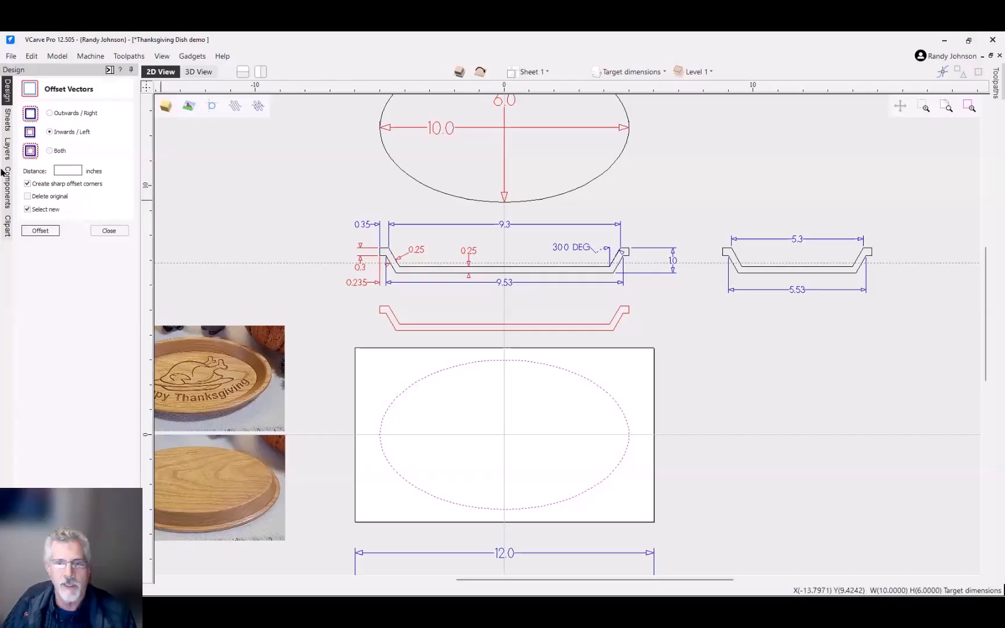
text(.35)
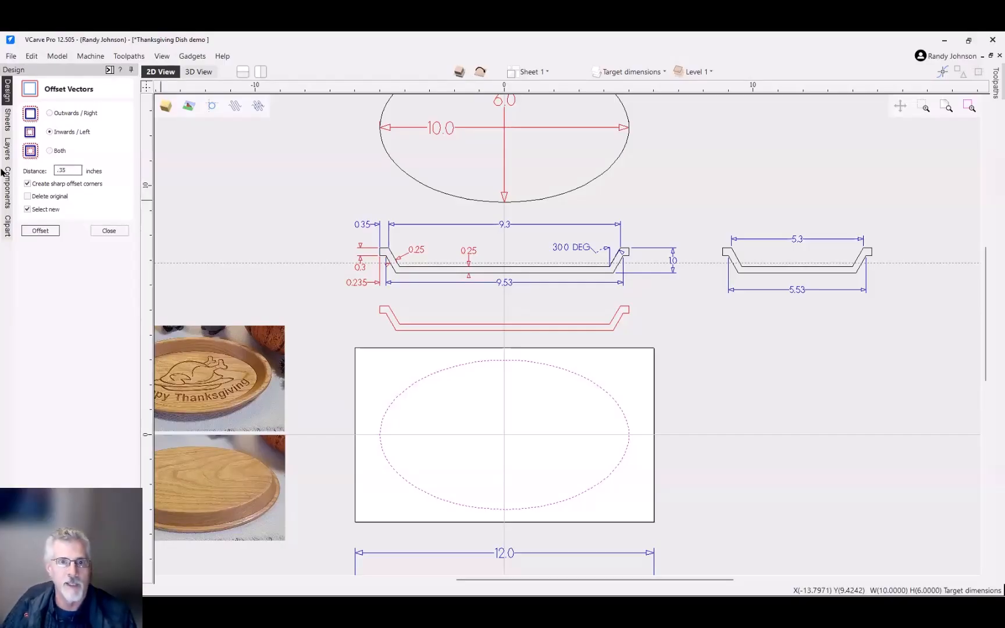
click(27, 184)
click(40, 231)
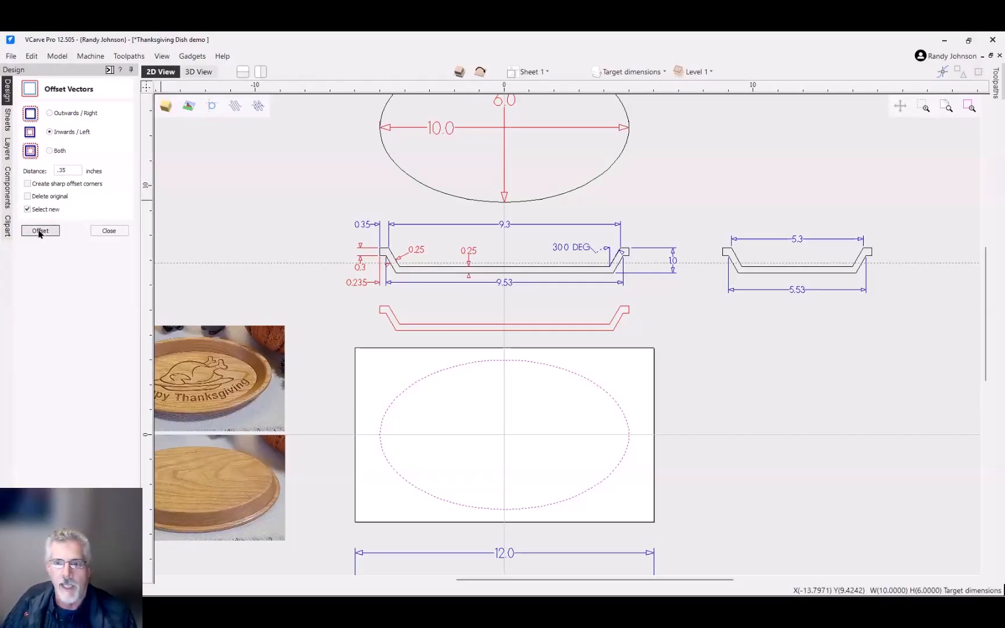
click(107, 231)
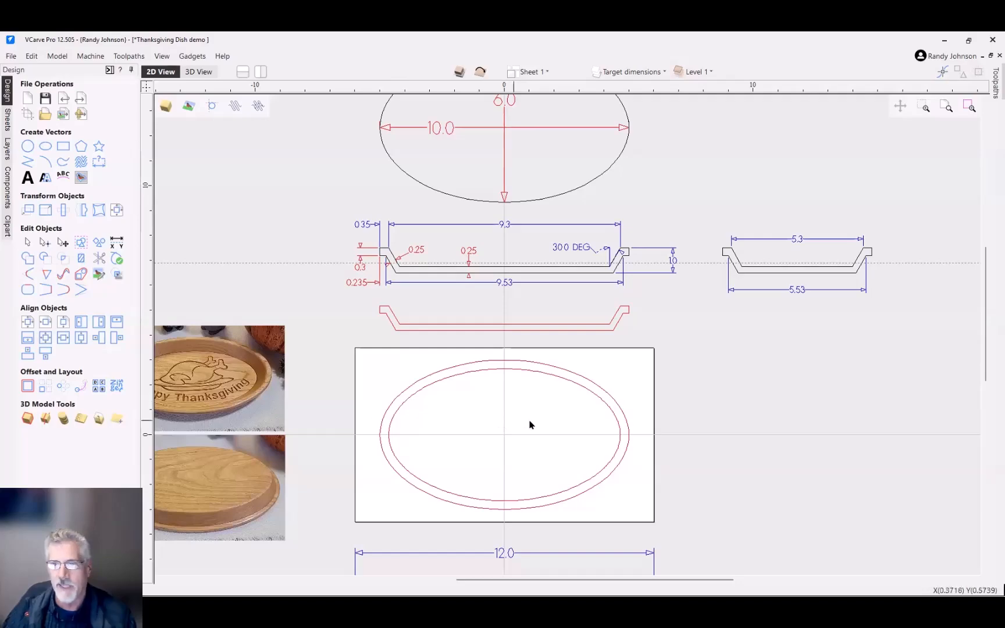
Step: Examine the nodes of the outer 10 by 6 inch ellipse on the material in Node Edit Mode
click(516, 365)
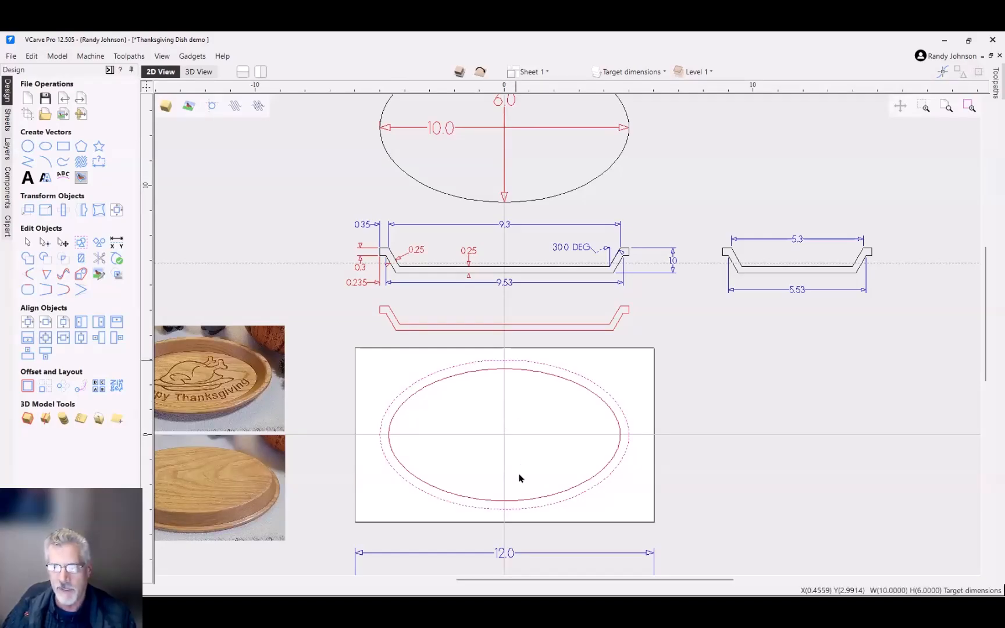
scroll(519, 478, up, 1)
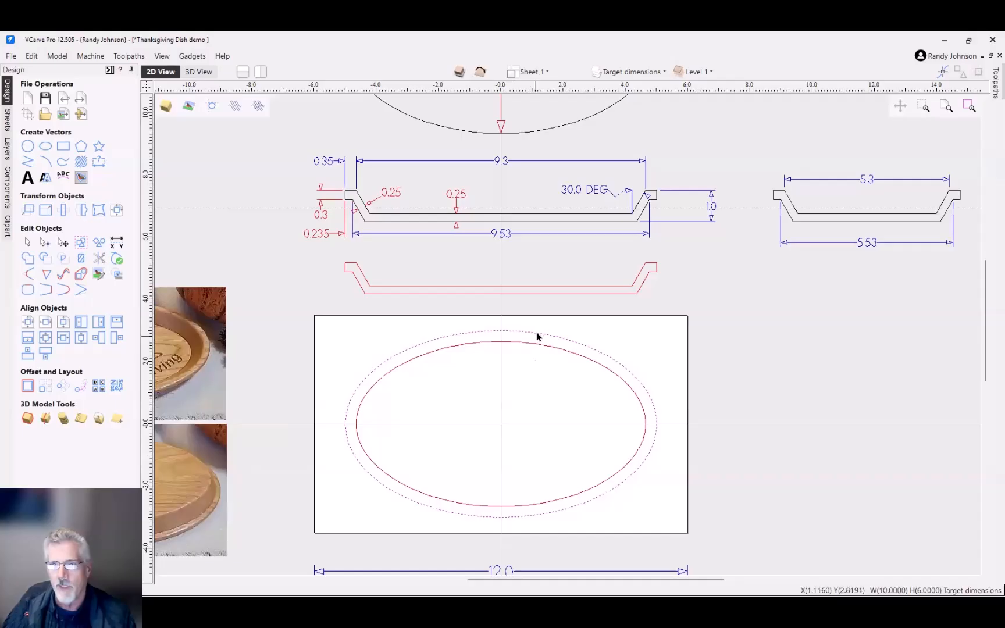
right_click(538, 337)
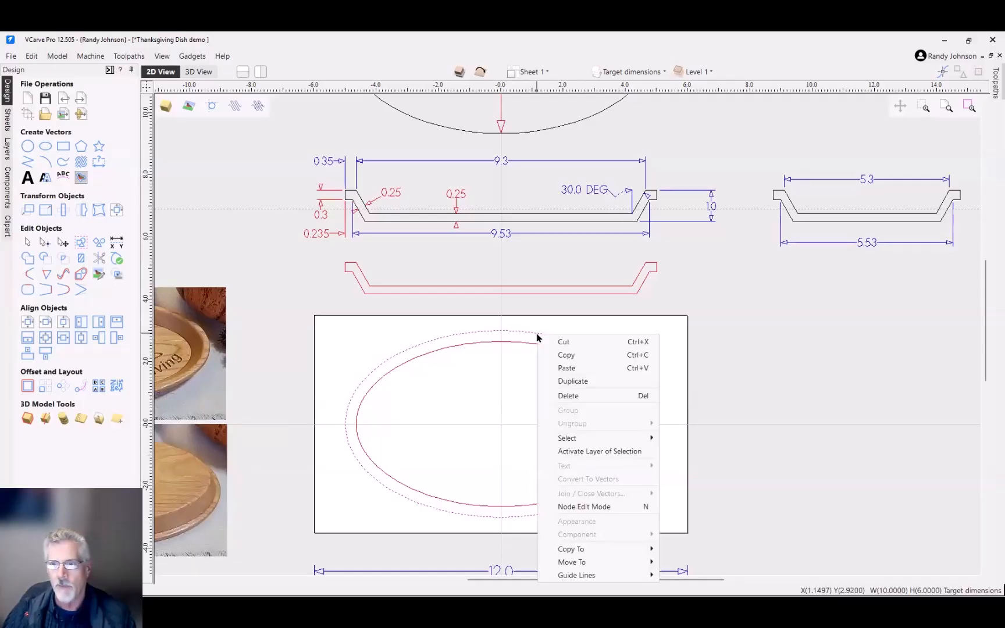
click(590, 509)
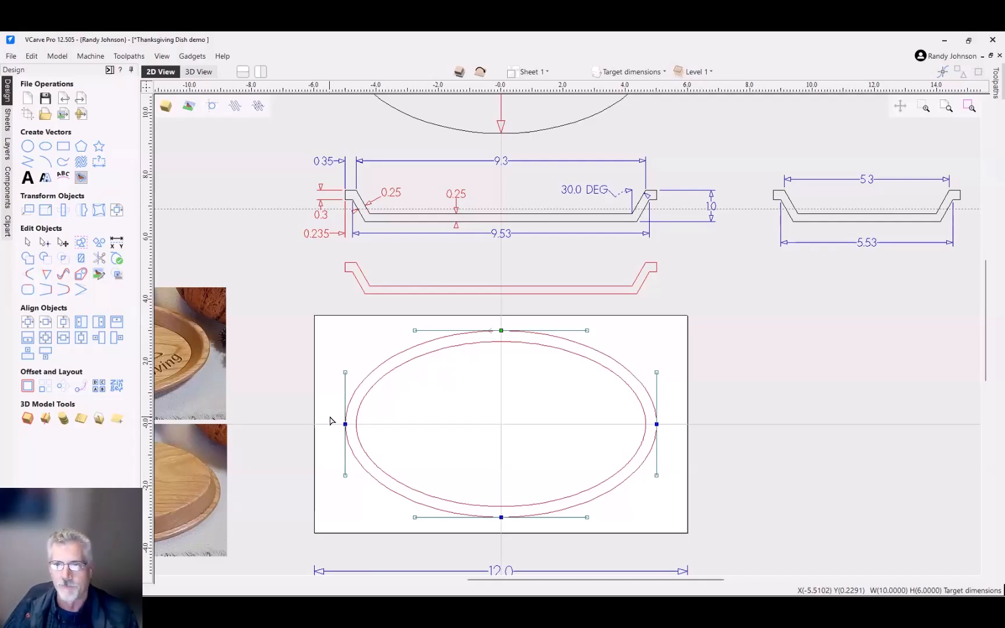
Step: Inspect the density and spacing of the nodes along the inward-offset ellipse, close up at its upper and lower edges
click(531, 344)
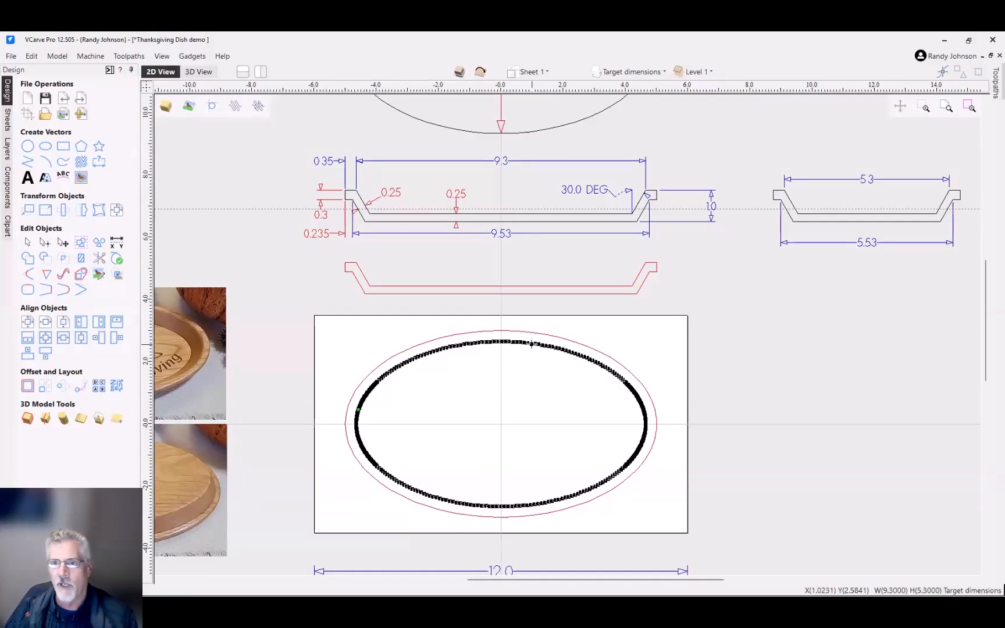
scroll(531, 344, up, 5)
scroll(534, 348, up, 3)
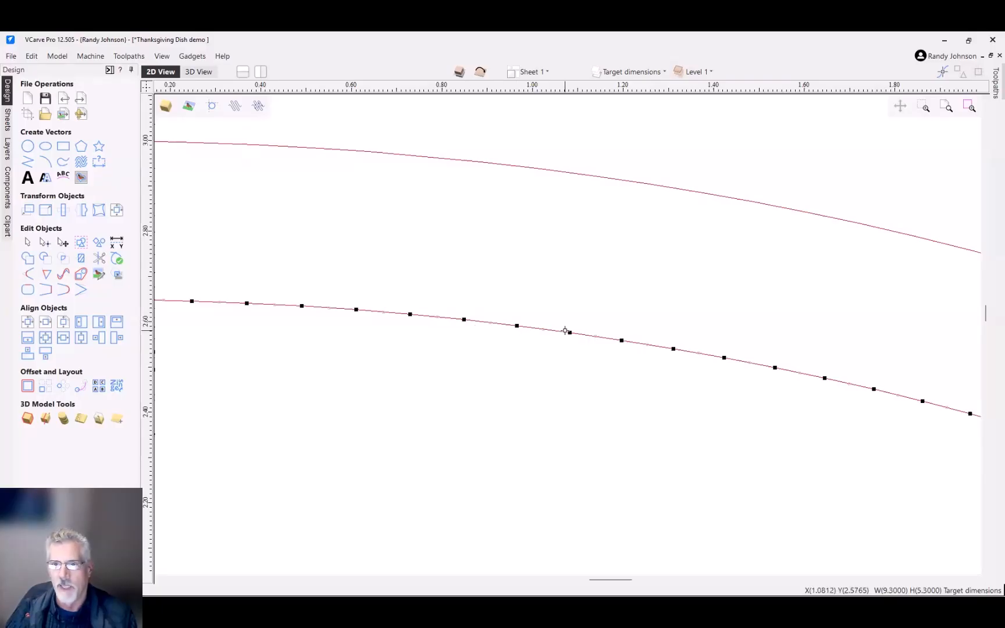
scroll(566, 330, down, 10)
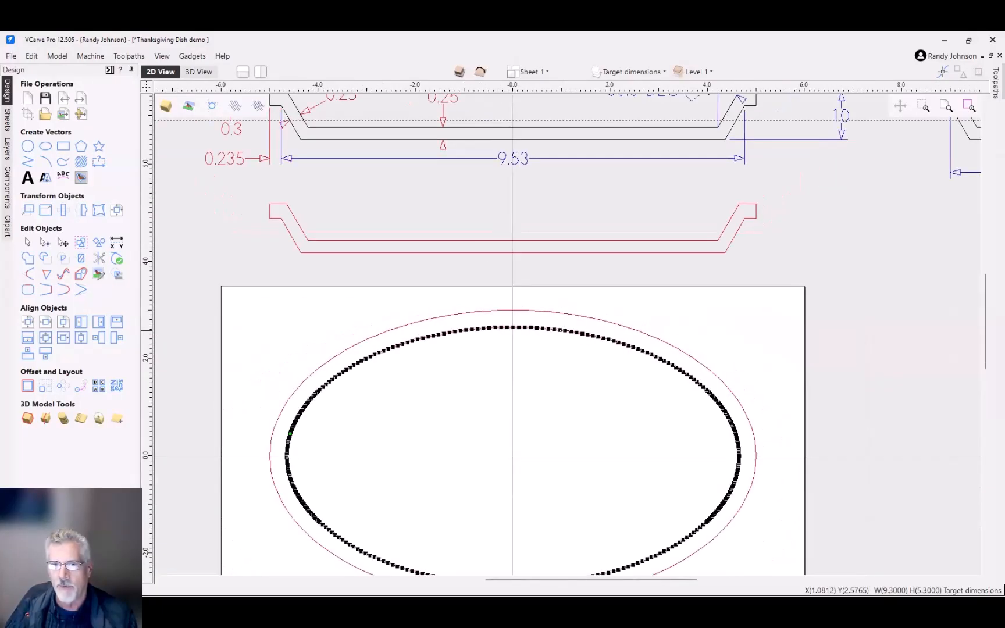
scroll(565, 349, down, 2)
scroll(531, 534, up, 4)
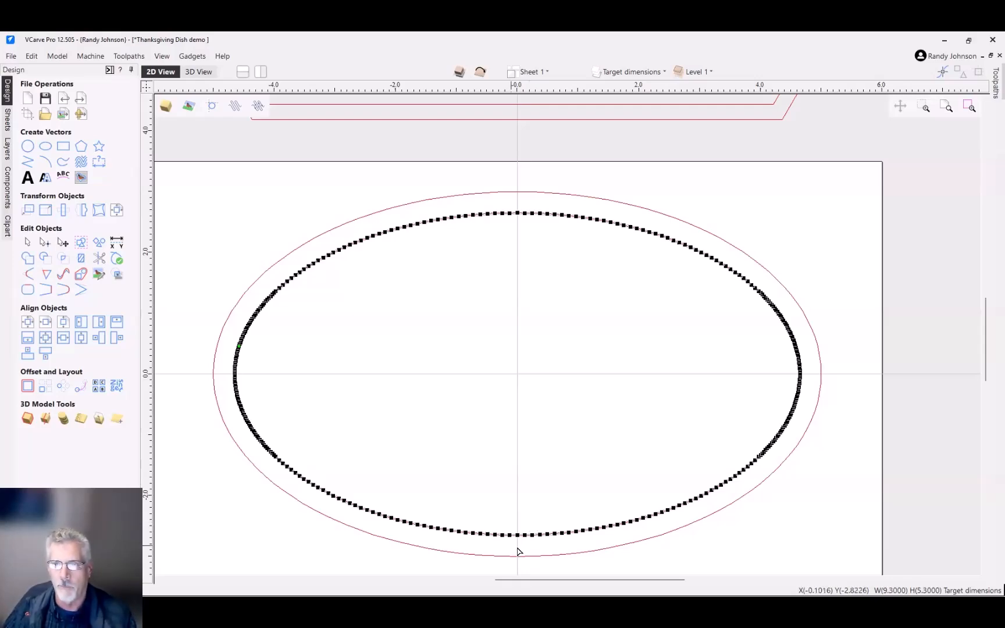
scroll(518, 548, up, 5)
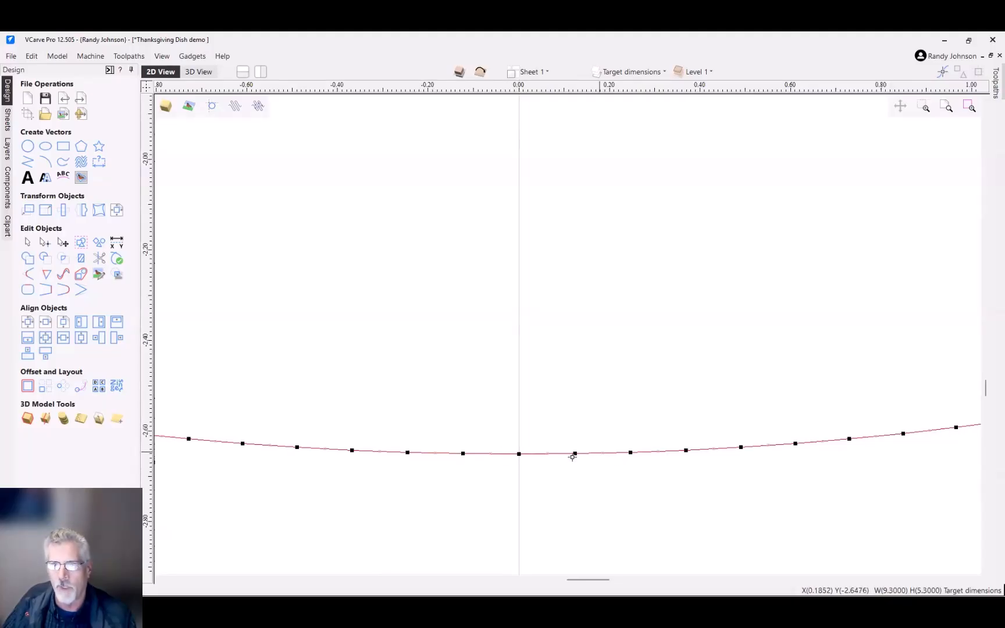
scroll(567, 462, down, 5)
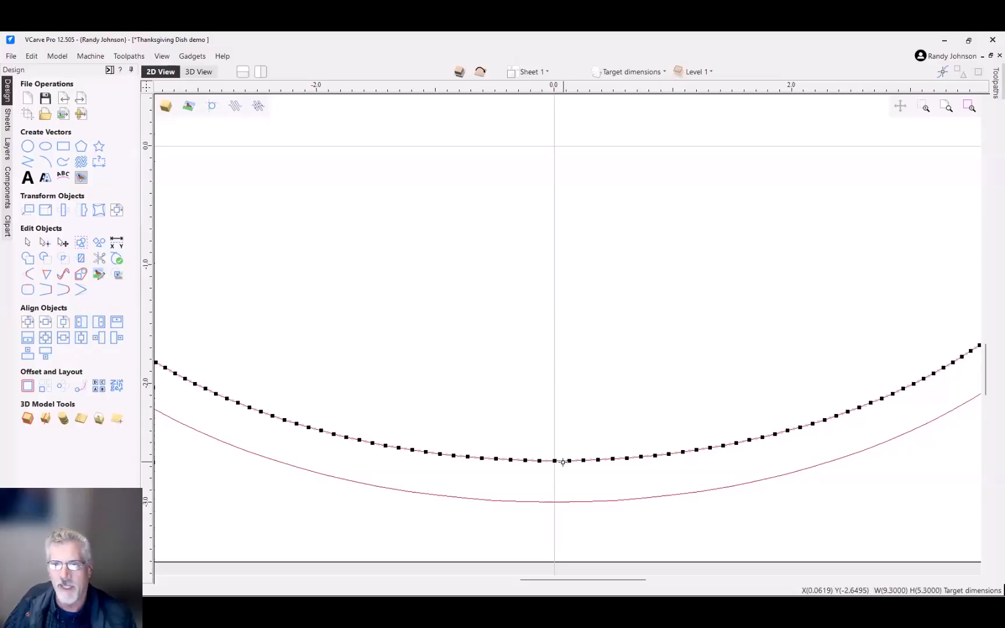
scroll(563, 463, down, 3)
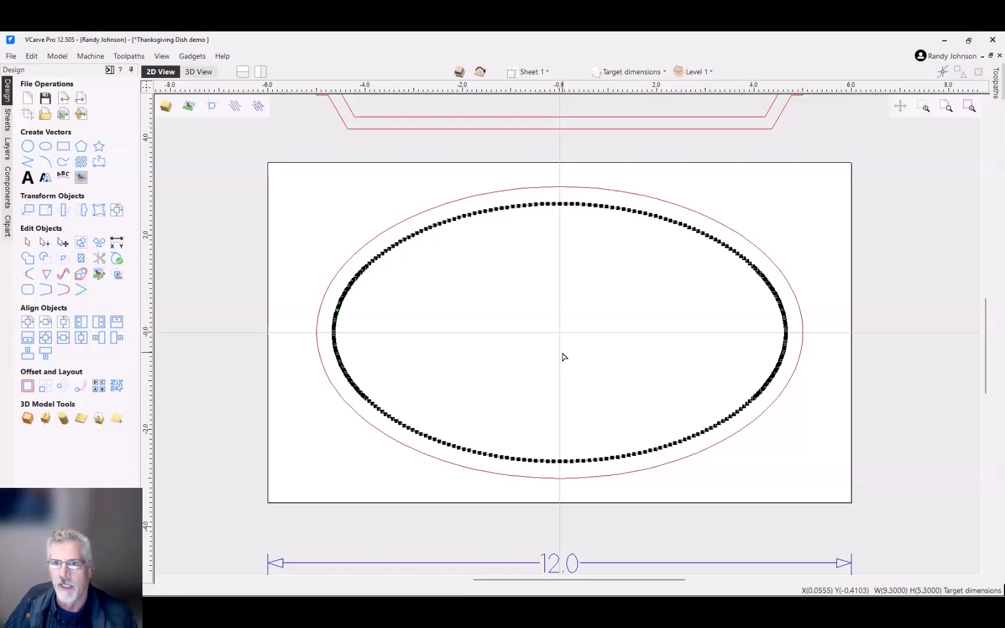
Step: Delete the inward-offset ellipse, keeping the outer ellipse on the material
scroll(561, 356, down, 1)
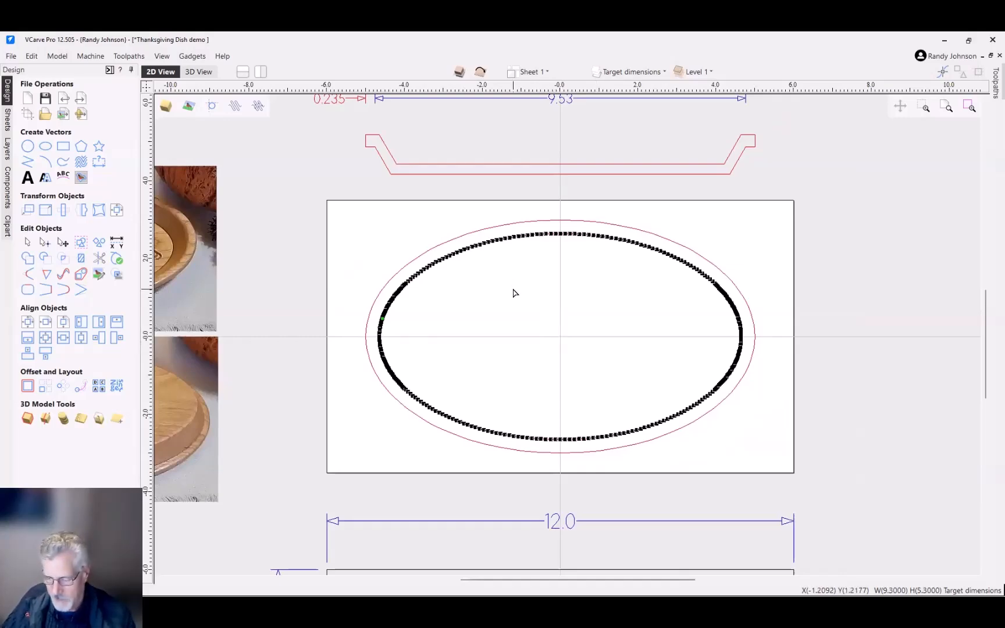
key(Delete)
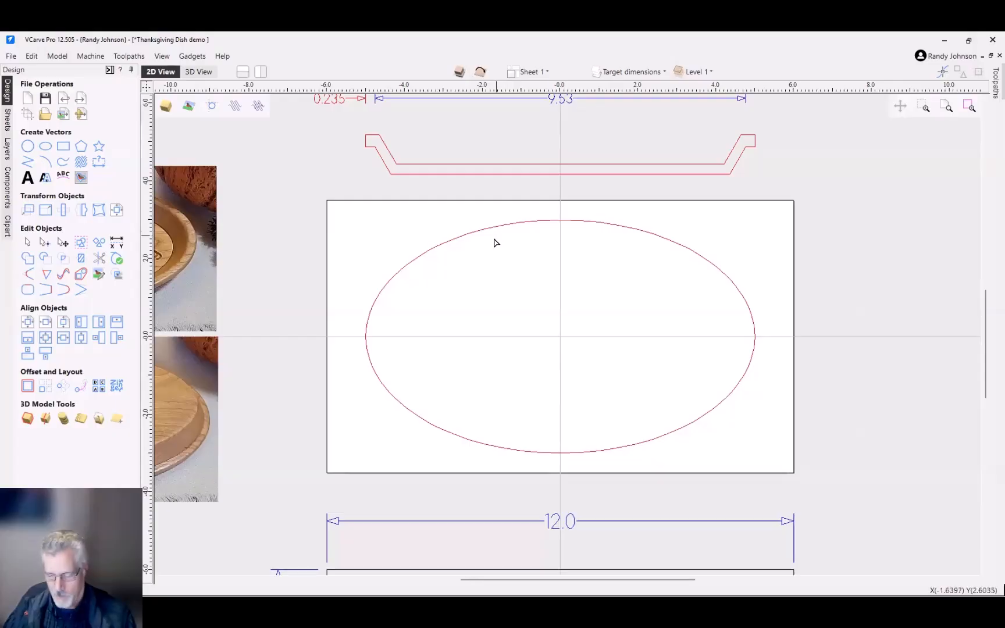
scroll(519, 362, down, 1)
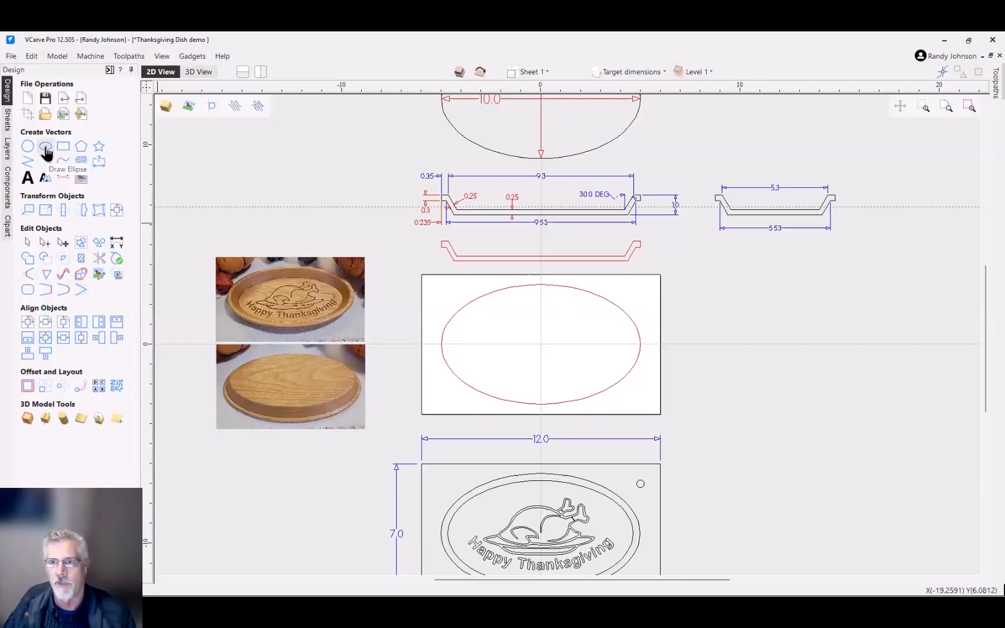
Step: Duplicate the 10 by 6 inch ellipse in place and open the Set Size tool for the copy
click(556, 286)
scroll(683, 240, up, 1)
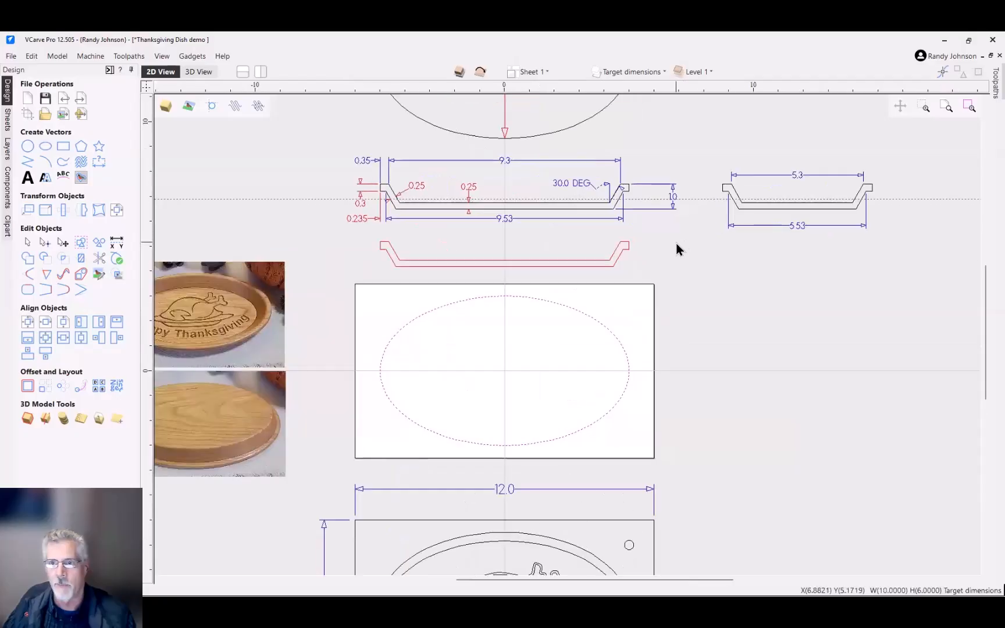
click(521, 311)
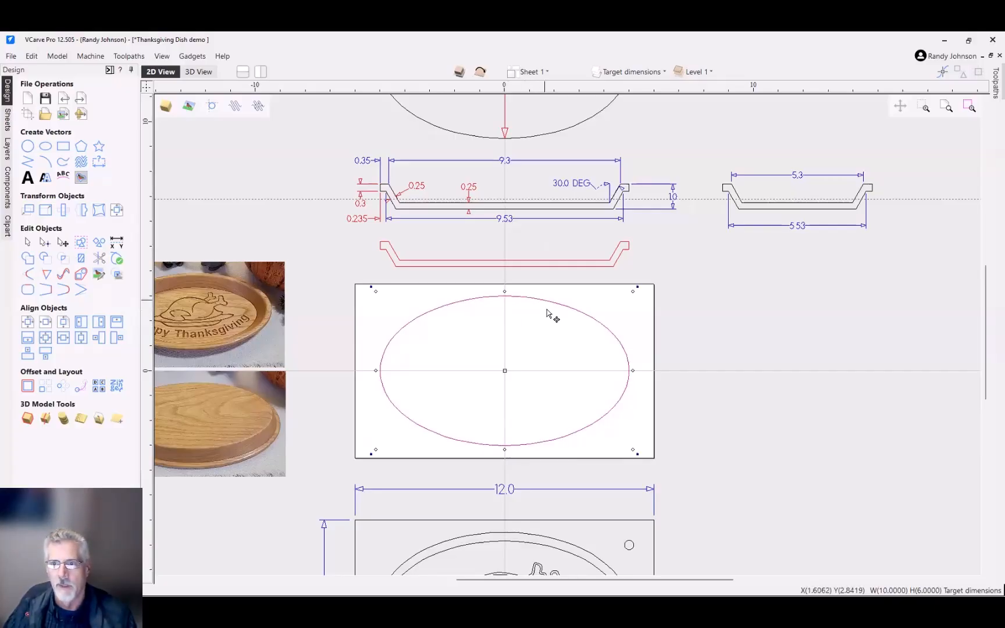
scroll(548, 314, up, 10)
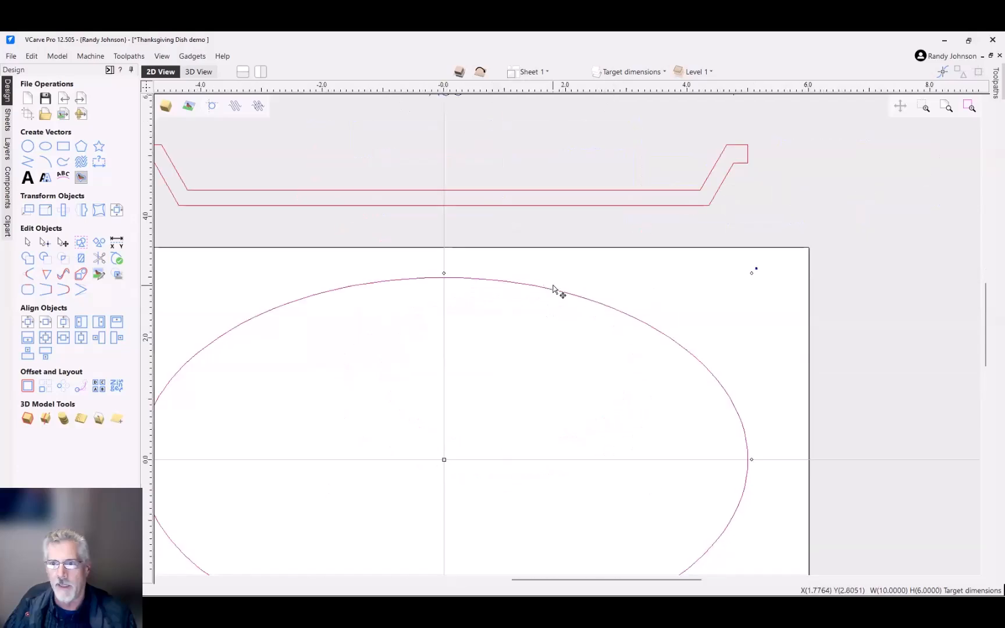
scroll(555, 307, down, 10)
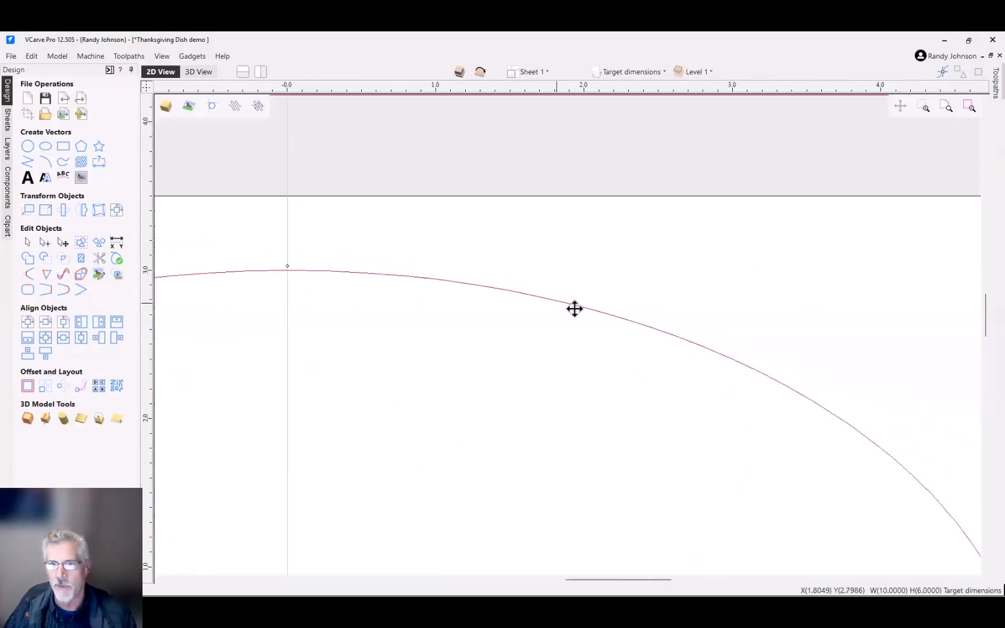
scroll(560, 324, down, 2)
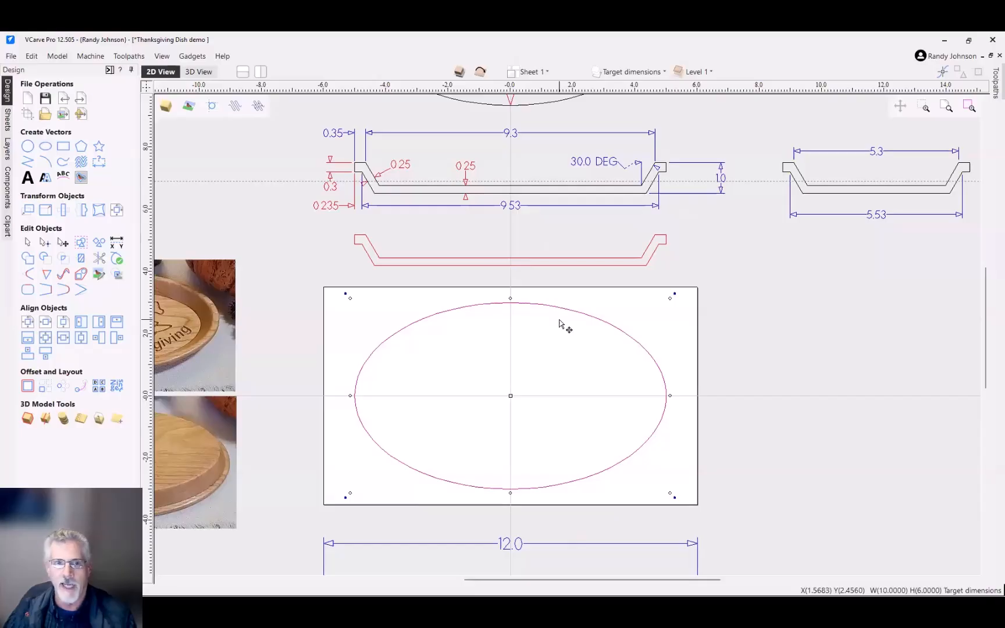
click(45, 211)
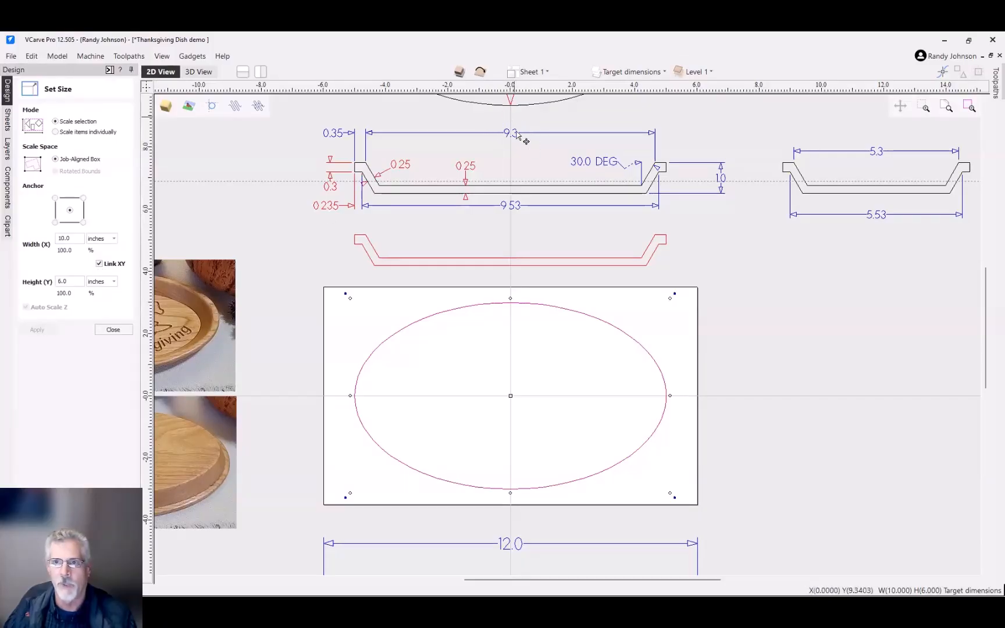
Step: Try resizing the ellipse copy to 9.3 inches wide with width and height linked, and undo it
double_click(68, 238)
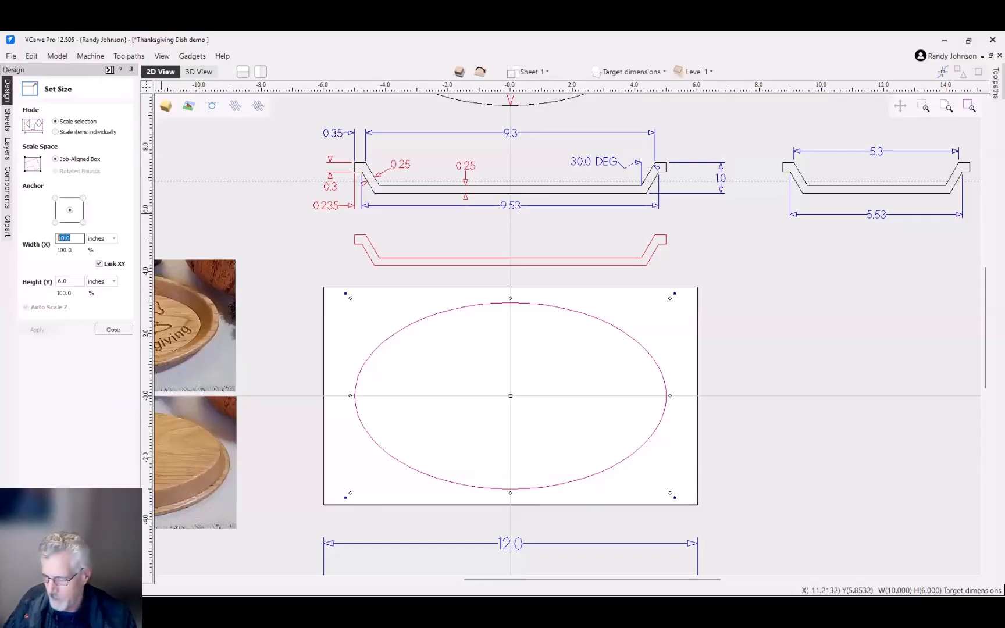
text(9.3)
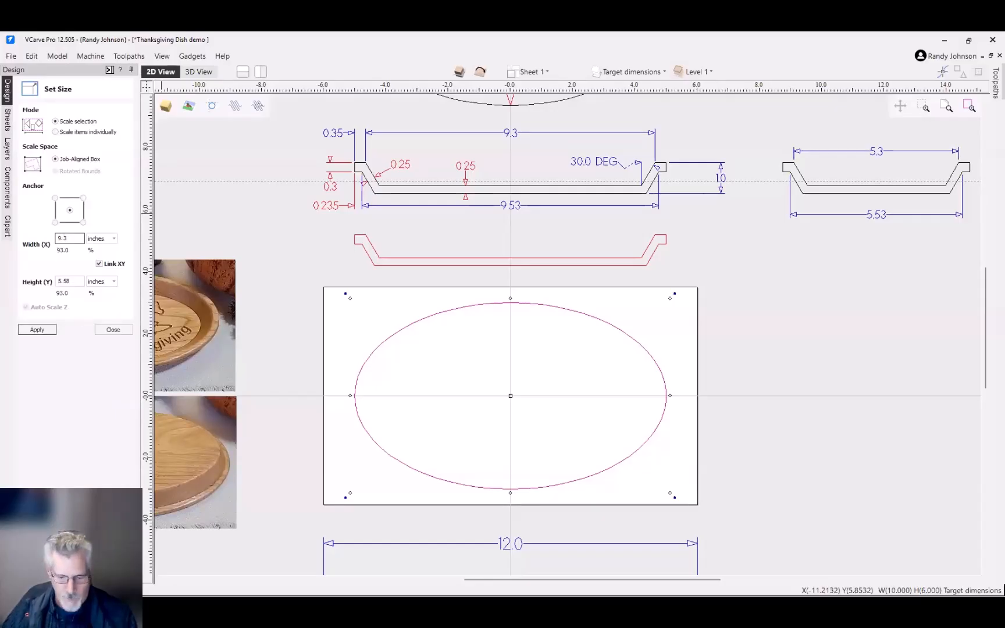
key(Tab)
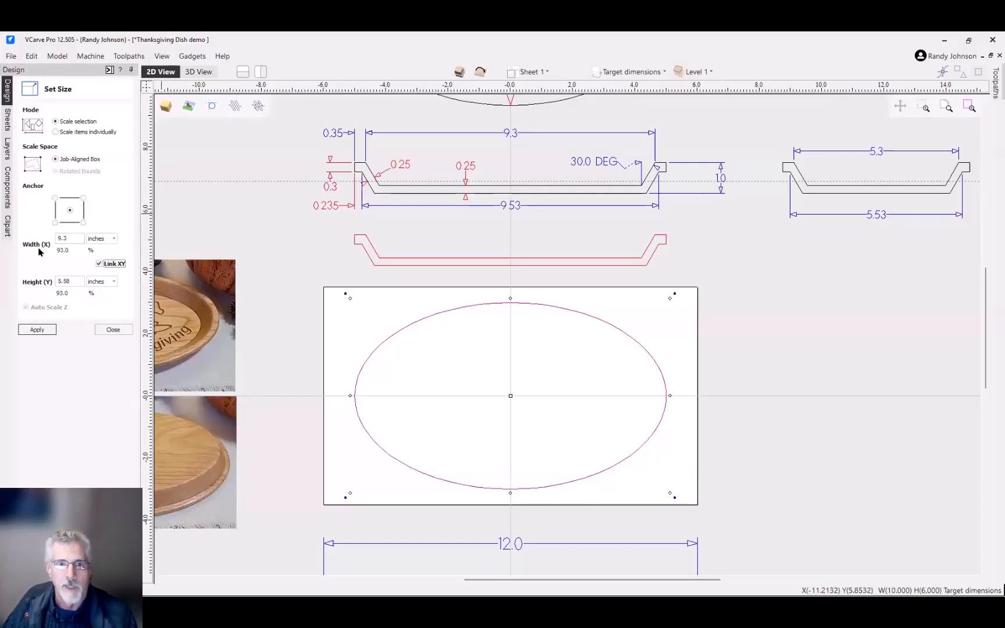
click(64, 282)
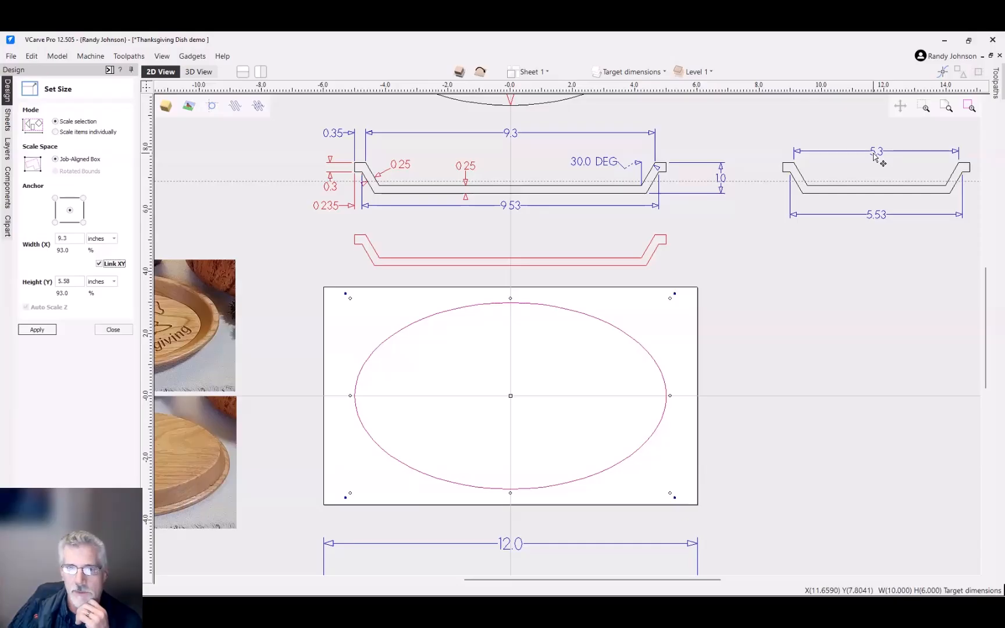
click(38, 330)
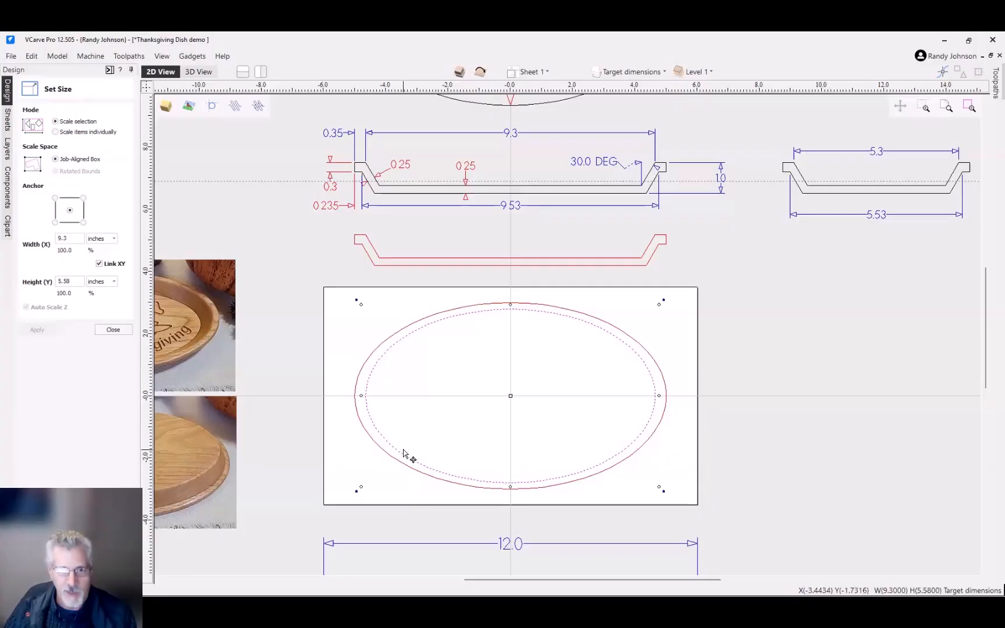
key(ctrl+z)
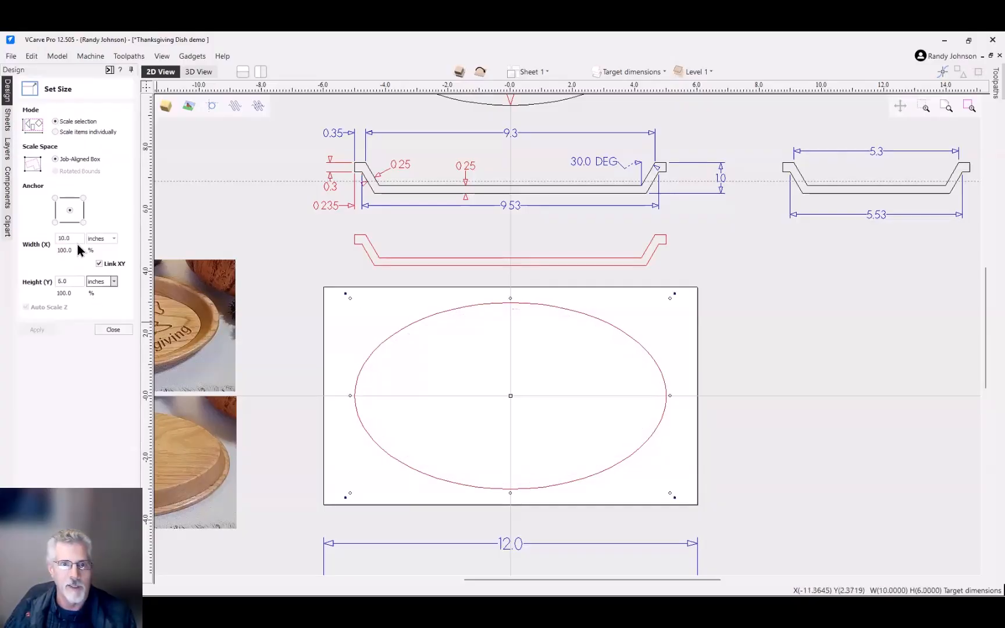
Step: Resize the ellipse copy about its centre to 9.3 inches wide and 5.3 inches high, with width and height unlinked
click(80, 238)
key(shift+Home)
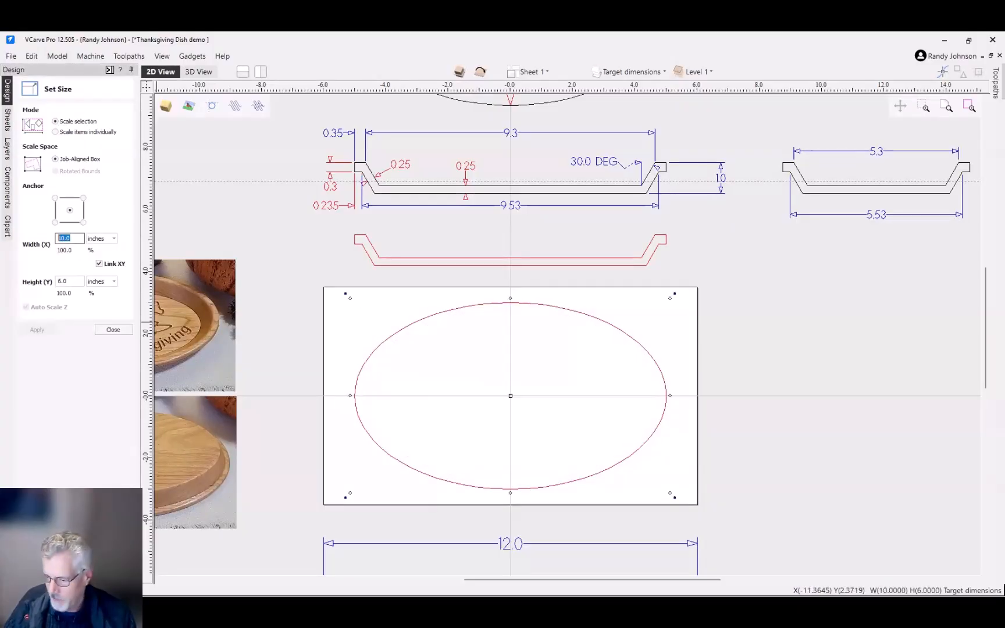
text(9.3)
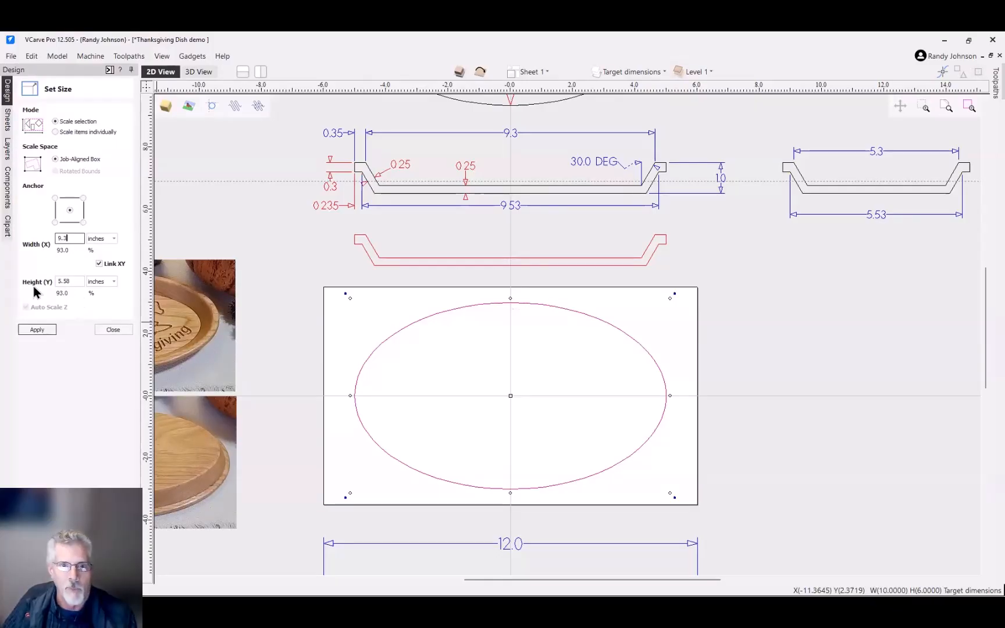
click(101, 264)
double_click(73, 282)
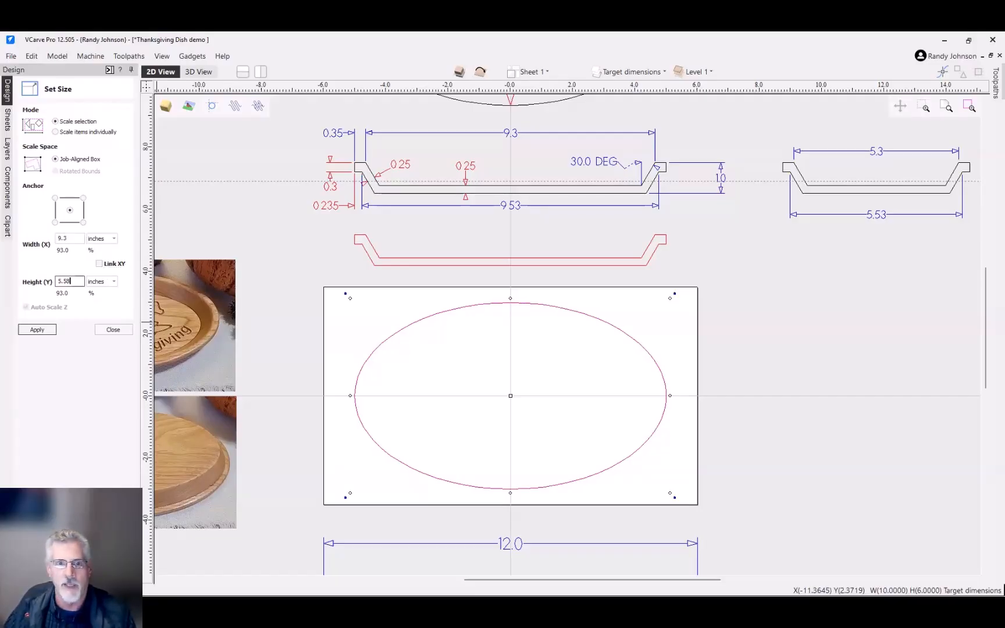
text(5.3)
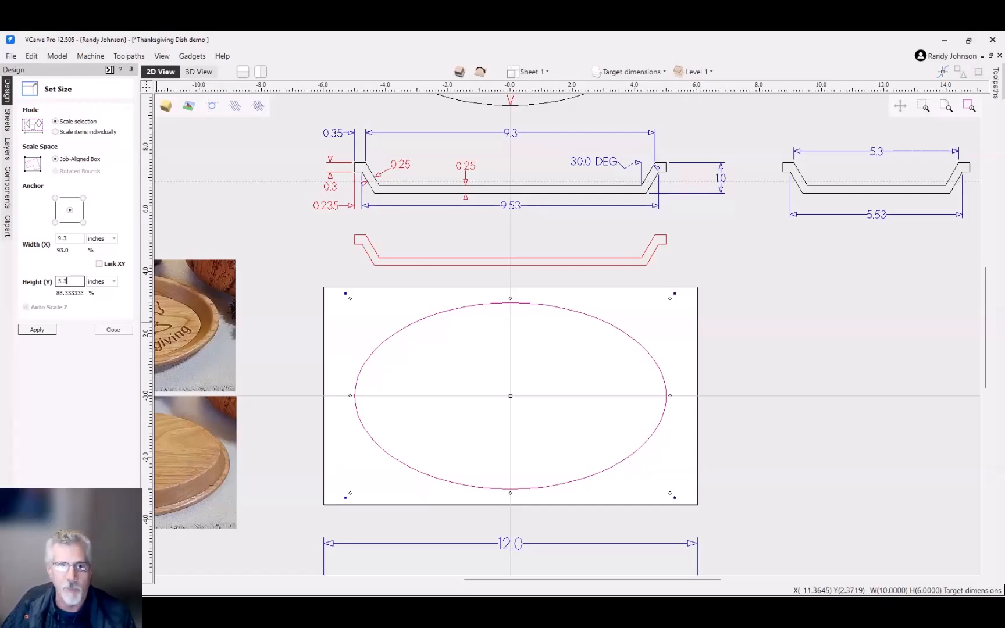
click(38, 330)
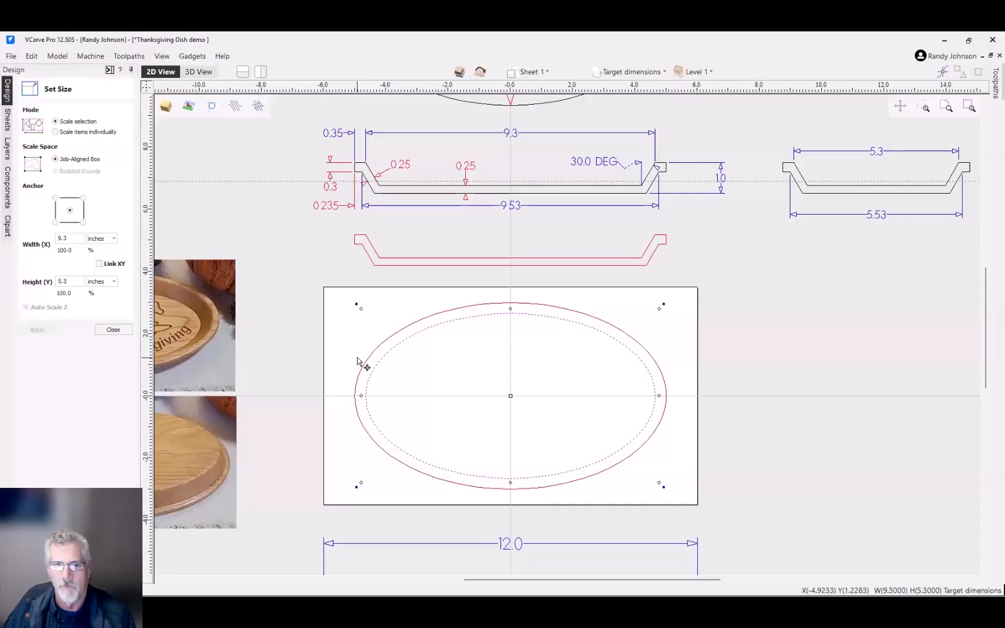
click(117, 329)
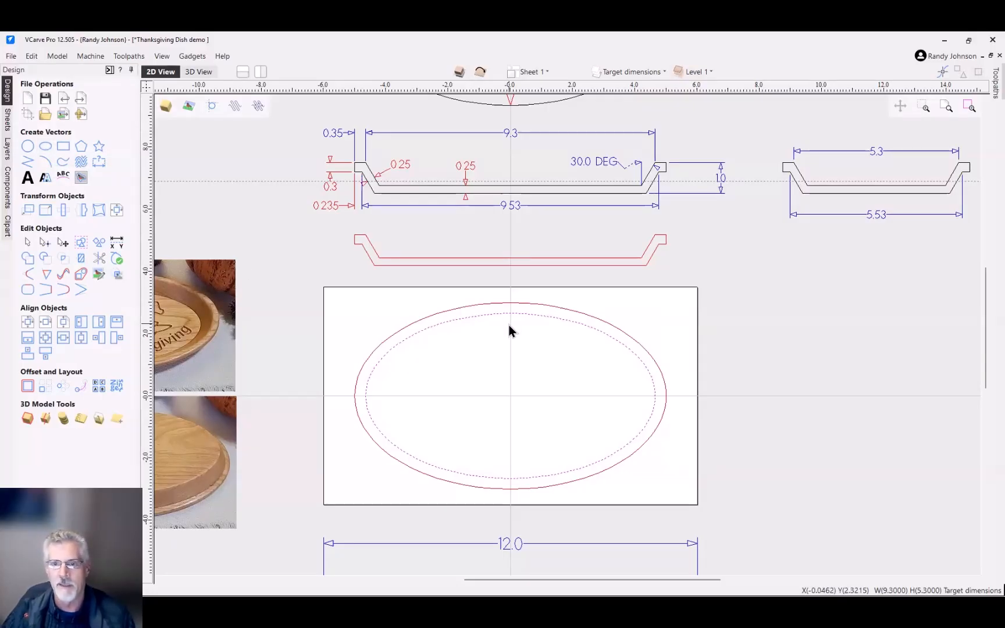
Step: Deselect the inner ellipse and compare both ellipses with the rim of the dimensioned cross-section above
click(470, 363)
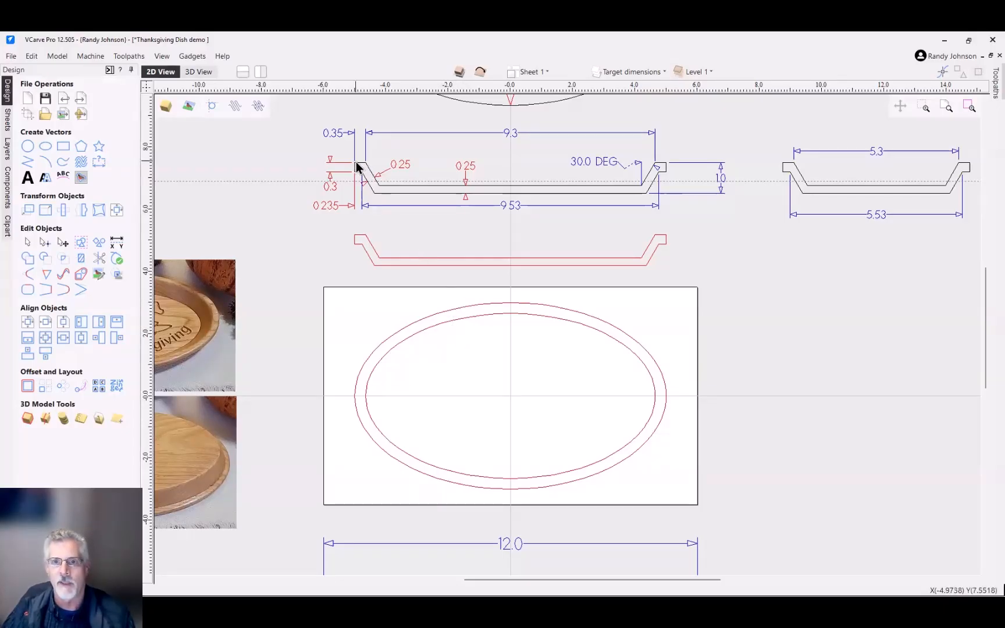
scroll(356, 166, up, 2)
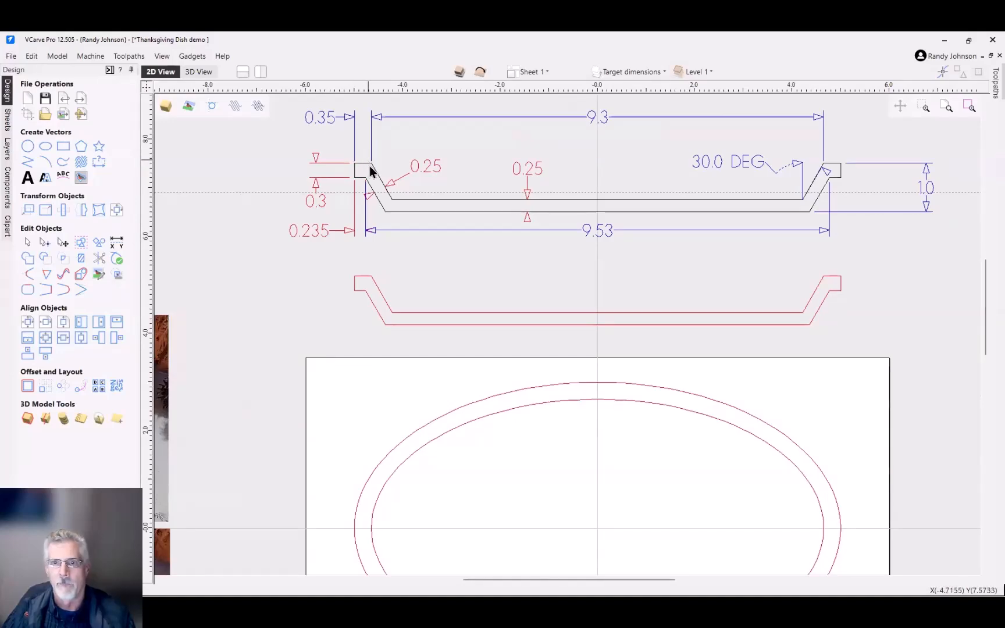
scroll(366, 175, down, 1)
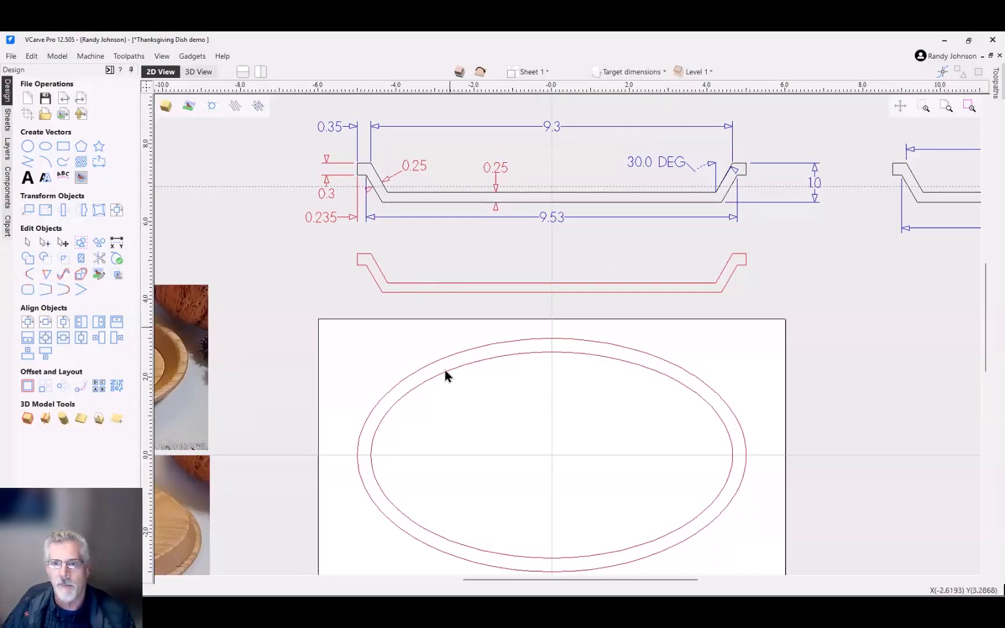
Step: Draw an ellipse centred at X 0, Y 0, 9.53 inches wide and 5.53 inches high
click(46, 148)
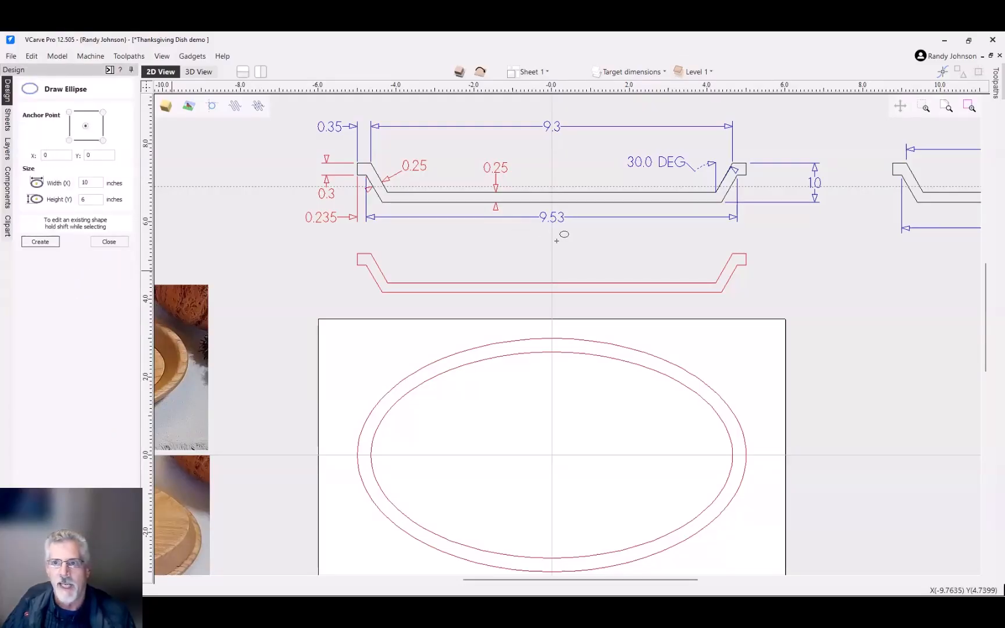
scroll(499, 266, down, 2)
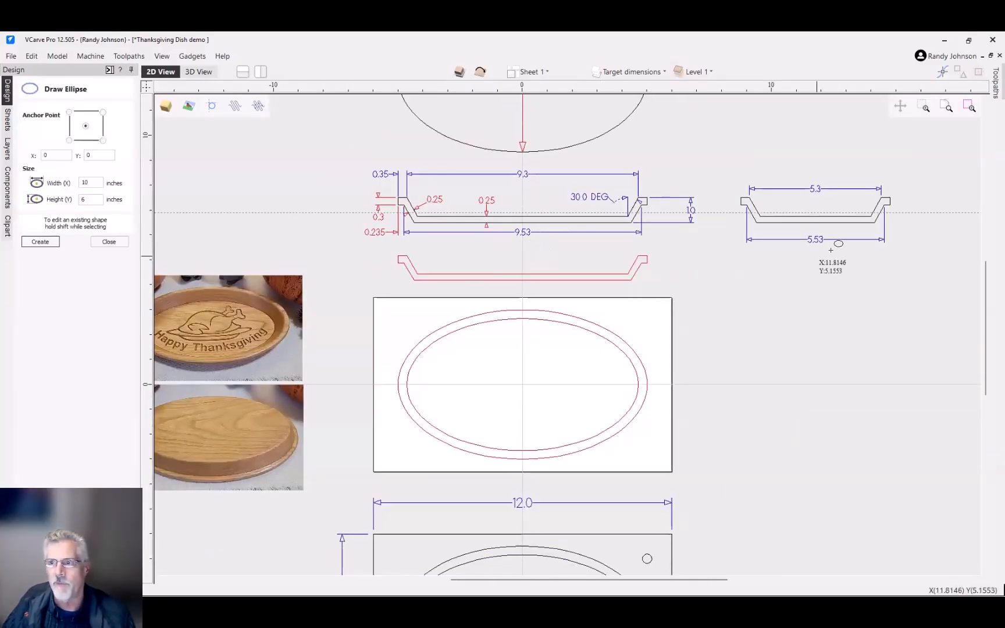
double_click(85, 183)
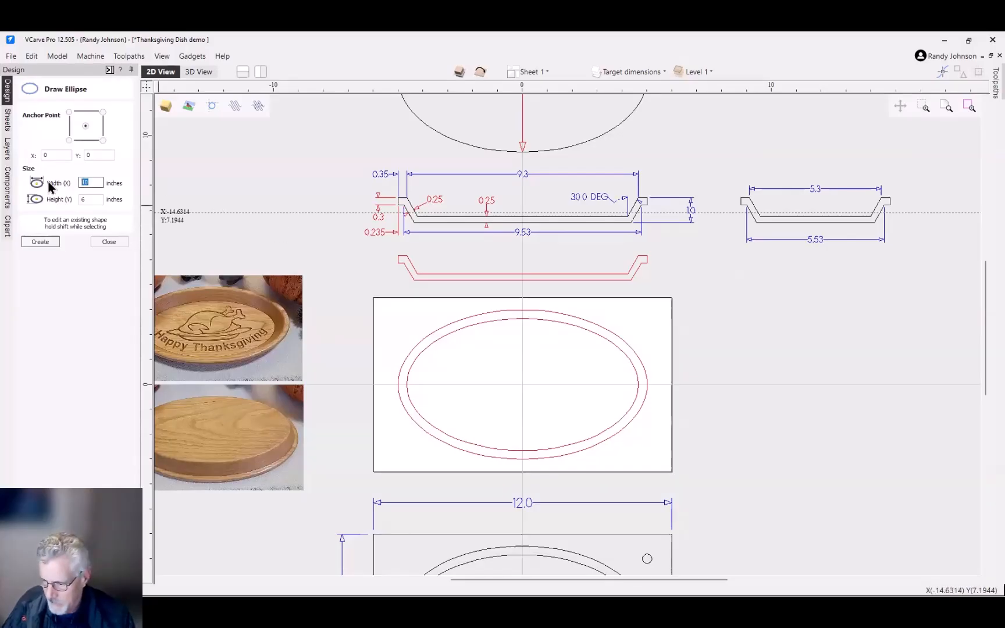
text(9.53)
key(Tab)
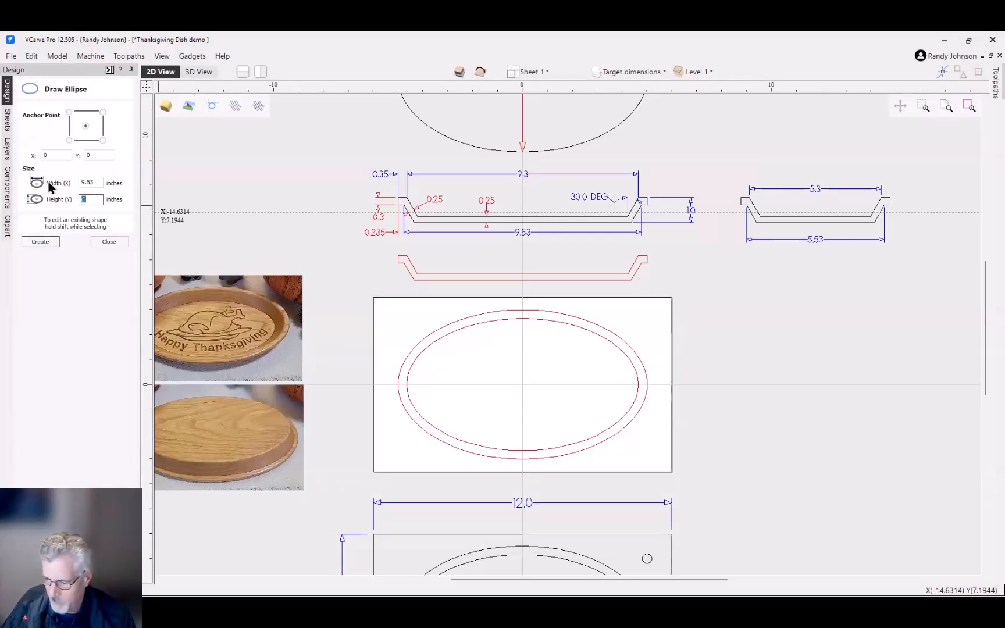
text(5.53)
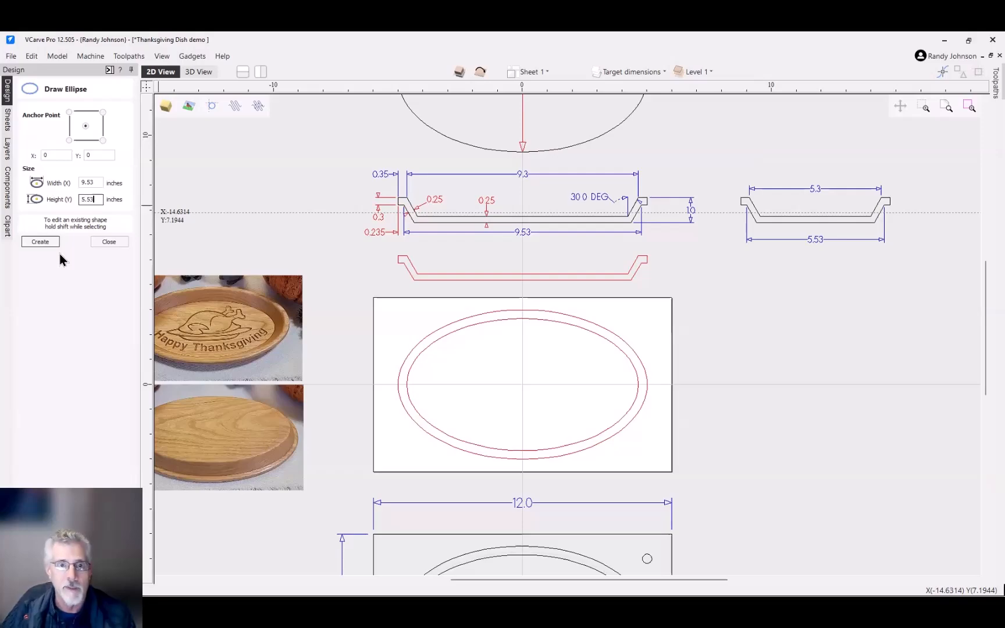
click(40, 241)
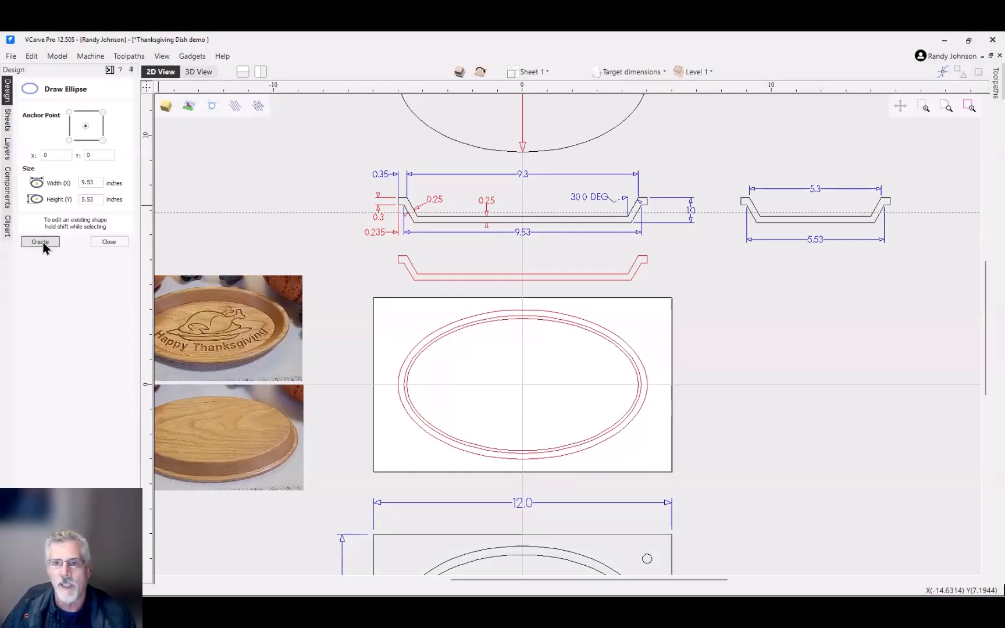
click(110, 242)
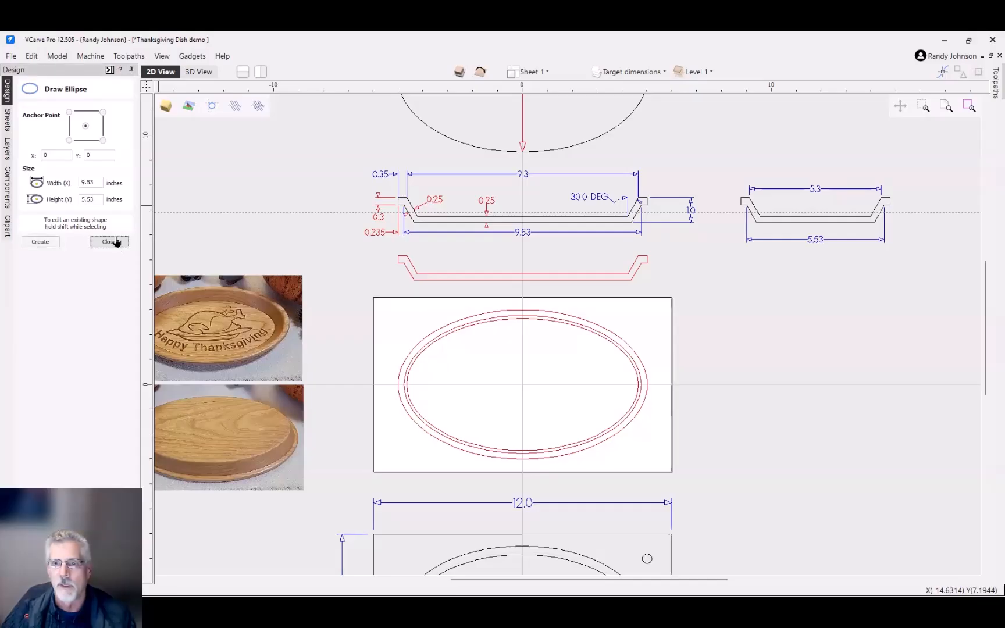
Step: Move the 9.53 by 5.53 inch ellipse to the other side of the two-sided job
click(497, 318)
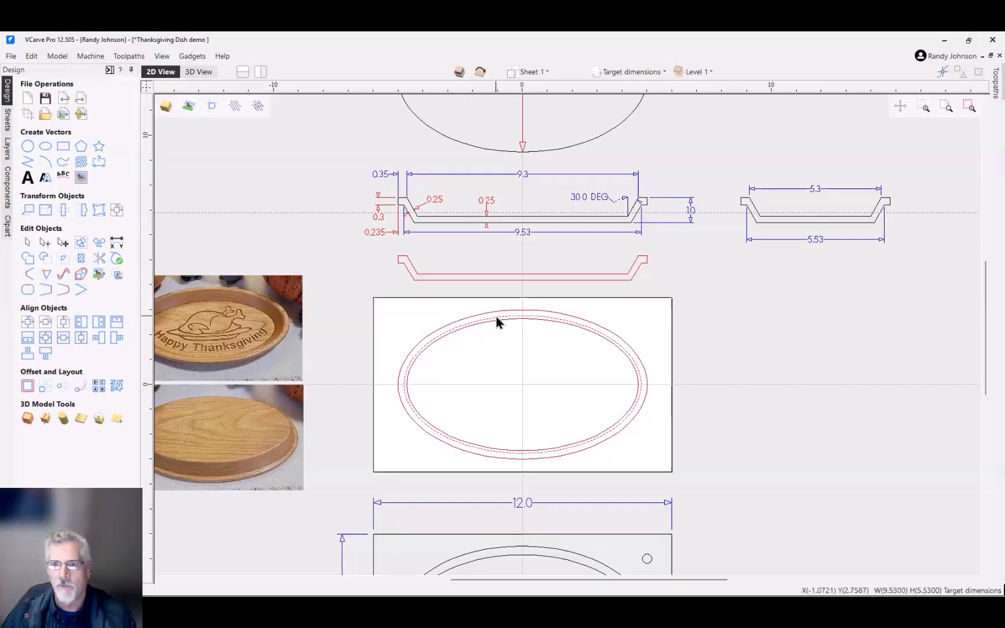
scroll(513, 321, up, 1)
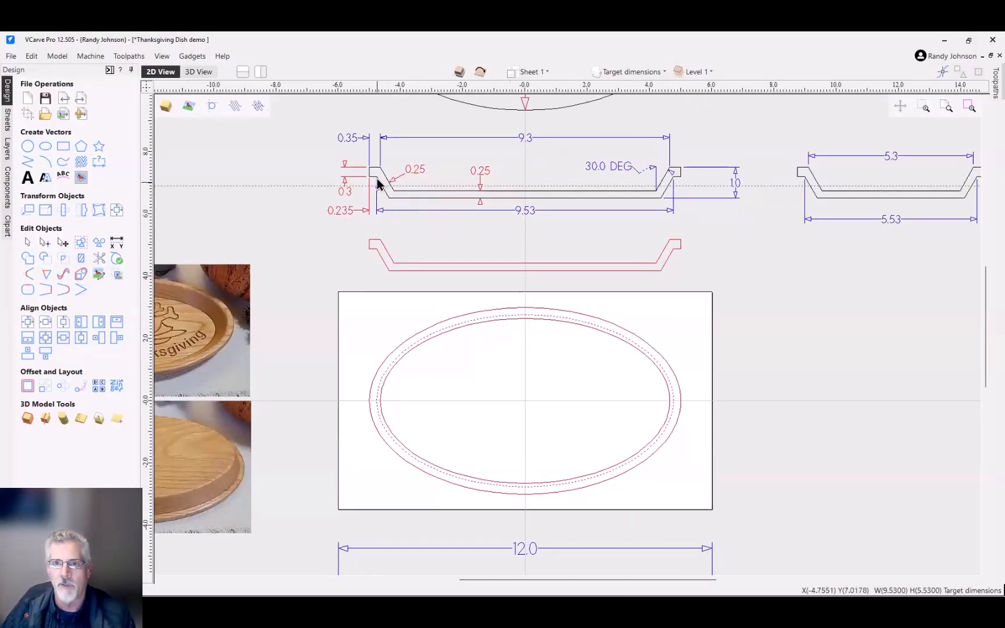
right_click(504, 316)
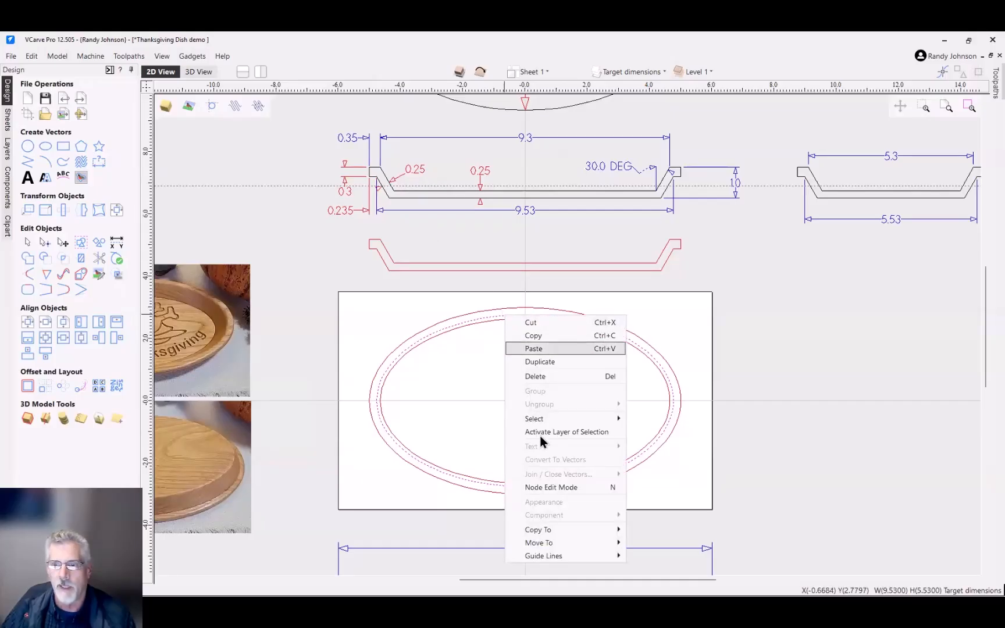
mouse_move(572, 543)
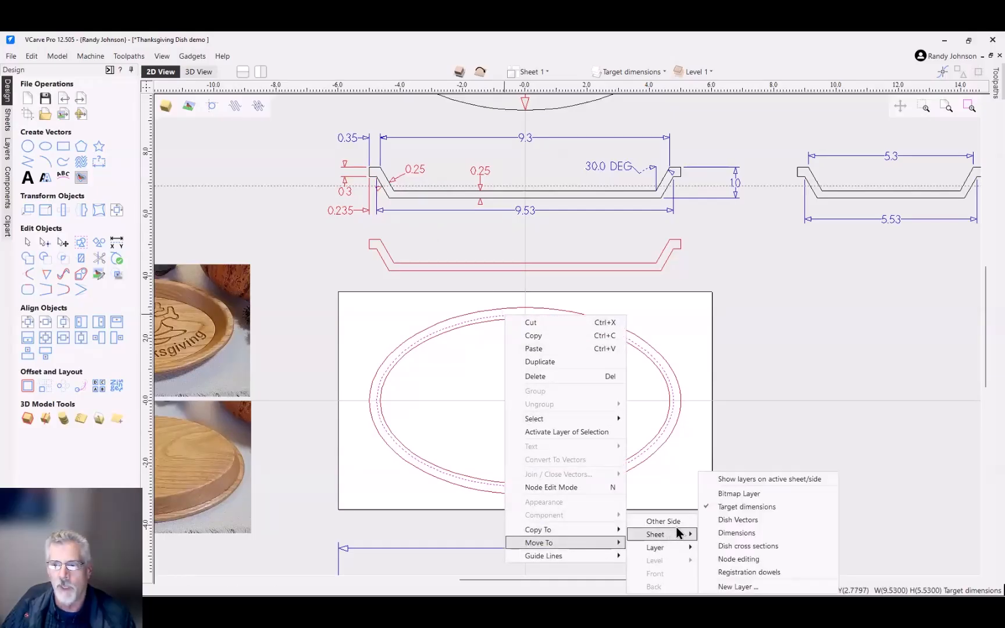
click(675, 521)
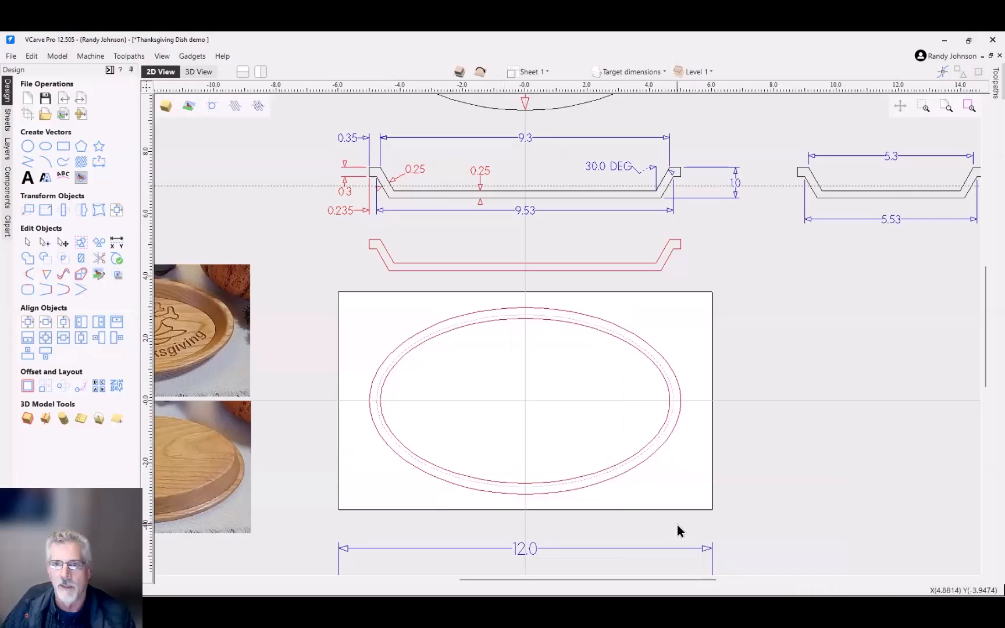
scroll(469, 320, up, 3)
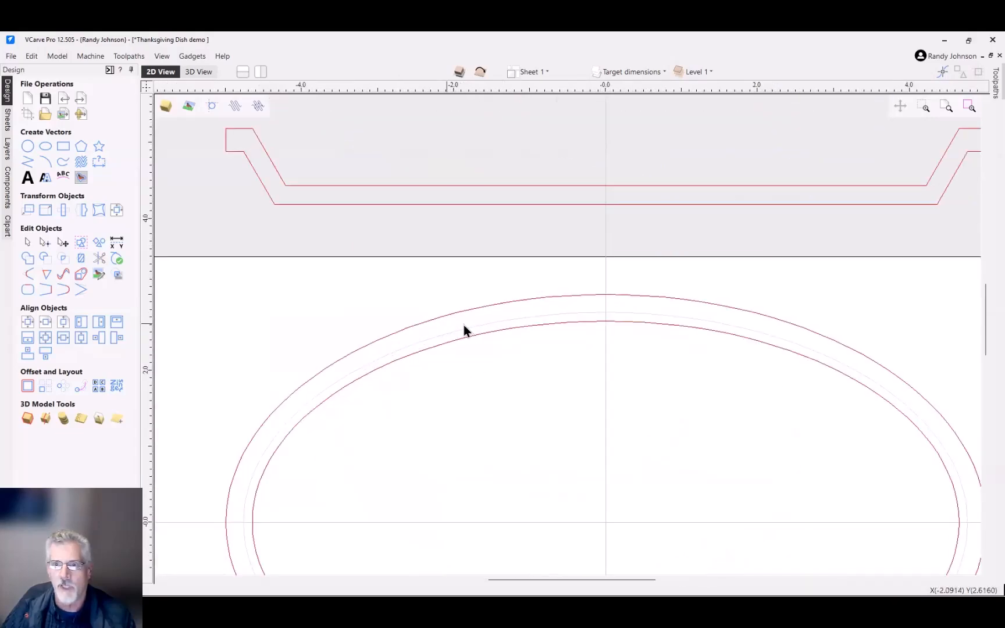
Step: Copy the 10 by 6 inch outer ellipse to the other side, and flip the view to check that side's vectors
scroll(467, 326, down, 3)
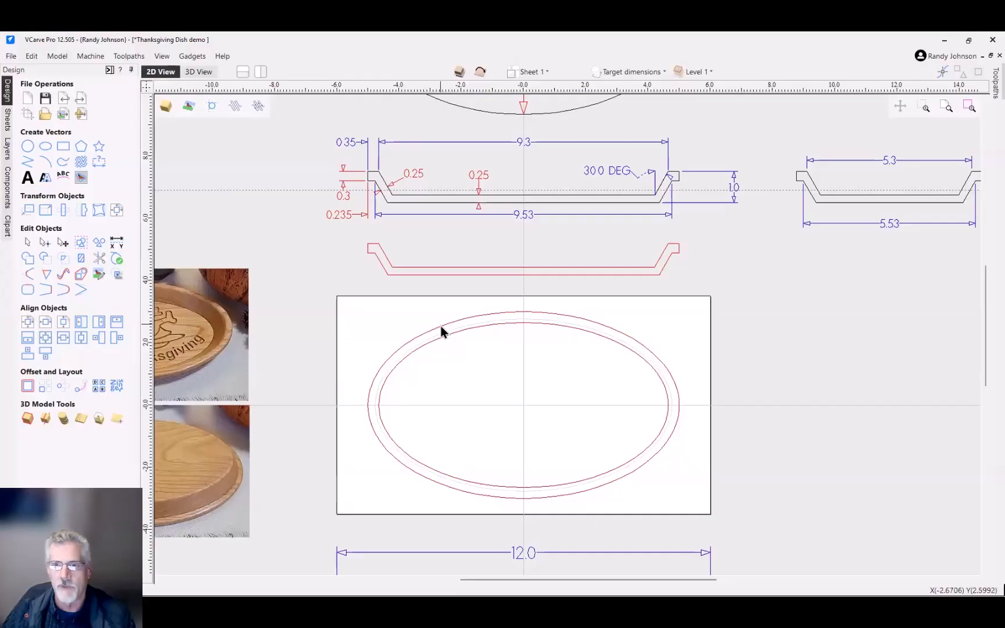
click(441, 327)
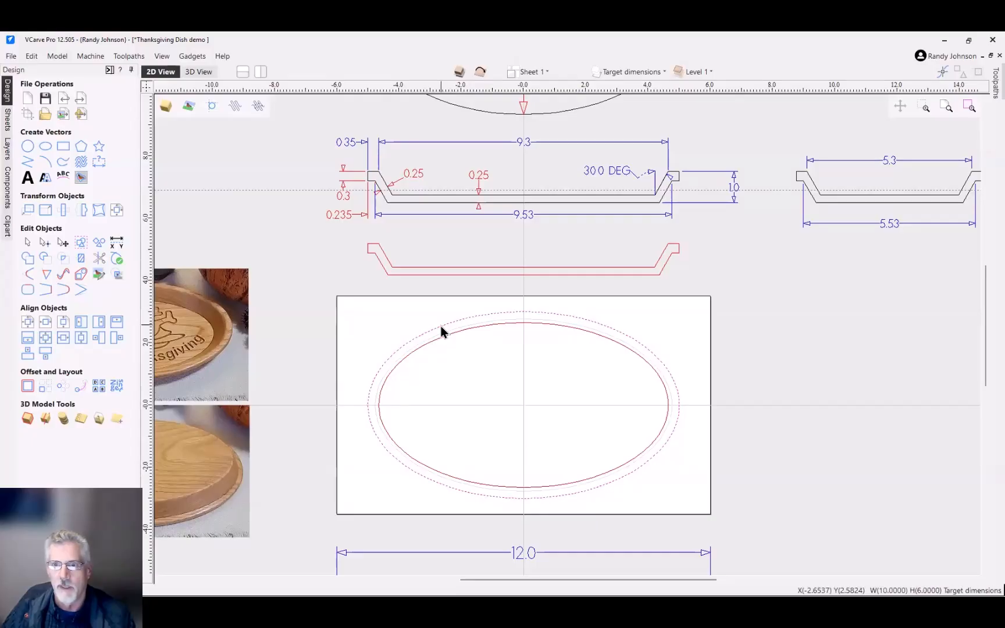
right_click(441, 326)
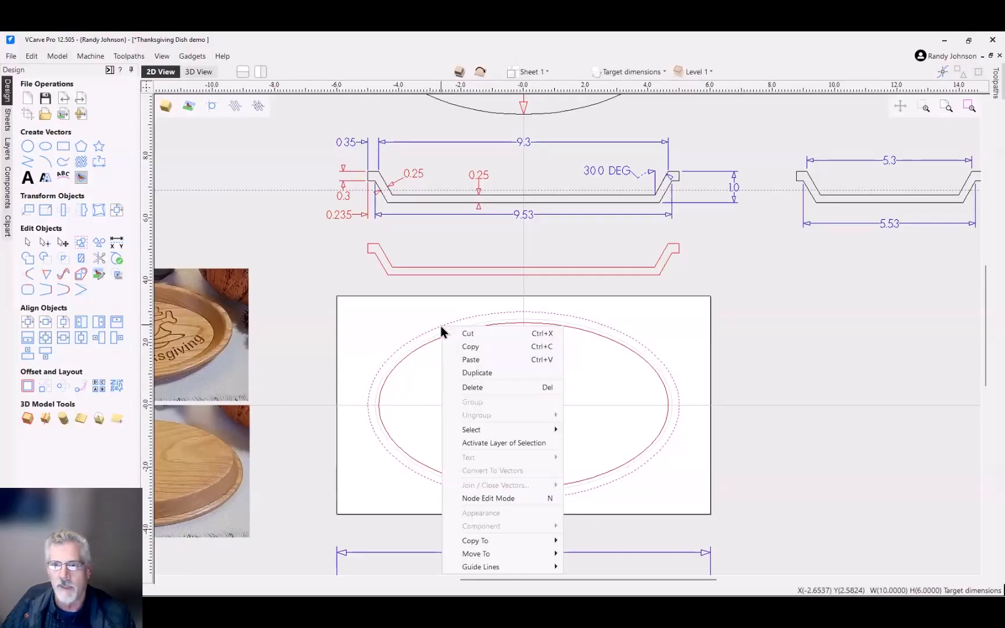
mouse_move(482, 544)
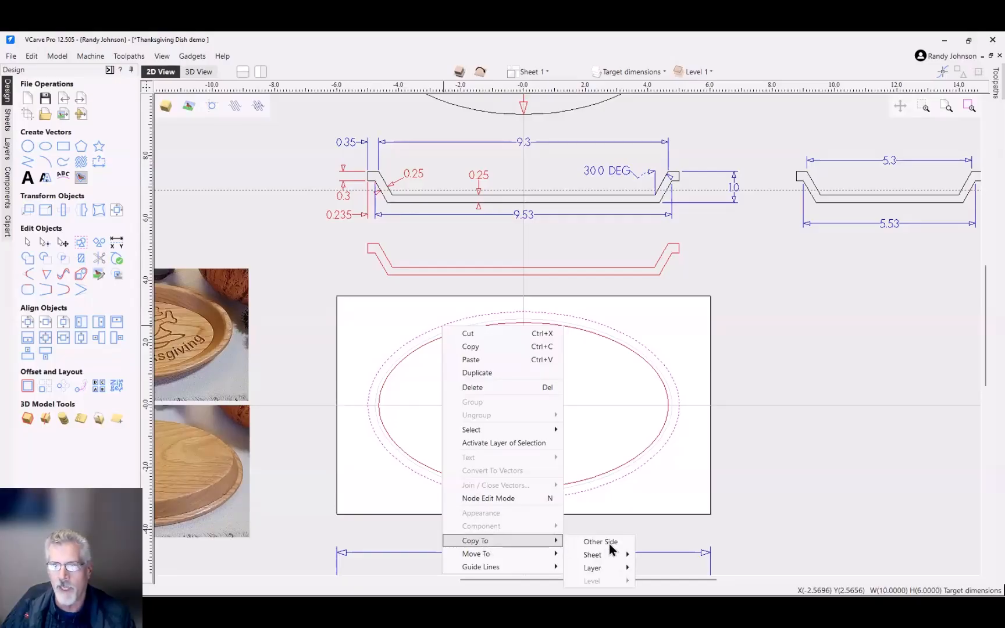
click(610, 545)
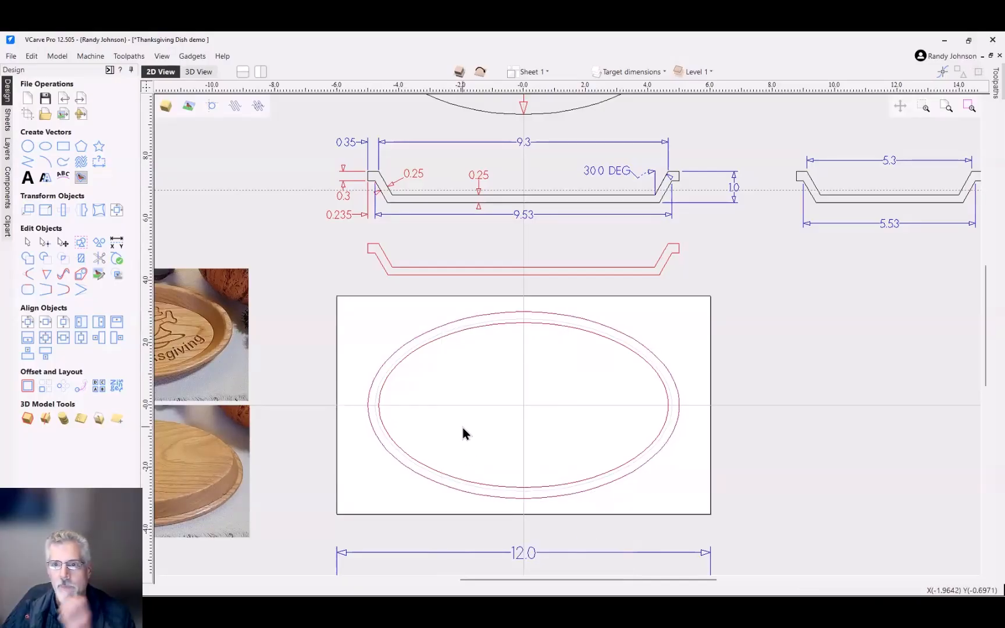
scroll(416, 417, down, 1)
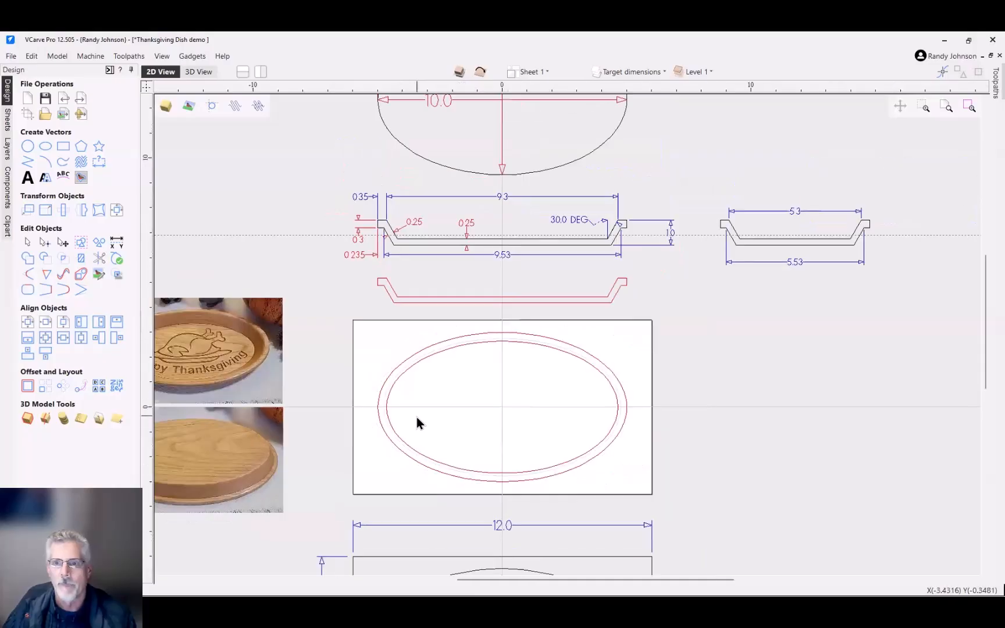
click(481, 72)
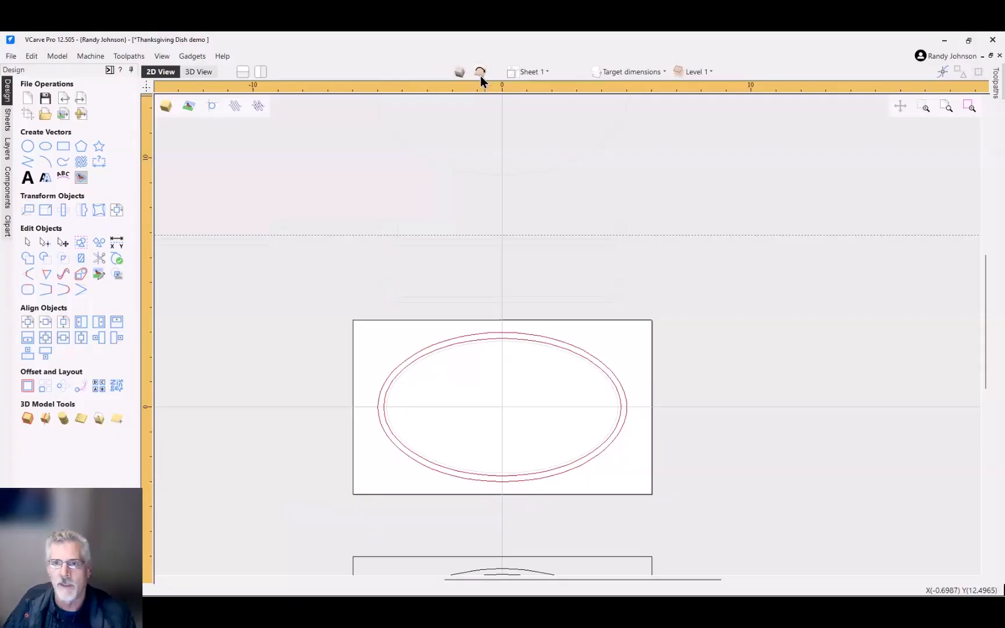
click(480, 73)
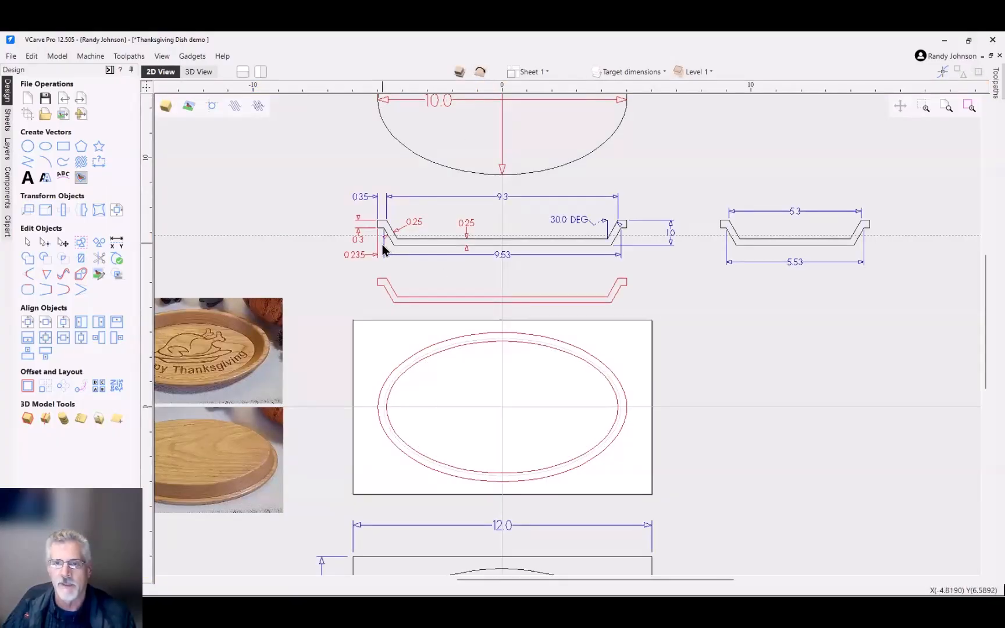
Step: Examine the dimensioned cross-section's rim, sloped walls and floor corners, and the target layout with the turkey engraving and dowel holes
scroll(382, 245, up, 3)
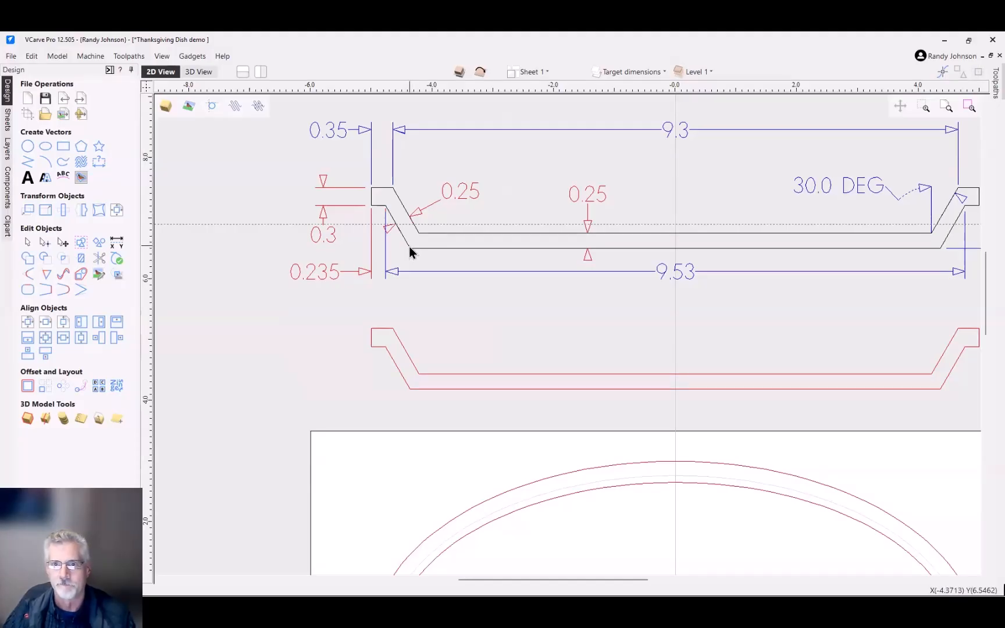
scroll(409, 247, down, 1)
scroll(487, 385, down, 1)
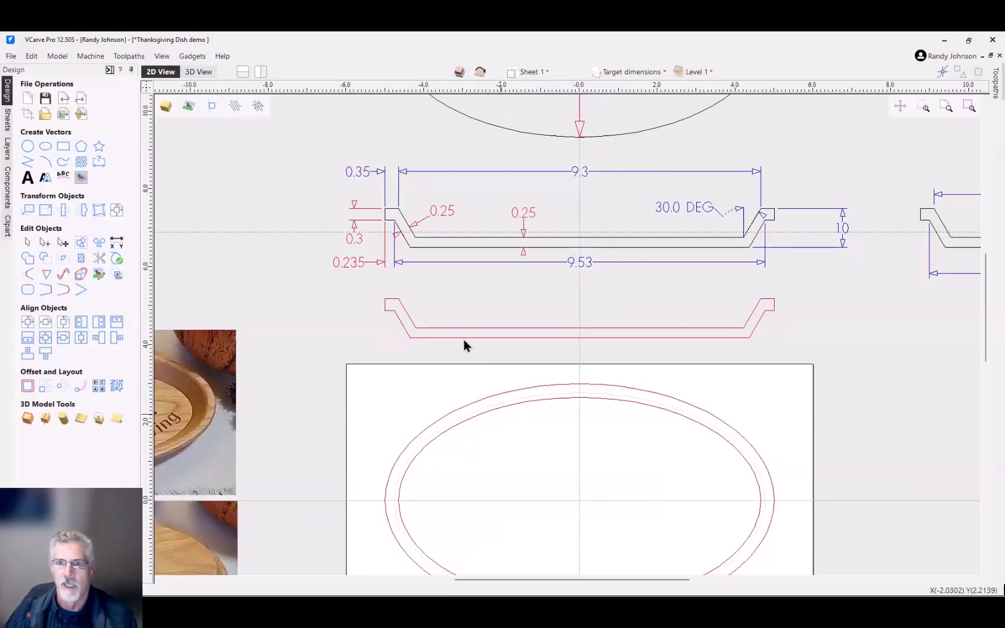
scroll(411, 242, up, 1)
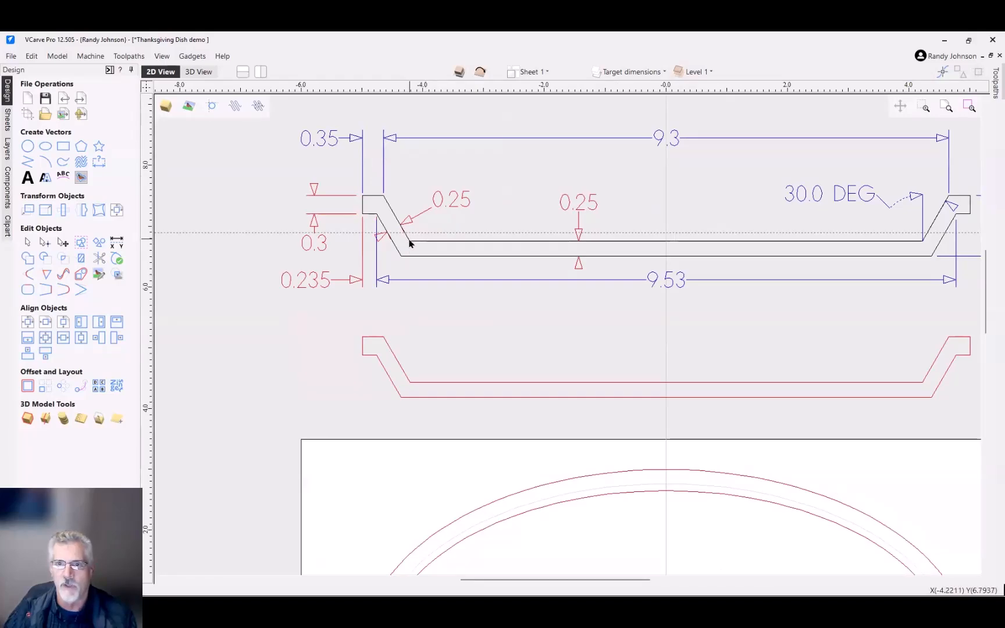
scroll(438, 250, down, 2)
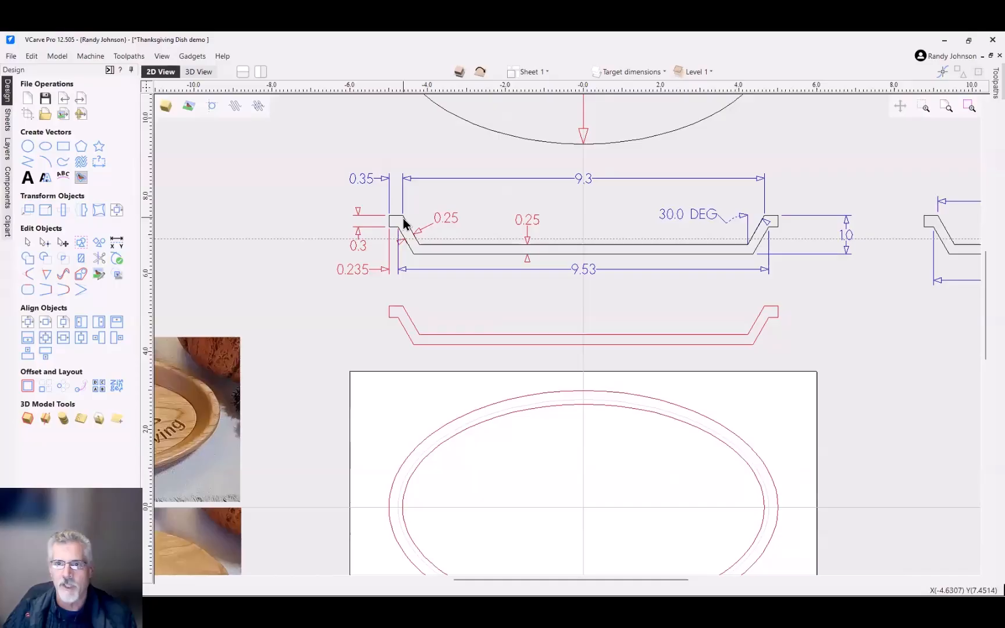
scroll(403, 218, up, 2)
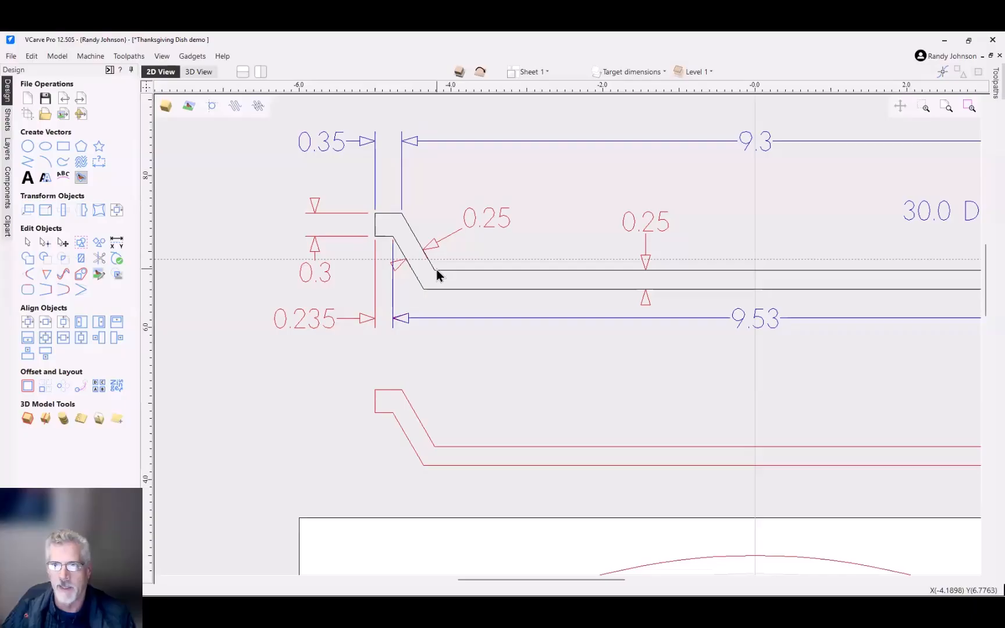
scroll(437, 269, down, 5)
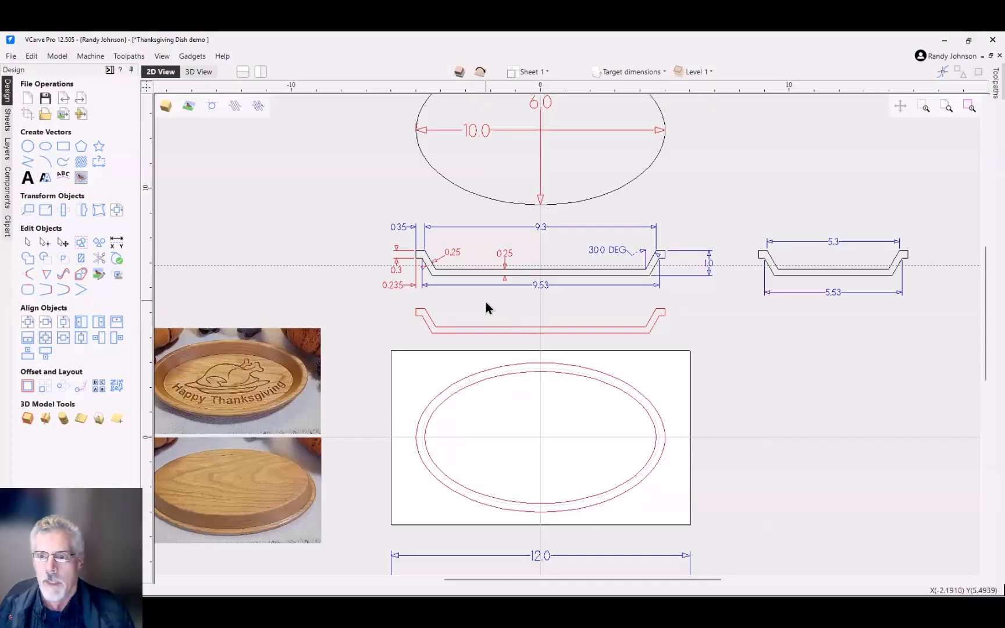
scroll(486, 303, down, 1)
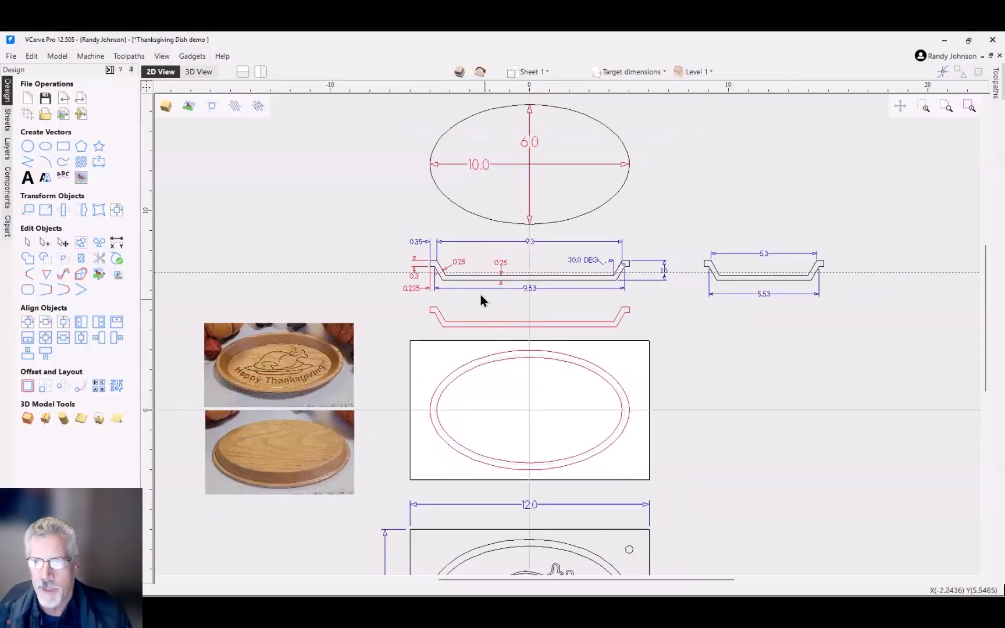
scroll(524, 532, down, 2)
scroll(520, 545, up, 2)
scroll(521, 545, up, 2)
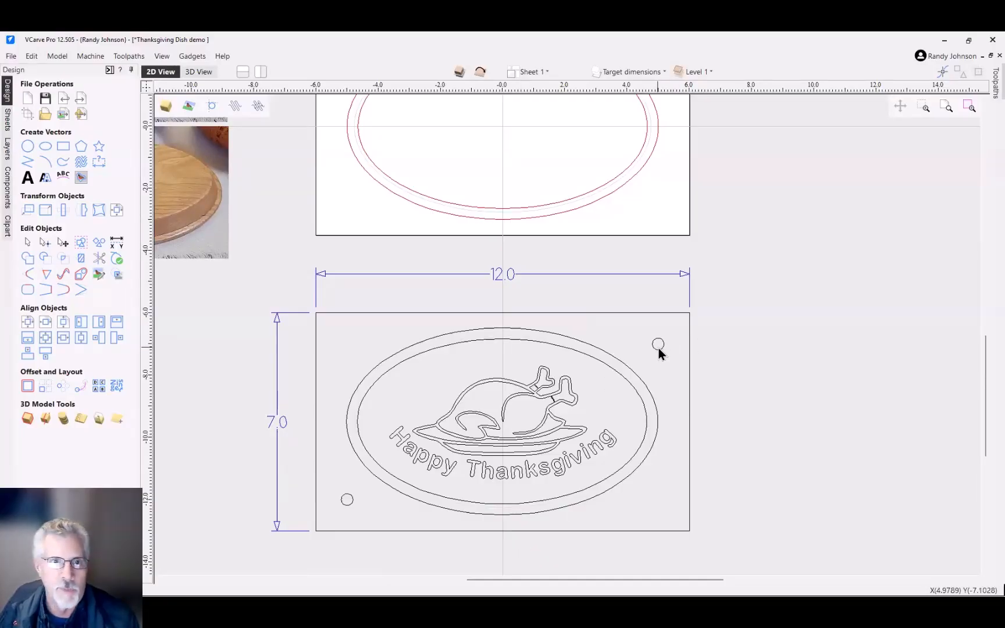
Step: Make the Registration dowels layer visible, and examine the dowel hole's position dimensions and the machining photo
click(8, 150)
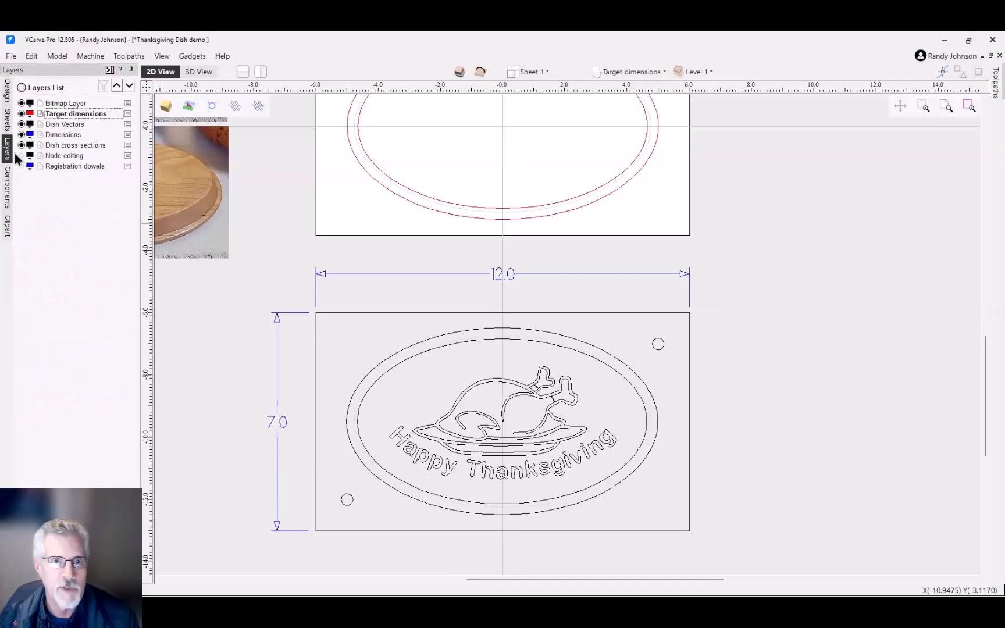
click(21, 166)
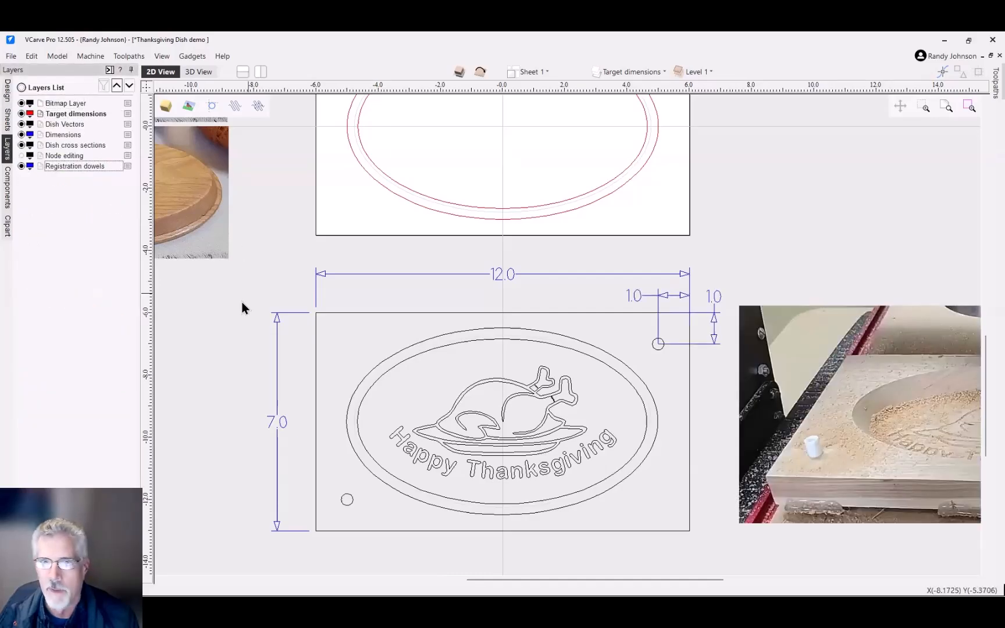
click(7, 91)
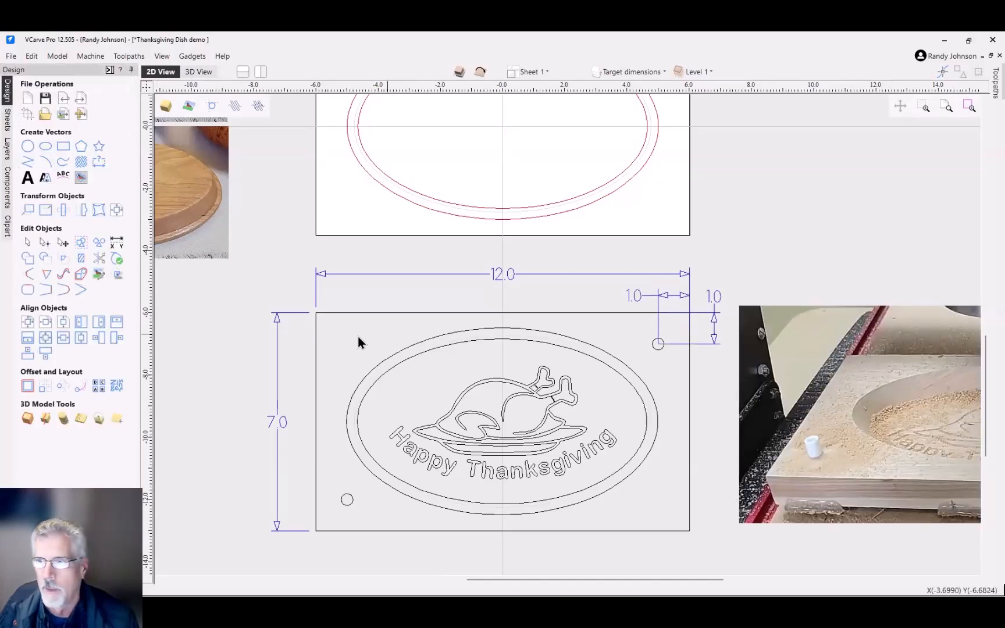
scroll(651, 329, down, 4)
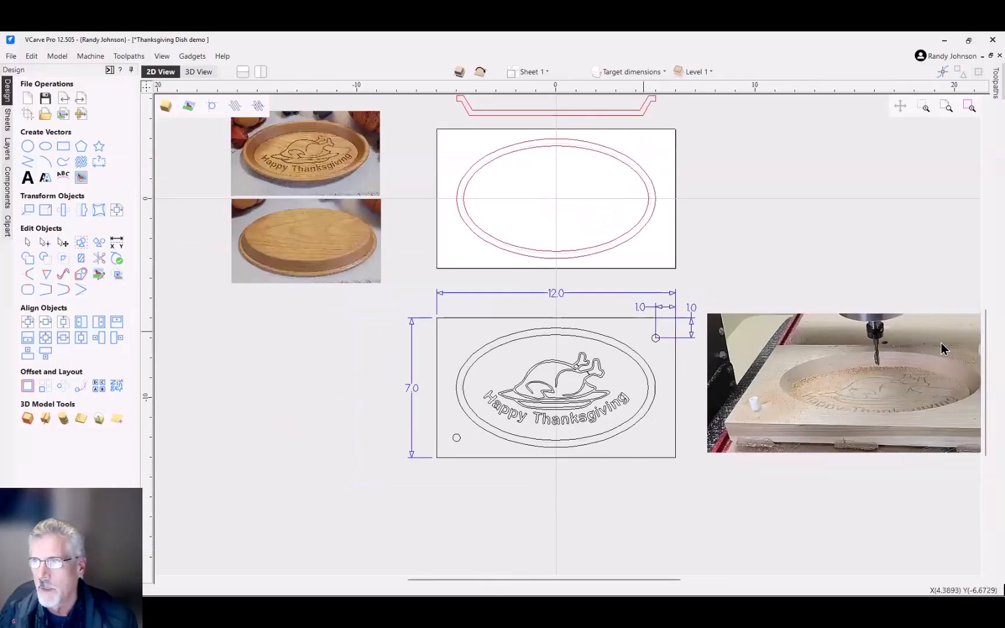
scroll(941, 343, up, 2)
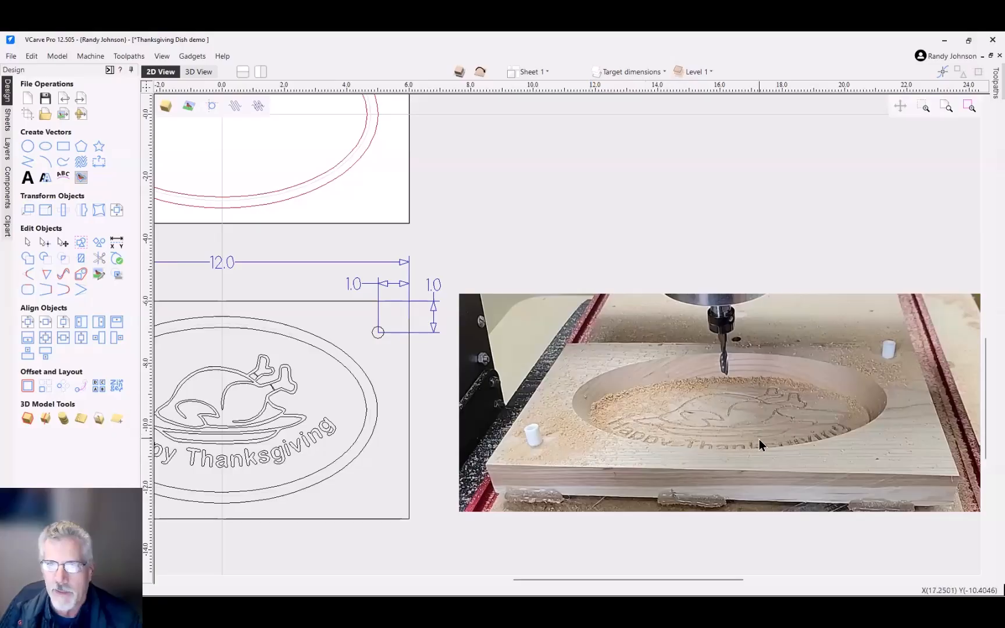
scroll(759, 439, down, 2)
scroll(517, 372, up, 3)
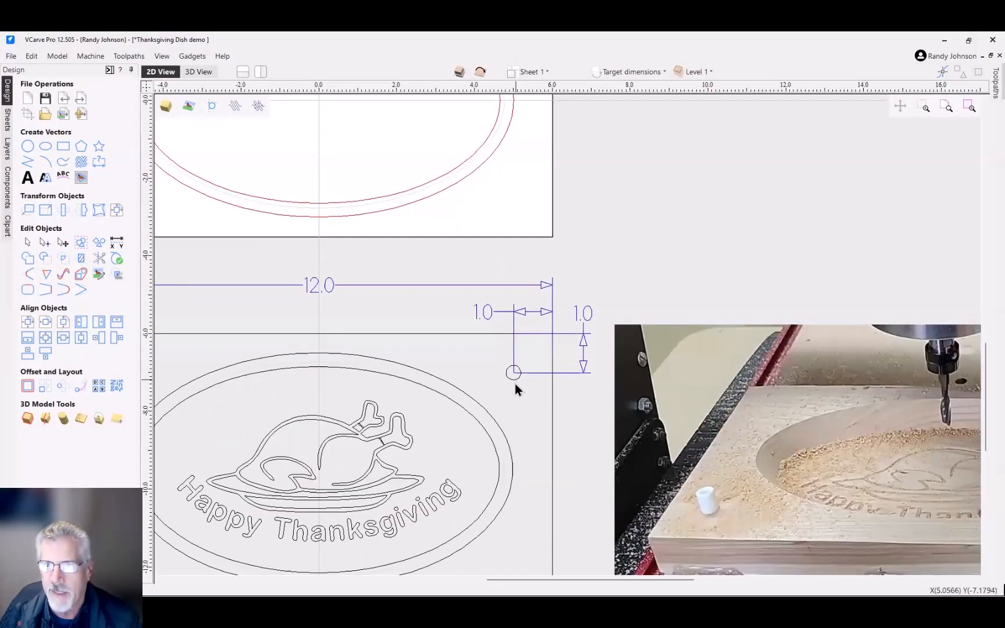
Step: Draw a registration dowel hole circle with a diameter of 0.375 inches centred at X 5, Y 2.5
scroll(515, 382, down, 2)
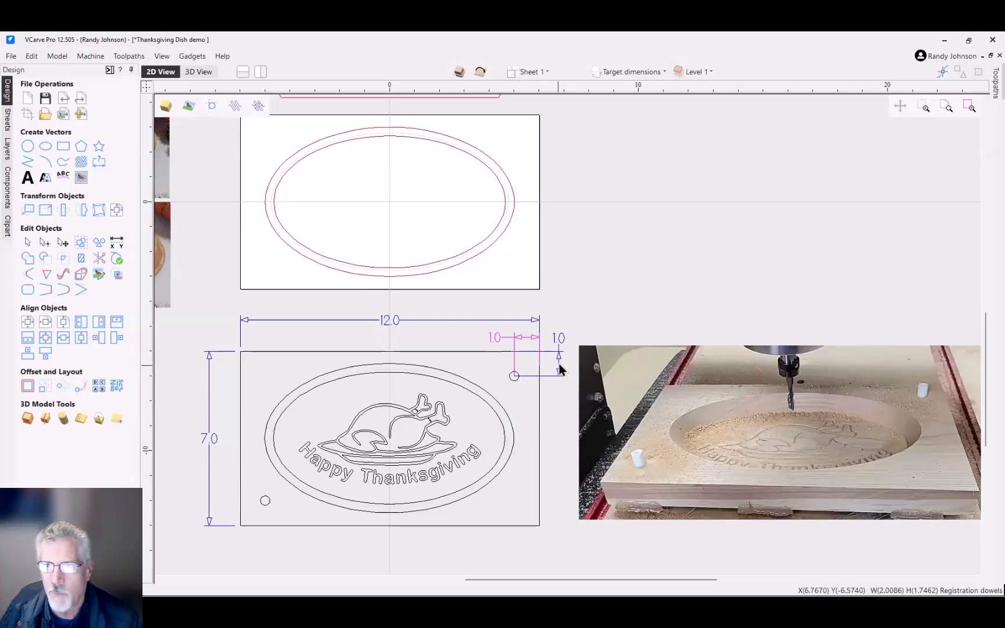
scroll(539, 401, down, 1)
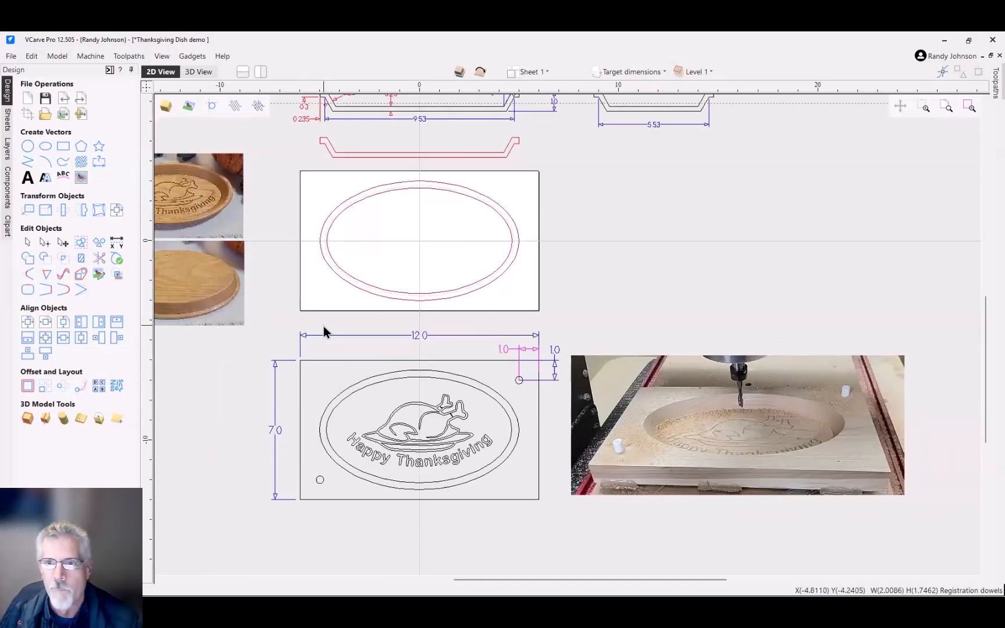
click(27, 148)
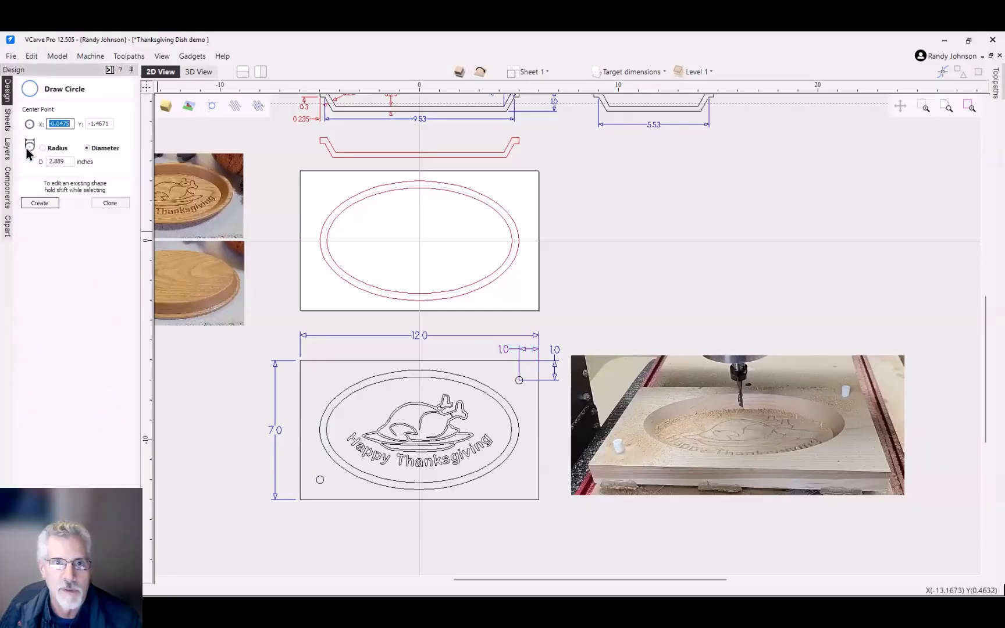
key(Tab)
key(Tab)
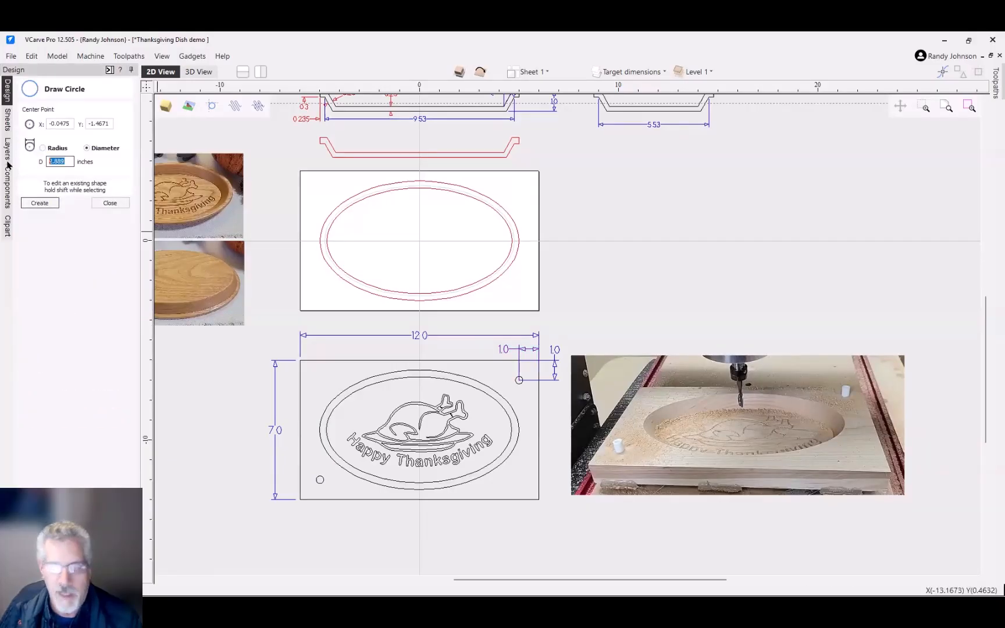
text(.375)
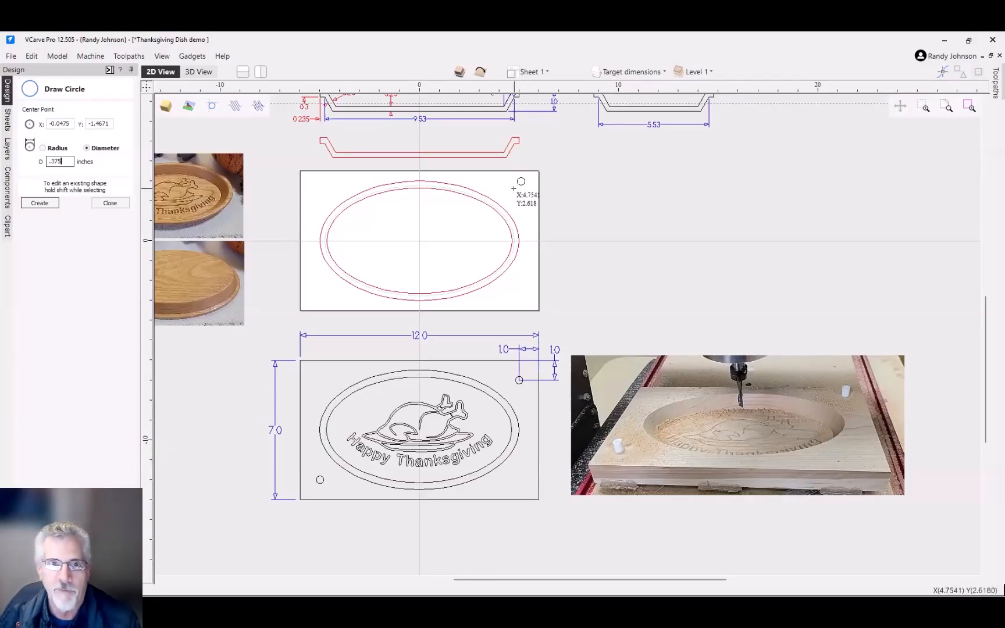
double_click(60, 123)
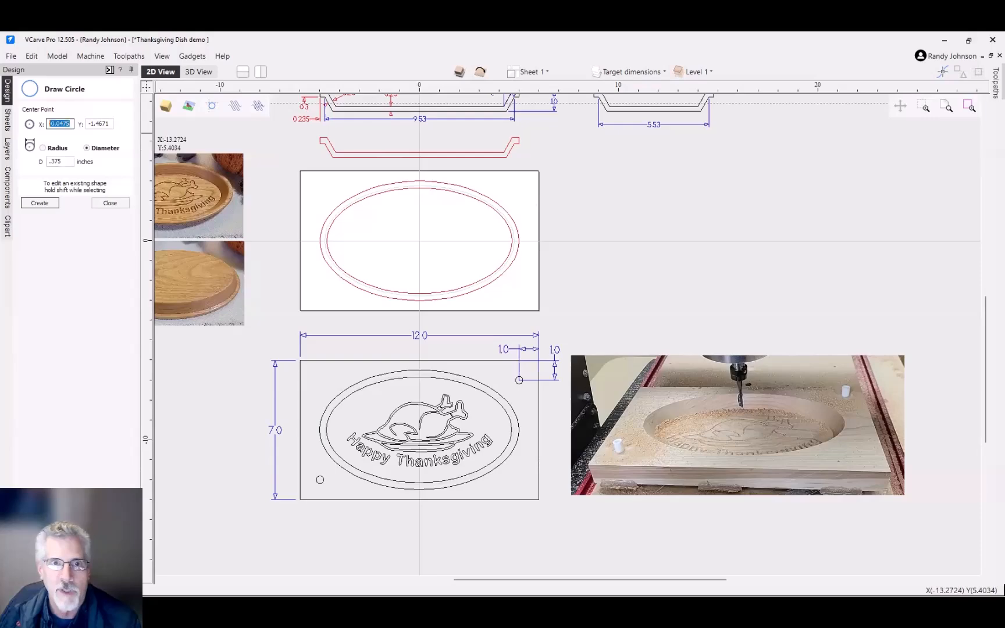
text(5)
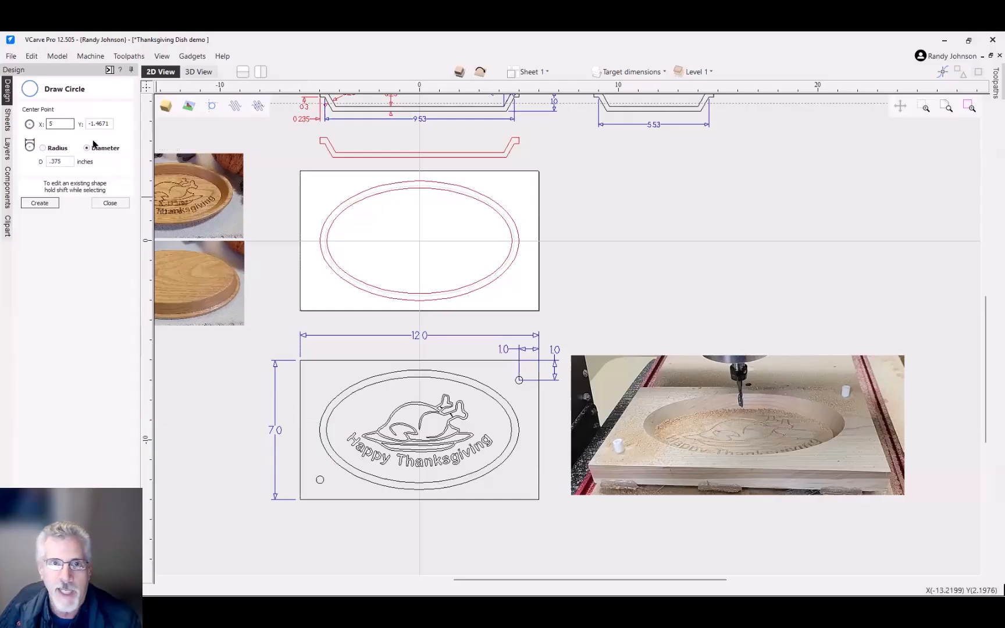
key(Tab)
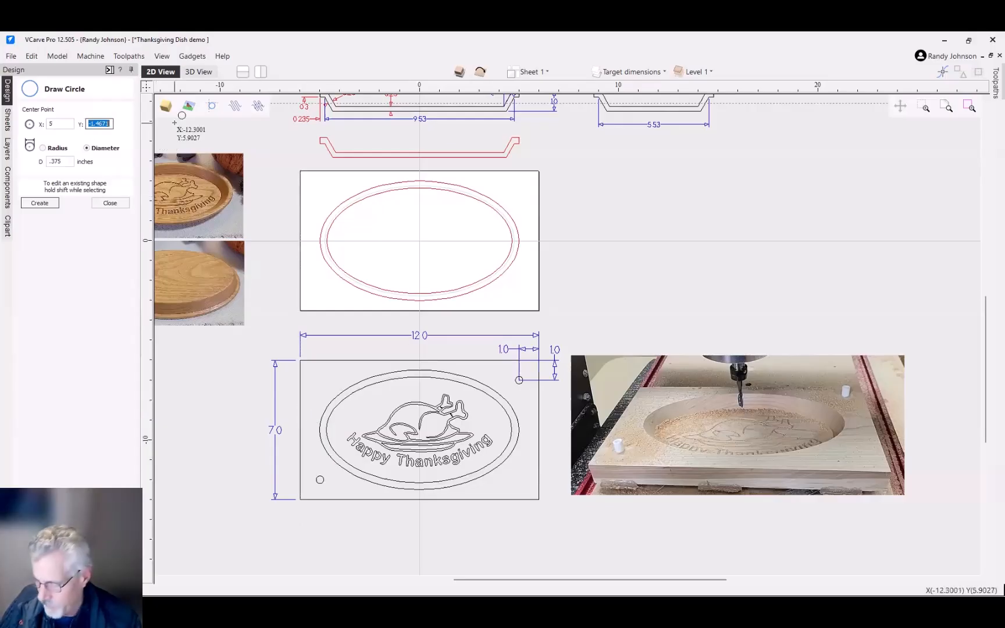
text(2.5)
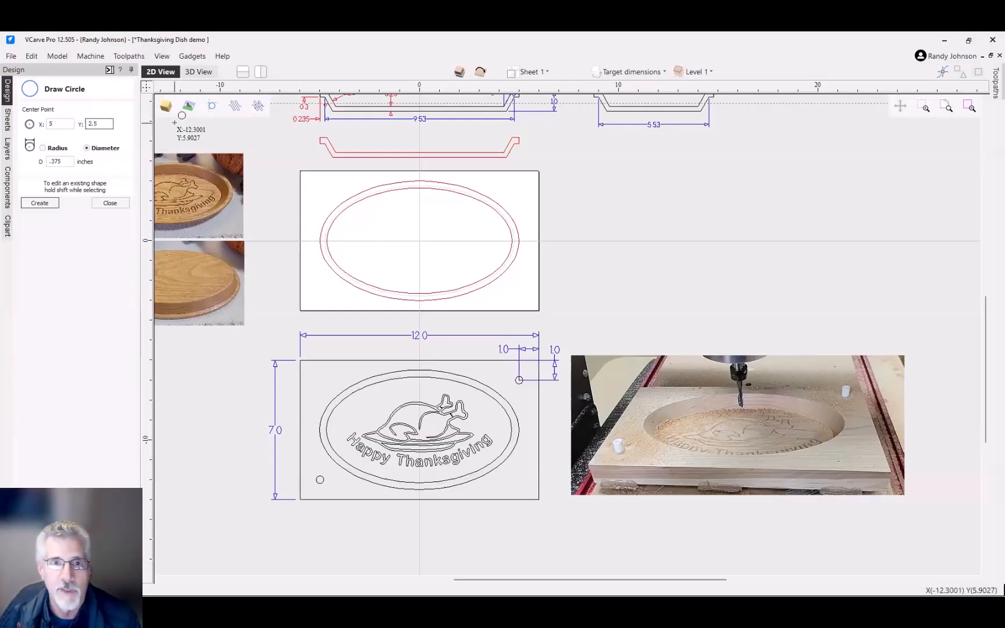
click(35, 203)
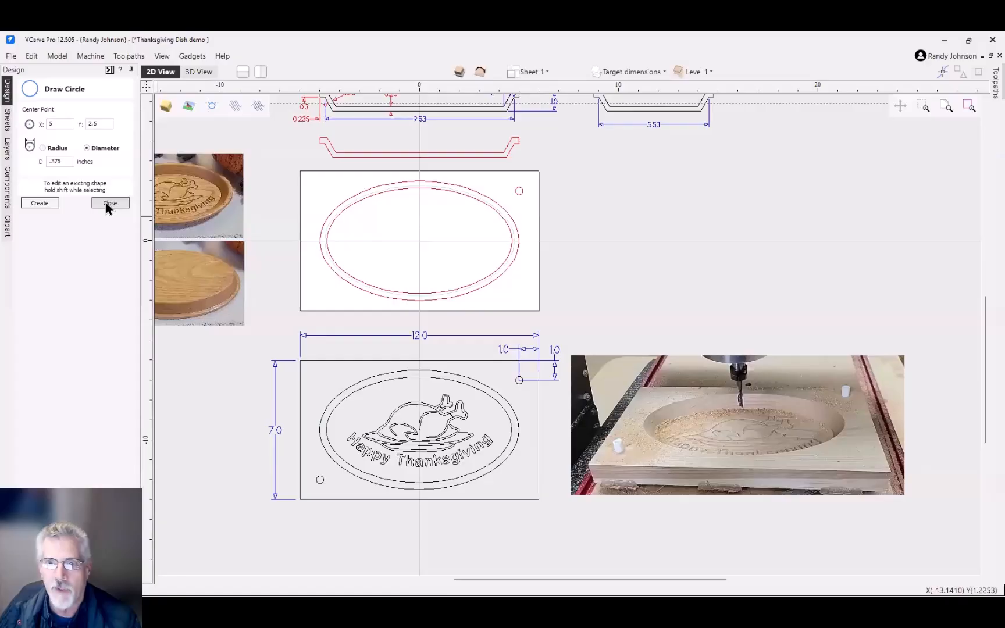
Step: Draw a second 0.375 inch dowel hole circle centred at X -5, Y -2.5, and finish drawing circles
double_click(50, 123)
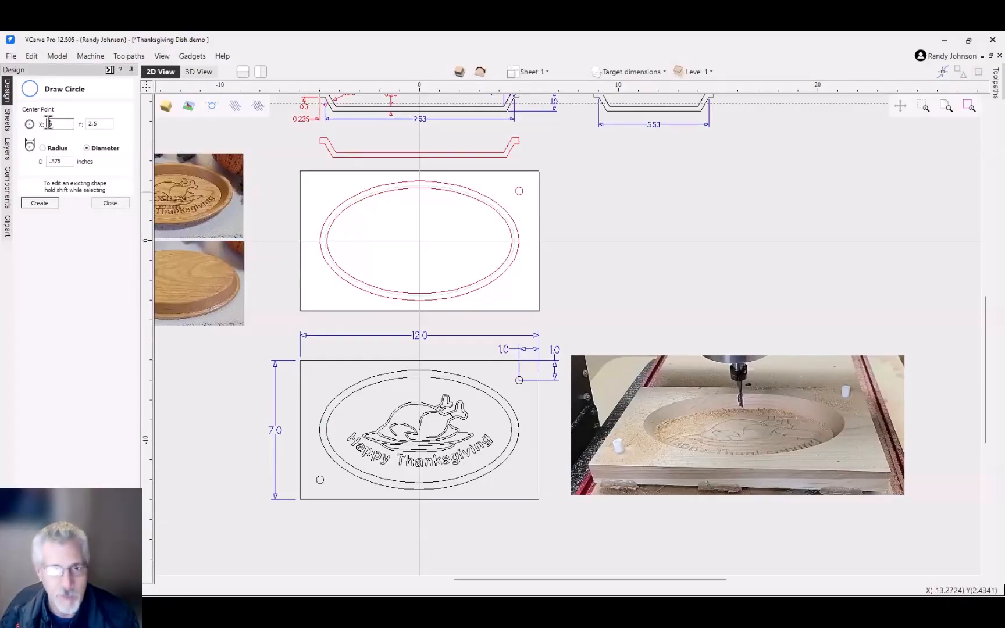
text(-5)
double_click(89, 124)
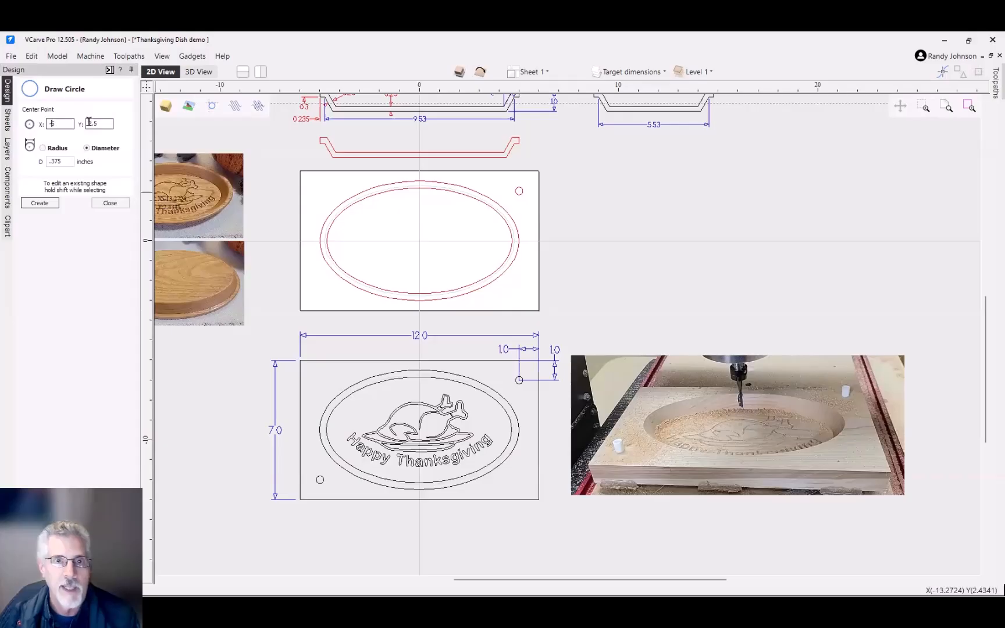
text(-2.5)
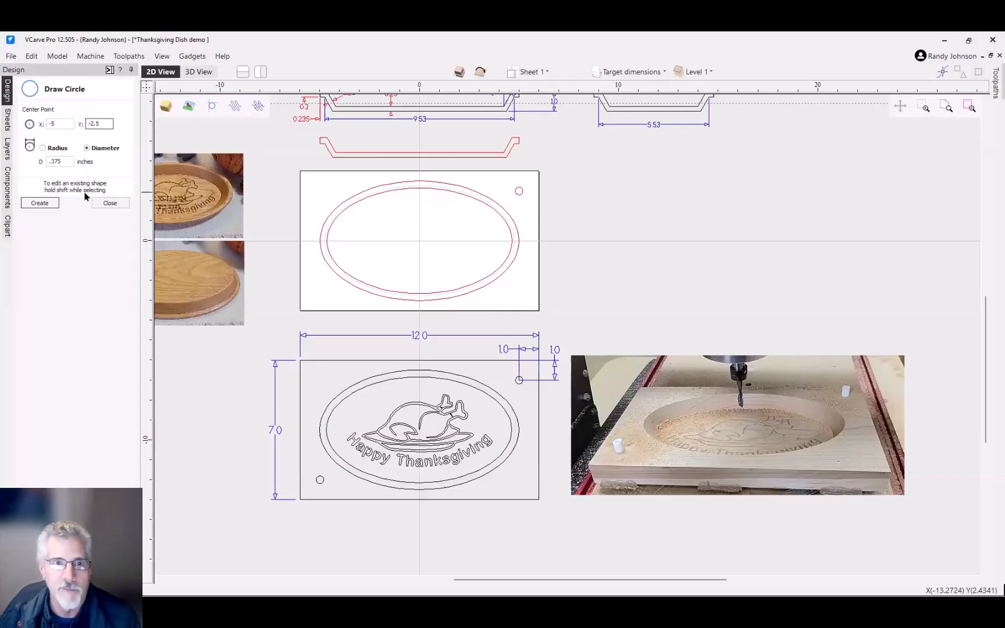
click(37, 204)
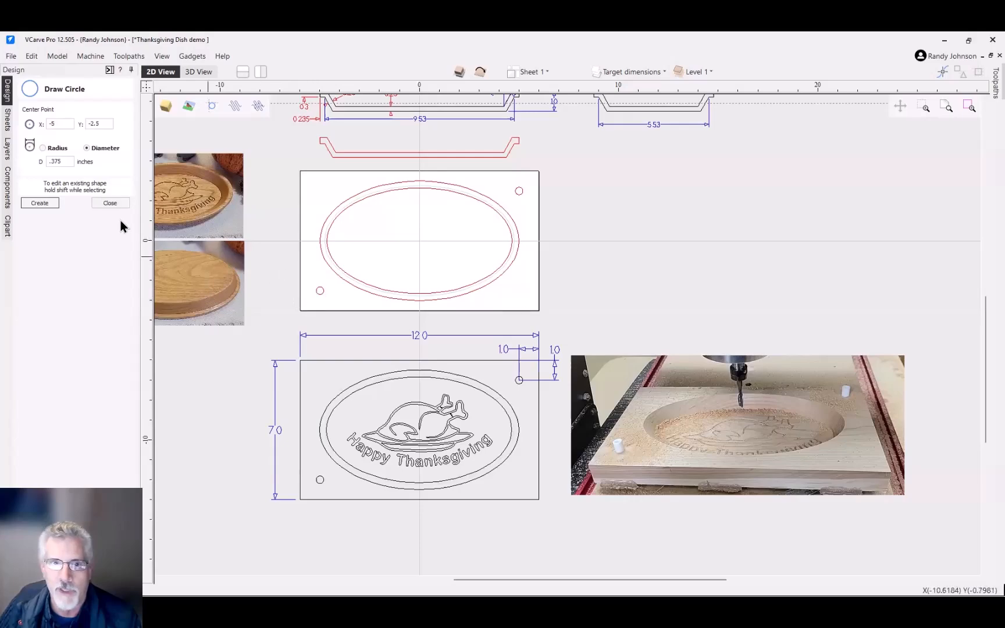
click(109, 205)
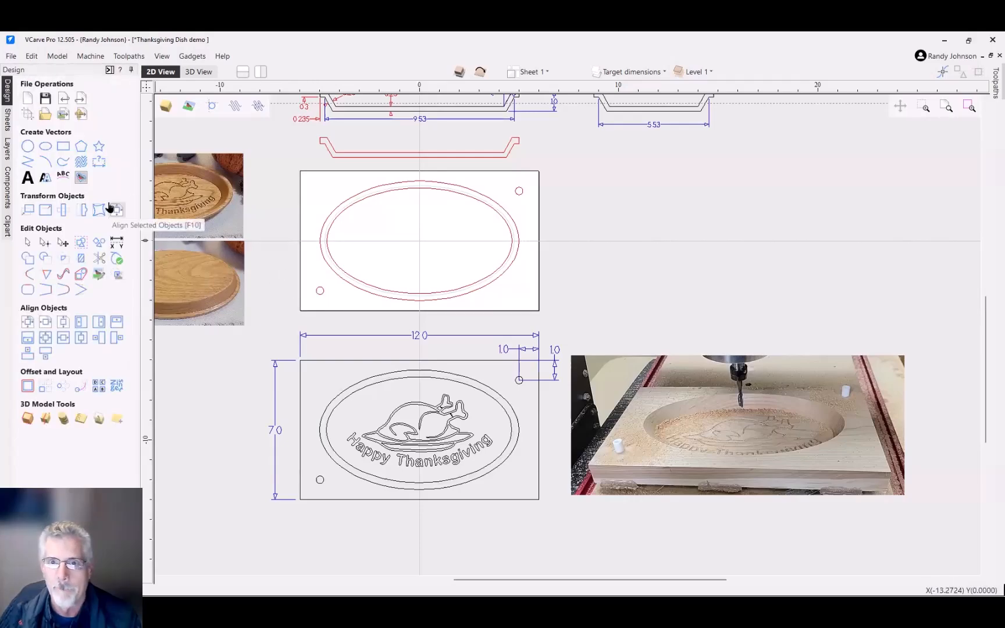
Step: Copy both dowel hole circles to the other side of the job, and flip the view to check their mirrored positions
click(321, 296)
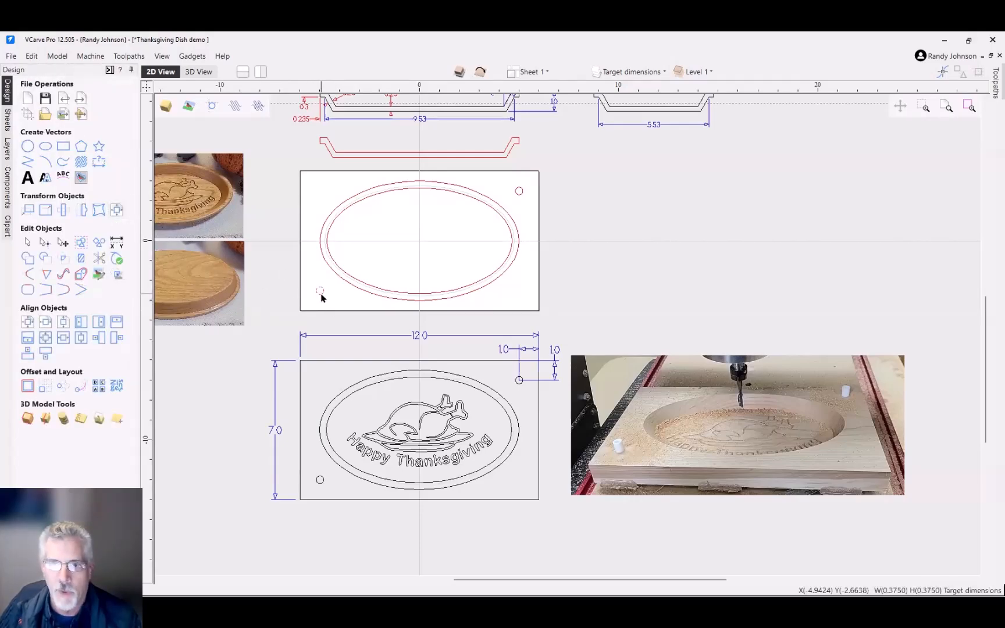
shift+click(522, 193)
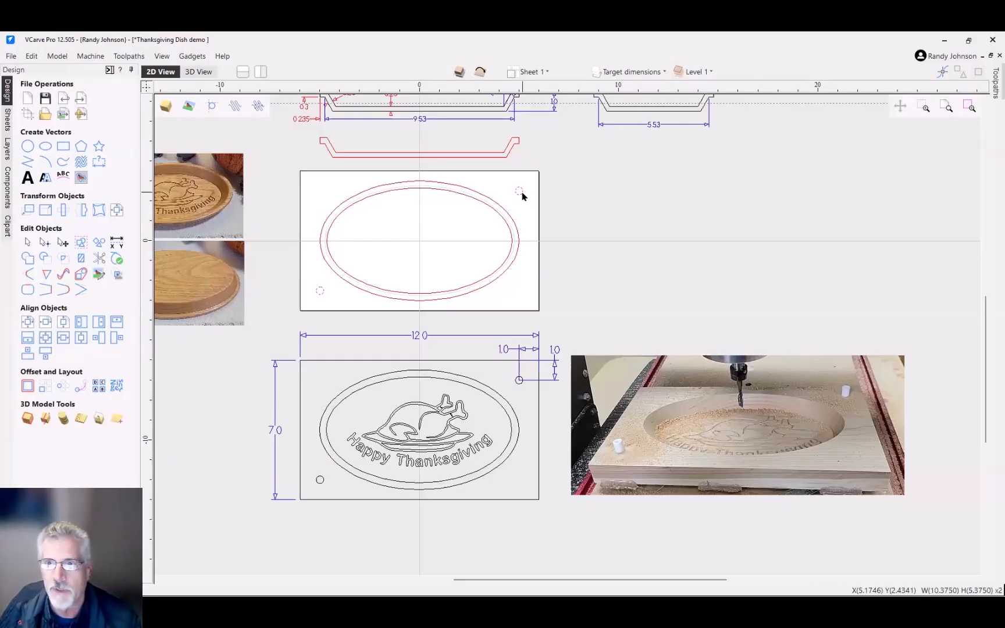
right_click(522, 196)
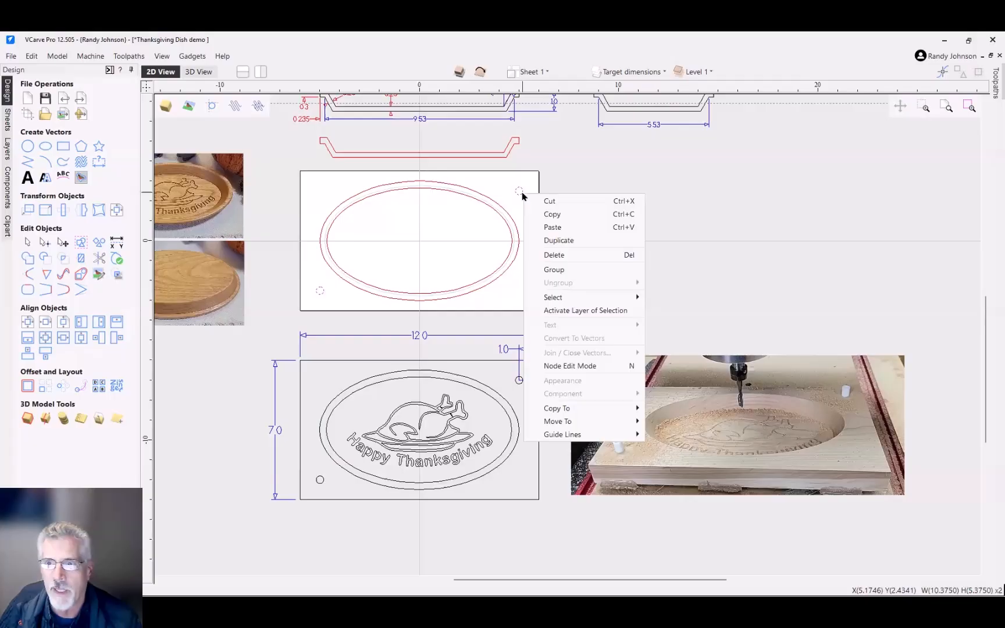
mouse_move(572, 413)
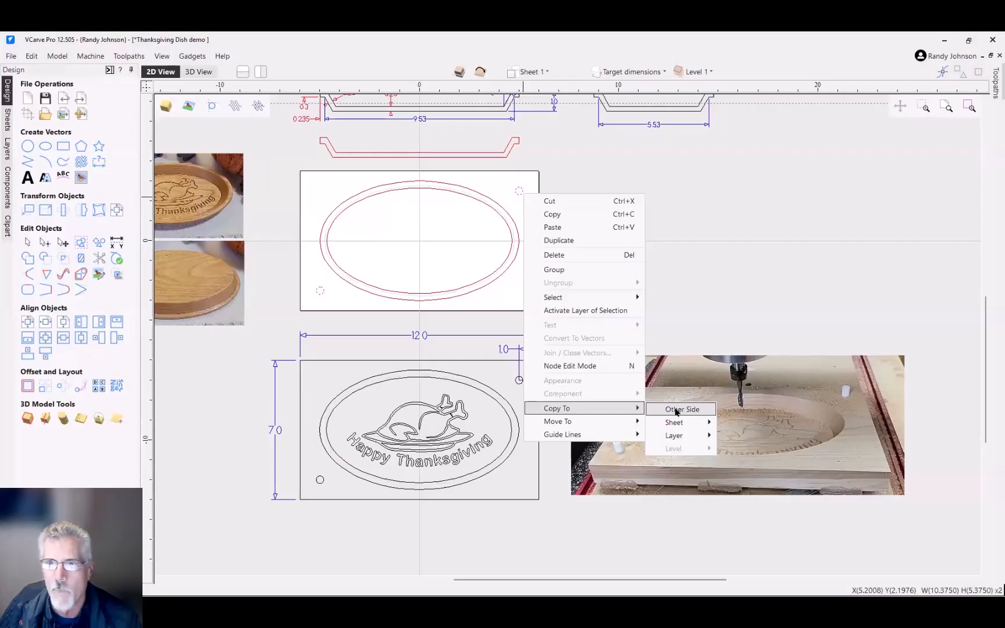
click(676, 411)
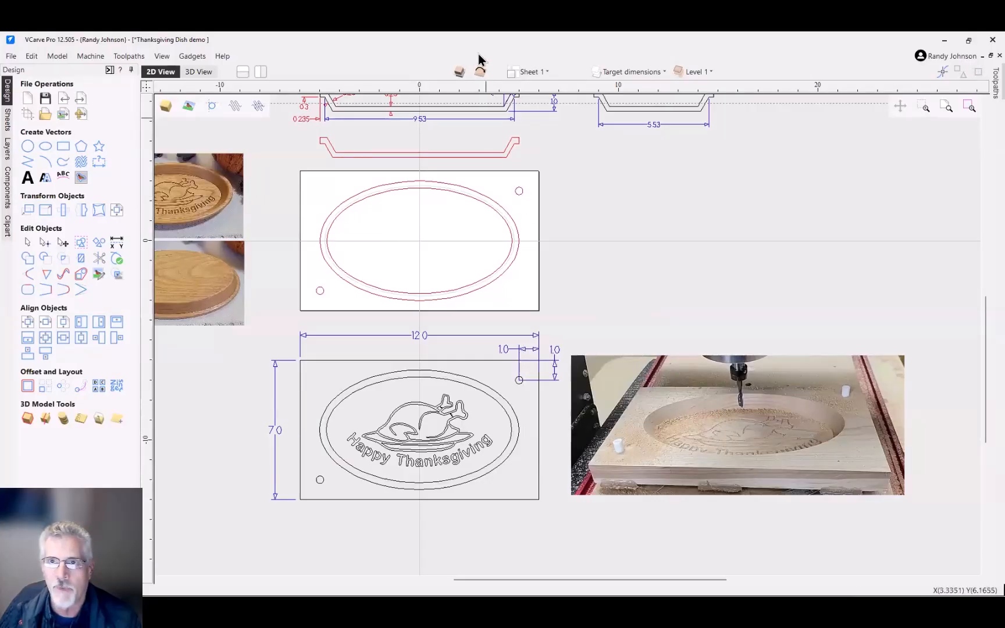
click(480, 72)
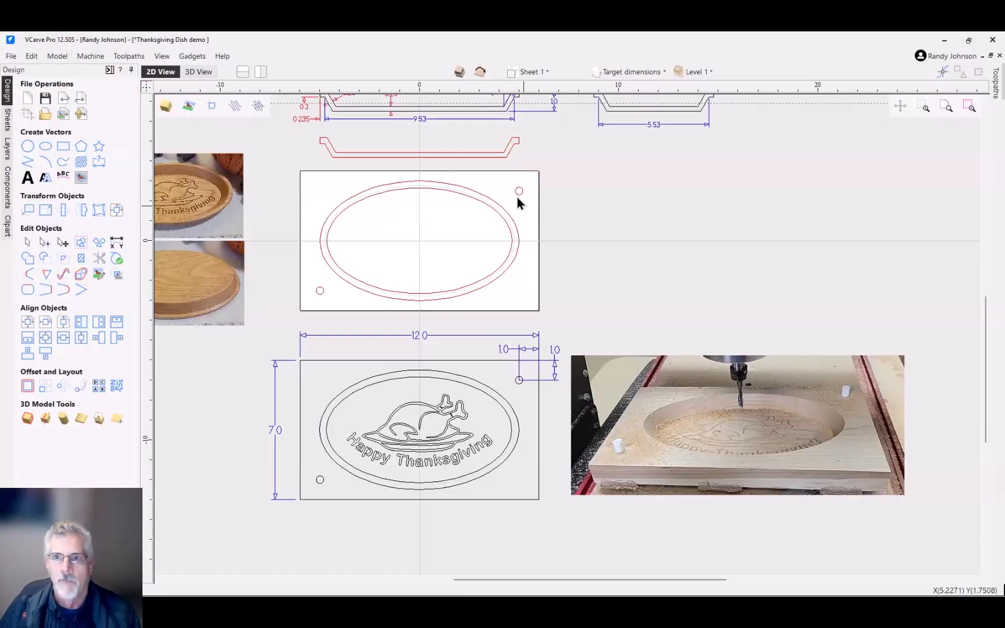
click(480, 72)
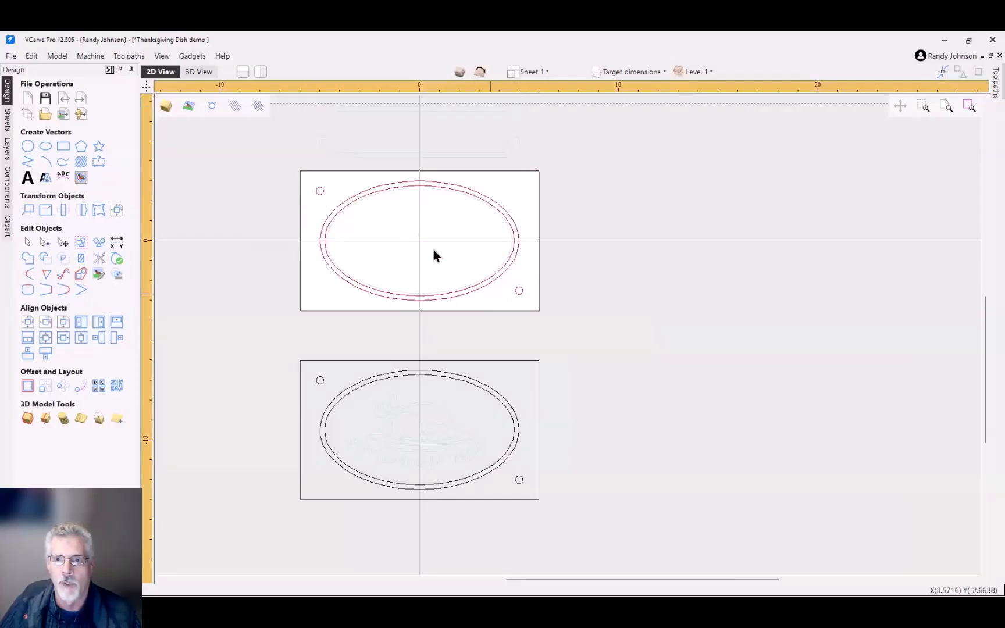
click(479, 74)
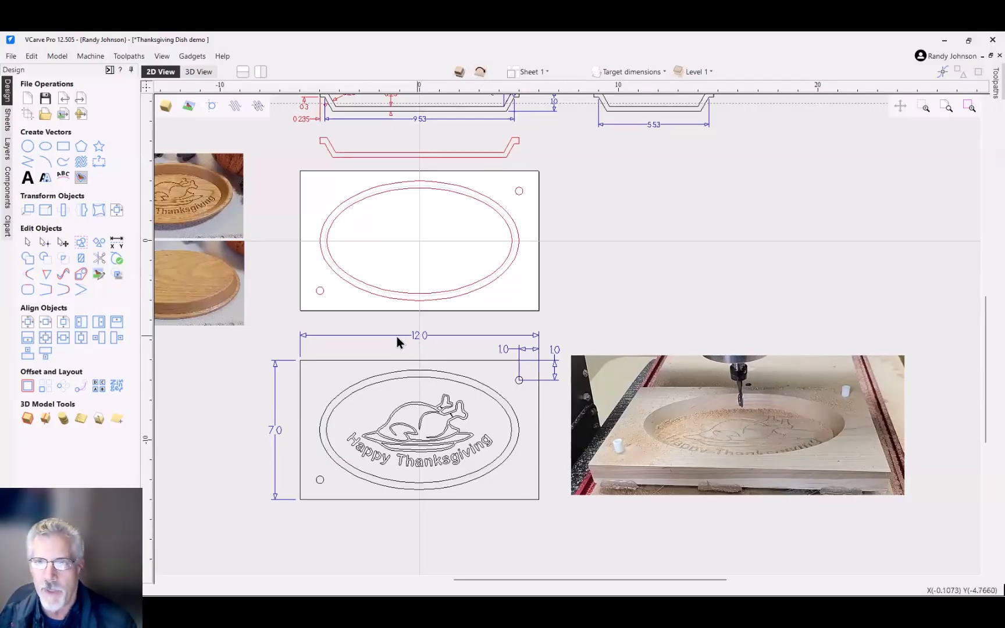
Step: Make the Node editing layer visible and hide the Registration dowels layer
scroll(393, 336, down, 1)
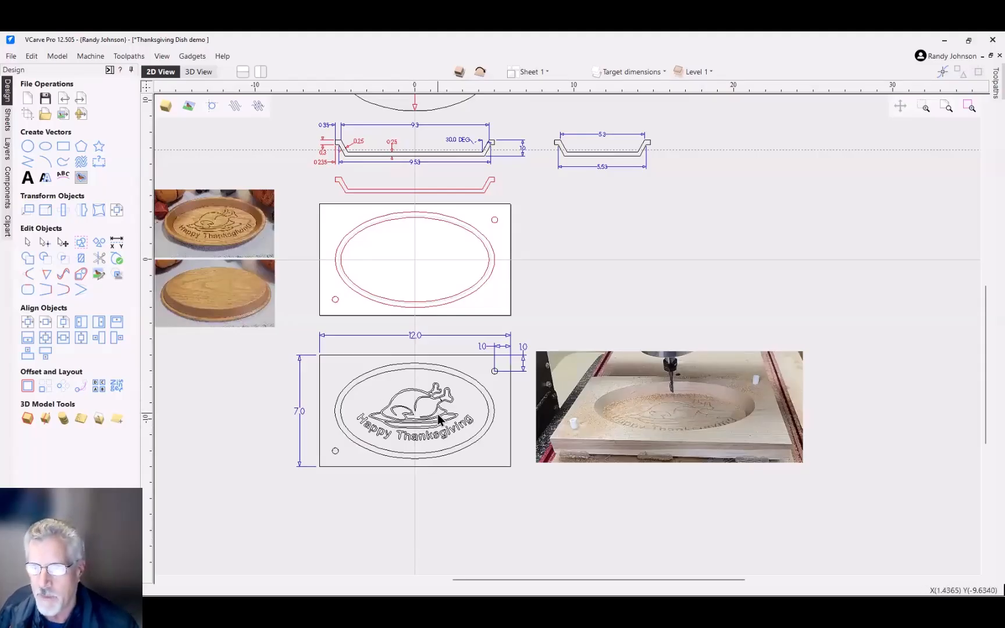
click(8, 155)
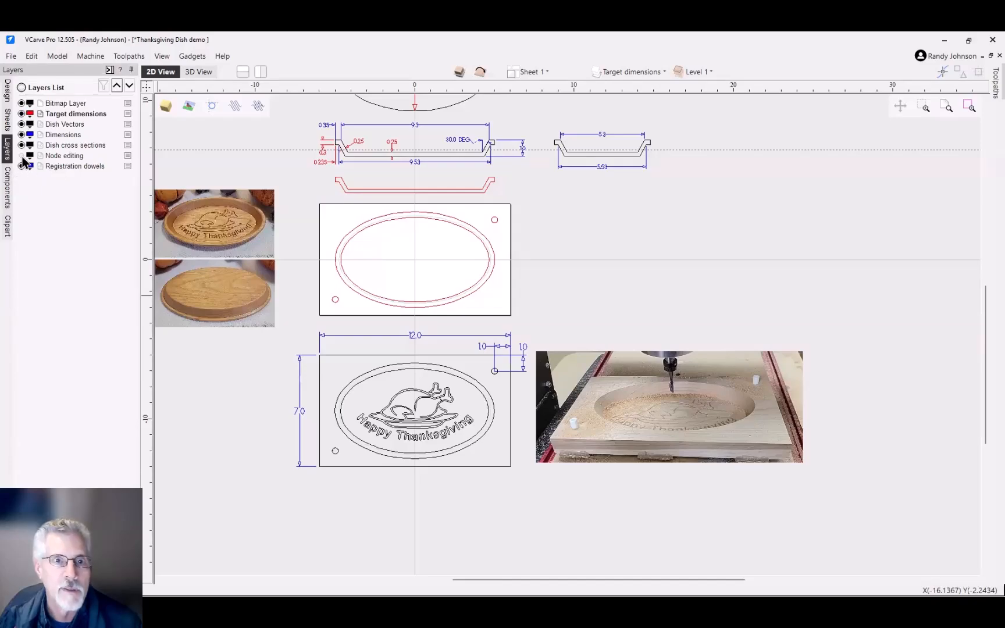
scroll(700, 325, down, 2)
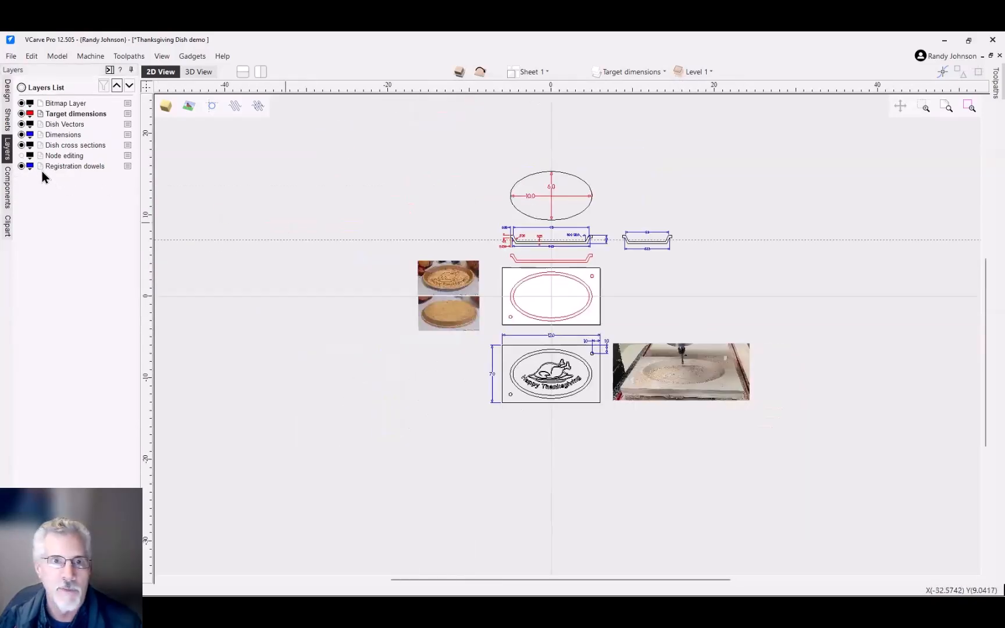
click(21, 155)
click(21, 165)
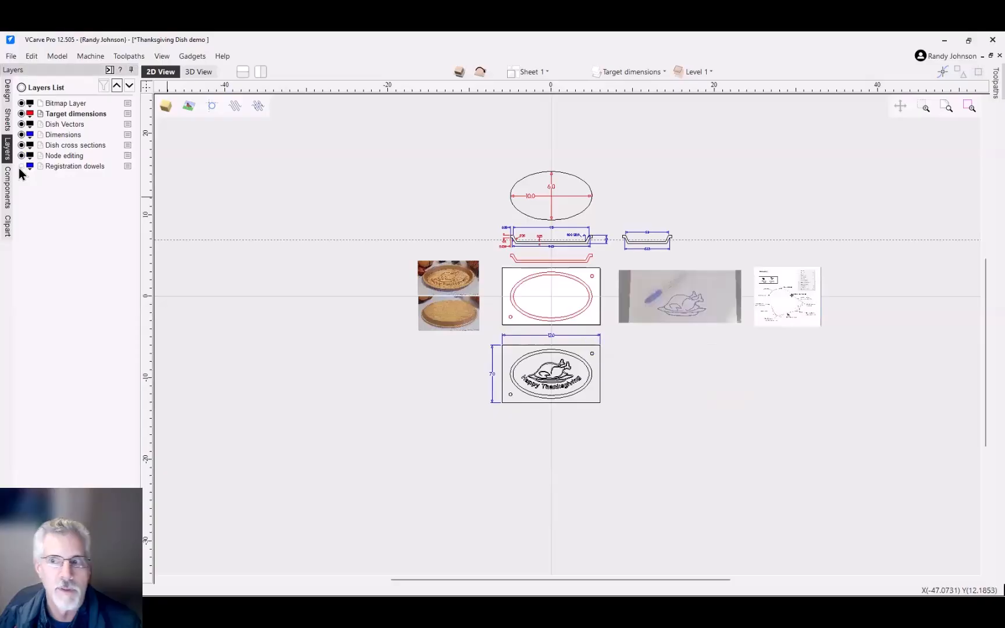
Step: Draw a rectangle about 7.3 by 4.4 inches around the turkey sketch in the marker photo, and select it together with the photo
click(689, 303)
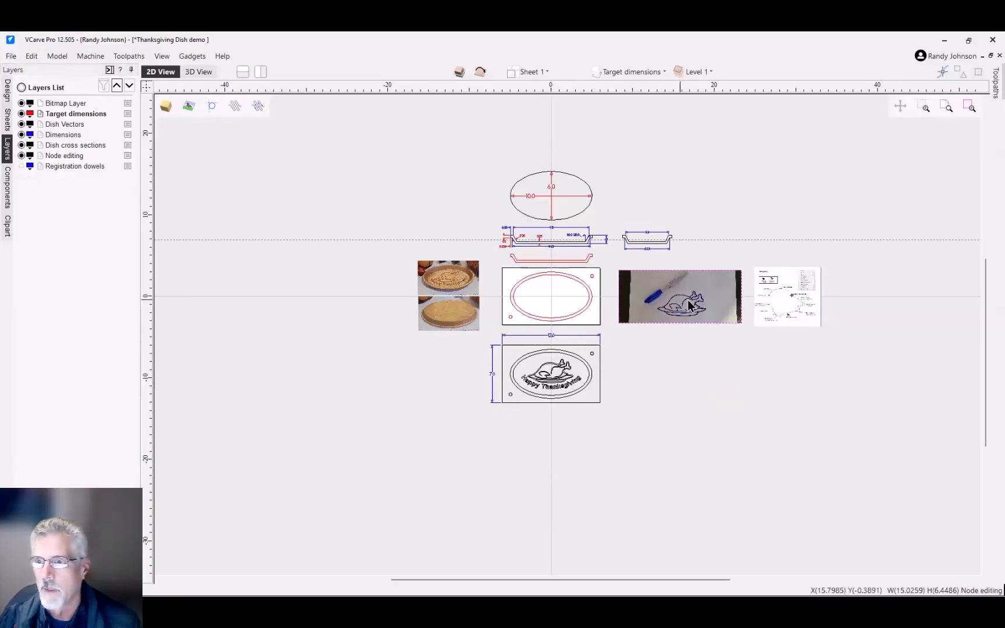
scroll(700, 308, up, 5)
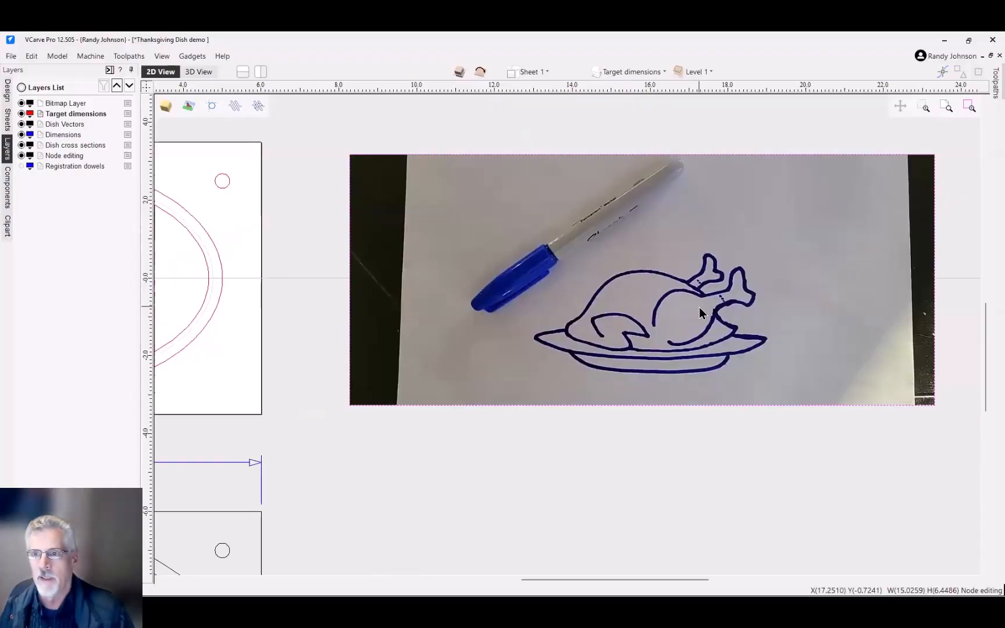
scroll(550, 349, down, 1)
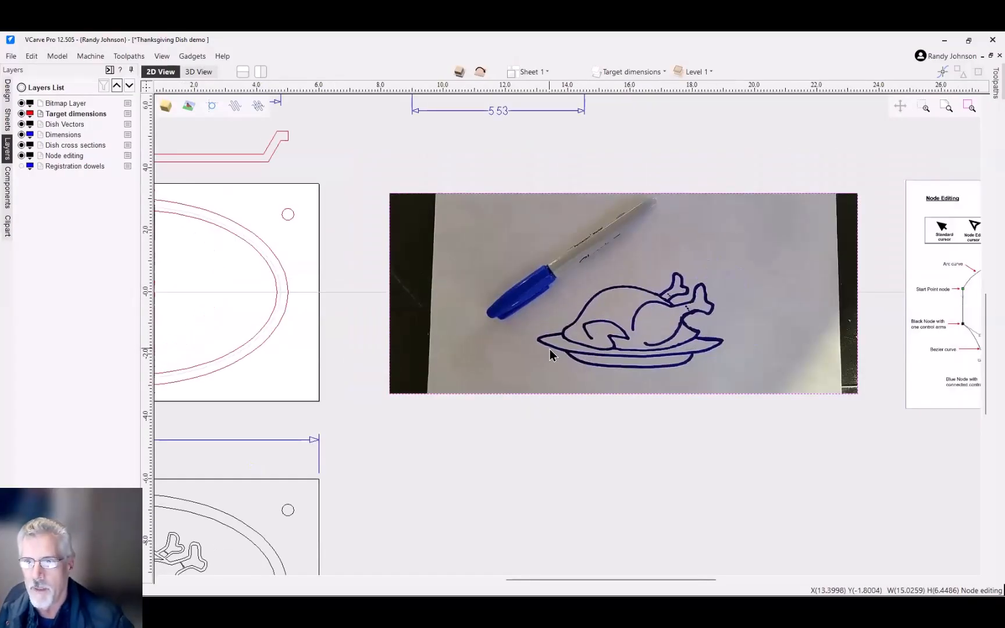
click(8, 91)
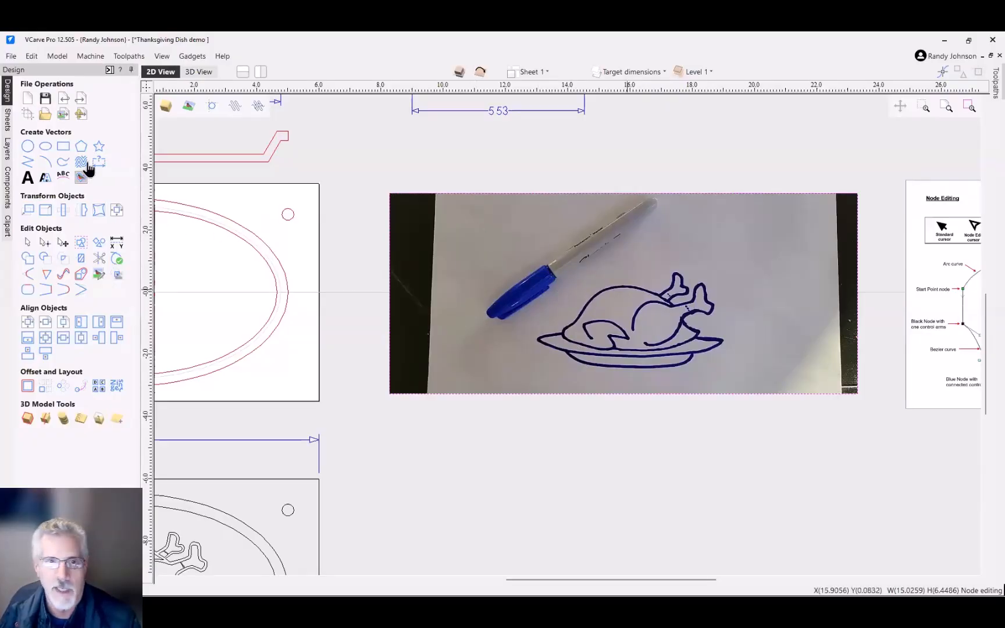
click(63, 146)
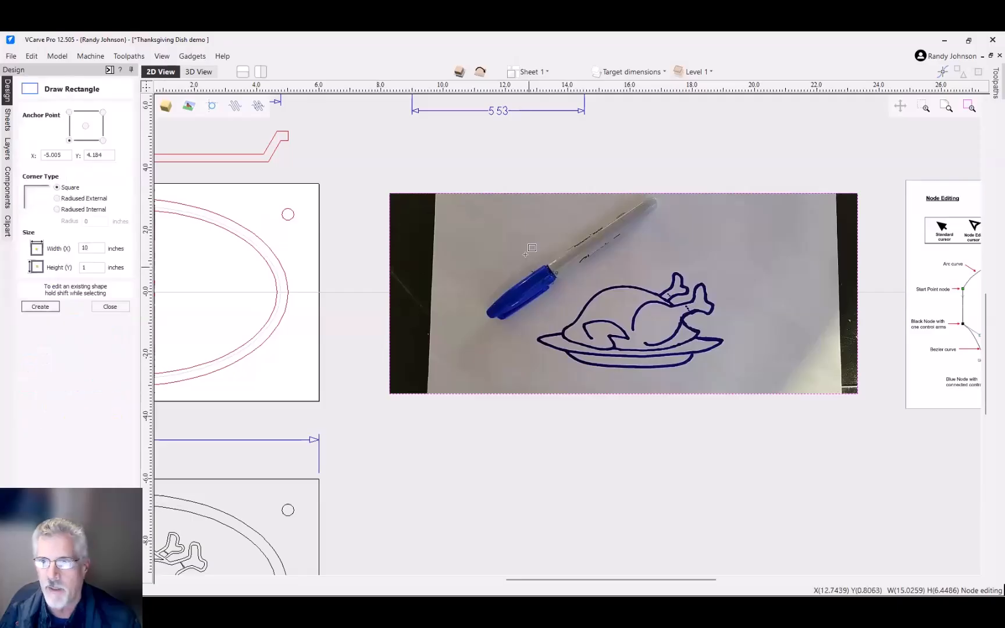
drag(526, 254, 751, 392)
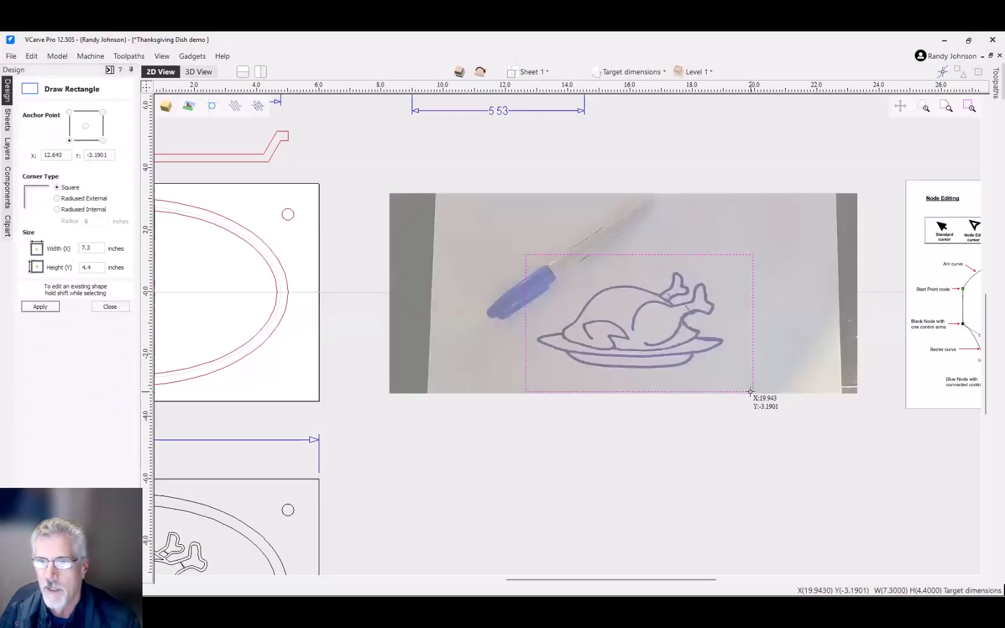
click(100, 306)
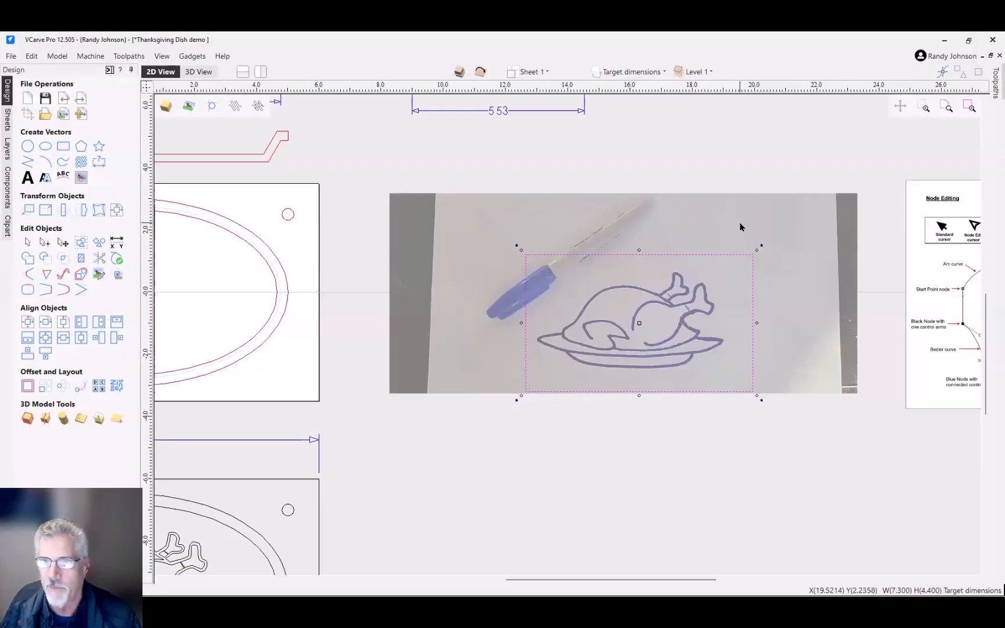
click(740, 225)
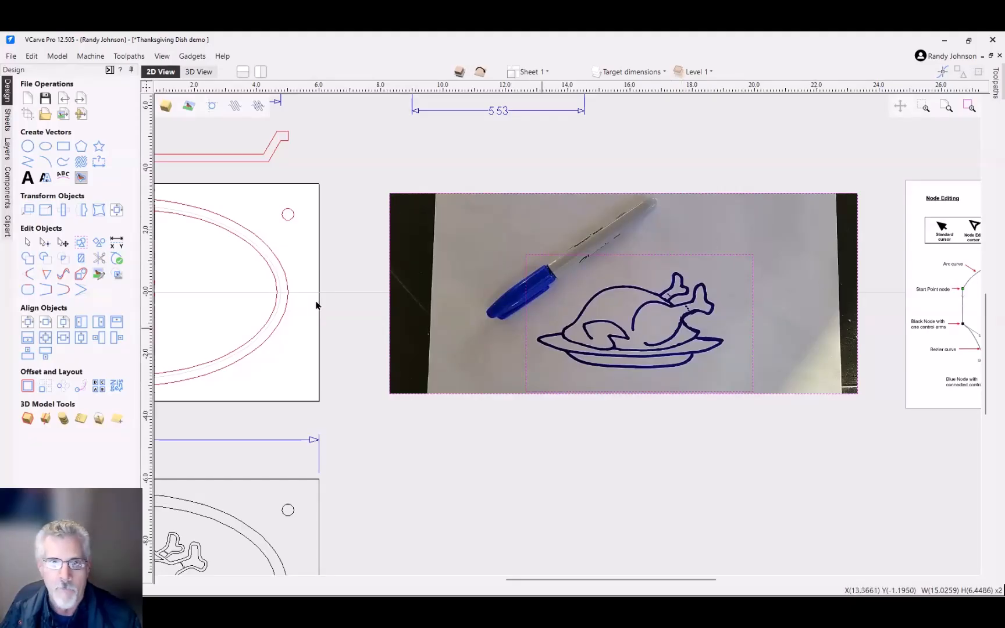
Step: Crop the marker photo to the rectangle around the turkey and move the cropped photo clear of the rectangle
click(119, 278)
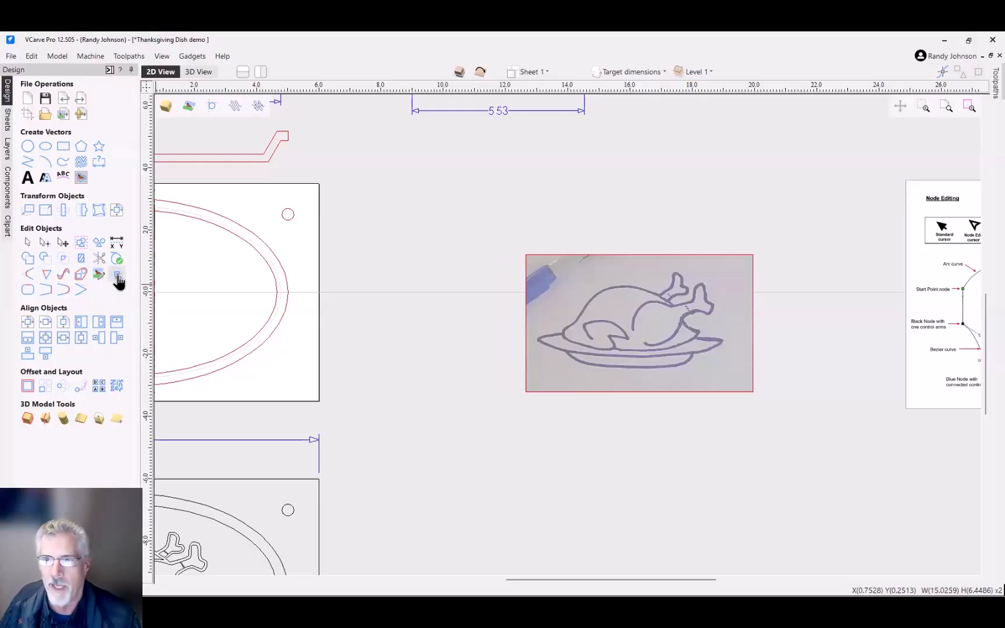
click(618, 314)
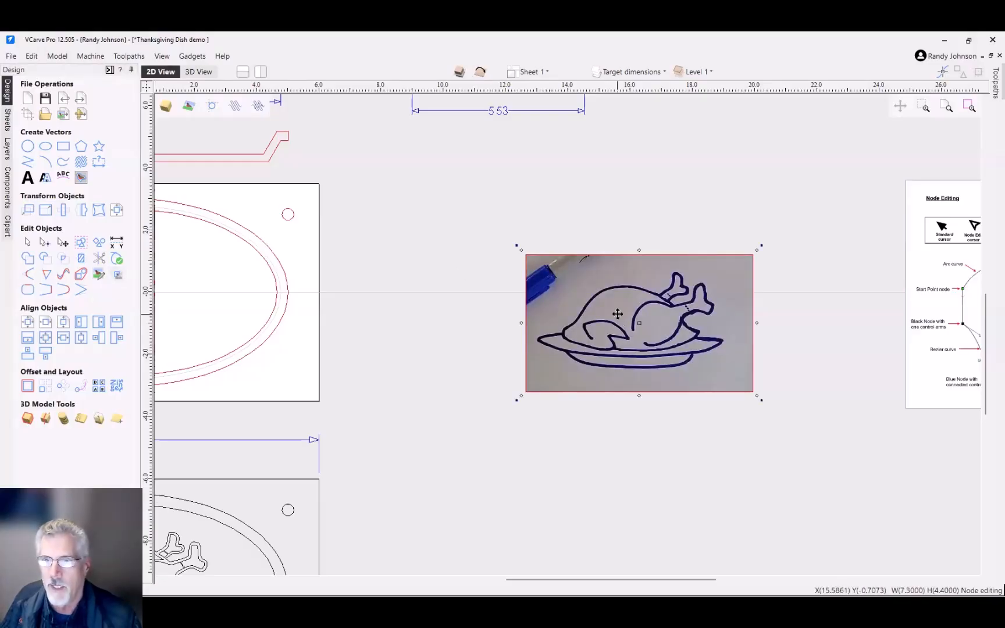
drag(618, 314, 533, 411)
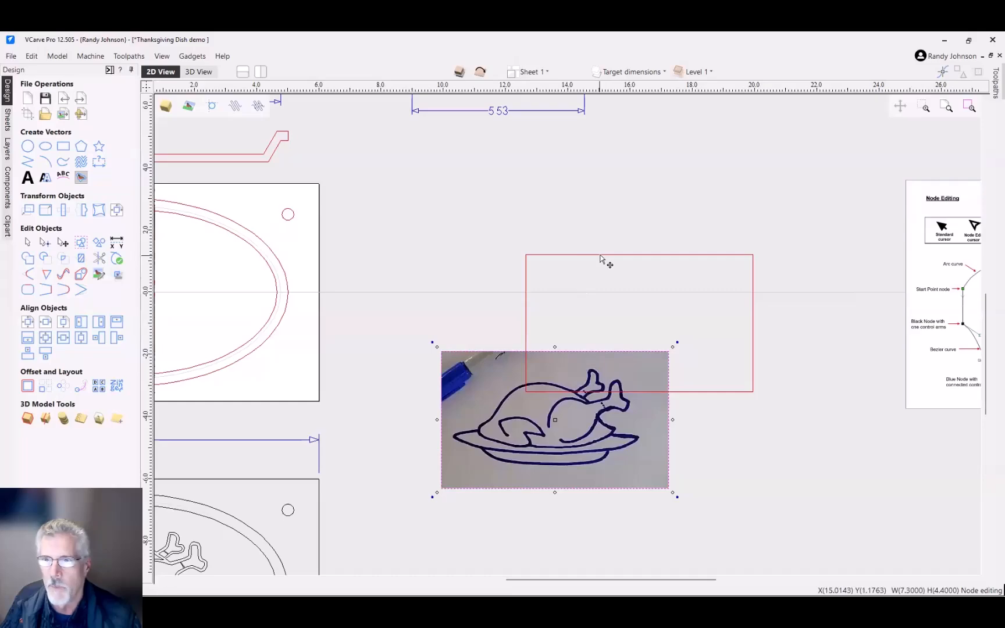
Step: Delete the leftover crop rectangle and move the cropped turkey photo up into the open area beside the job
click(600, 256)
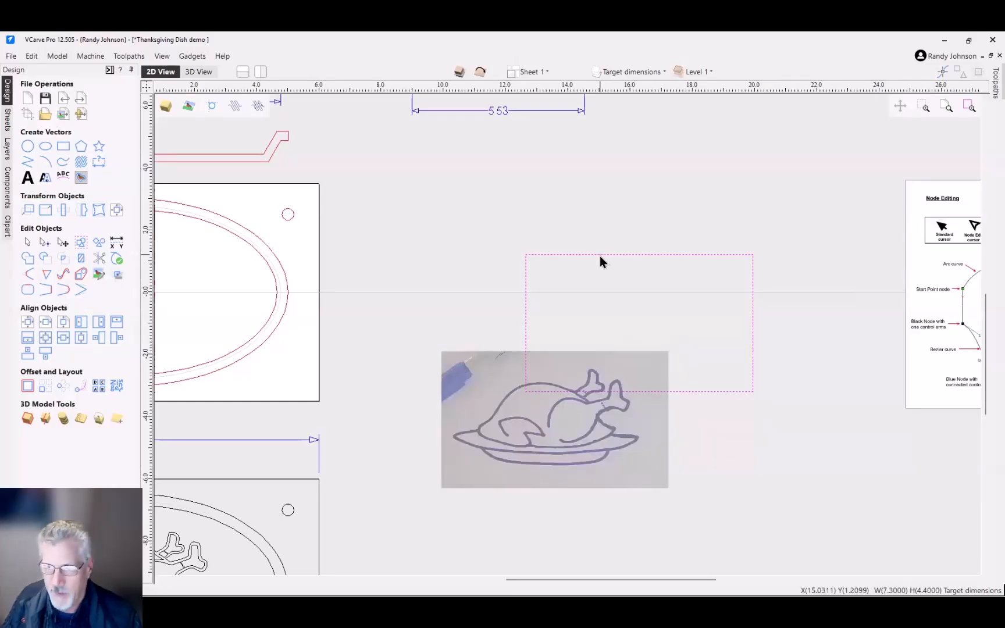
key(Delete)
click(578, 401)
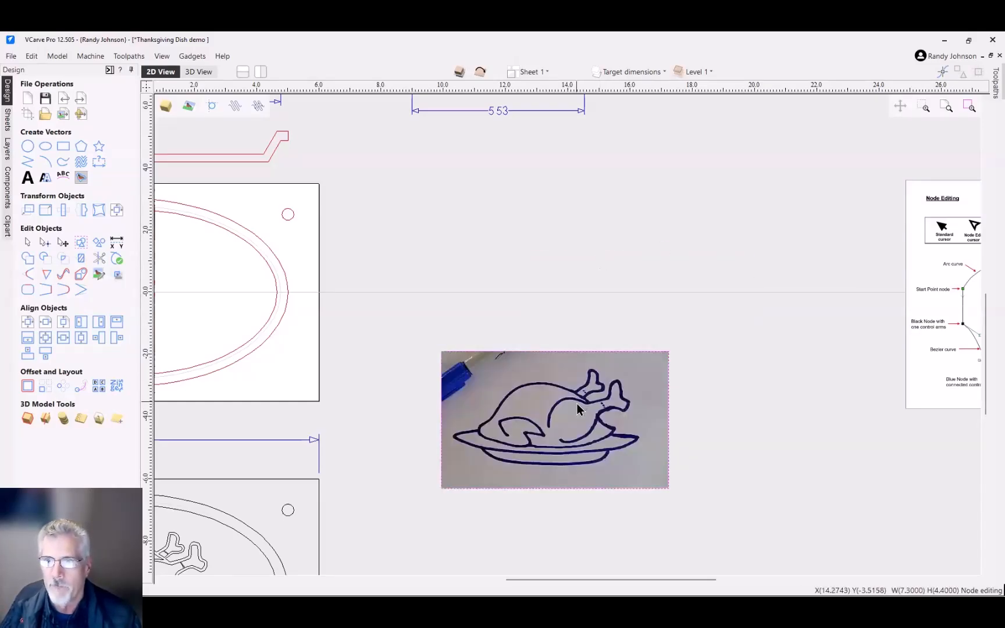
drag(575, 412, 594, 297)
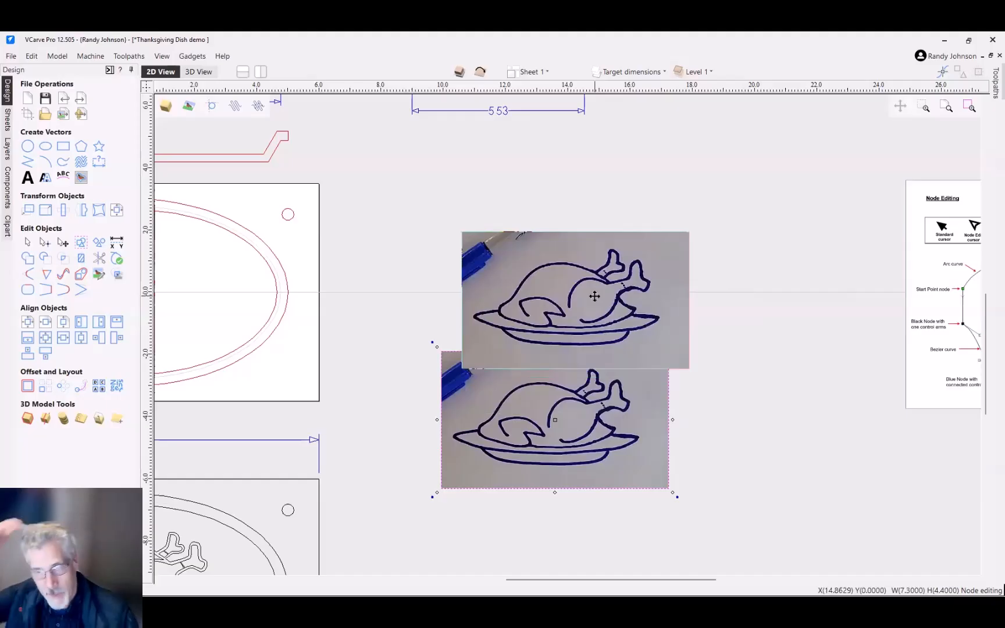
drag(594, 296, 594, 296)
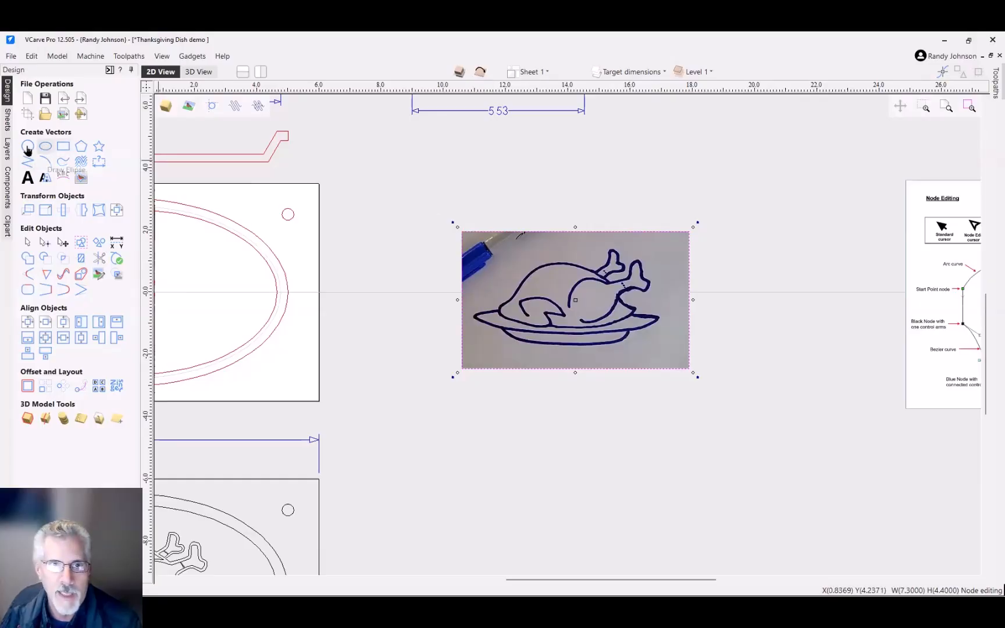
Step: Draw a freehand outline about 6.6 by 4.2 inches loosely around the turkey in the photo, and finish freehand drawing
click(63, 162)
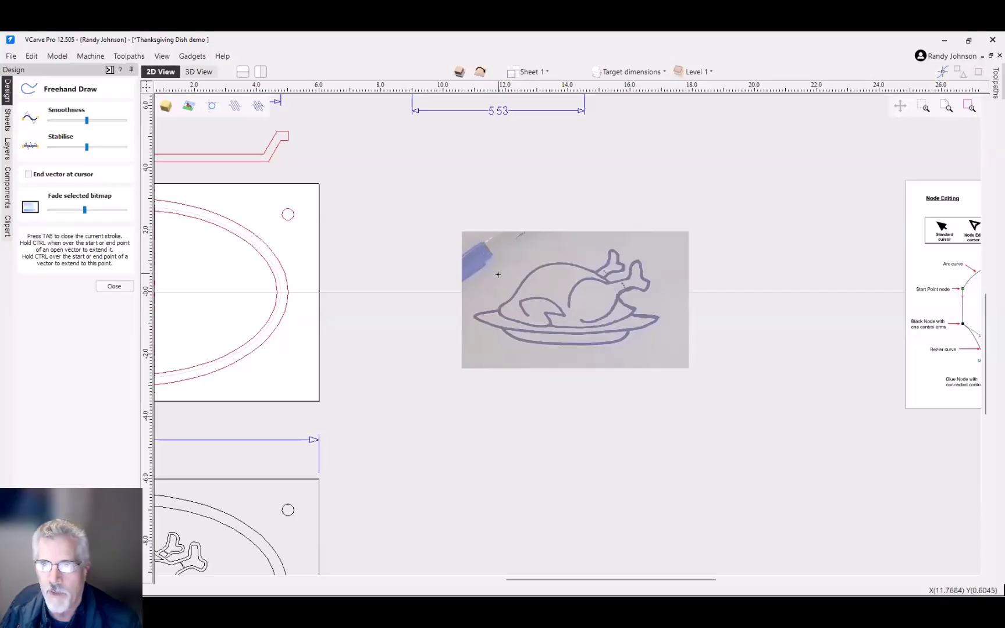
mouse_move(534, 245)
mouse_down()
mouse_move(585, 227)
mouse_move(645, 247)
mouse_move(665, 306)
mouse_move(649, 350)
mouse_move(480, 349)
mouse_move(464, 306)
mouse_move(494, 277)
mouse_up()
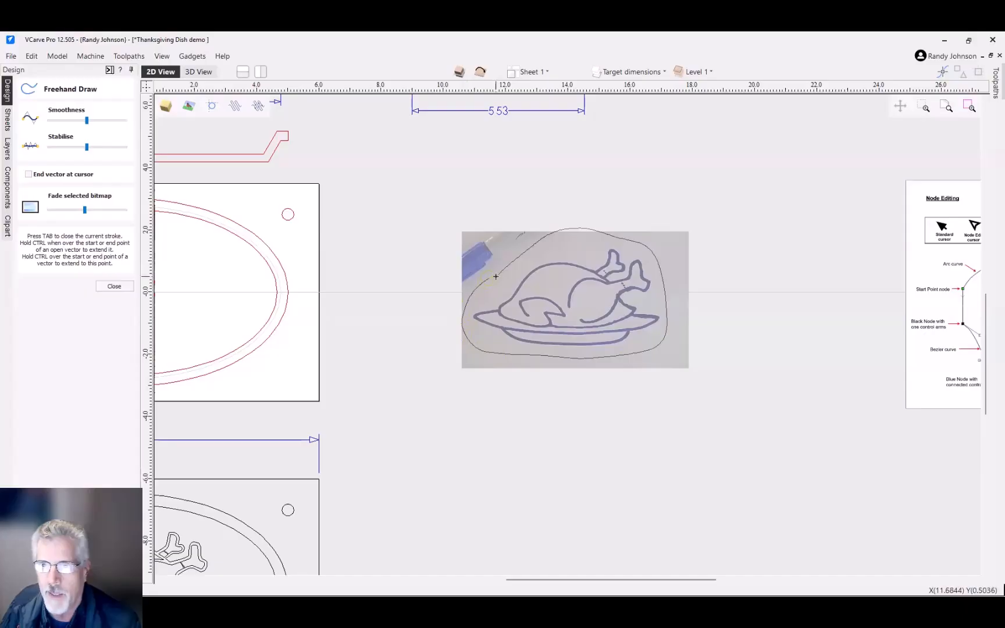
key(Tab)
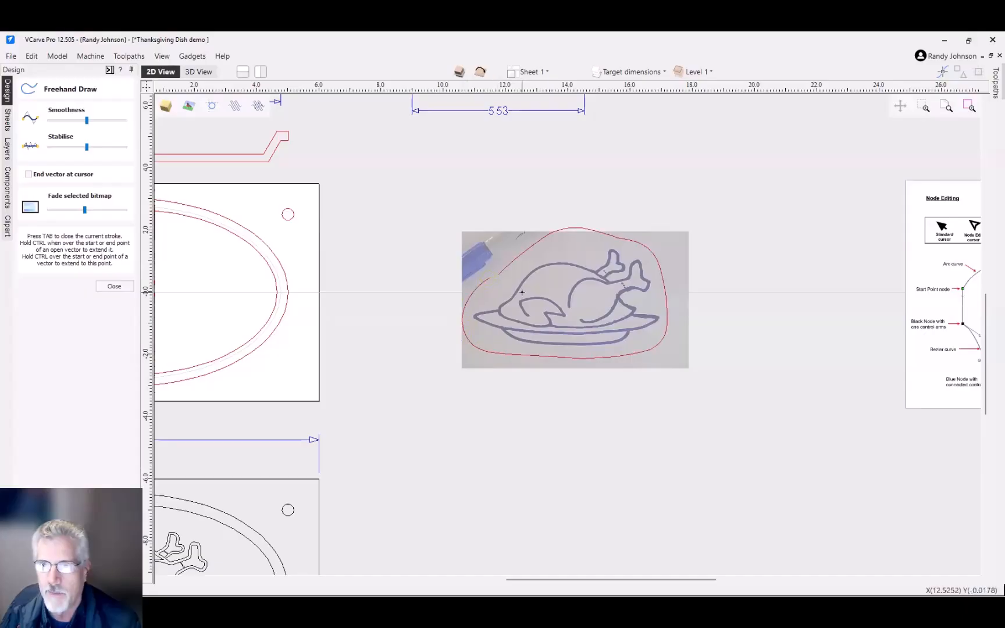
click(115, 286)
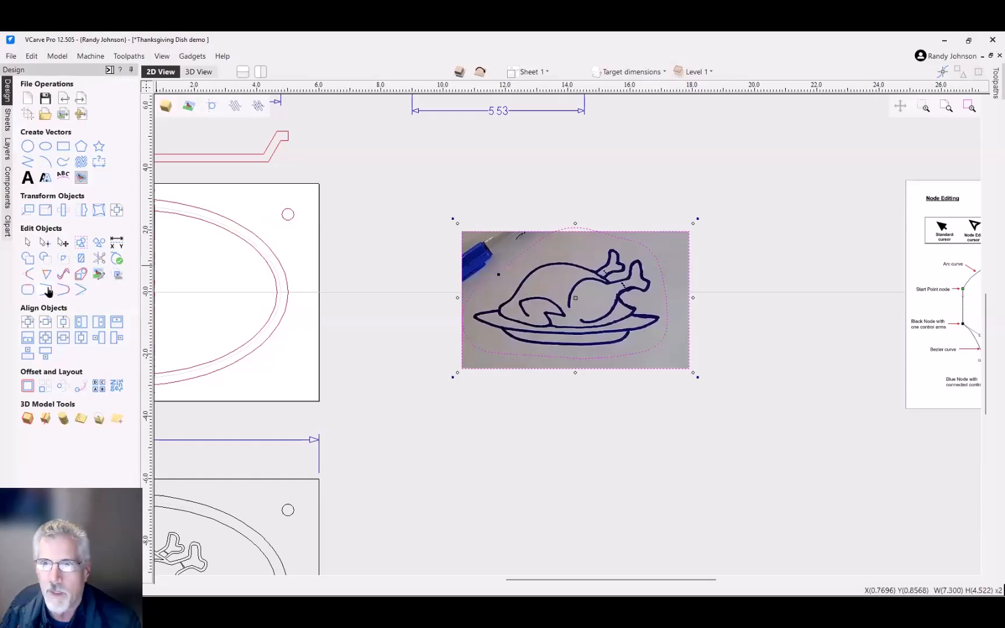
Step: Close the gap in the freehand outline and crop the turkey photo to that outline
click(379, 295)
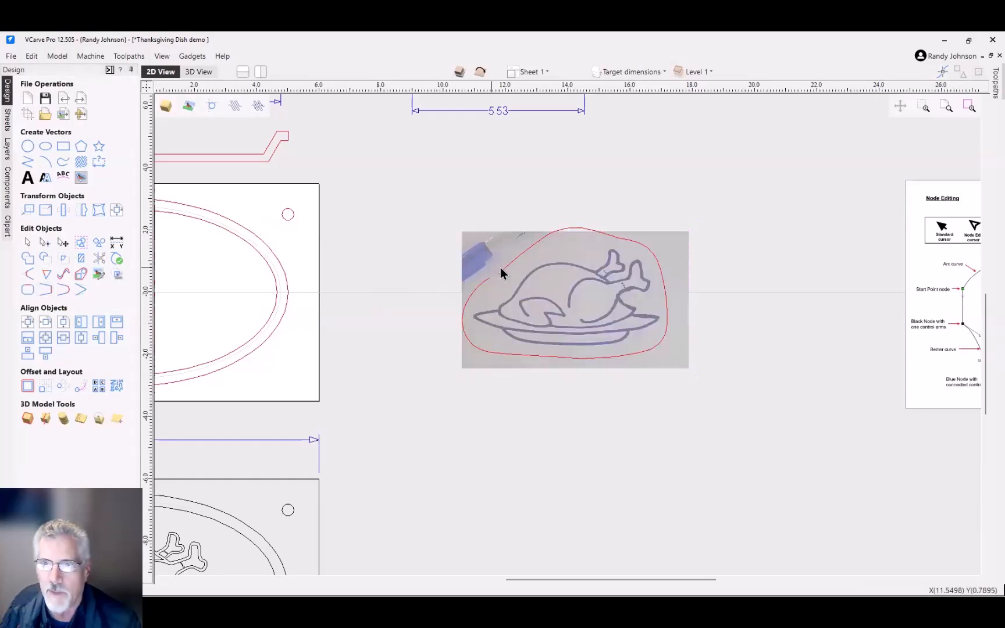
click(501, 270)
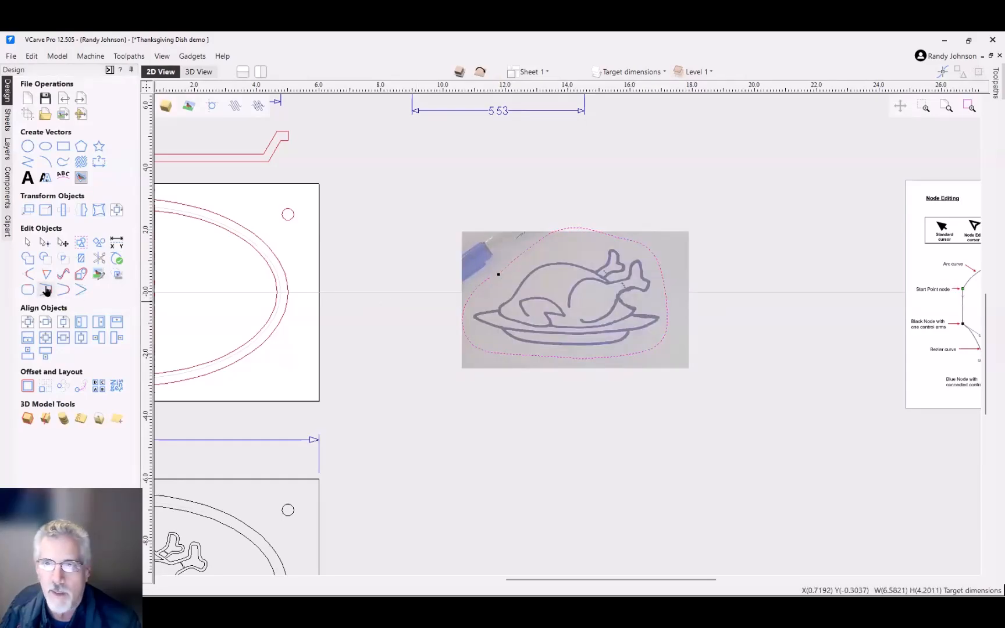
scroll(569, 261, up, 2)
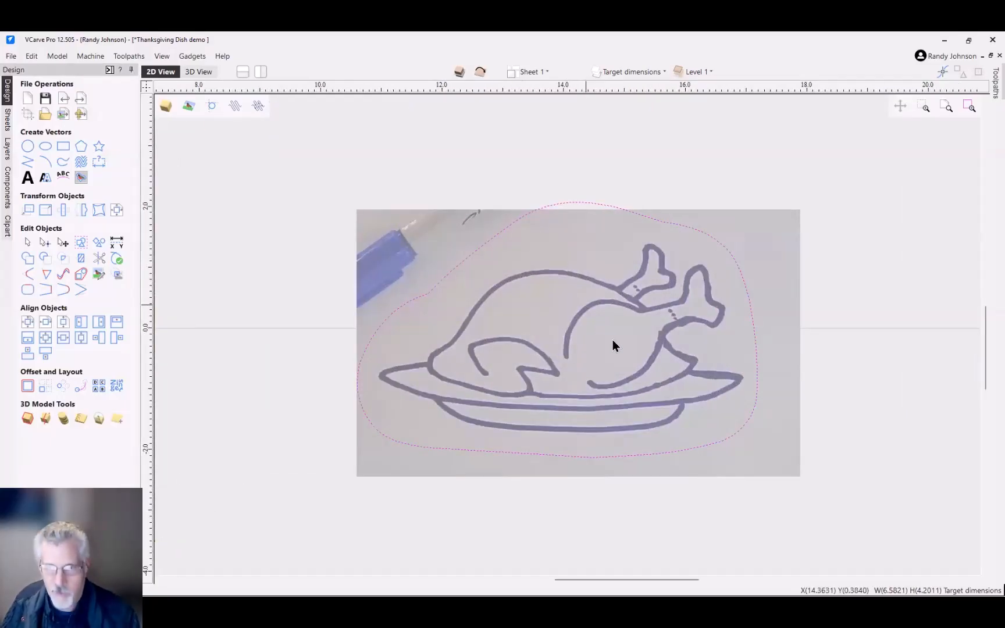
shift+click(550, 338)
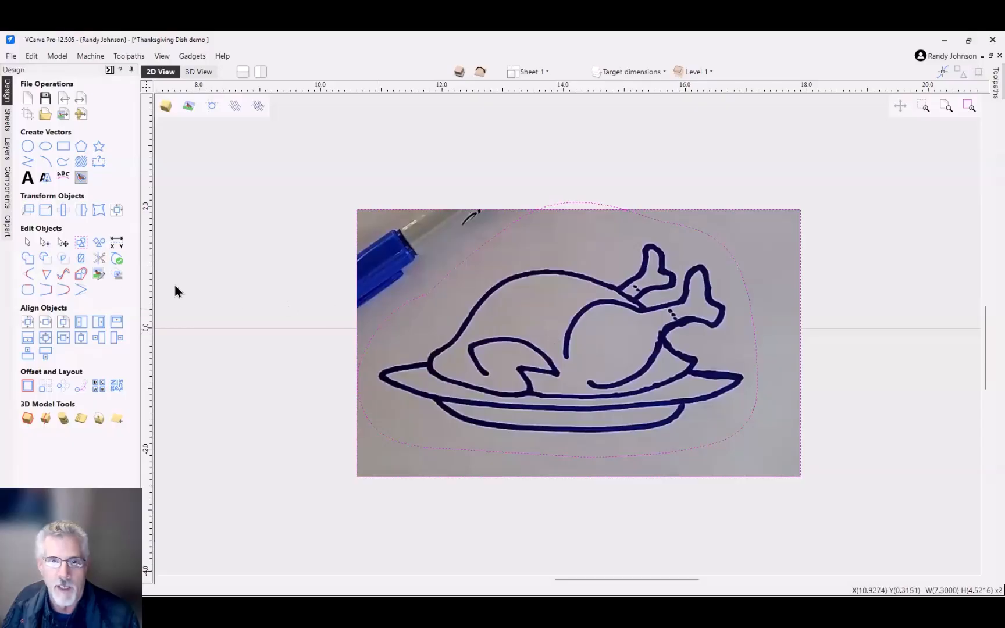
click(113, 277)
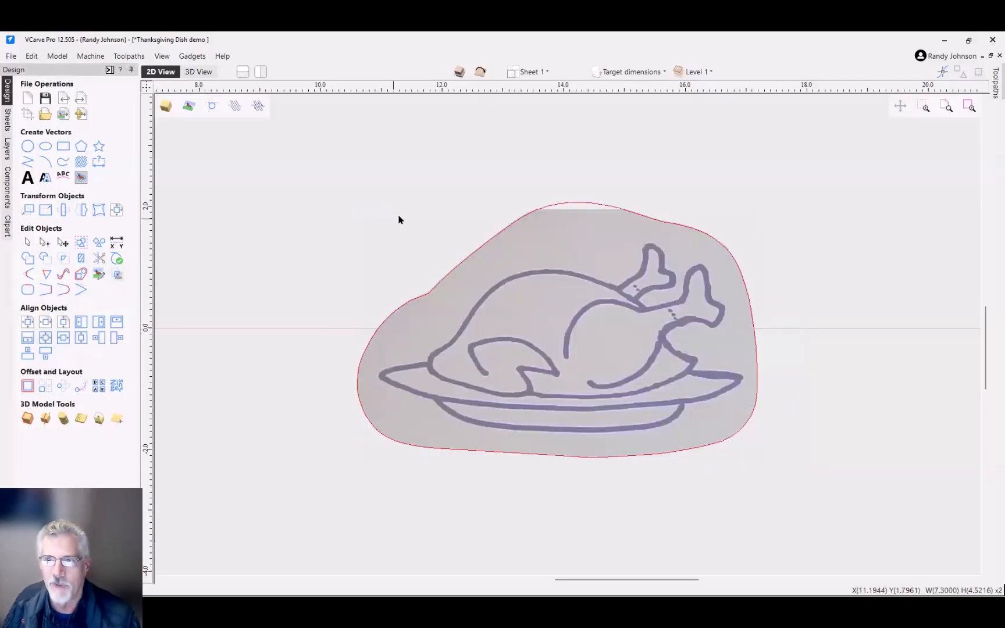
Step: Move the freehand crop outline off the turkey photo and delete it
scroll(459, 223, down, 2)
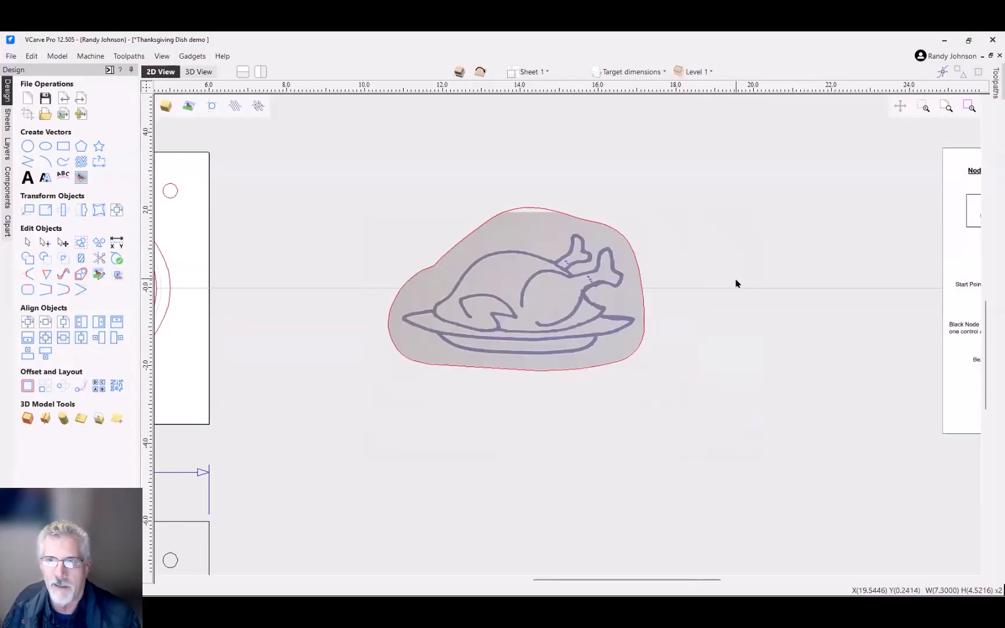
scroll(735, 283, down, 1)
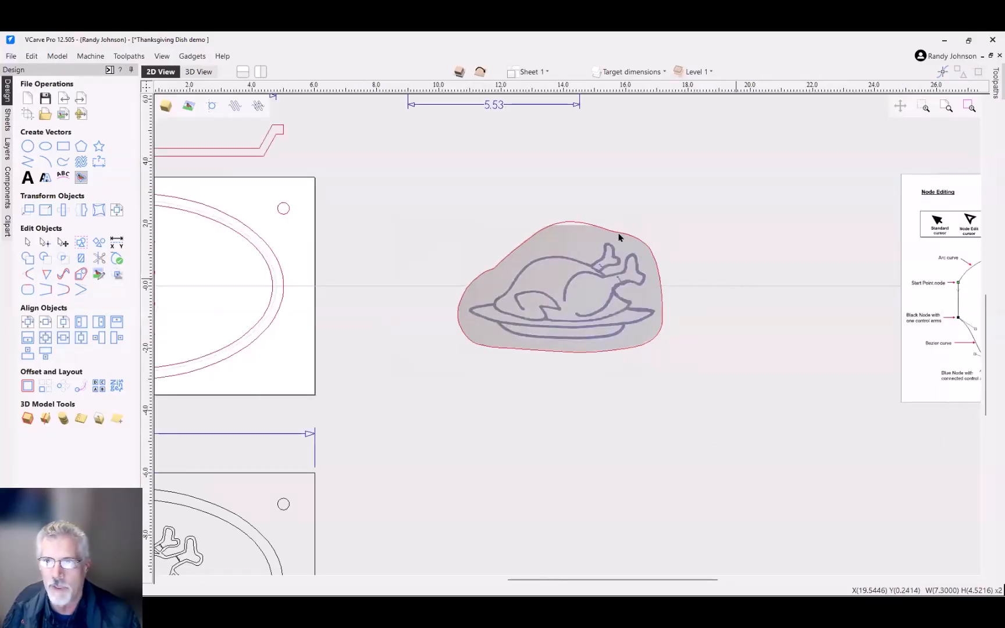
click(576, 224)
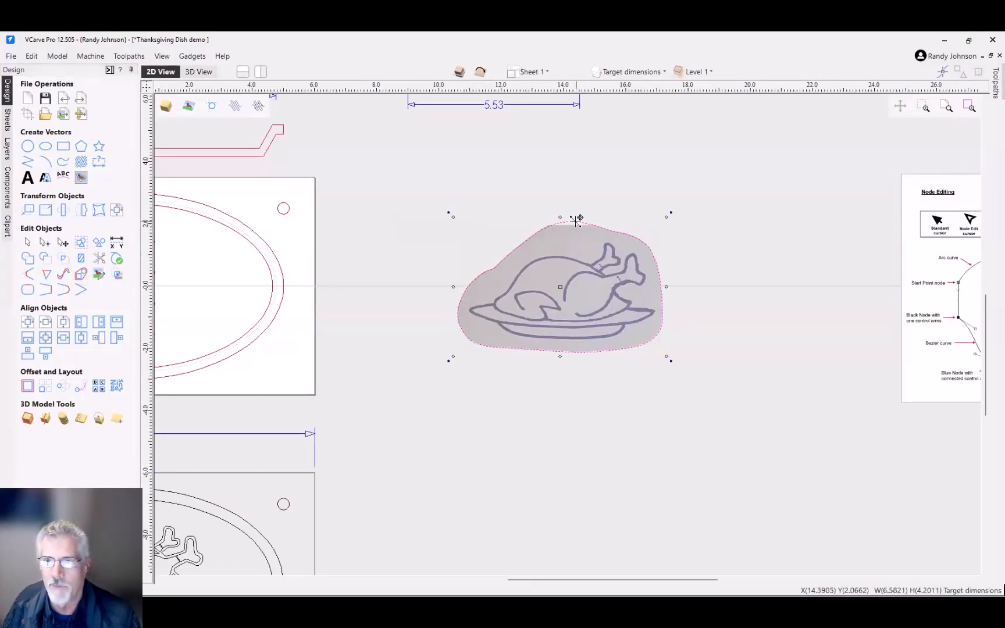
drag(576, 221, 625, 392)
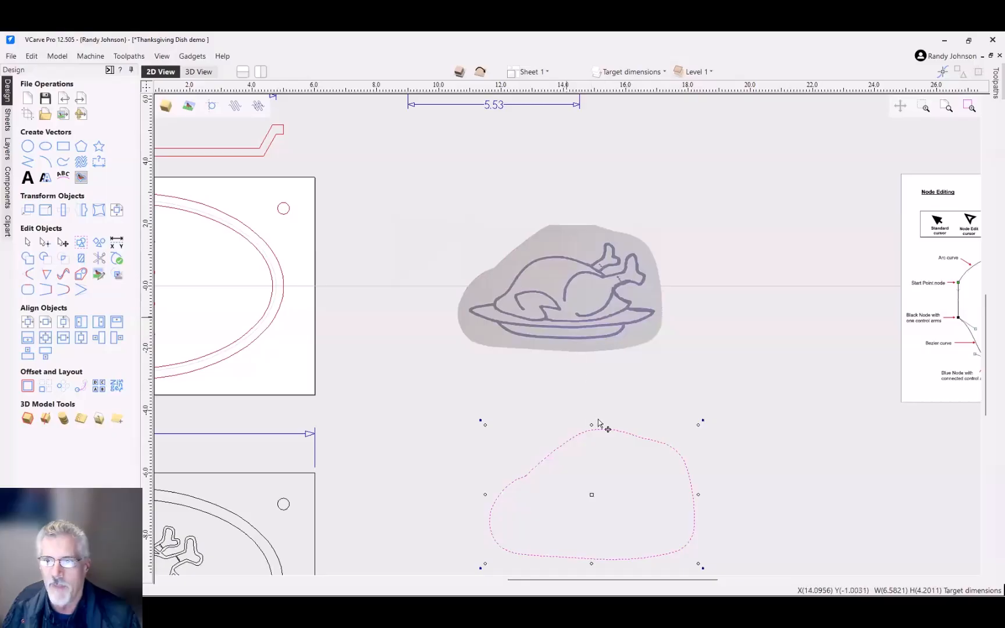
key(Delete)
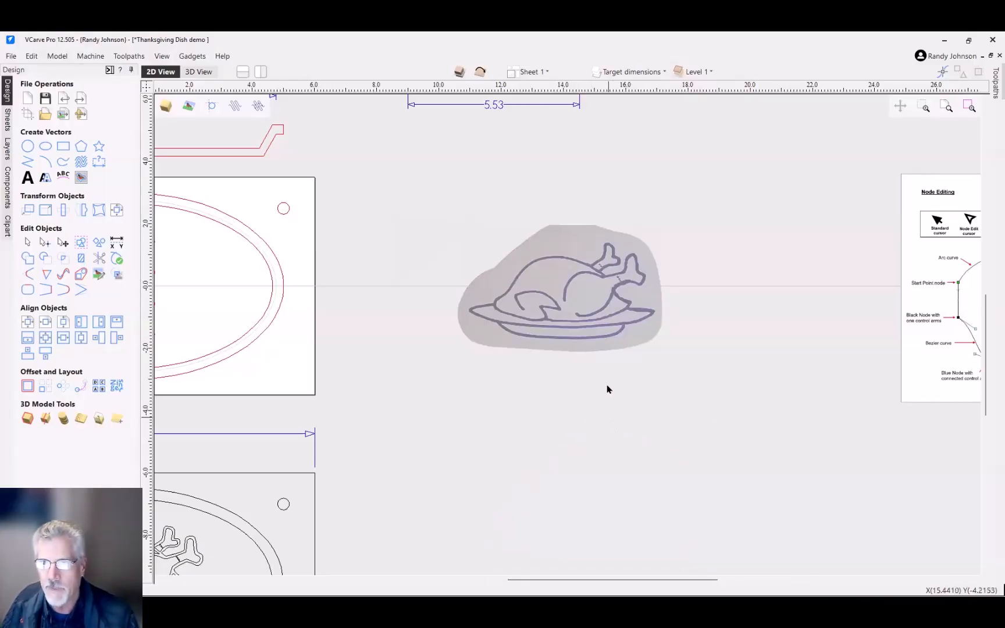
Step: Trace the cropped turkey photo in Black / White with a 0.50 threshold and a noise filter of 6 pixels, and apply the traced vectors
click(605, 314)
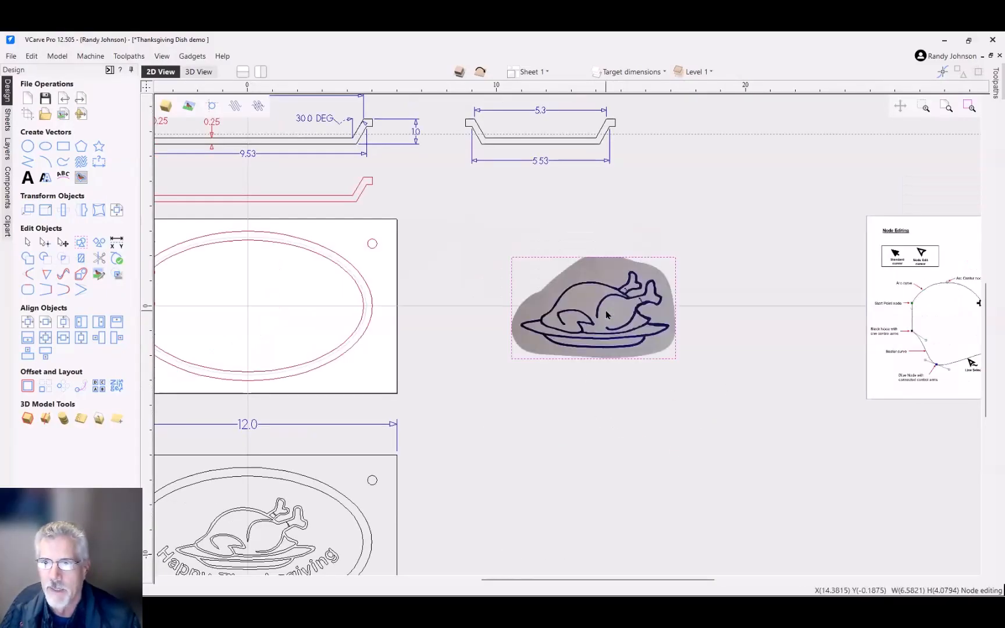
scroll(606, 314, up, 3)
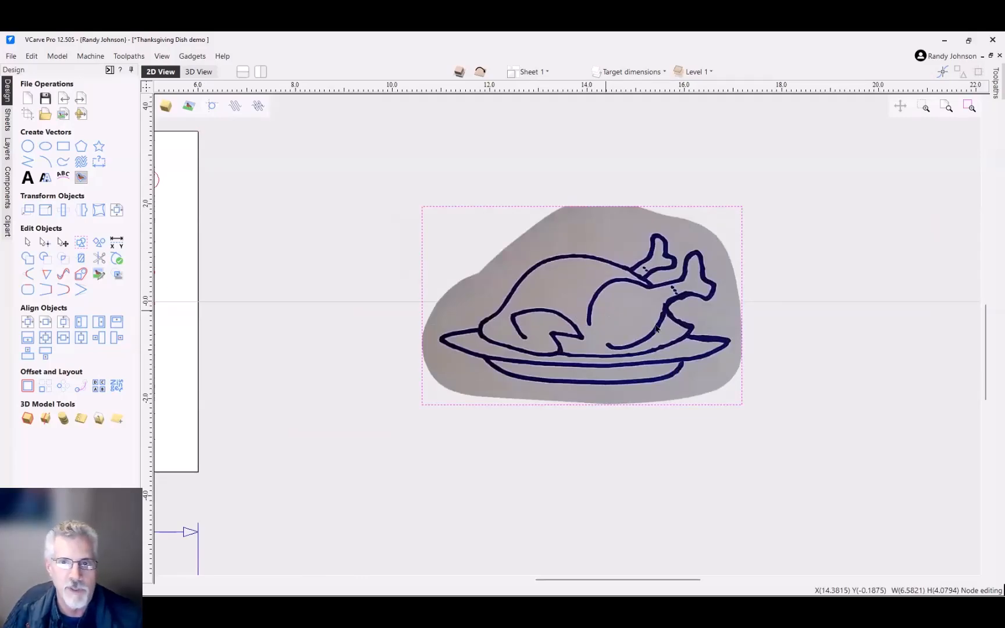
click(82, 179)
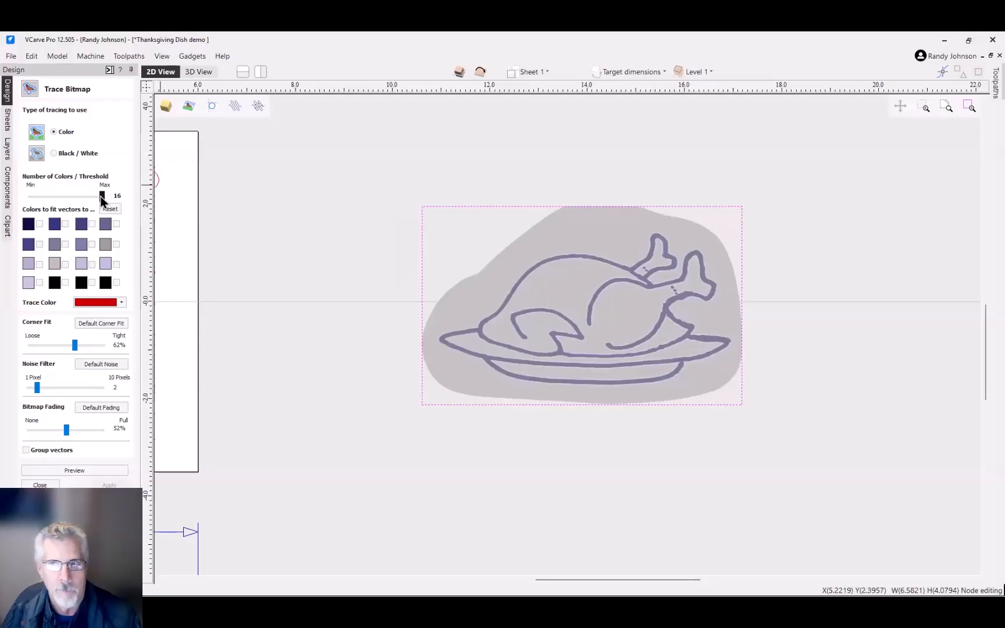
click(53, 153)
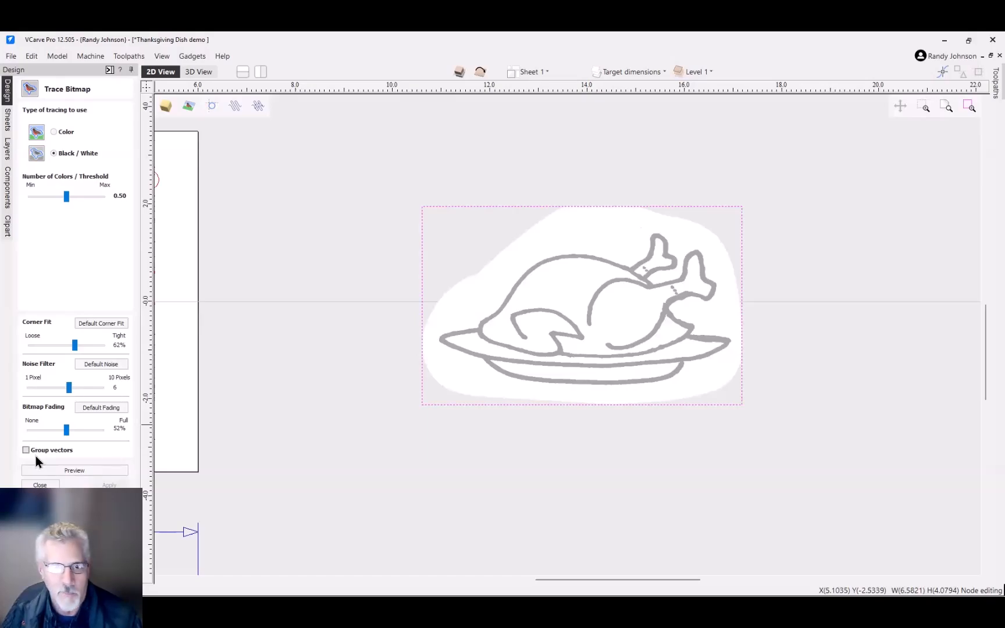
click(75, 470)
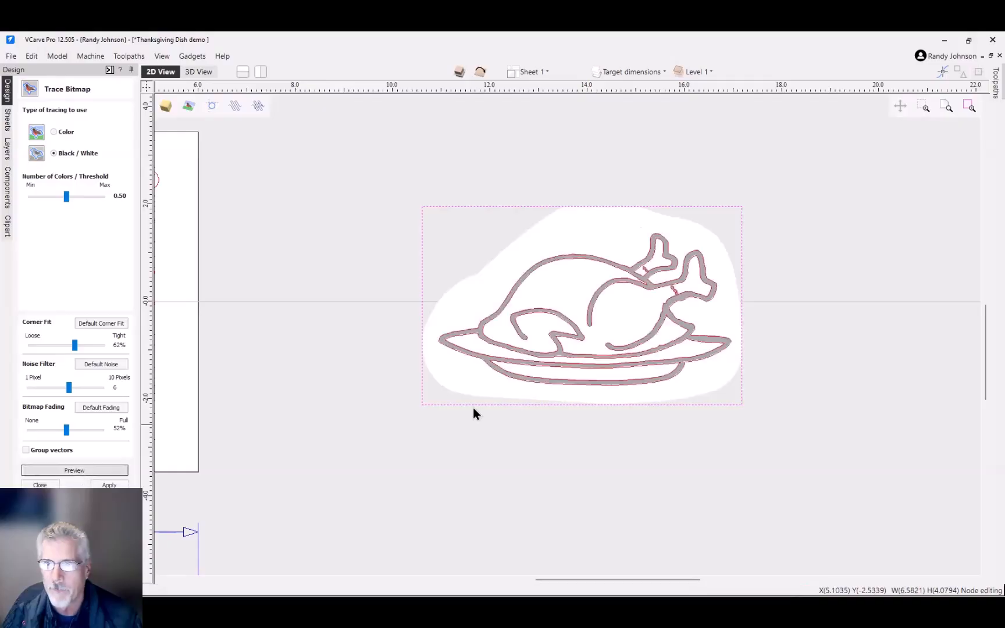
scroll(669, 359, up, 5)
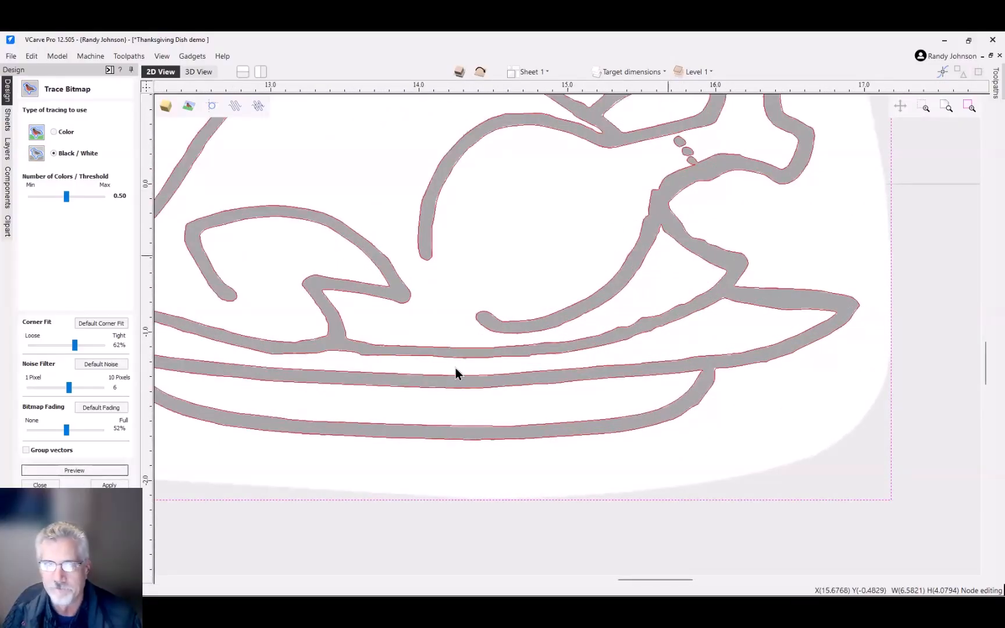
click(109, 485)
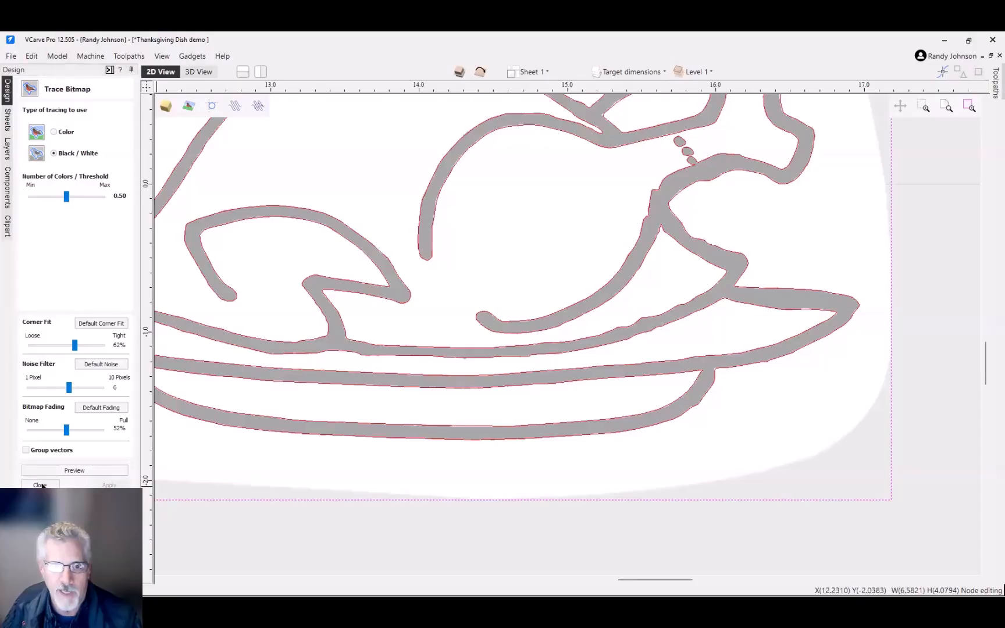
Step: Move the cropped turkey photo away from the traced vectors, up beside the dish's side profile
scroll(618, 362, down, 4)
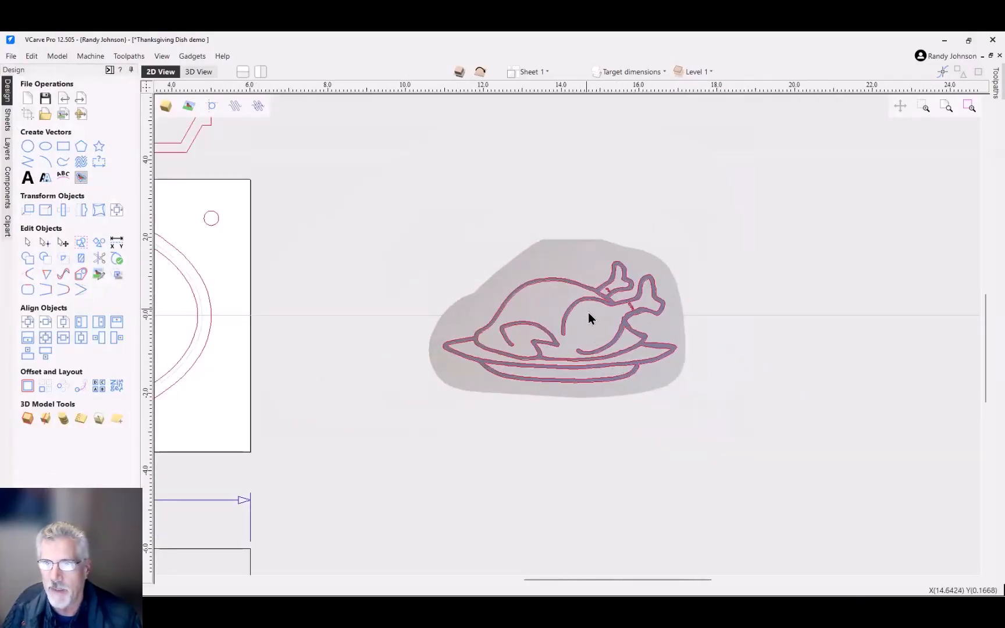
scroll(582, 315, down, 2)
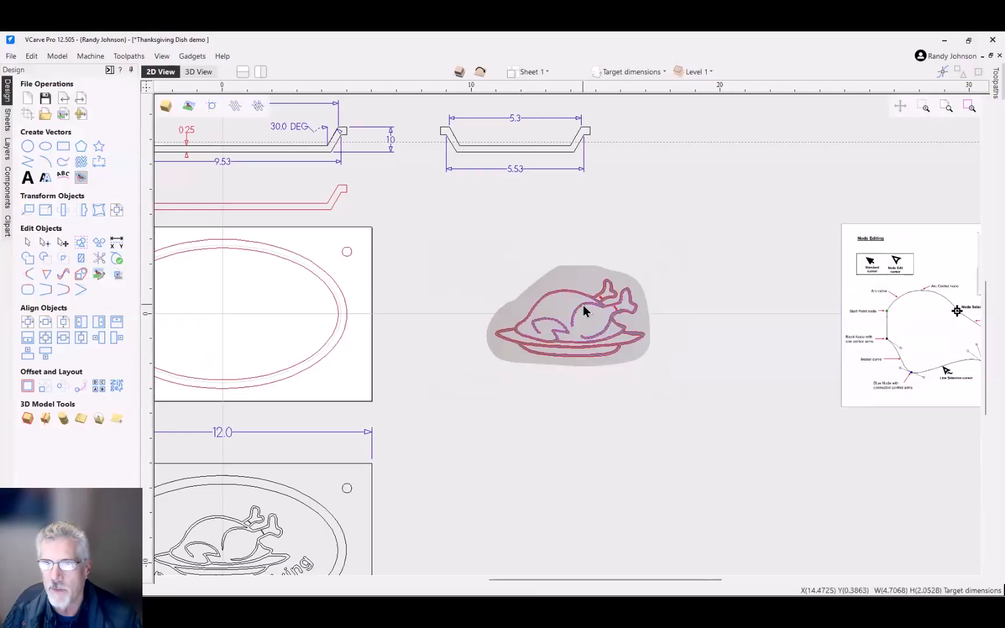
click(572, 274)
drag(572, 274, 706, 150)
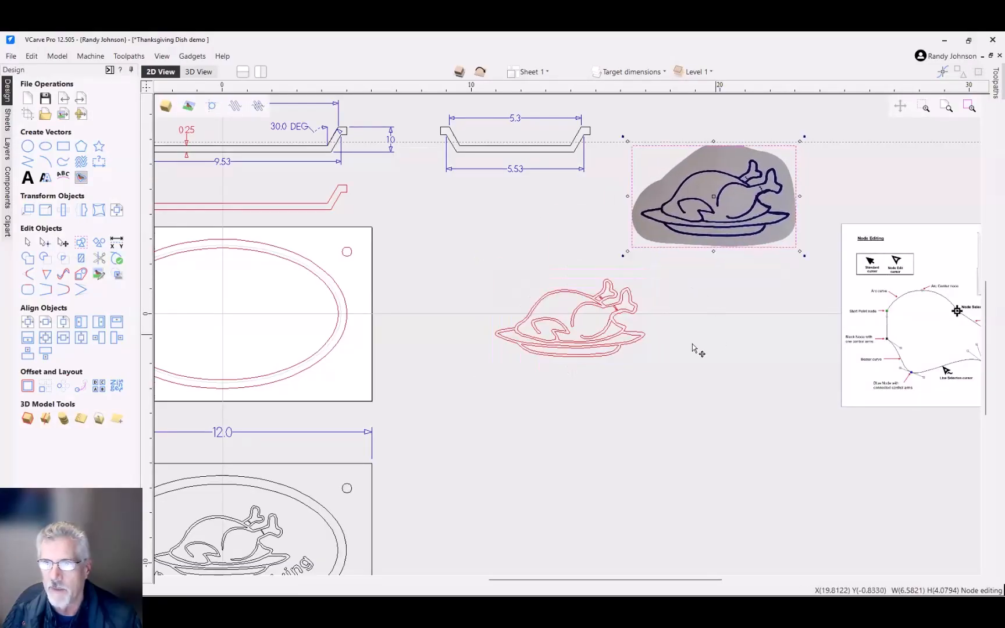
Step: Select all the traced turkey vectors, centre them in the material inside the oval dish, and deselect them
scroll(666, 352, down, 1)
drag(513, 279, 701, 384)
click(588, 329)
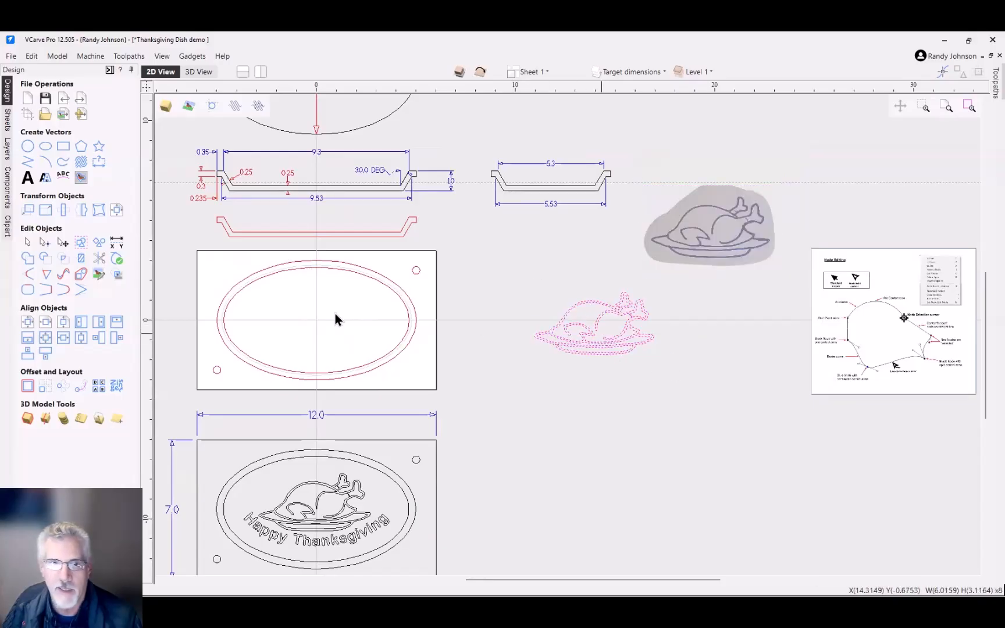
click(27, 322)
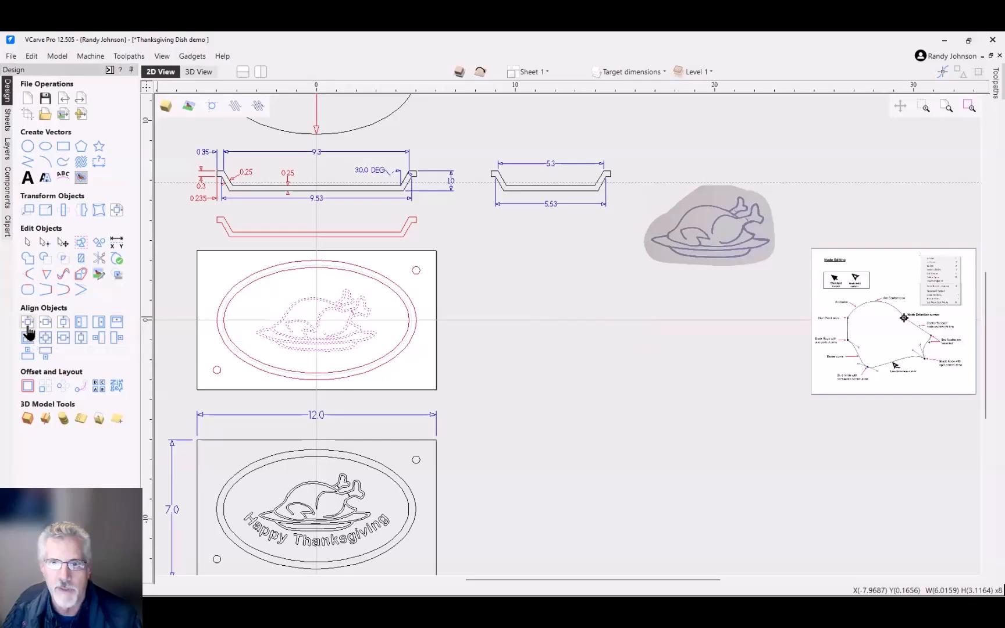
click(650, 366)
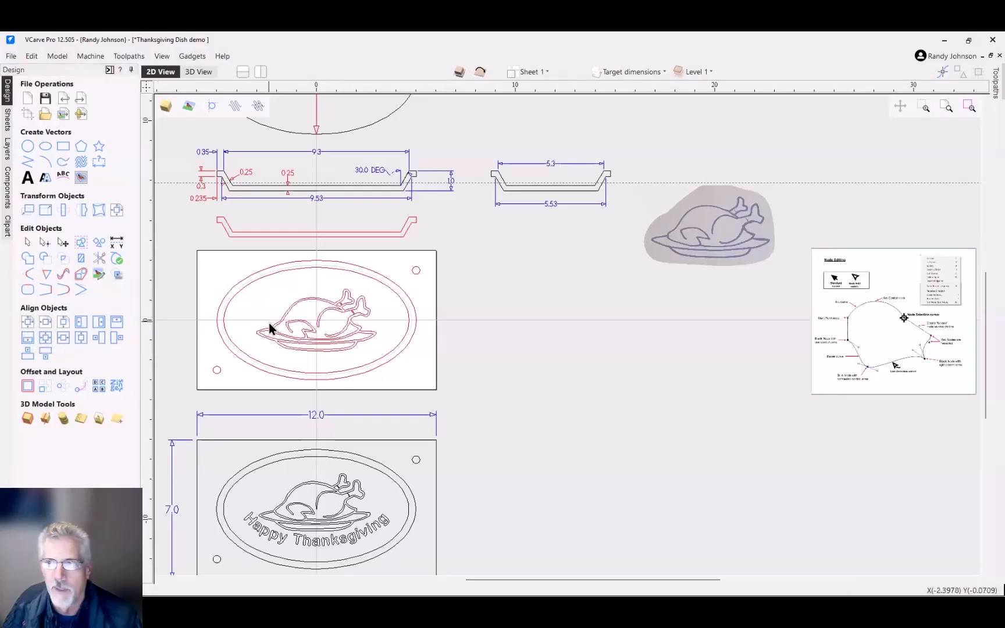
Step: Move the Node Editing reference image next to the dish's material rectangle and deselect it
click(882, 340)
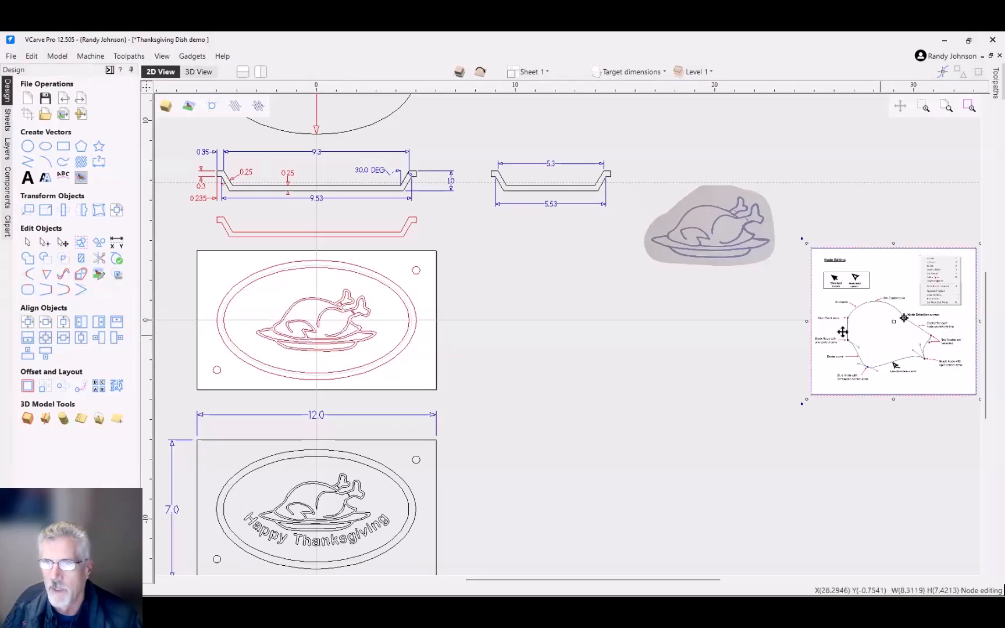
drag(843, 331, 516, 319)
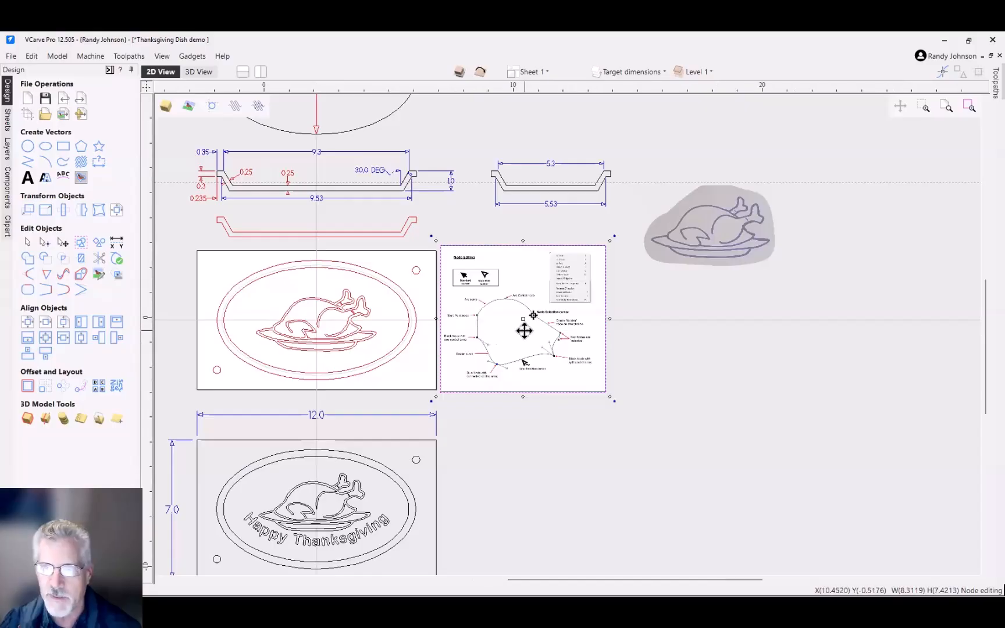
scroll(523, 329, up, 3)
scroll(524, 330, up, 1)
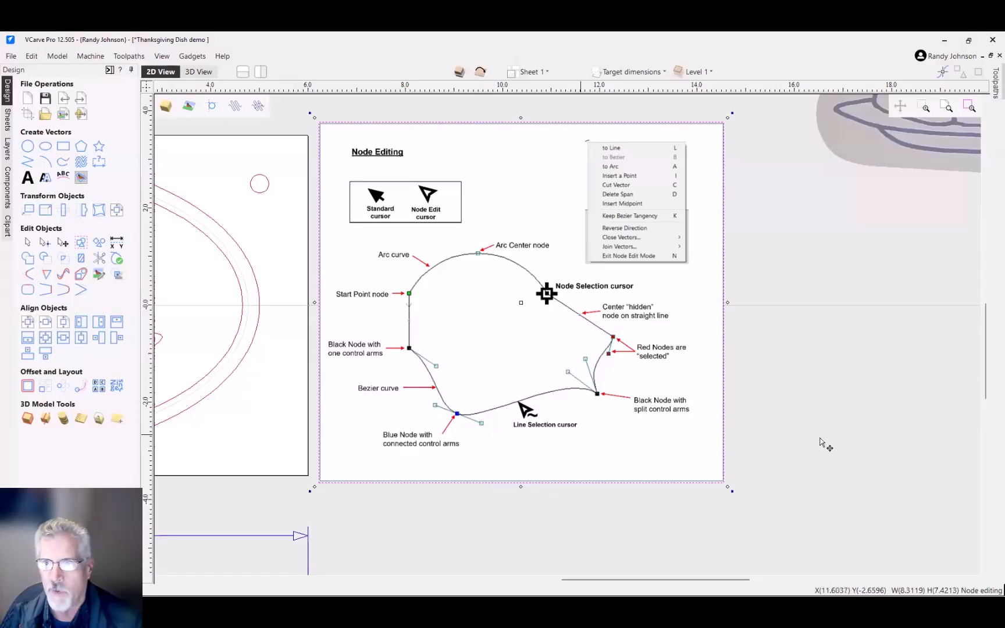
click(900, 456)
scroll(901, 455, down, 1)
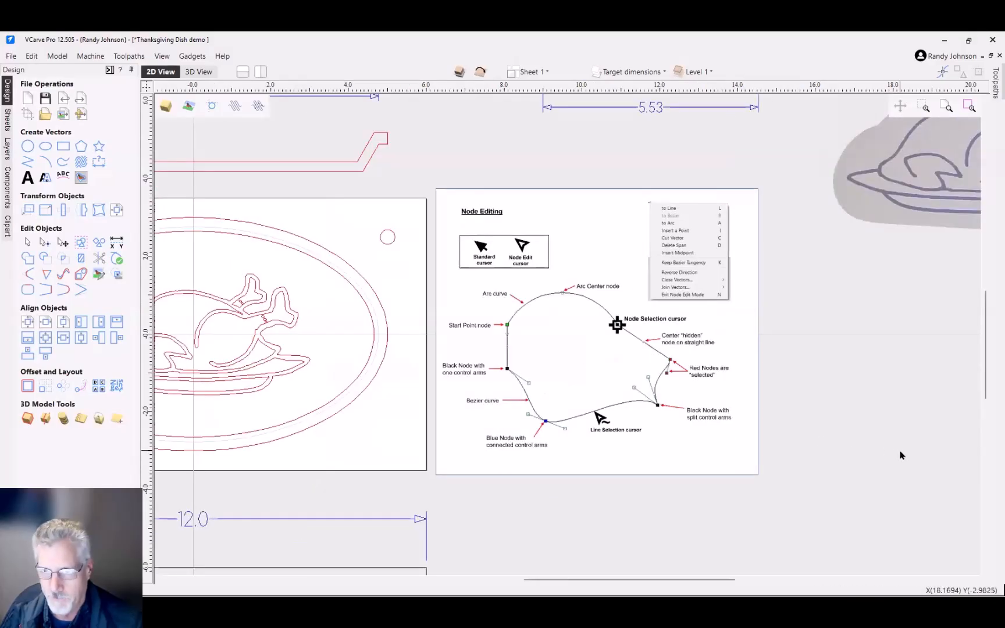
scroll(900, 455, down, 1)
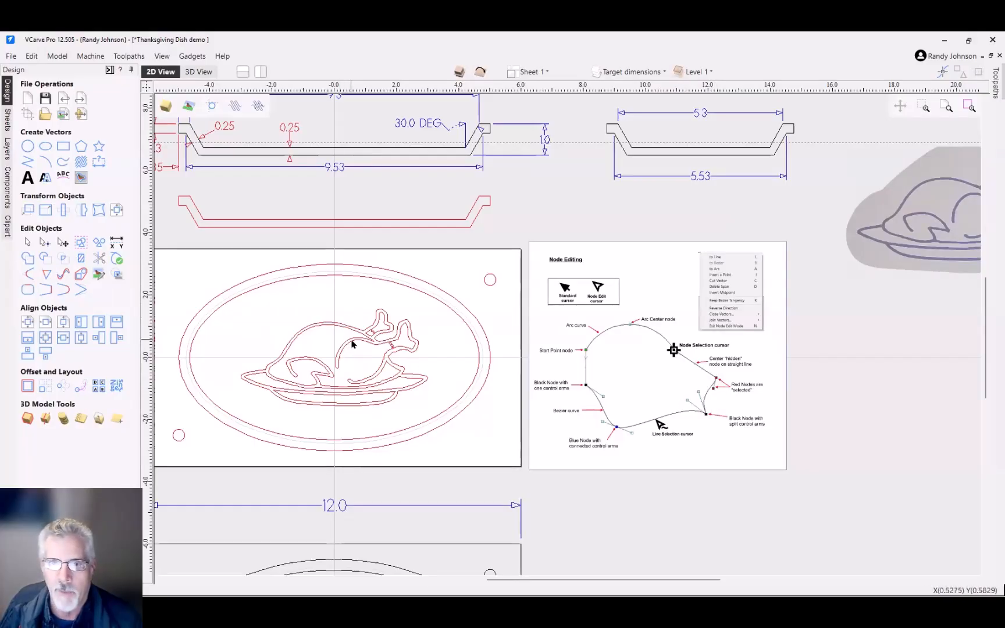
Step: Select all the traced turkey vectors and examine their nodes in Node Edit Mode
scroll(351, 344, down, 1)
scroll(351, 343, up, 2)
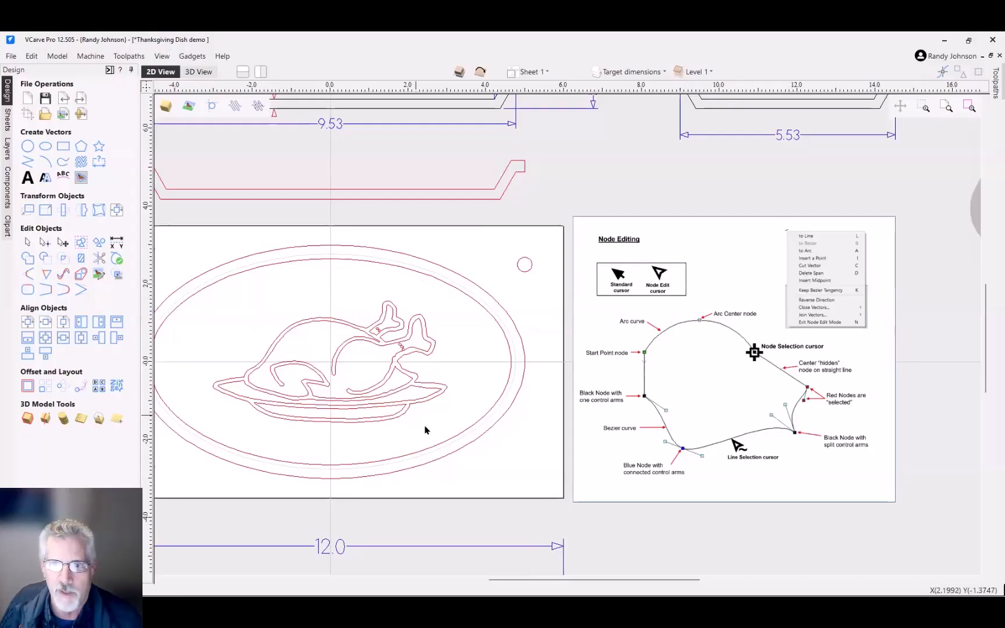
drag(425, 426, 247, 308)
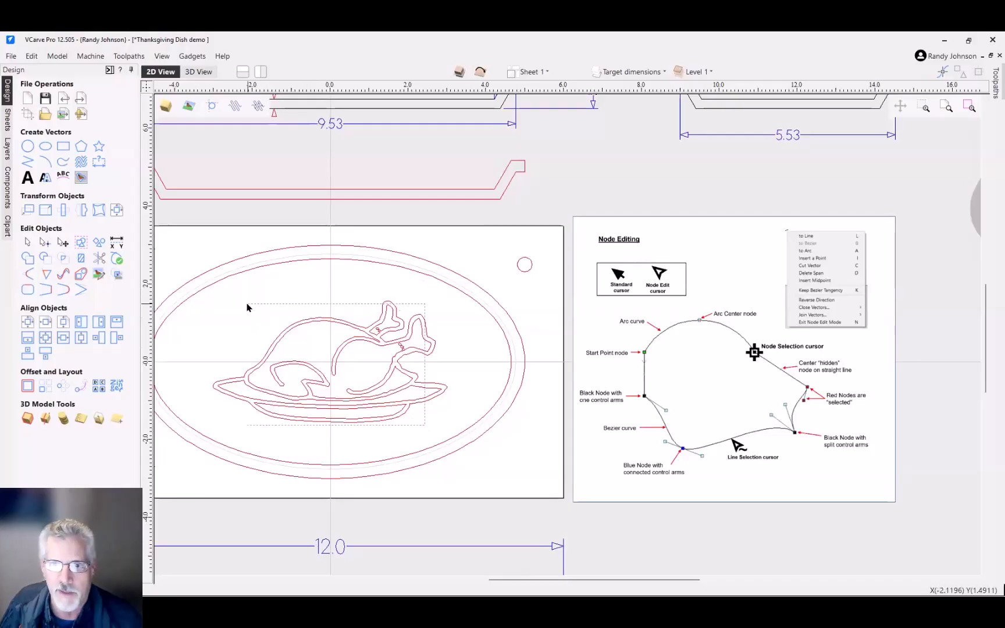
right_click(357, 329)
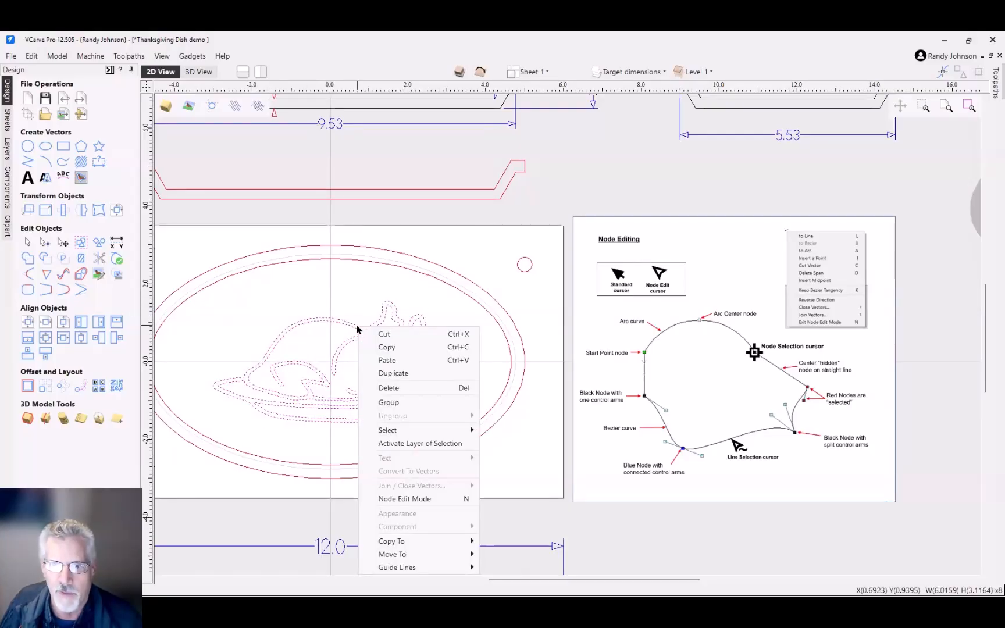
click(410, 500)
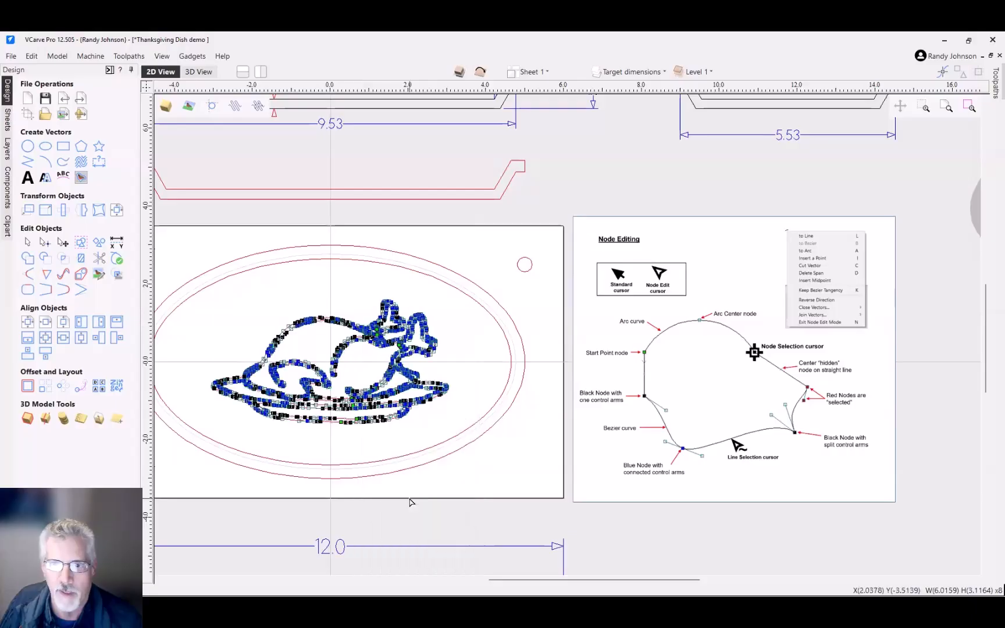
scroll(280, 432, up, 3)
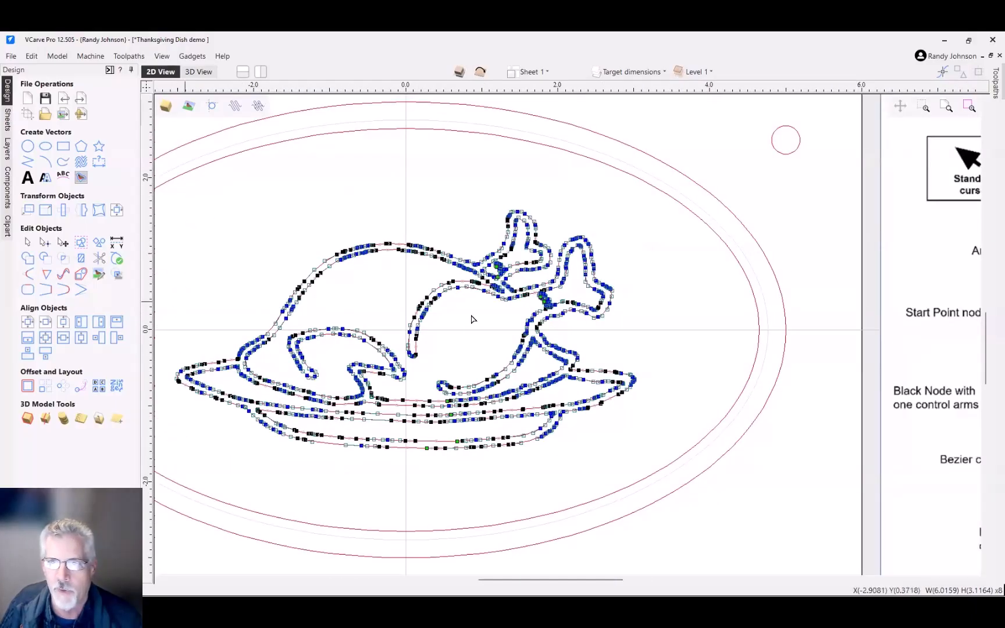
scroll(306, 294, down, 1)
scroll(305, 294, up, 1)
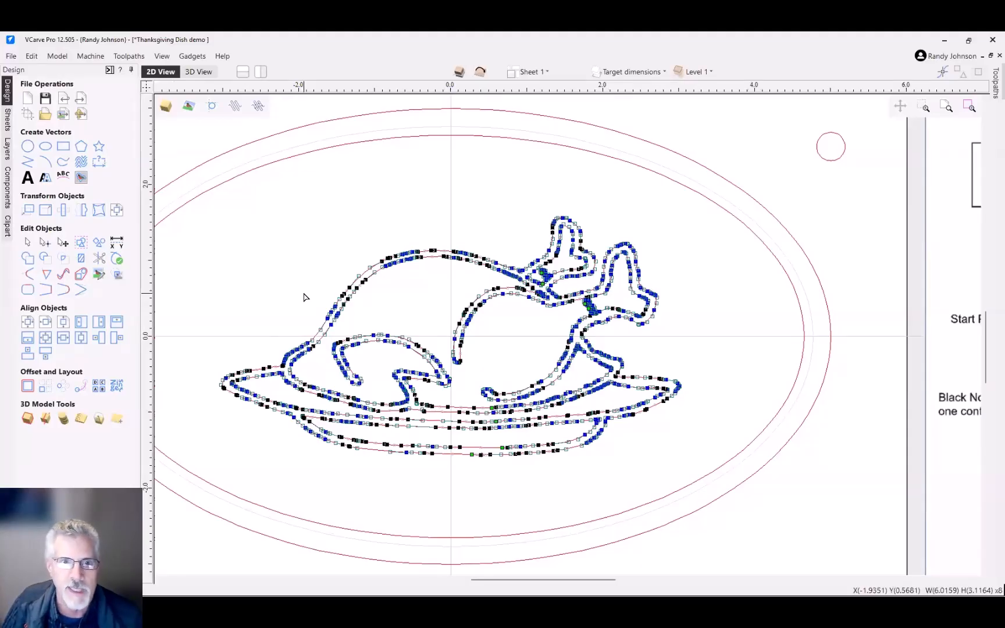
Step: Fit Bezier curves to the turkey vectors with a 0.005 inch tolerance, keeping sharp corners and replacing the selected vectors
click(58, 278)
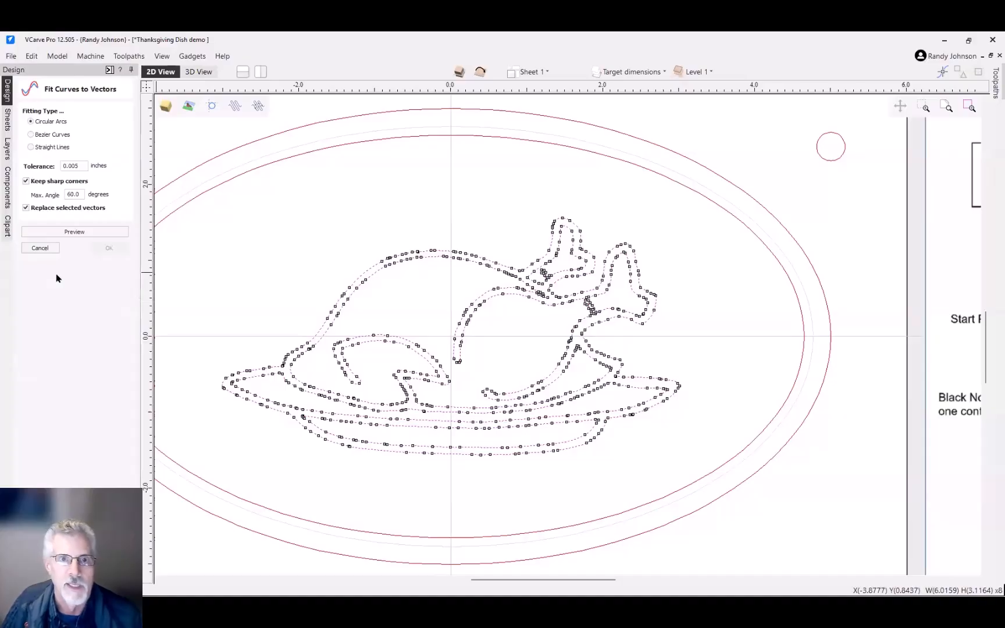
click(32, 135)
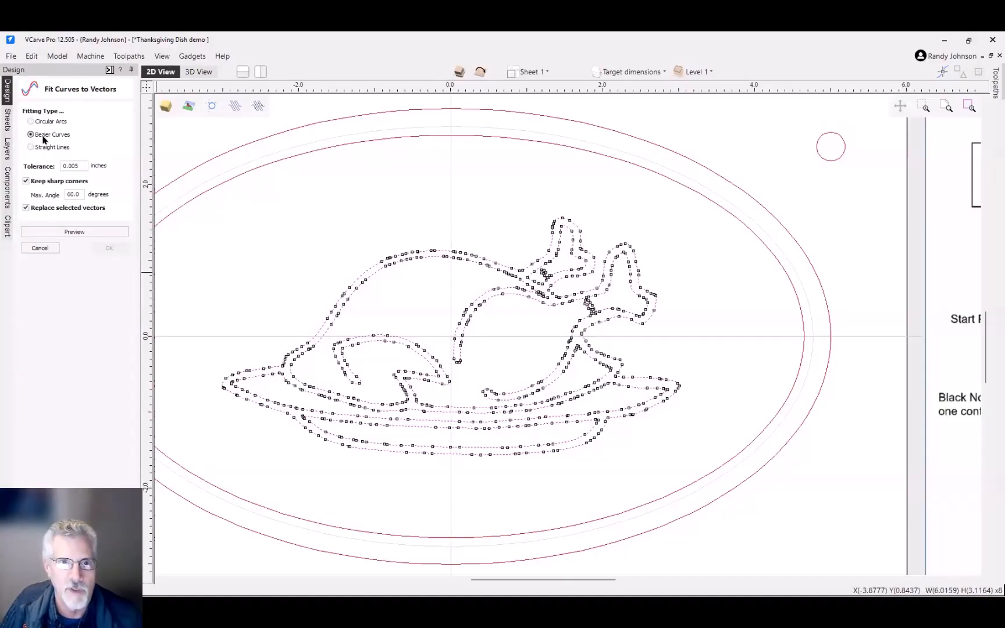
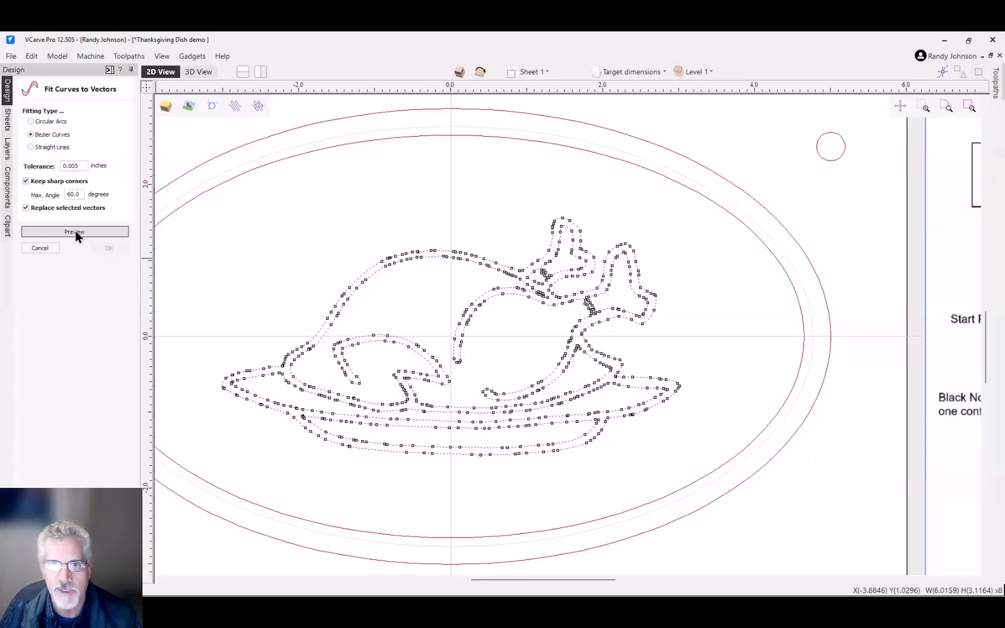
click(76, 232)
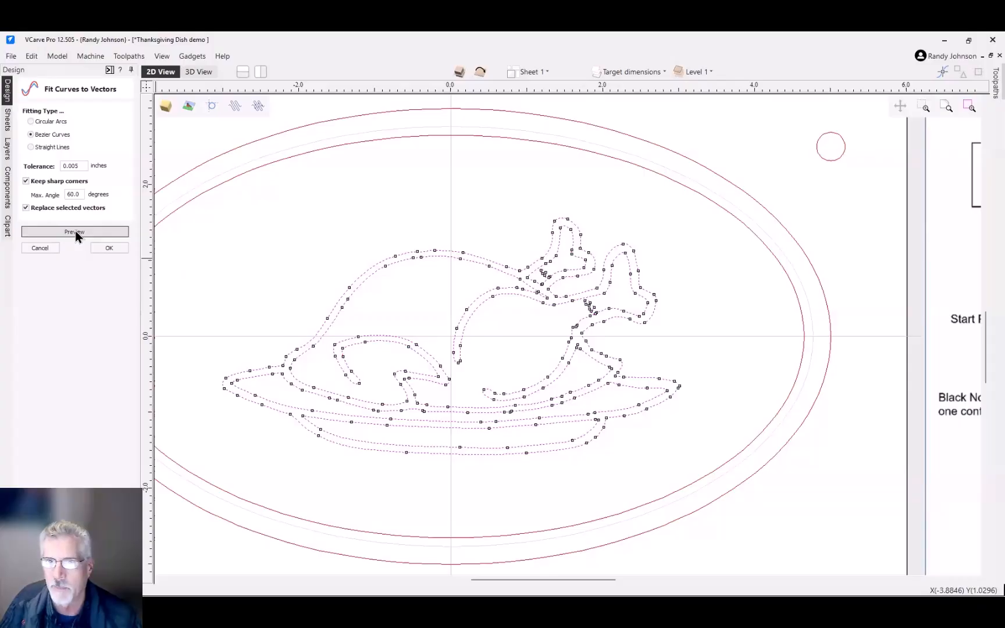
click(109, 246)
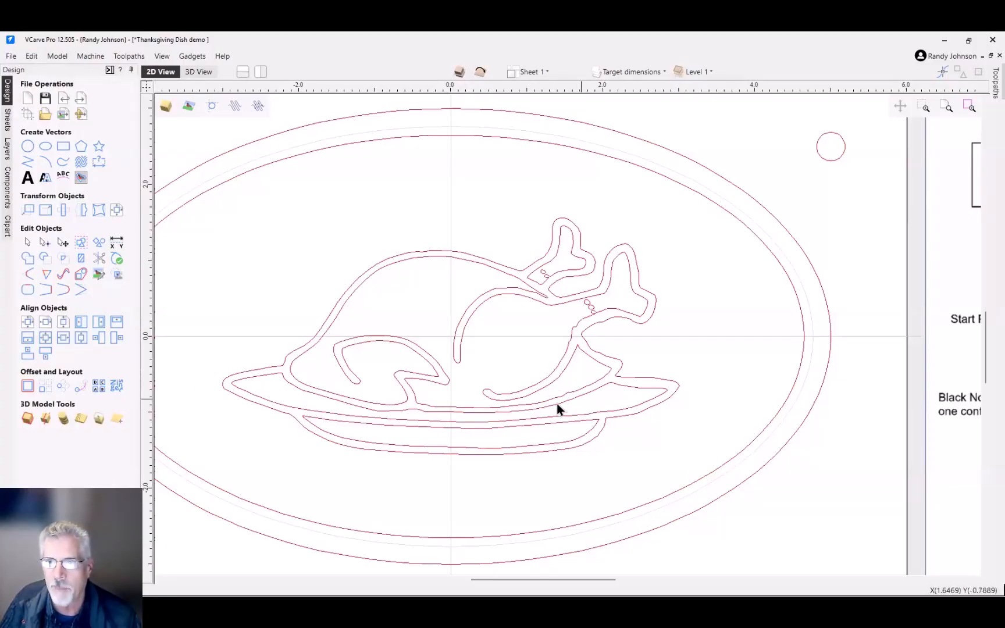
Step: Examine the fitted nodes along the turkey's inner body outline in Node Edit Mode and leave the mode
scroll(560, 400, up, 2)
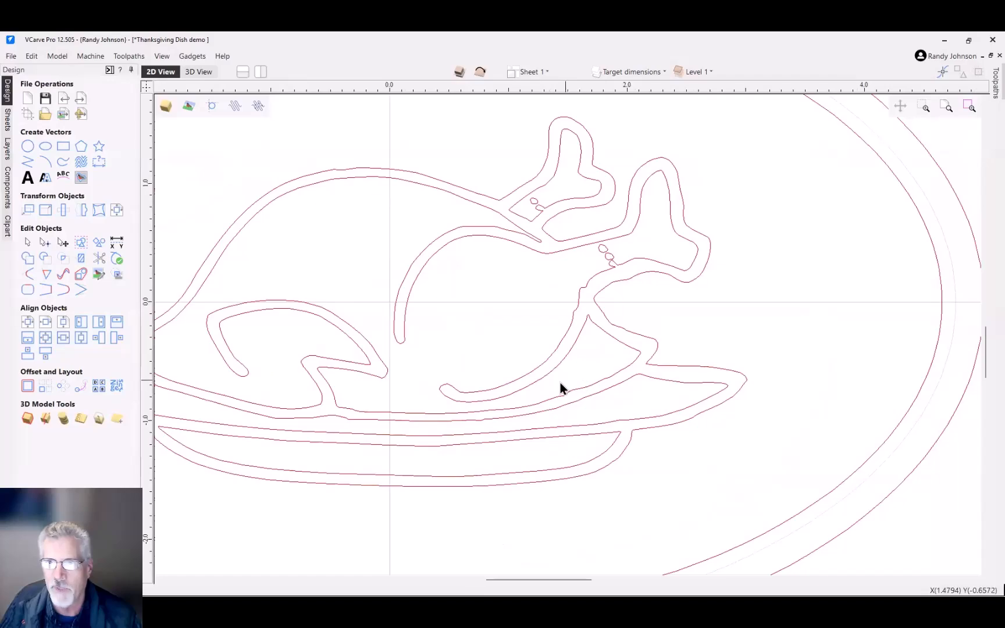
click(571, 329)
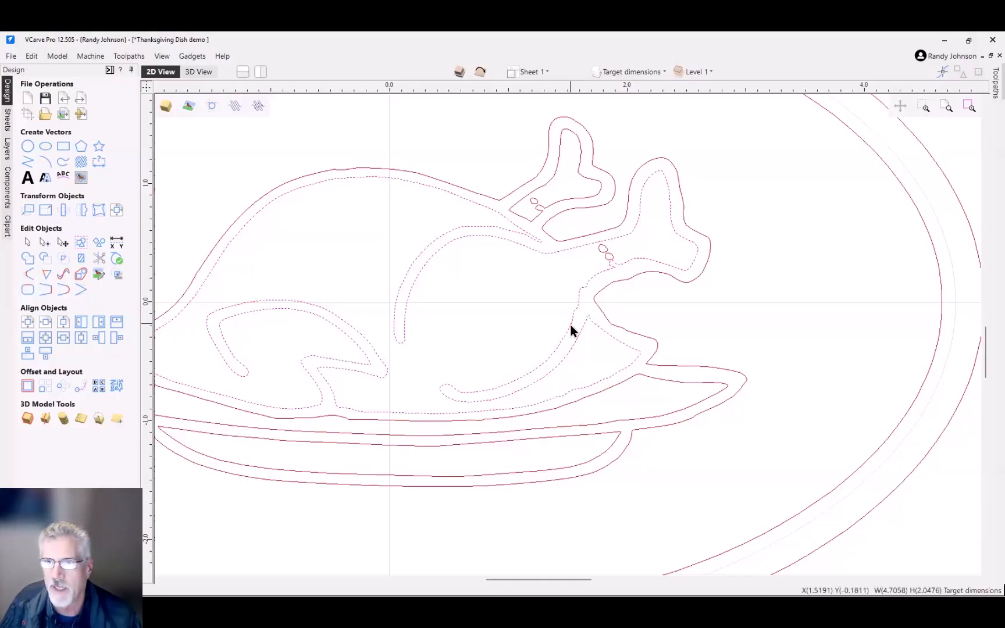
right_click(570, 330)
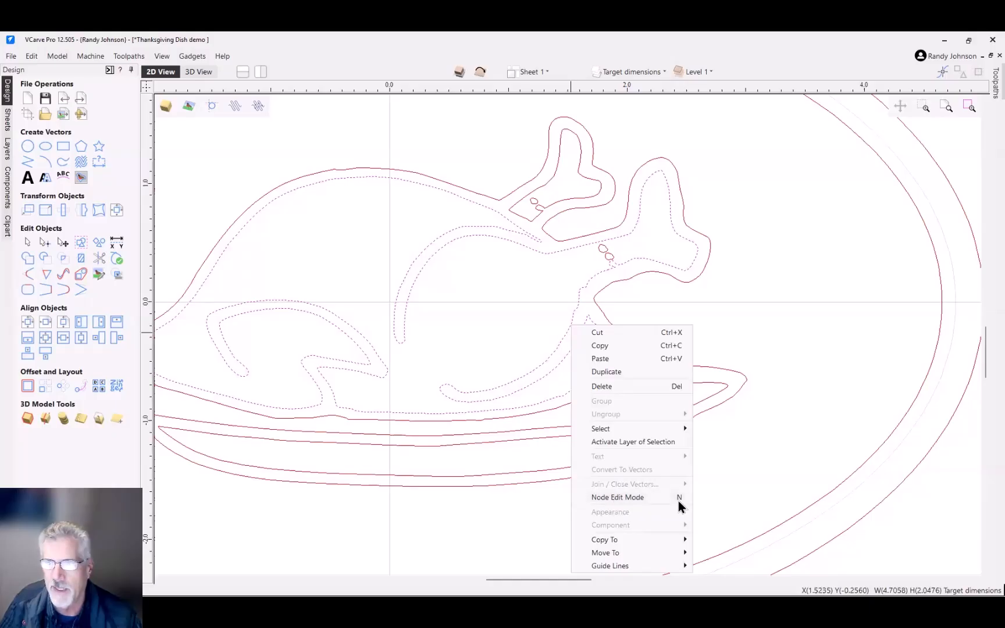
click(639, 498)
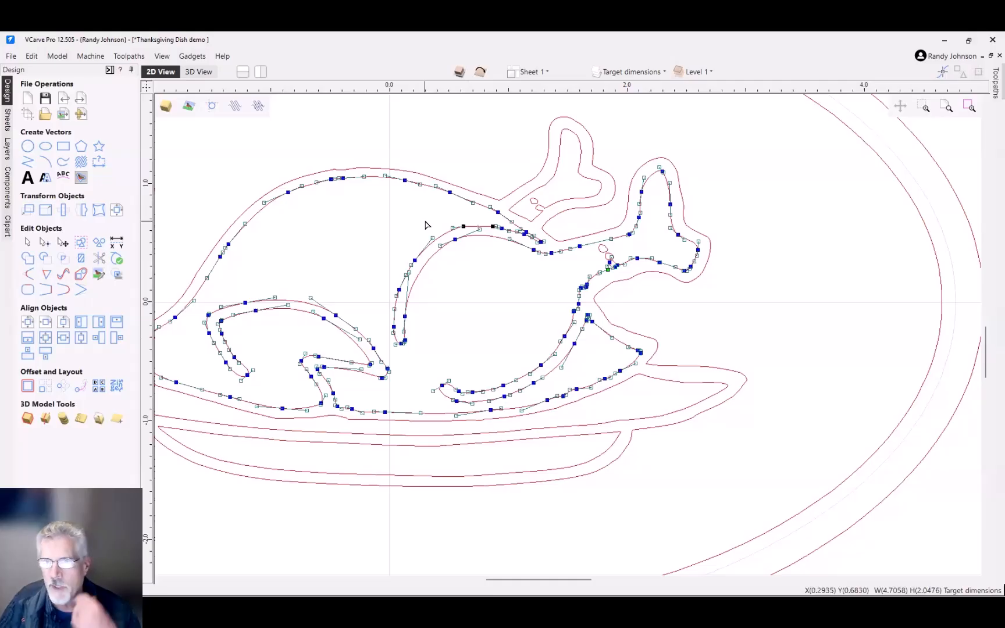
scroll(425, 225, up, 2)
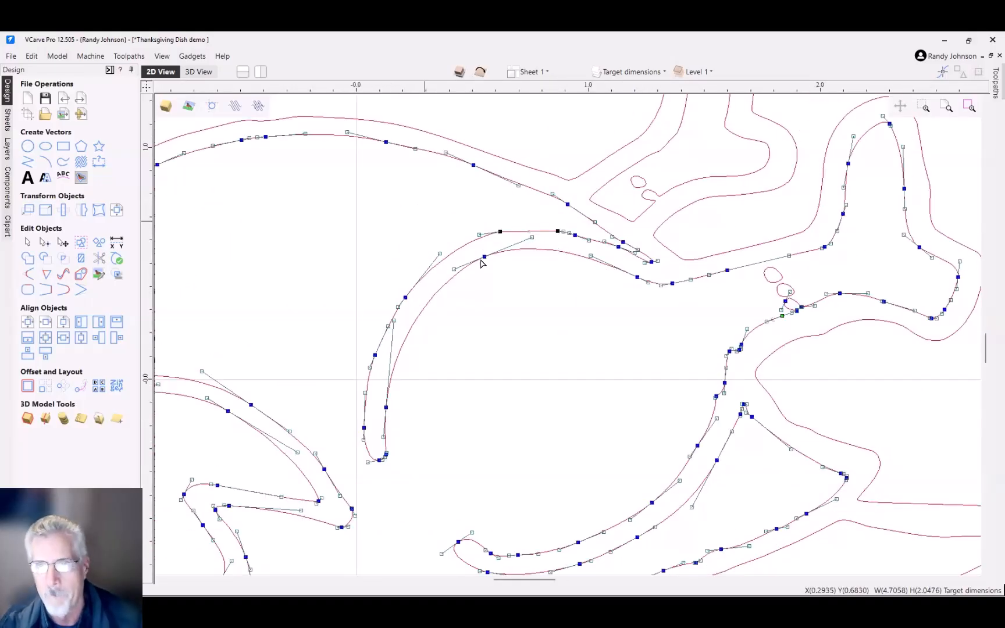
click(518, 316)
scroll(518, 316, down, 2)
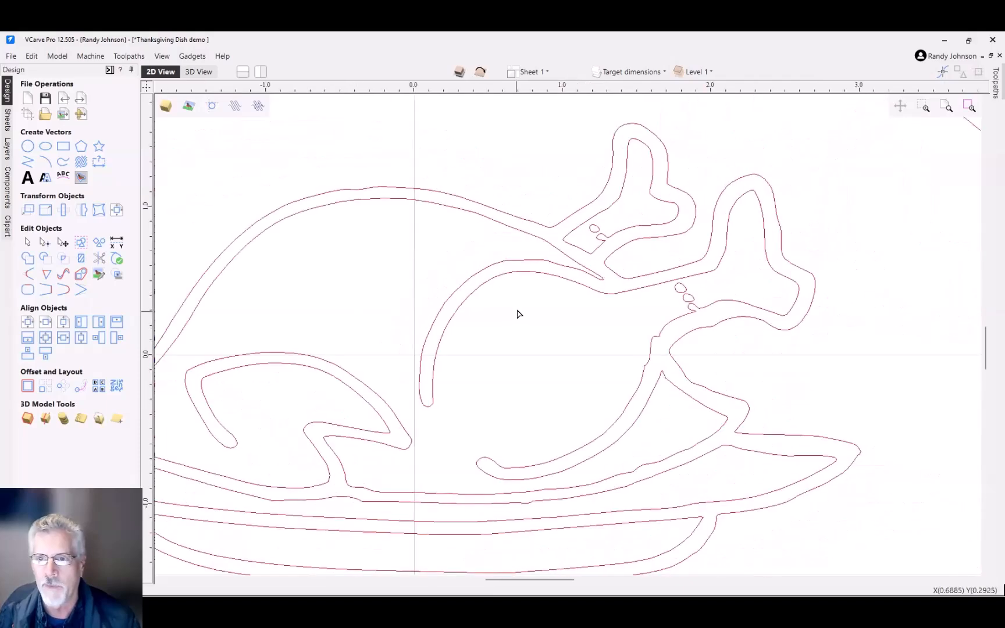
click(523, 284)
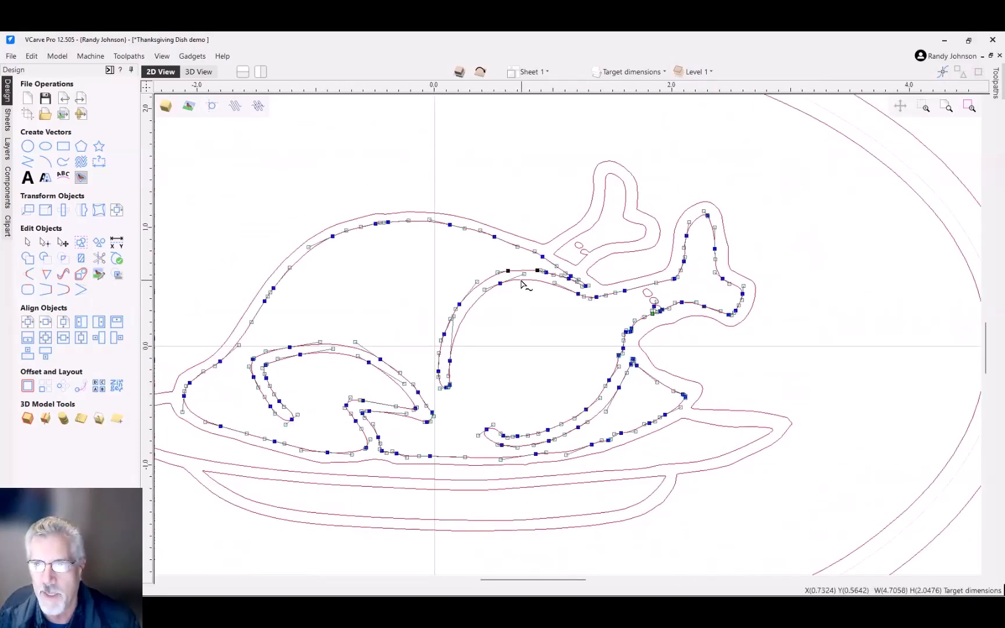
key(n)
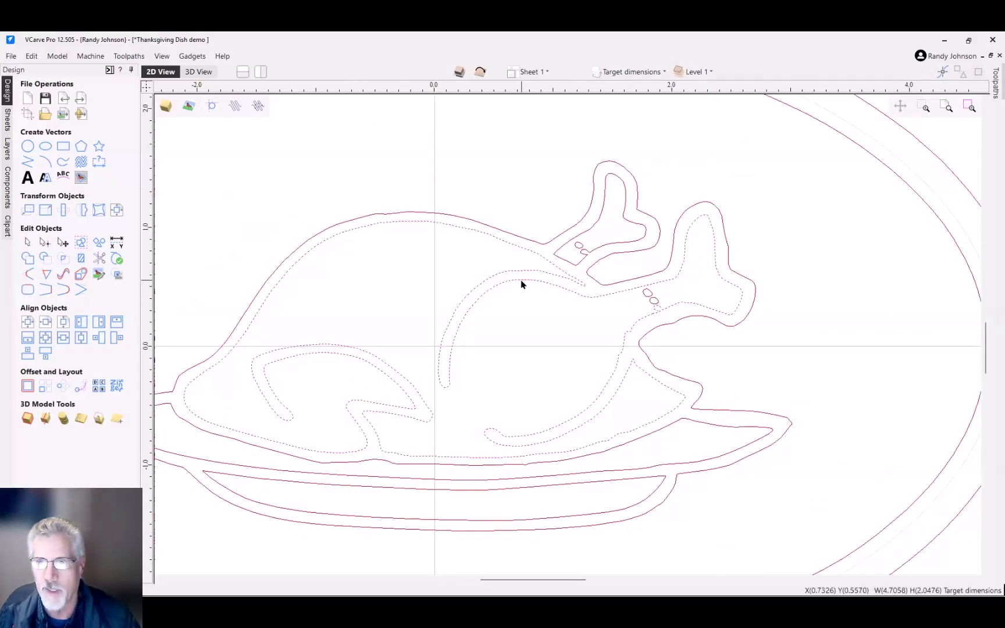
Step: Select all the turkey vectors and copy them to a new visible, active layer named Original with a bright green drawing colour
scroll(521, 284, down, 4)
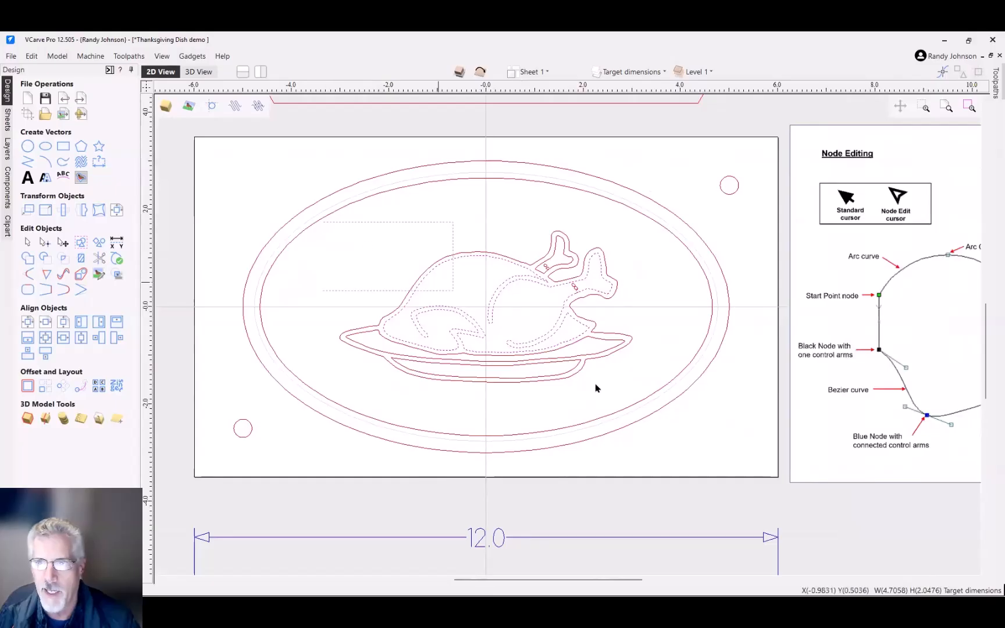
shift+click(552, 362)
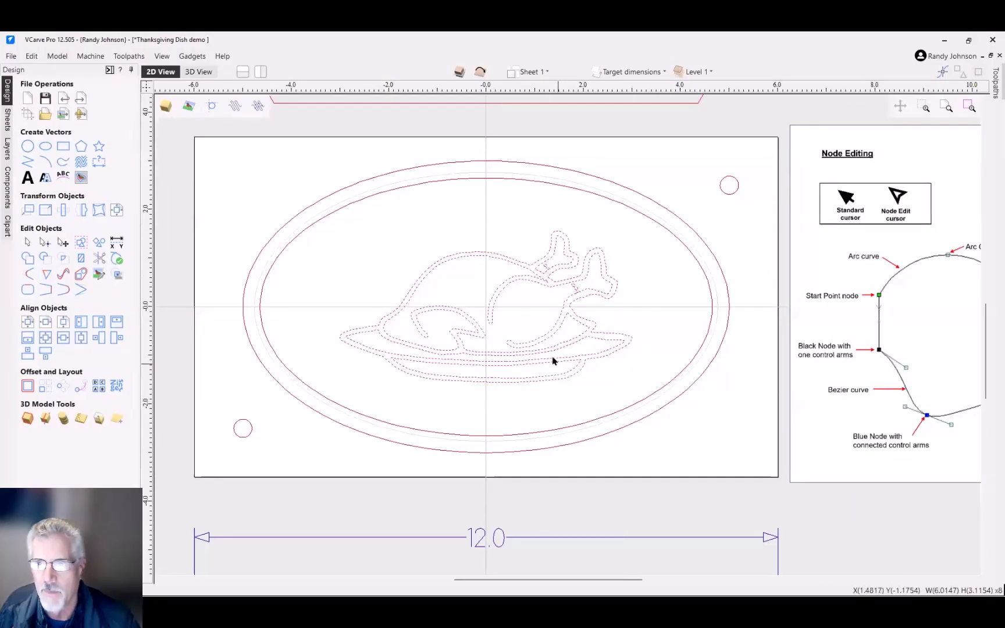
right_click(553, 362)
mouse_move(640, 324)
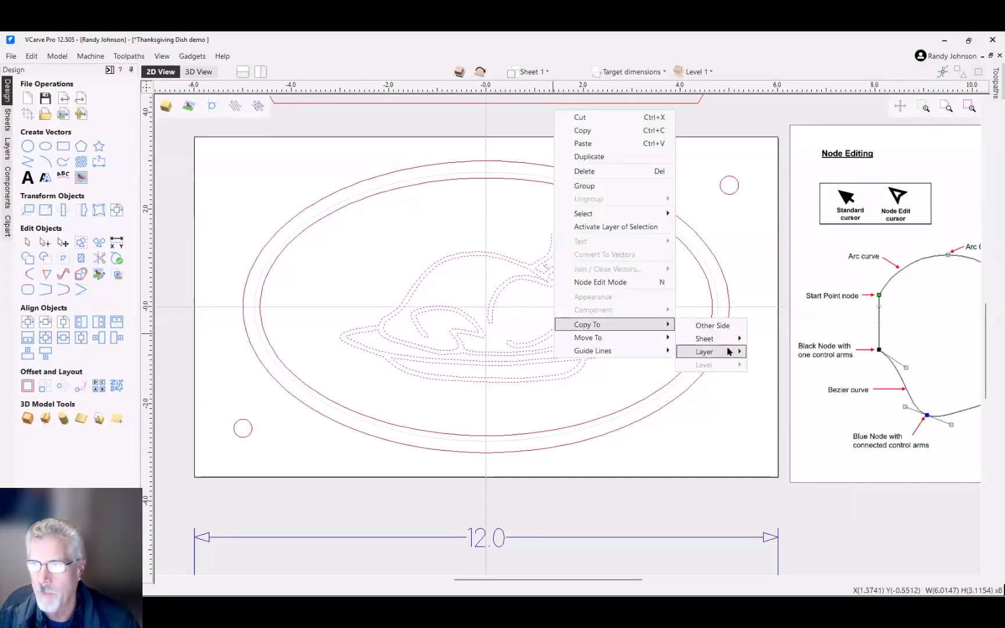
mouse_move(728, 352)
click(789, 461)
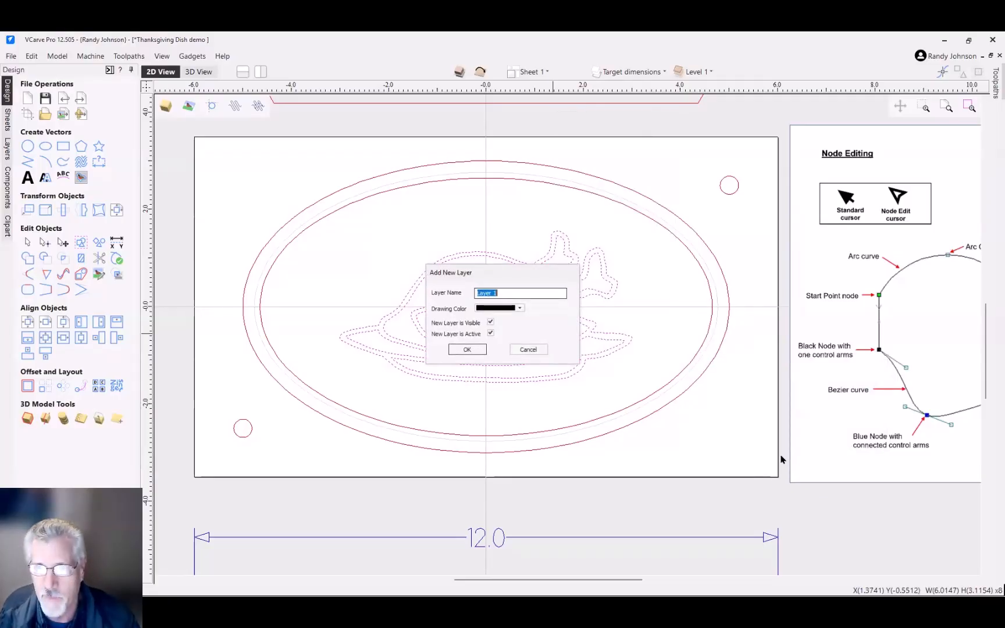
text(On)
text(ginal)
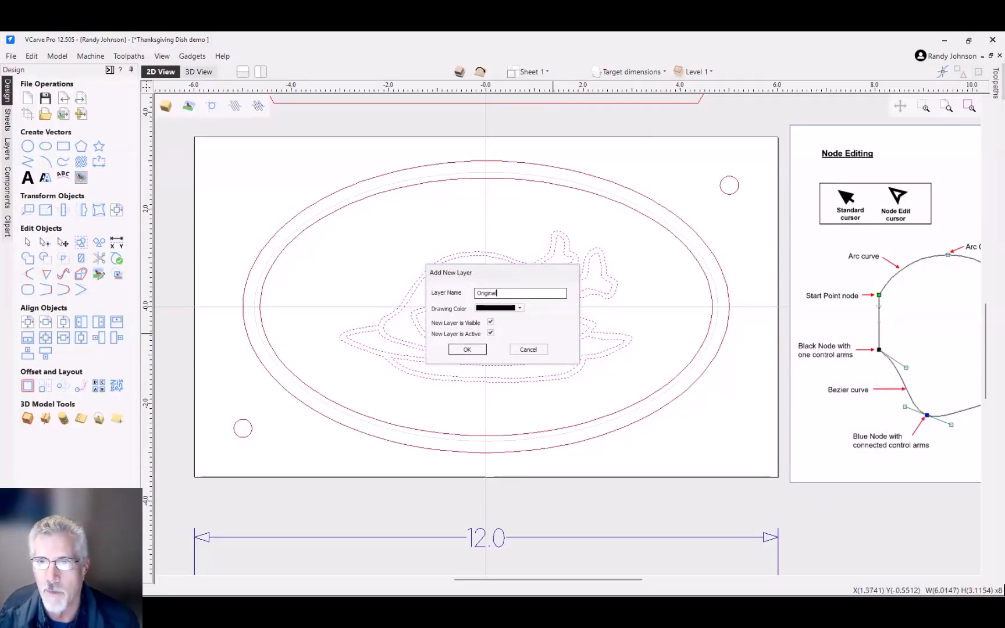
click(519, 309)
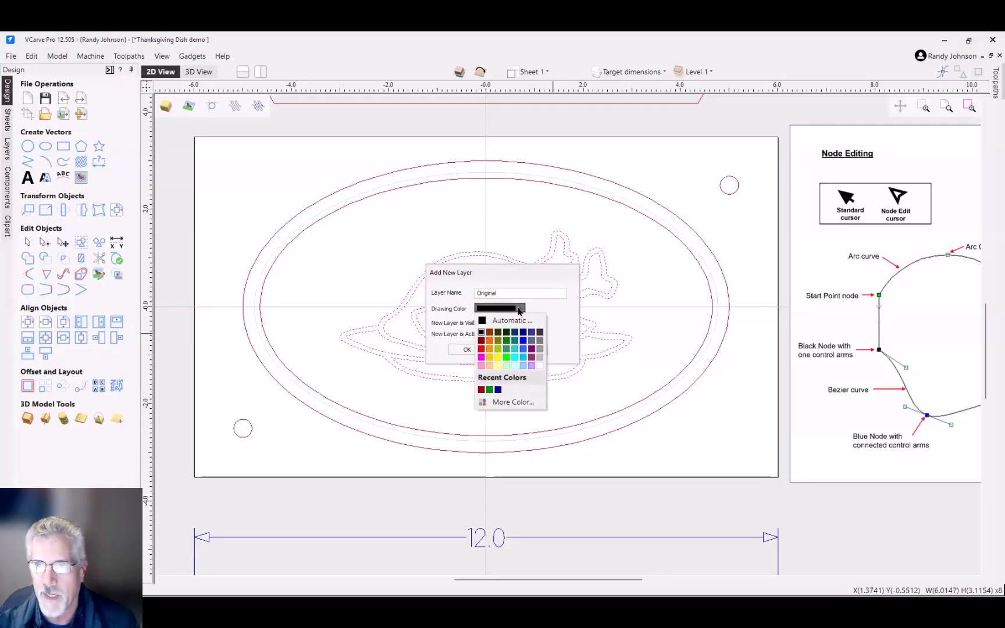
click(506, 358)
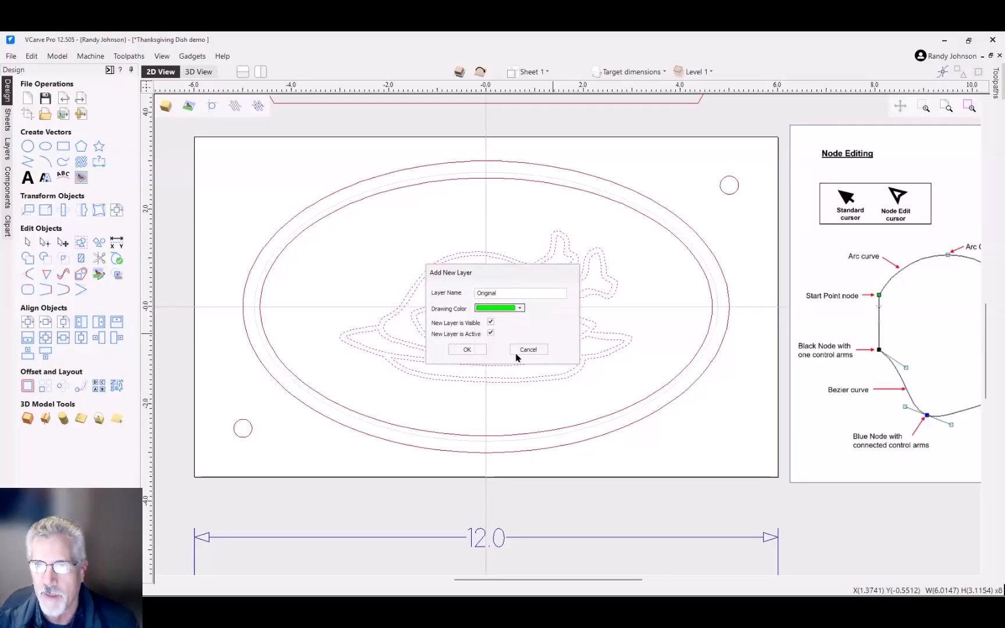
click(467, 350)
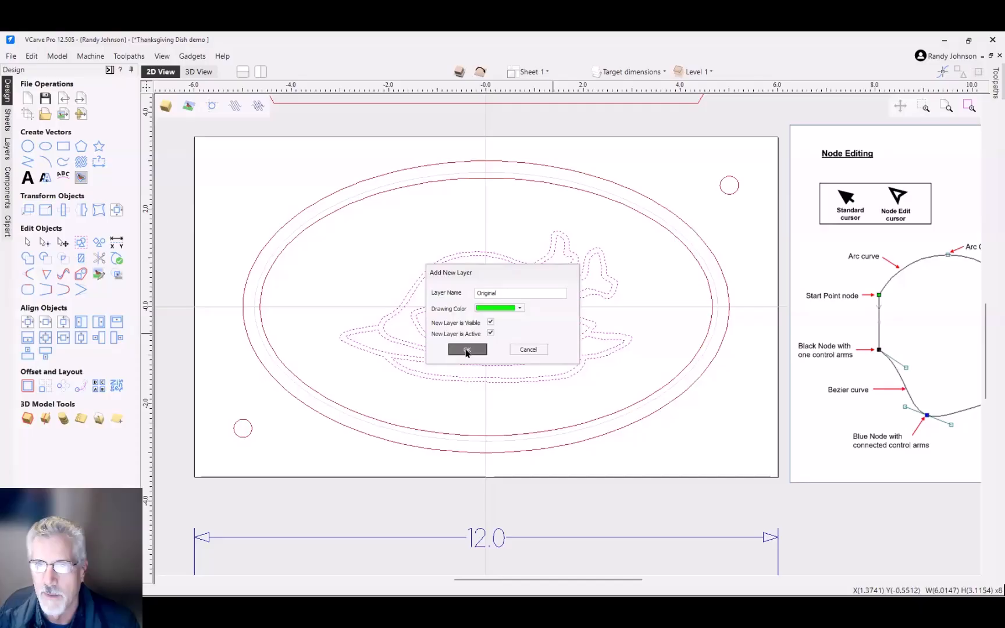
Step: Deselect the turkey vectors and hide the Original layer
click(357, 289)
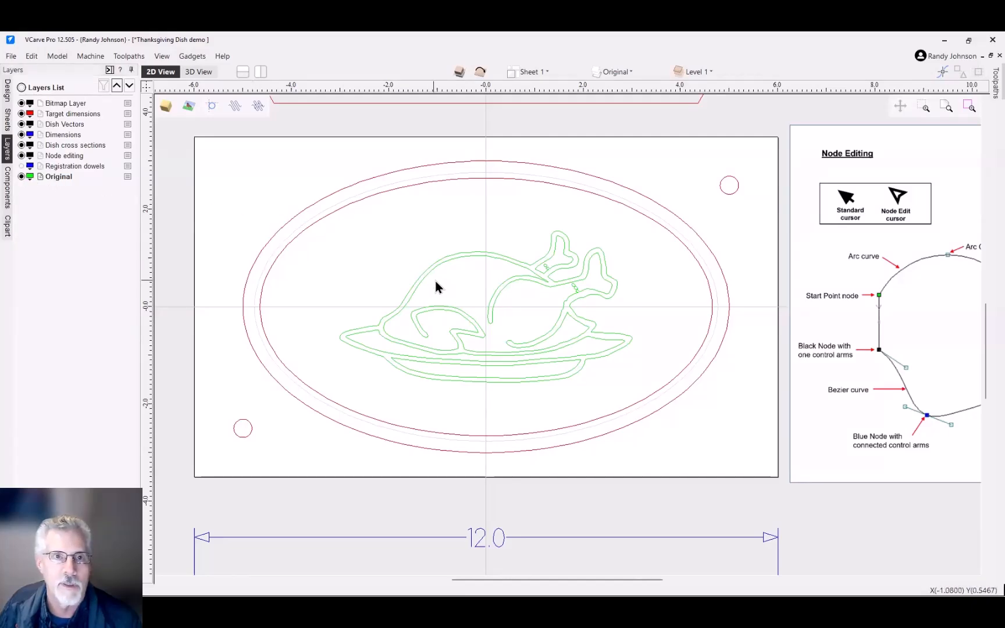
scroll(437, 281, down, 1)
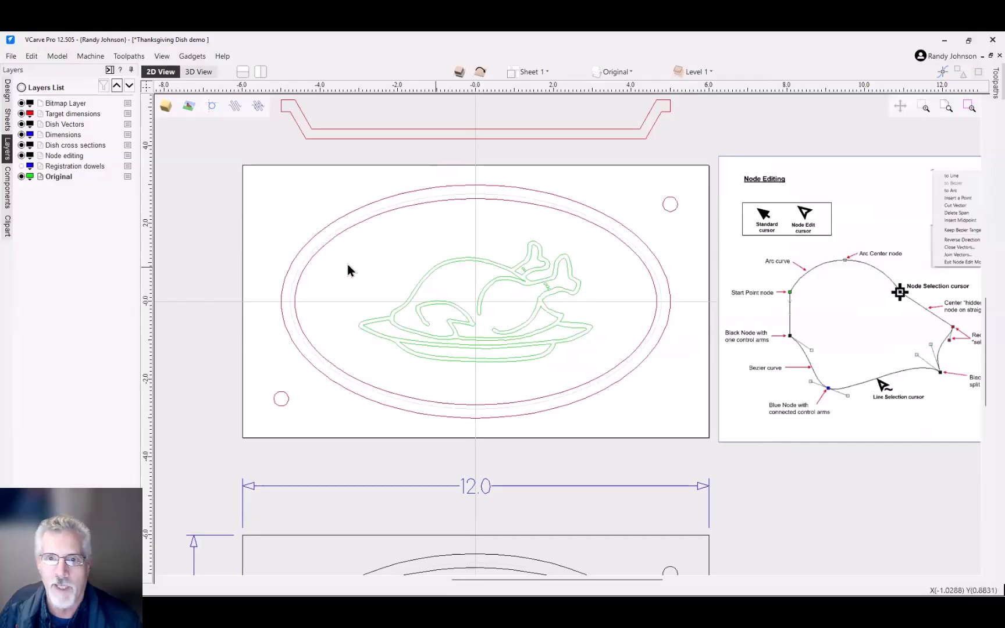
click(21, 175)
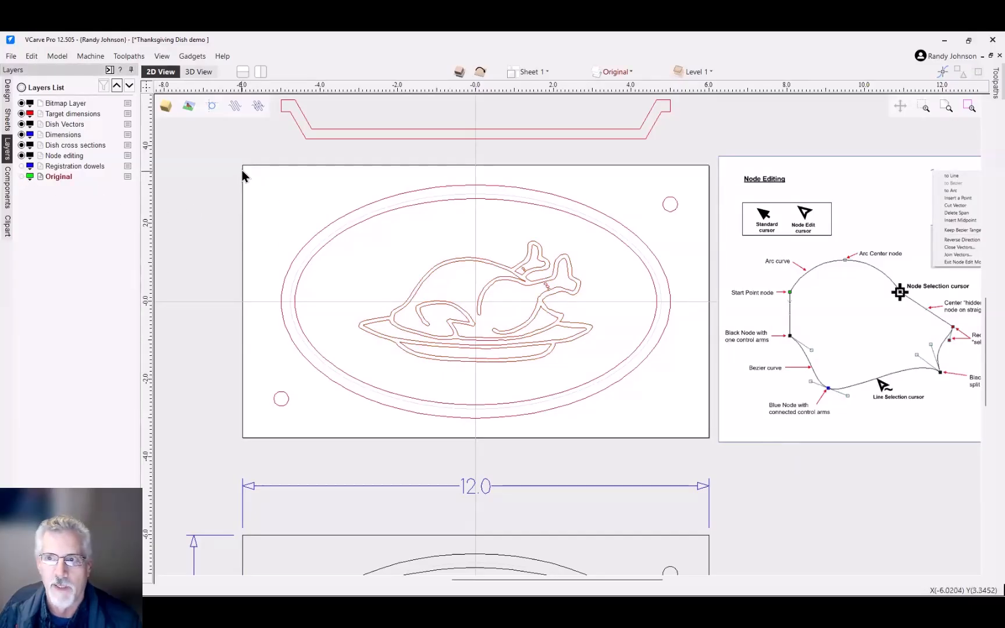
Step: Select all the dish, dowel-hole and turkey vectors on the blank and move them to the Dish Vectors layer
mouse_move(205, 141)
mouse_down()
mouse_move(395, 317)
mouse_move(613, 433)
mouse_move(714, 447)
mouse_up()
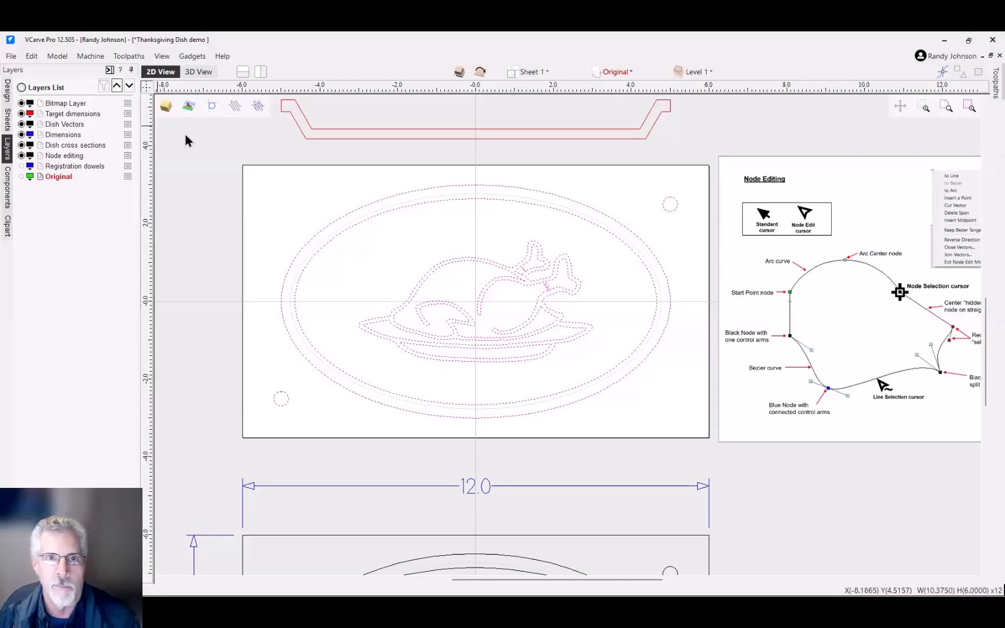
right_click(465, 198)
mouse_move(541, 426)
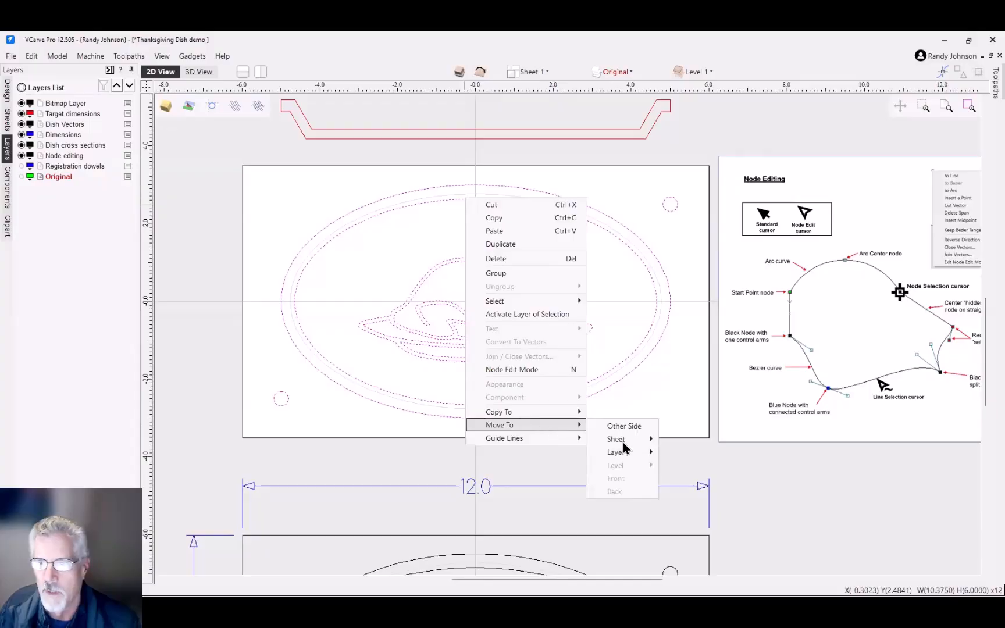
mouse_move(631, 453)
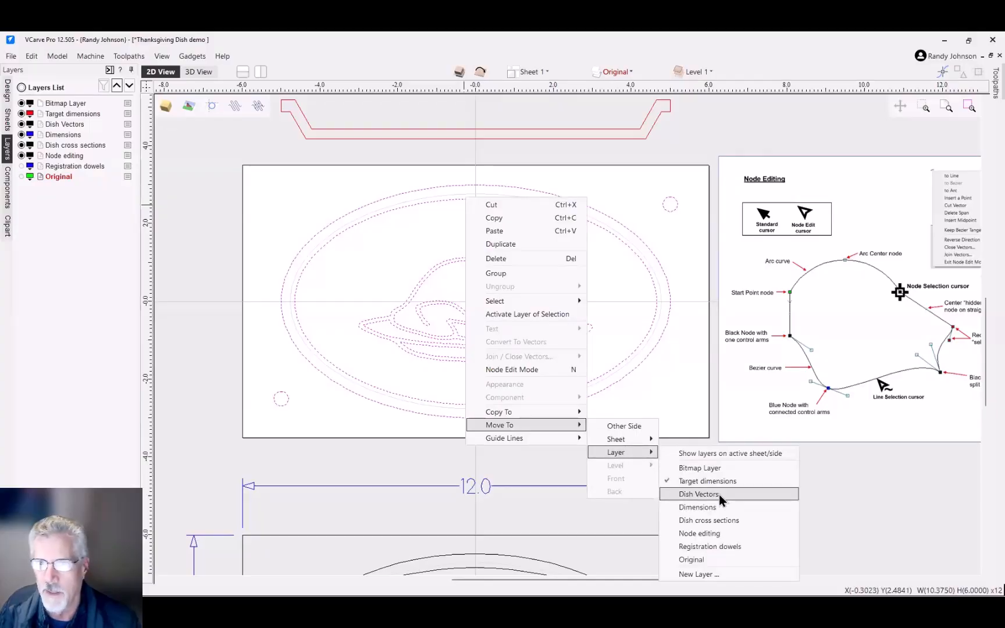
click(720, 495)
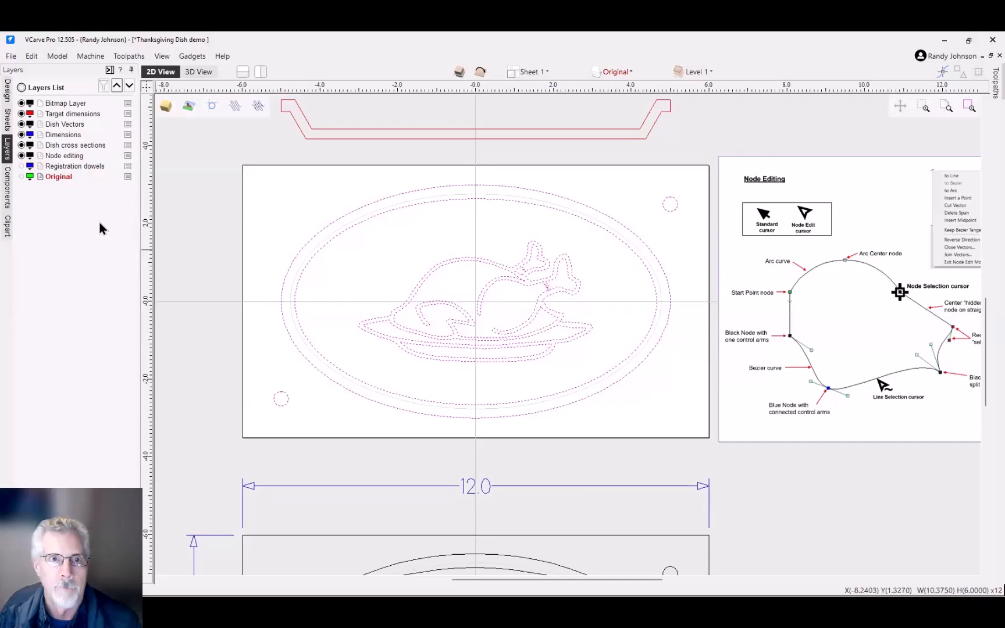
Step: Show the Original layer and reorder it directly above the Dish Vectors layer in the layer list, keeping both layers visible
click(22, 176)
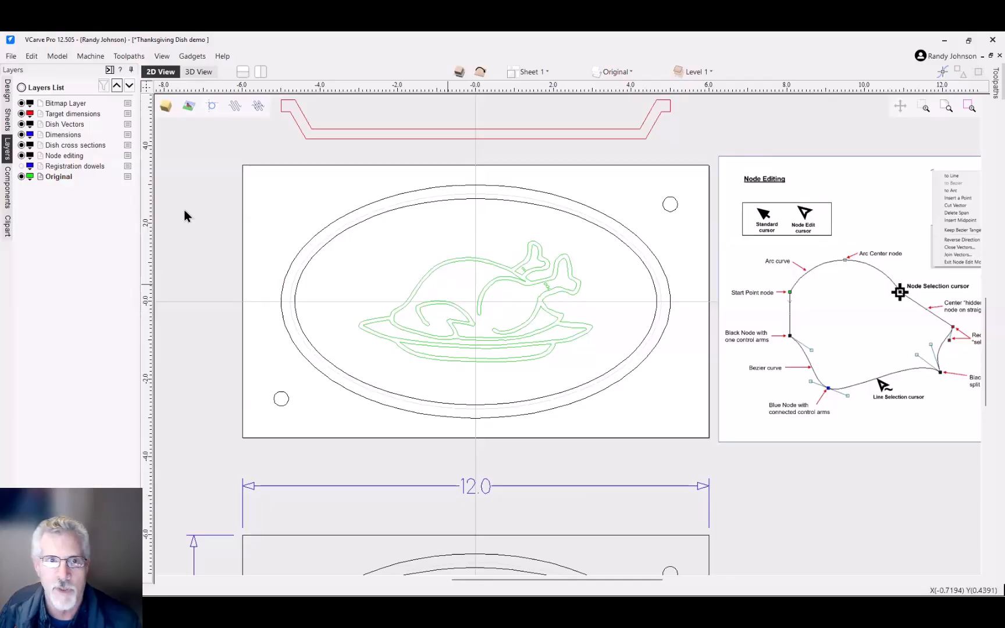
click(22, 177)
click(21, 177)
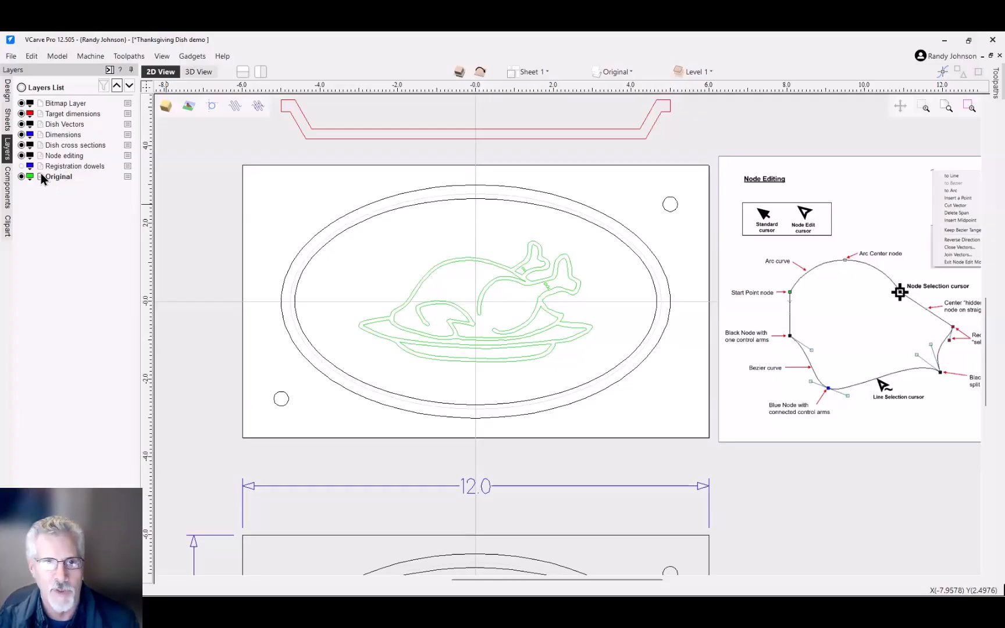
click(116, 85)
click(116, 86)
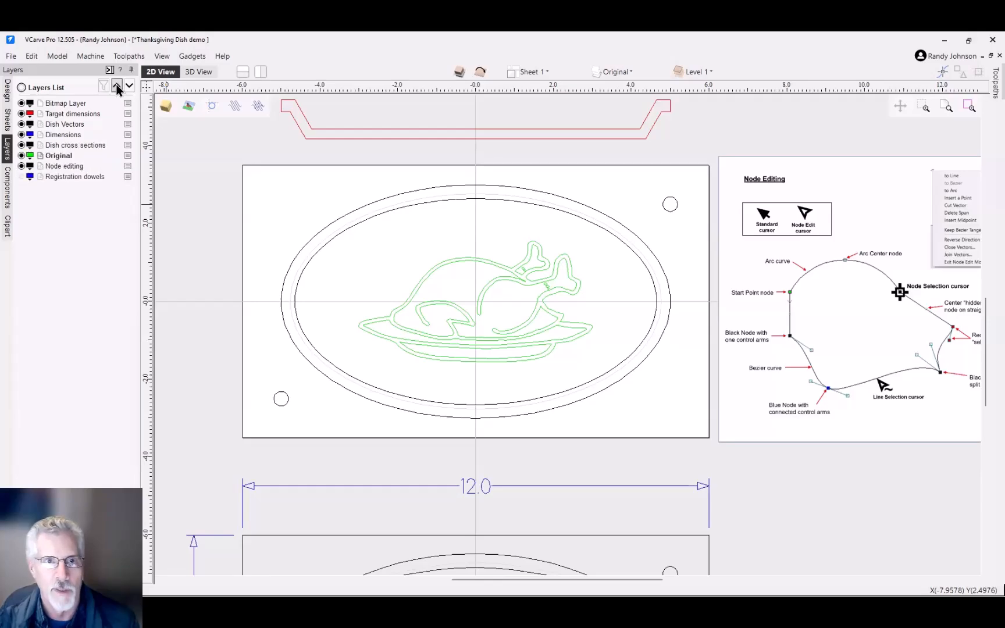
click(117, 85)
click(116, 86)
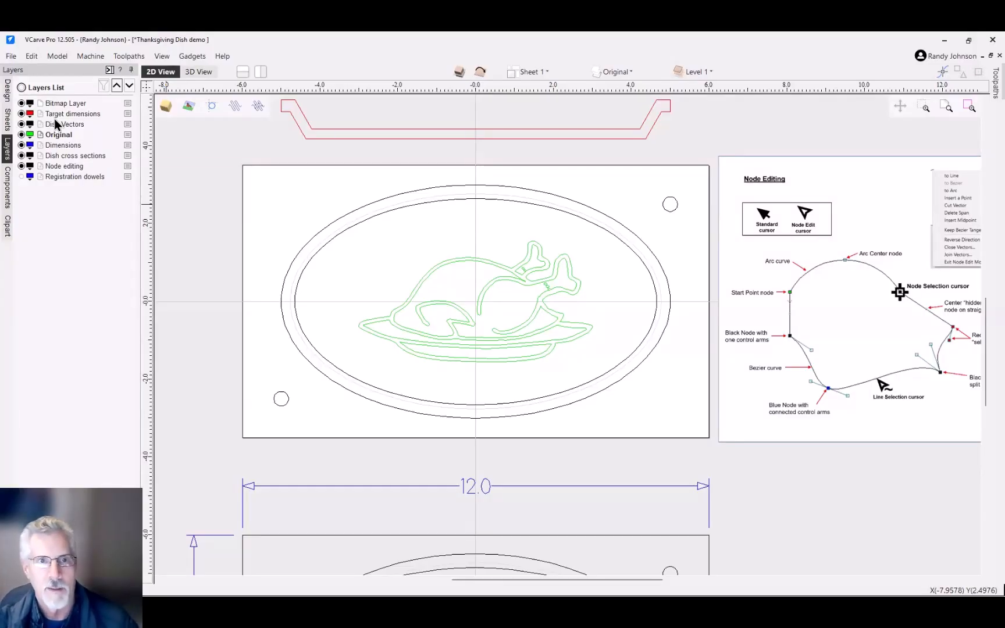
click(116, 85)
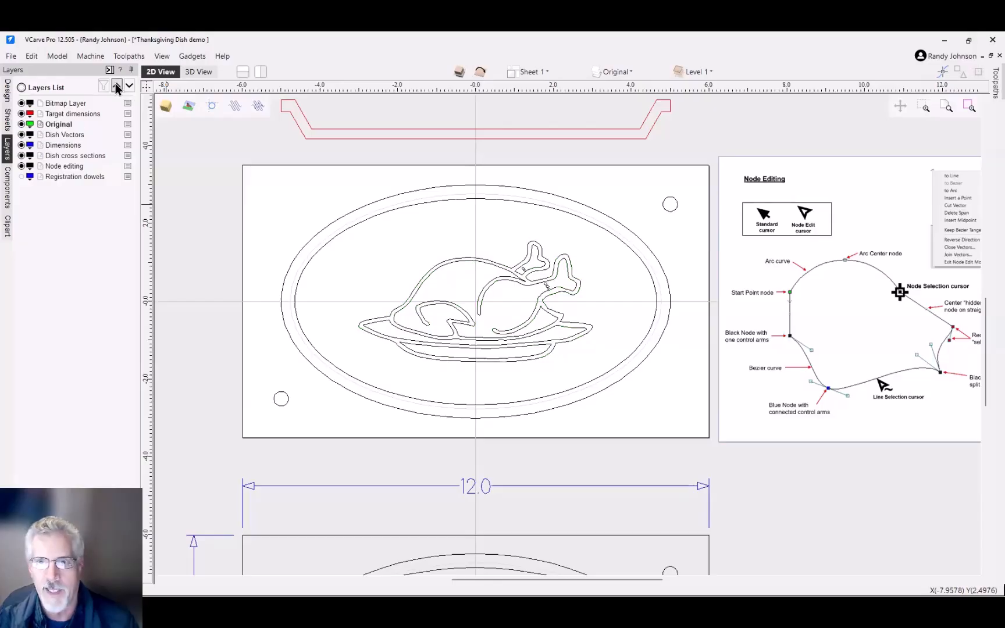
click(21, 135)
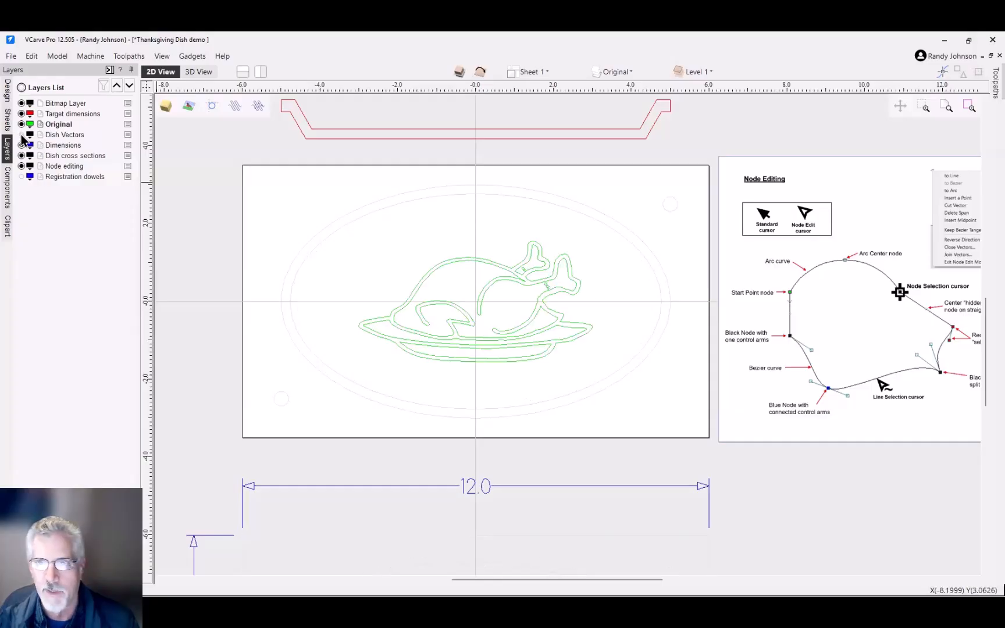
click(21, 135)
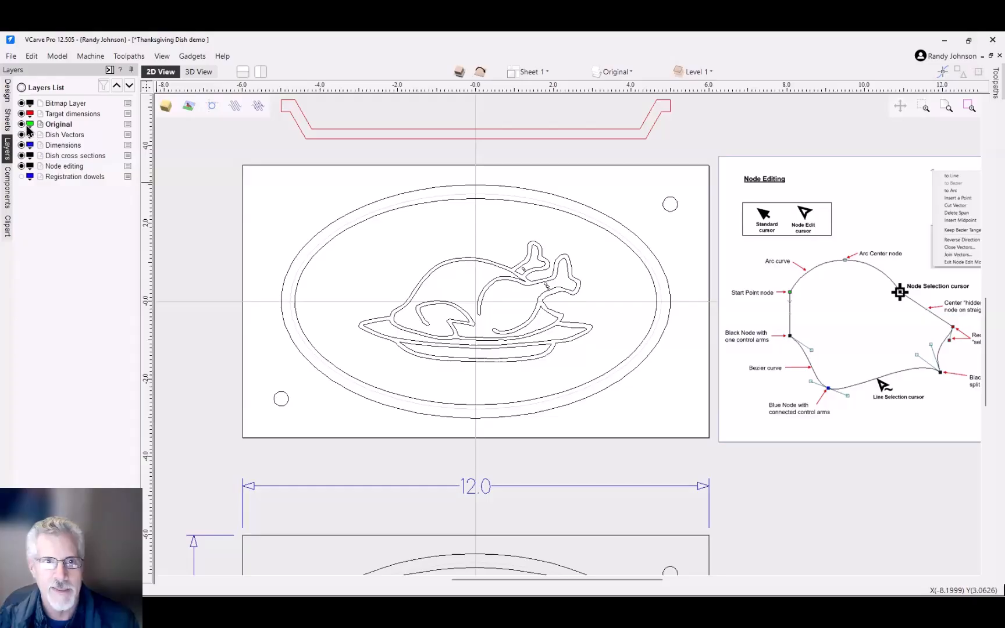
Step: Lock the Original layer and make Dish Vectors the active layer
click(128, 125)
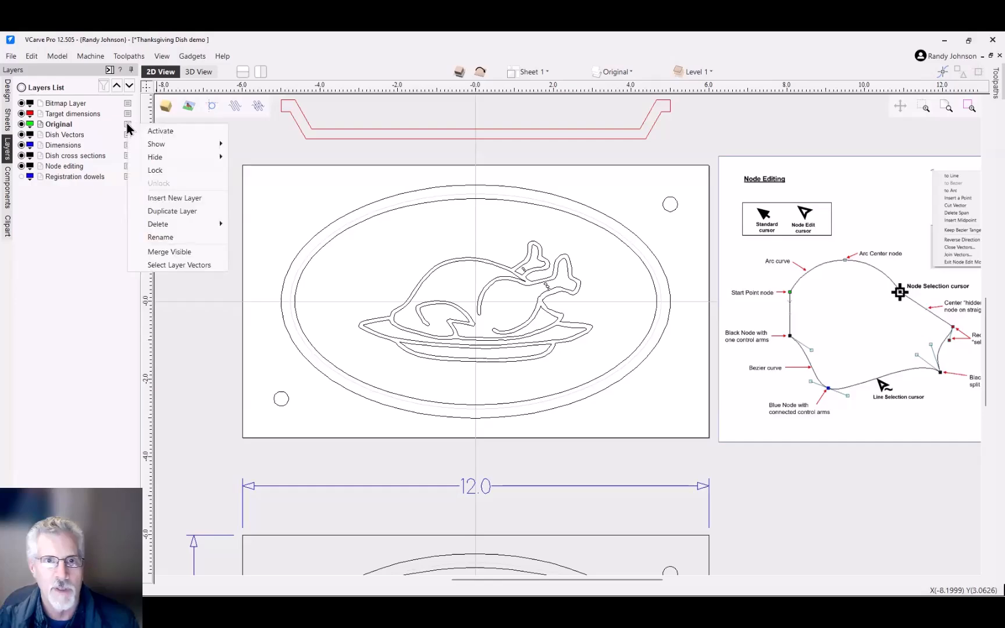
click(157, 170)
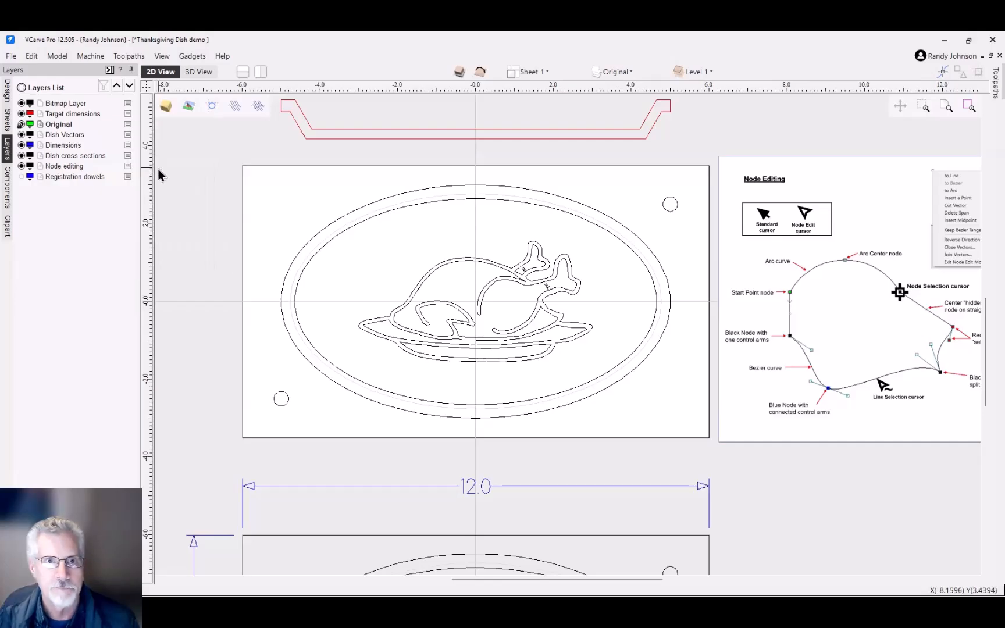
click(53, 135)
Step: Select the turkey's inner body outline and enter Node Edit Mode, cancelling any displacement of the outline
click(7, 90)
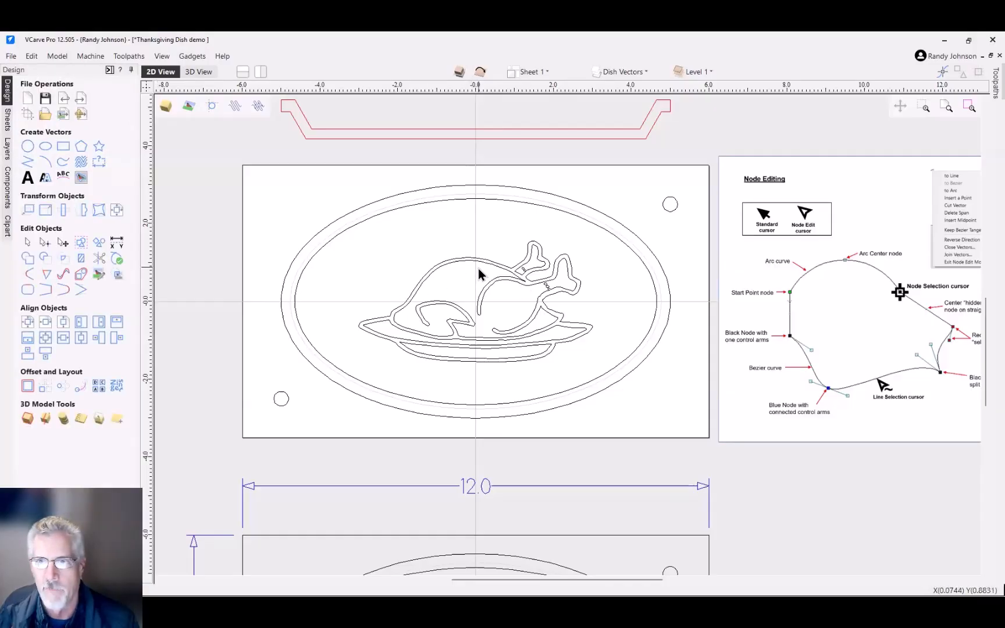
scroll(547, 330, up, 5)
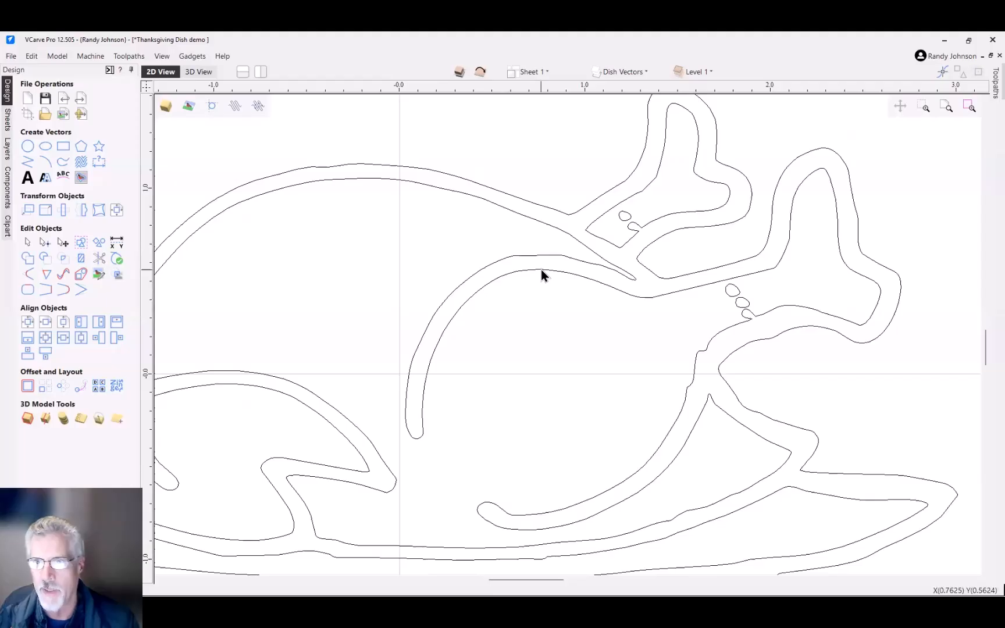
click(541, 269)
scroll(540, 268, up, 3)
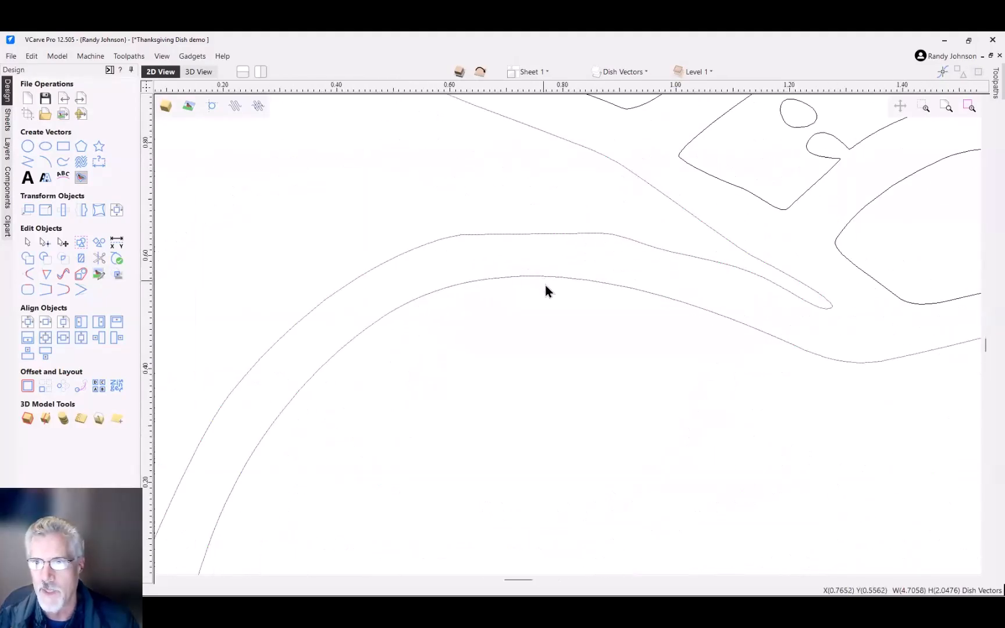
click(544, 289)
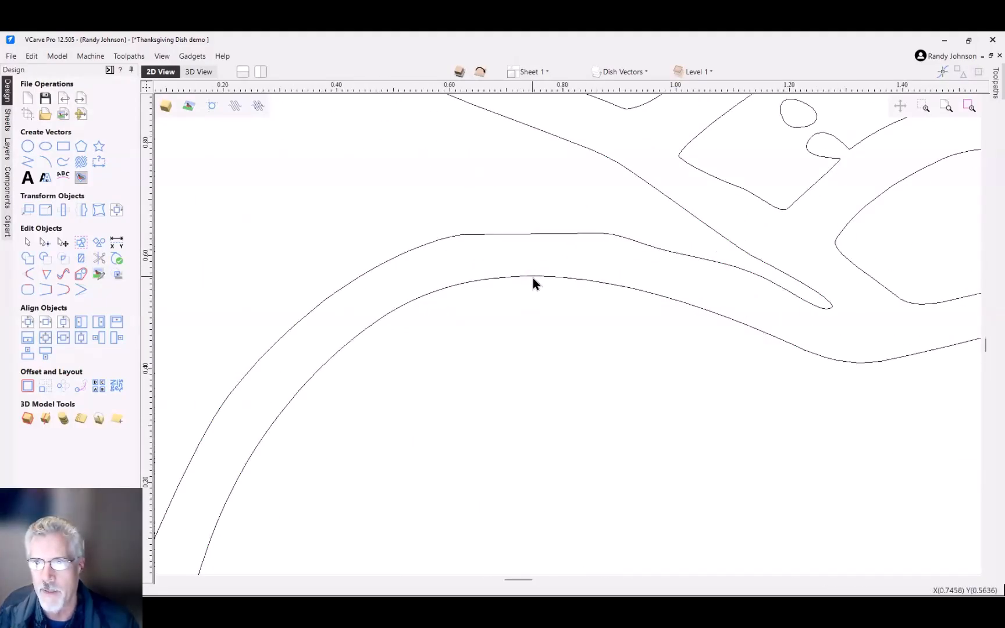
drag(533, 278, 542, 345)
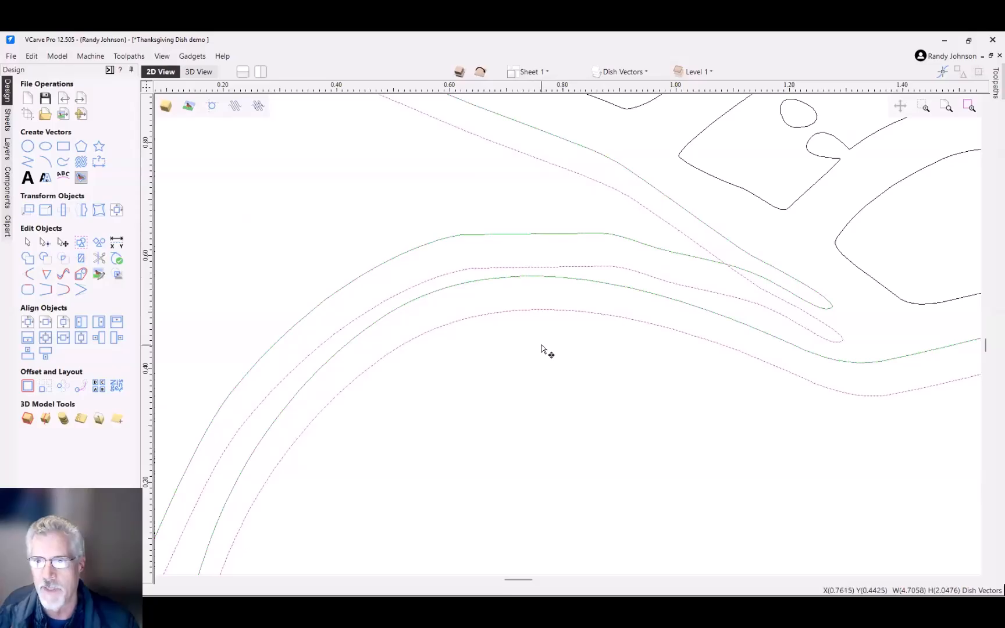
key(Escape)
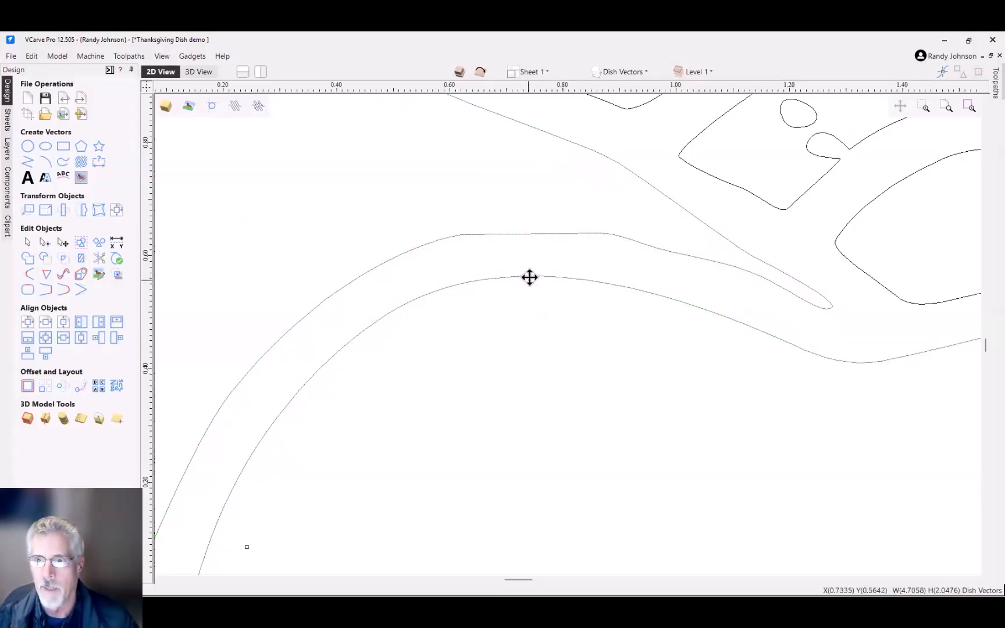
right_click(530, 277)
click(582, 451)
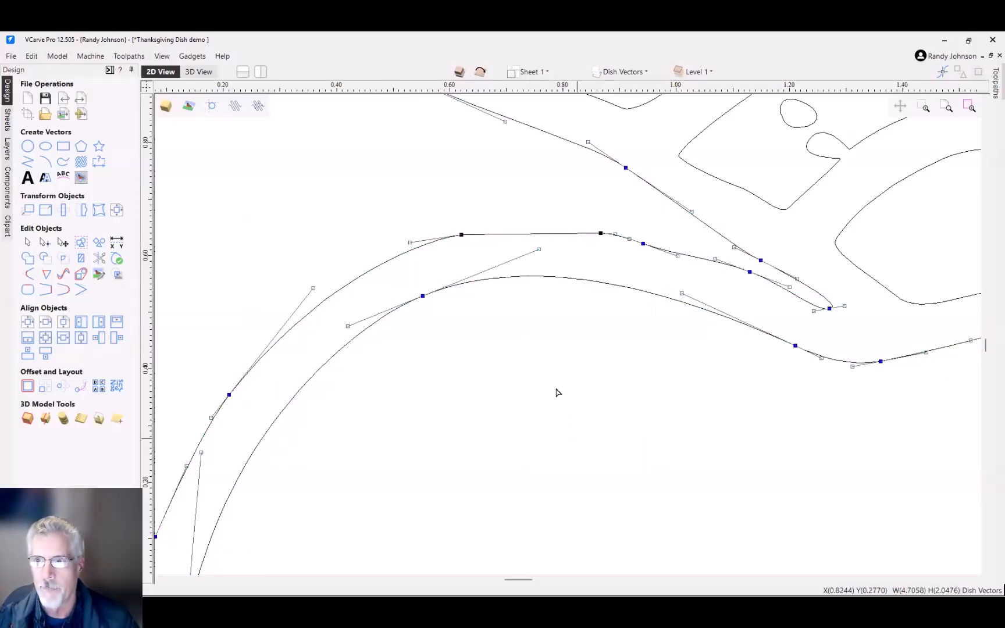
Step: Delete the intermediate nodes along the thigh's outer curve, from its lower rounded end up to the node near the drumstick tip
scroll(550, 367, down, 2)
scroll(550, 367, down, 1)
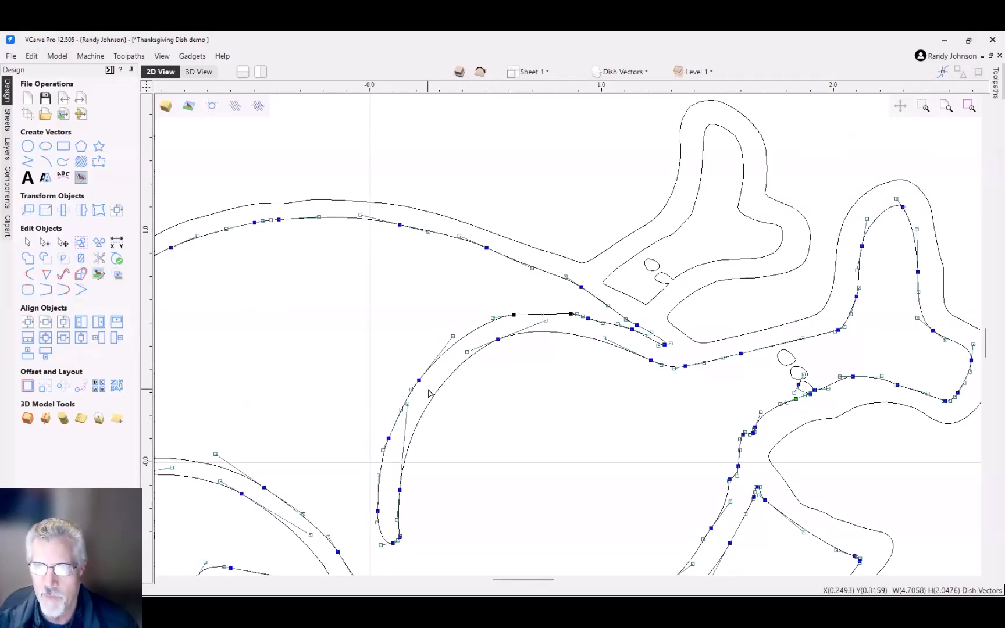
scroll(445, 532, up, 1)
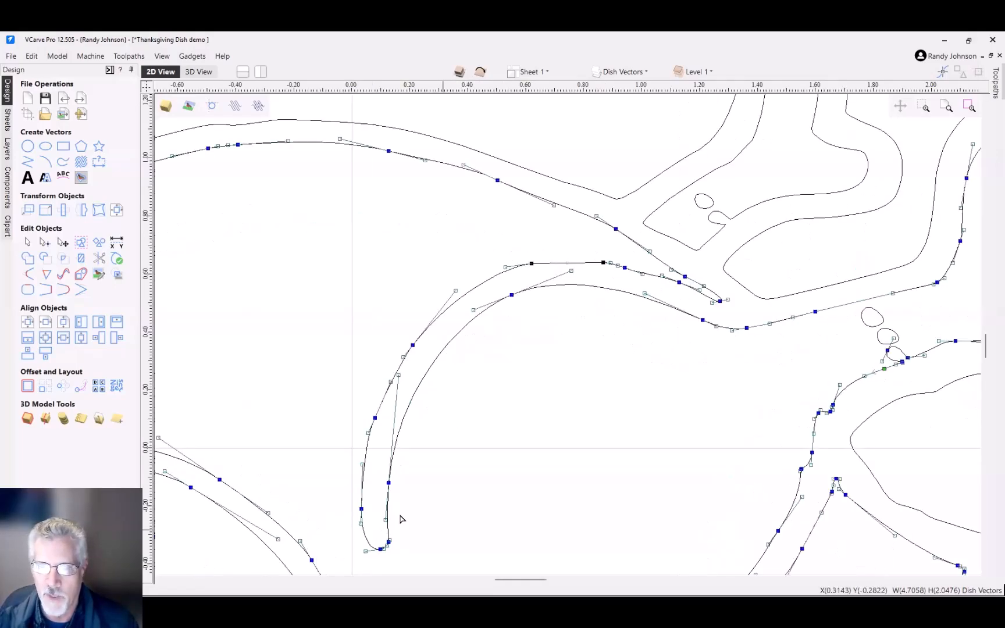
right_click(375, 417)
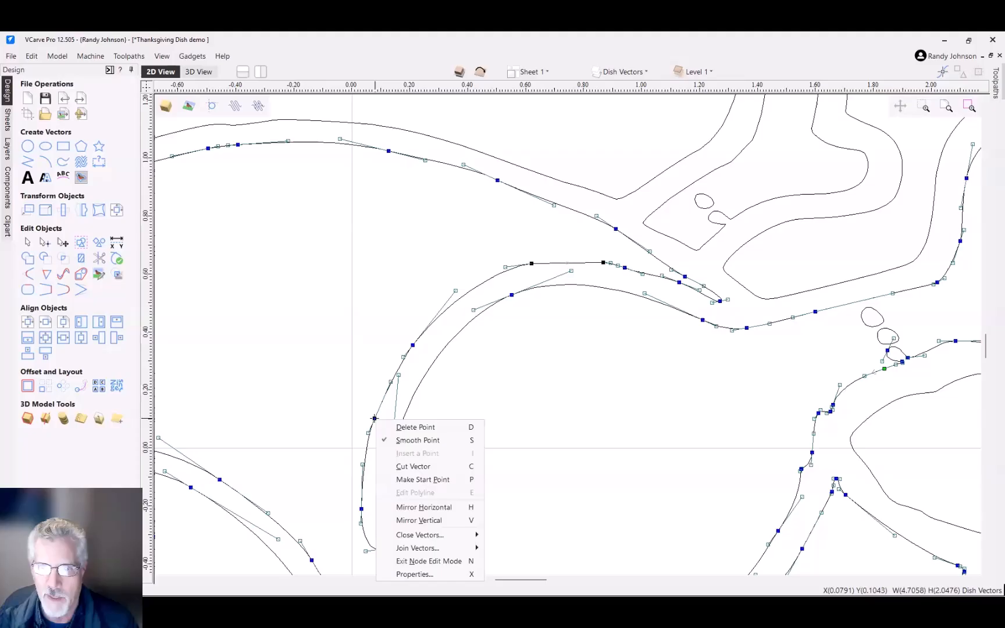
click(415, 428)
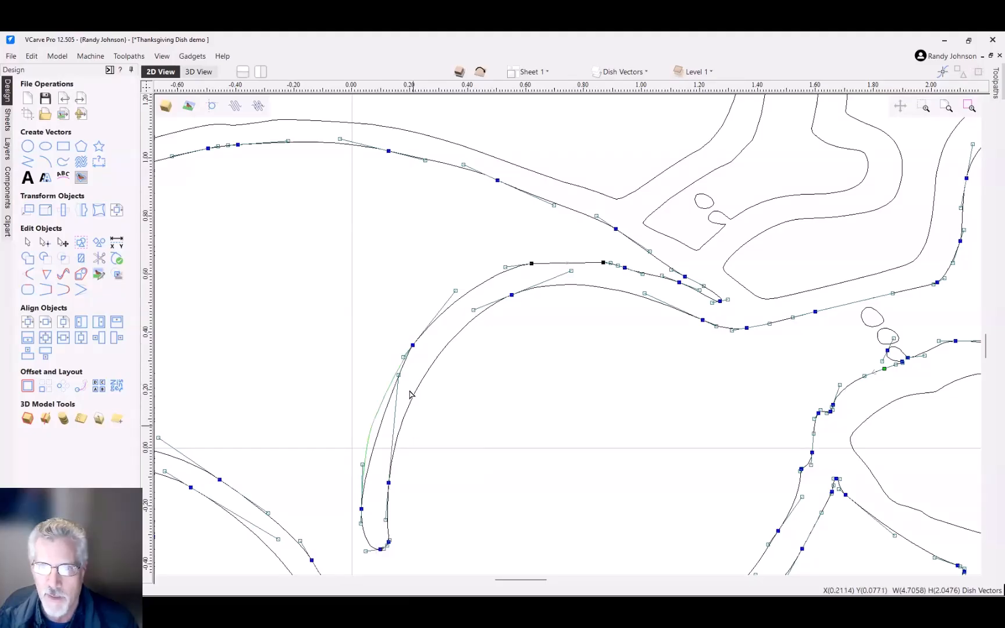
right_click(412, 345)
click(449, 352)
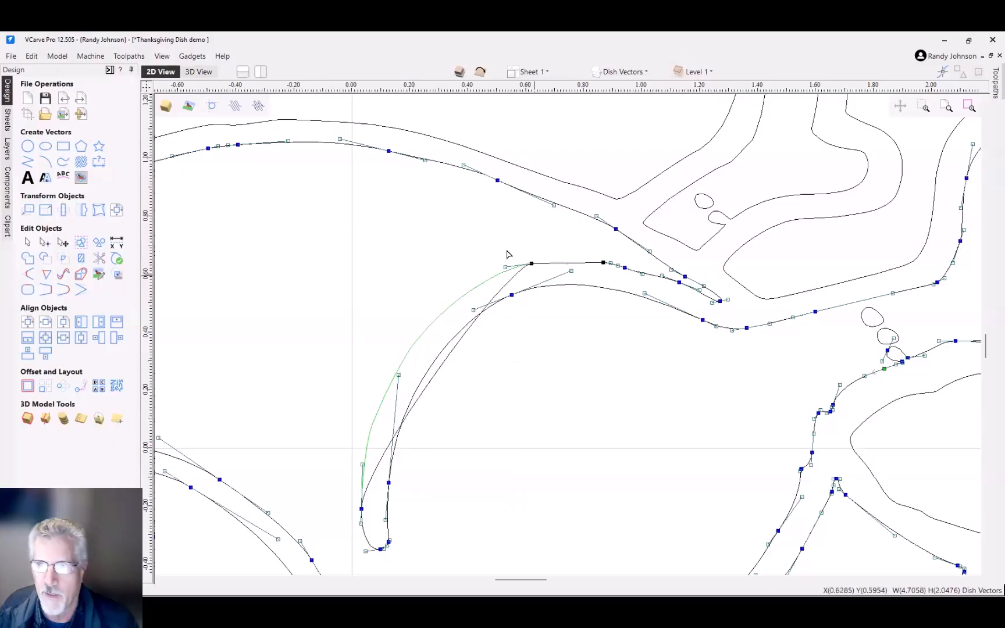
drag(464, 243, 605, 262)
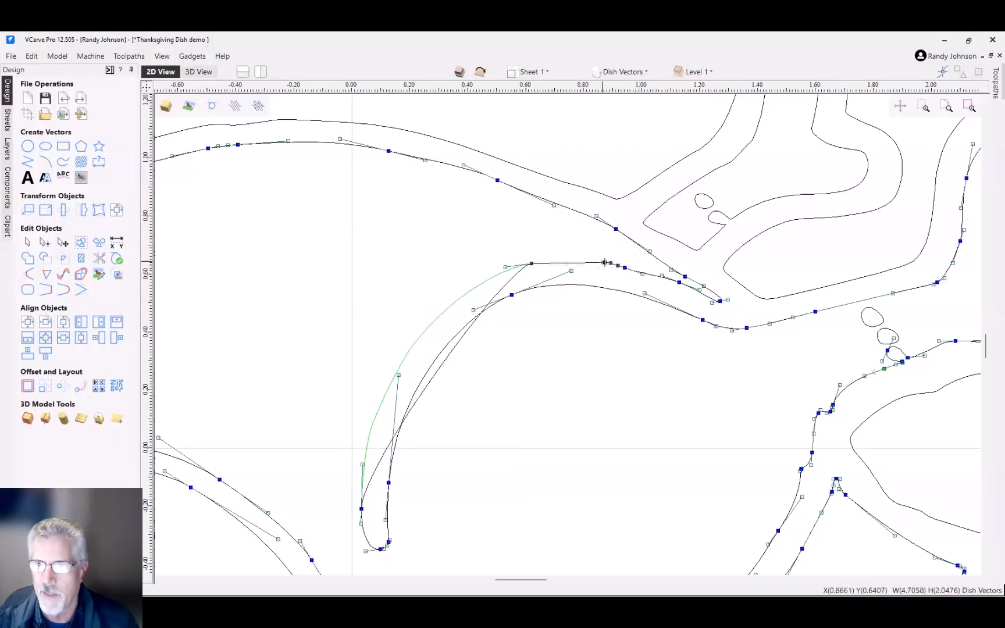
right_click(604, 263)
click(638, 274)
right_click(531, 264)
click(570, 274)
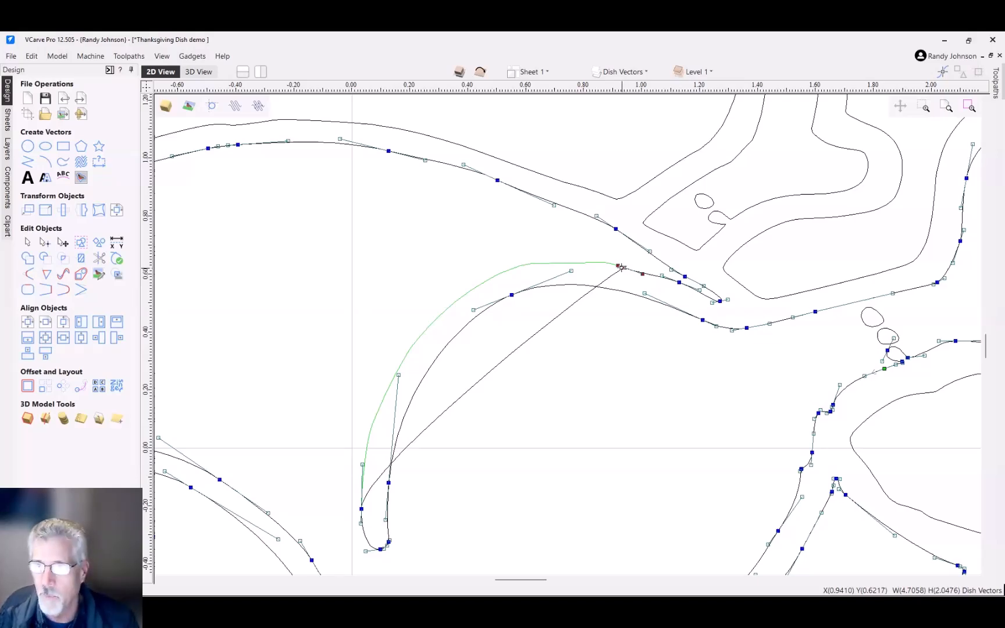
drag(620, 267, 678, 282)
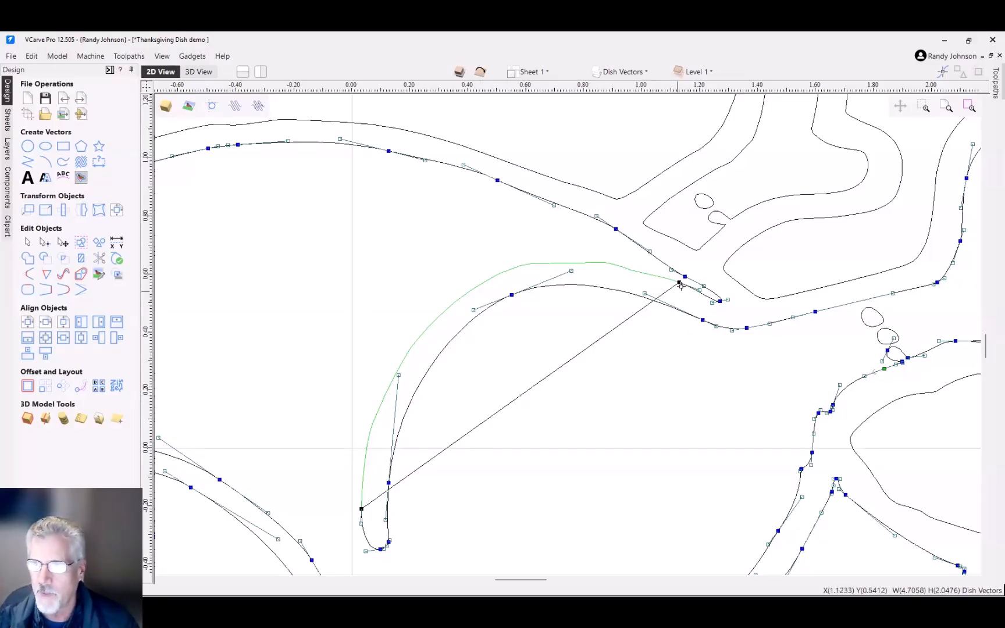
scroll(680, 283, up, 3)
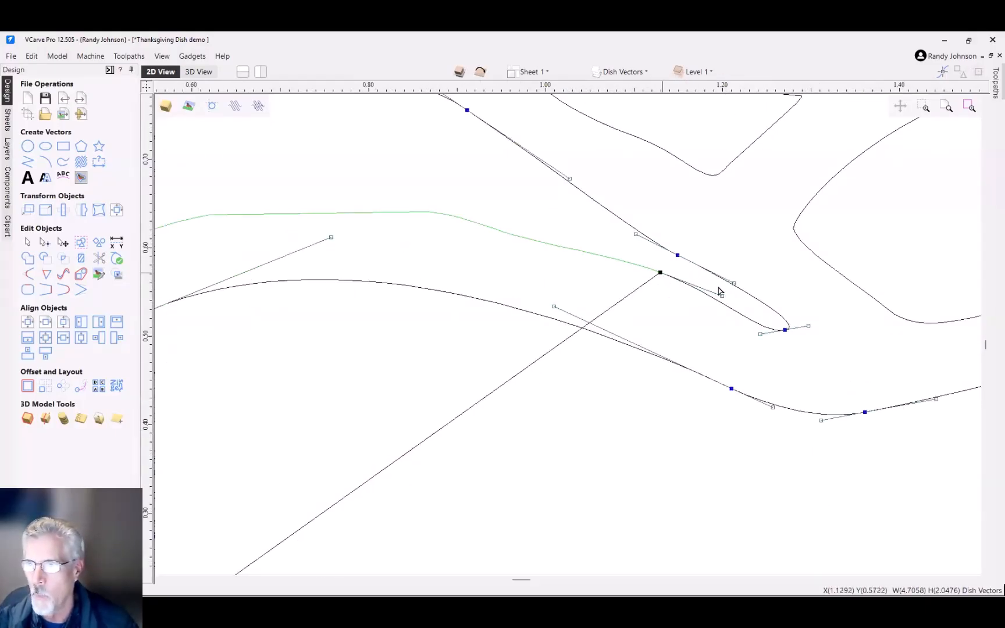
Step: Adjust the handle at the arch's tip, convert the straight span of its outer edge to a Bezier and bend it along the original outline
mouse_move(722, 296)
mouse_down()
mouse_move(725, 258)
mouse_move(711, 319)
mouse_move(727, 294)
mouse_move(712, 327)
mouse_move(731, 307)
mouse_up()
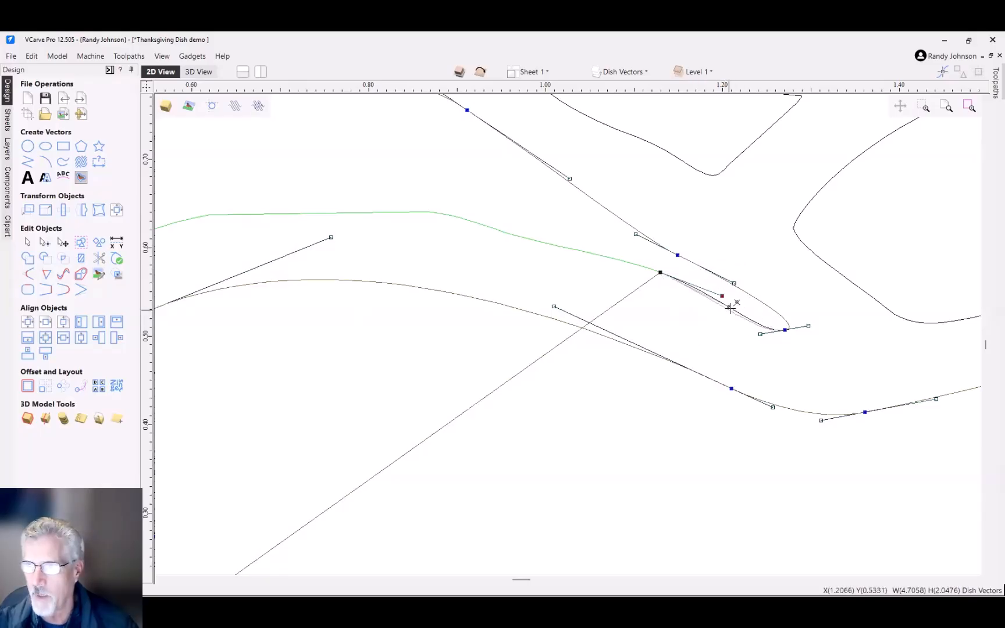
scroll(622, 309, down, 3)
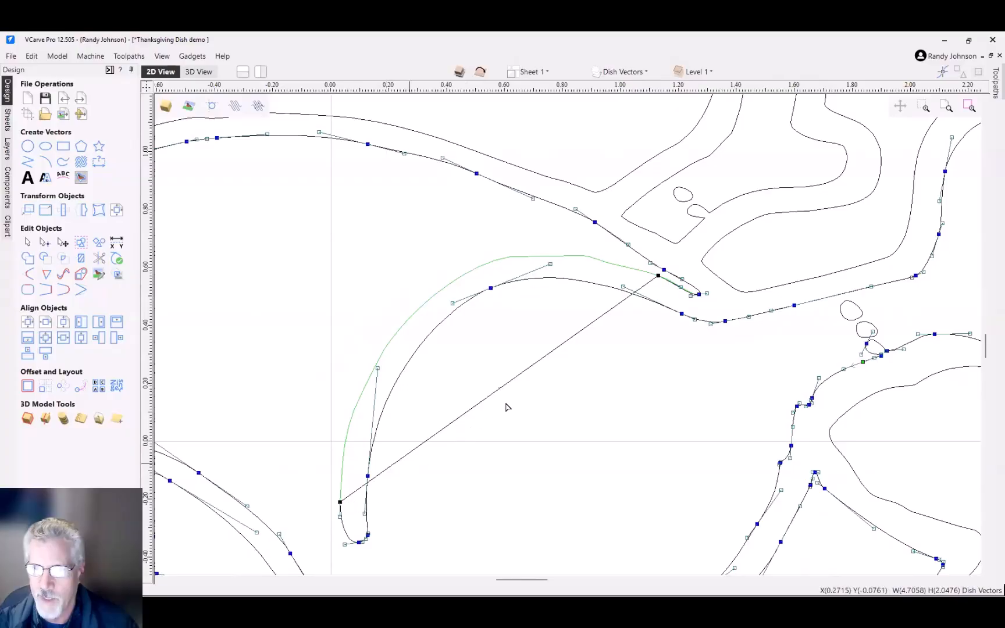
right_click(541, 365)
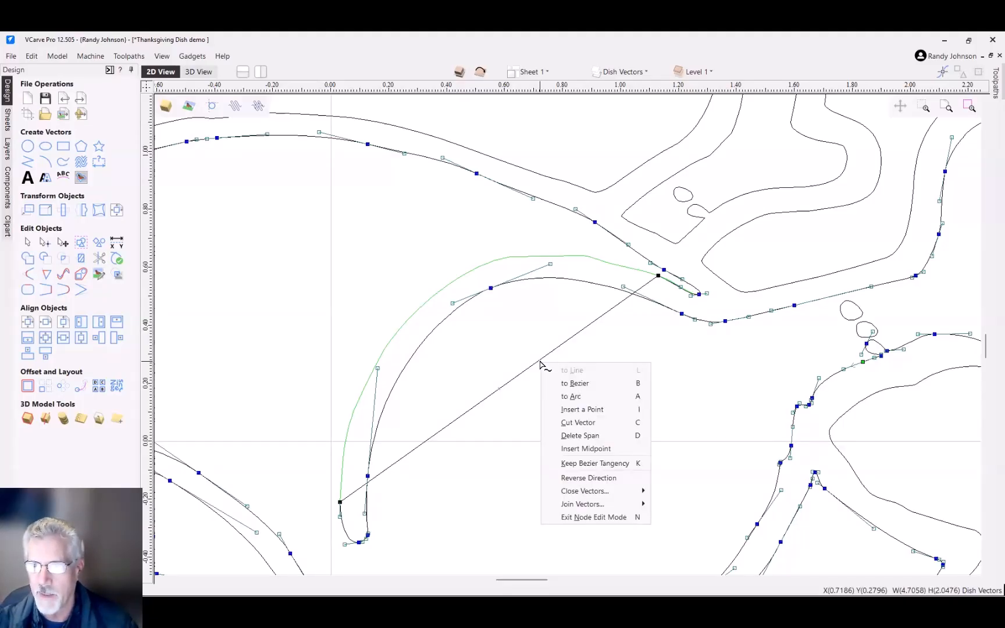
click(574, 384)
drag(562, 344, 336, 408)
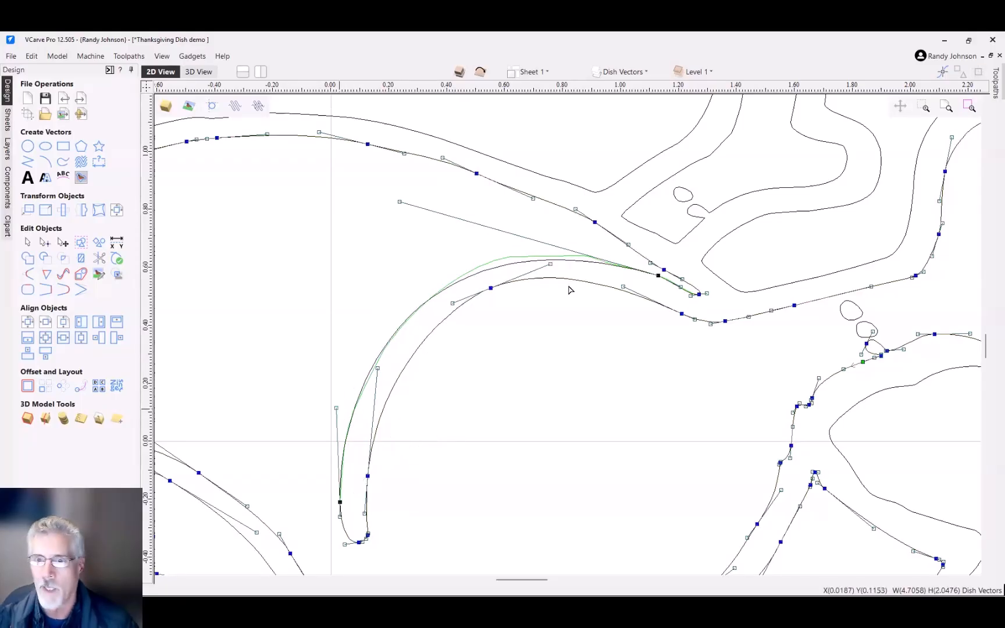
Step: Turn off snapping and fine-tune both Bezier handles of the arch's outer edge to follow the original outline more closely
click(943, 72)
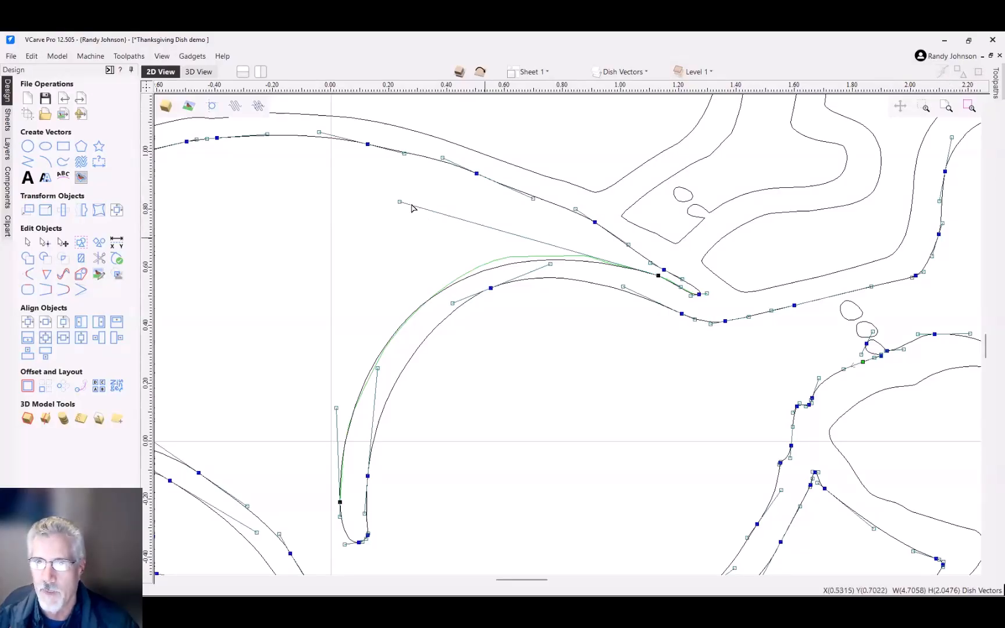
mouse_move(402, 202)
mouse_down()
mouse_move(420, 208)
mouse_move(417, 195)
mouse_move(391, 188)
mouse_up()
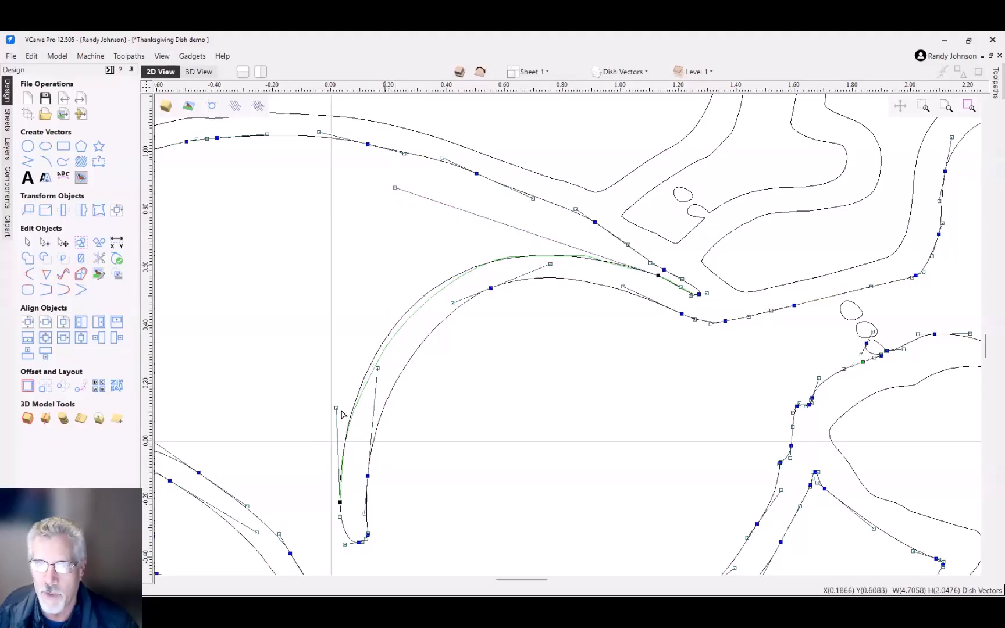
drag(338, 414, 331, 434)
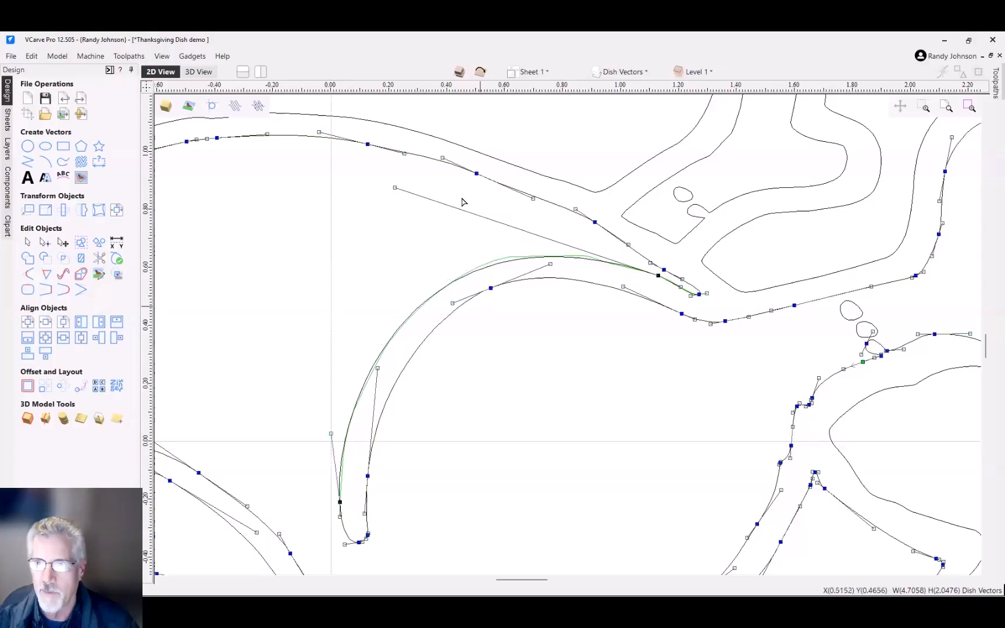
drag(395, 188, 396, 182)
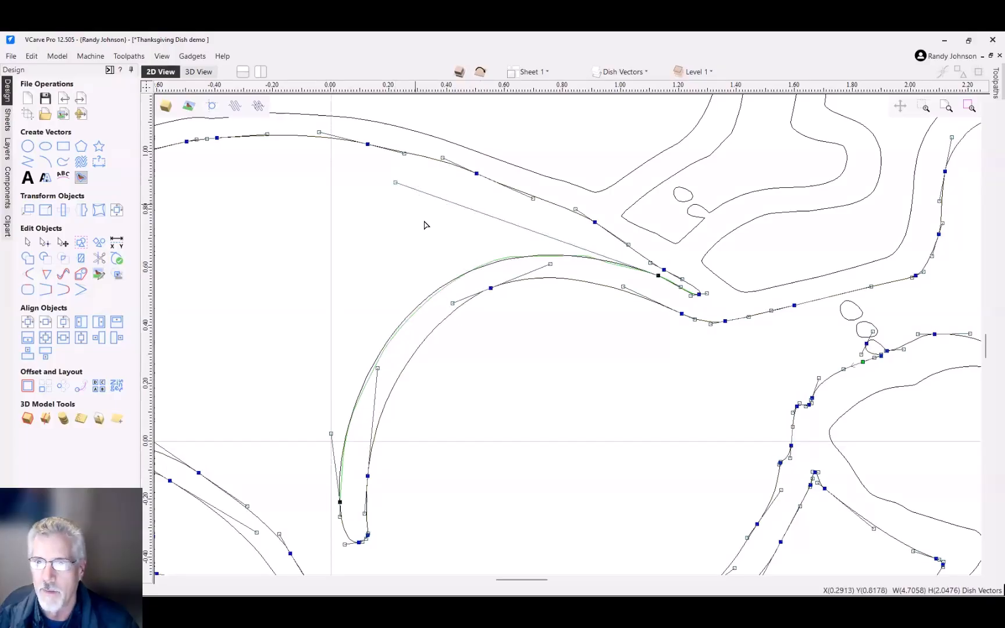
click(396, 181)
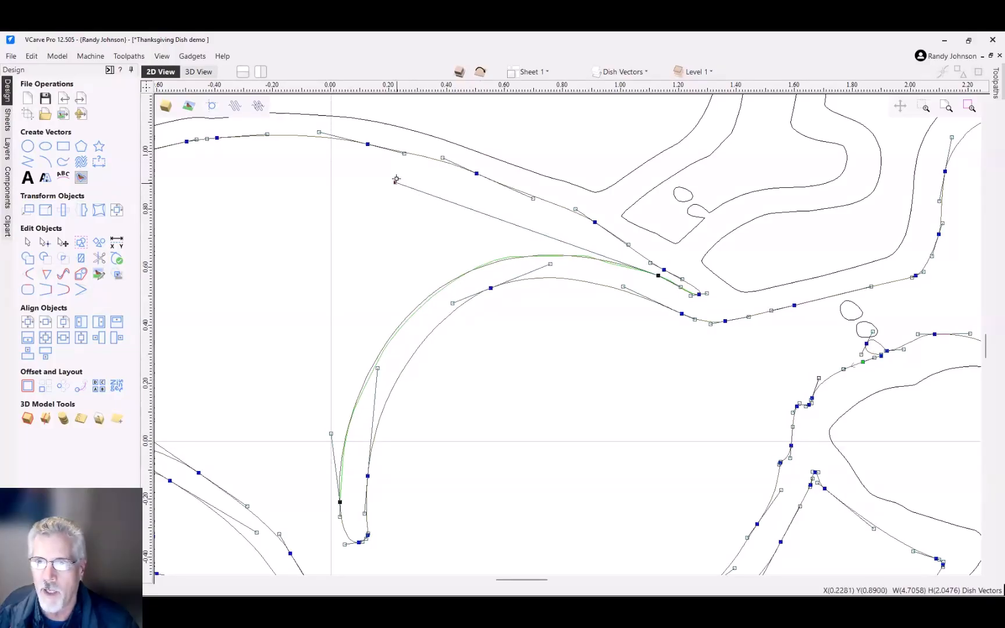
Step: Delete the middle node of the arch's inner edge and reshape the remaining span with its Bezier handles to match the original curve
click(523, 320)
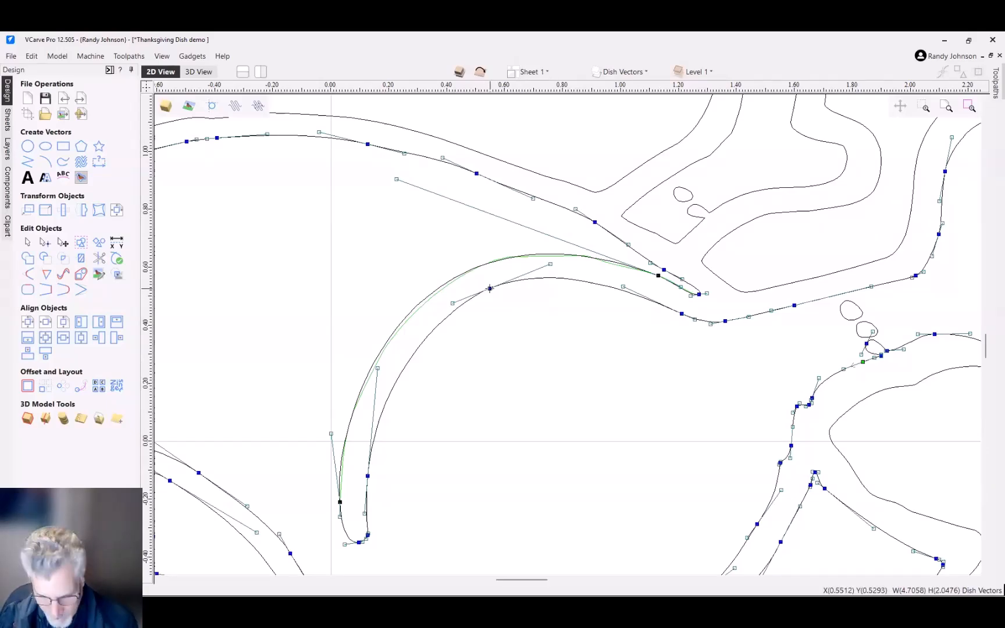
key(d)
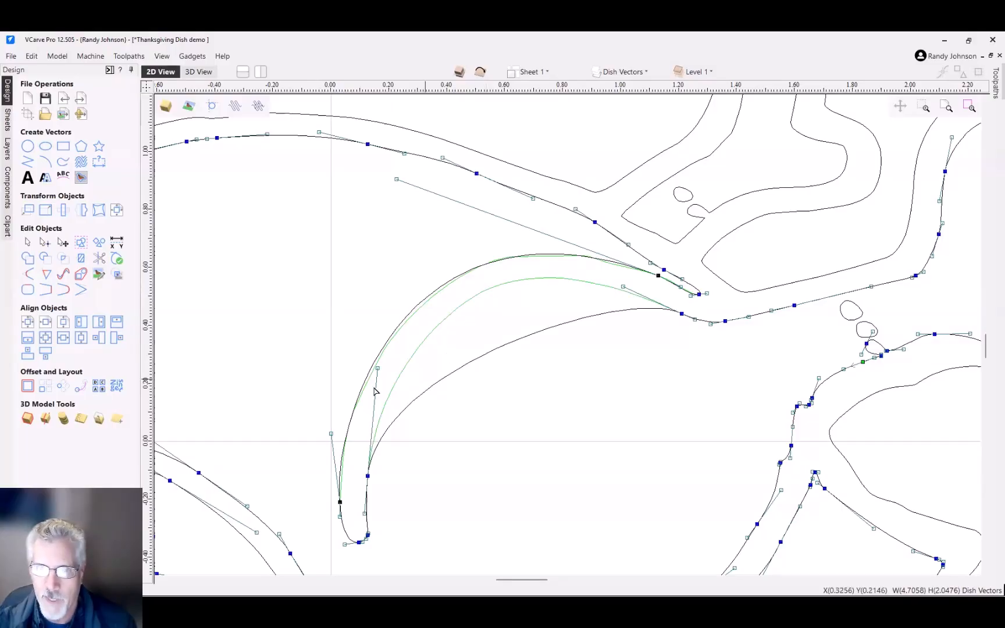
drag(378, 368, 410, 223)
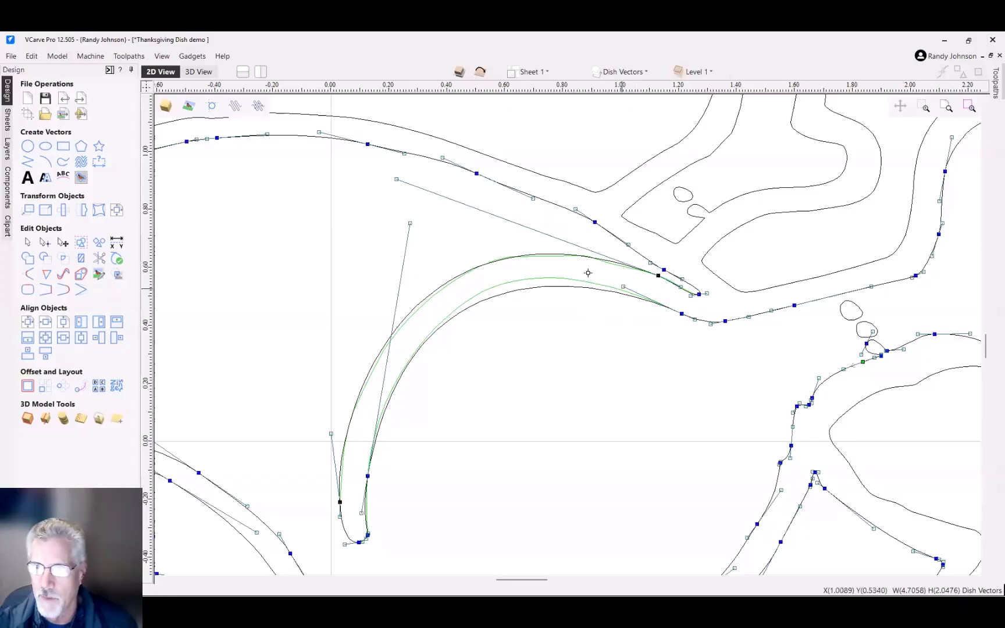
drag(624, 287, 599, 270)
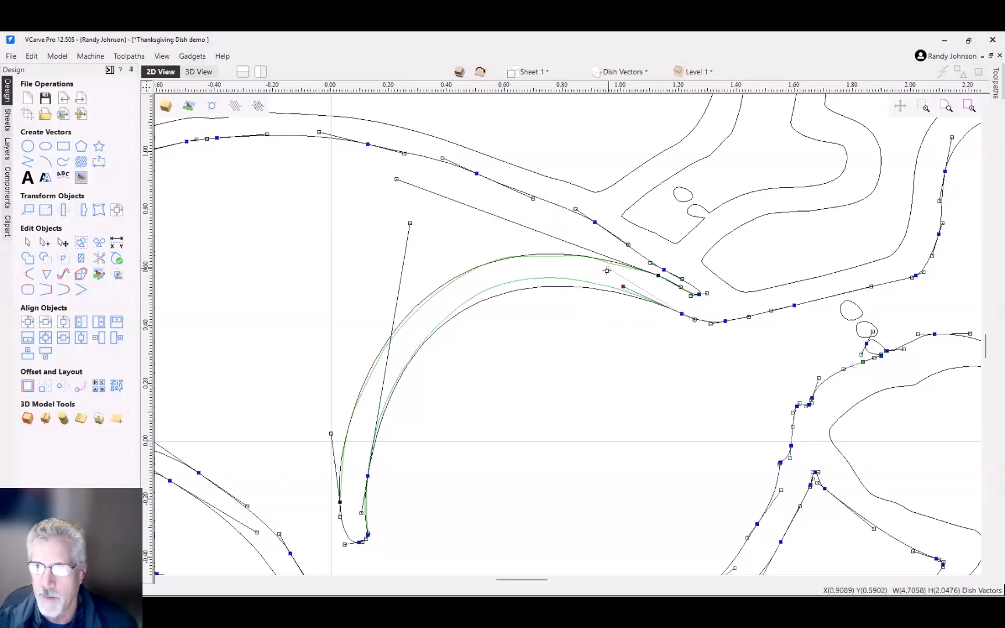
scroll(559, 341, down, 4)
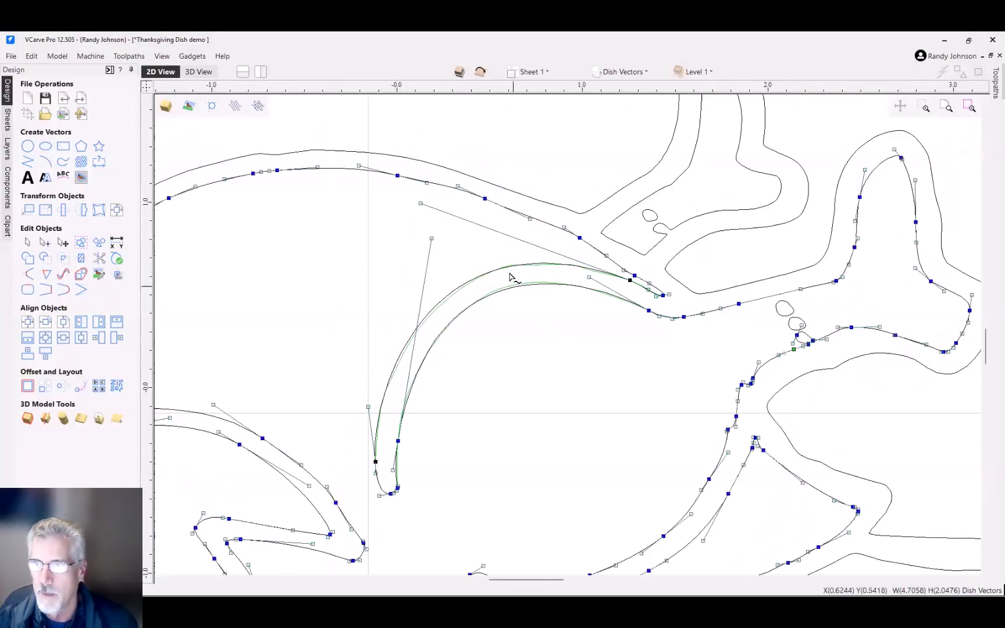
Step: Delete the selected run of nodes along the bumpy inner edge between the lower hooked end and the small upper notch
scroll(612, 426, up, 2)
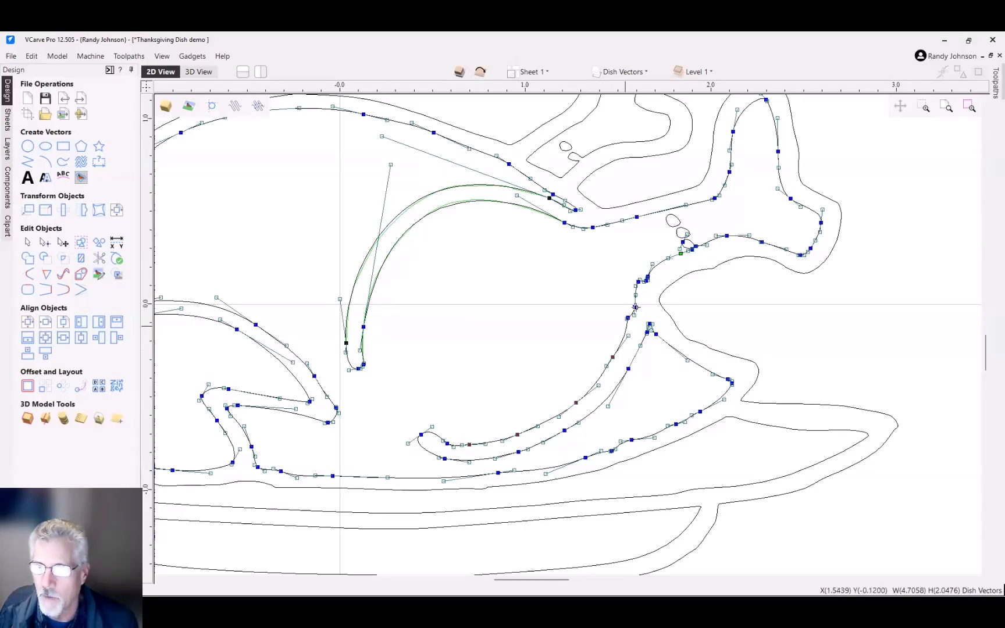
scroll(636, 307, up, 3)
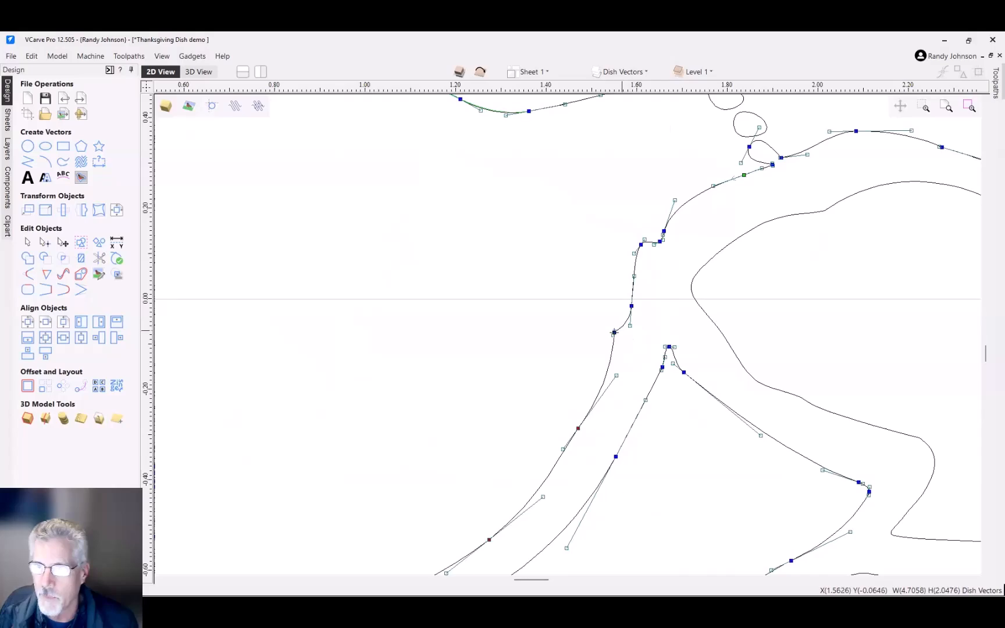
scroll(621, 334, up, 5)
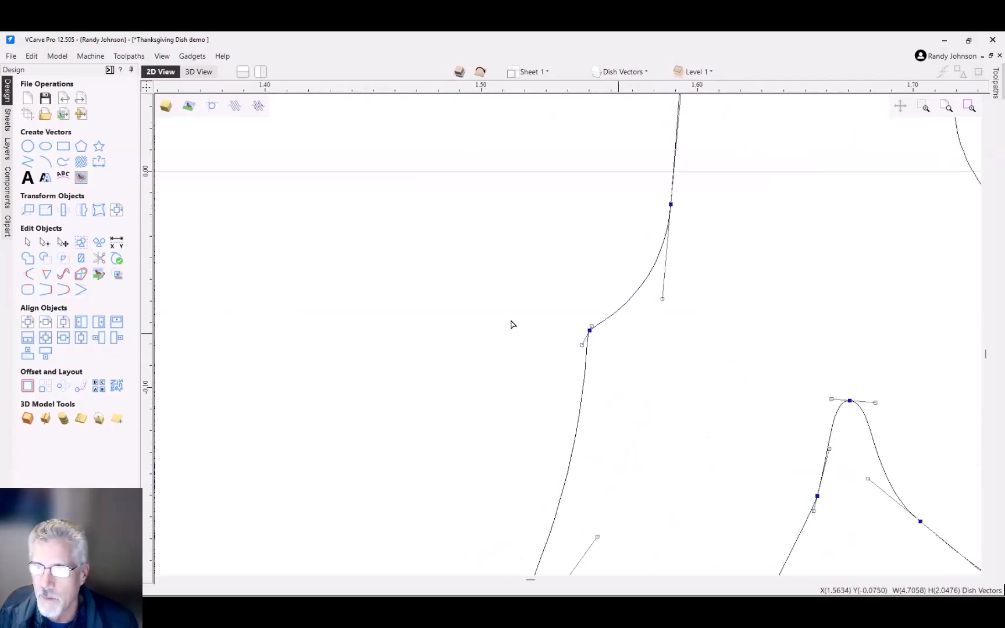
scroll(510, 324, up, 8)
scroll(498, 368, down, 10)
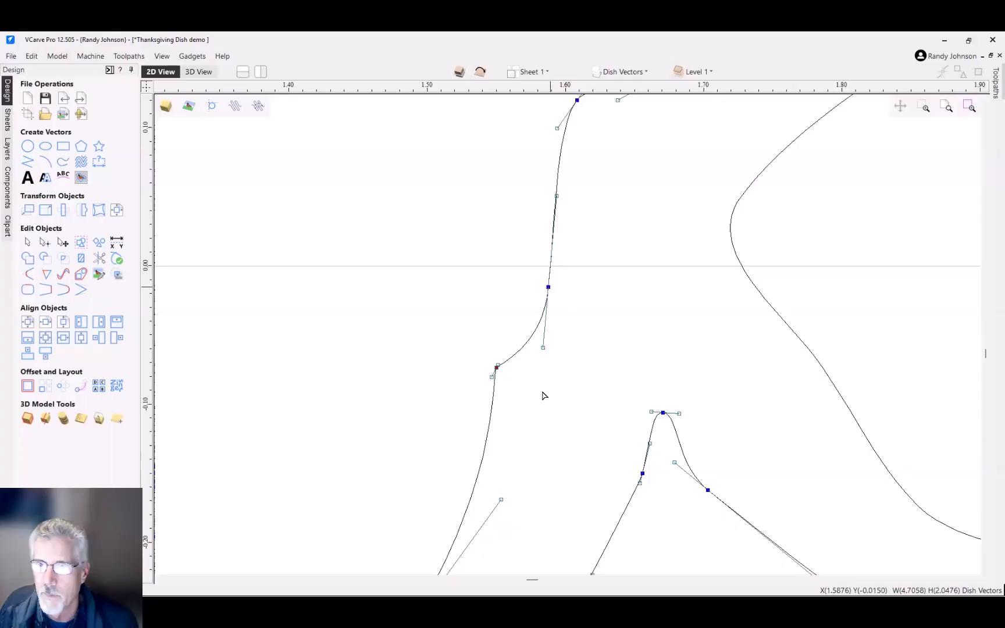
scroll(542, 396, down, 3)
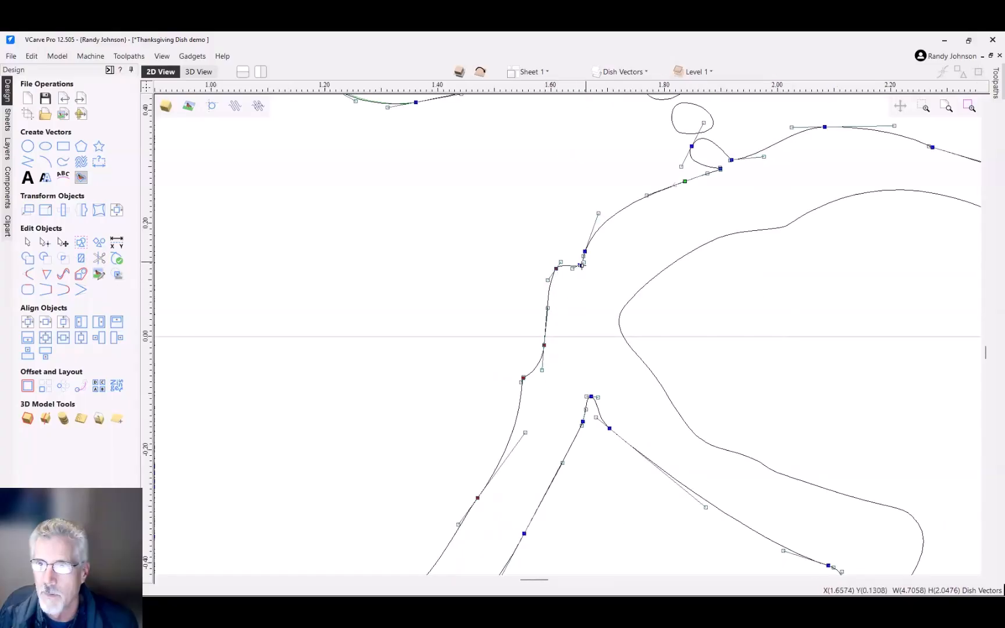
scroll(583, 270, up, 2)
scroll(602, 307, down, 5)
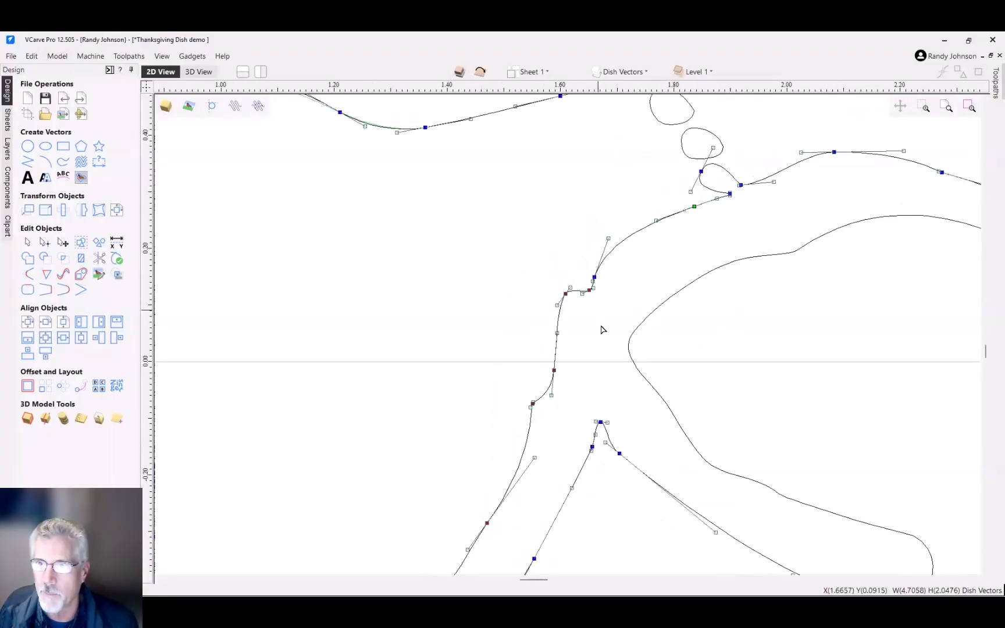
scroll(603, 317, down, 1)
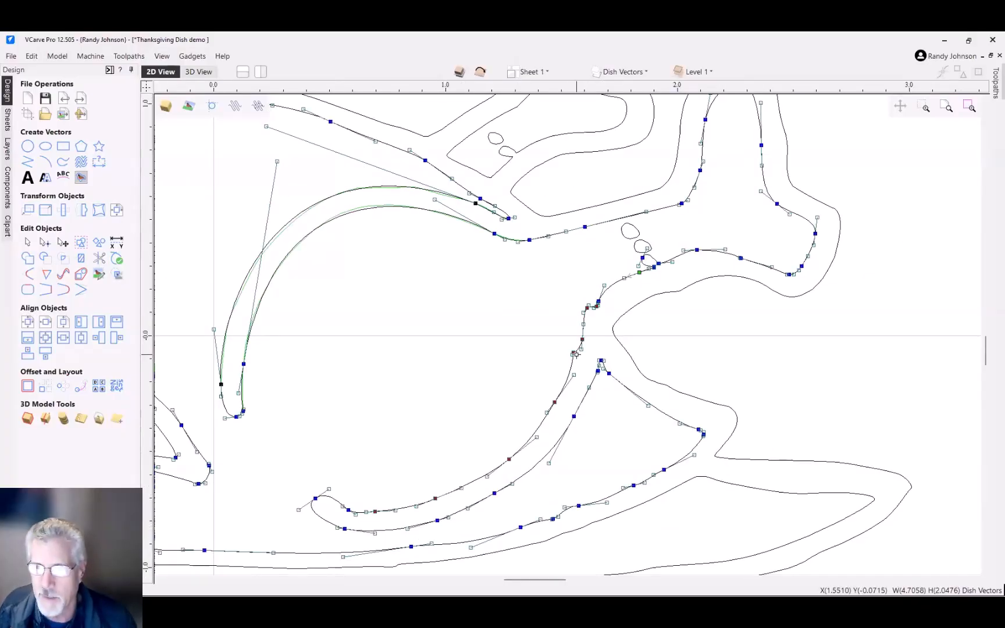
key(Delete)
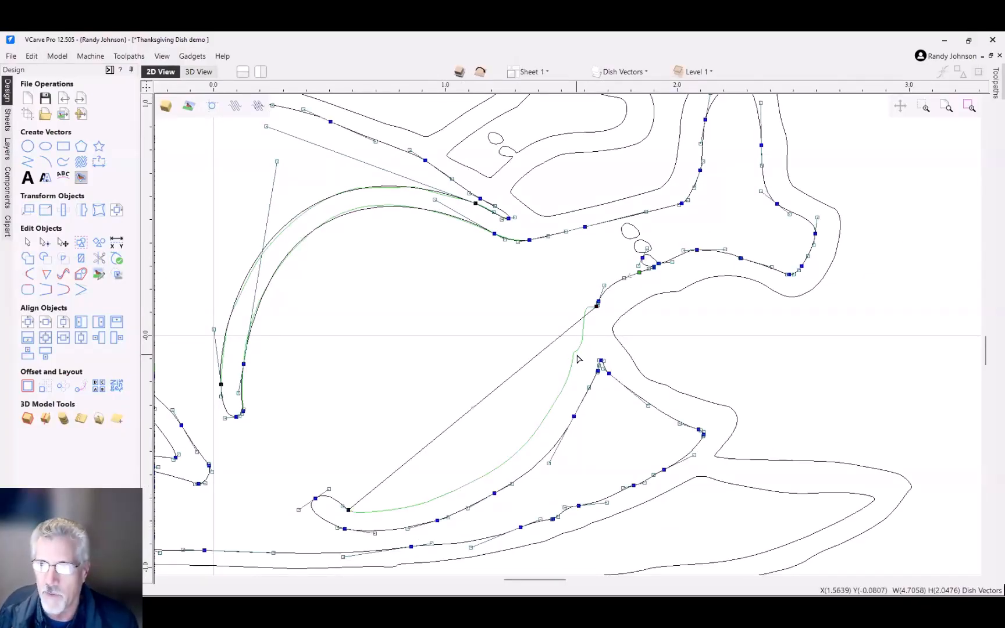
Step: Convert the resulting long straight span to a Bezier and bend it with its handles along the original lower curve
right_click(509, 382)
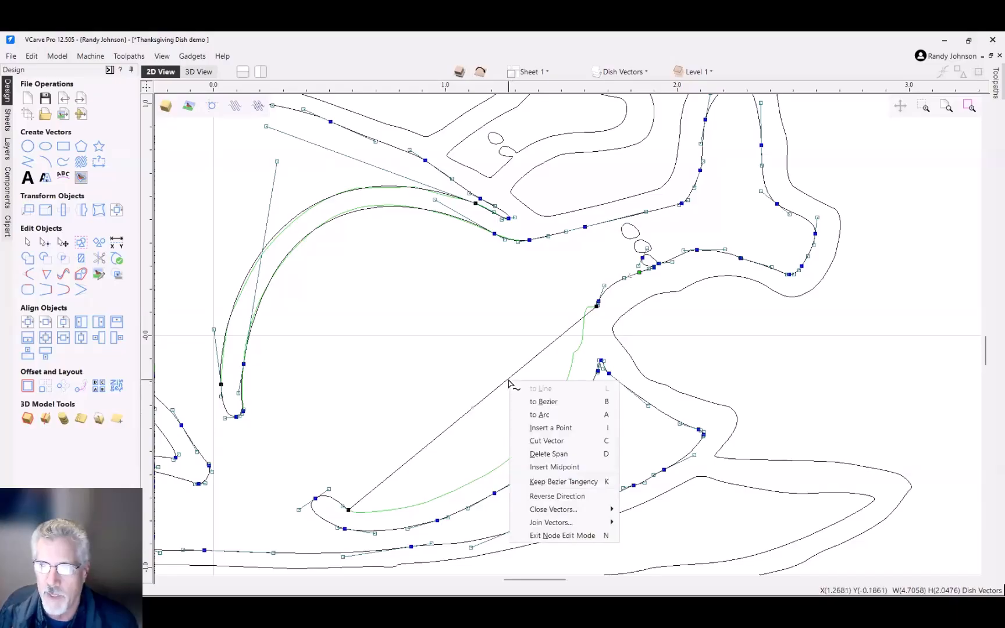
click(543, 401)
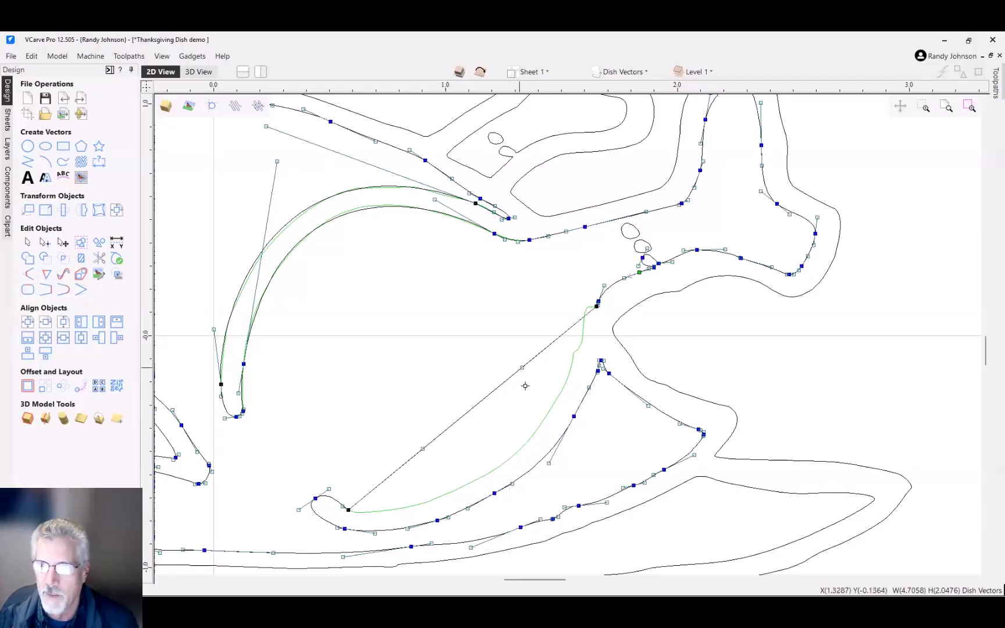
drag(546, 426, 459, 517)
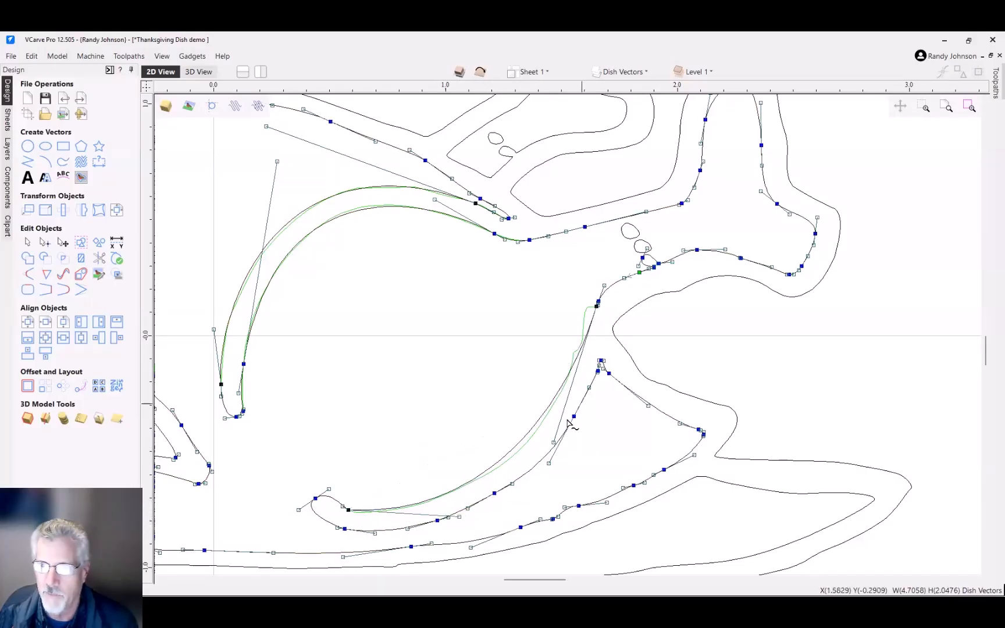
drag(552, 443, 546, 465)
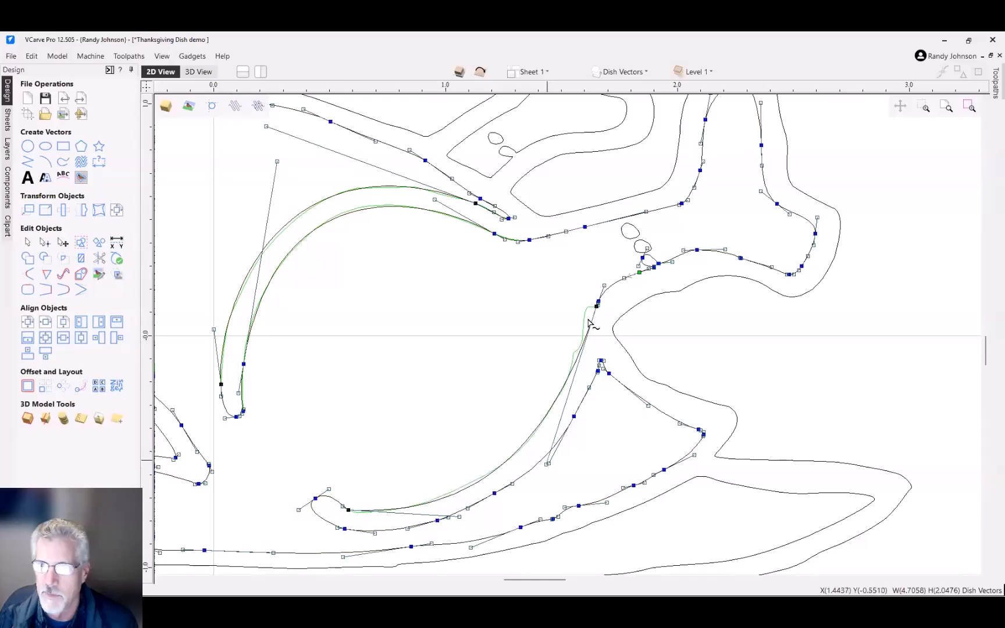
Step: Delete the extra node at the upper end of the long lower curve and reshape the span to restore its sweep
scroll(599, 297, up, 3)
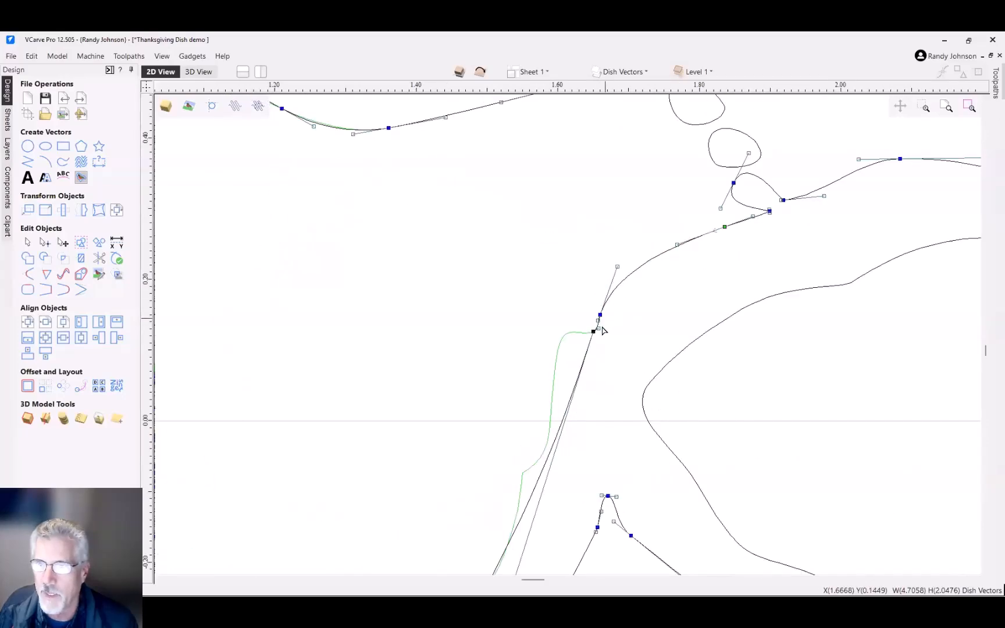
scroll(600, 330, up, 2)
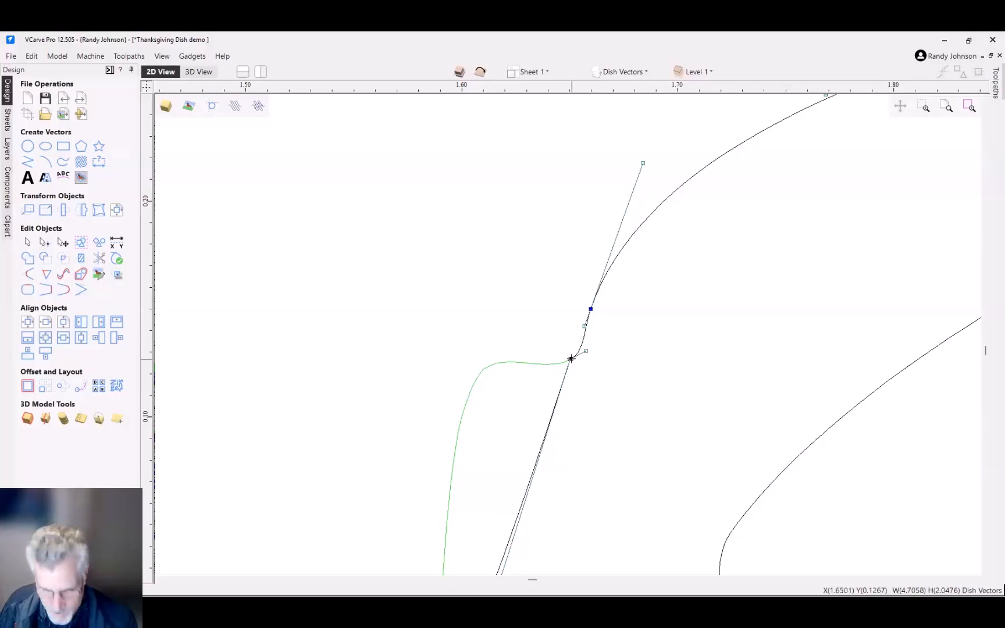
key(d)
scroll(579, 343, down, 5)
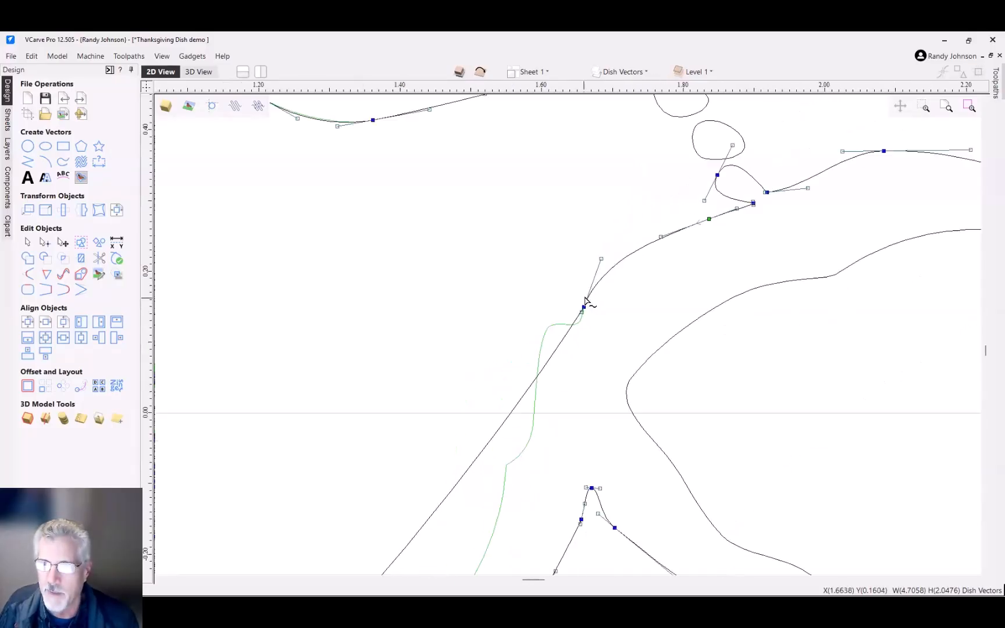
drag(575, 332, 524, 500)
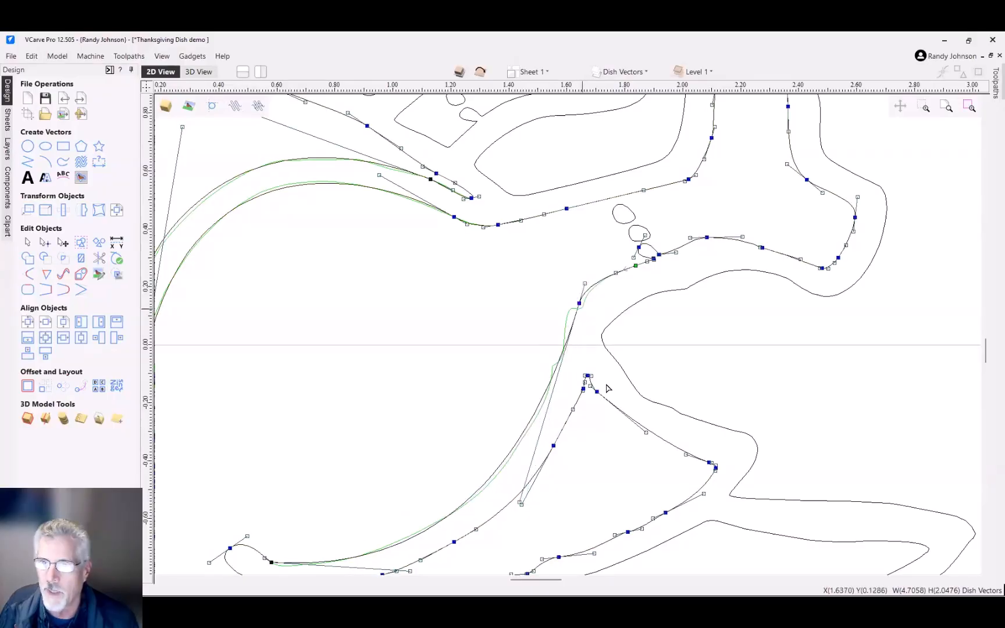
Step: Refine both Bezier handles of the long lower curve and insert a point on its lower middle section
scroll(572, 363, down, 1)
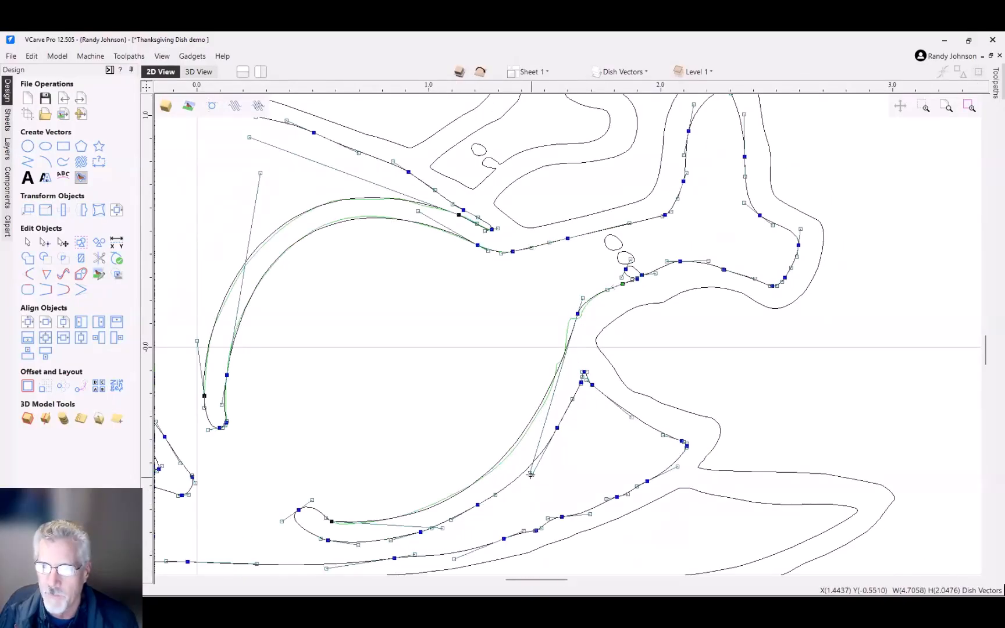
click(531, 472)
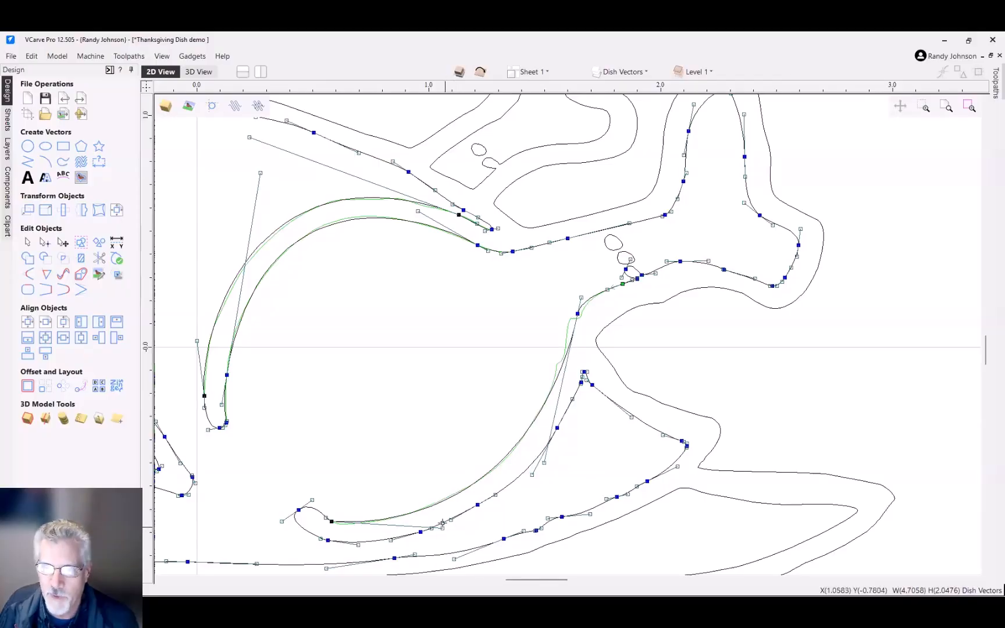
drag(443, 528, 434, 531)
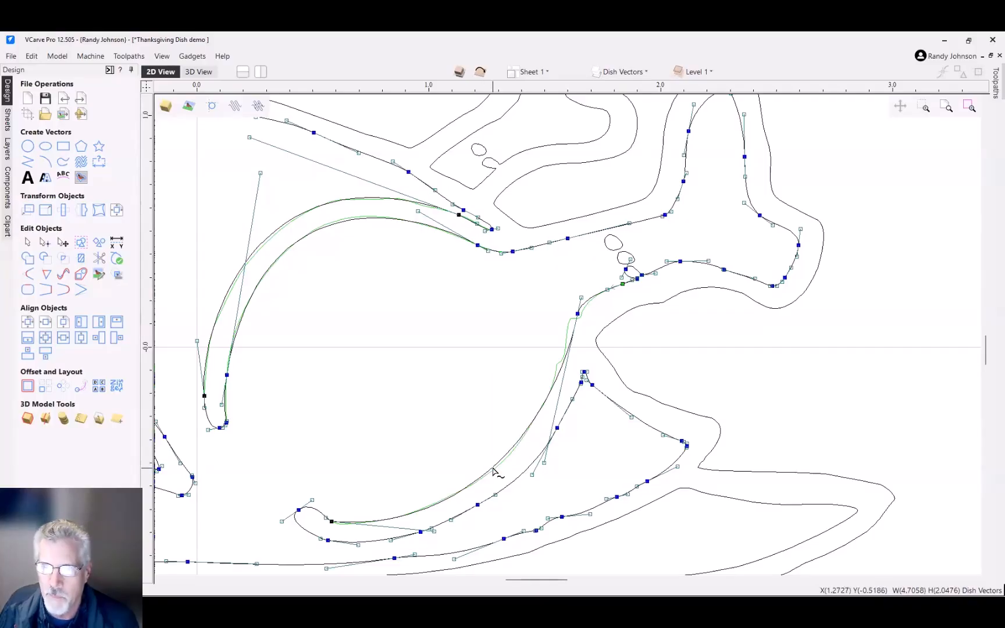
right_click(493, 472)
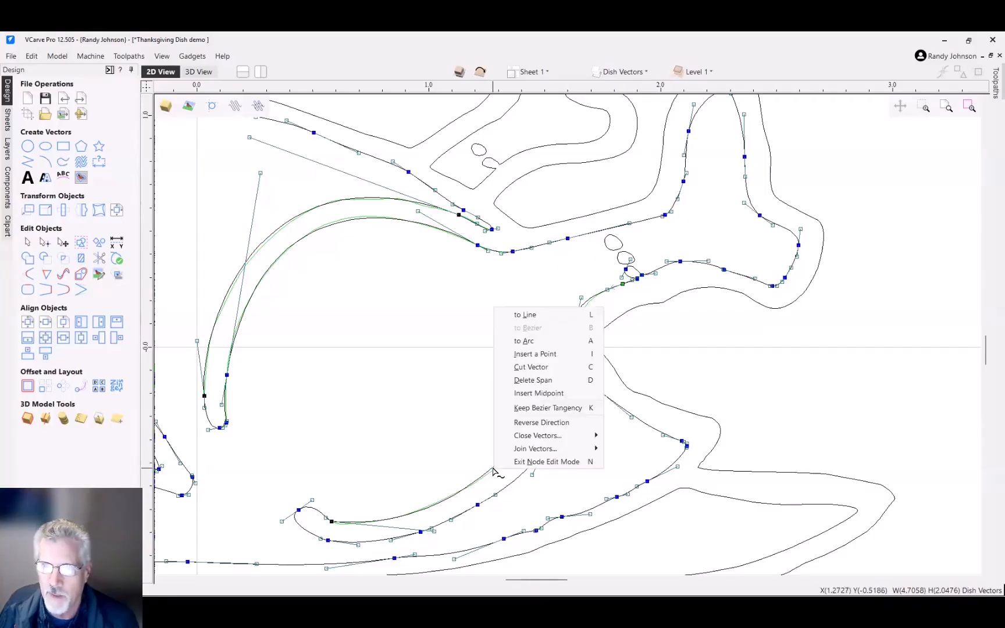
click(539, 356)
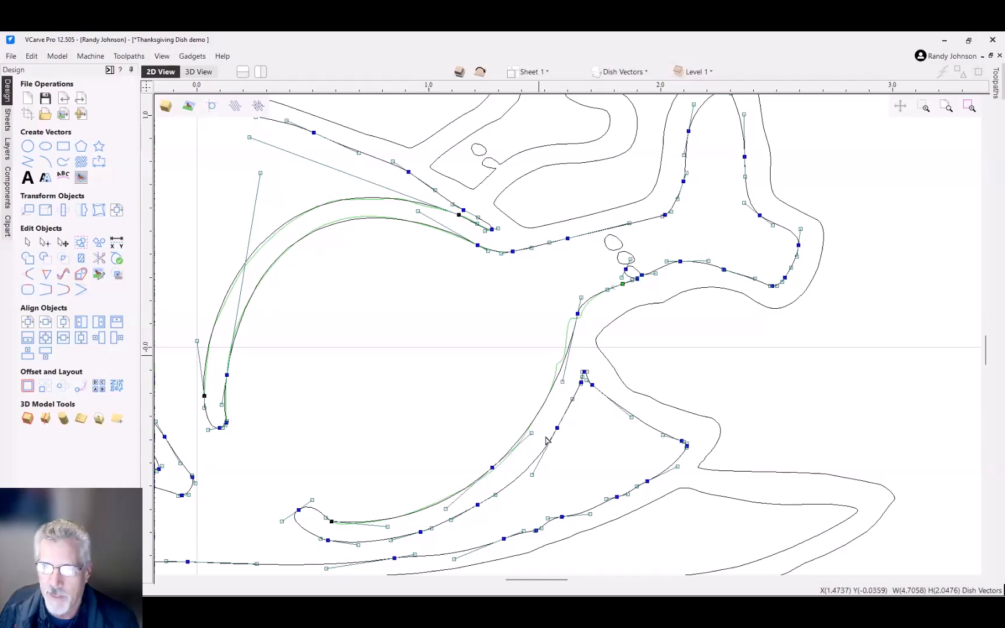
Step: Nudge the inserted point on the lower middle of the long curve slightly to refine its sweep
click(493, 467)
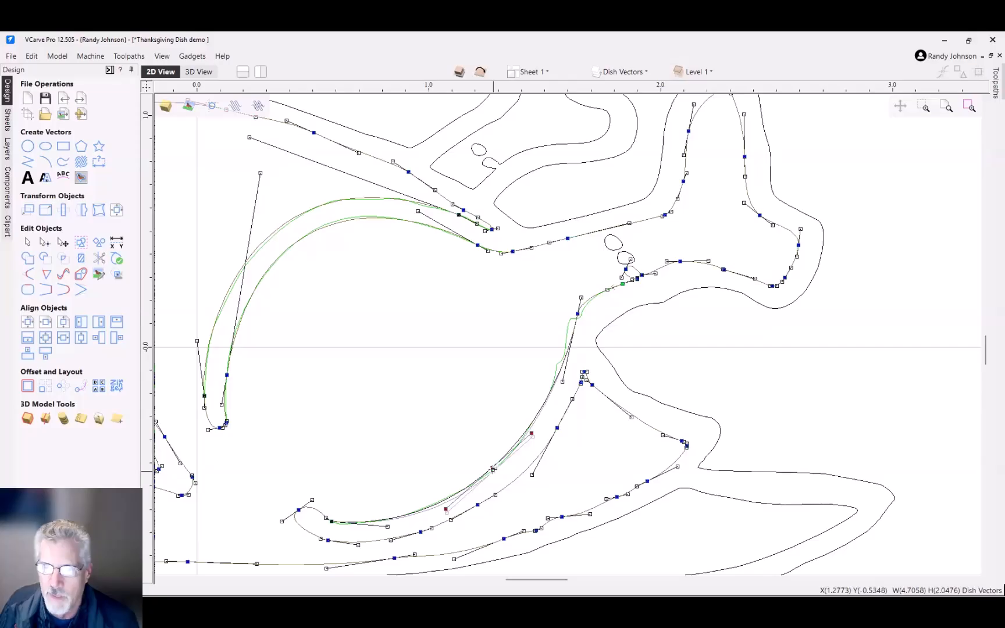
drag(492, 469, 493, 470)
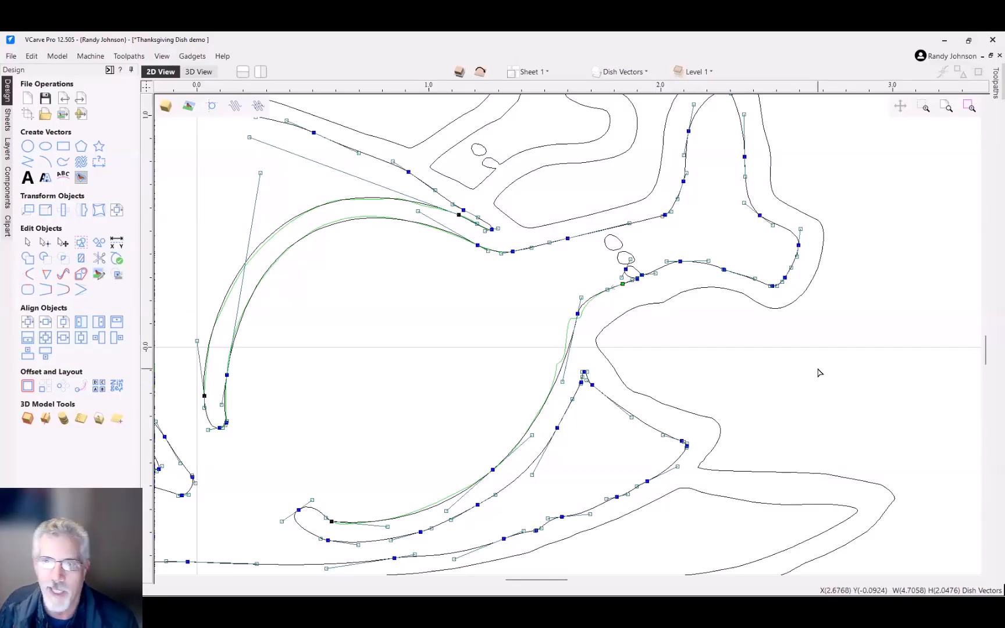
Step: Delete the node at the dip in the outer outline's upper curve beneath the drumstick
click(681, 297)
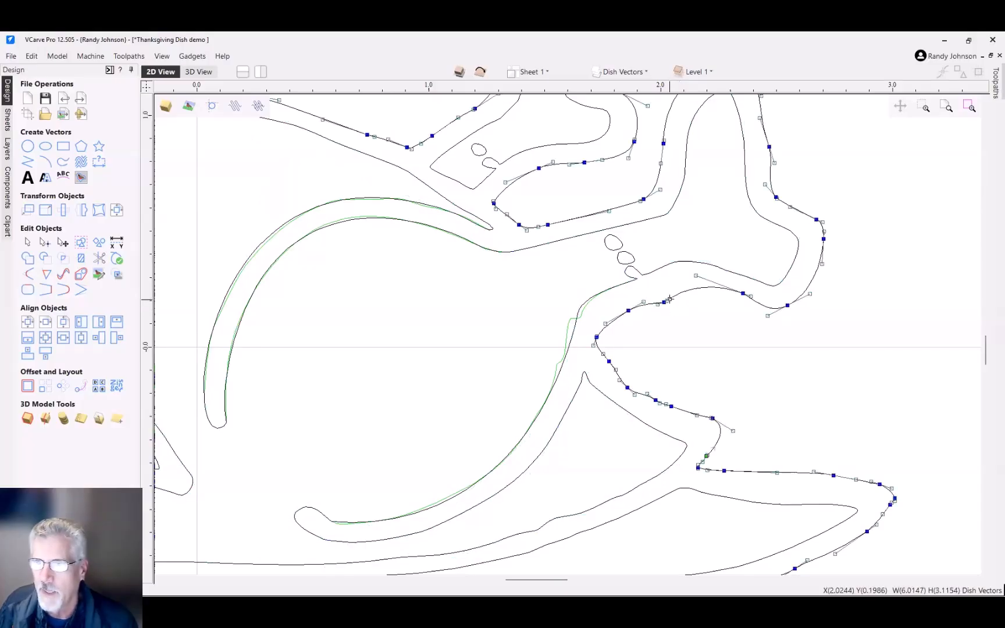
scroll(672, 299, up, 3)
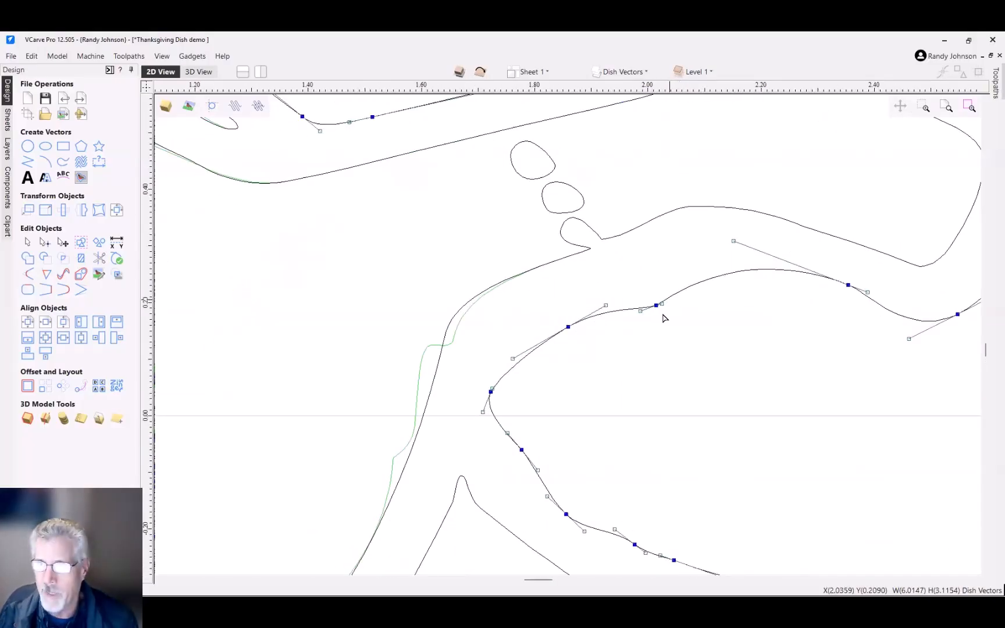
key(d)
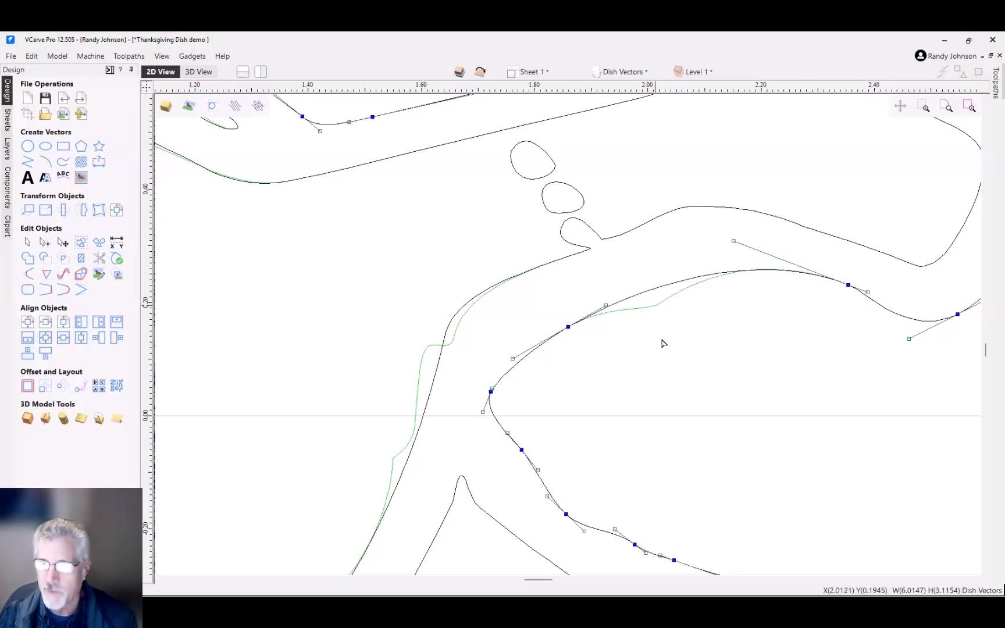
scroll(659, 288, down, 2)
scroll(605, 391, up, 2)
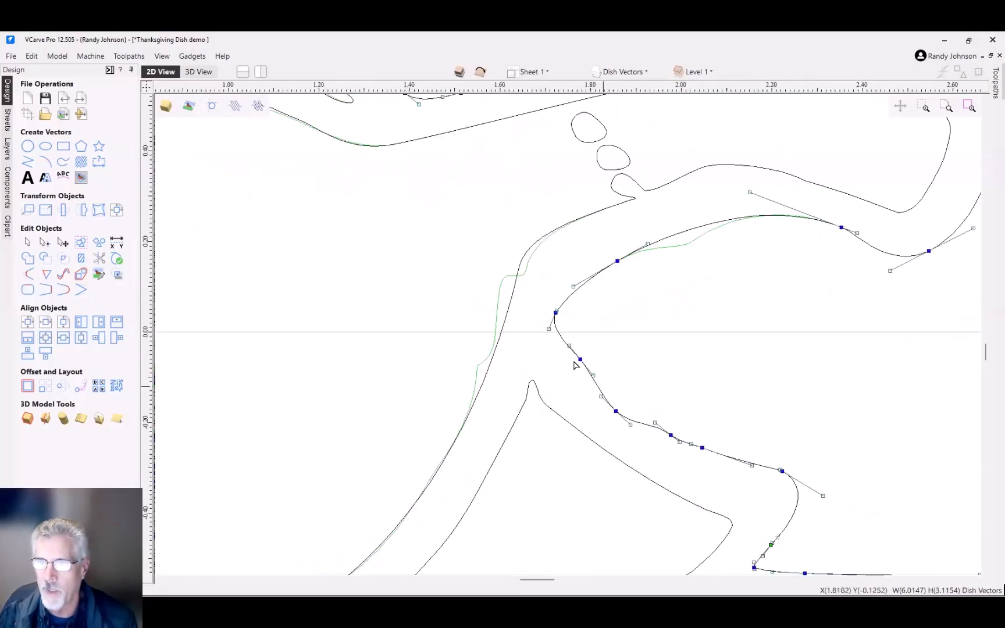
Step: Delete the four nodes along the outer outline's bumpy lower slope and bend the remaining span along the original curve
key(d)
key(d)
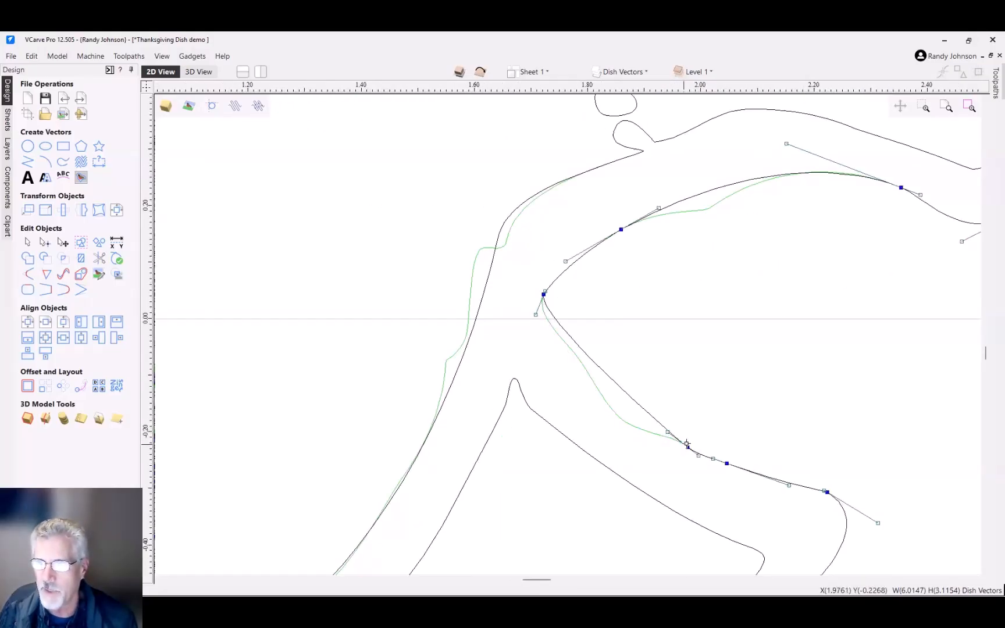
key(d)
key(d)
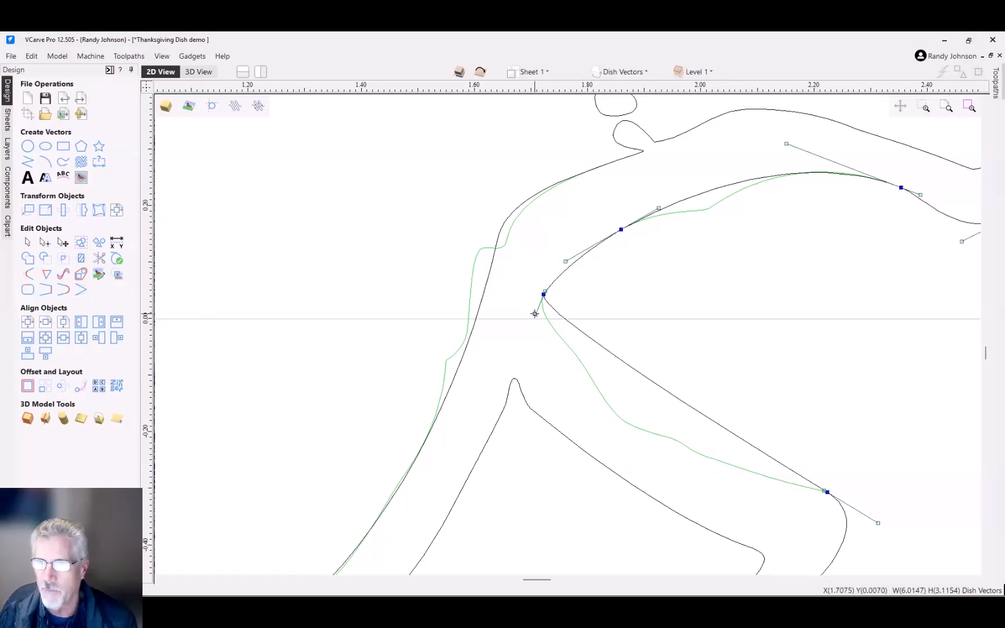
drag(561, 444, 600, 462)
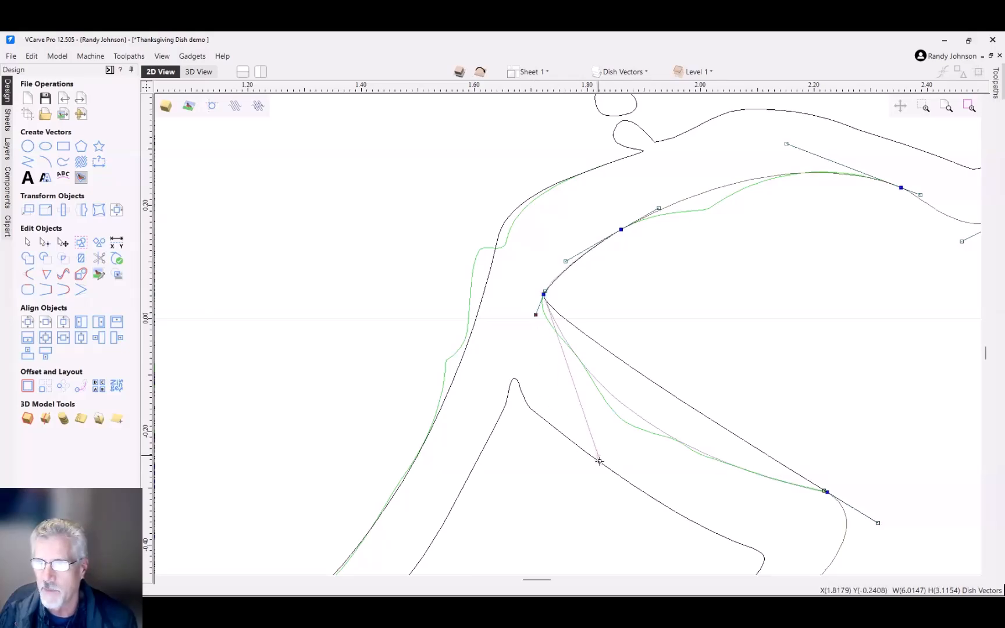
Step: Adjust the inner outline beside the small pointed notch and delete the node at the notch's peak
click(527, 409)
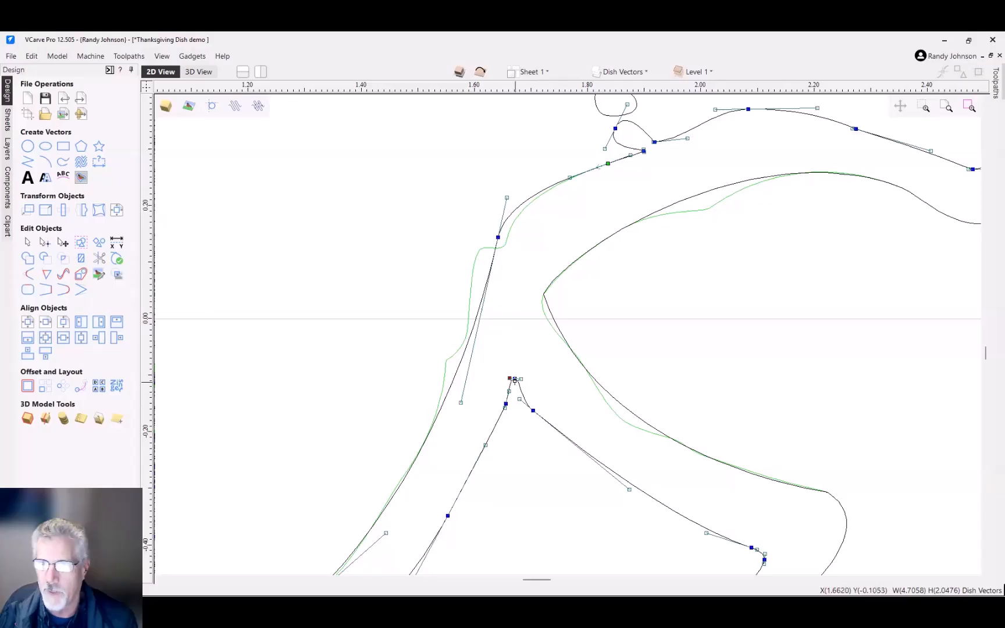
drag(517, 396, 516, 380)
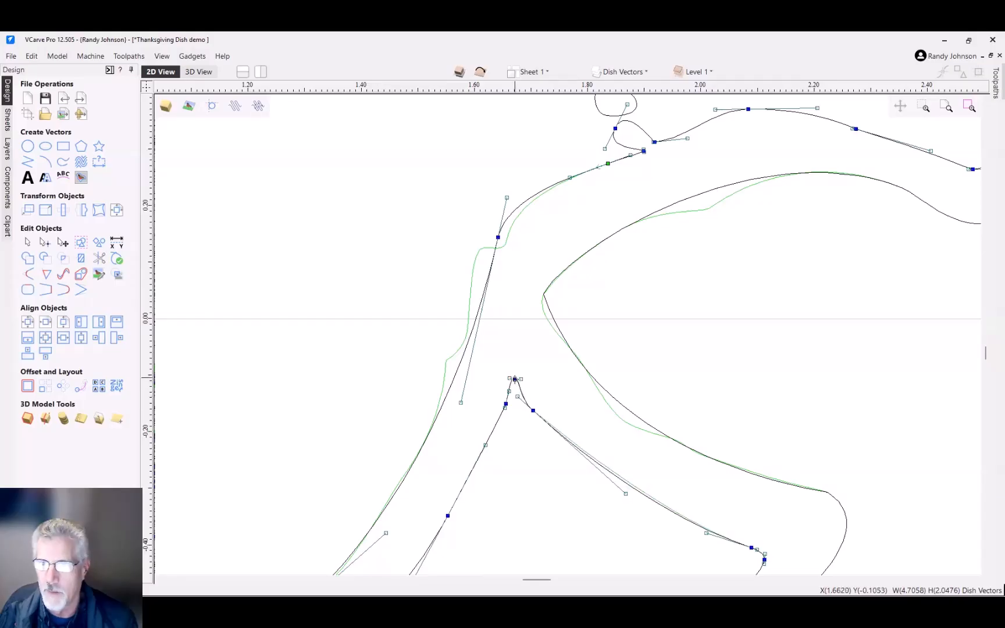
scroll(515, 379, up, 3)
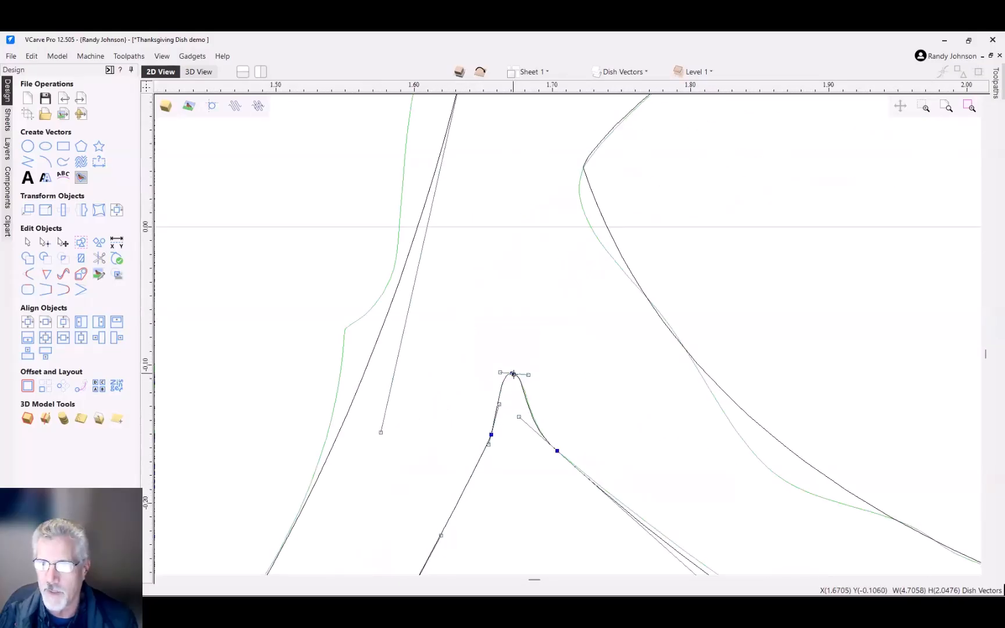
scroll(526, 399, down, 5)
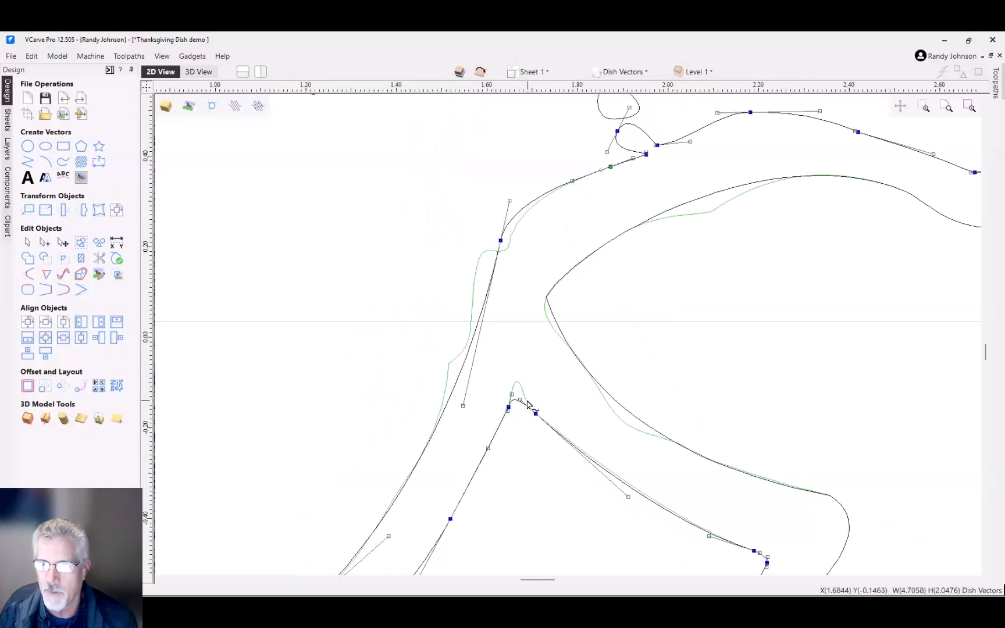
Step: Delete the nodes along the top of the turkey's inner back outline, from the upper left side to near the drumstick
scroll(526, 400, down, 5)
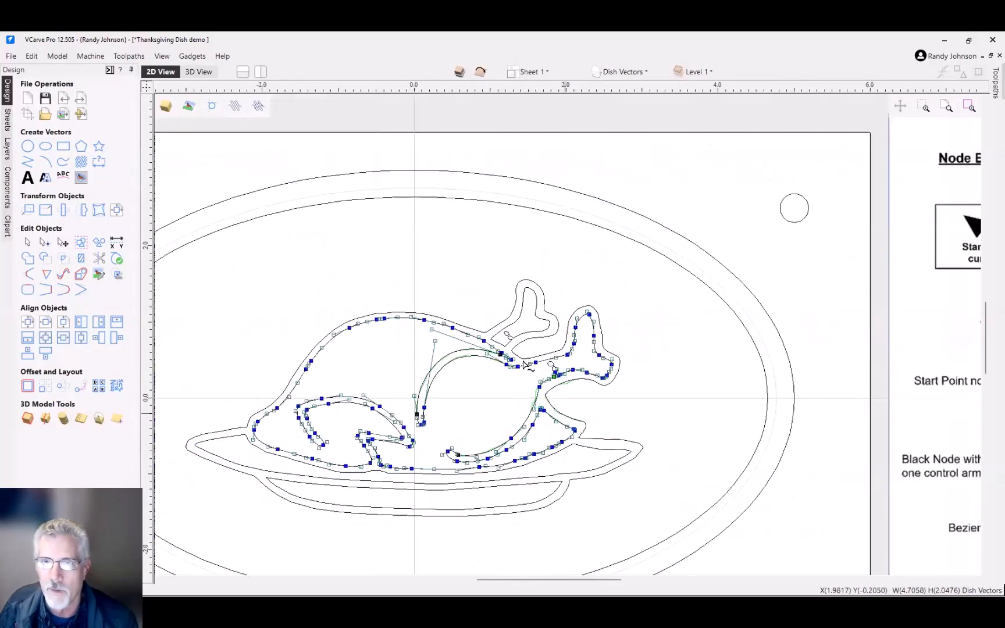
scroll(282, 381, up, 2)
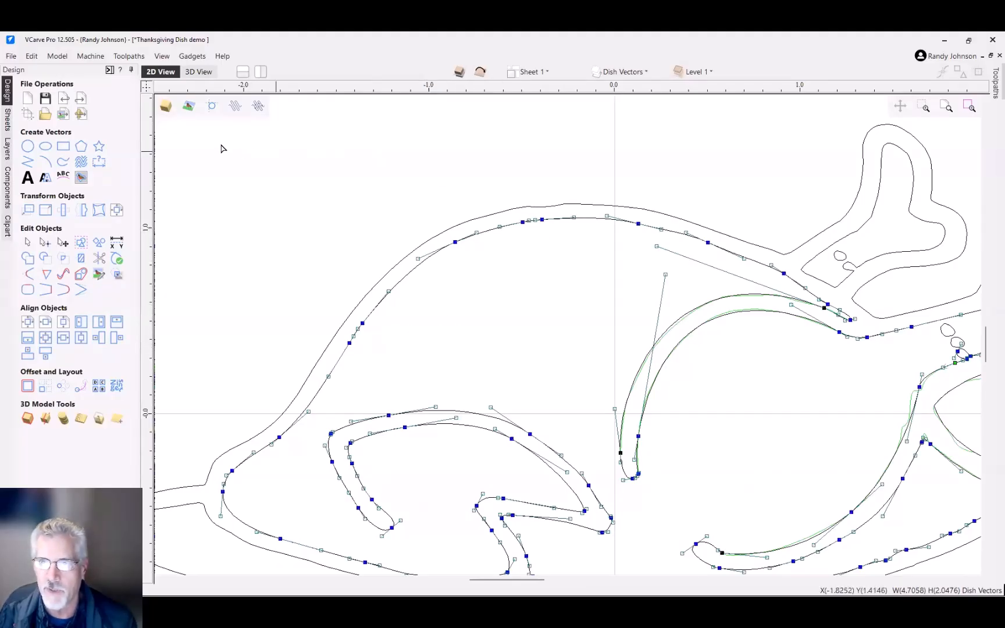
drag(222, 146, 593, 362)
key(Delete)
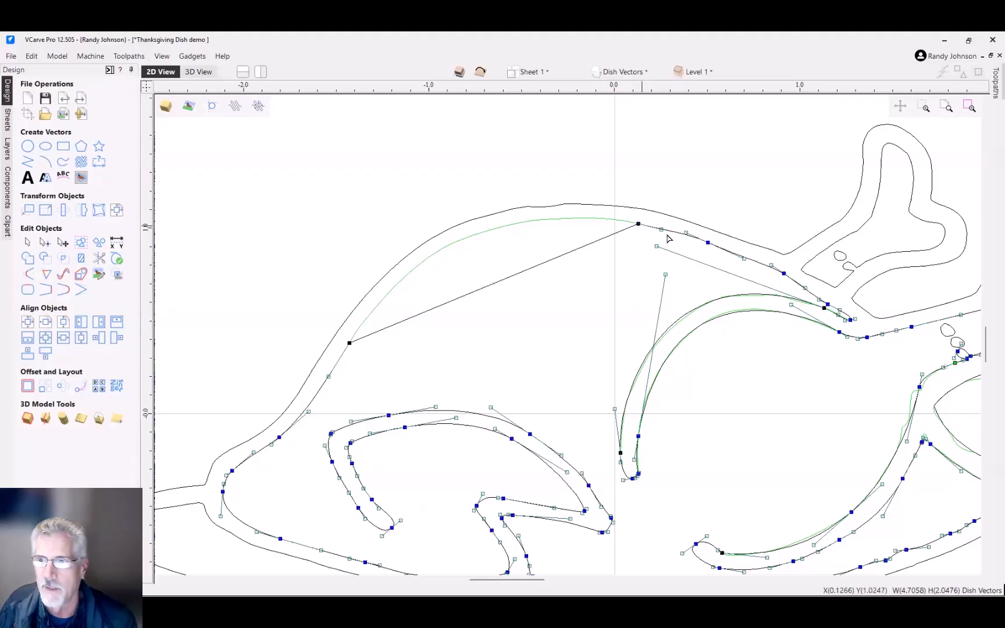
key(d)
key(d)
key(d)
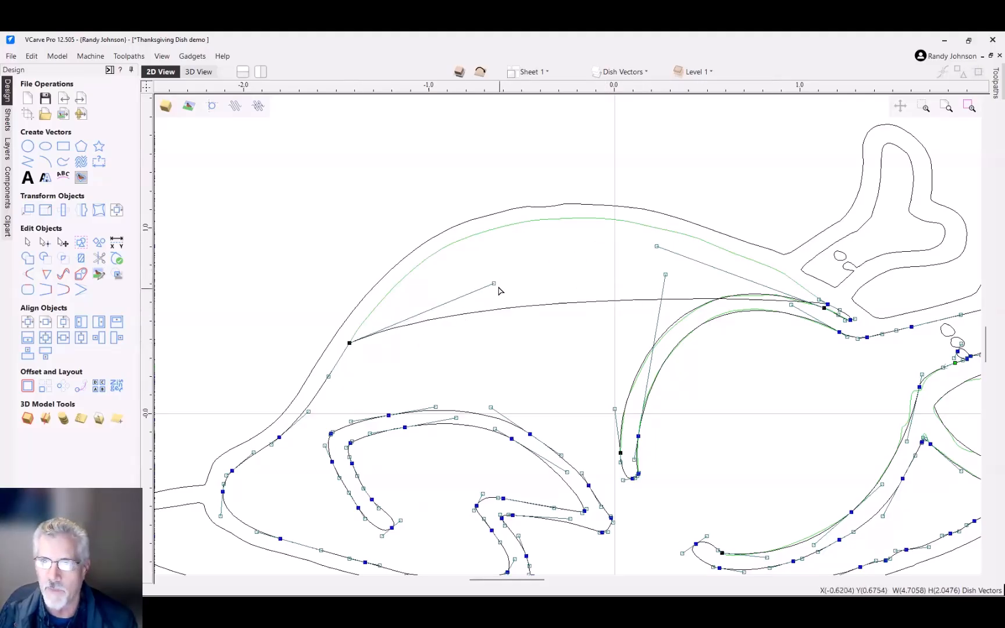
Step: Reshape the turkey's long back span with its Bezier handles to follow the original arch
drag(497, 284, 516, 95)
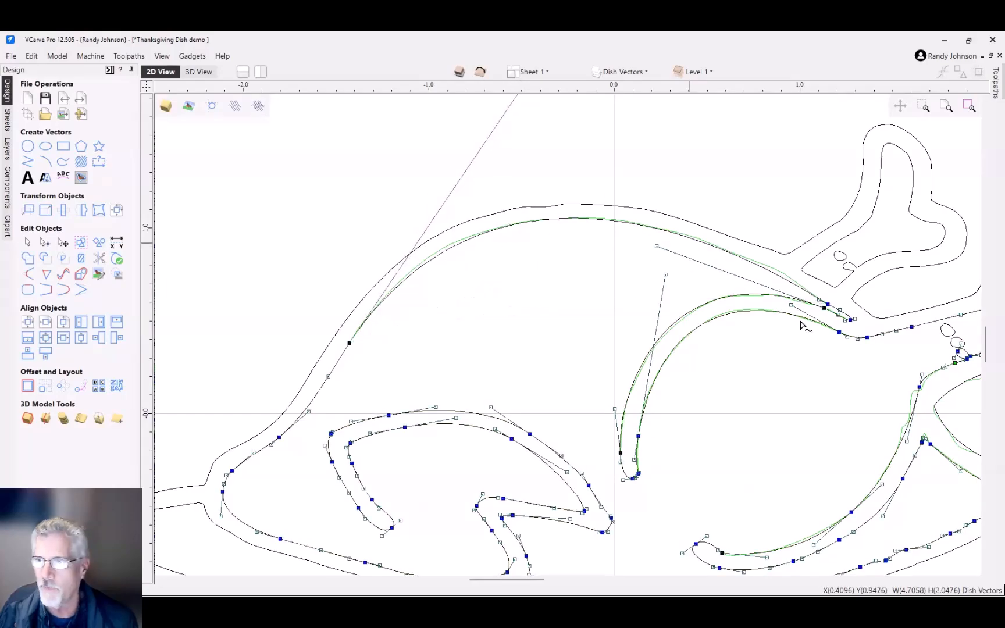
drag(819, 300, 798, 293)
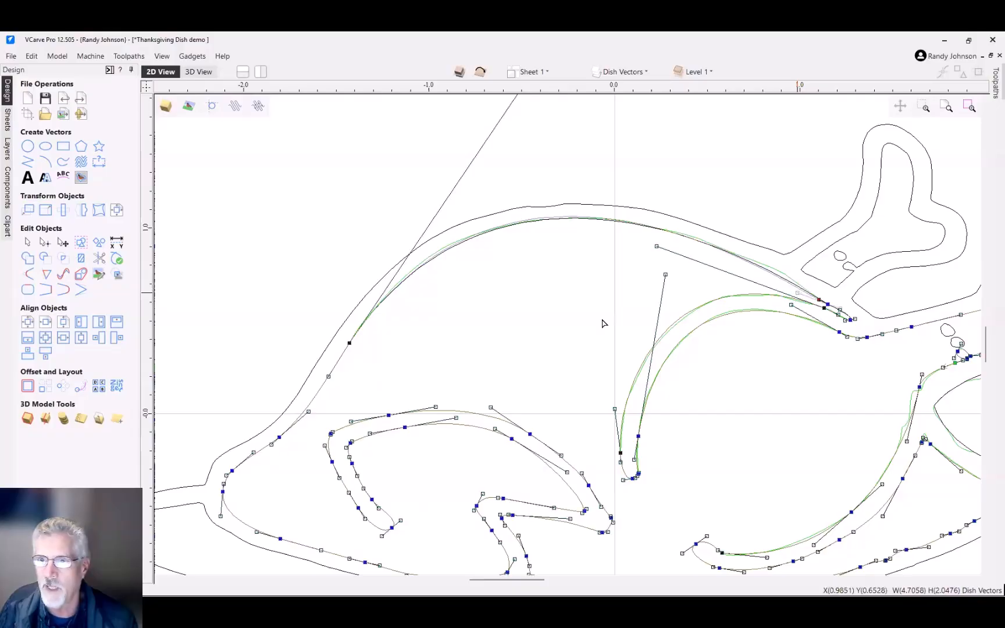
scroll(511, 316, down, 3)
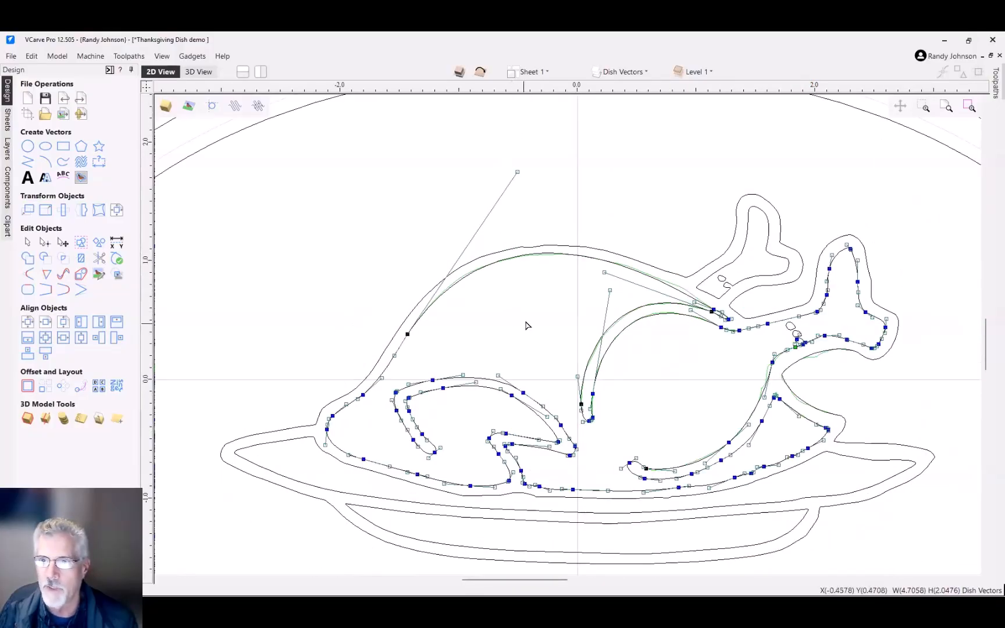
Step: Deselect the turkey outline and hide the Original layer
click(526, 325)
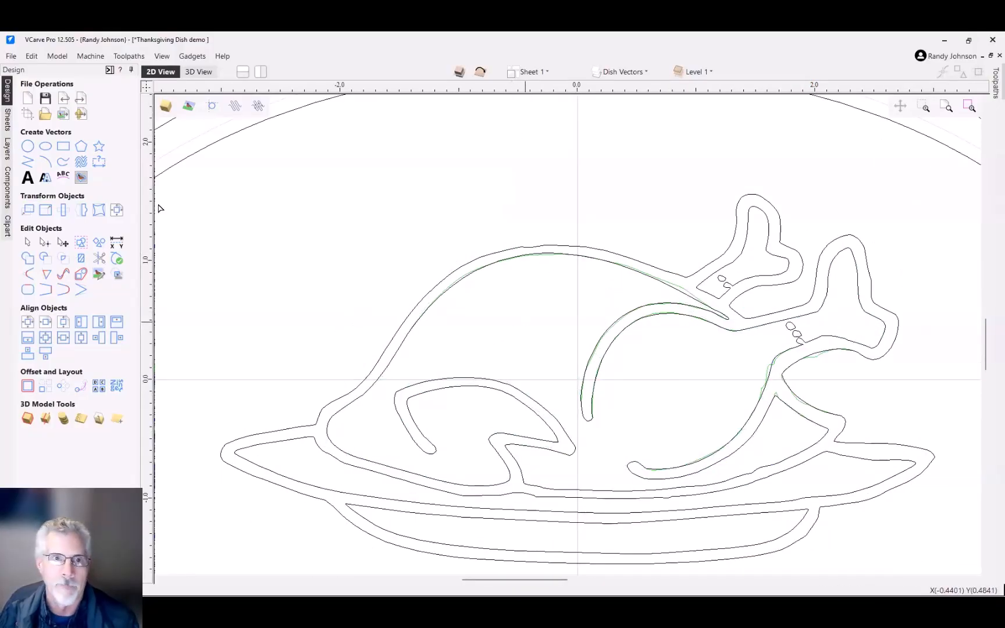
click(7, 148)
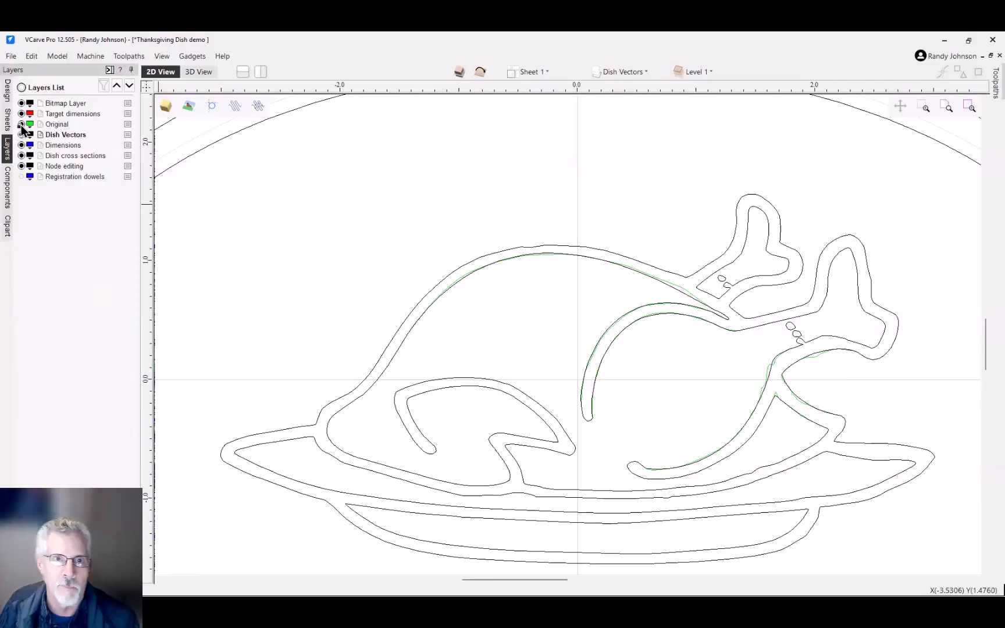
click(21, 124)
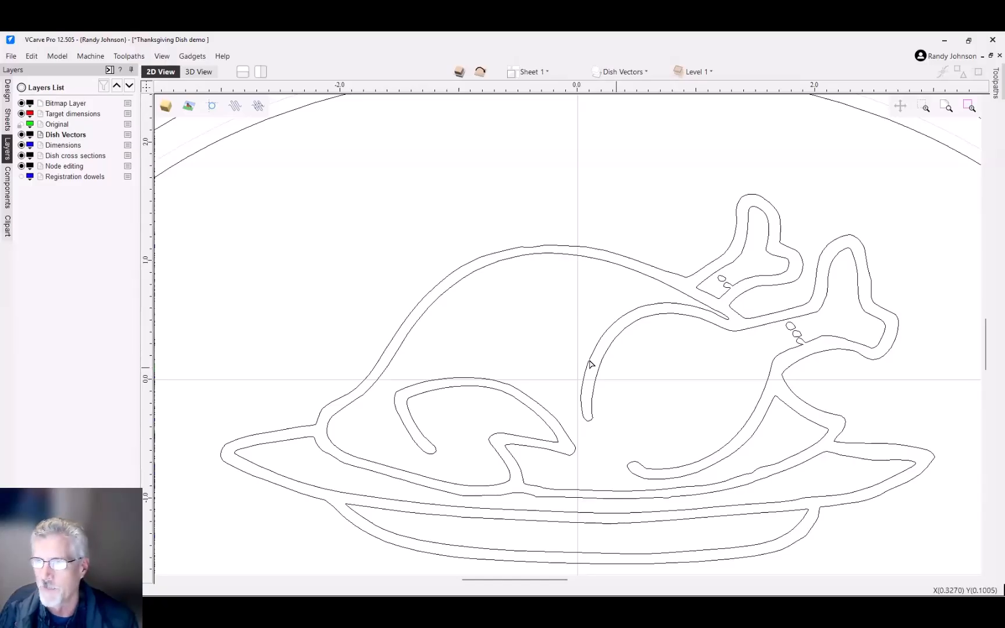
Step: Cut the turkey outline at both nodes where the lowest small droplet joins it below the drumstick
click(816, 345)
scroll(808, 346, up, 6)
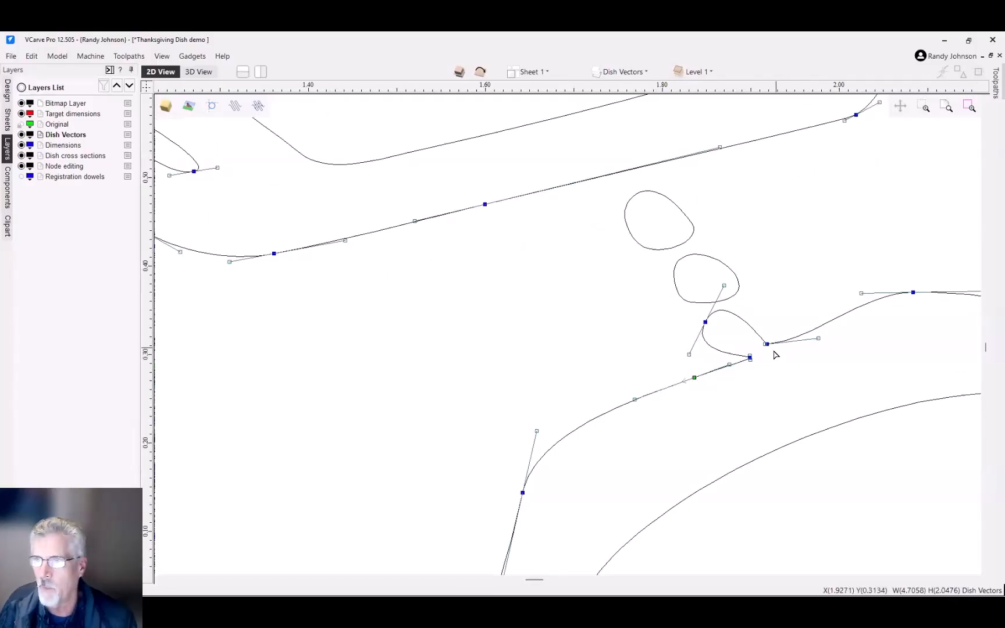
scroll(774, 356, up, 3)
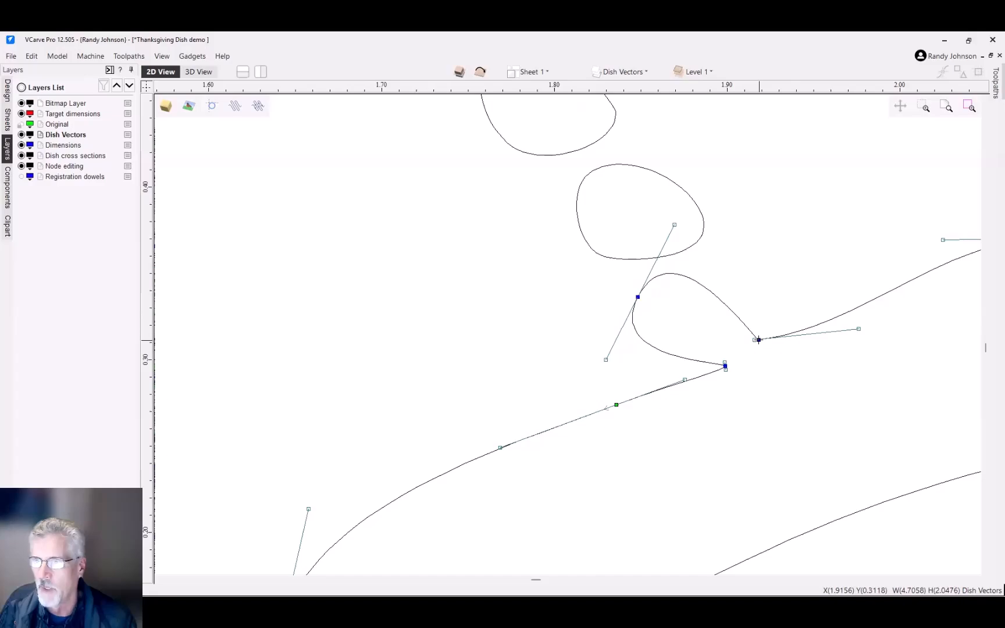
click(353, 253)
click(767, 341)
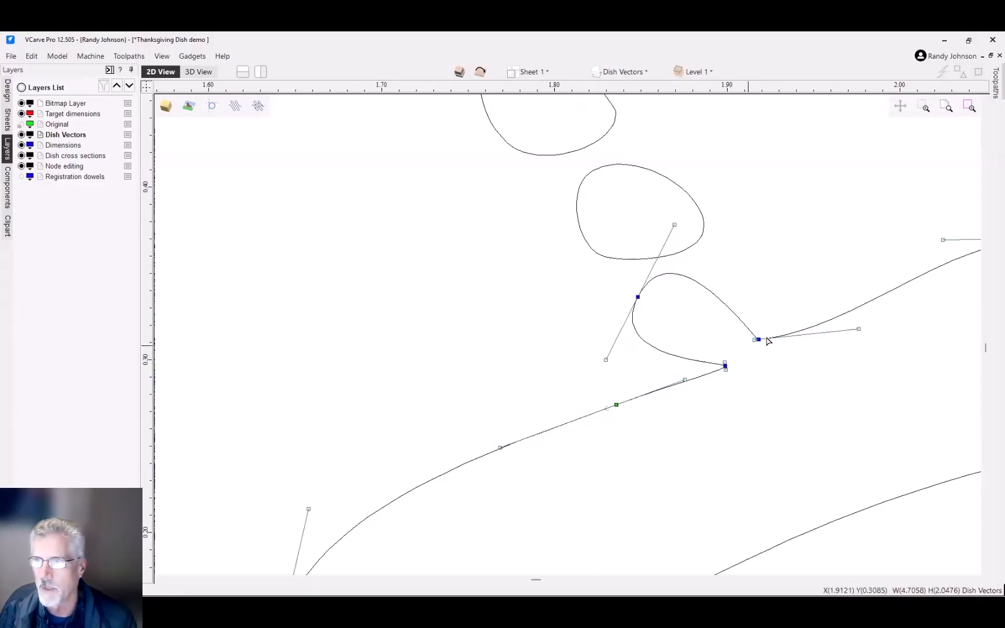
scroll(770, 335, up, 3)
right_click(774, 330)
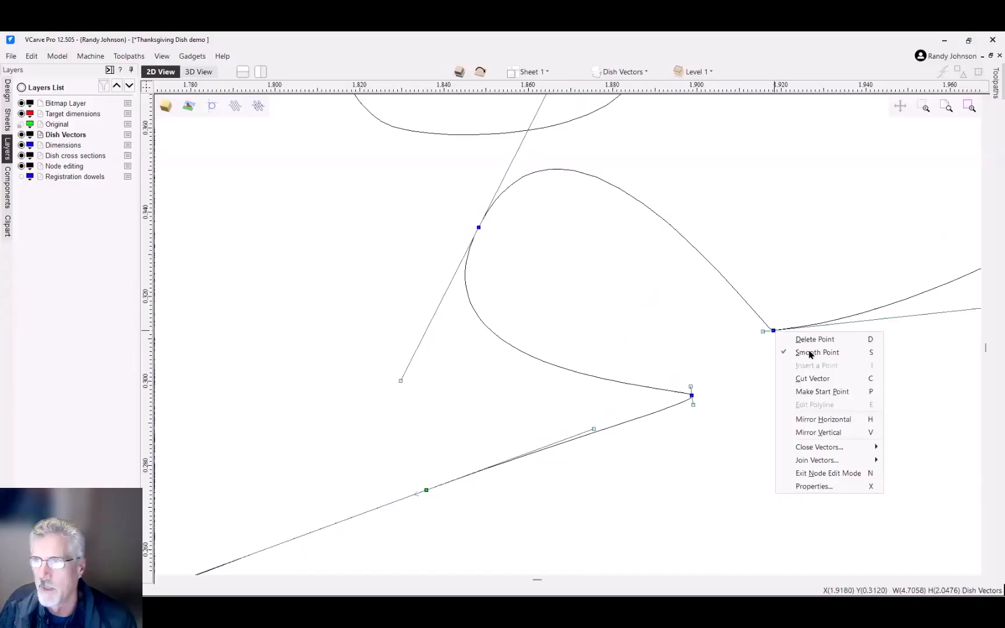
click(813, 380)
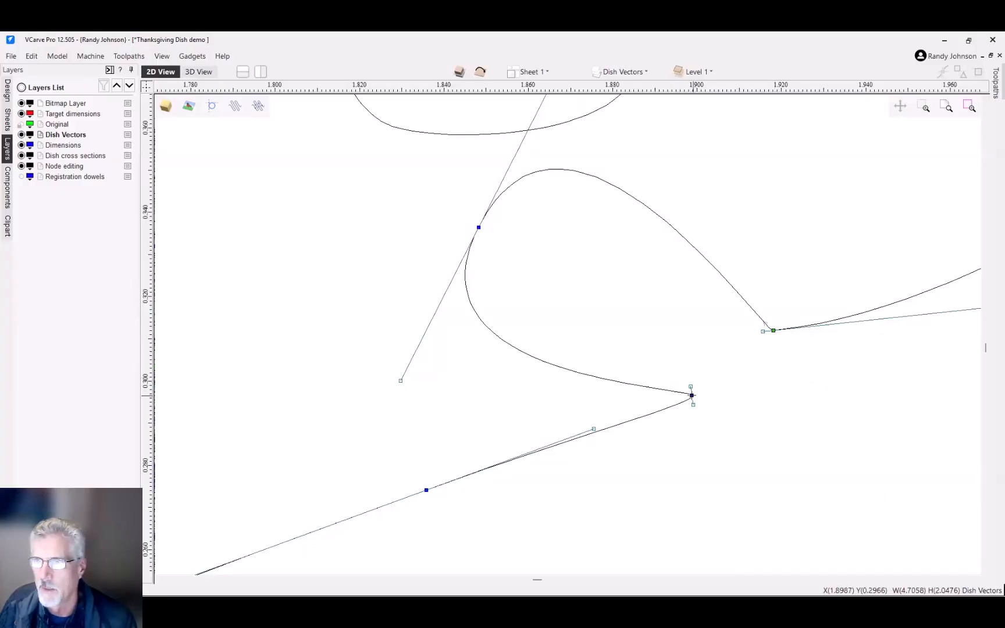
right_click(693, 400)
click(728, 444)
Step: Move the separated droplet's open ends closer together, clear of the outline, and round its end spans with their handles
drag(691, 395, 712, 361)
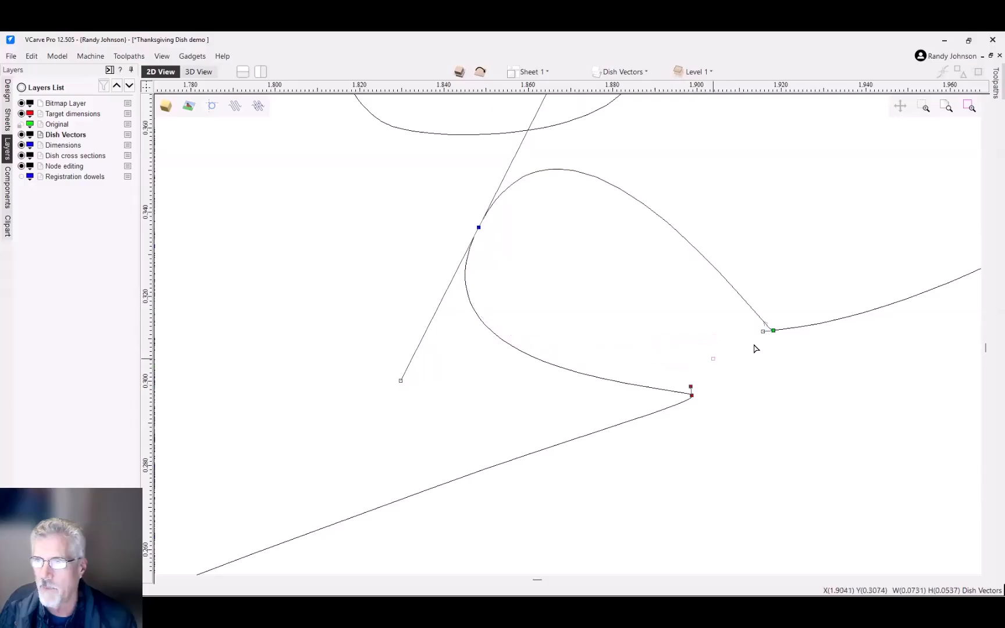
drag(773, 330, 711, 264)
drag(712, 353, 643, 379)
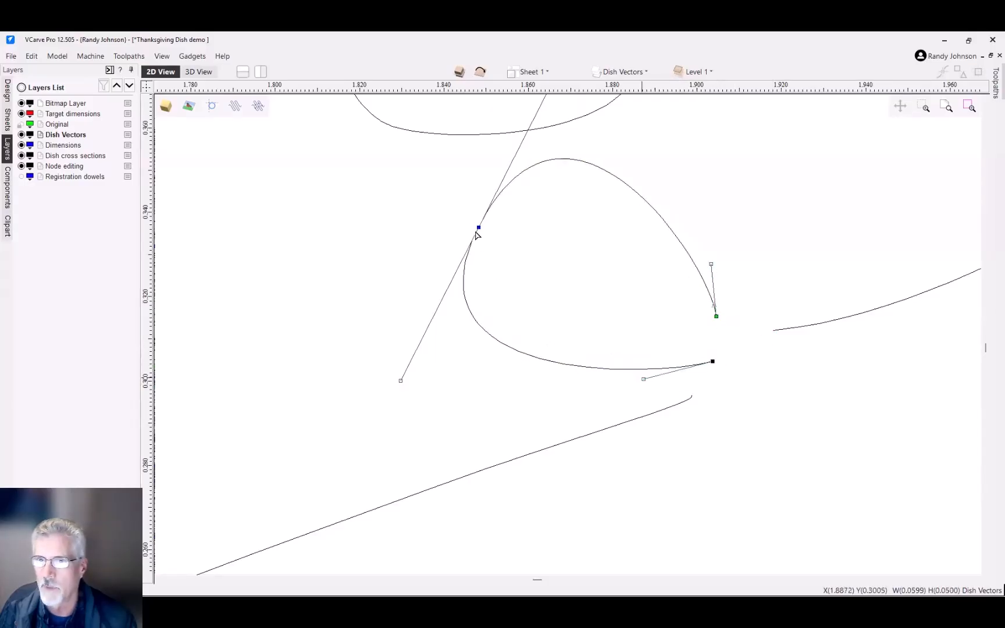
Step: Move the droplet's upper-left node inward and adjust both of its handles to shrink and round the shape
drag(478, 227, 536, 194)
scroll(555, 267, down, 5)
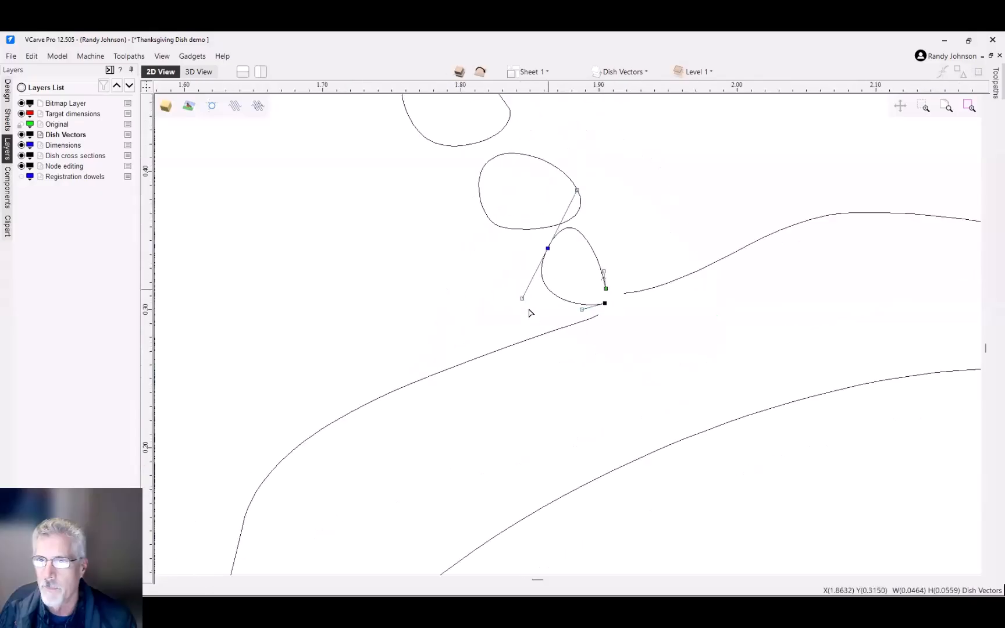
drag(522, 299, 514, 272)
drag(601, 211, 585, 216)
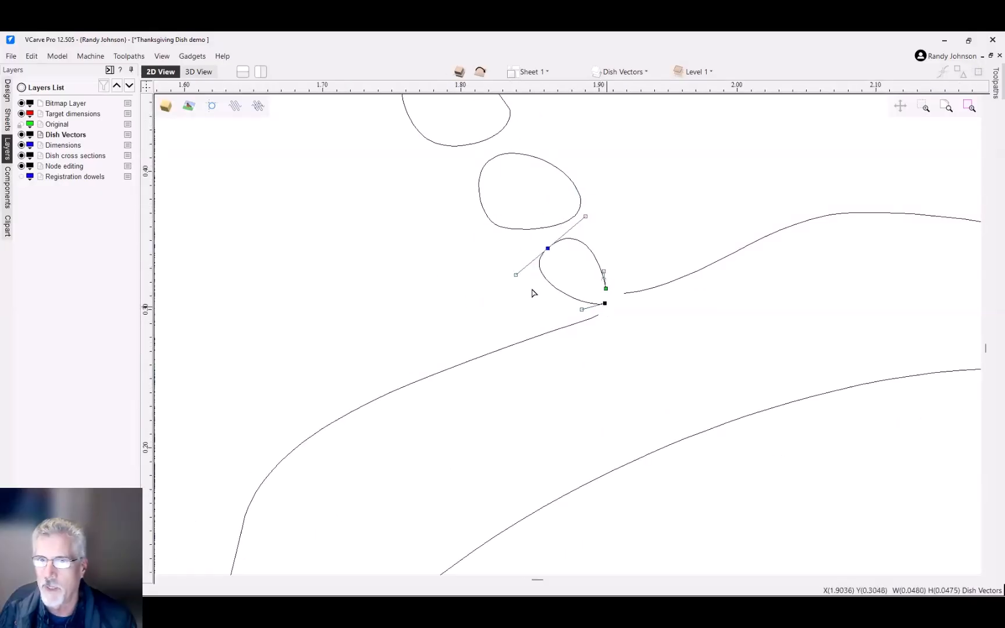
Step: Close the droplet's open gap with a smooth curve
click(7, 92)
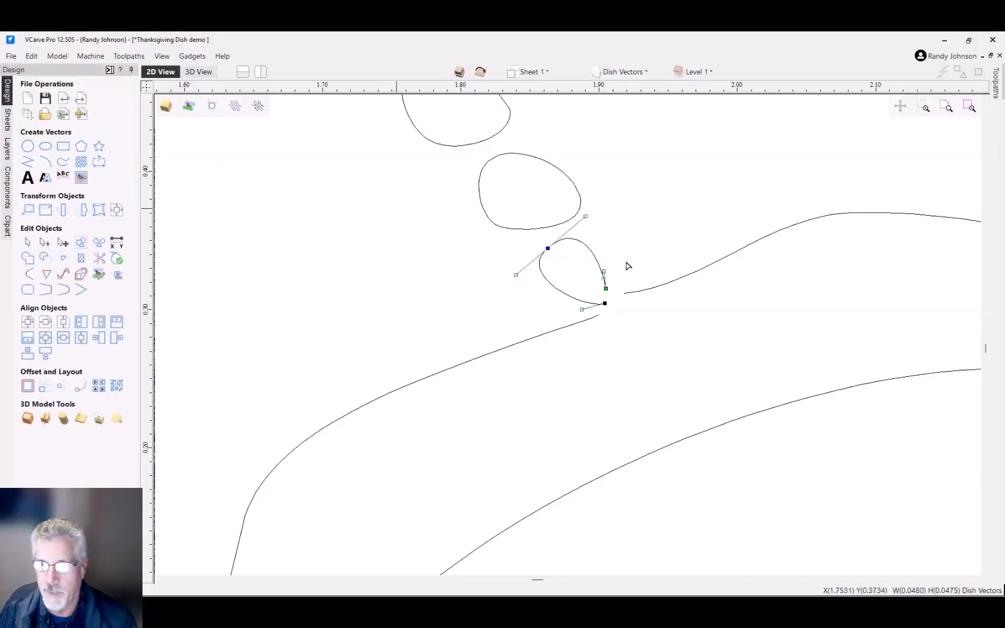
click(61, 293)
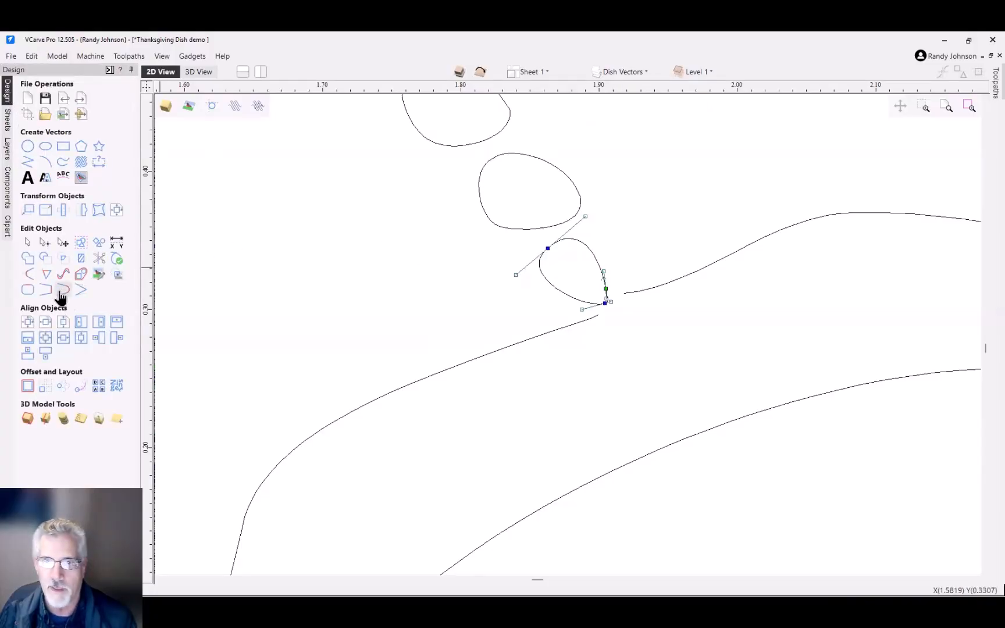
scroll(632, 301, up, 2)
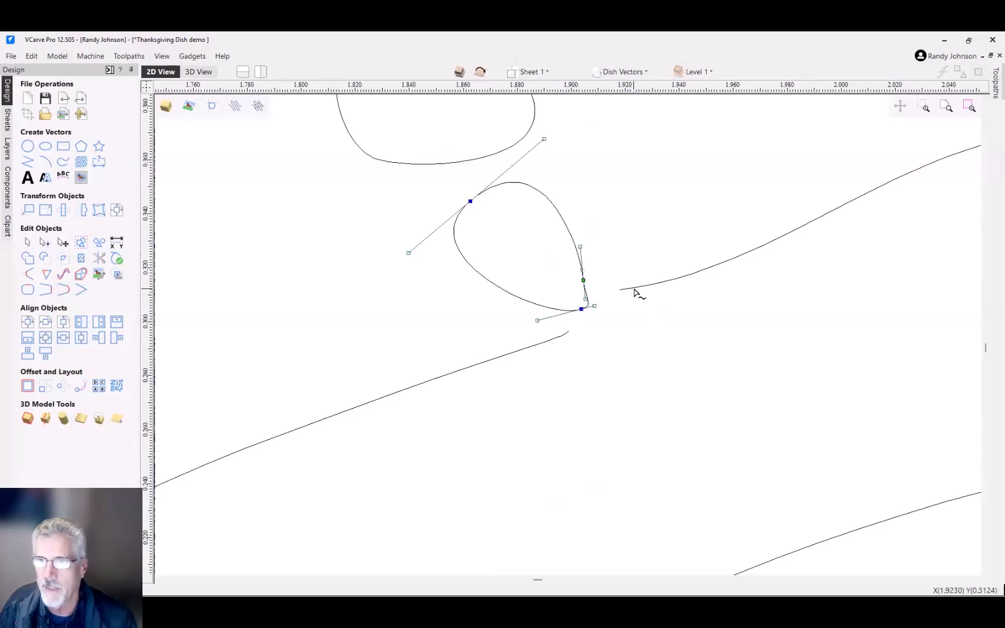
Step: Move the cut turkey outline's right-hand open end toward its left-hand end and adjust the handles of both end spans to align them
click(635, 291)
drag(619, 290, 585, 322)
drag(741, 270, 735, 253)
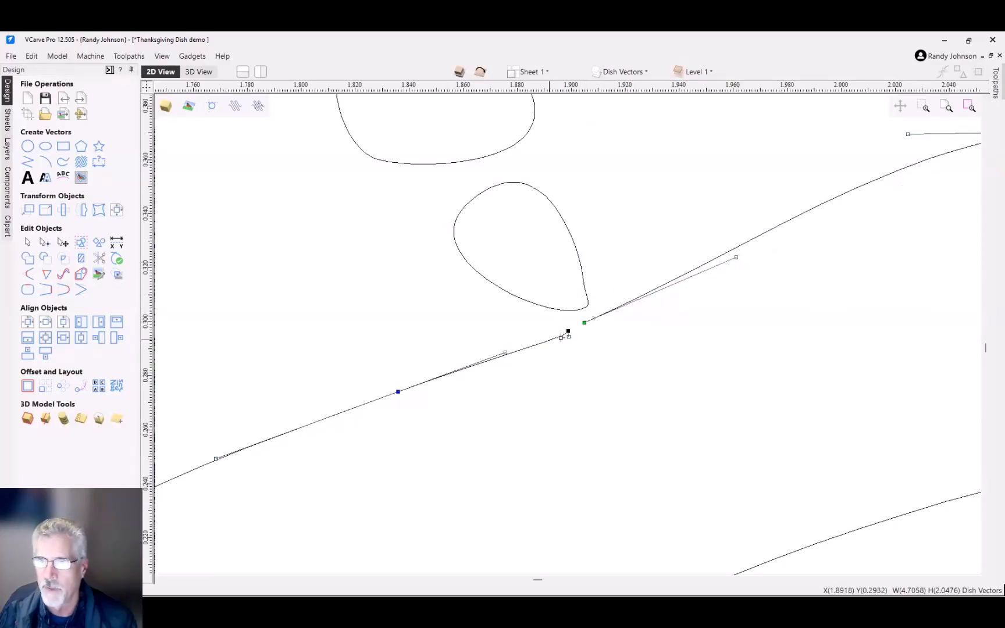
drag(569, 337, 538, 341)
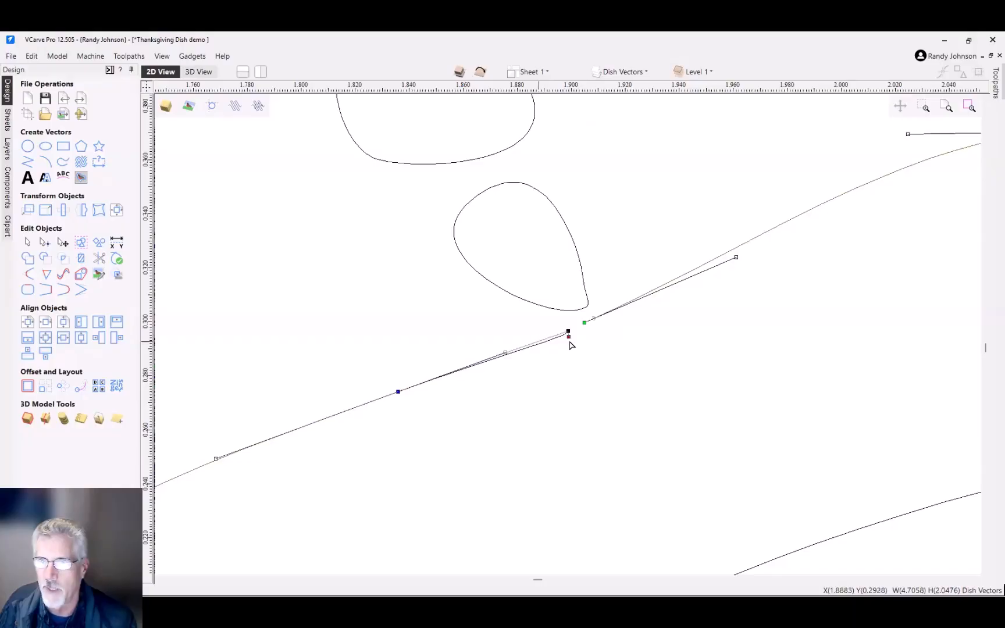
scroll(584, 328, up, 2)
scroll(585, 331, up, 1)
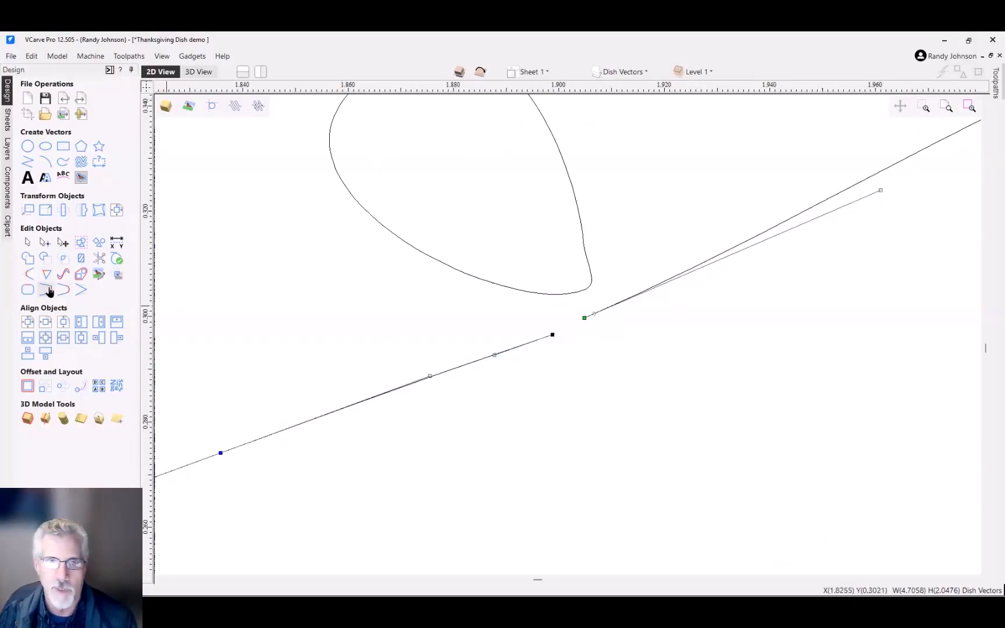
Step: Close the gap in the turkey outline below the droplet with a straight line
click(49, 292)
scroll(579, 317, down, 5)
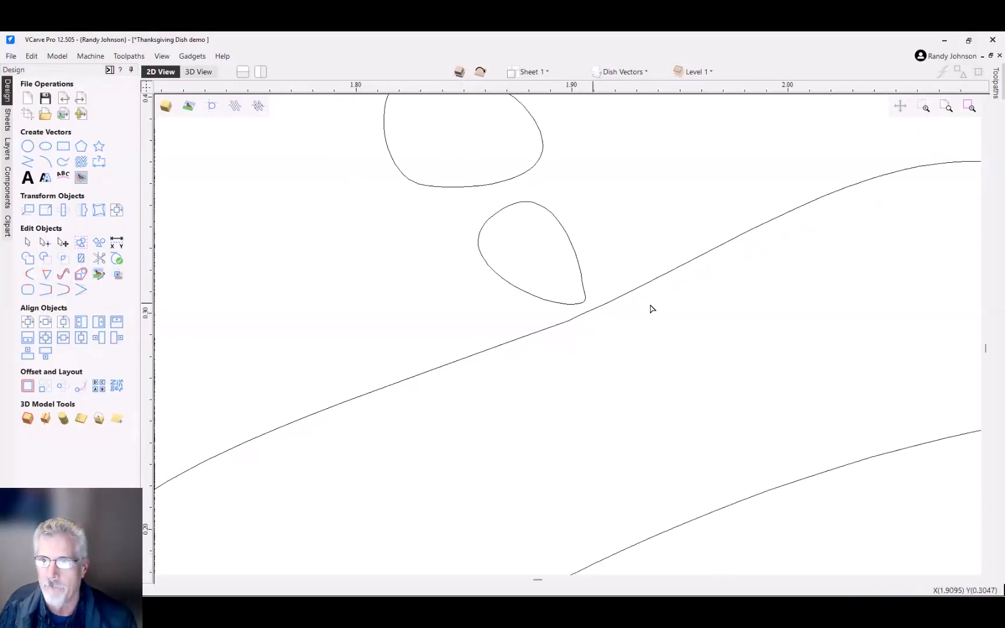
scroll(636, 311, down, 2)
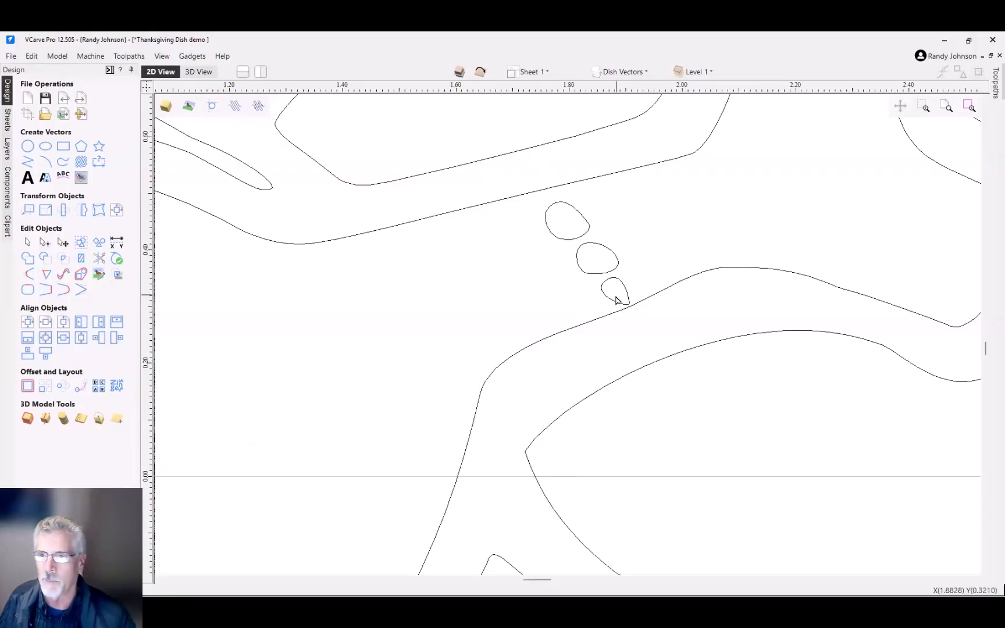
Step: Move the edited turkey vectors out of the dish blank, to the empty area below the Node Editing chart
scroll(617, 300, down, 6)
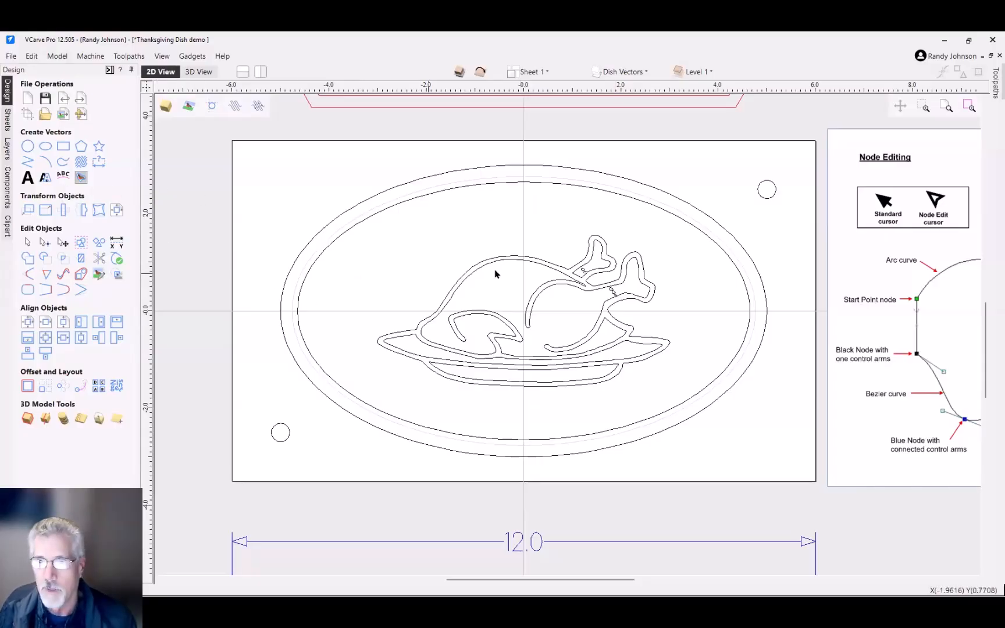
scroll(498, 271, down, 2)
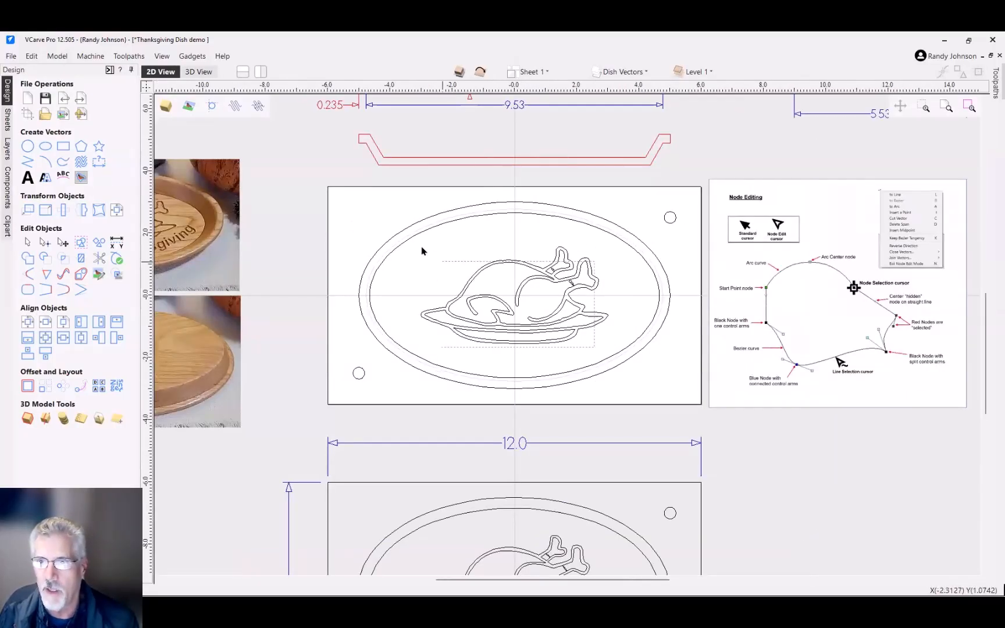
click(499, 267)
scroll(495, 269, down, 1)
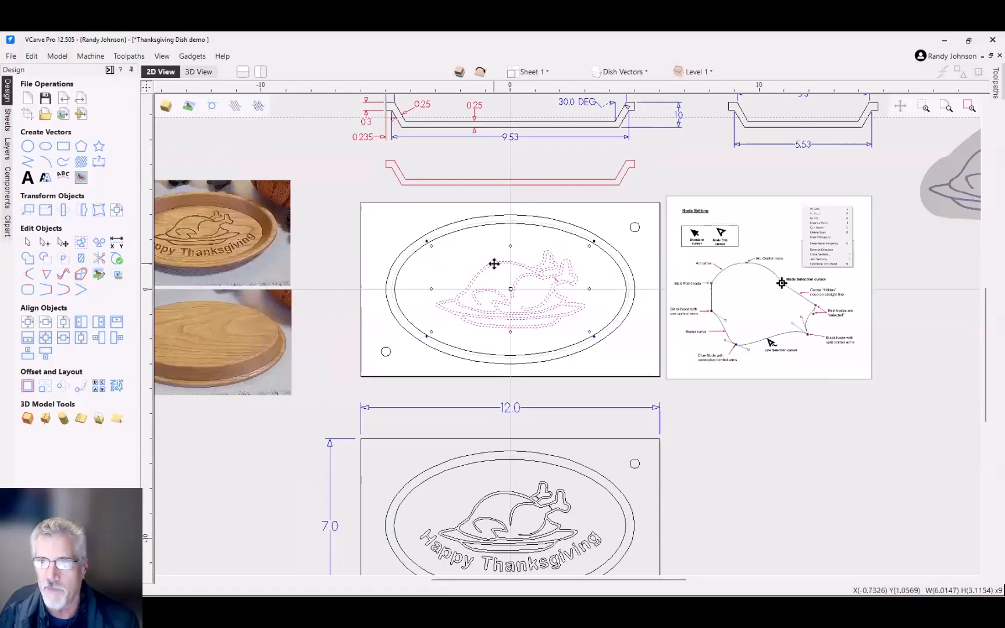
drag(495, 268, 812, 467)
scroll(631, 385, down, 1)
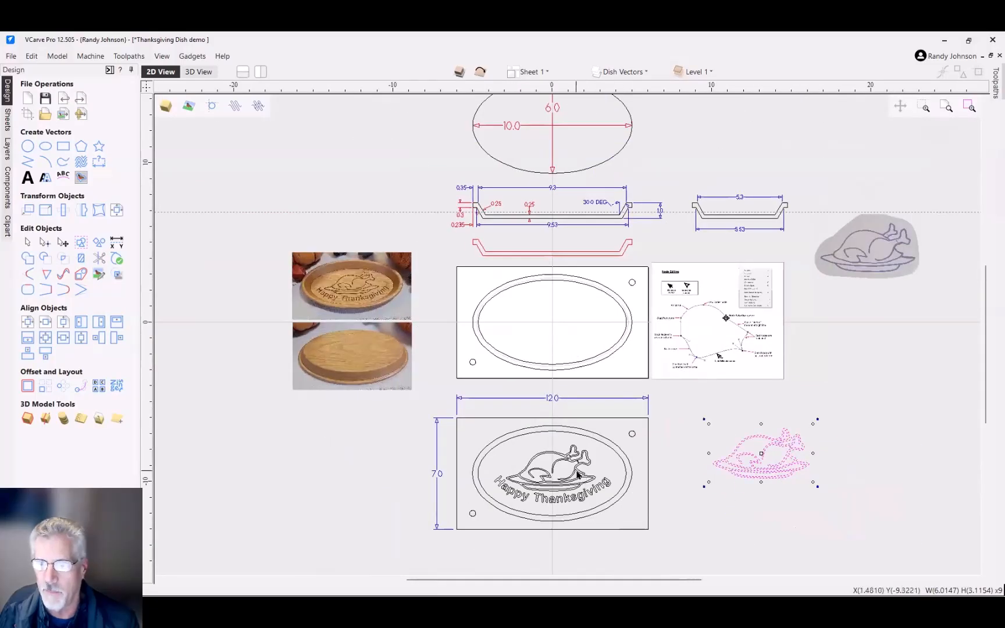
Step: Centre the finished turkey vectors from the lower reference layout in the material, inside the dish oval
click(578, 472)
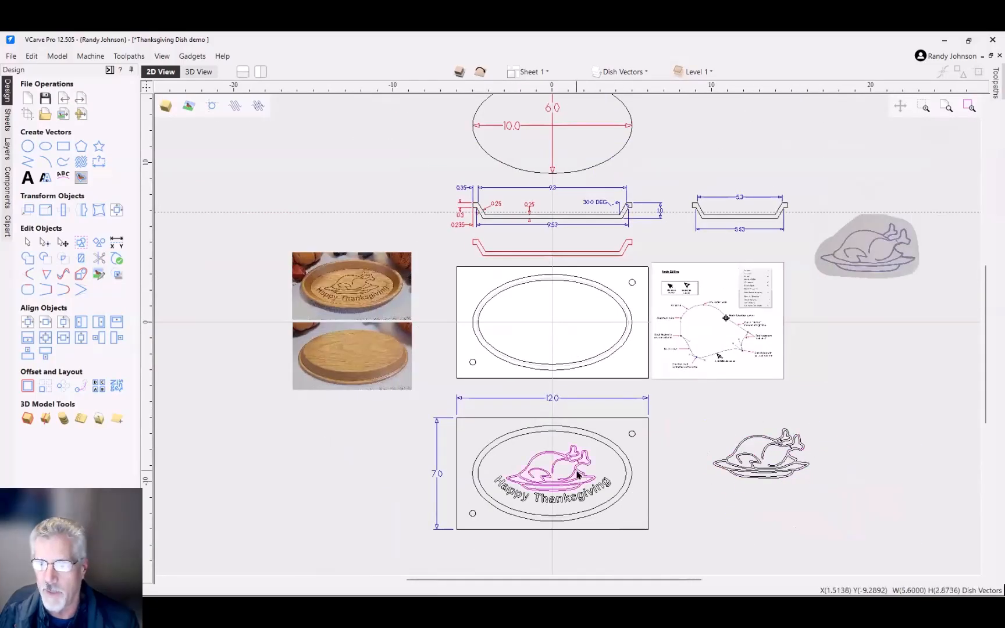
click(27, 323)
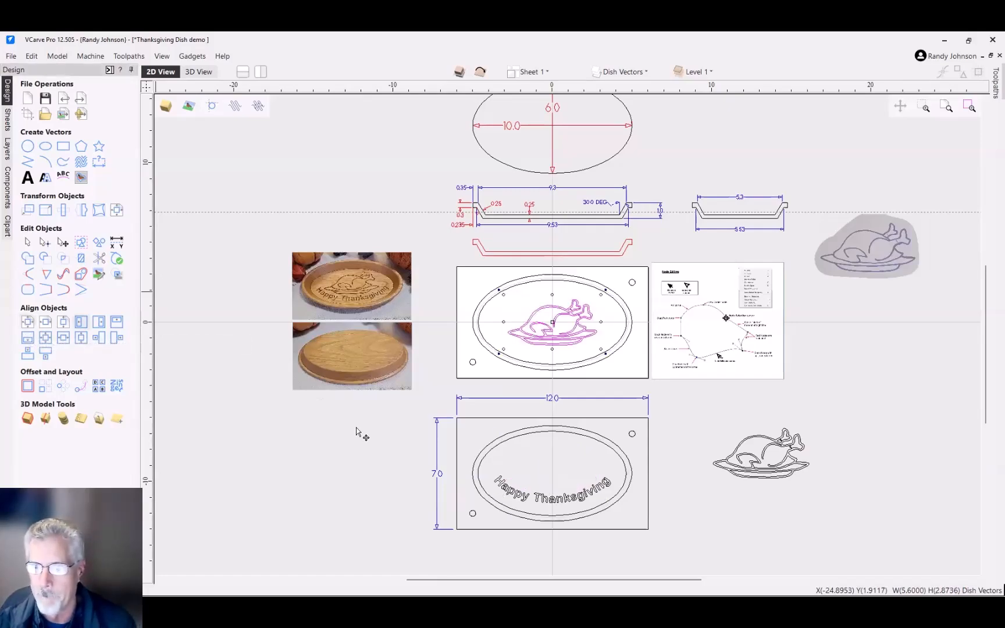
click(342, 451)
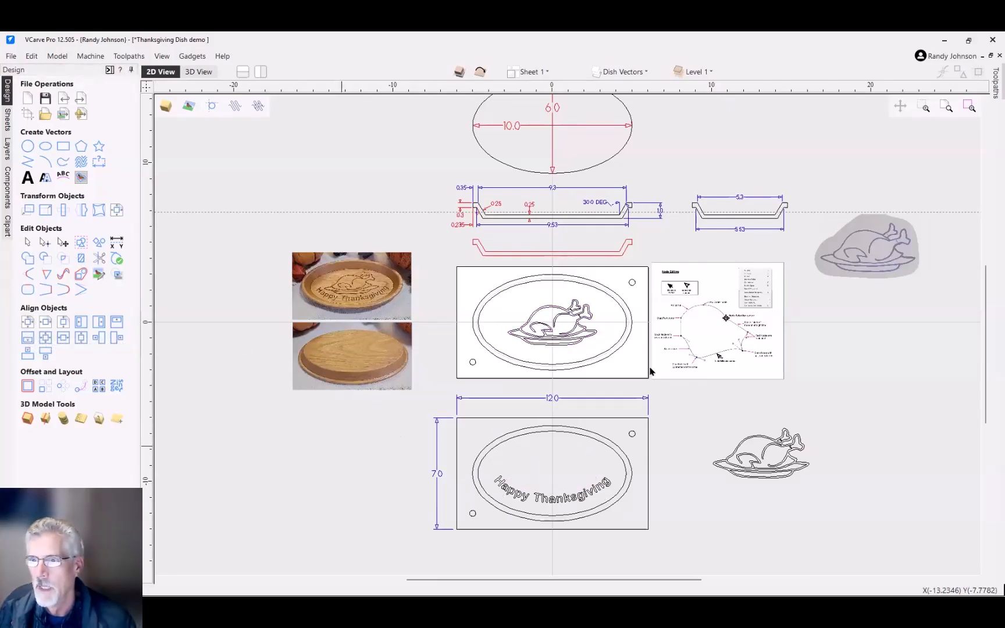
Step: Examine the Node Editing chart's node types, cursors and editing commands, and look over the layout
click(757, 341)
scroll(762, 341, up, 4)
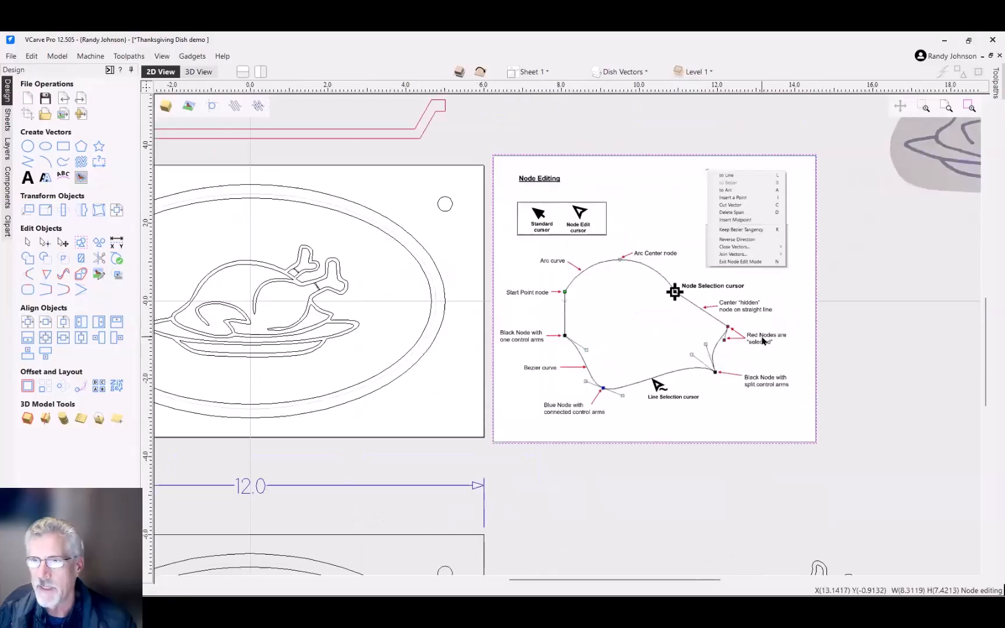
scroll(763, 341, up, 3)
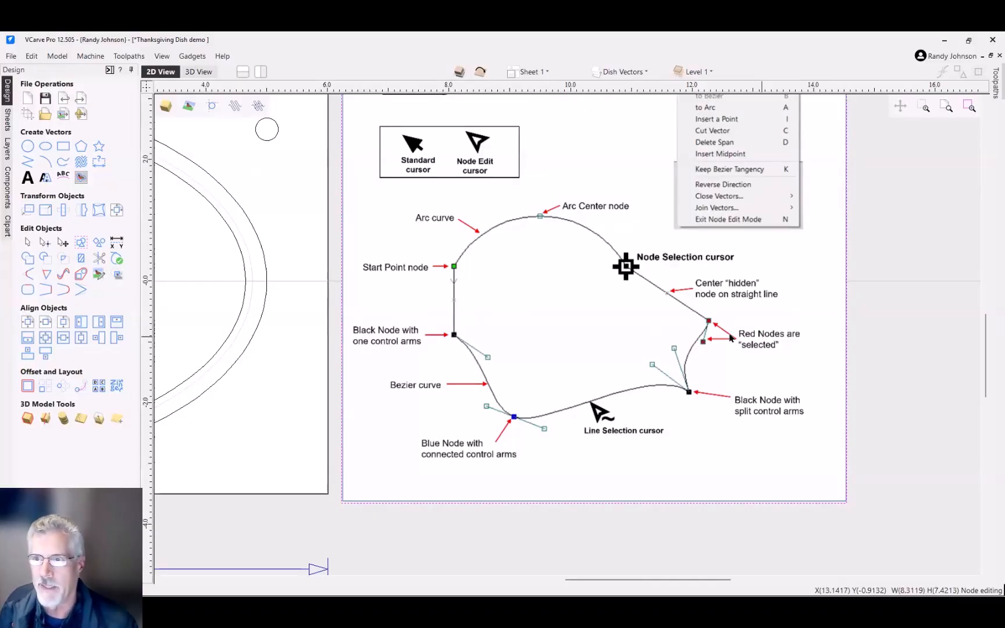
scroll(762, 341, down, 2)
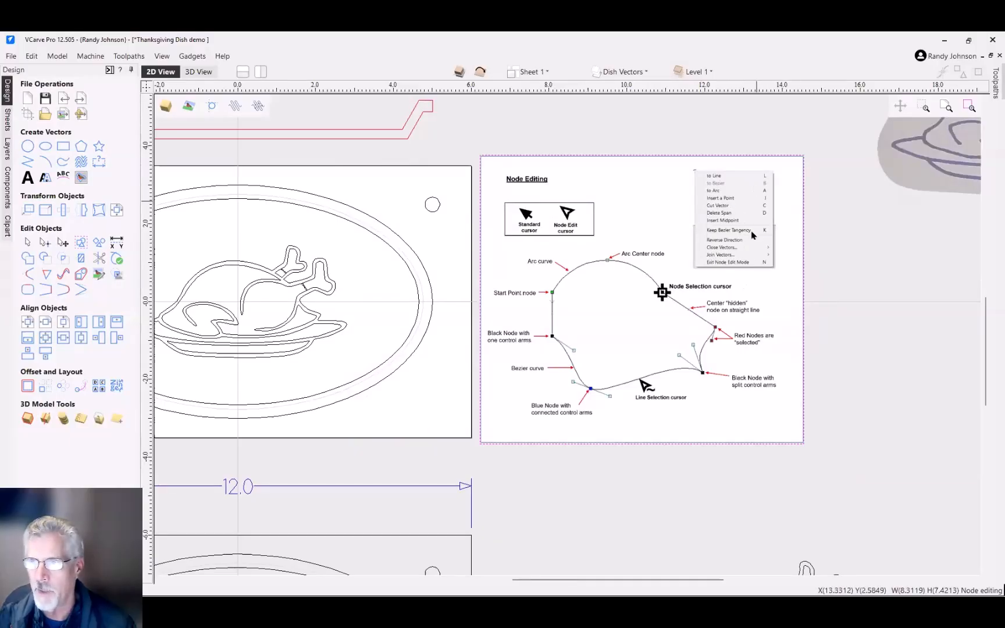
scroll(780, 233, up, 2)
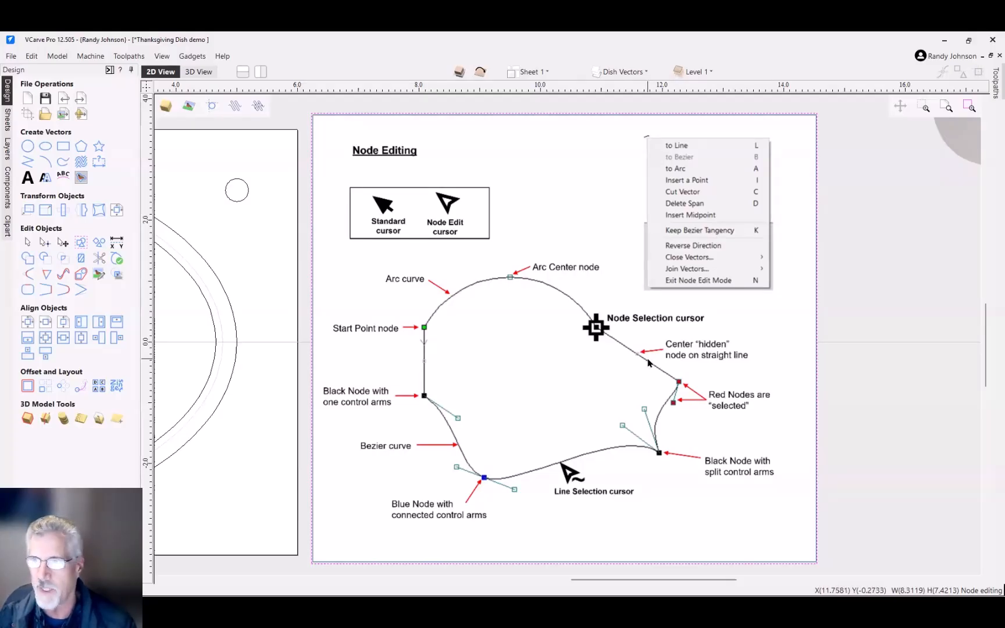
scroll(754, 328, down, 3)
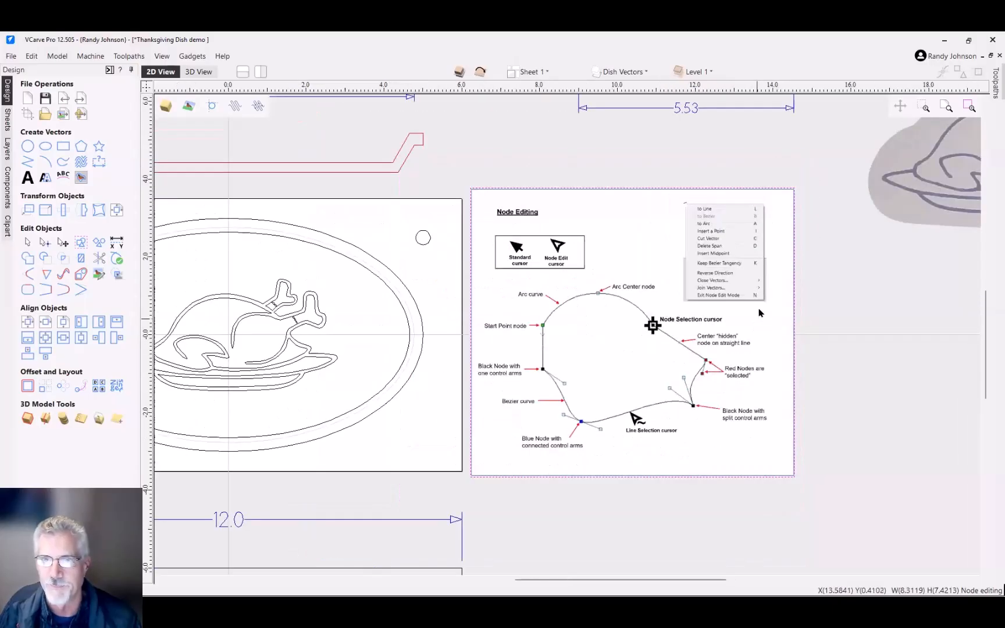
scroll(756, 290, down, 2)
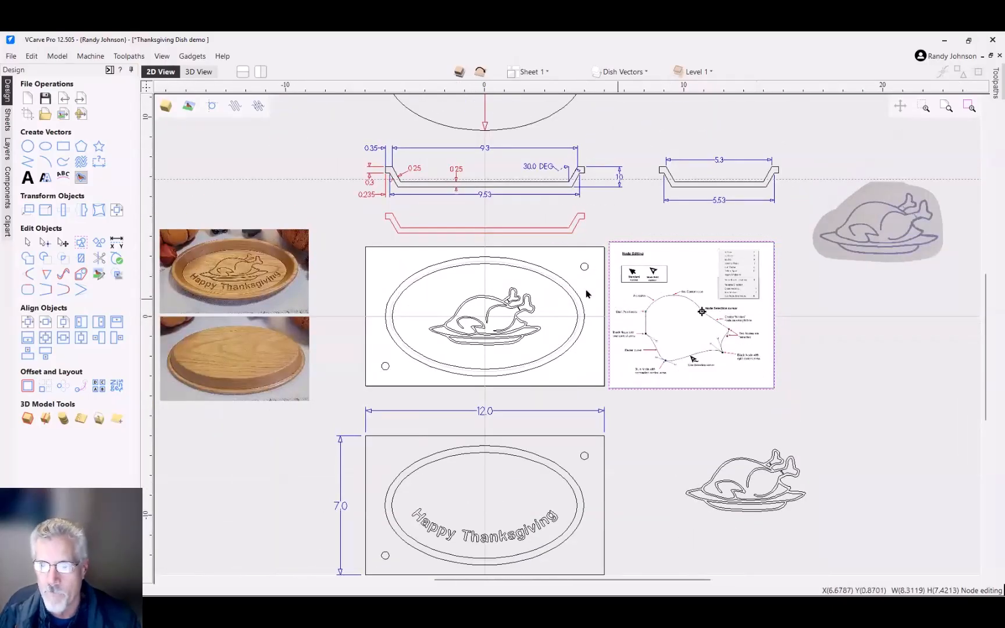
scroll(474, 556, up, 1)
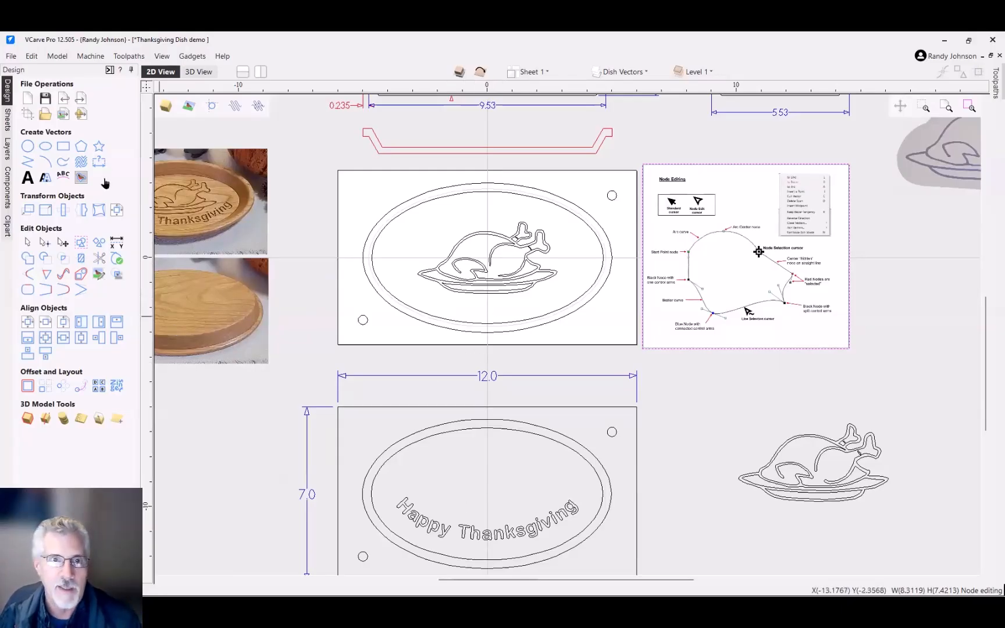
key(Escape)
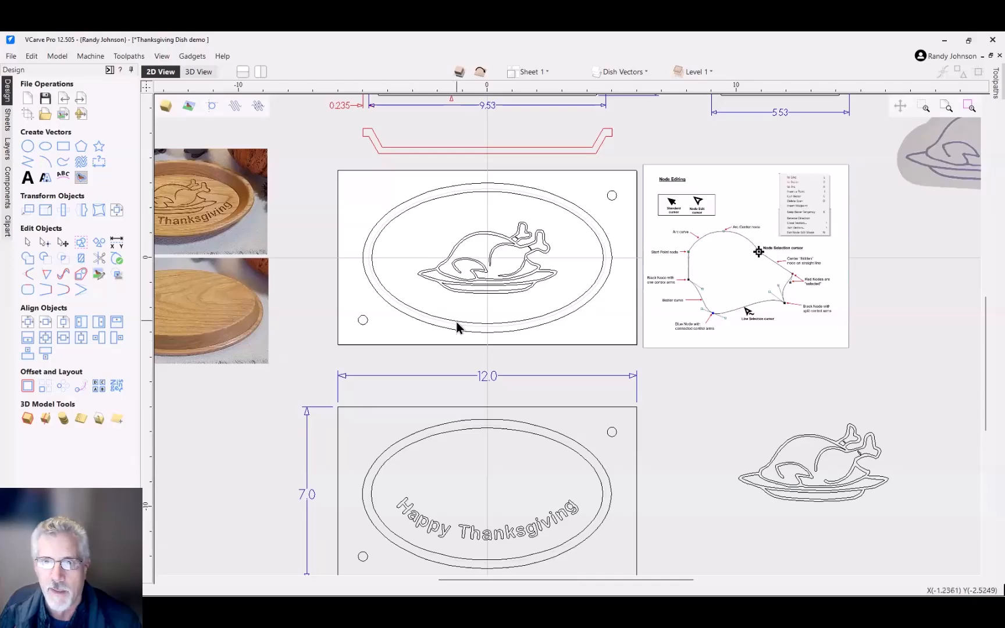
Step: Create the text "Happy Thanksgiving" and place it just below the dish oval
click(434, 317)
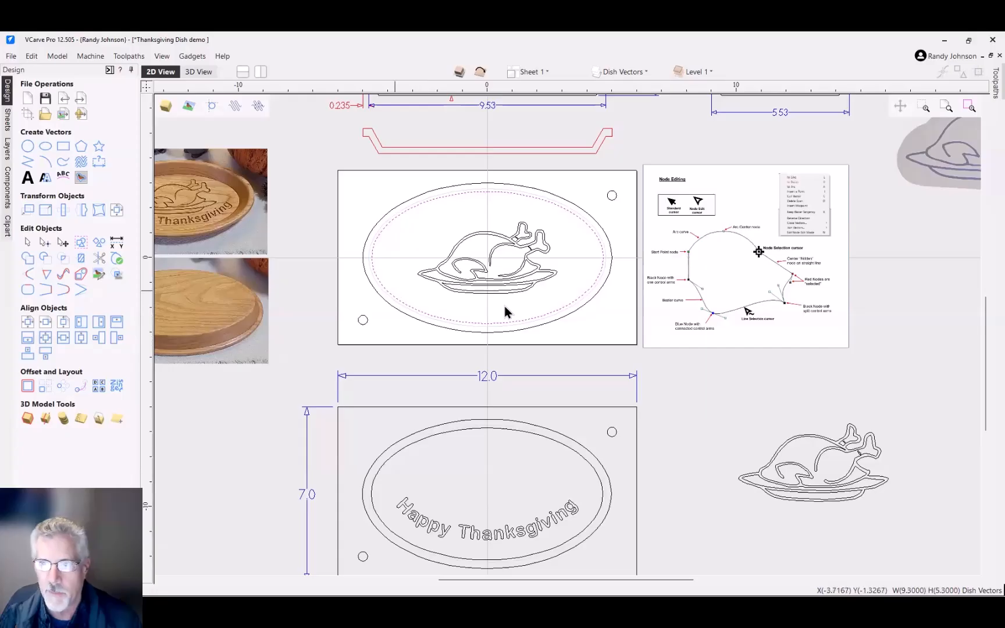
click(428, 335)
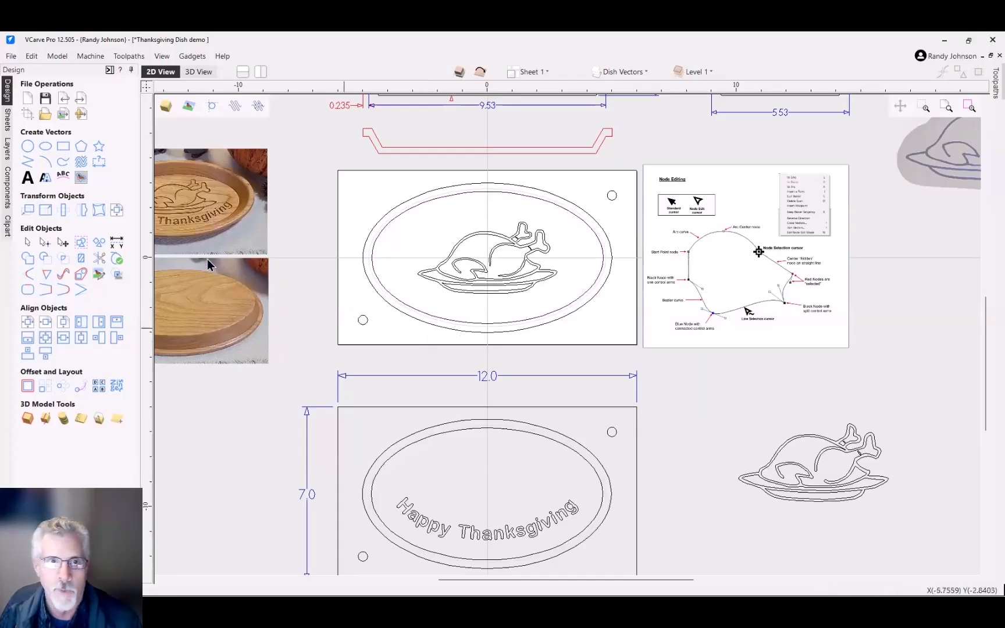
click(27, 178)
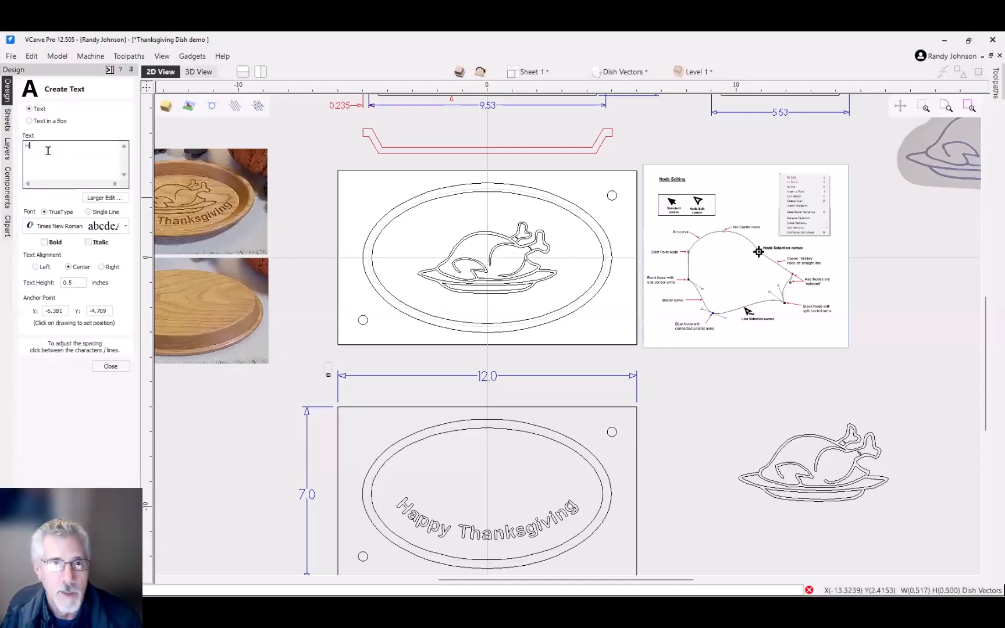
text(Happy)
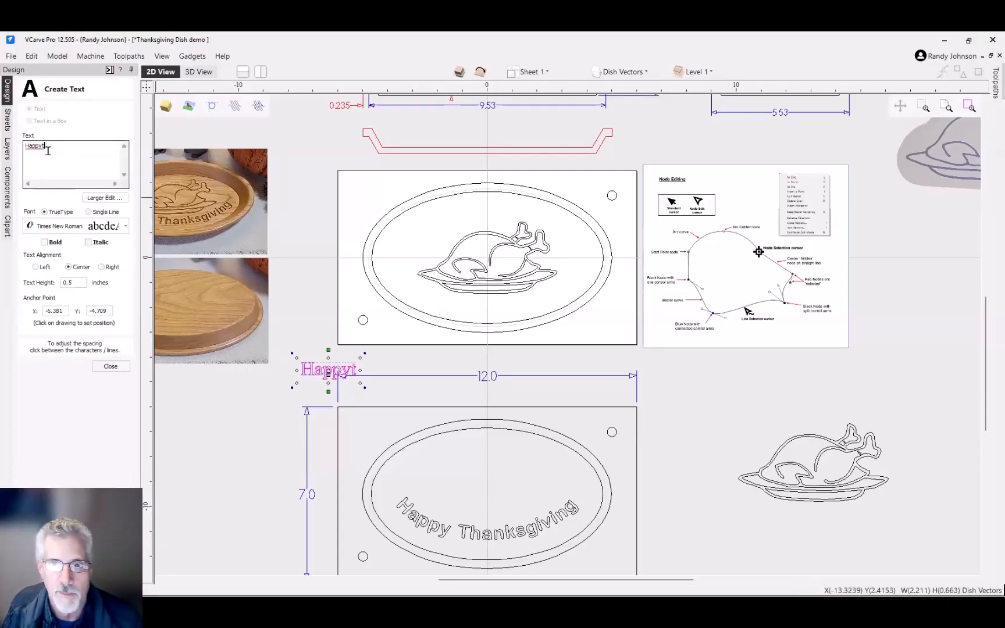
text( Than)
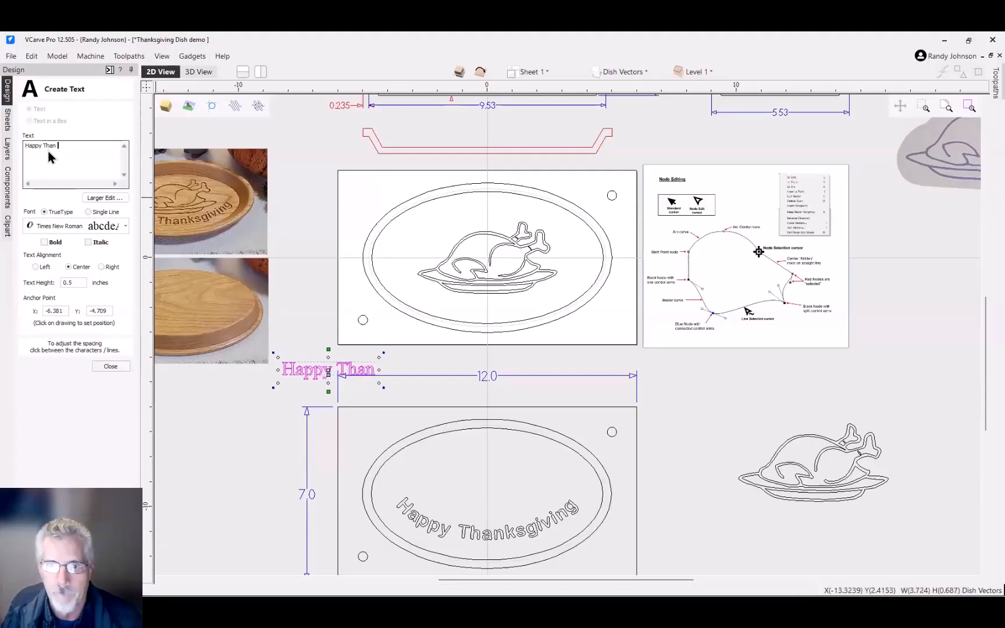
text(ksgi)
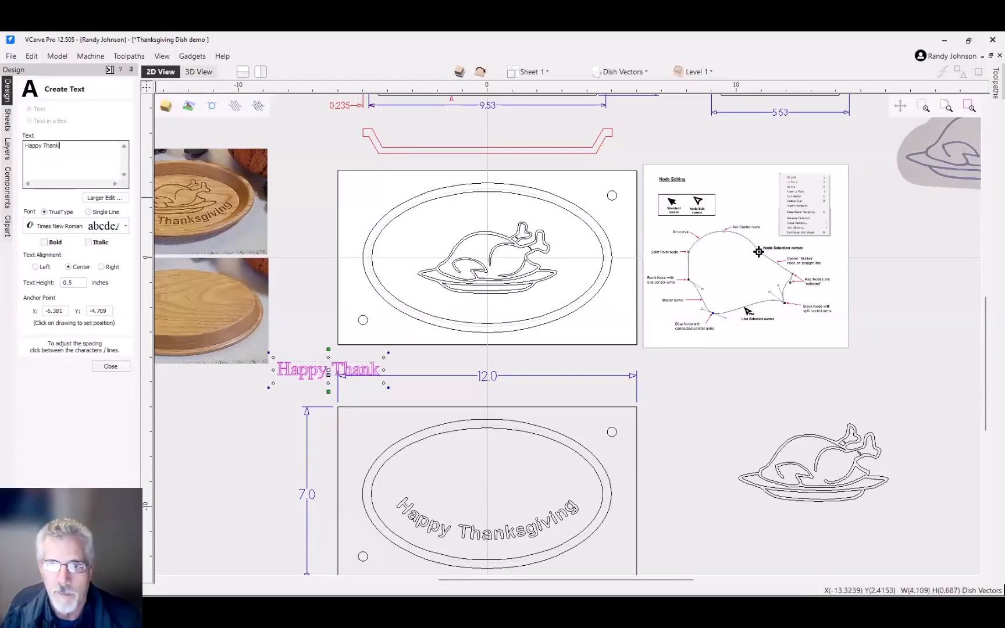
text(ving)
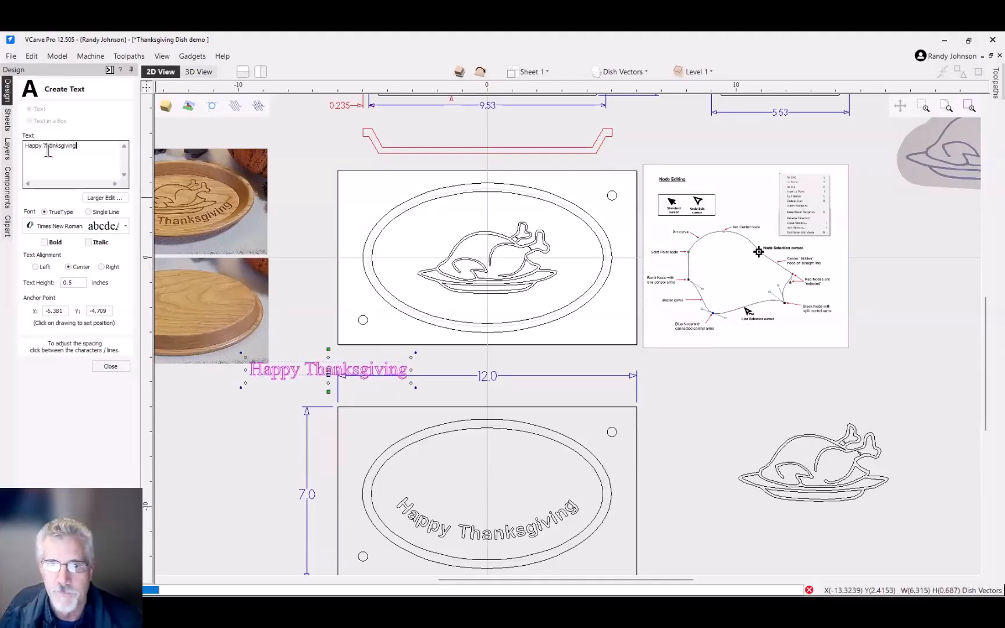
click(110, 367)
drag(377, 364, 542, 348)
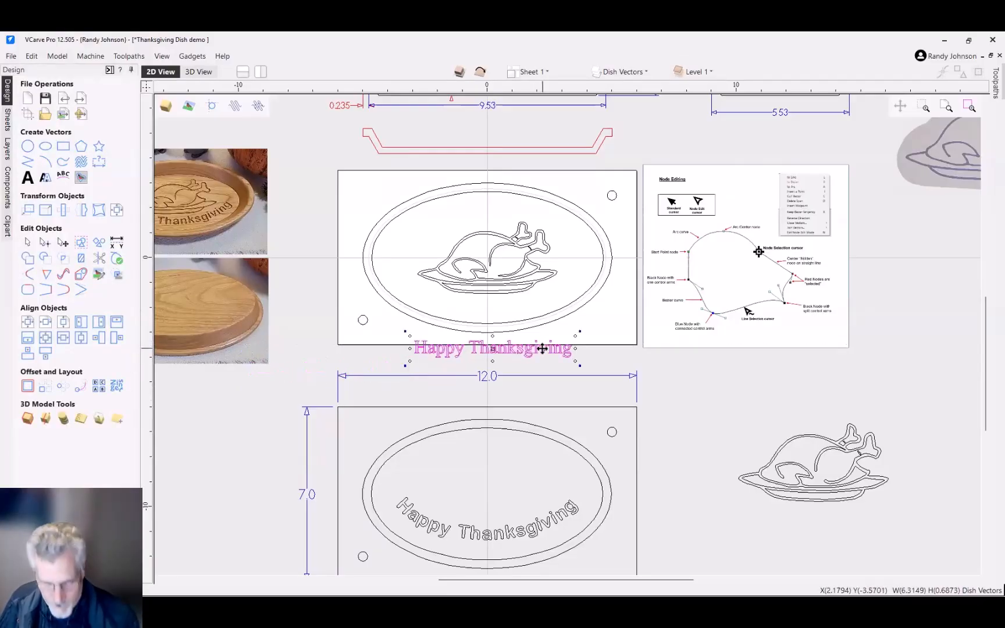
Step: Wrap the "Happy Thanksgiving" text along the dish's inner oval with Text On A Curve
shift+click(541, 317)
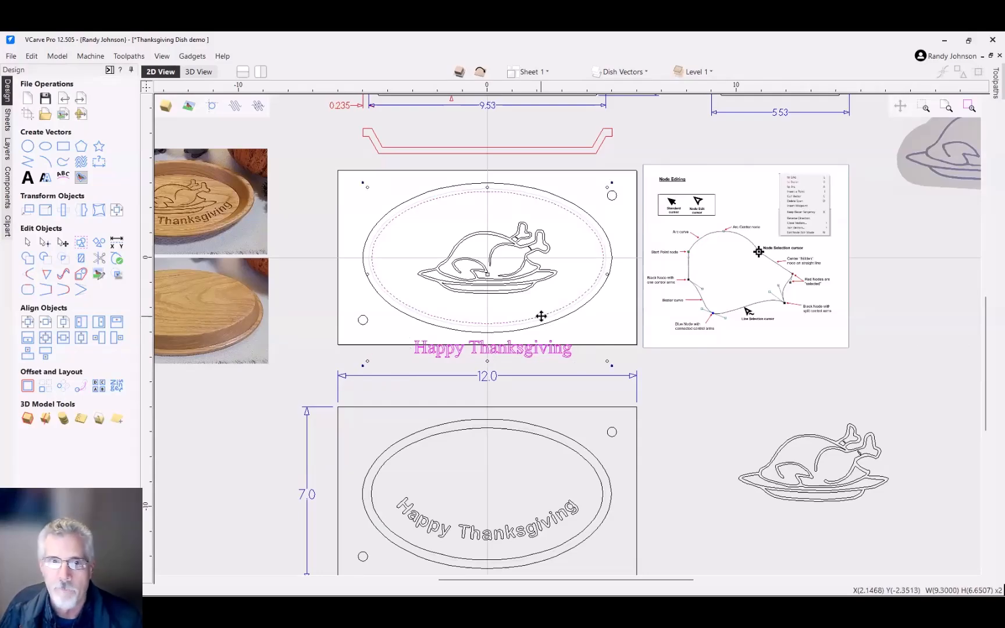
click(62, 181)
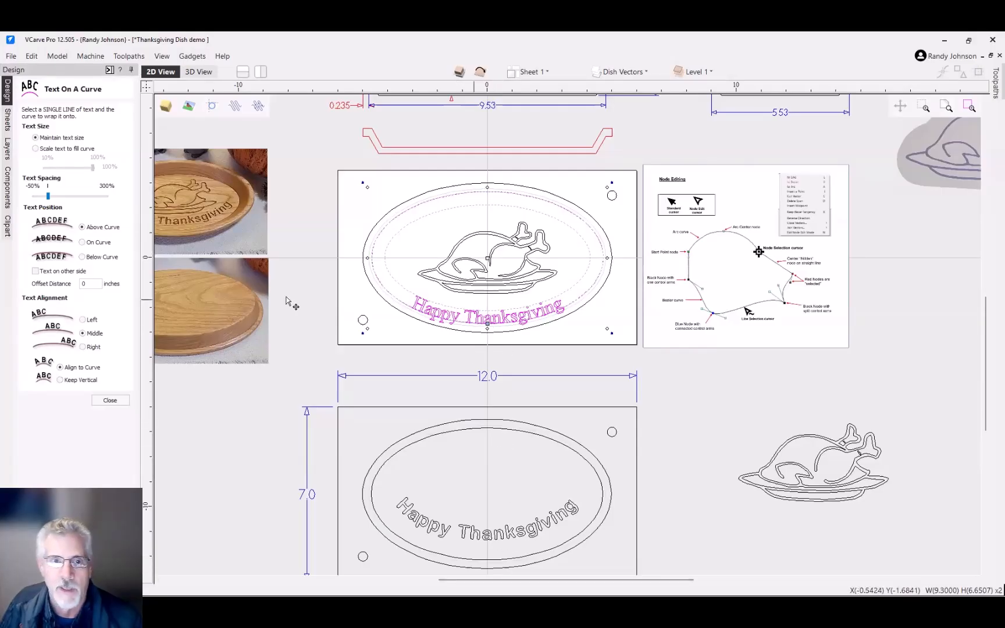
scroll(475, 299, up, 2)
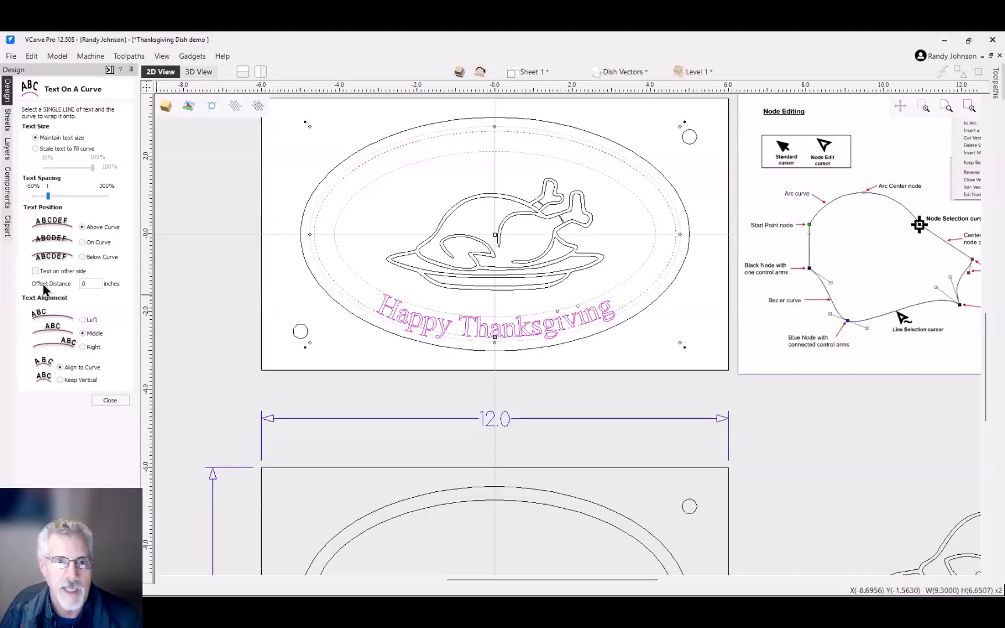
Step: Set the curved text's offset distance from the oval to .5 inches and finish the wrap
click(92, 284)
drag(91, 284, 70, 285)
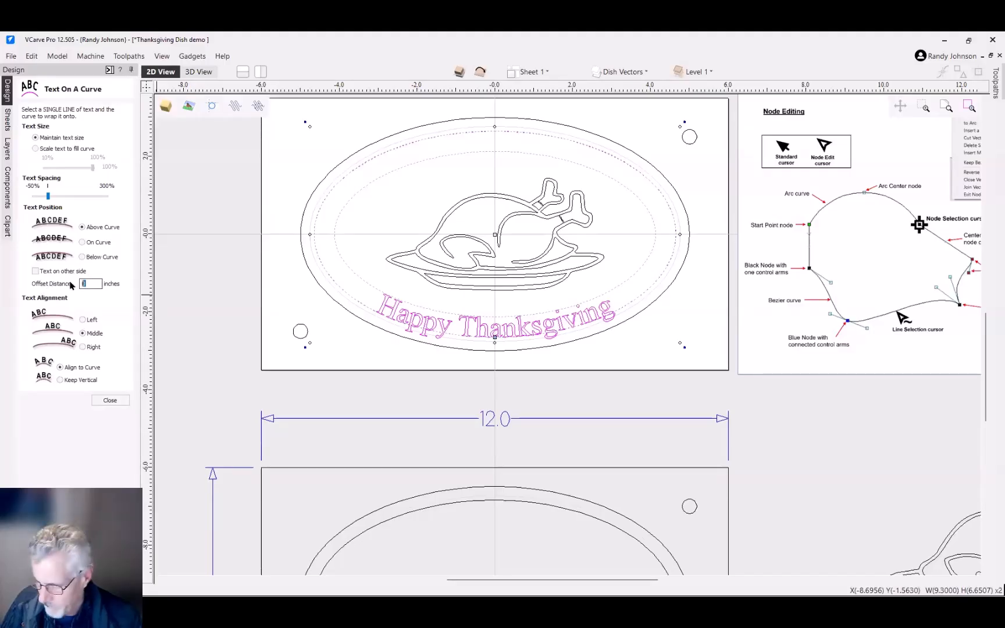
text(.5)
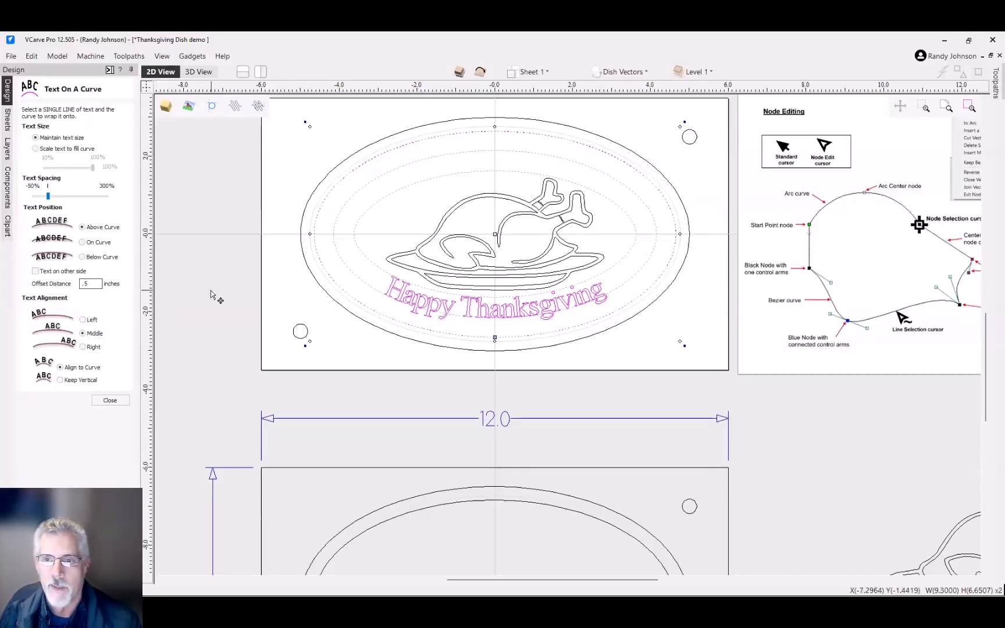
click(113, 401)
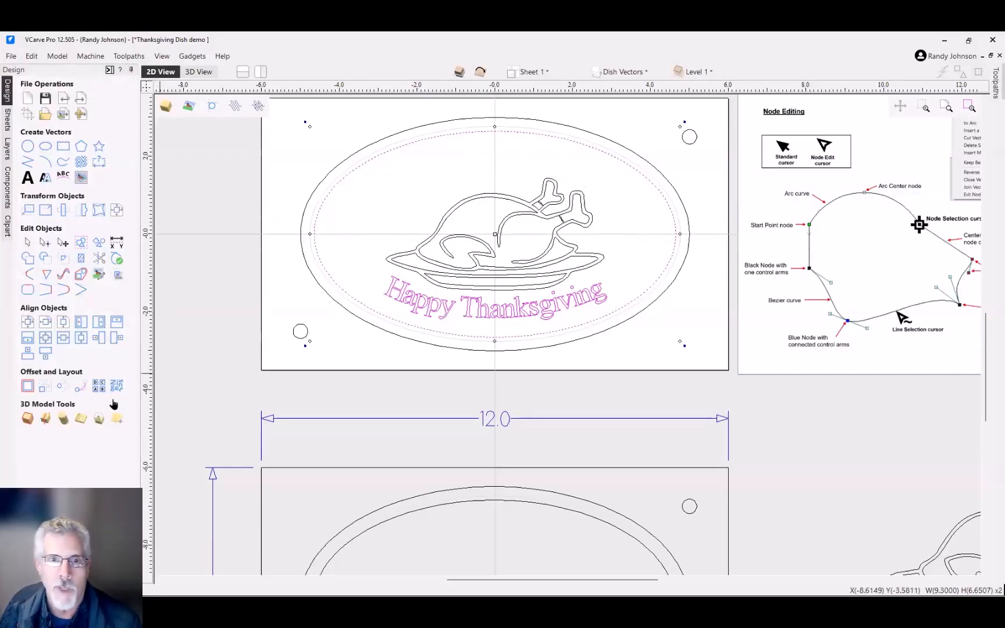
Step: Change the curved "Happy Thanksgiving" text to the Verdana font and make it bold
click(27, 181)
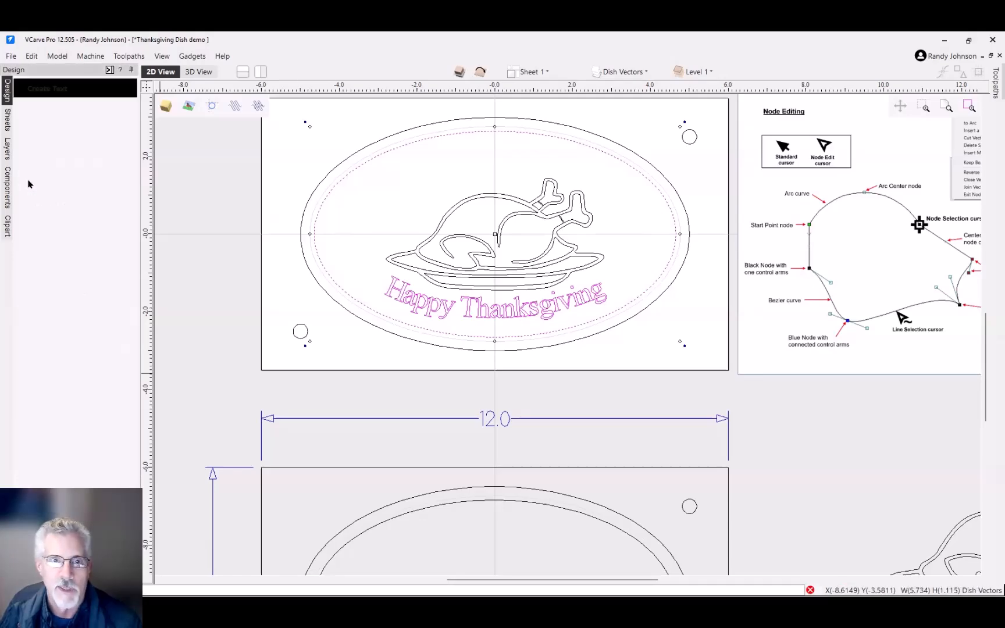
click(78, 227)
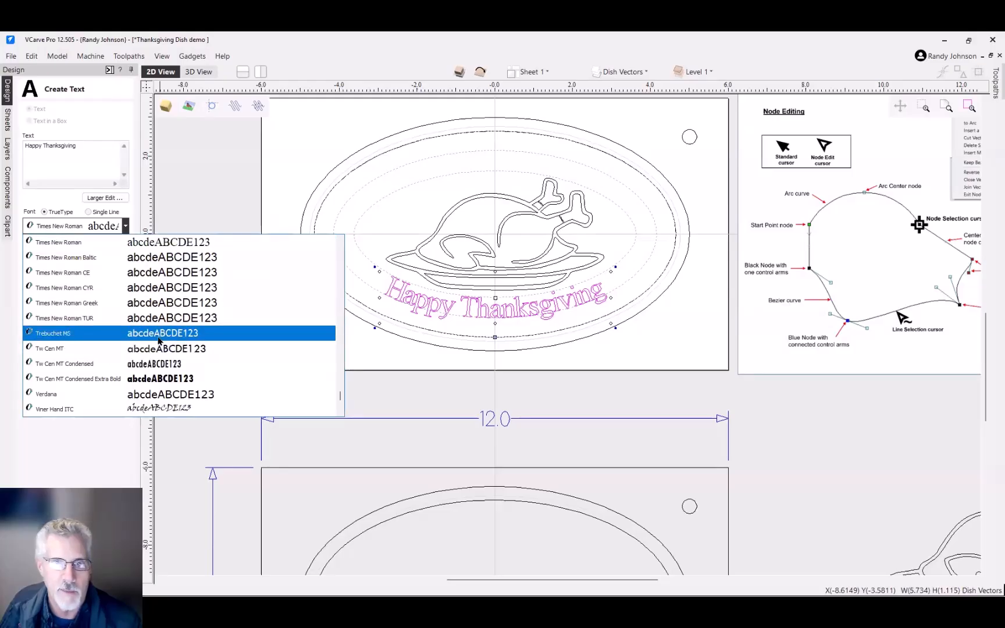
click(164, 394)
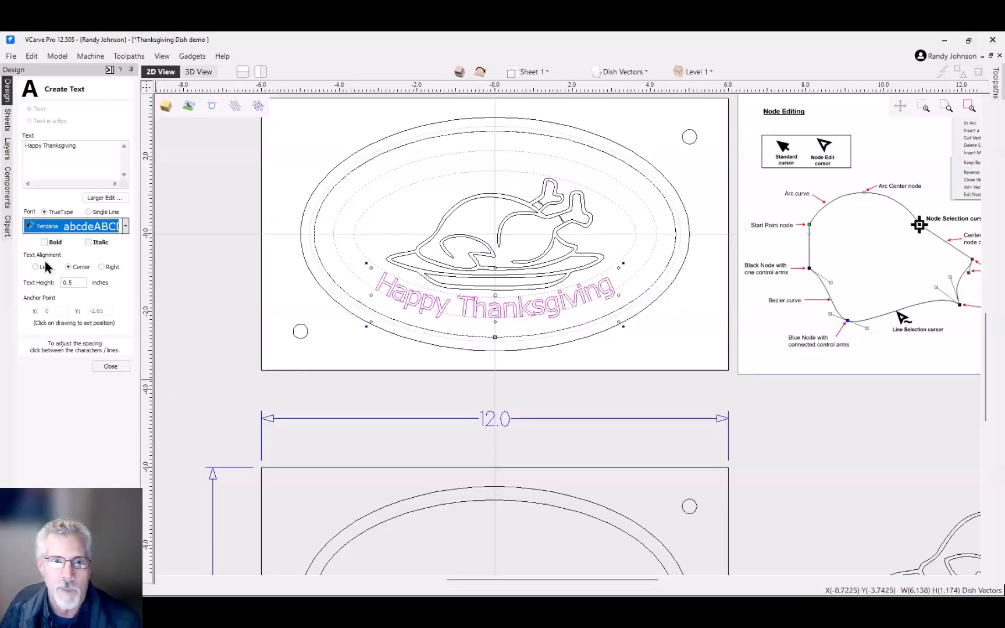
click(44, 244)
click(45, 243)
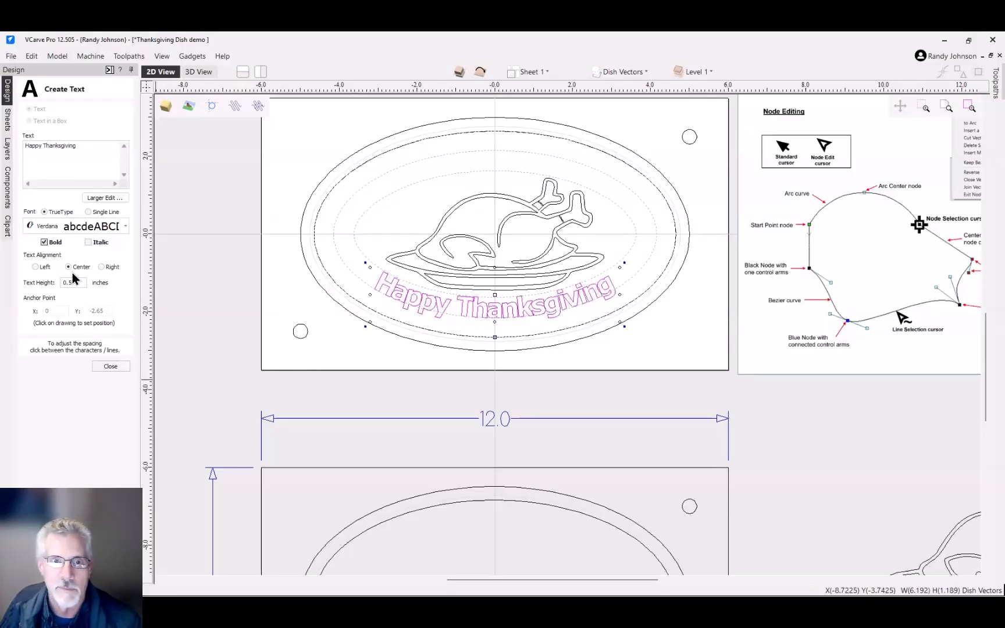
click(107, 366)
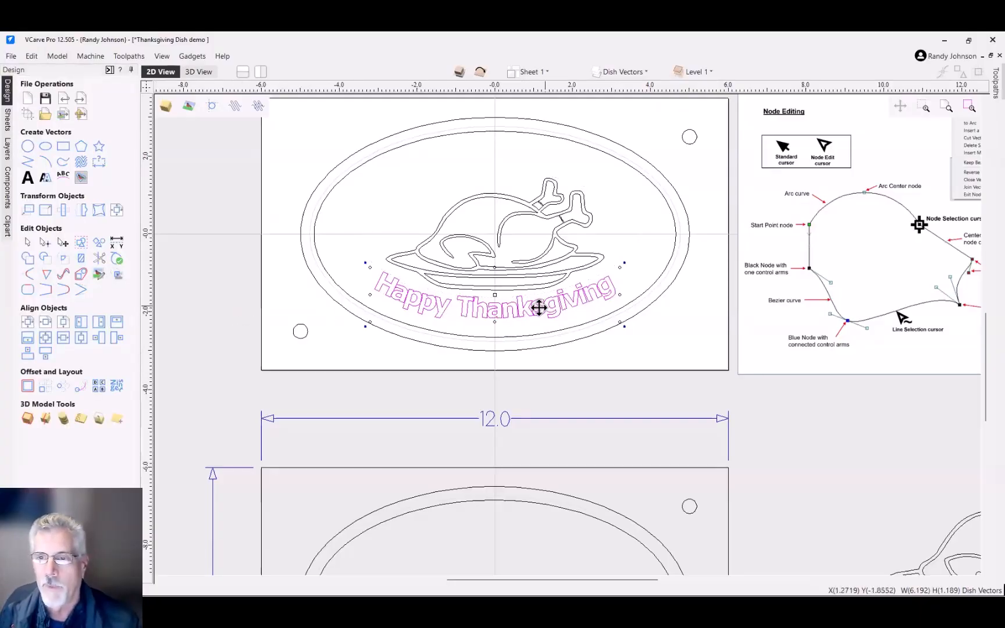
Step: Reopen the curved text for editing and widen the gap between the "T" and "h" of "Thanksgiving"
scroll(540, 314, up, 2)
scroll(540, 313, up, 1)
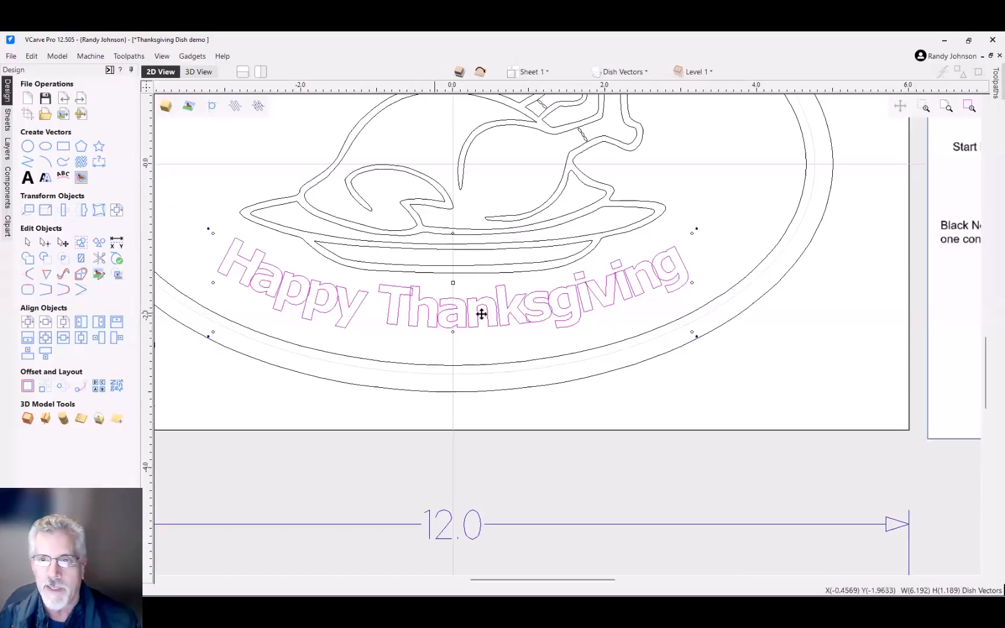
scroll(404, 293, up, 1)
scroll(464, 299, down, 1)
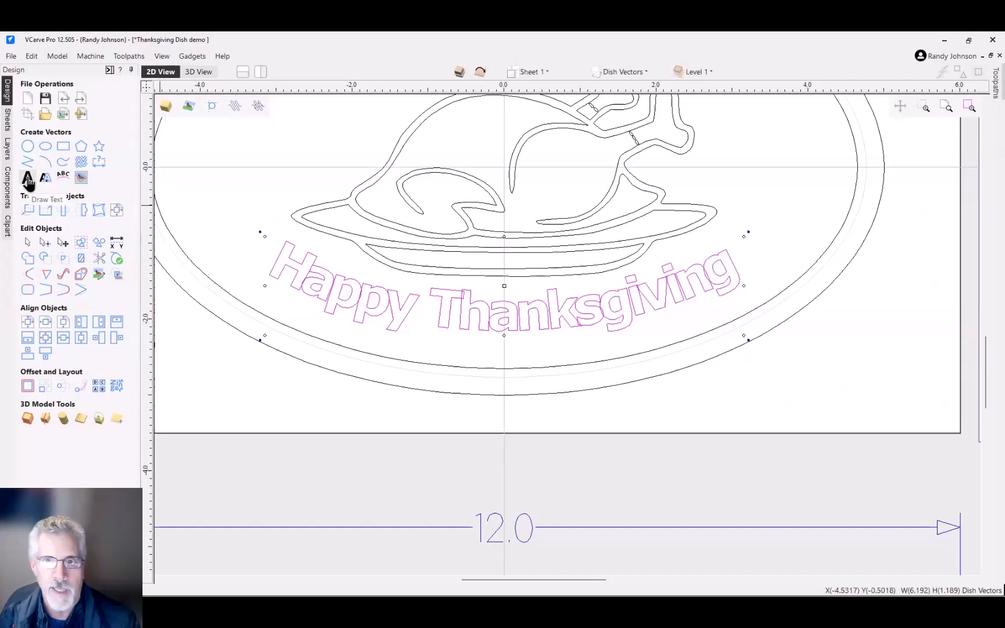
click(28, 181)
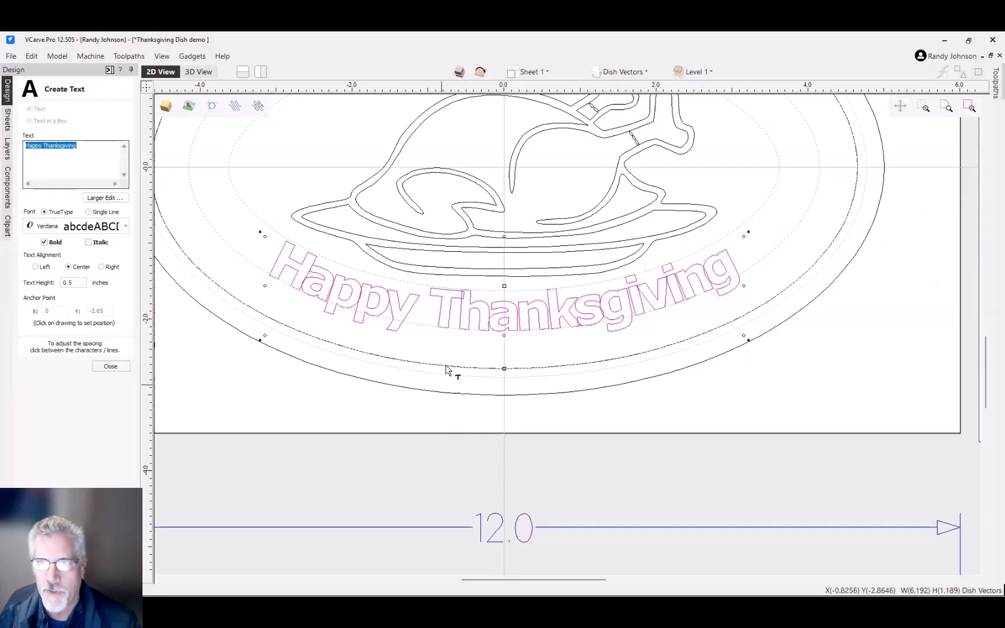
shift+click(462, 308)
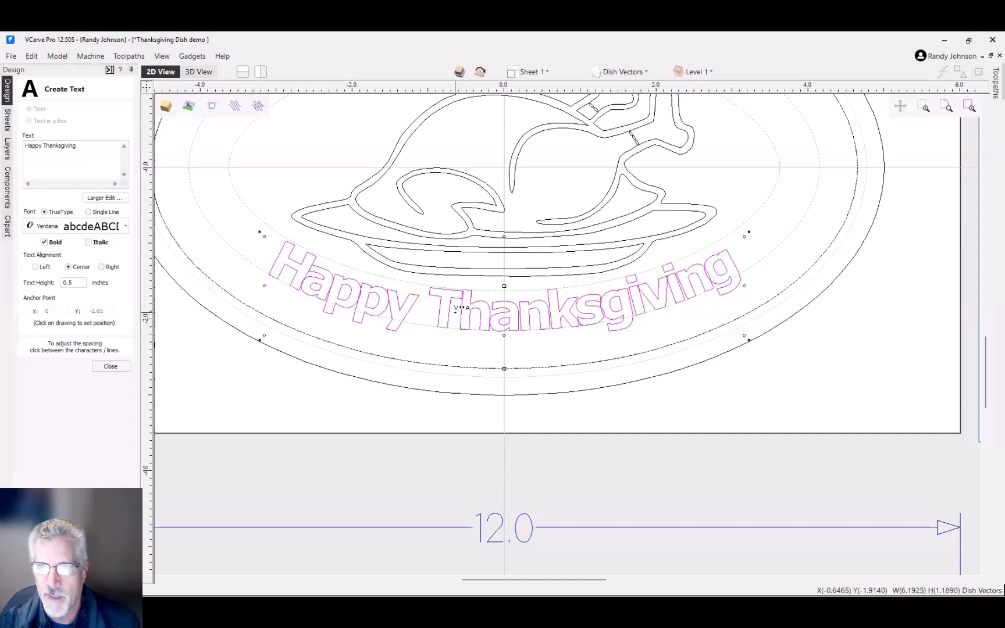
shift+click(456, 313)
shift+click(456, 313)
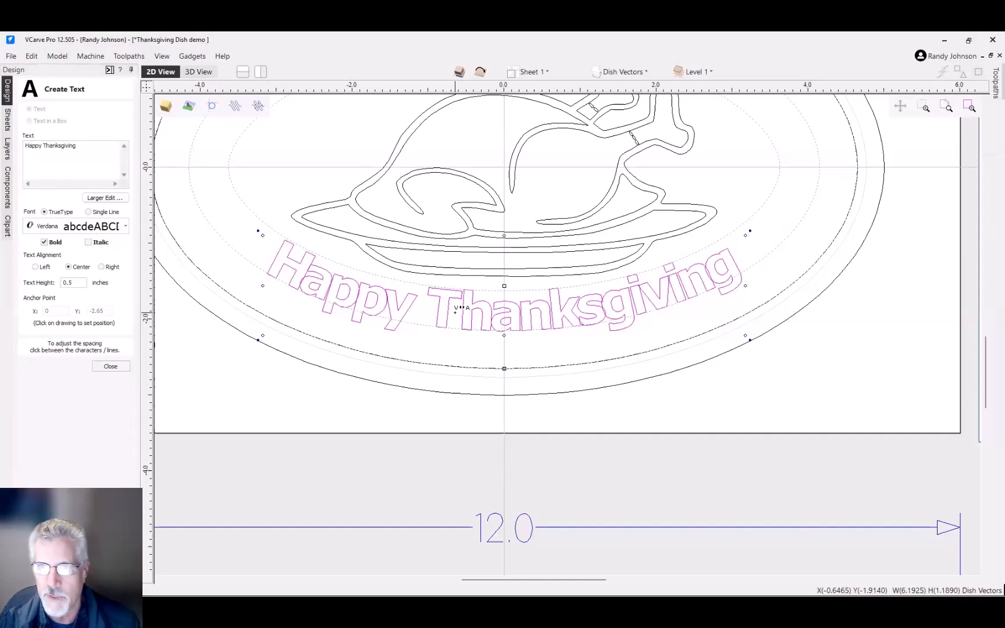
shift+click(462, 307)
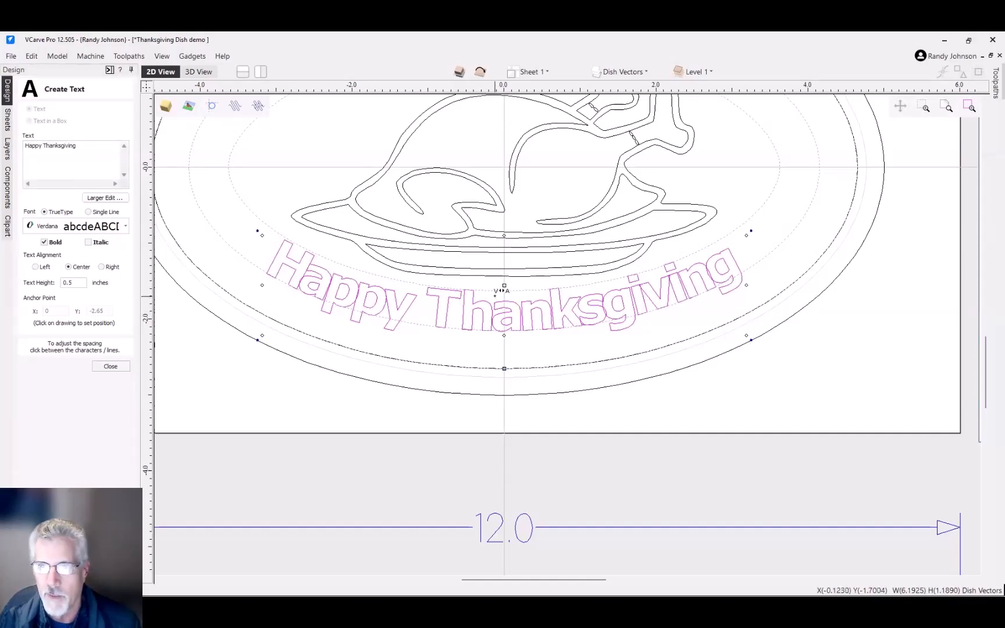
Step: Widen the letter spacing in "Thanksgiving" from the "h" through the "s" so adjoining letters separate
shift+click(495, 296)
shift+click(495, 296)
shift+click(519, 295)
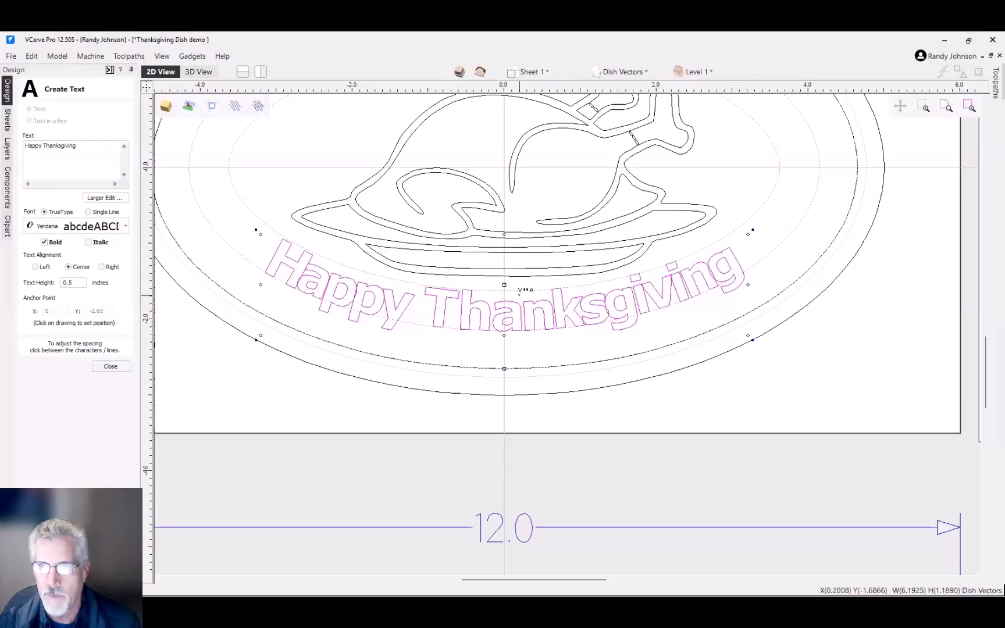
shift+click(519, 295)
shift+click(551, 291)
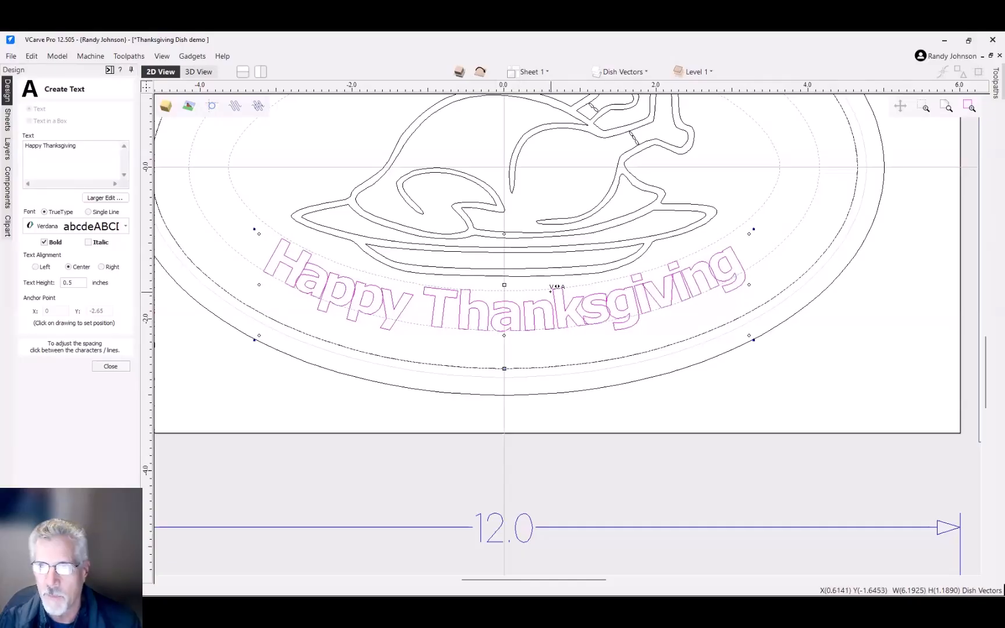
shift+click(588, 287)
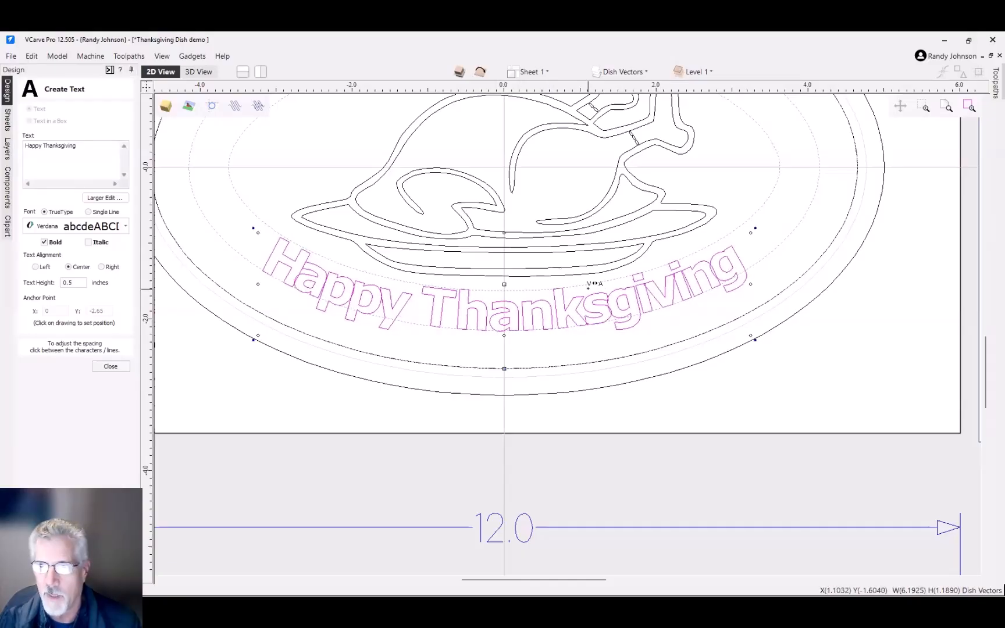
shift+click(588, 288)
shift+click(591, 286)
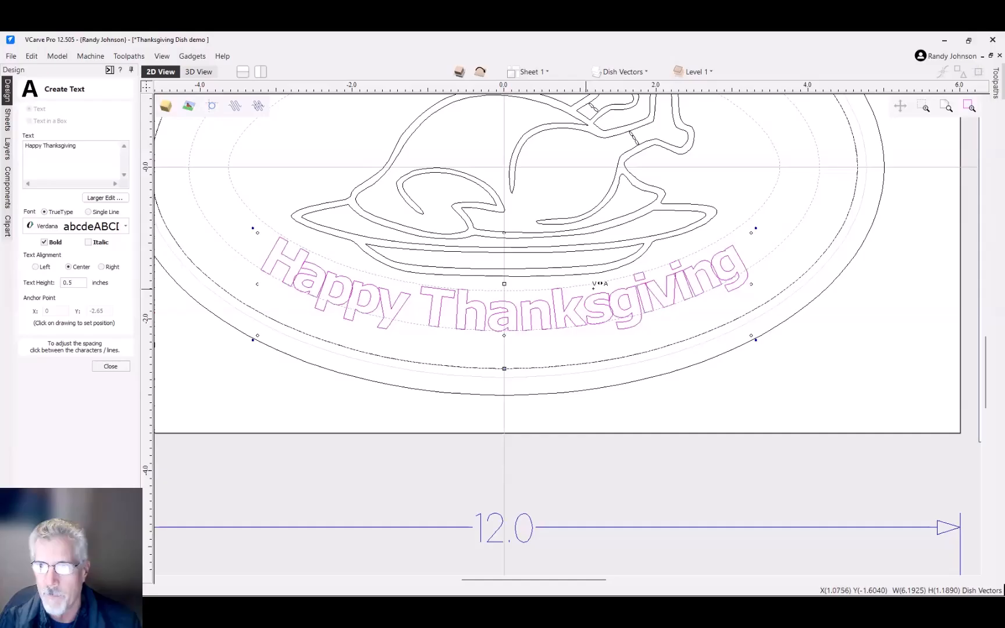
Step: Widen the gaps between the letters from the "s" through the second "i" of "Thanksgiving"
shift+click(608, 285)
shift+click(608, 283)
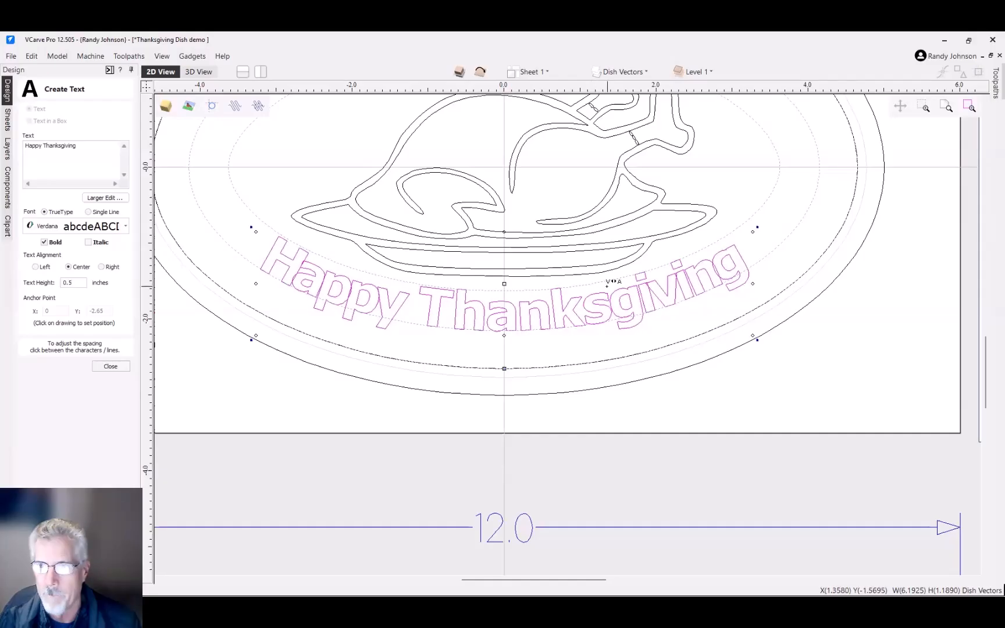
shift+click(614, 283)
shift+click(620, 281)
shift+click(638, 276)
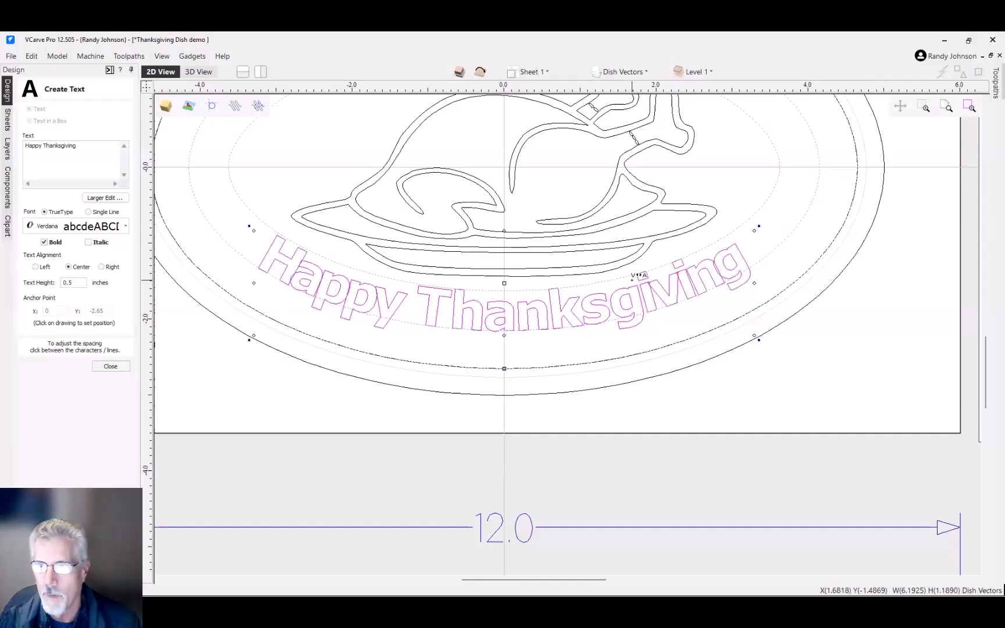
shift+click(643, 274)
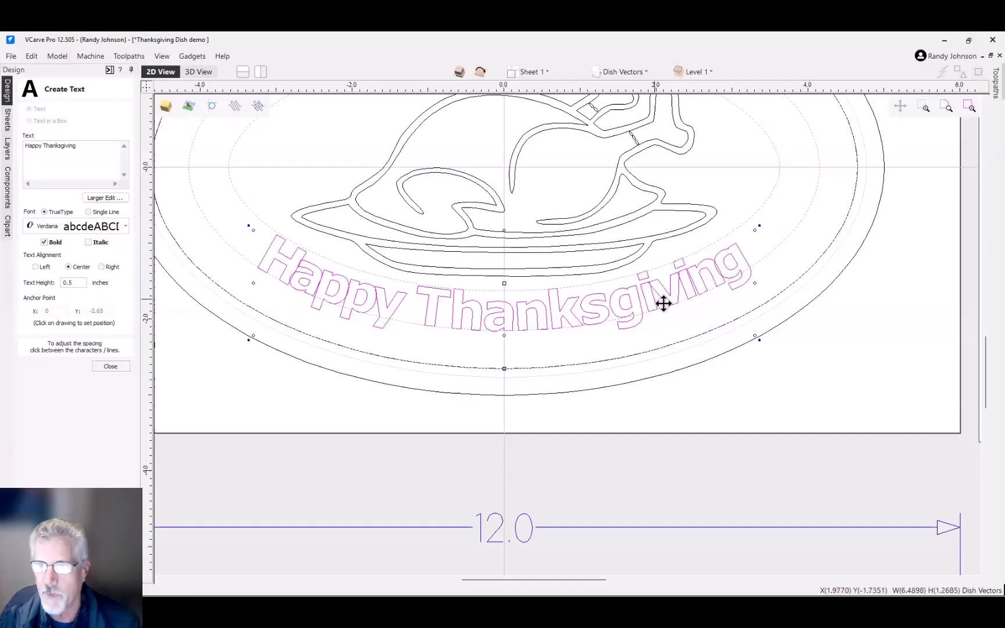
shift+click(667, 295)
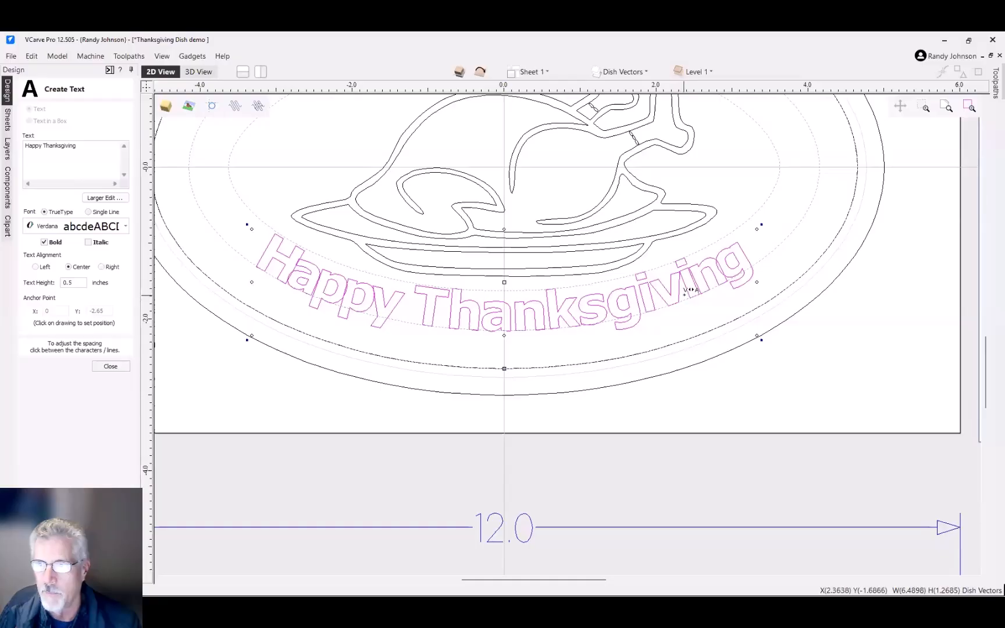
shift+click(684, 295)
shift+click(684, 295)
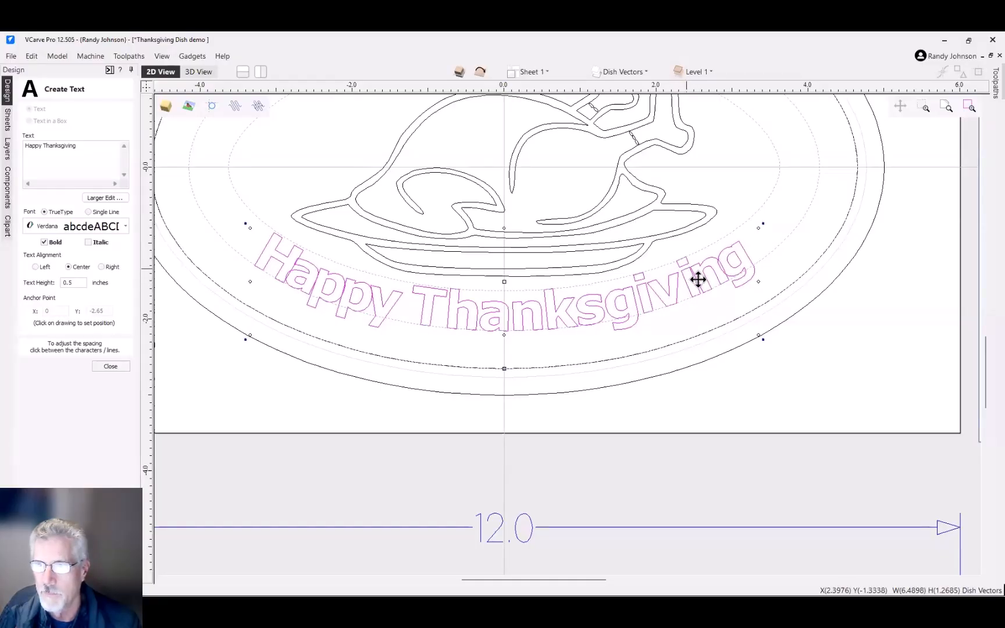
Step: Separate the overlapping final letters "ing" of "Thanksgiving" by widening the i–n and n–g gaps
scroll(699, 285, up, 3)
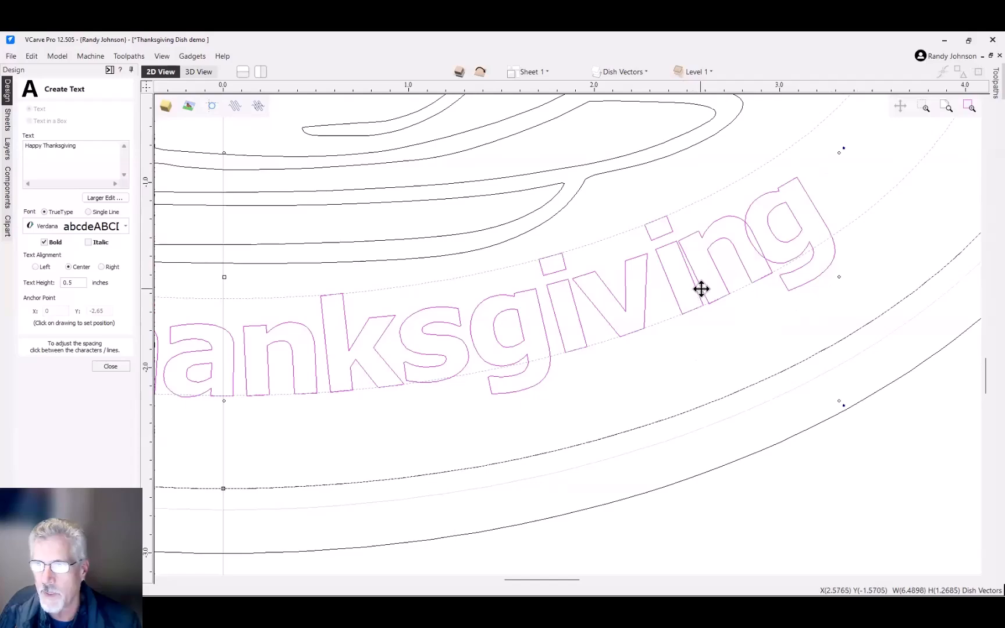
shift+click(701, 292)
shift+click(701, 292)
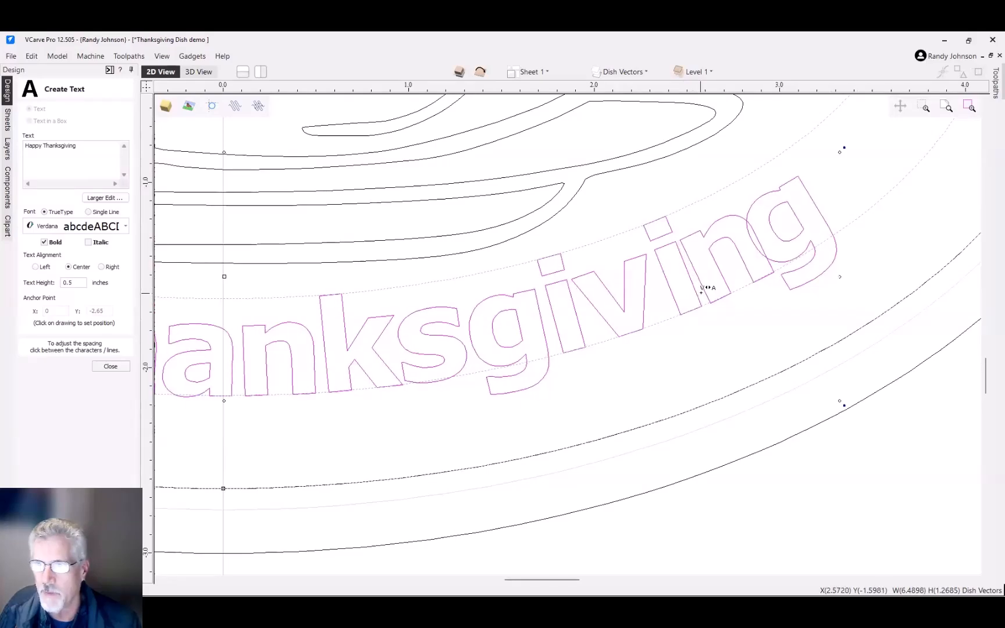
shift+click(701, 292)
shift+click(702, 292)
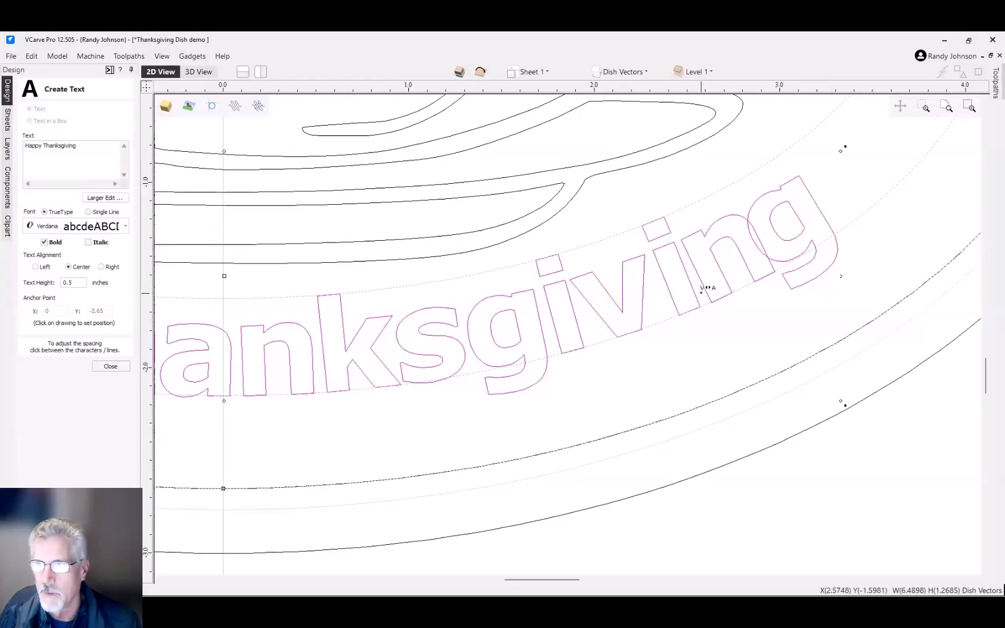
shift+click(775, 264)
shift+click(775, 265)
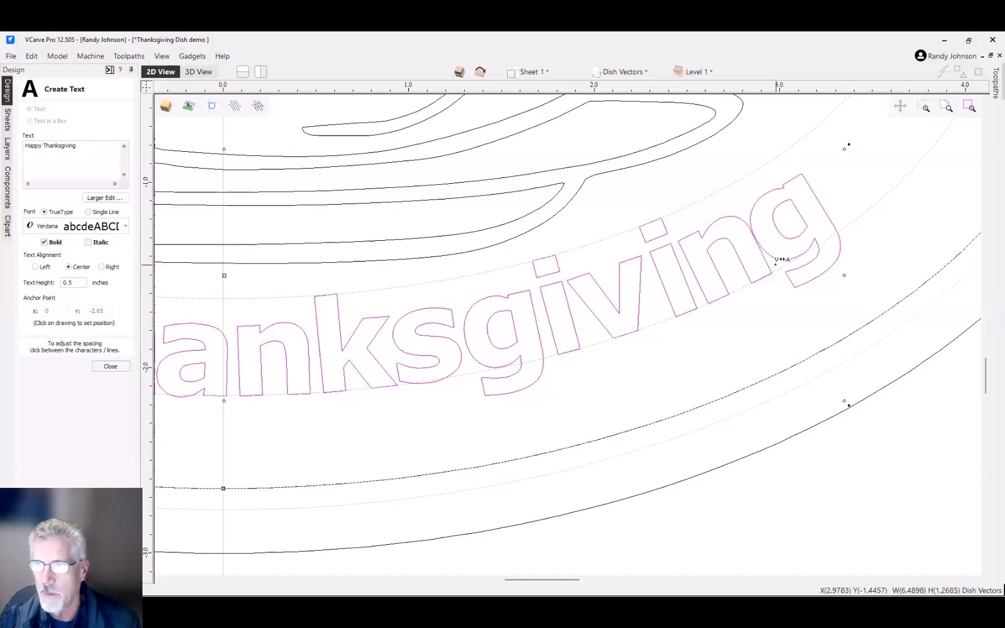
shift+click(776, 264)
shift+click(776, 265)
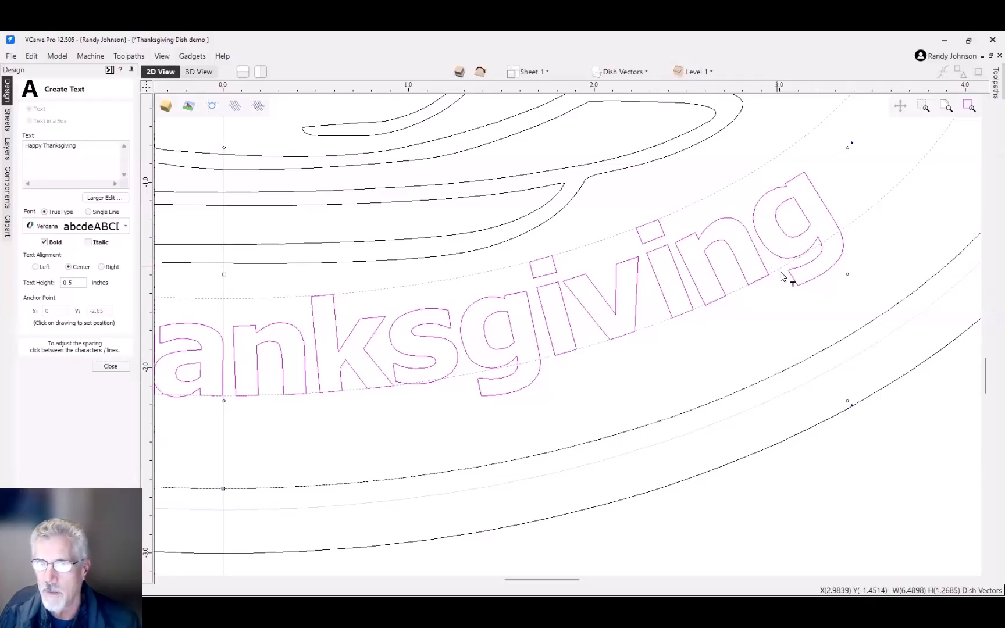
Step: Widen the H–a, a–p and p–p gaps in "Happy" to separate the overlapping letters
scroll(782, 274, down, 3)
scroll(341, 254, up, 2)
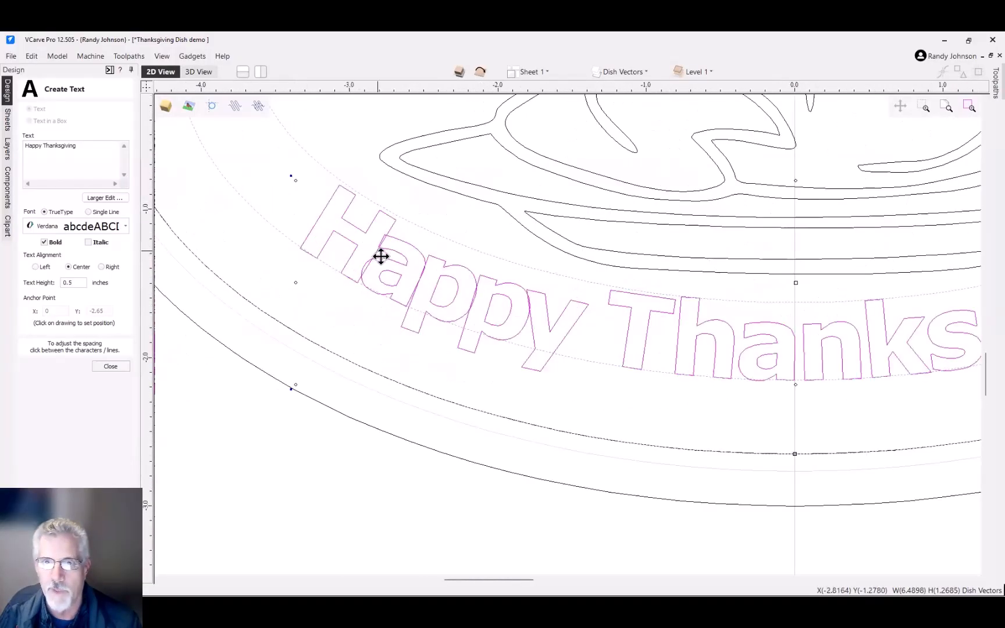
shift+click(379, 247)
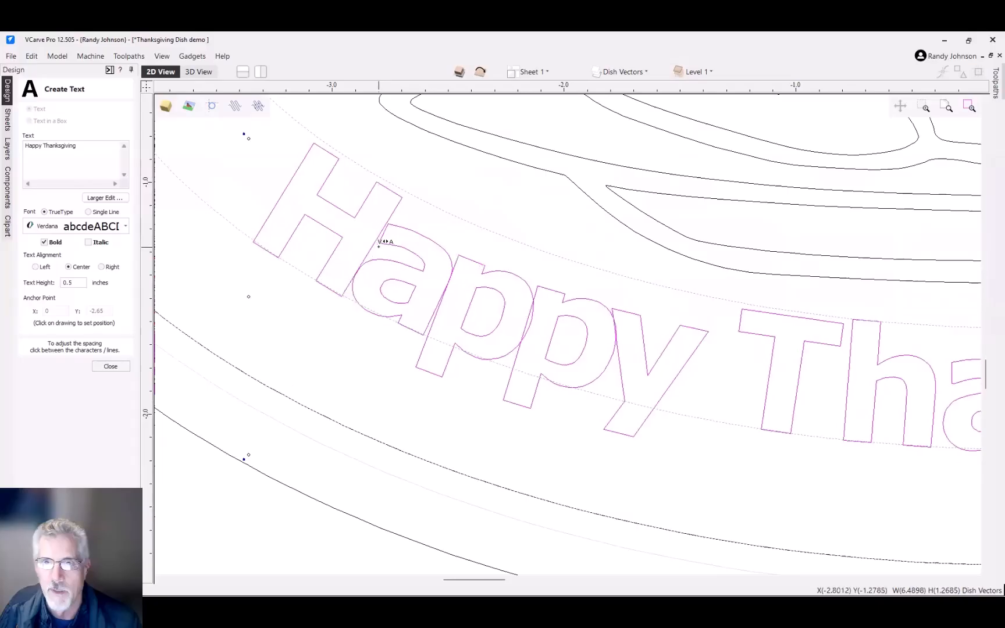
shift+click(378, 246)
shift+click(379, 247)
shift+click(462, 243)
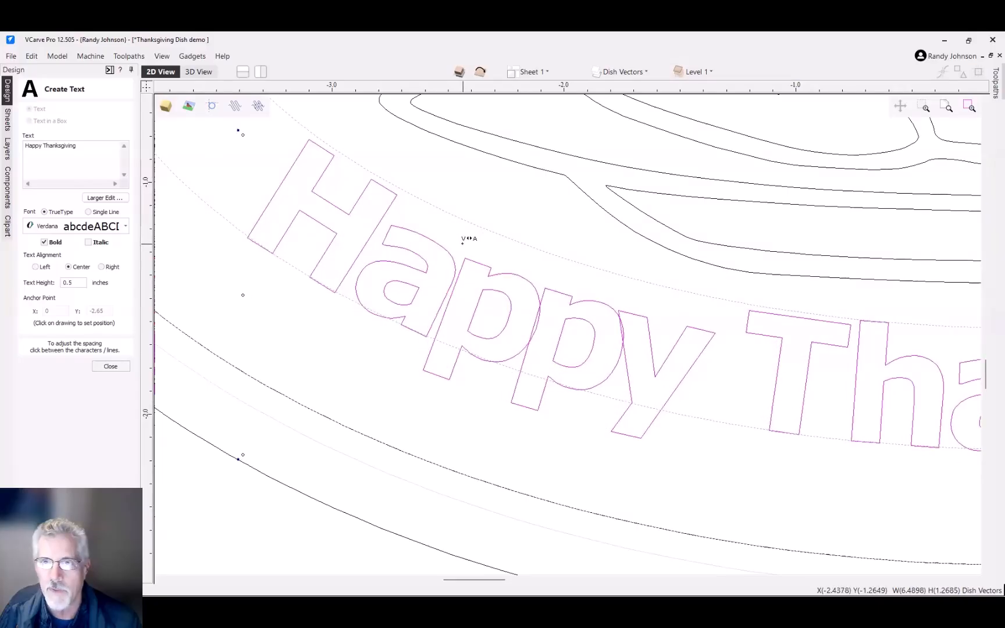
shift+click(465, 243)
shift+click(547, 269)
shift+click(547, 269)
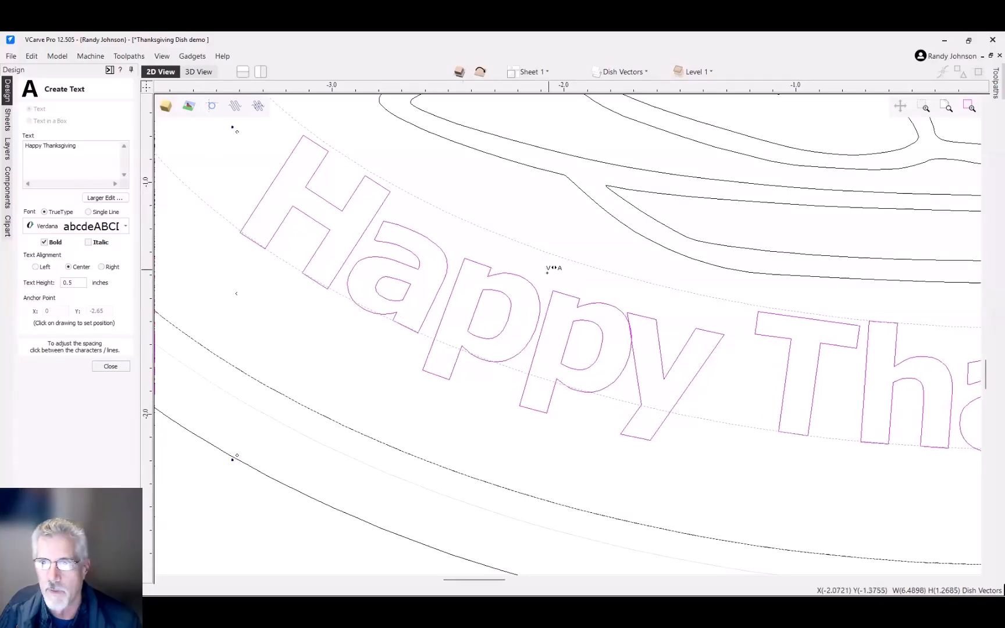
Step: Widen the p–y gap and the space between "Happy" and "Thanksgiving", and finish editing the text
shift+click(608, 272)
shift+click(627, 285)
shift+click(629, 285)
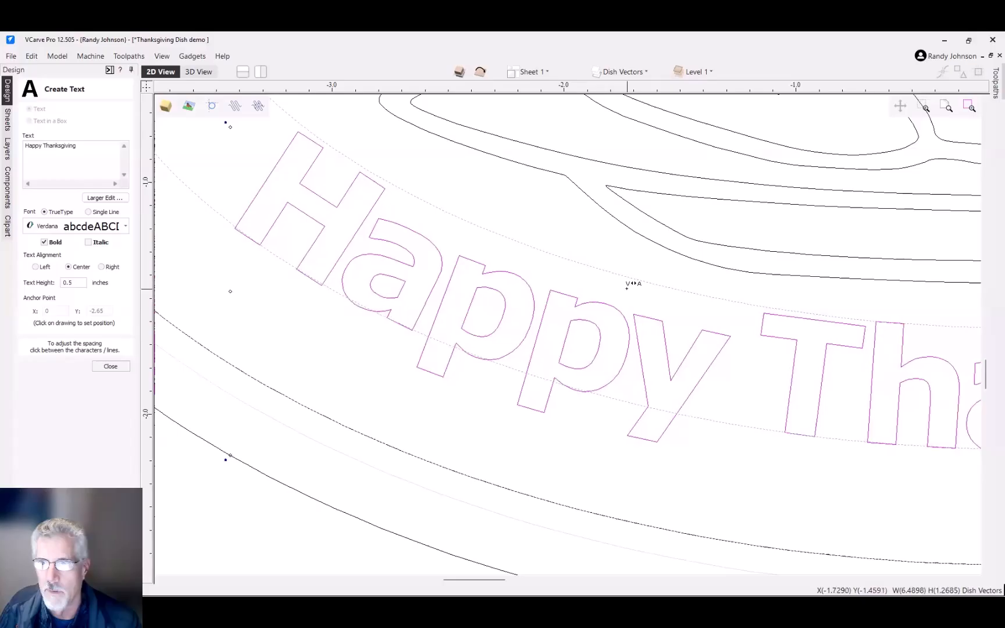
shift+click(640, 291)
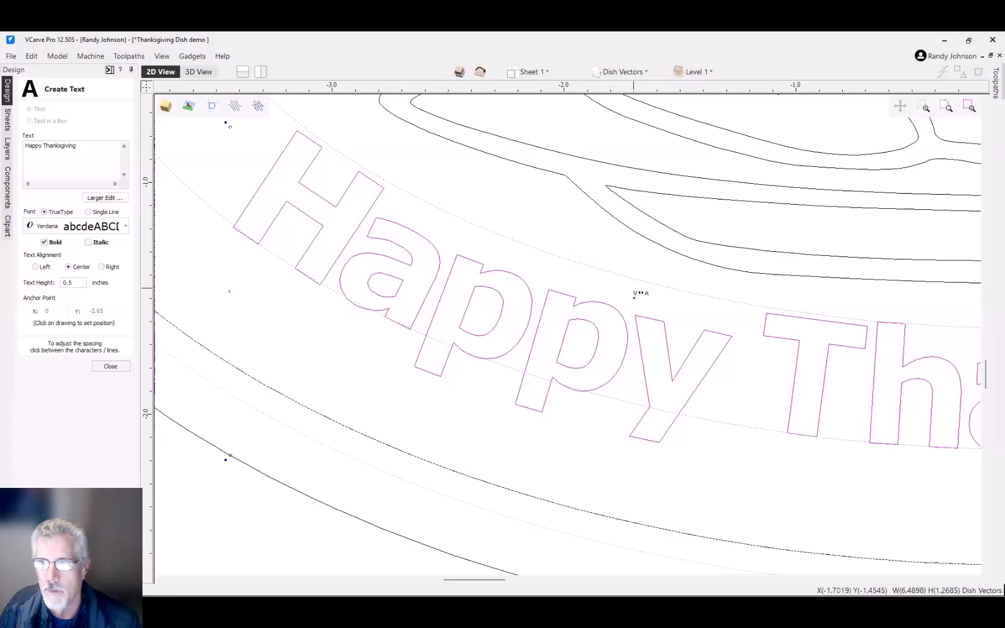
shift+click(759, 314)
shift+click(759, 316)
shift+click(760, 317)
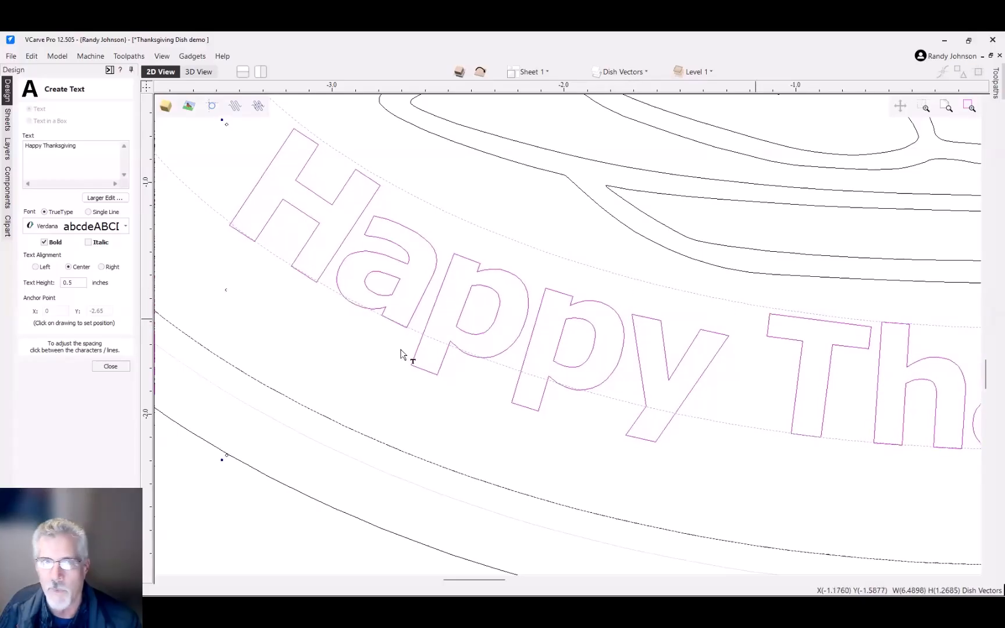
click(105, 366)
scroll(539, 341, down, 4)
scroll(531, 326, down, 4)
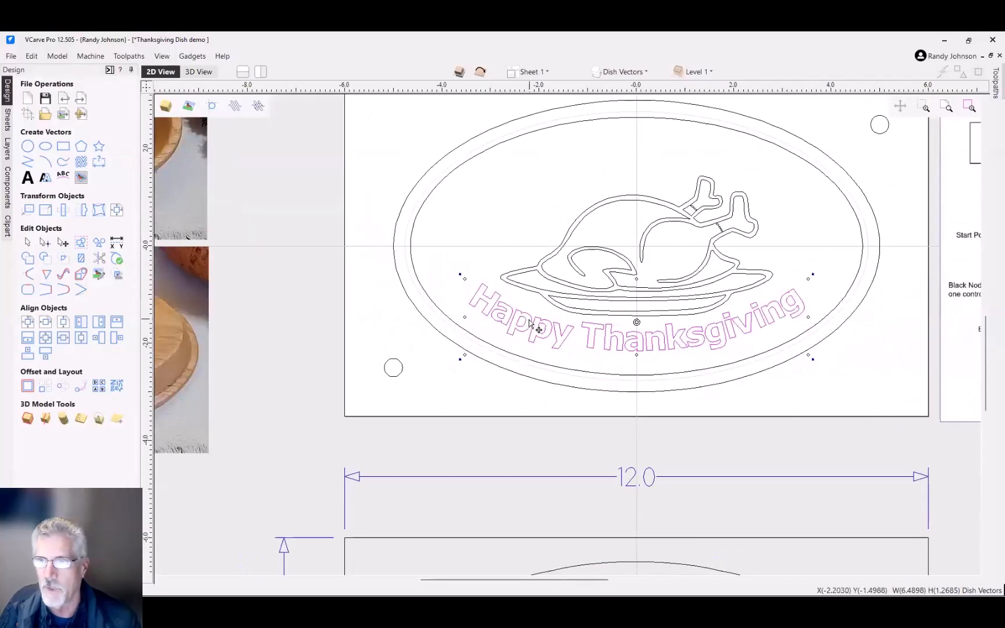
Step: Copy the curved "Happy Thanksgiving" text to the empty area beneath the dish photos and move the original straight down out of the dish
click(540, 392)
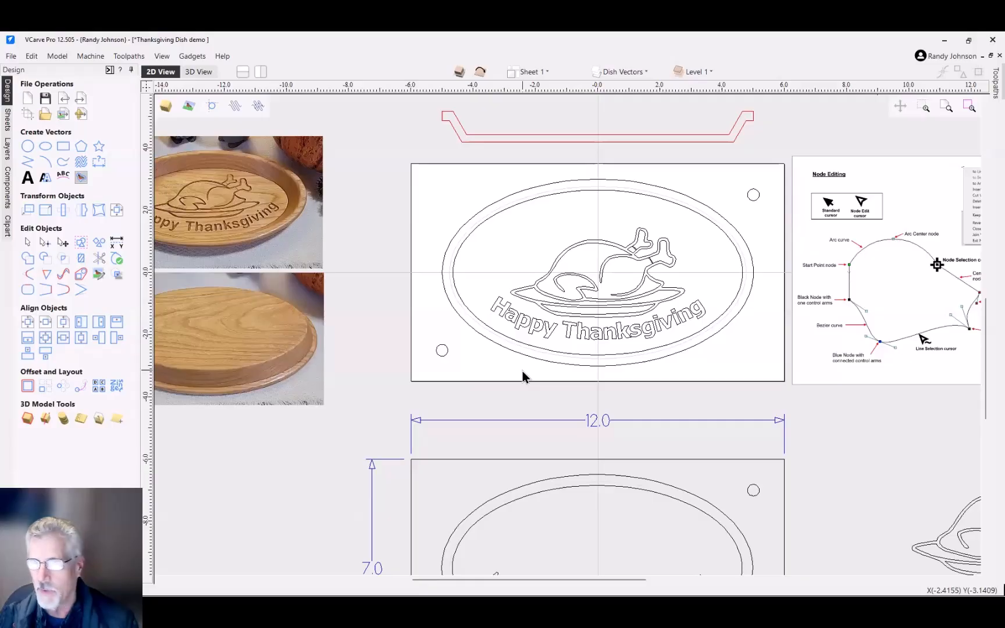
click(585, 331)
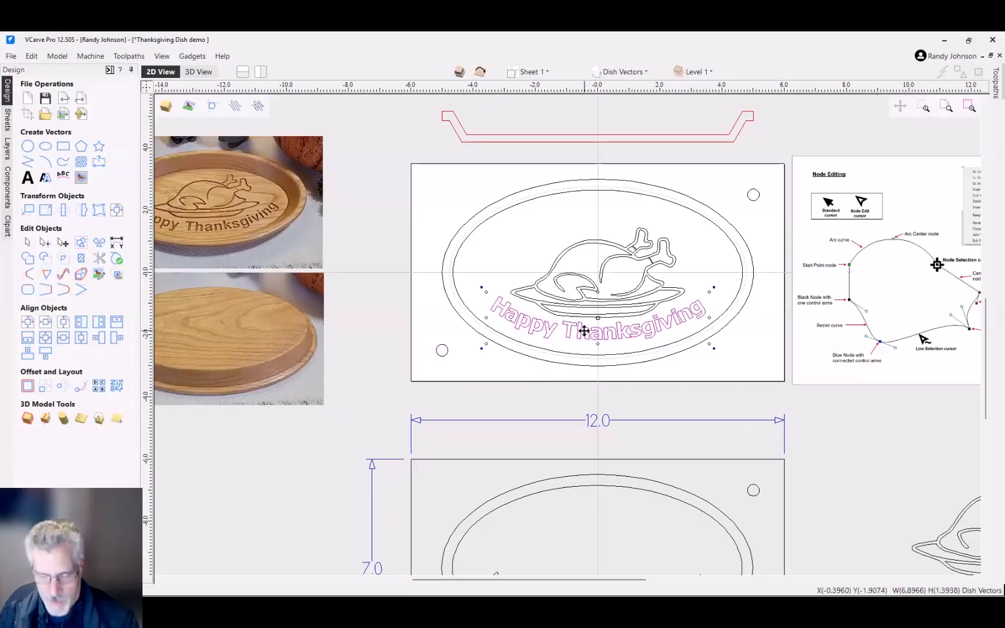
drag(584, 331, 584, 442)
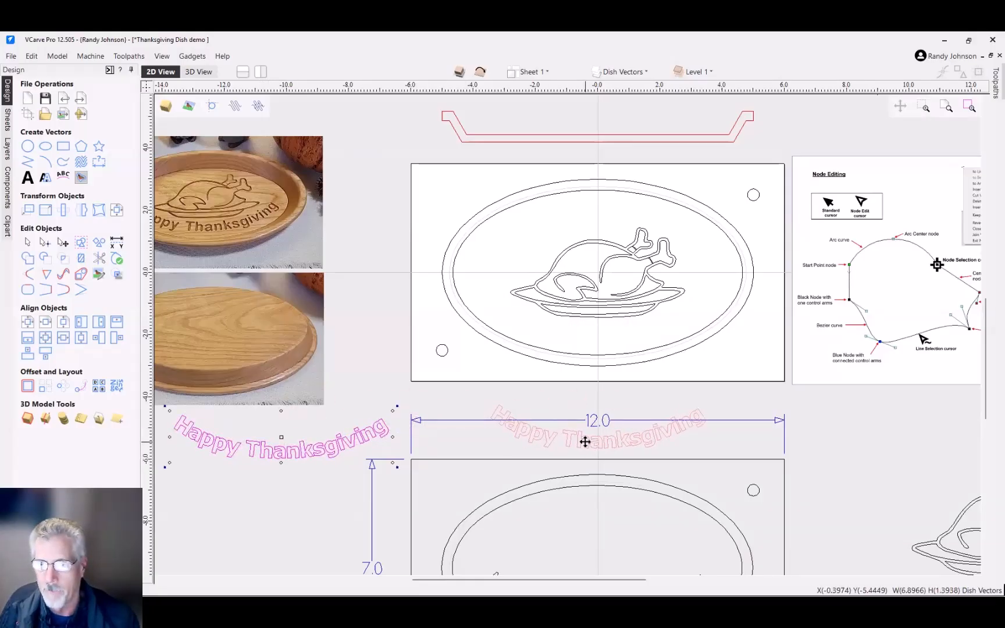
ctrl+drag(585, 442, 584, 442)
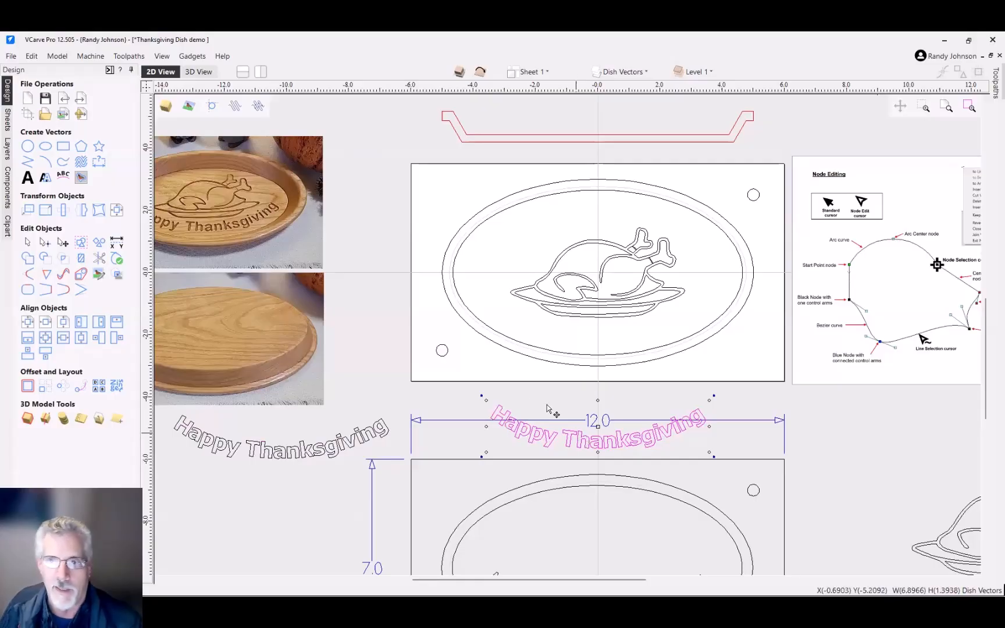
Step: Make the bottom node of the inner oval its start point, and leave node editing with the oval deselected
shift+click(517, 345)
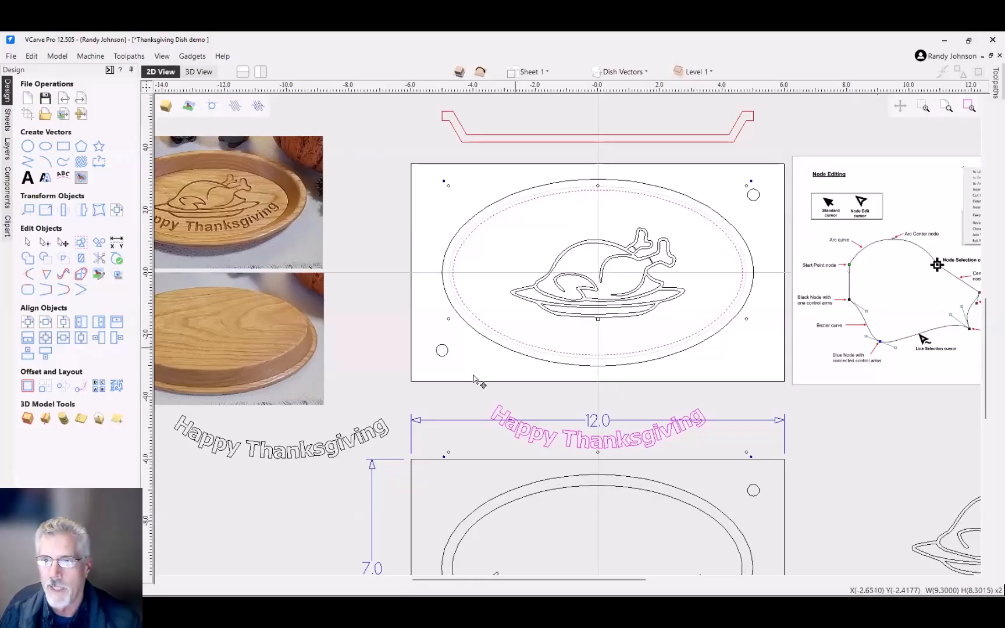
click(547, 352)
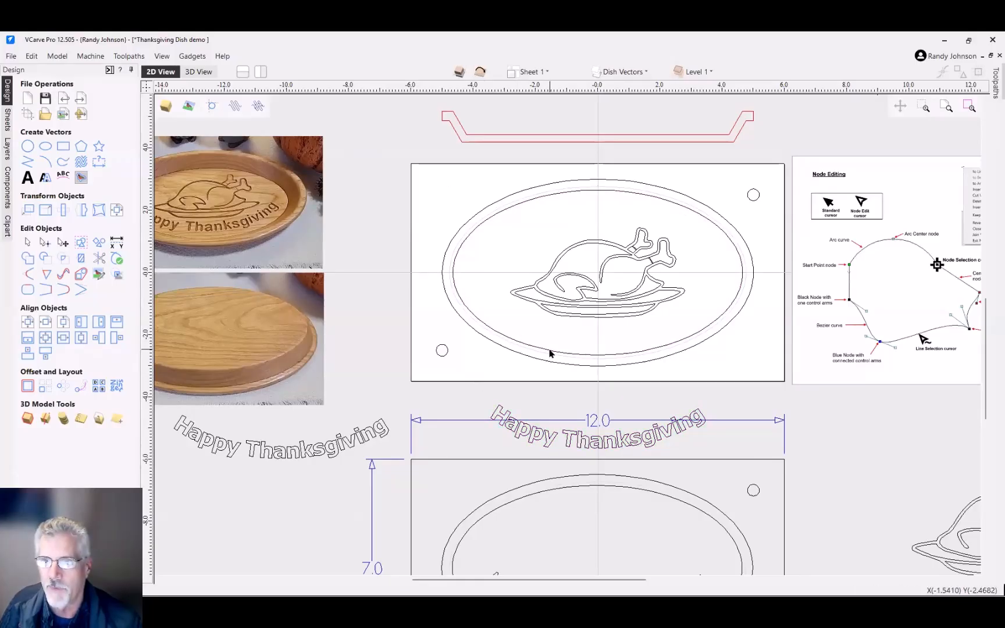
right_click(550, 353)
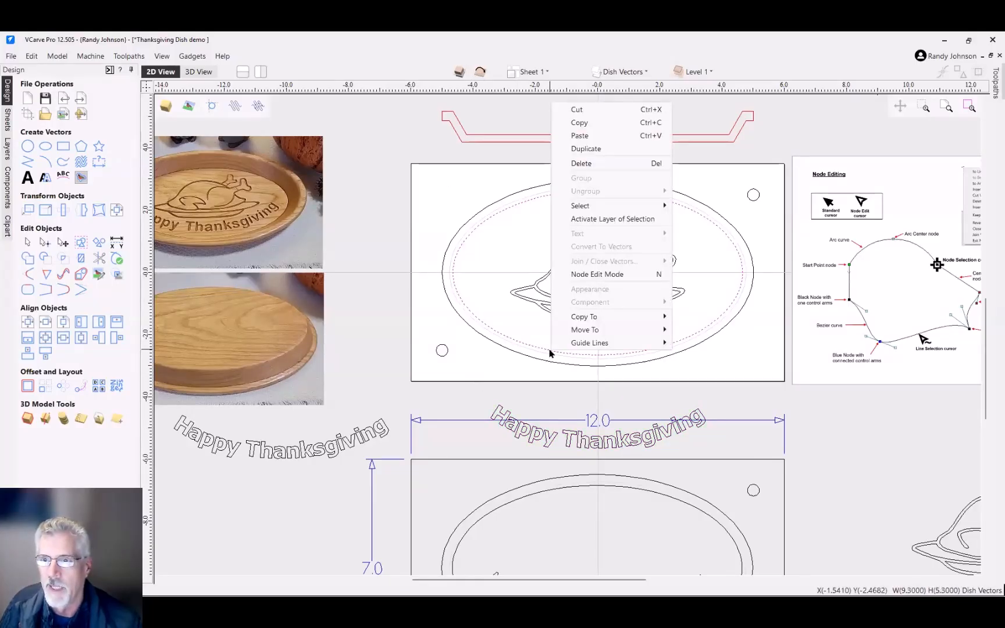
click(597, 274)
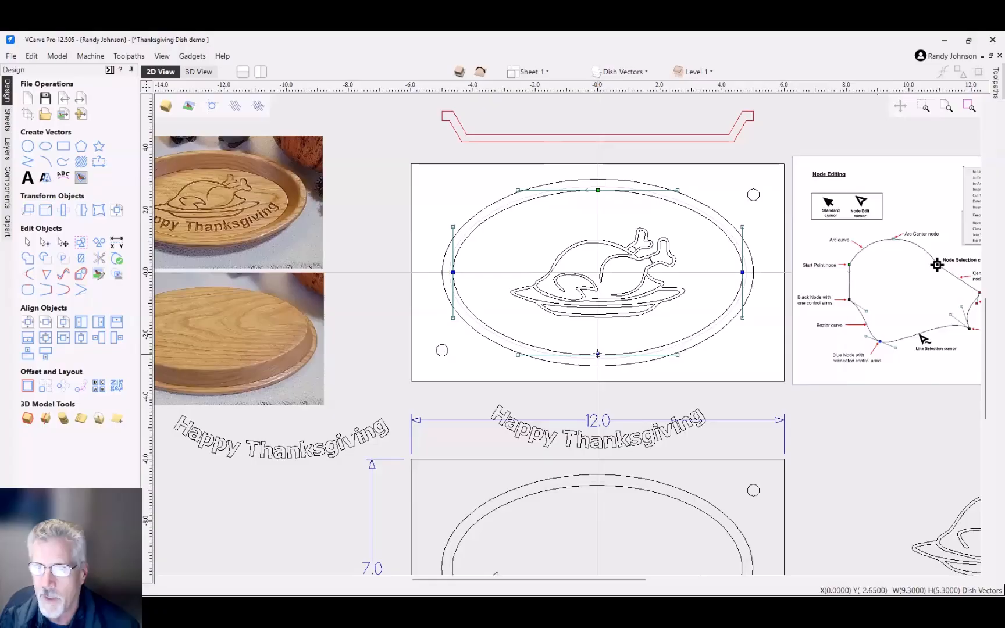
right_click(599, 354)
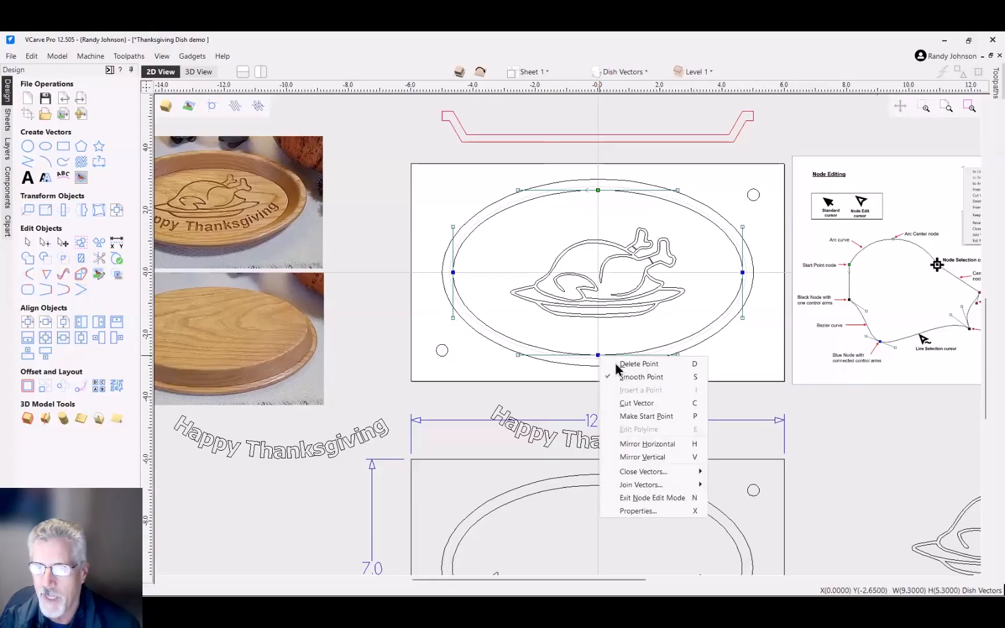
click(647, 416)
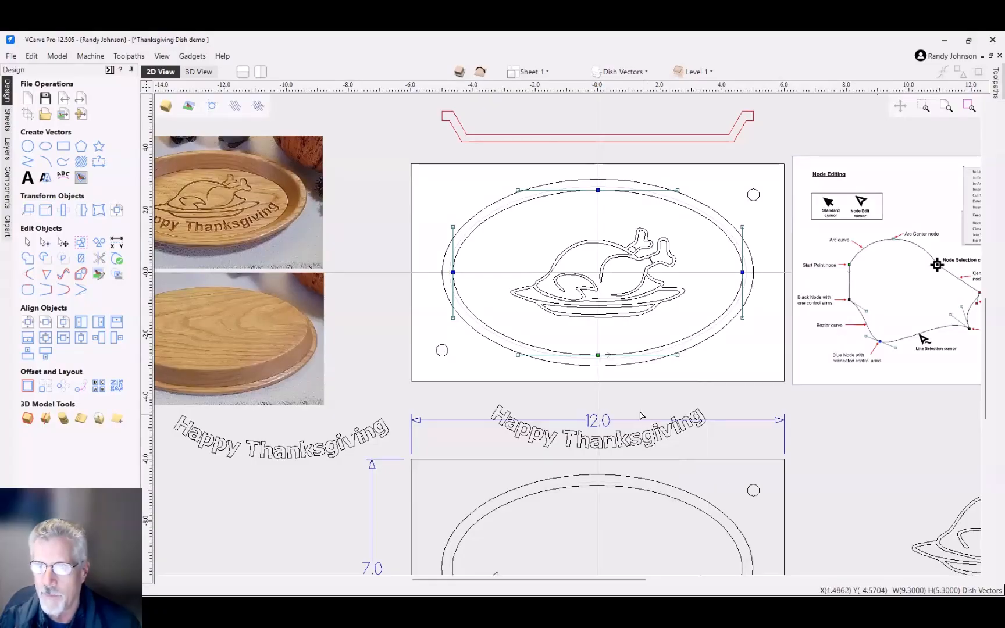
key(n)
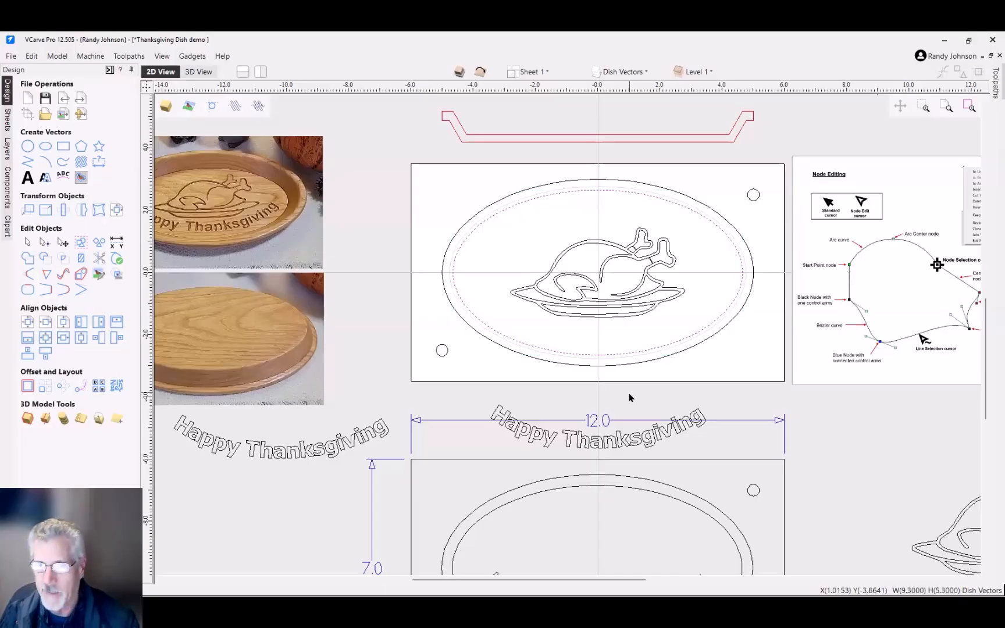
key(Escape)
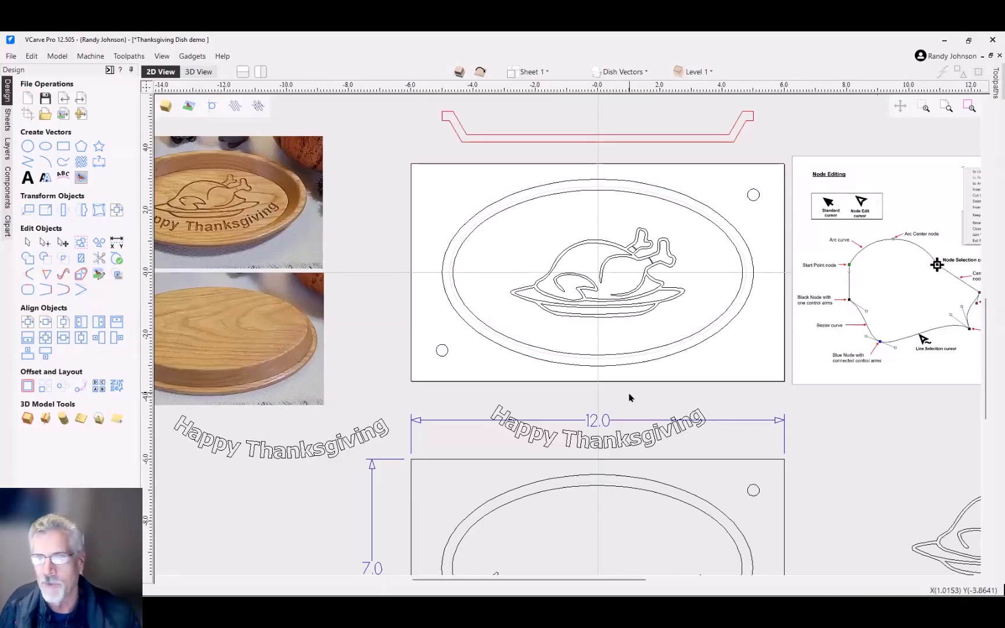
Step: Wrap the "Happy Thanksgiving" text just below the board onto the inner oval with Text On A Curve
click(654, 442)
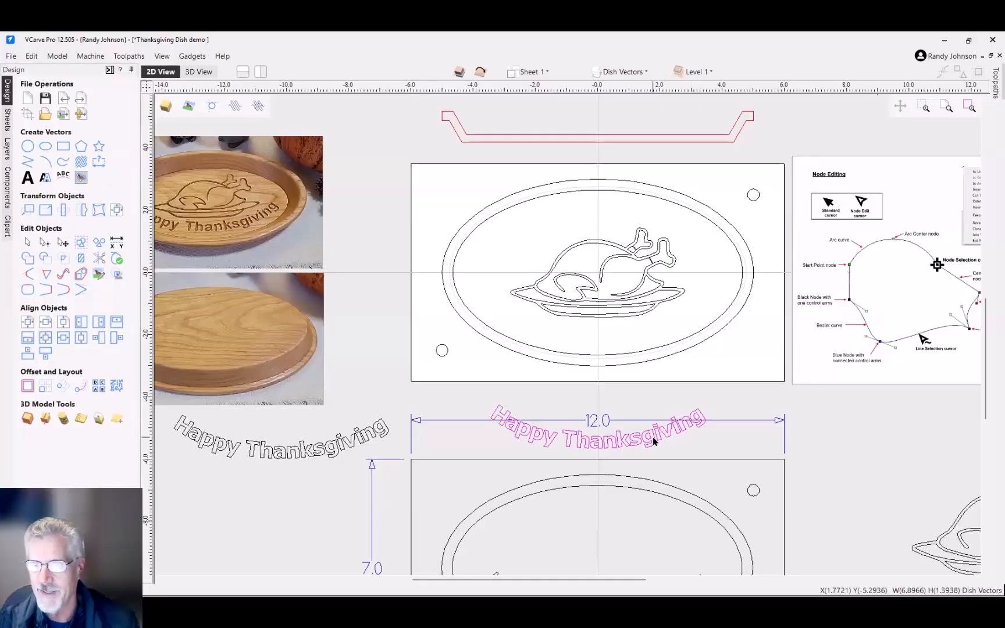
shift+click(645, 353)
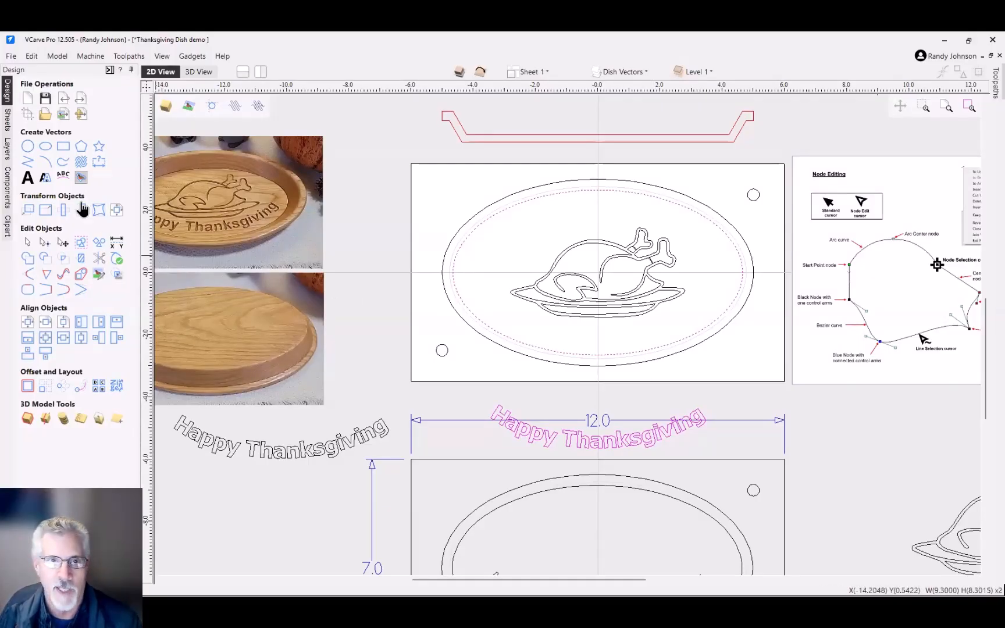
click(64, 177)
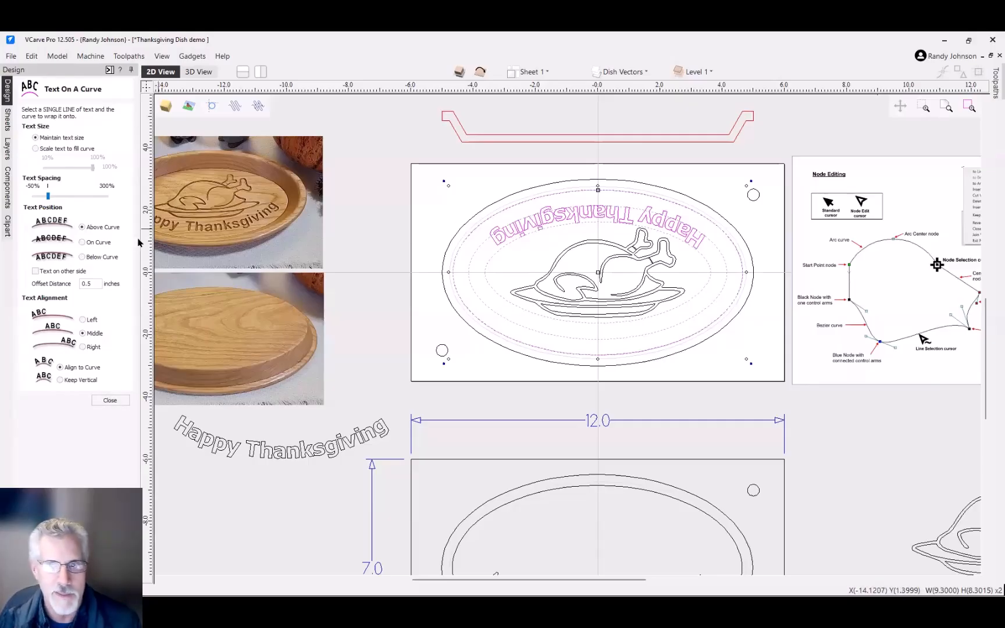
Step: Try placing the text on the other side, below the curve, with left, right and middle alignment
click(35, 271)
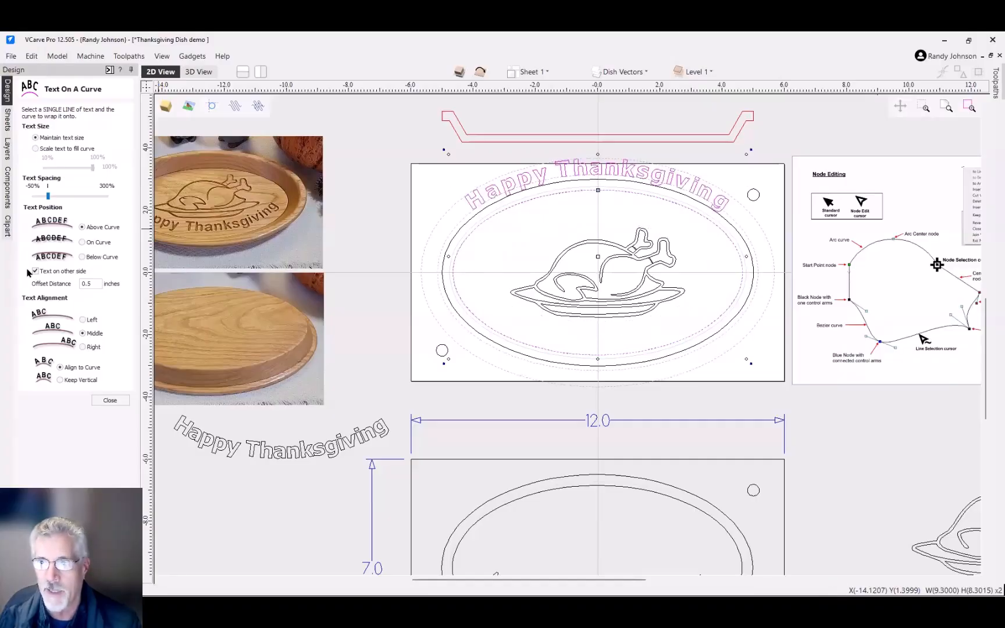
click(82, 257)
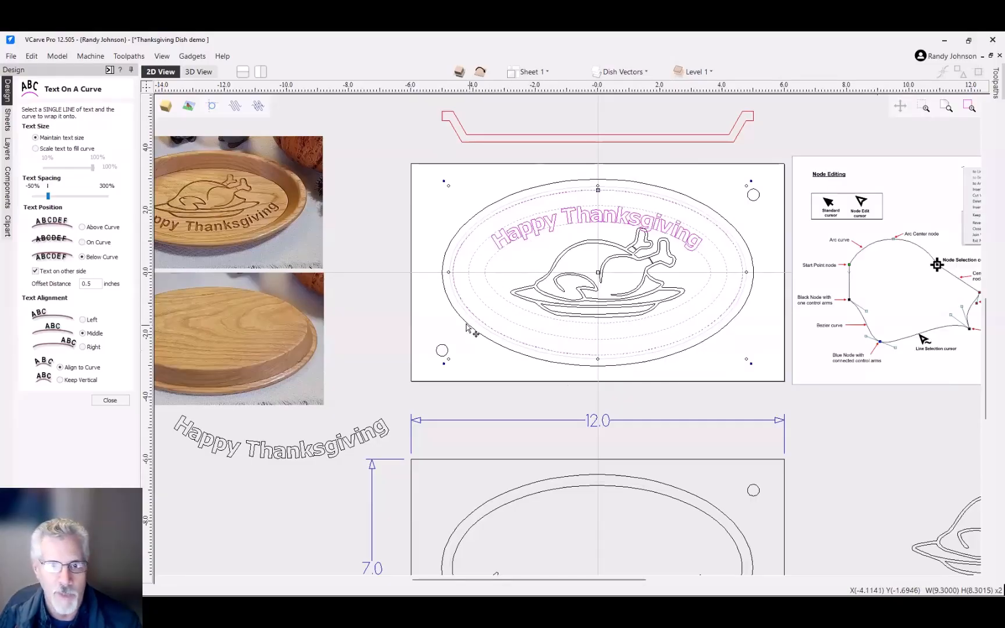
click(81, 319)
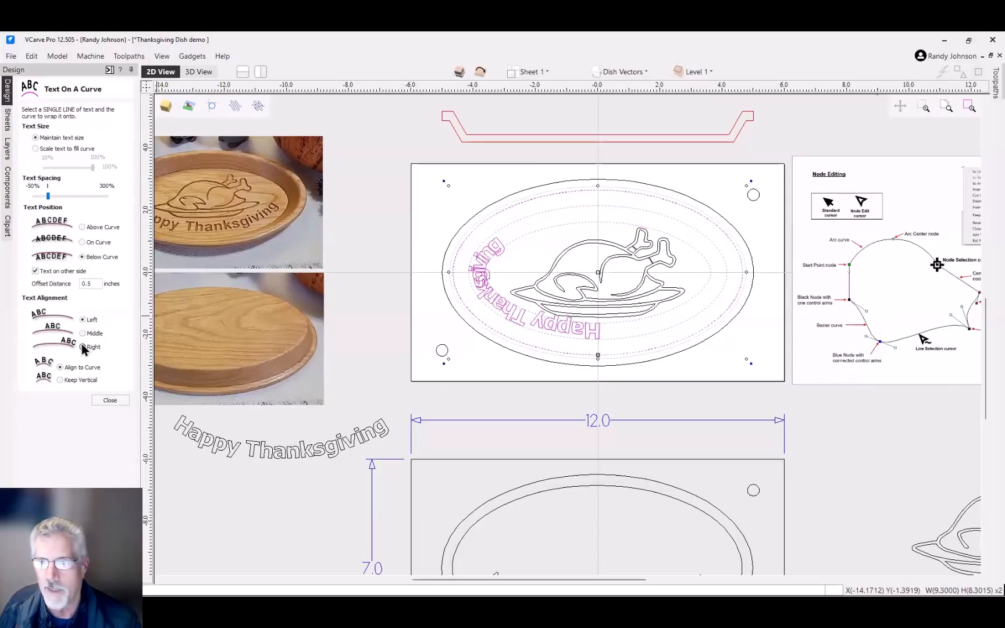
click(81, 344)
click(82, 332)
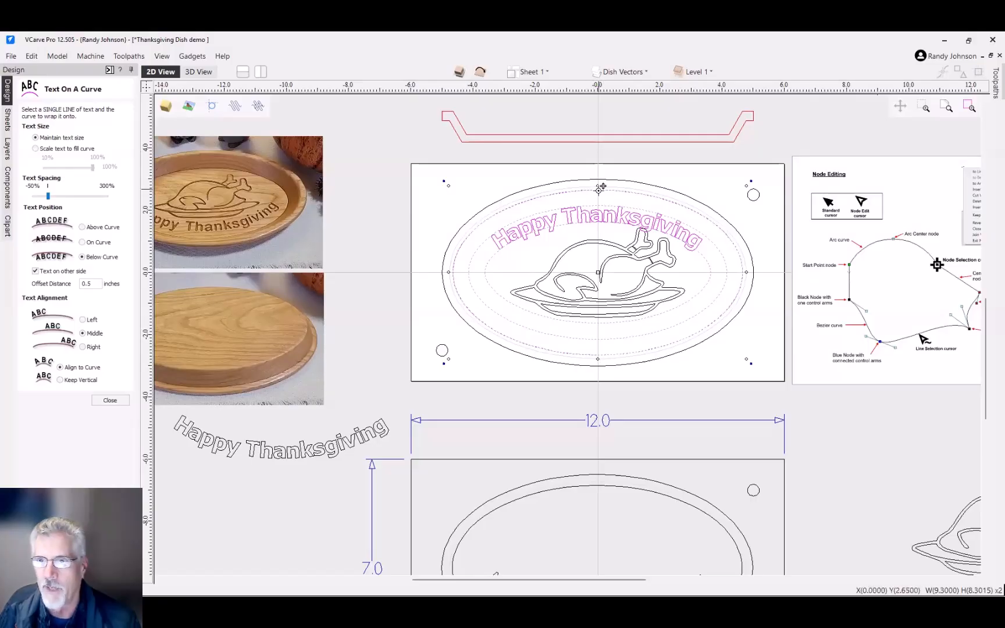
Step: Move the text to the inner oval's bottom node, above the curve with the other-side option off, and finish the Text On A Curve placement
drag(602, 186, 597, 352)
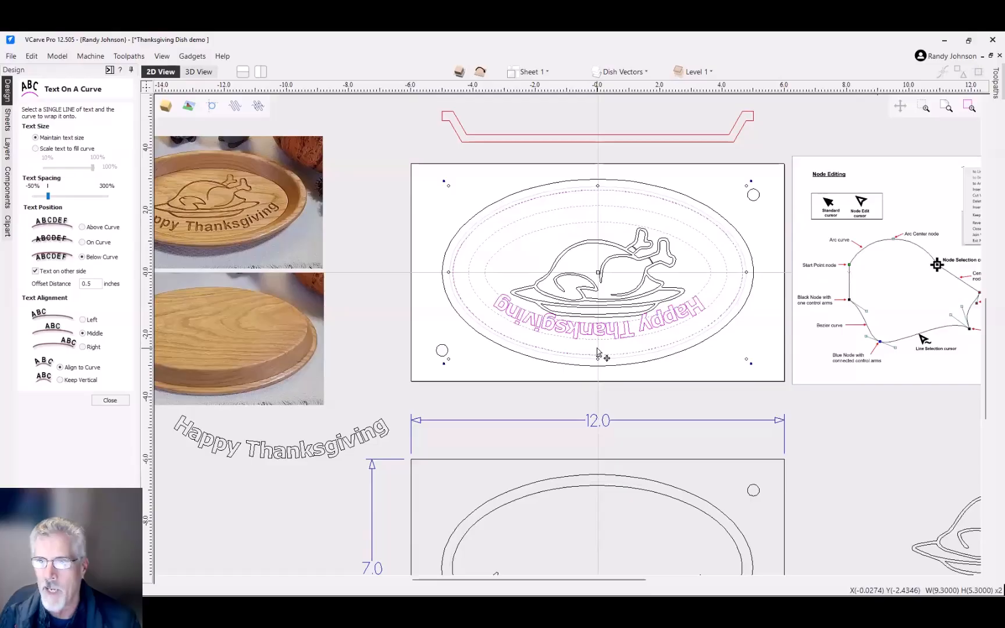
click(82, 227)
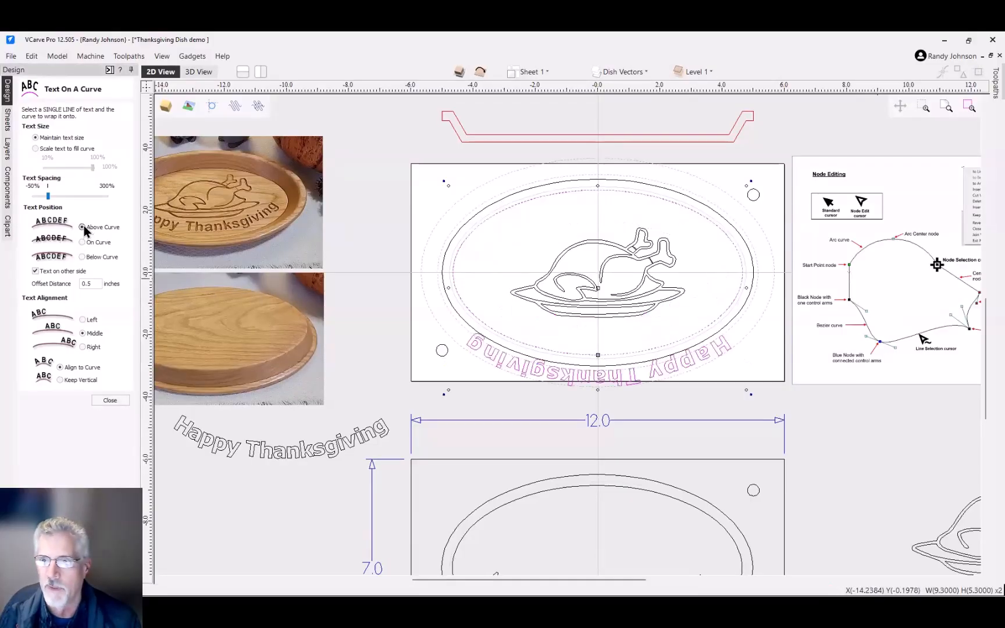
click(35, 271)
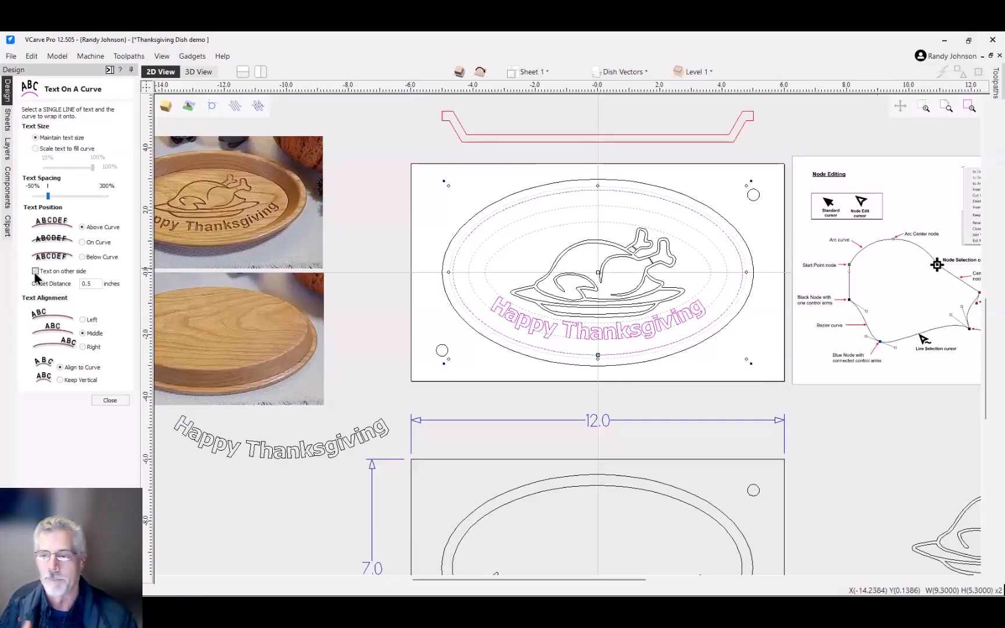
click(110, 400)
click(585, 309)
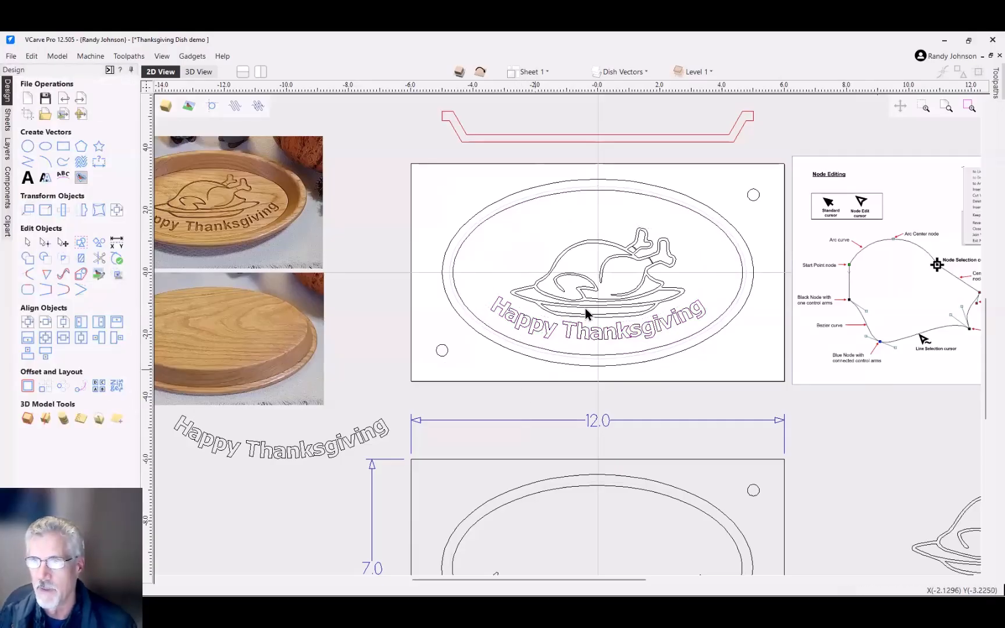
Step: Nudge the turkey slightly up and to the left inside the inner oval
scroll(584, 309, down, 1)
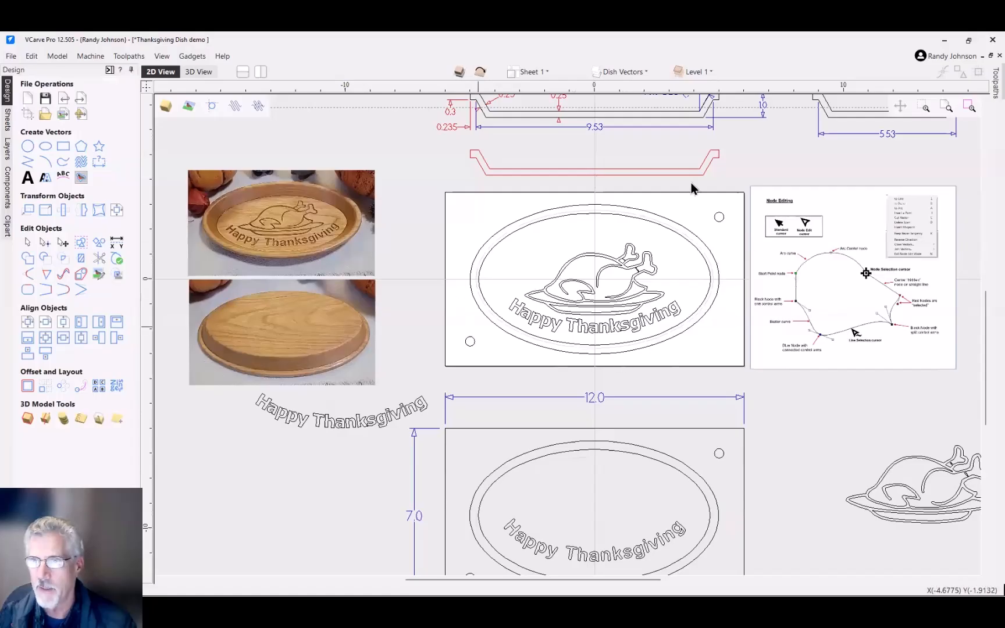
scroll(669, 300, up, 1)
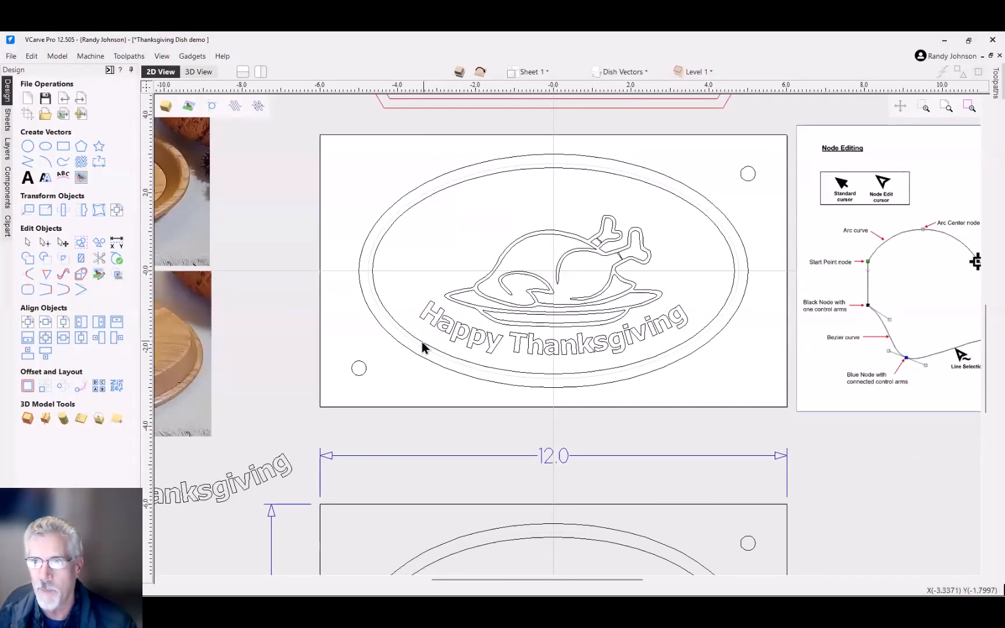
scroll(423, 347, down, 1)
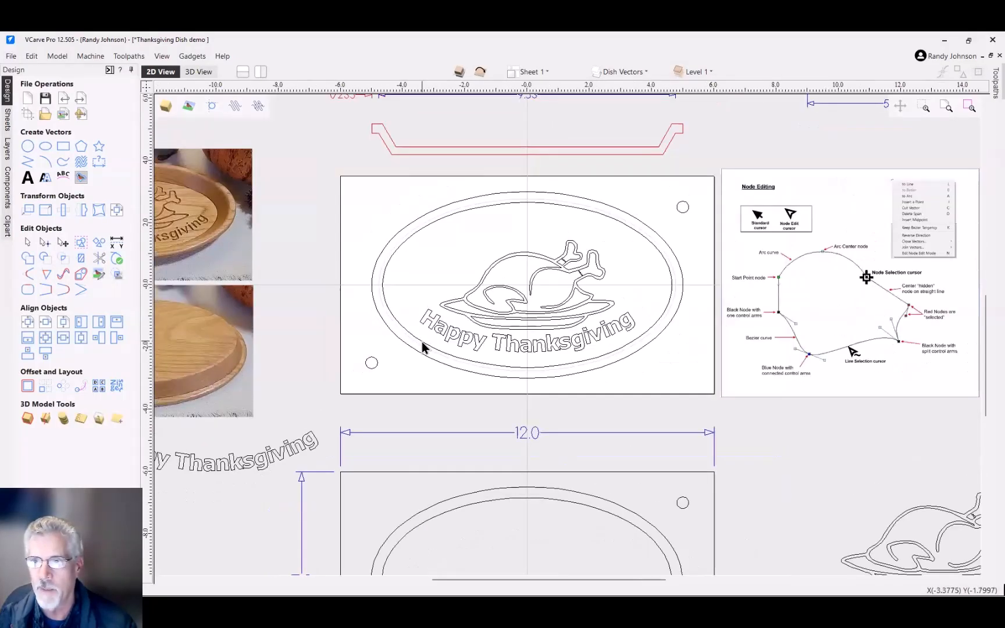
click(550, 269)
key(Up)
key(Up)
key(Left)
key(Left)
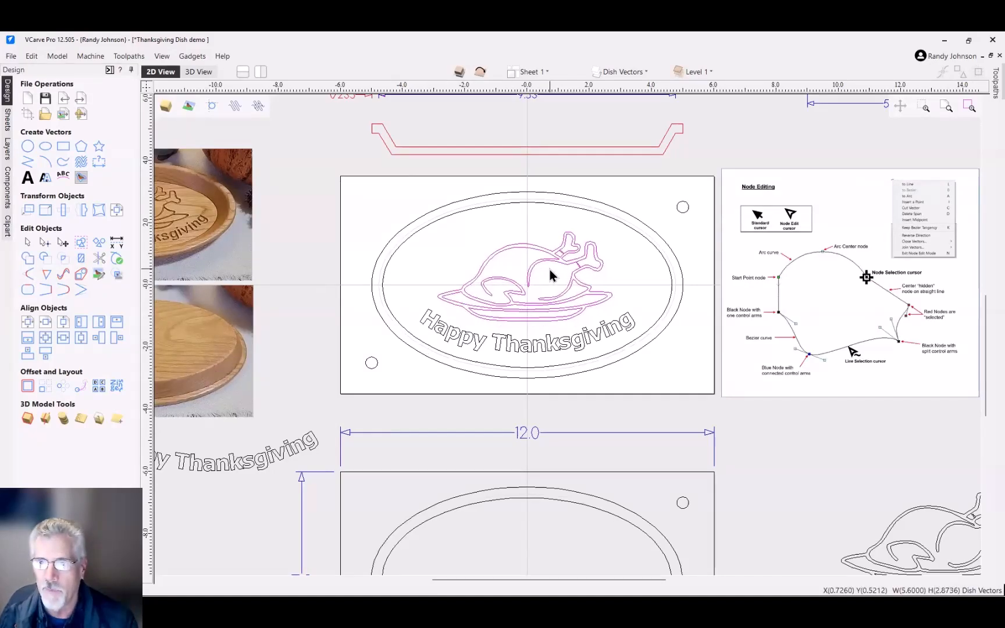
Step: Nudge the curved "Happy Thanksgiving" text slightly up toward the turkey platter and deselect it
click(569, 337)
key(Up)
key(Up)
key(Up)
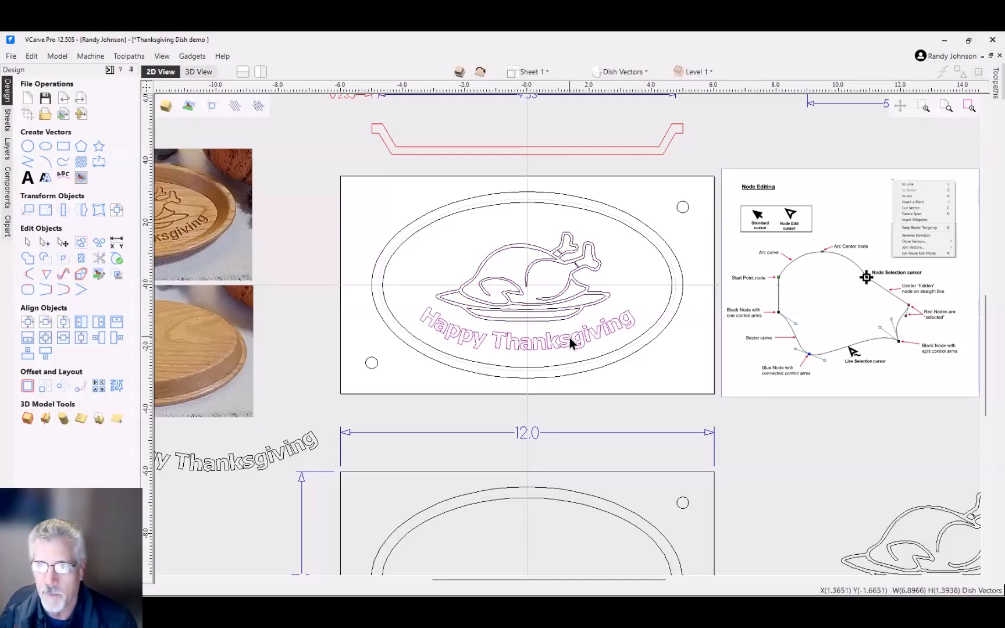
click(577, 403)
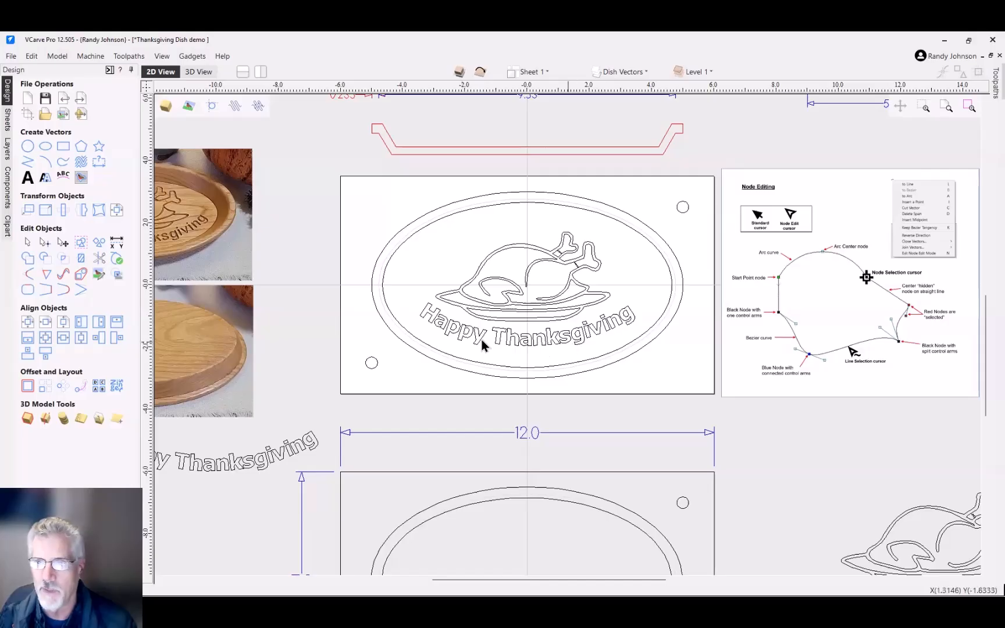
Step: Compare the dish layout with the finished-dish photos and examine the dimensioned cross-section above the board
scroll(612, 326, down, 2)
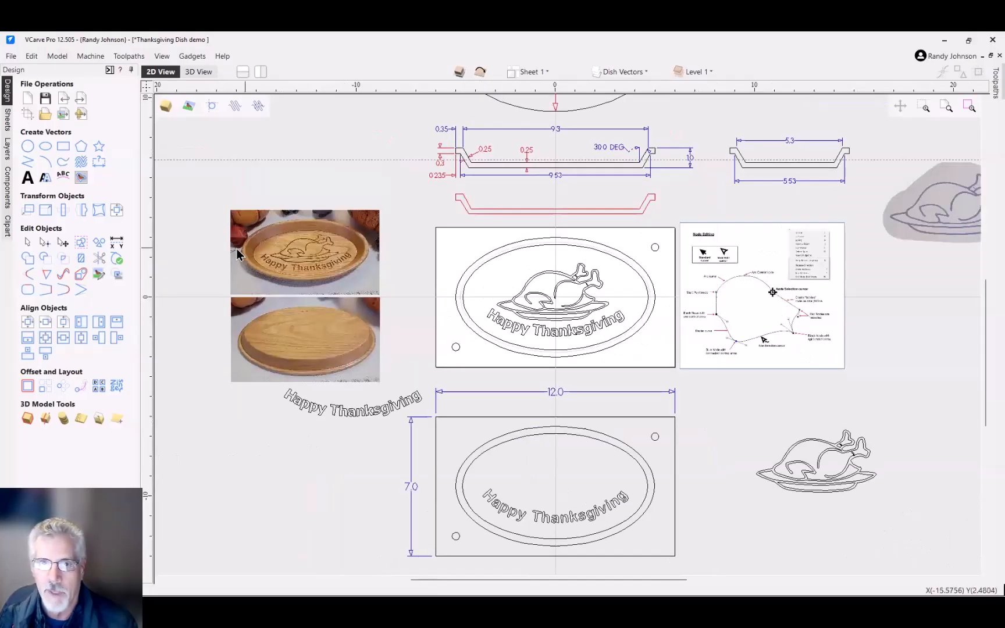
scroll(283, 267, up, 3)
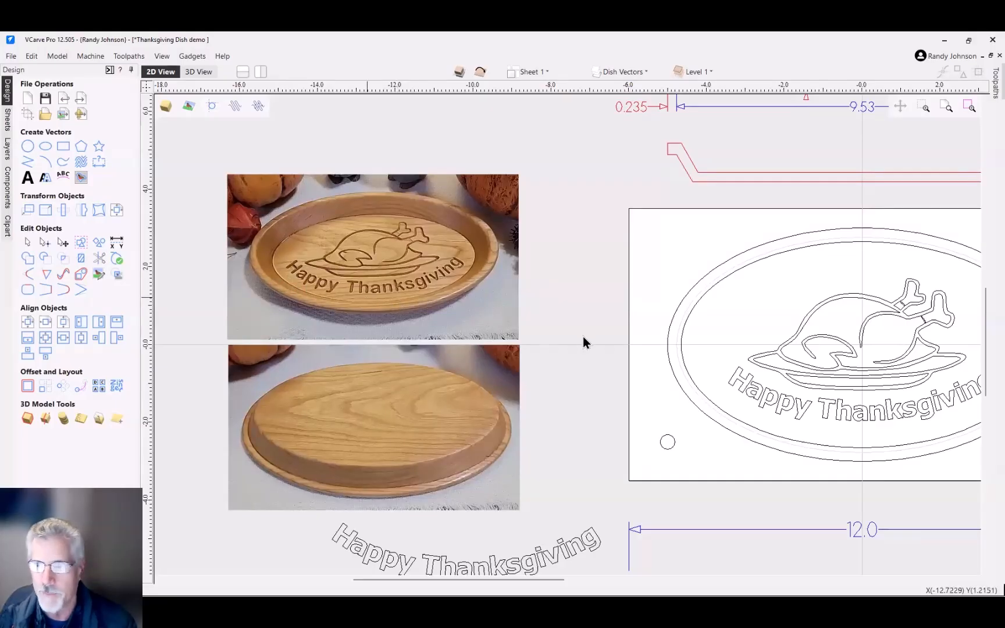
scroll(552, 320, down, 1)
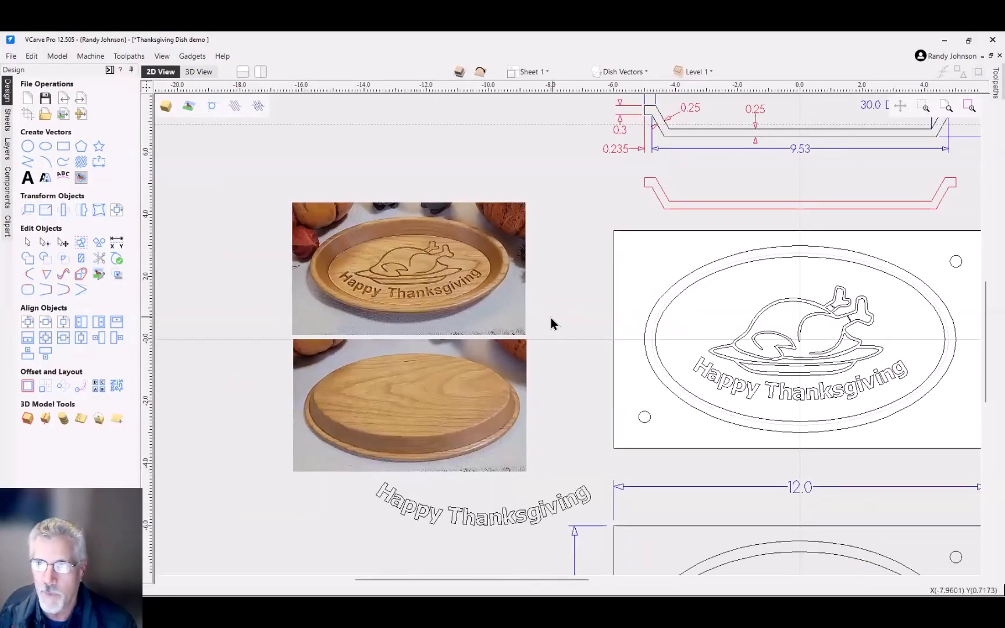
scroll(552, 324, down, 1)
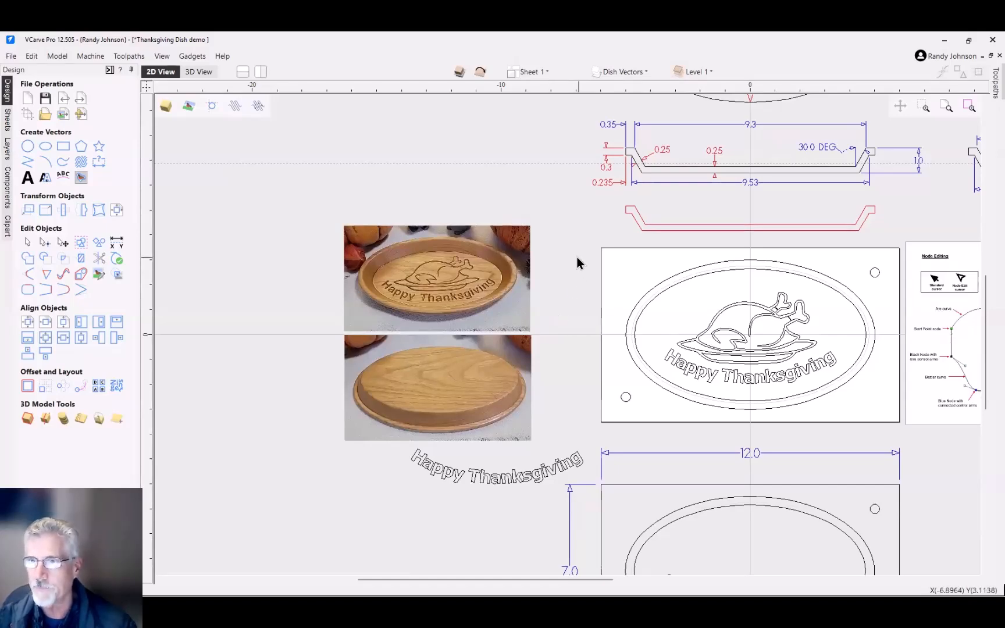
scroll(561, 250, down, 1)
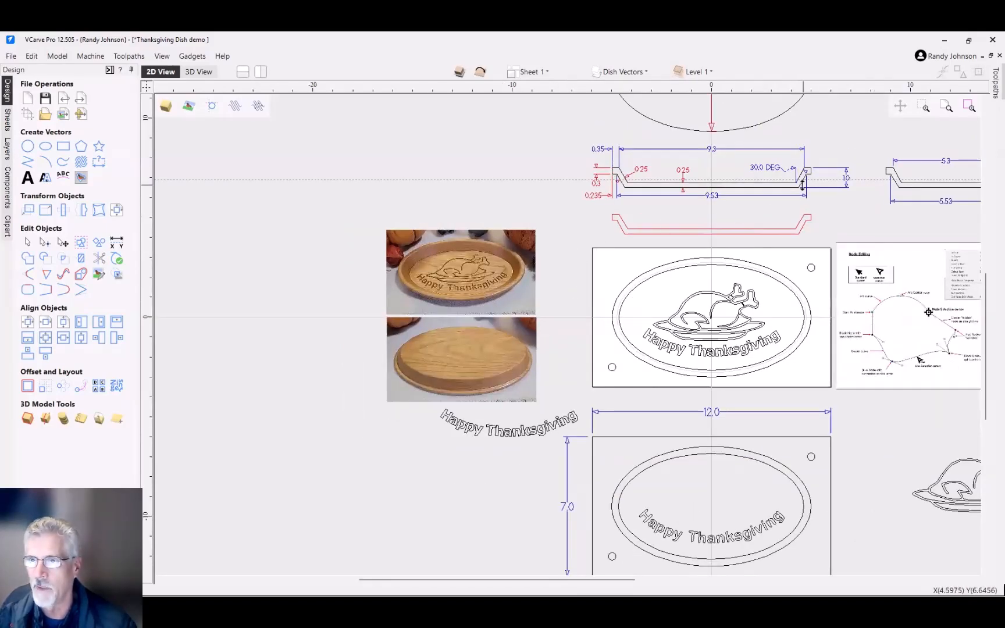
scroll(803, 188, up, 1)
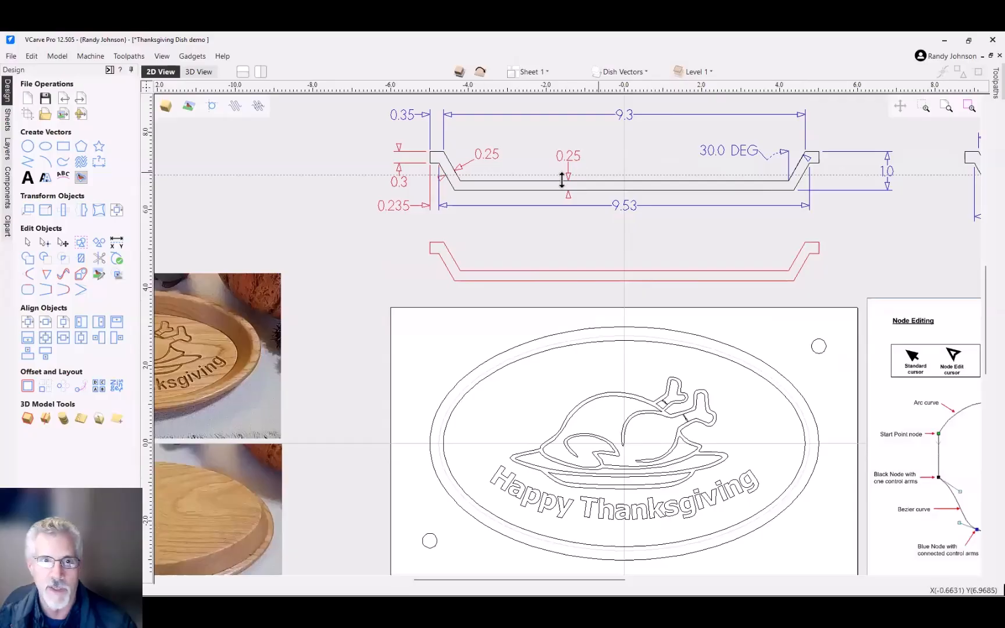
Step: Add a horizontal dimension for the inner floor width of the long cross-section, placed below its underside width dimension
click(99, 163)
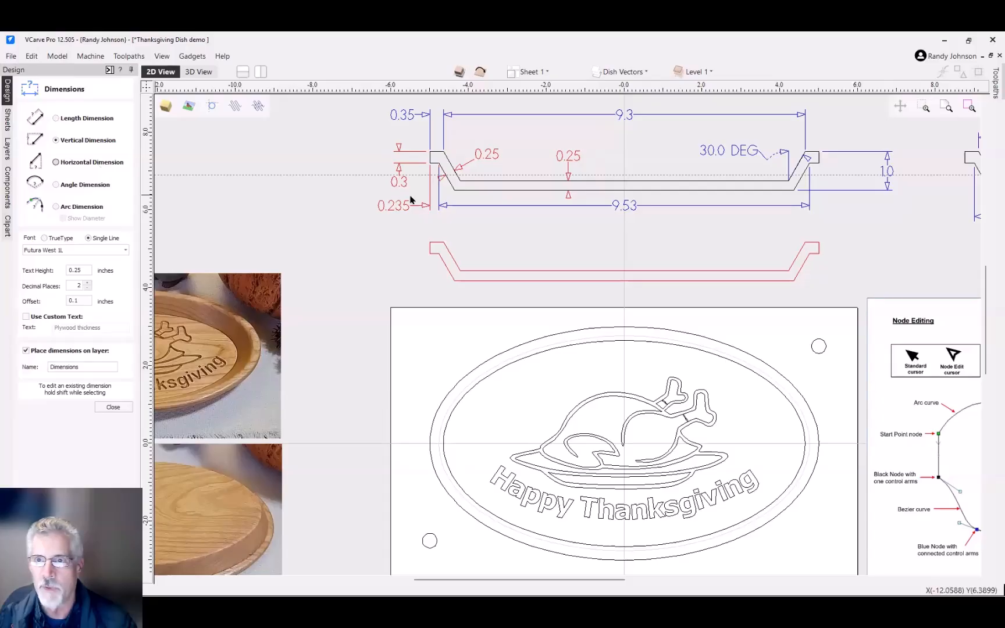
click(459, 184)
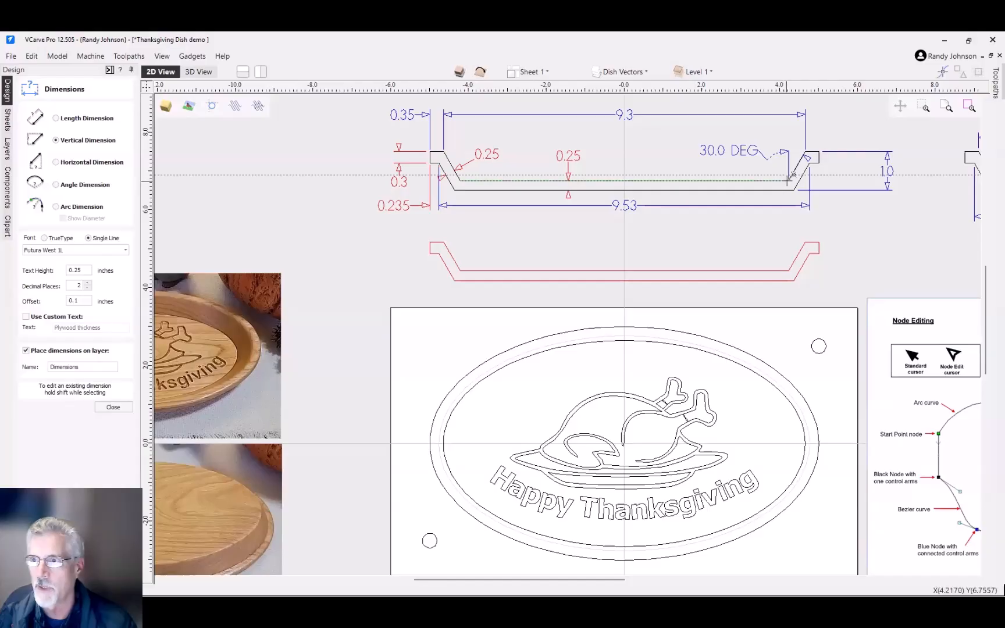
click(55, 162)
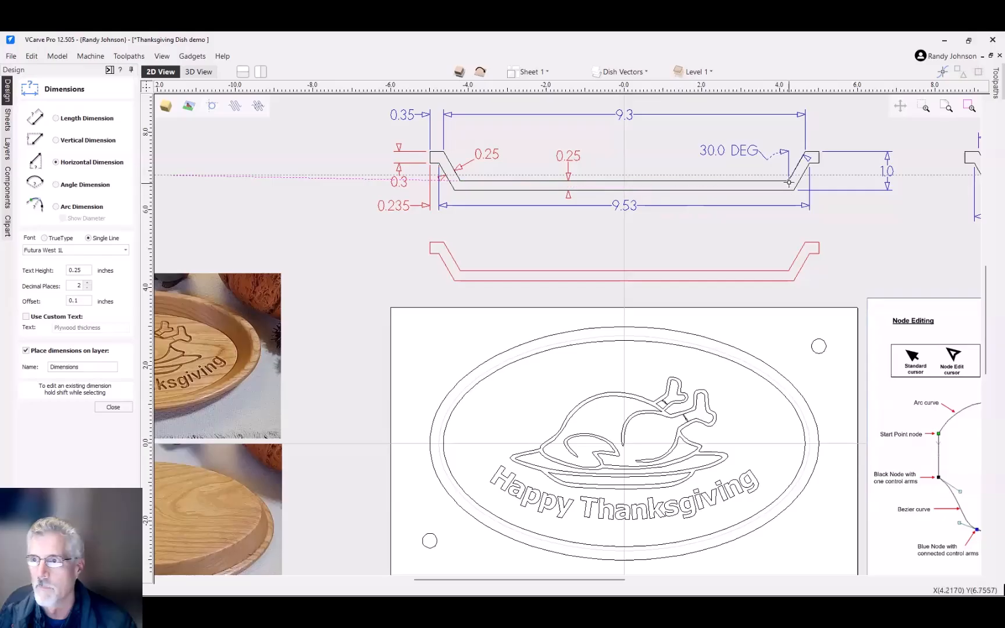
click(627, 240)
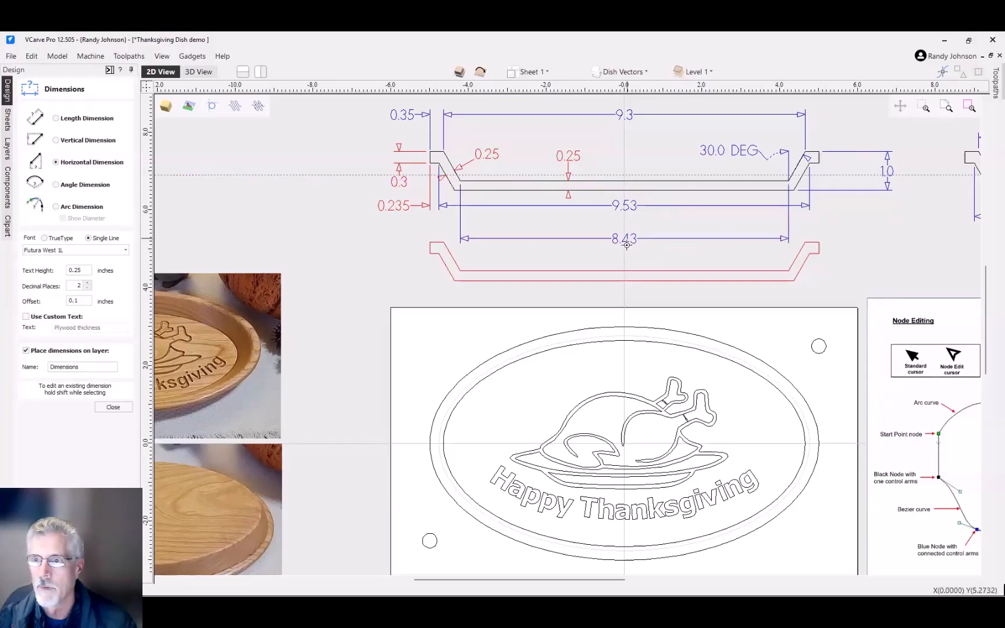
Step: Add a horizontal dimension for the short cross-section's inner floor width, below its underside width dimension, and finish dimensioning
scroll(471, 269, down, 2)
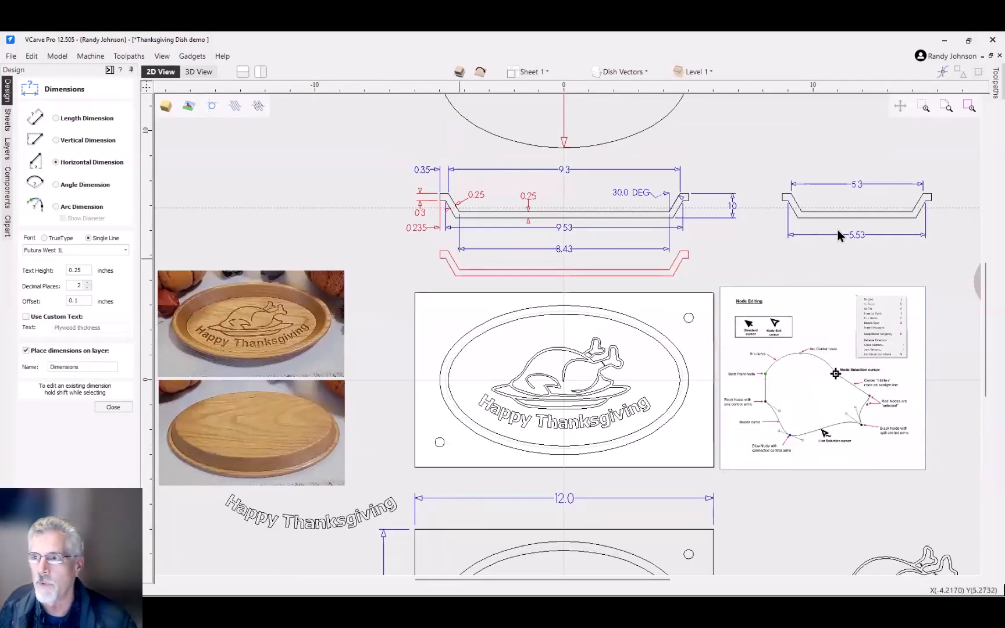
scroll(931, 217, up, 2)
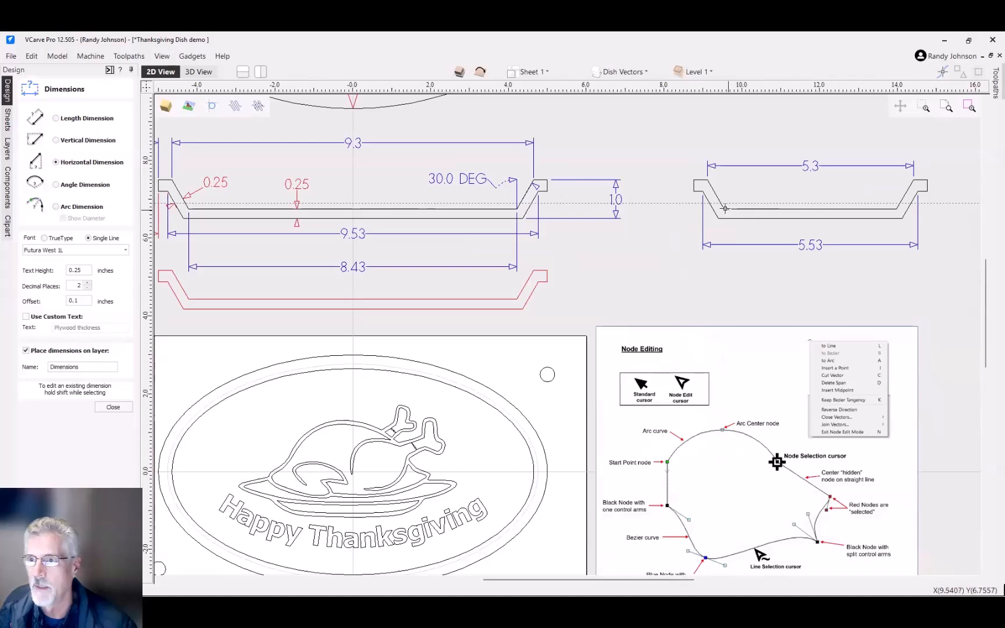
scroll(739, 211, up, 2)
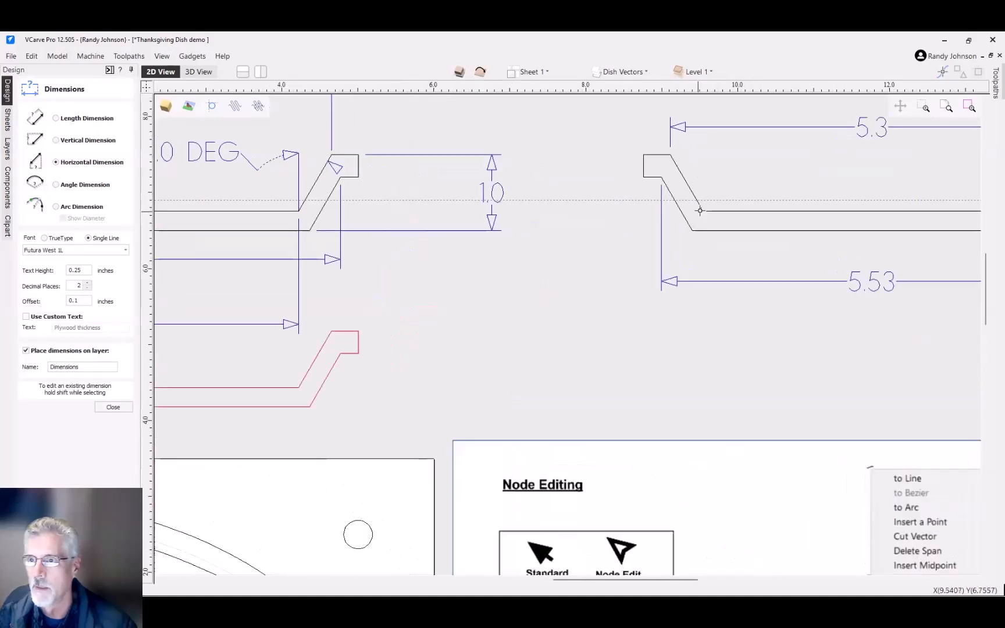
scroll(686, 224, down, 2)
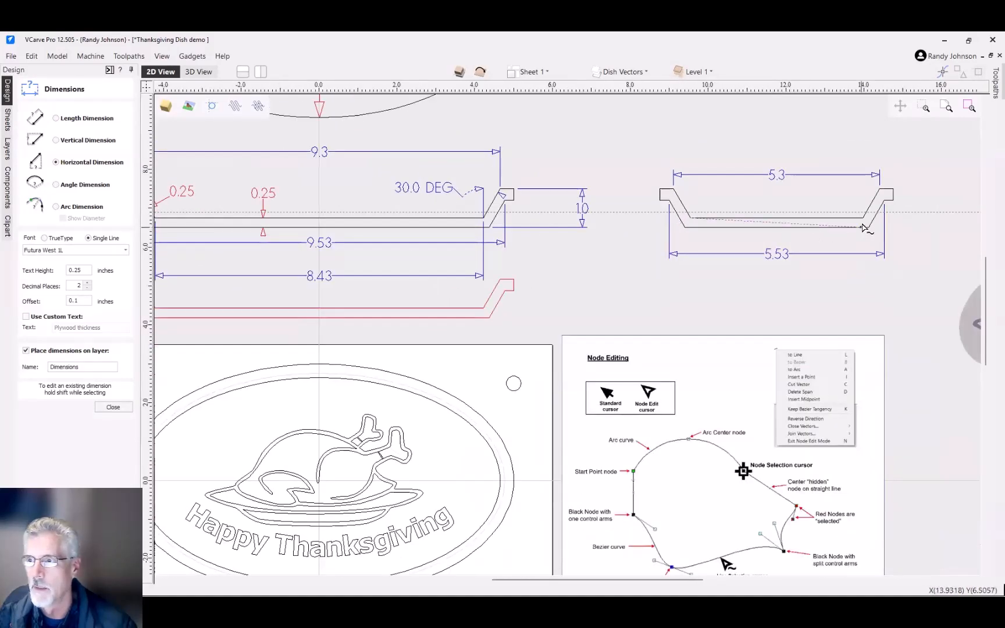
click(784, 286)
scroll(847, 285, down, 2)
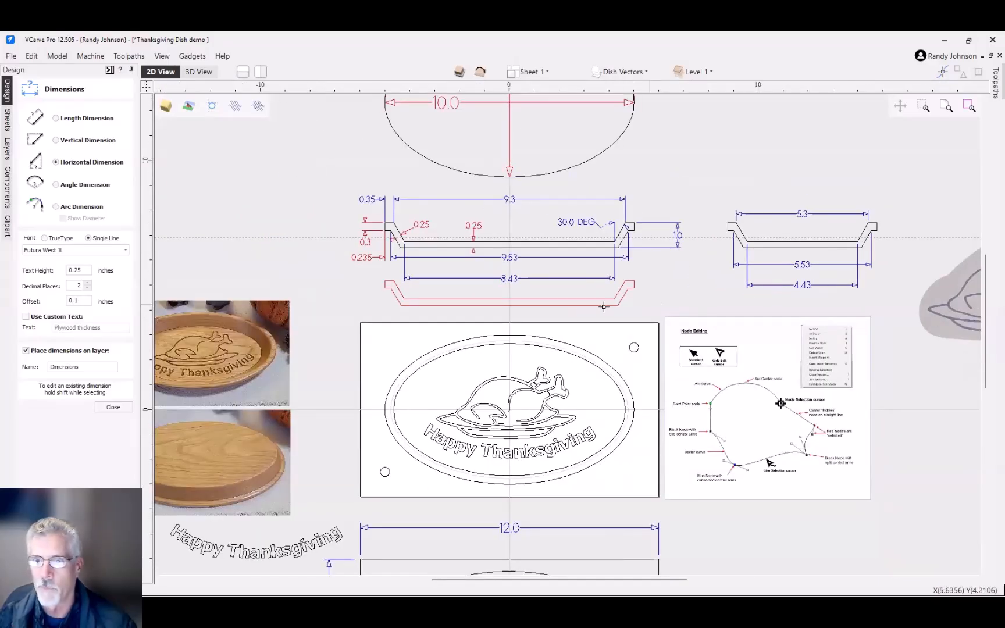
click(117, 407)
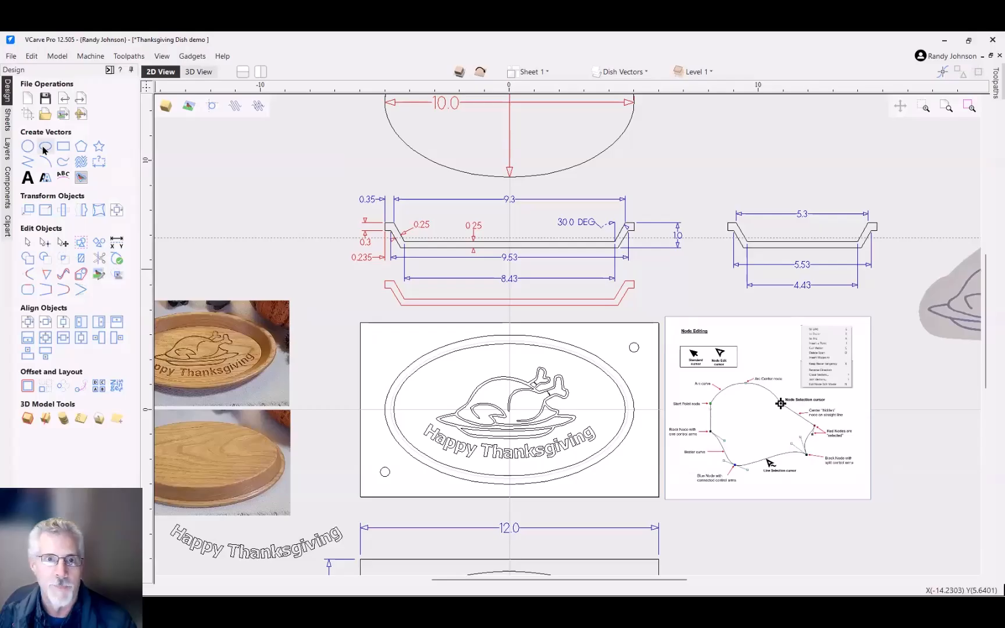
Step: Draw an ellipse 8.43 inches wide and 4.43 inches high, centred at X 0, Y 0, for the dish floor
click(45, 147)
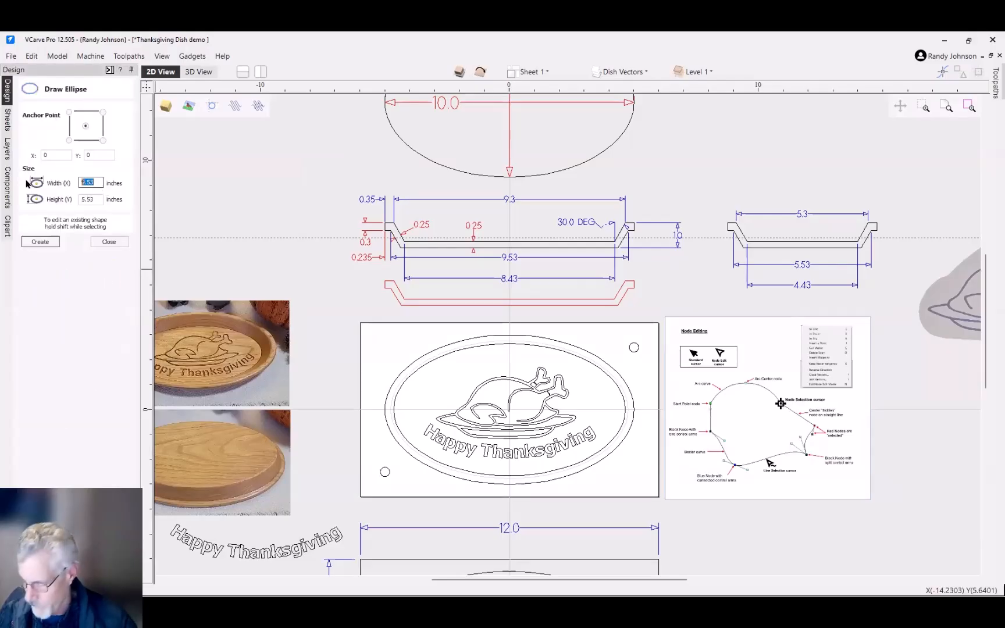
text(8.)
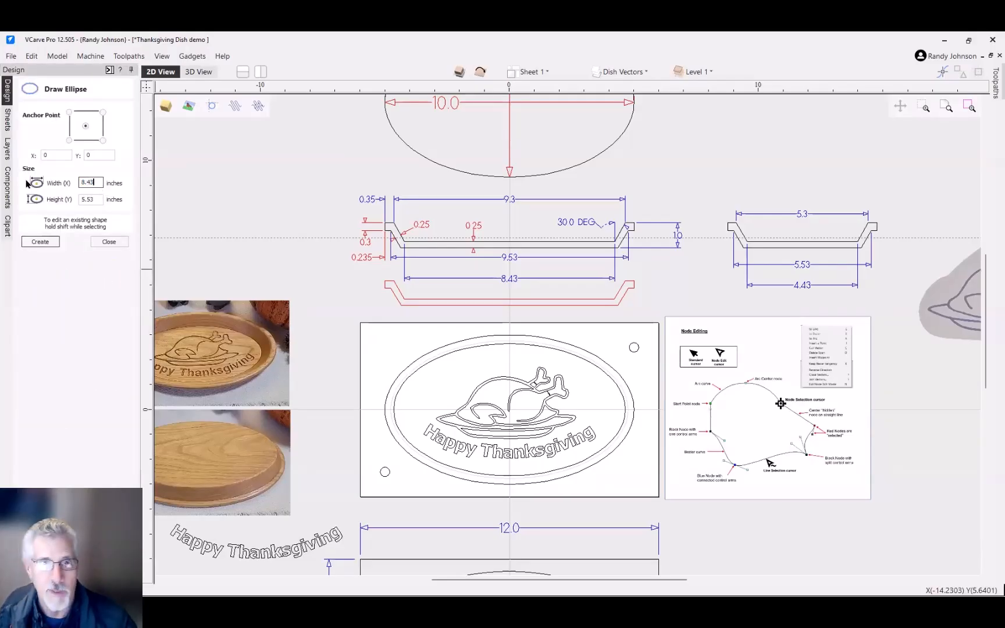
key(Tab)
text(4)
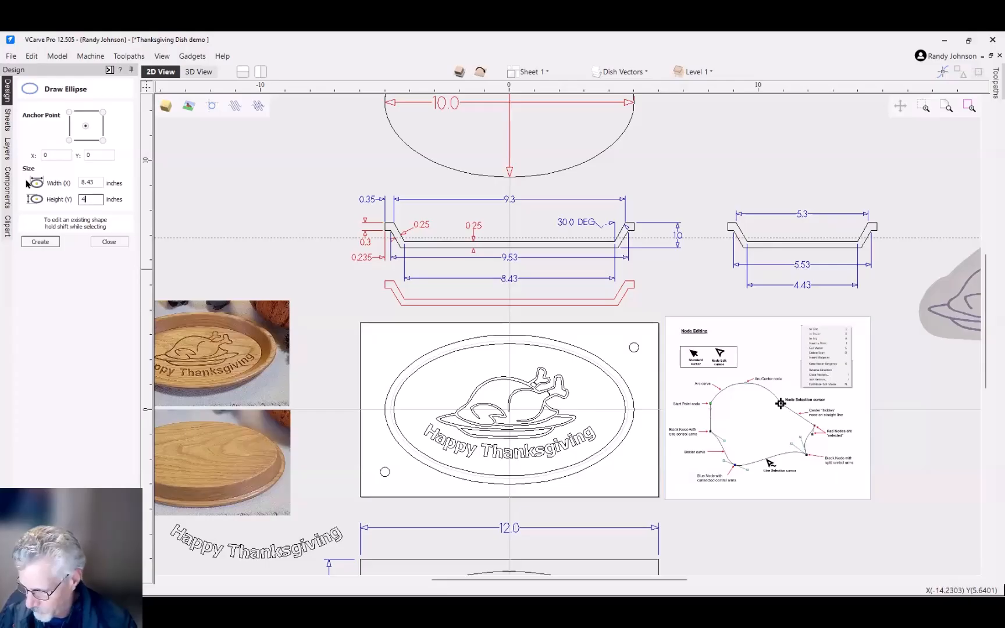
click(38, 242)
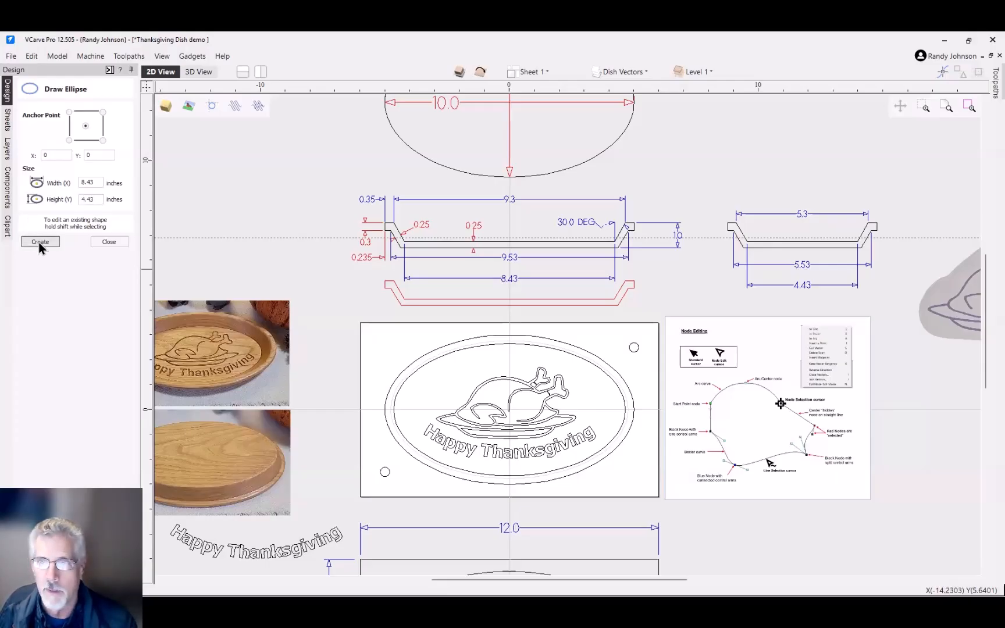
click(110, 241)
Step: Try shifting the curved "Happy Thanksgiving" text down and back up against the new floor ellipse
scroll(500, 477, up, 2)
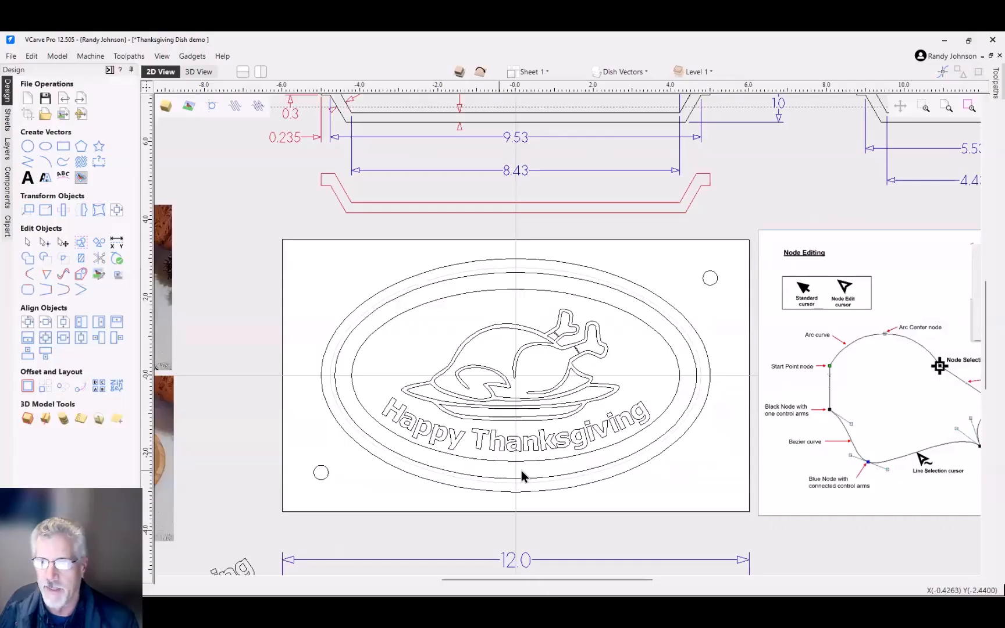
scroll(539, 449, up, 1)
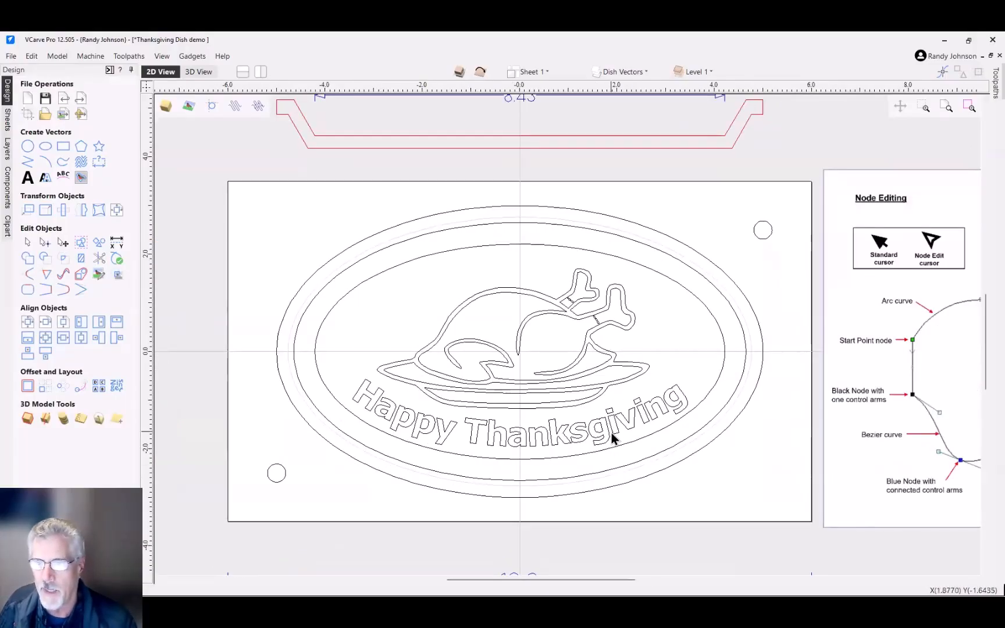
click(614, 438)
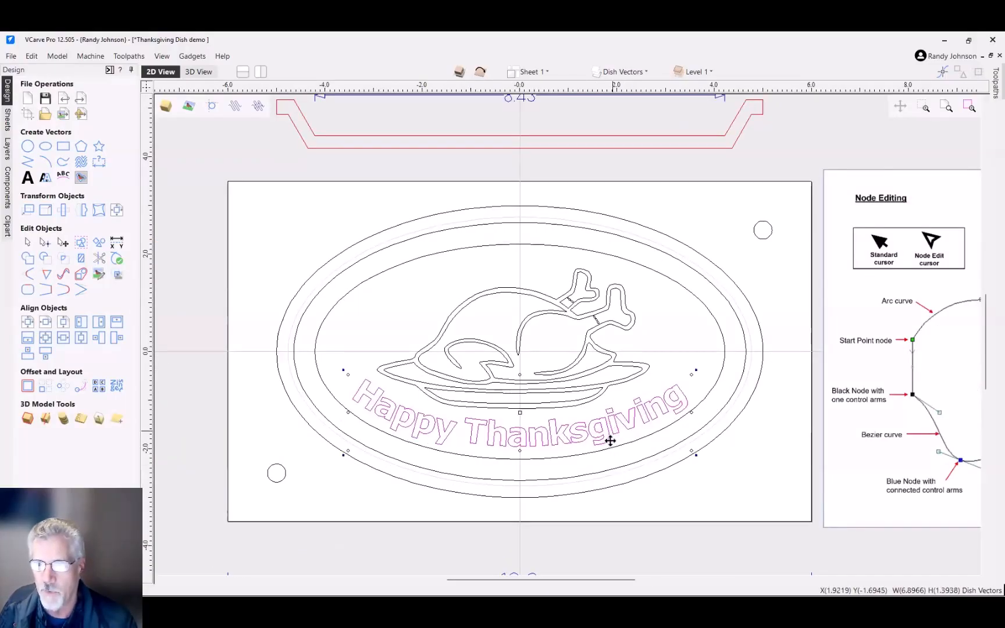
drag(611, 442, 609, 448)
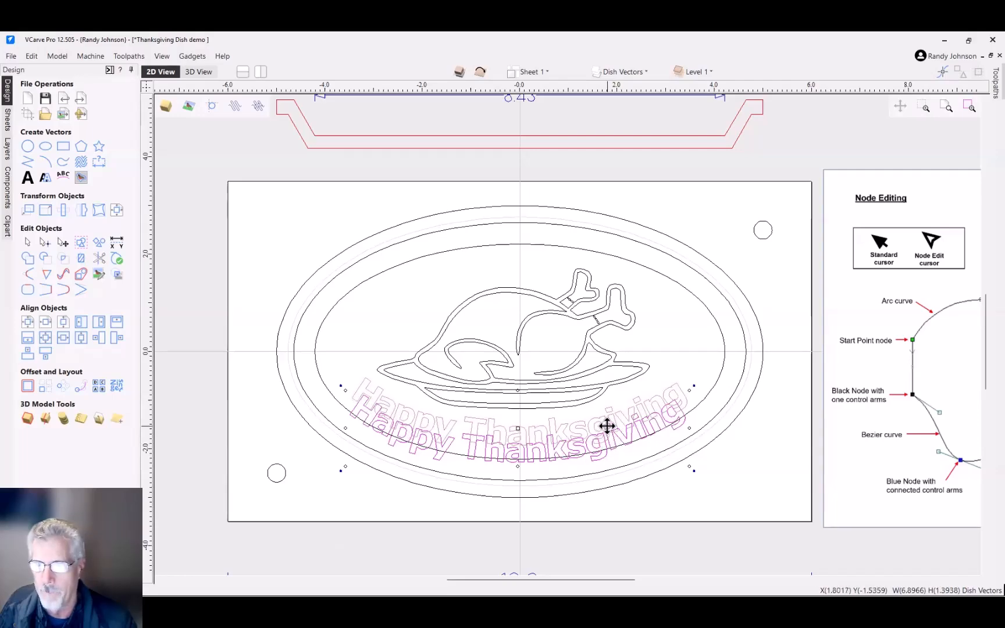
drag(603, 437, 606, 427)
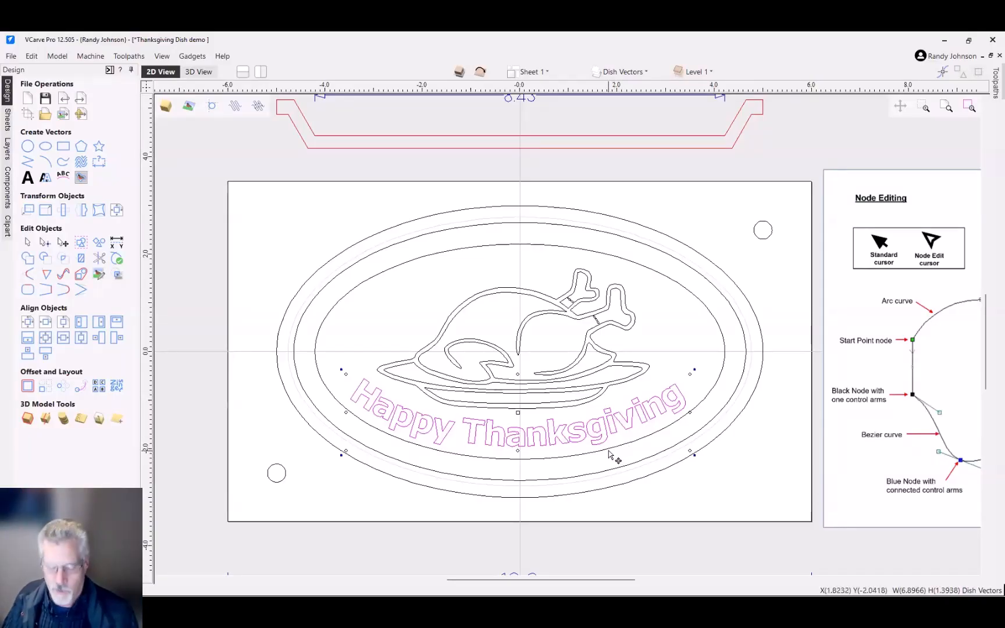
Step: Refit the "Happy Thanksgiving" text to the floor ellipse with Text On A Curve, above the curve with a 0.25 inch offset
shift+click(576, 456)
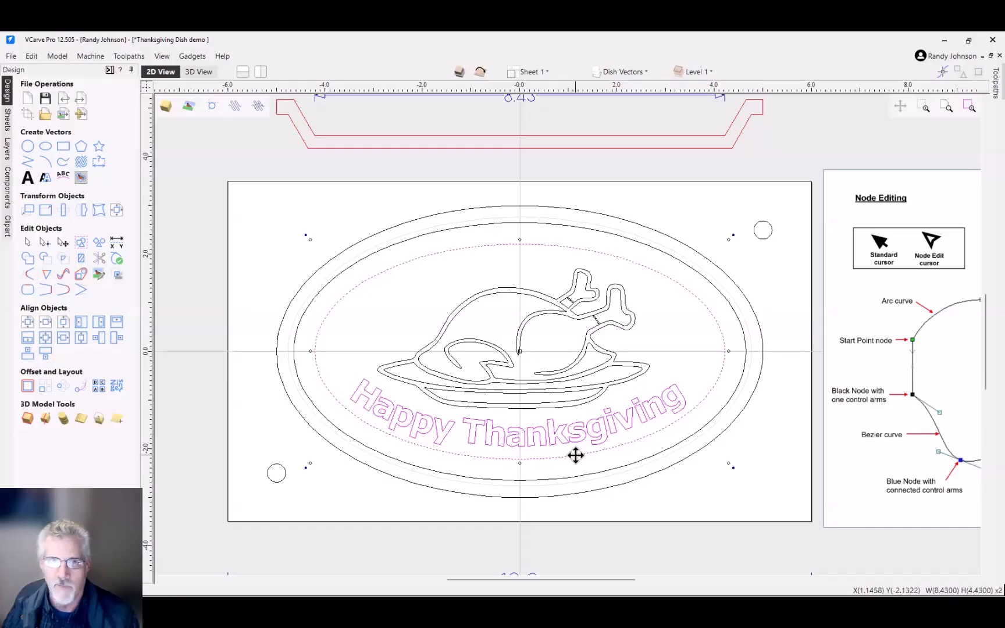
click(64, 181)
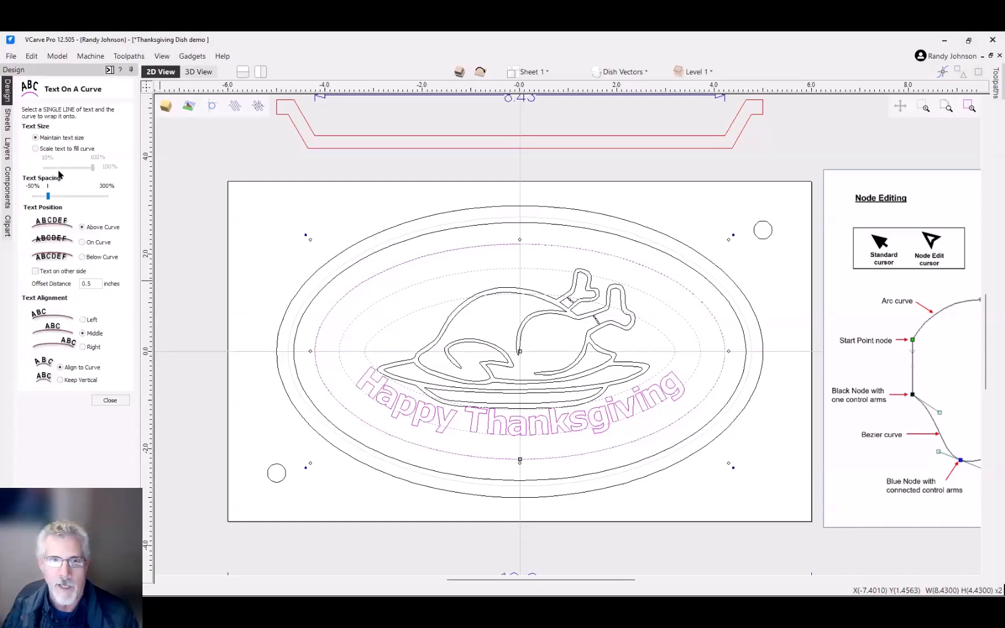
click(87, 283)
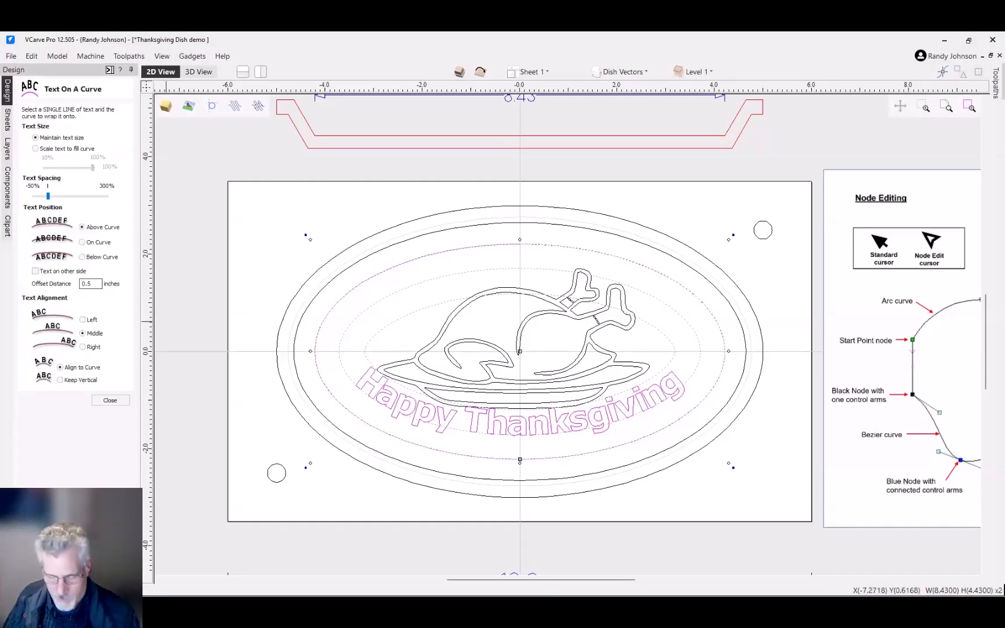
key(Tab)
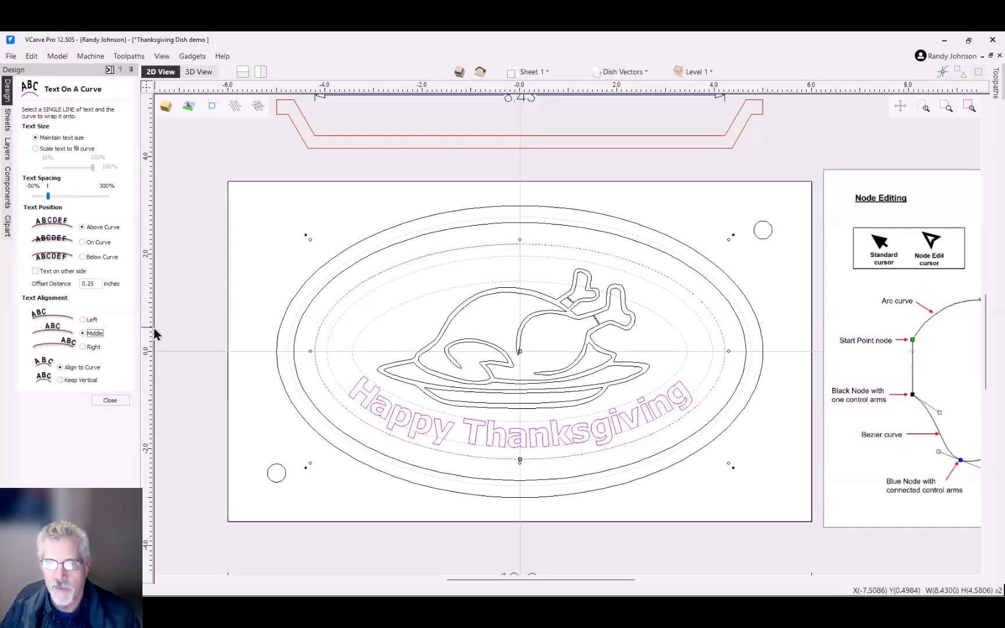
click(110, 402)
click(464, 454)
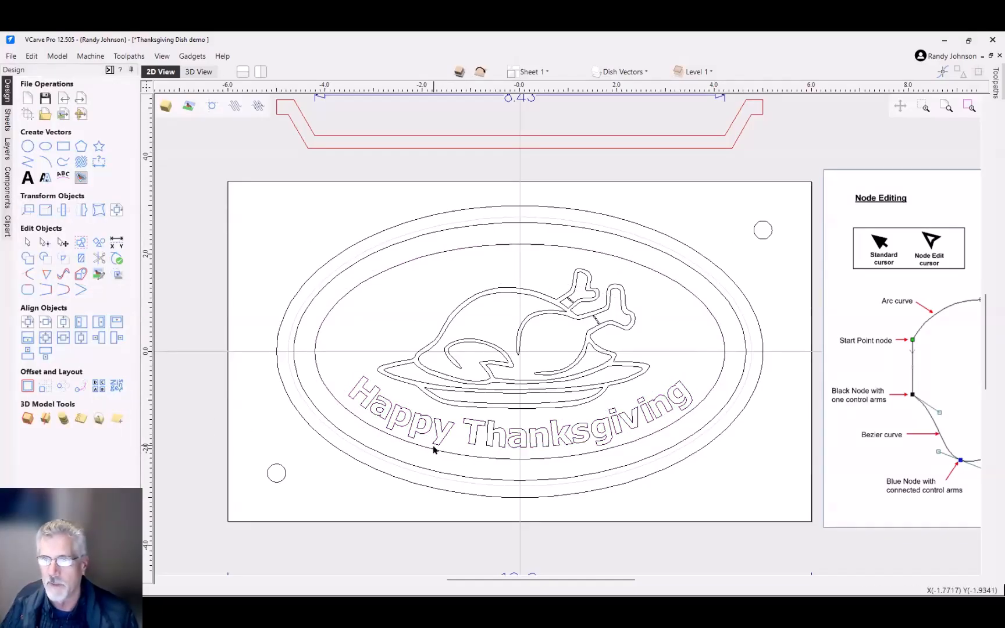
Step: Review the whole dish layout, inspecting the vectors on the opposite side of the job before returning to the first side
scroll(433, 449, down, 2)
scroll(433, 449, down, 1)
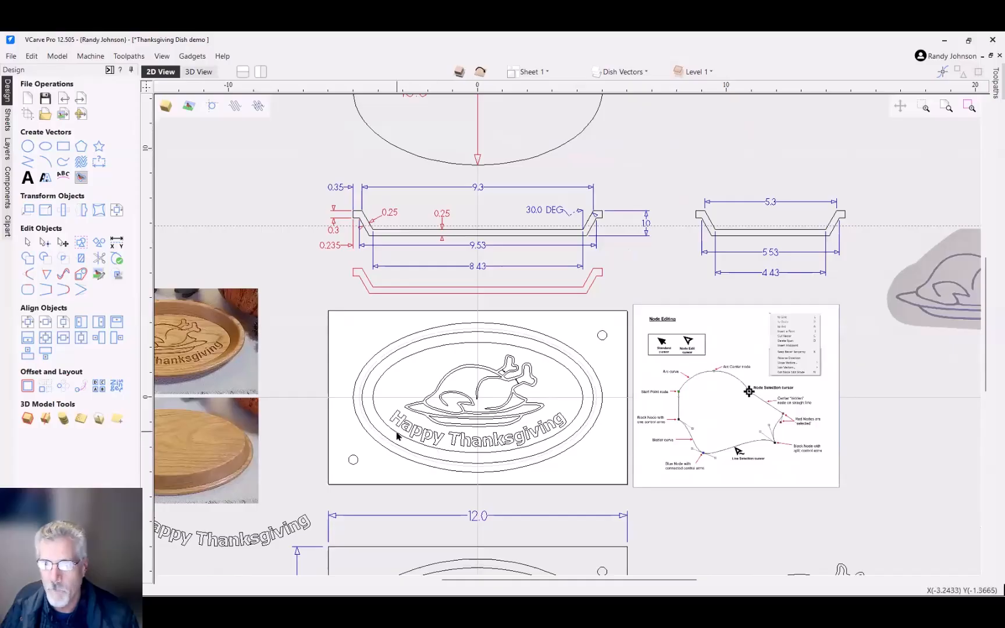
scroll(356, 417, down, 1)
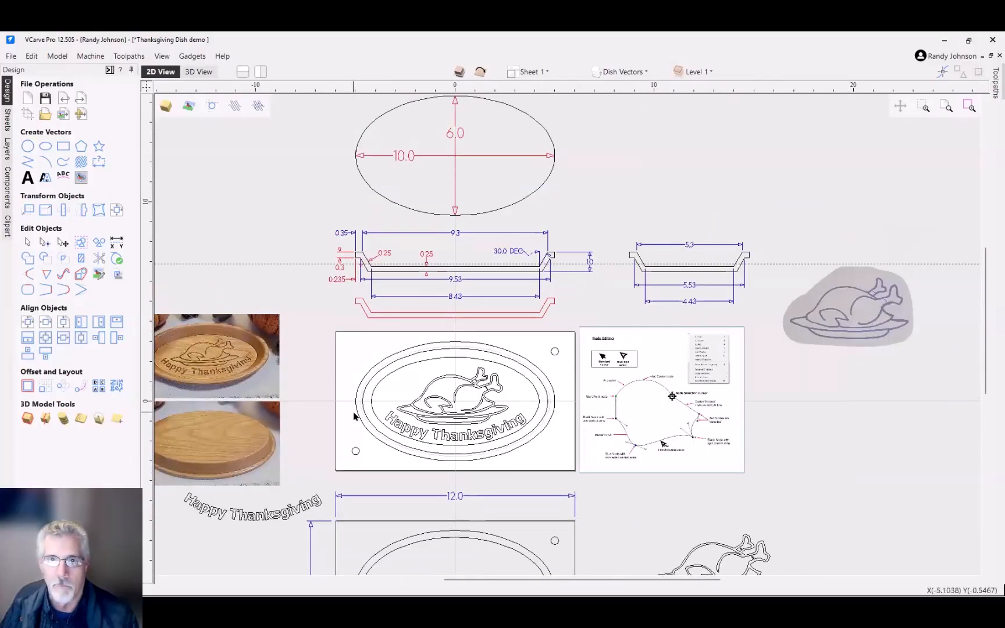
click(480, 71)
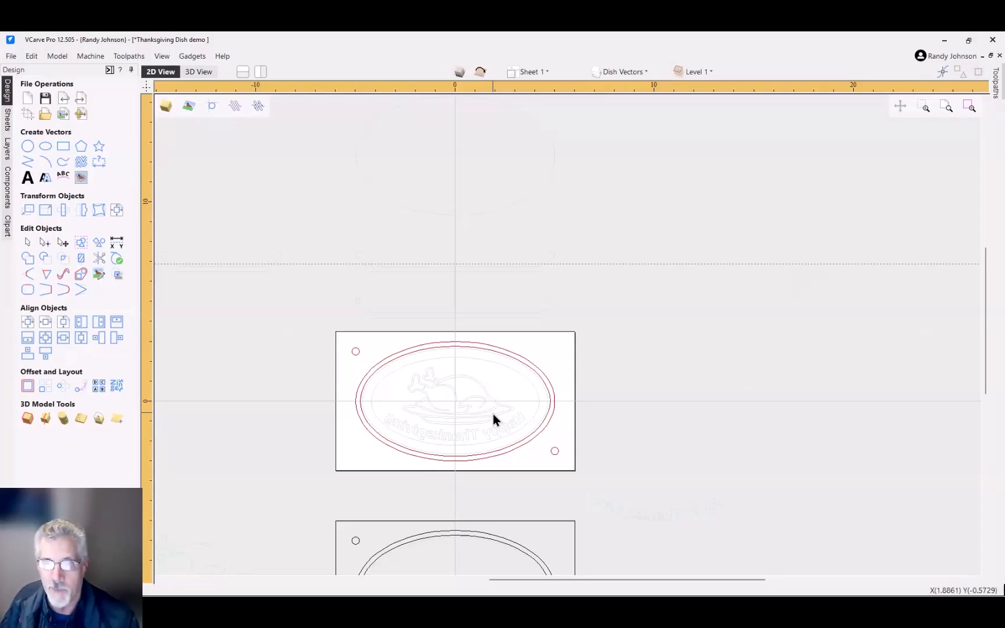
click(482, 70)
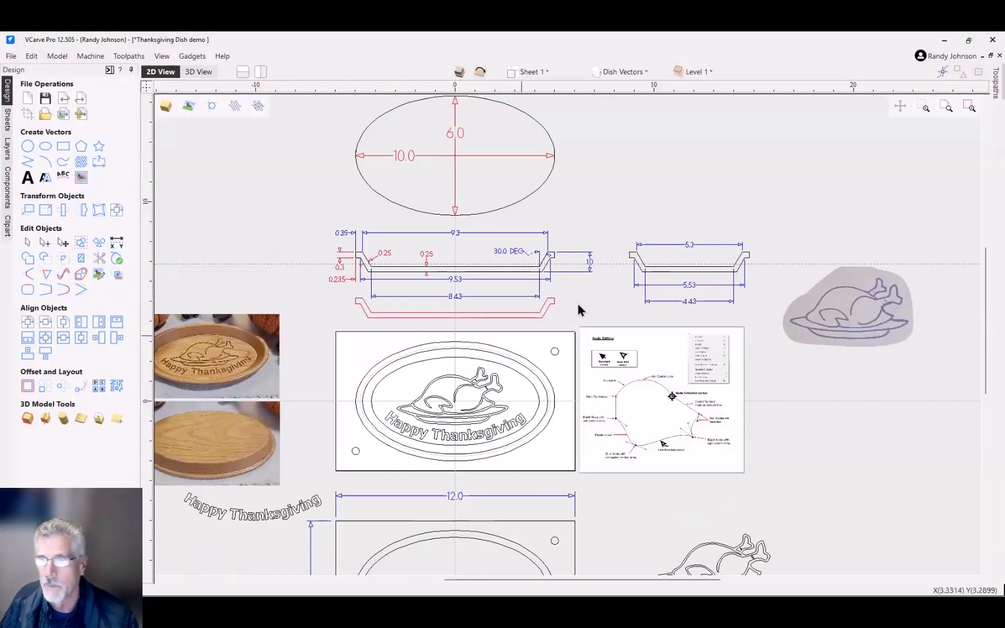
scroll(543, 324, down, 1)
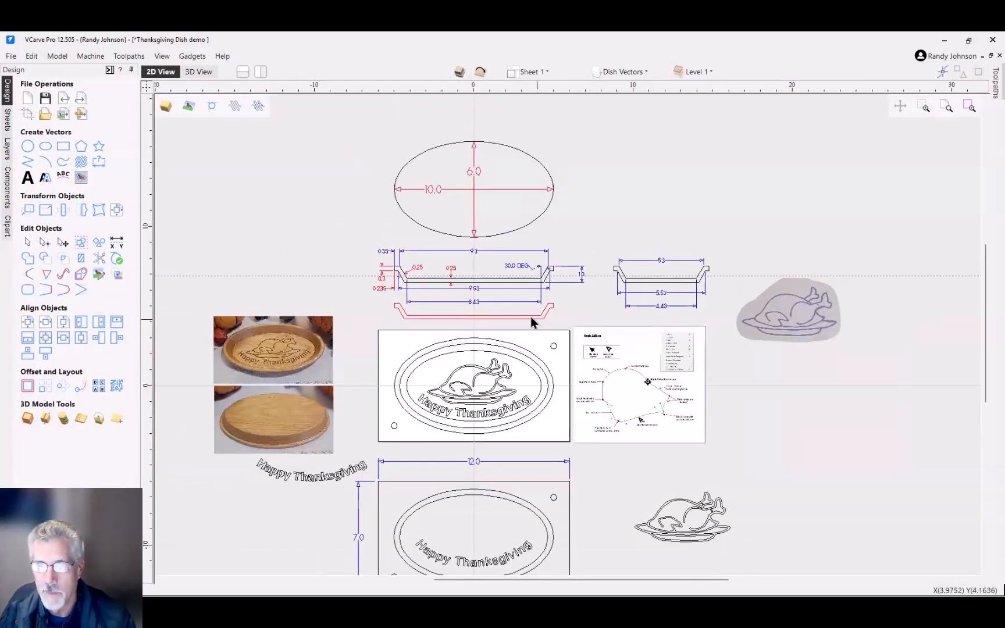
scroll(471, 480, down, 1)
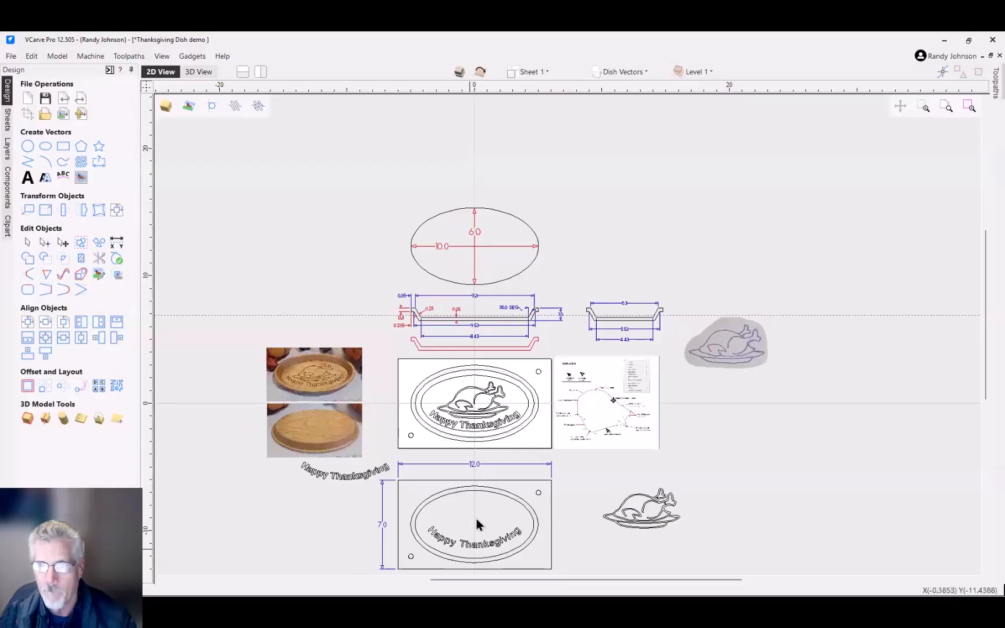
scroll(472, 400, up, 1)
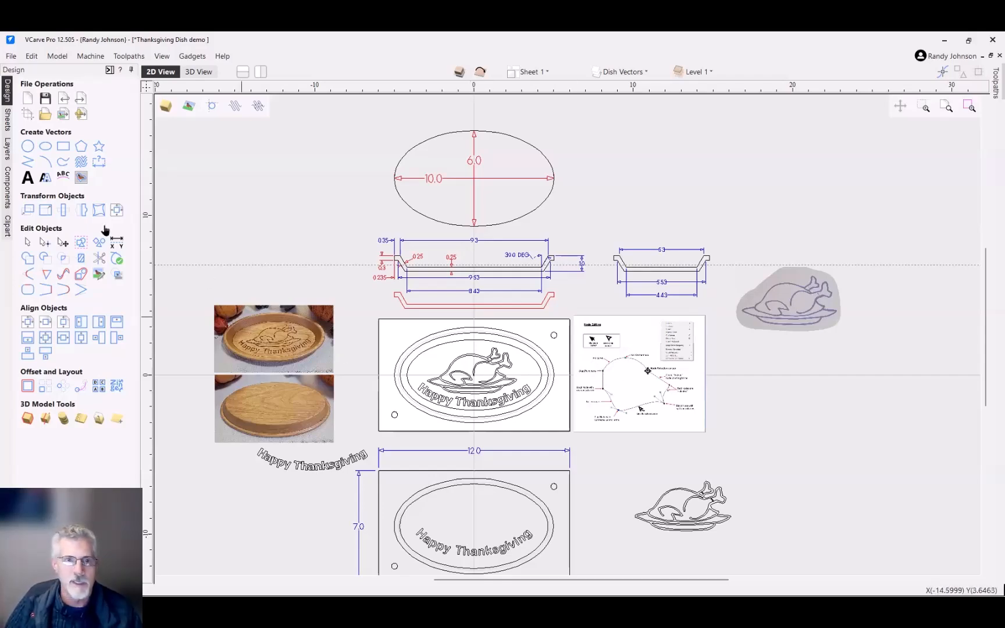
Step: Show the Registration dowels layer and examine the dowel hole's edge dimensions and the machining photo
click(7, 144)
click(22, 177)
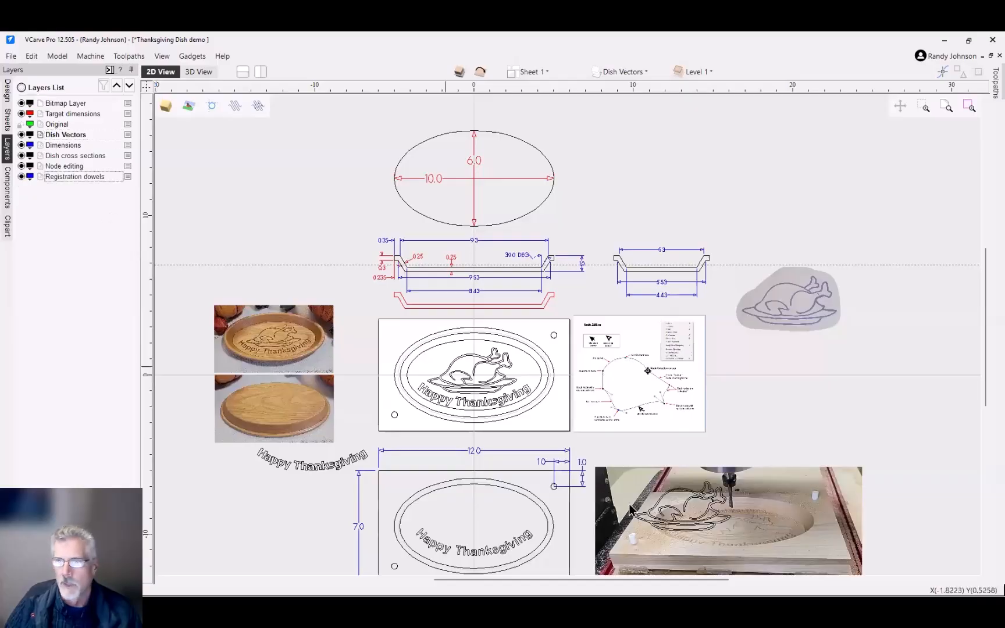
scroll(645, 556, up, 5)
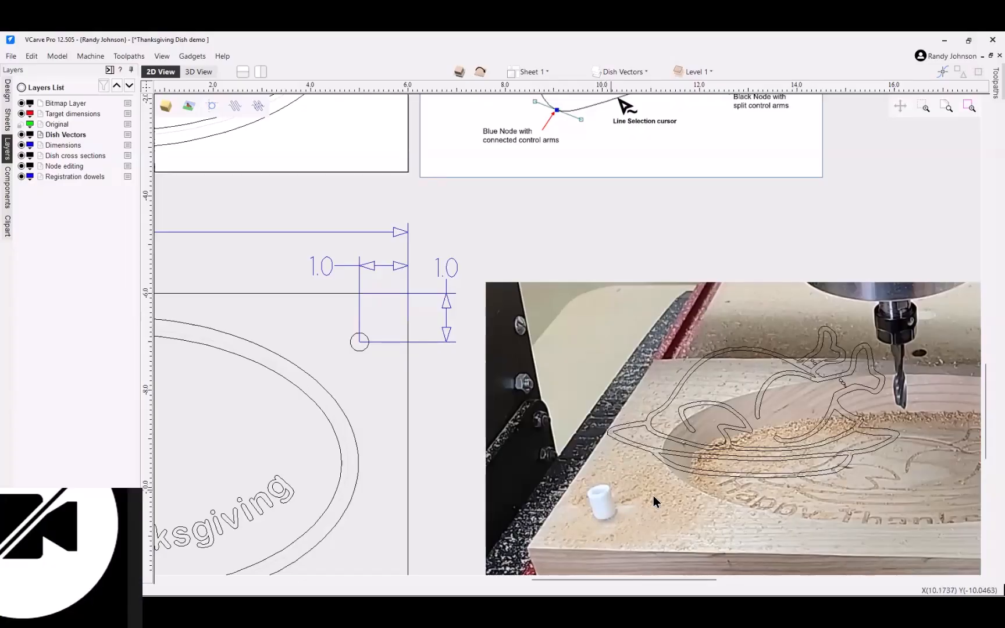
scroll(654, 495, down, 5)
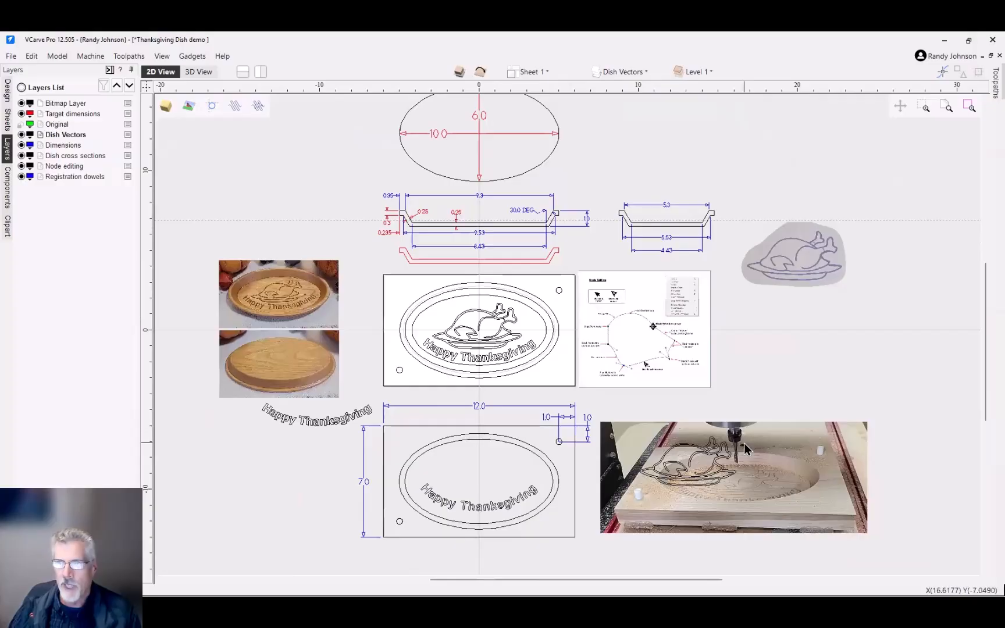
scroll(747, 445, up, 6)
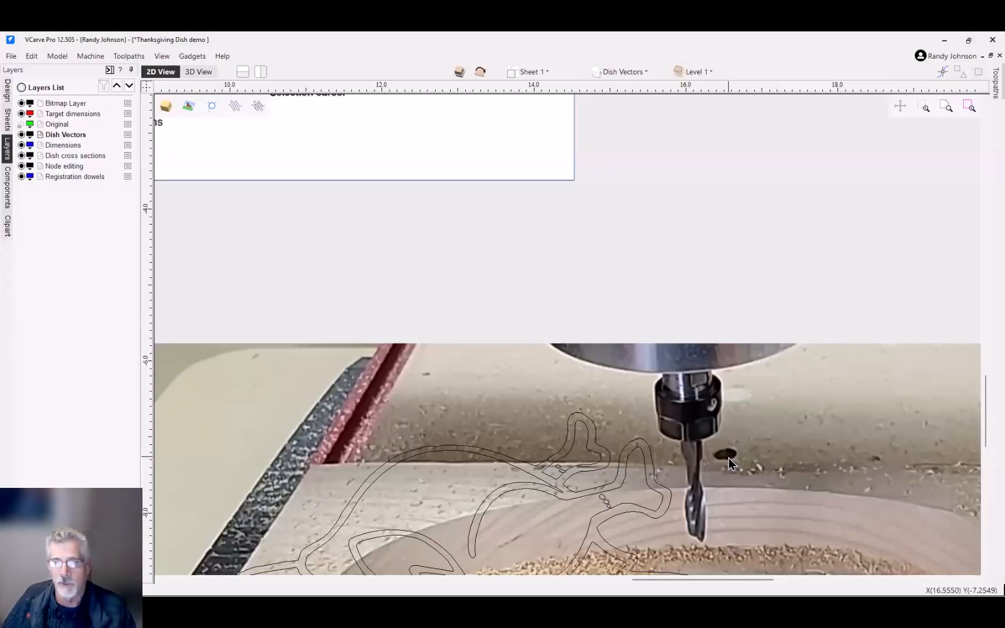
Step: View the opposite side of the job, select both registration dowel holes to check them, and return to the first side
scroll(724, 443, down, 3)
scroll(716, 425, down, 2)
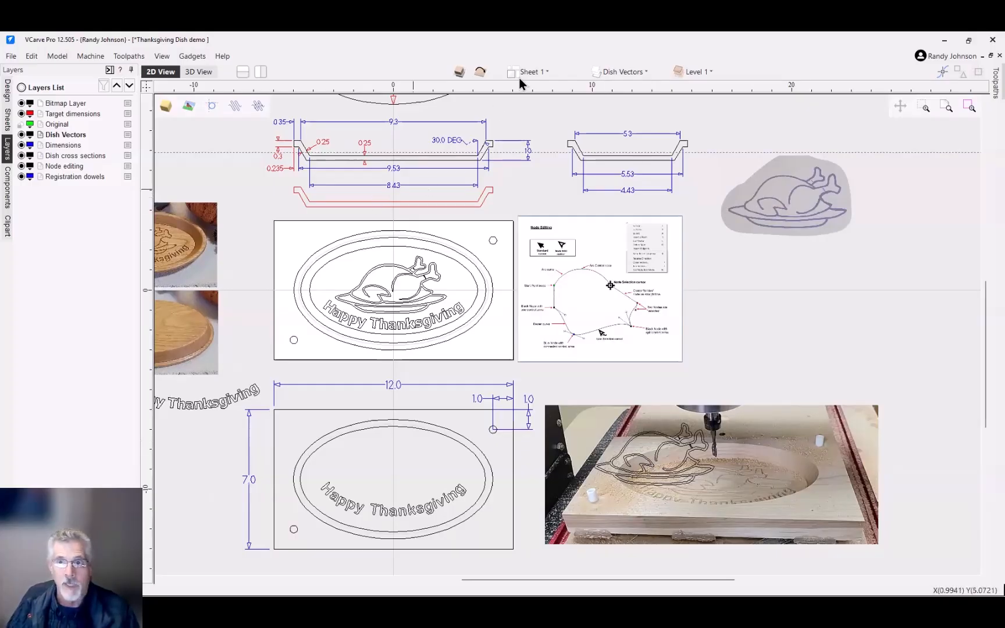
click(479, 73)
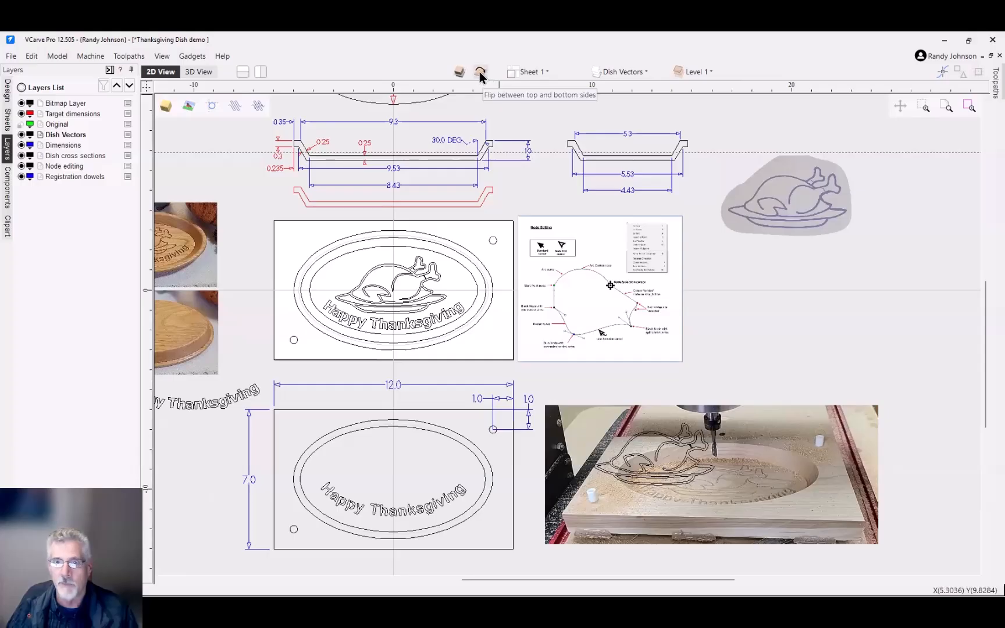
click(479, 71)
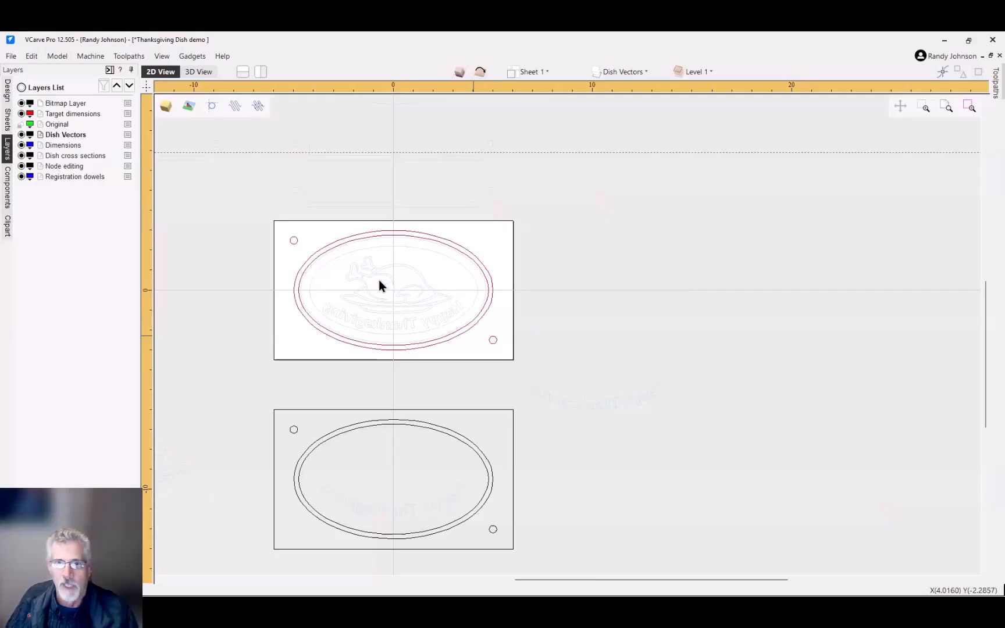
click(299, 241)
scroll(299, 241, up, 3)
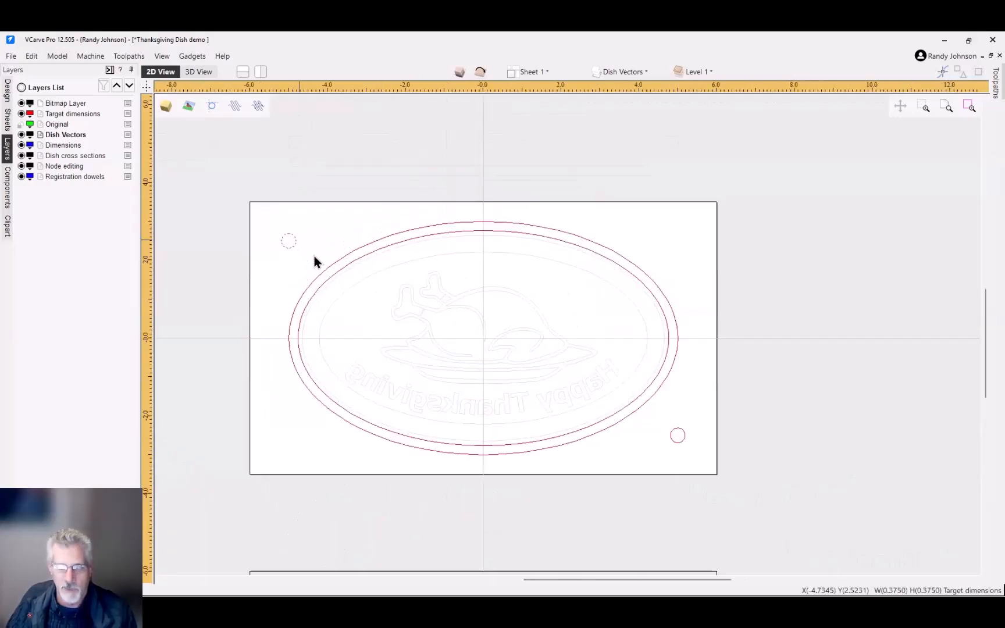
shift+click(685, 440)
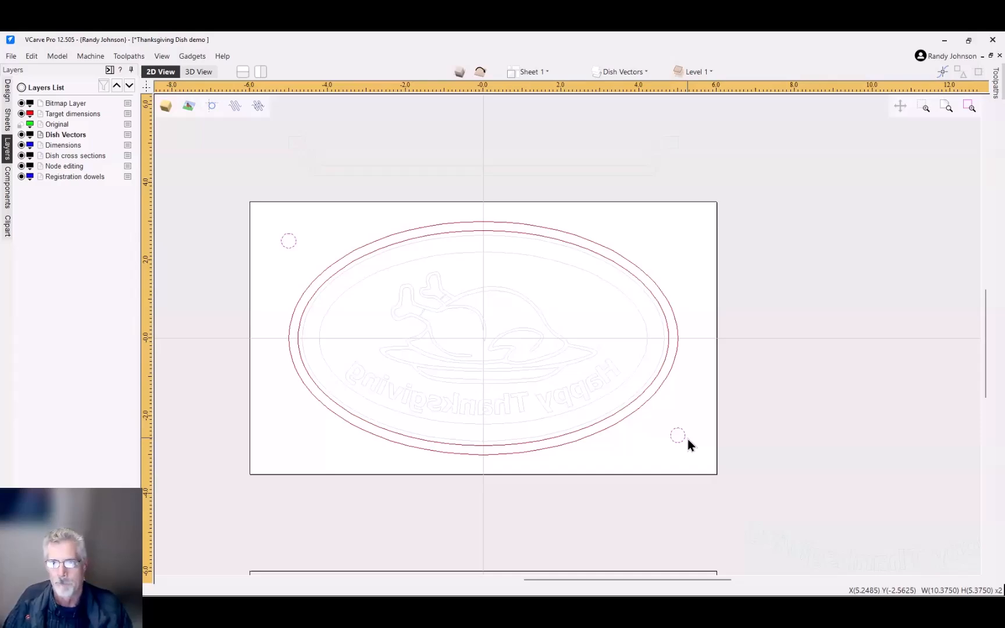
click(695, 371)
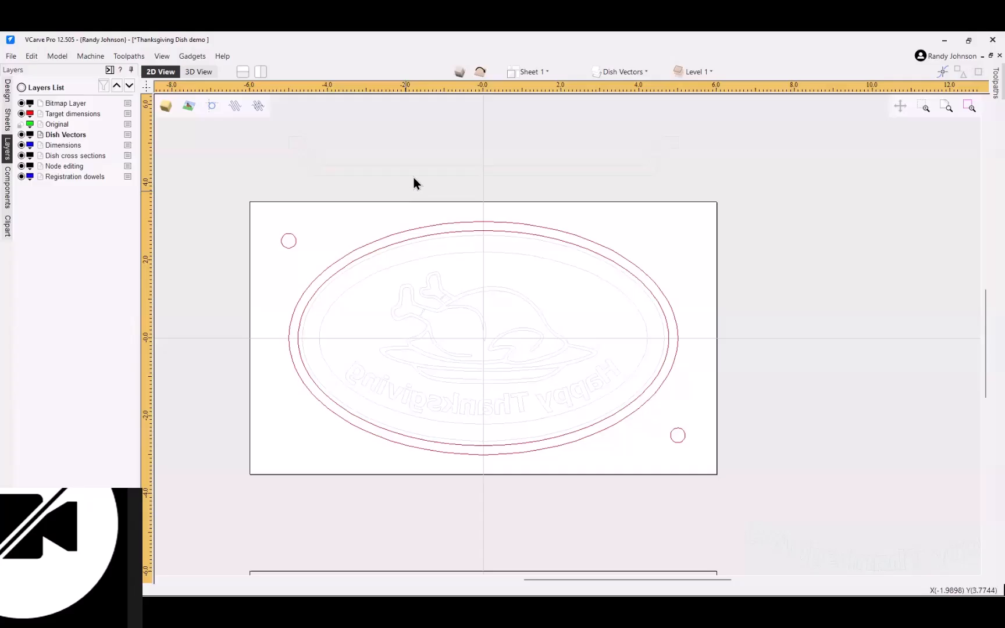
click(480, 71)
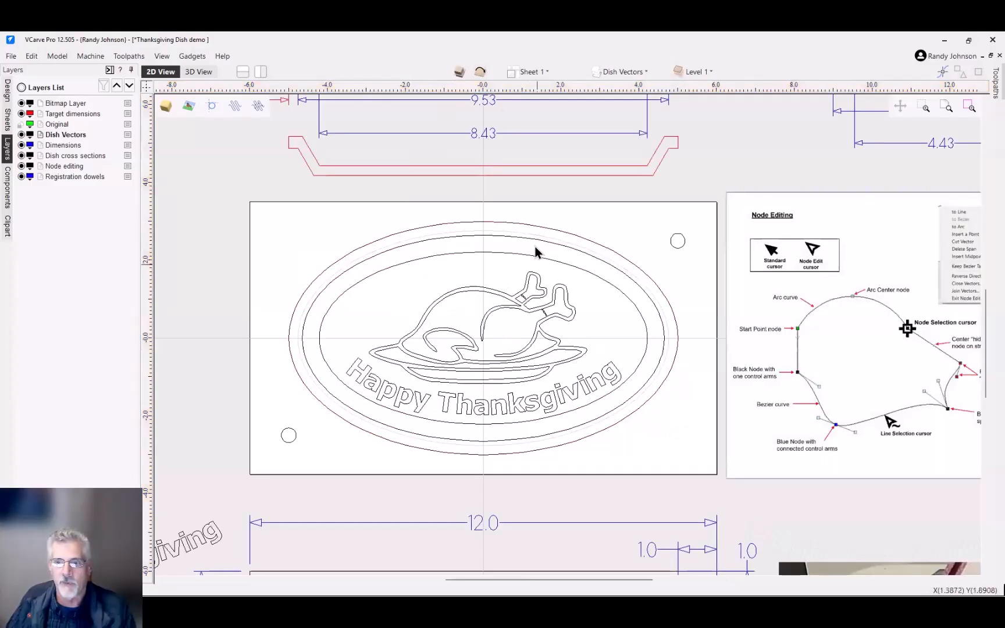
Step: Open the curved "Happy Thanksgiving" text below the turkey for editing with the Create Text tool
scroll(534, 253, down, 4)
scroll(230, 264, up, 4)
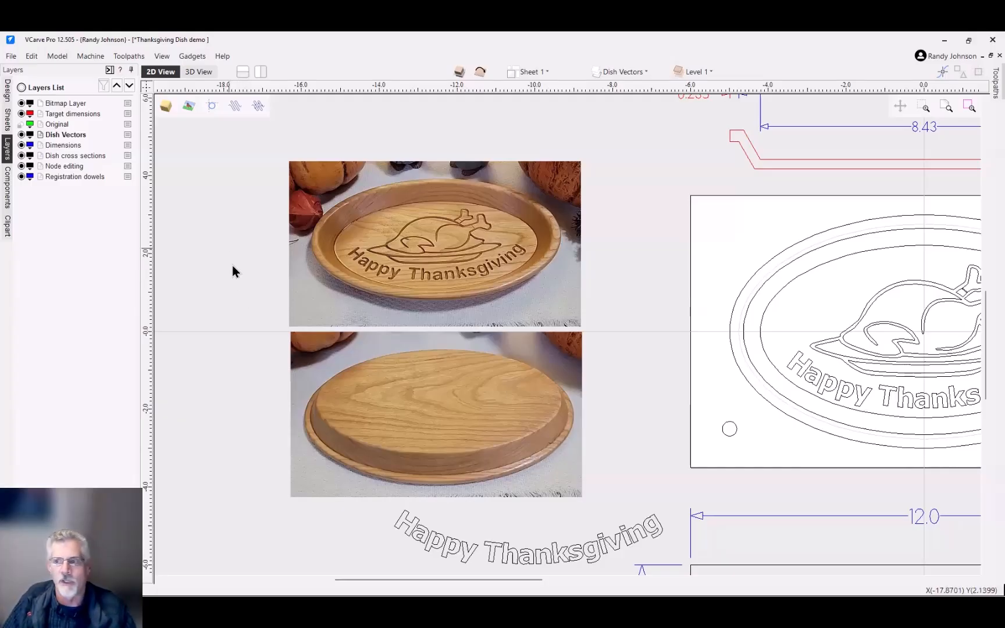
scroll(233, 265, down, 3)
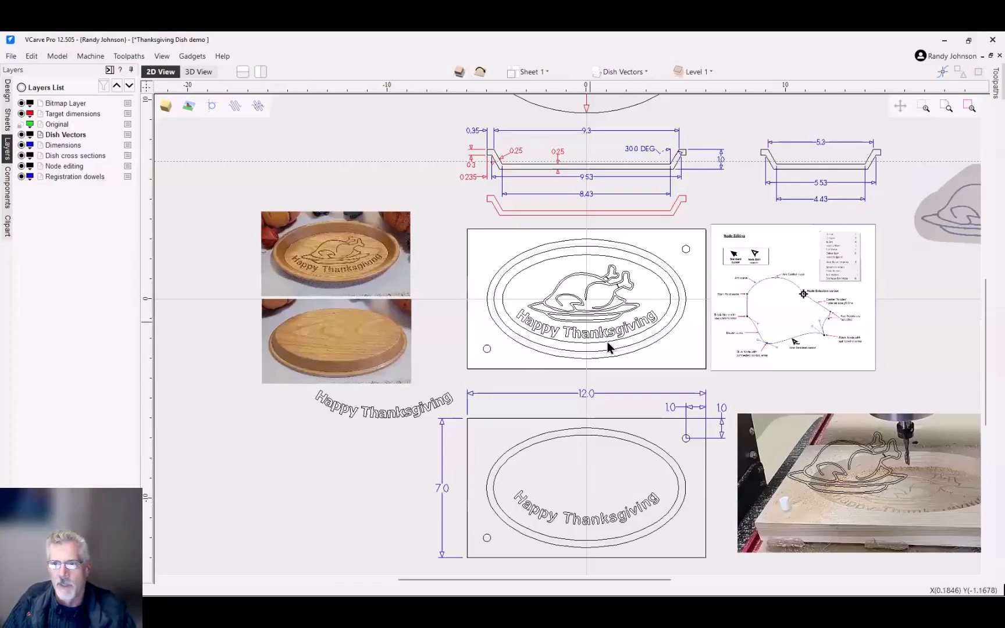
scroll(606, 329, up, 3)
scroll(598, 321, up, 2)
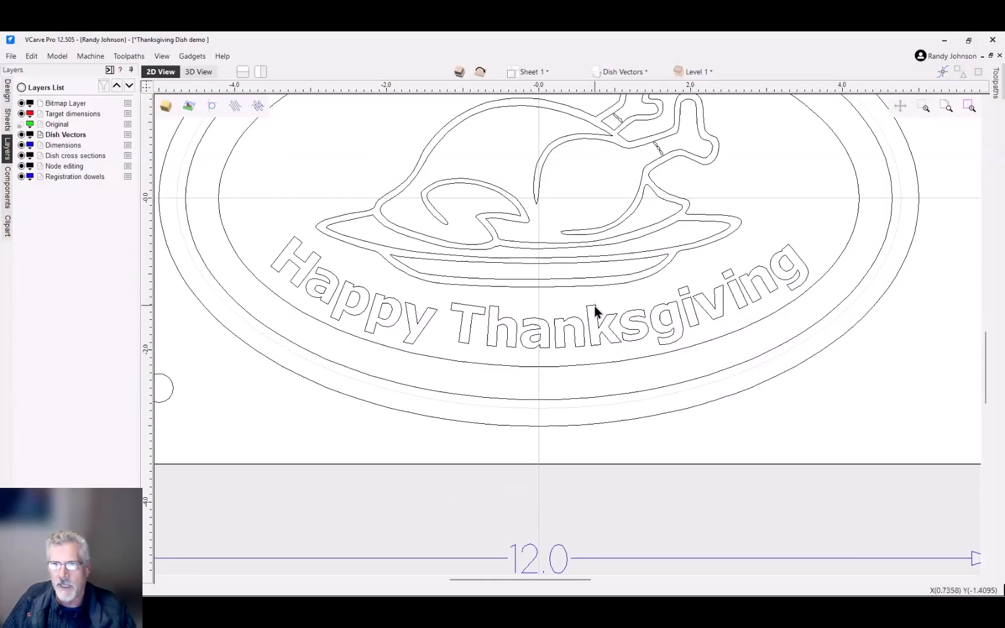
click(518, 329)
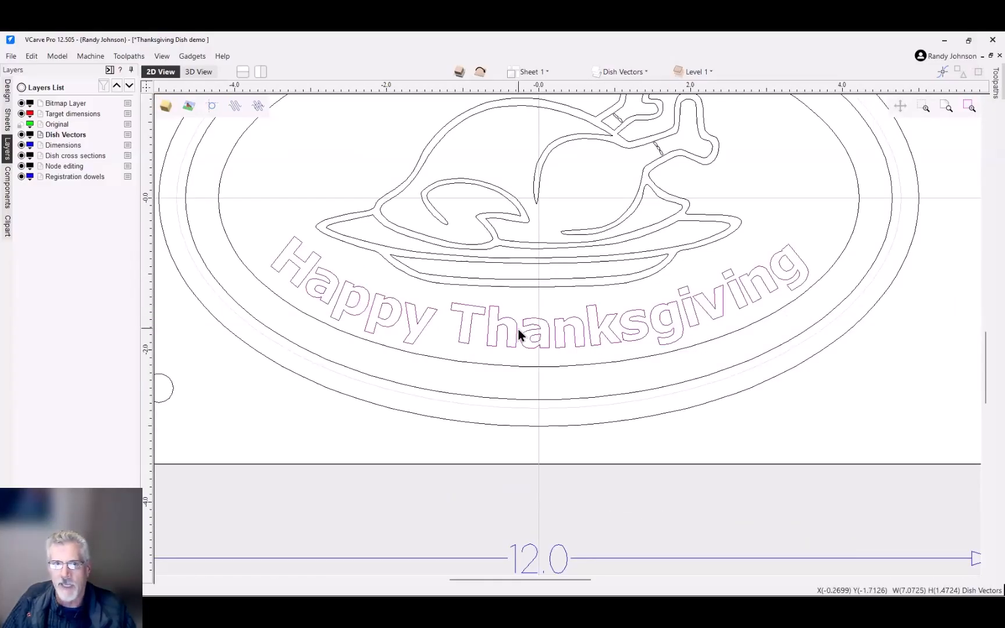
click(10, 93)
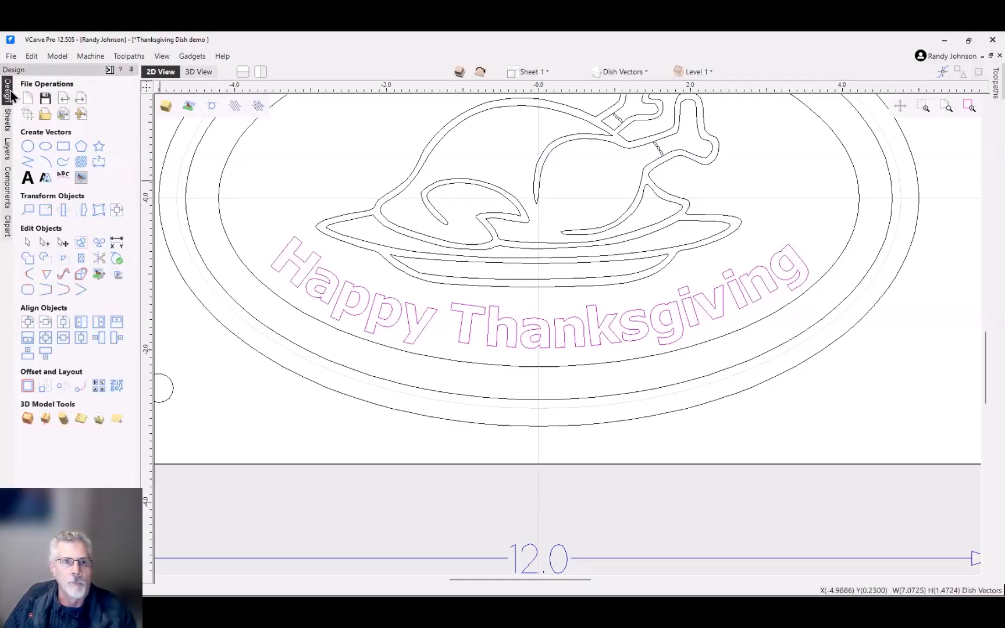
click(26, 182)
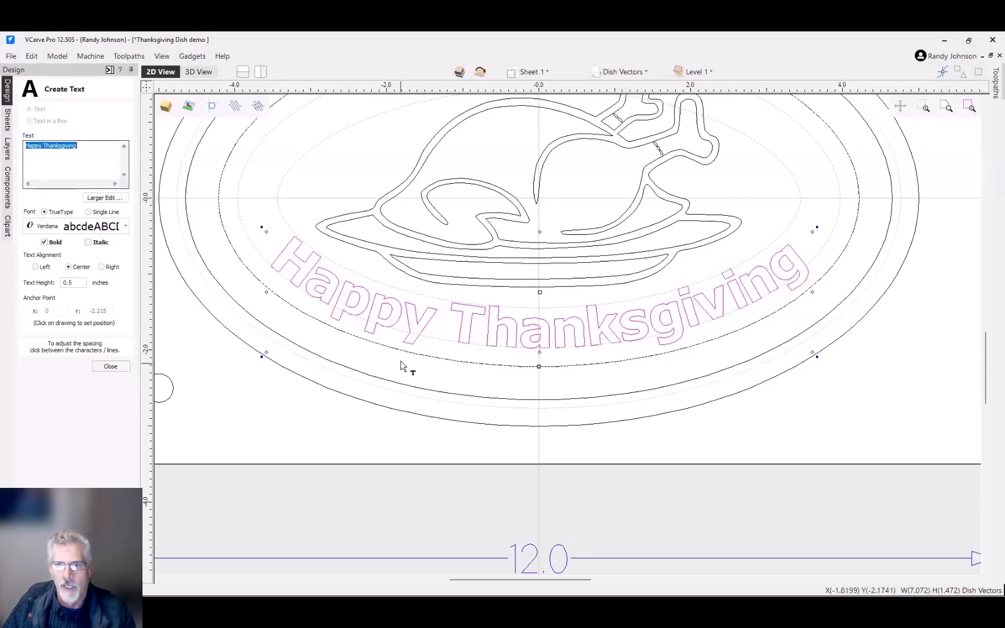
Step: Widen the spacing between the second "p" and the "y" of "Happy" in the curved text
shift+click(403, 324)
shift+click(402, 324)
shift+click(402, 324)
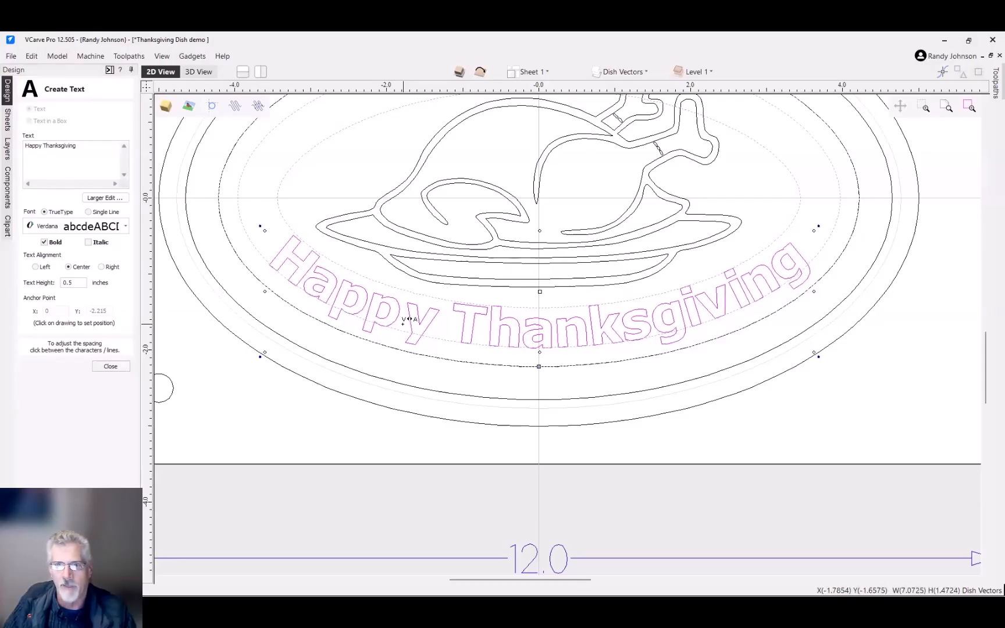
click(403, 323)
click(402, 322)
click(401, 322)
click(400, 321)
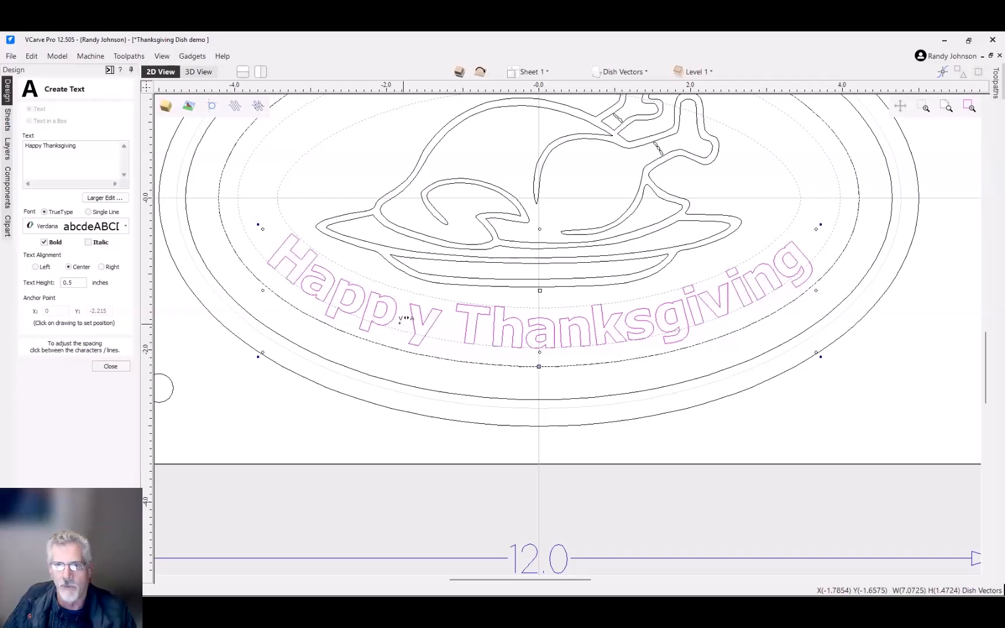
click(400, 319)
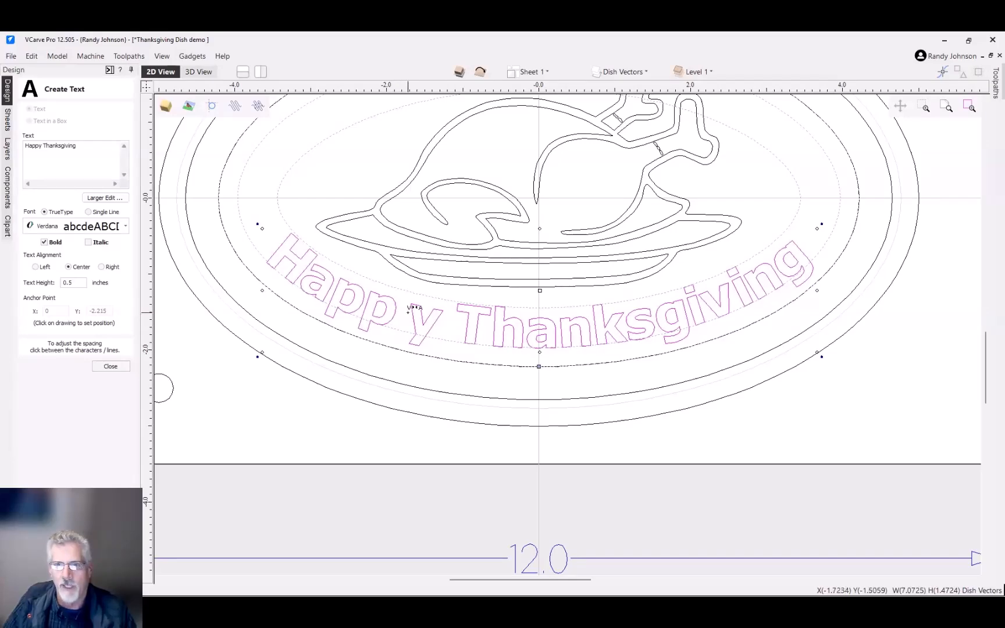
Step: Tighten the spacing between the second "p" and the "y" of "Happy" back to a normal gap
click(407, 312)
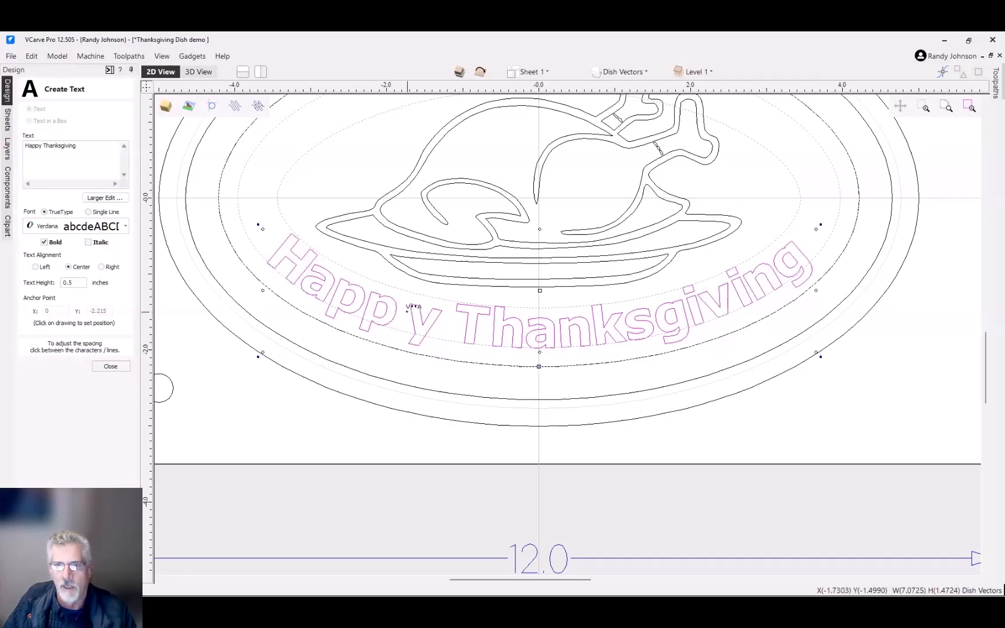
click(406, 312)
click(406, 312)
click(406, 311)
click(404, 312)
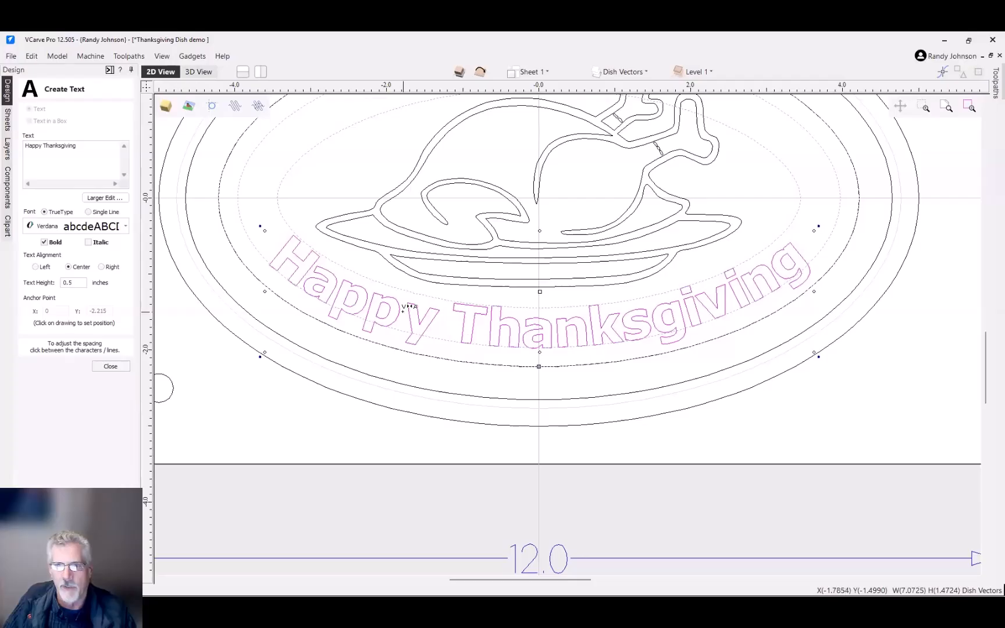
click(403, 312)
click(403, 311)
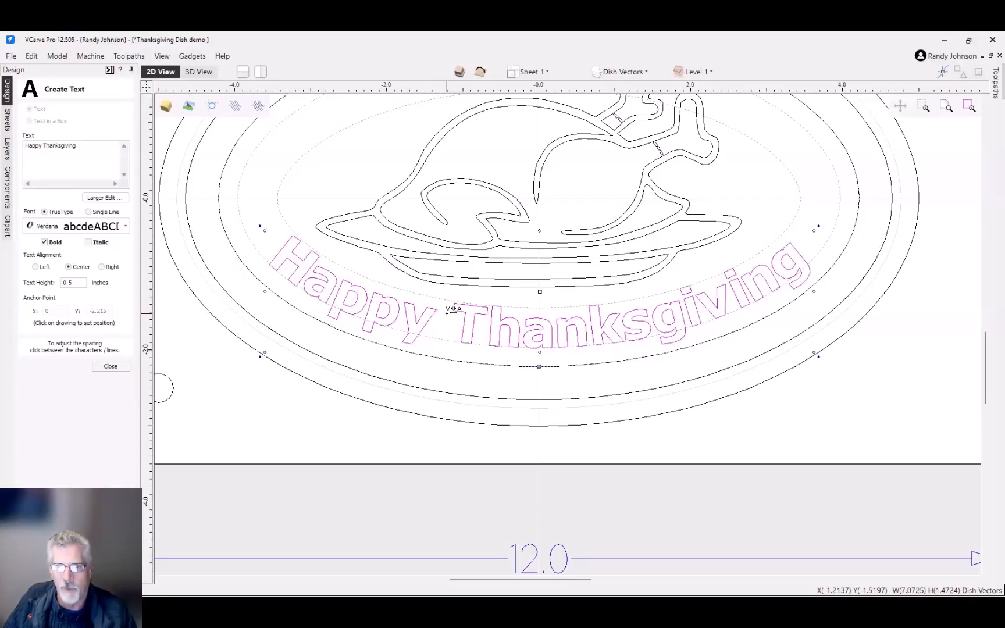
Step: Spread the "T" and "h" of "Thanksgiving" apart to leave a wide gap between the two letters
shift+click(487, 318)
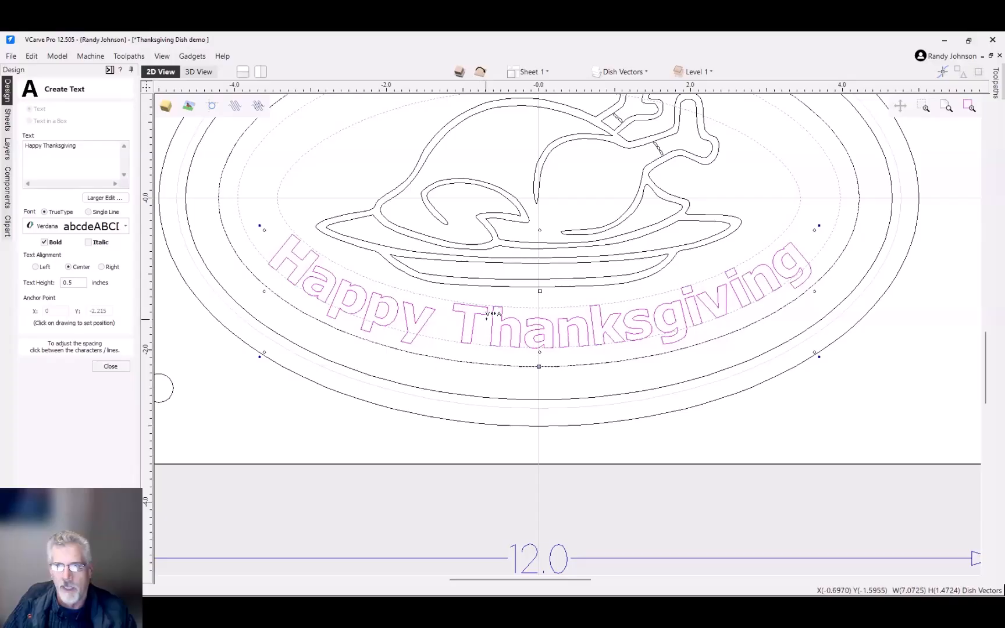
shift+click(490, 318)
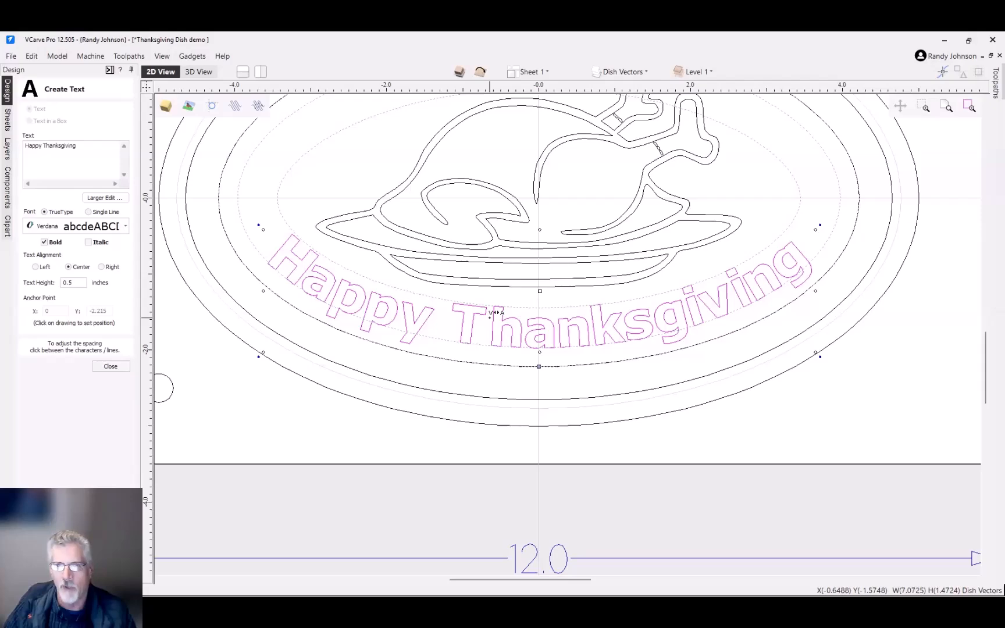
shift+click(489, 317)
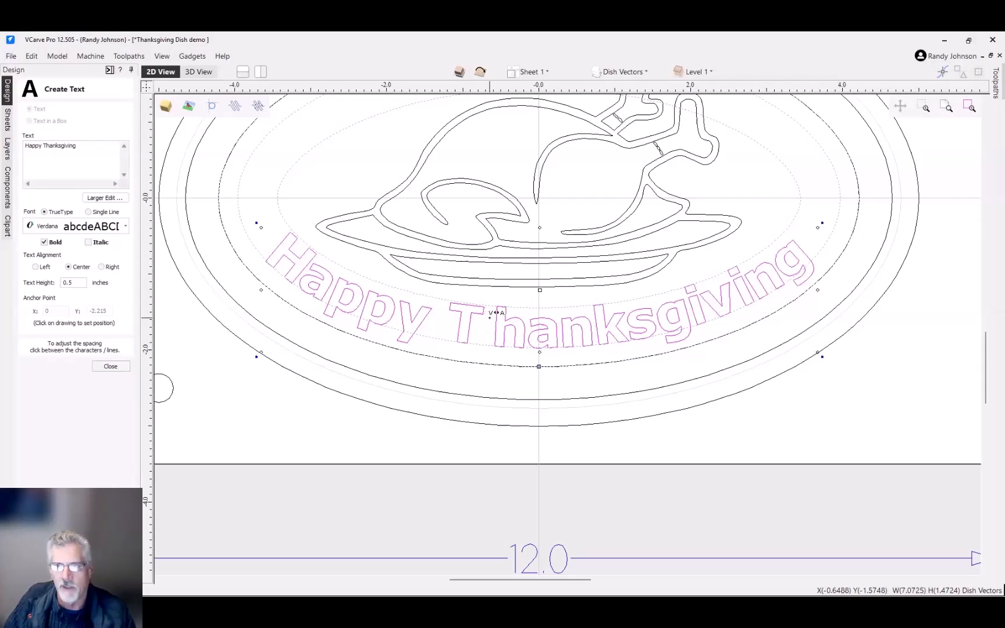
shift+click(490, 317)
shift+click(490, 318)
shift+click(490, 318)
shift+click(490, 317)
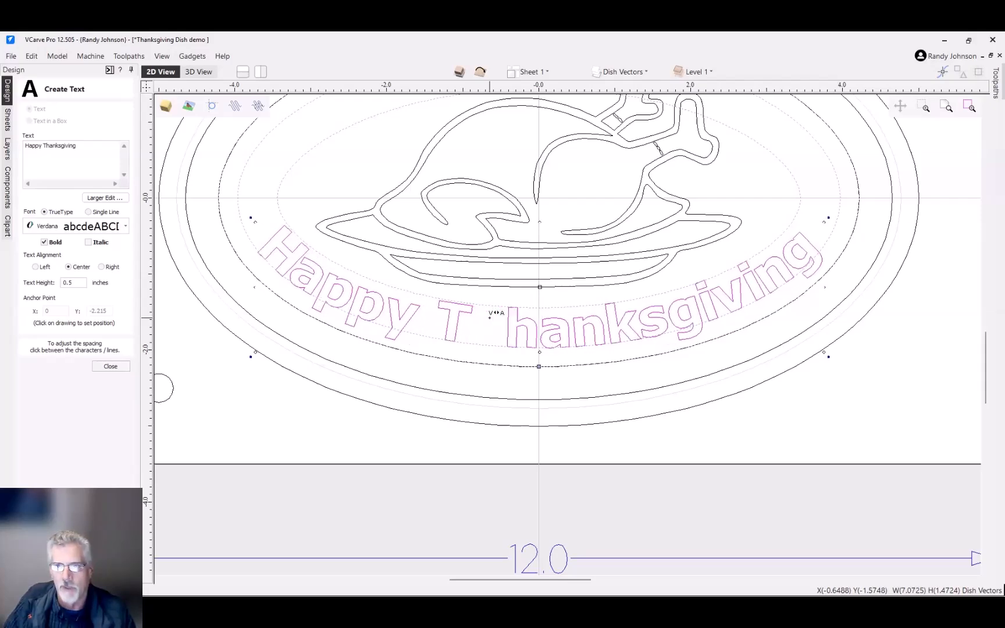
shift+click(490, 318)
shift+click(490, 318)
shift+click(490, 317)
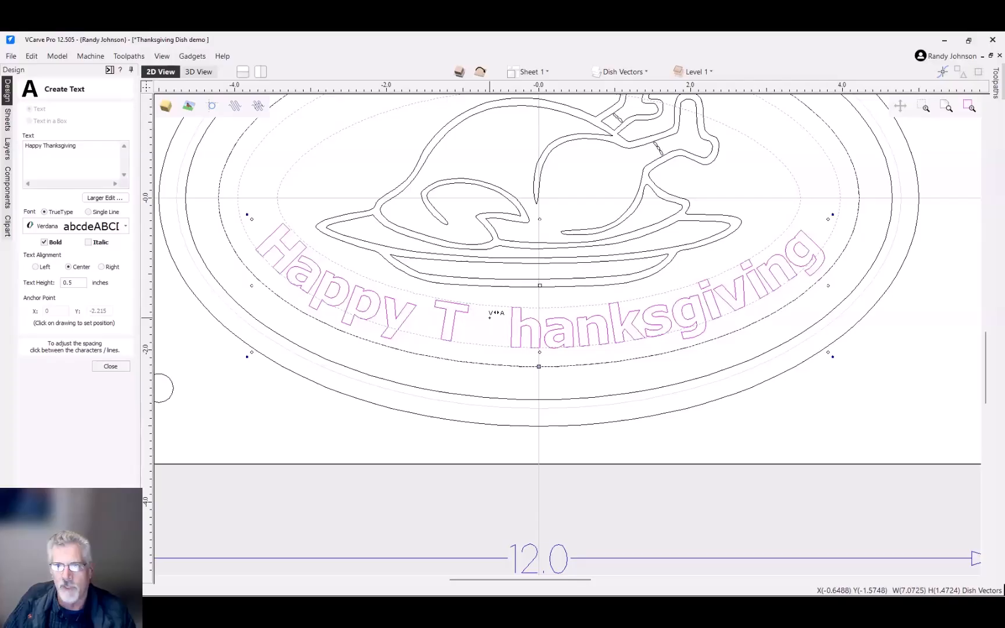
shift+click(490, 318)
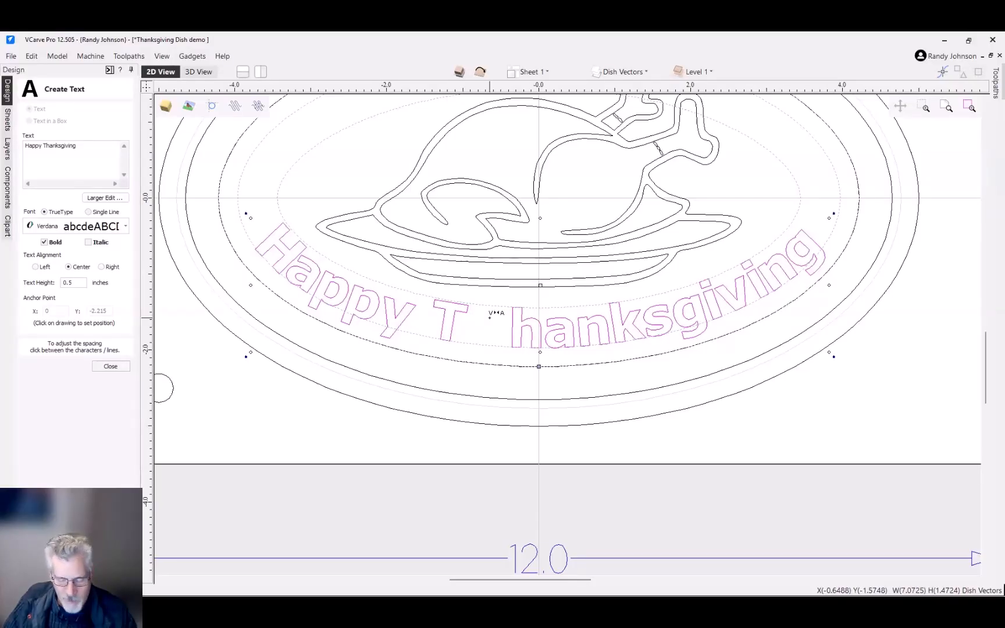
Step: Close up the gap between the "T" and "h" of "Thanksgiving", and widen the space between the two words
click(490, 318)
click(490, 317)
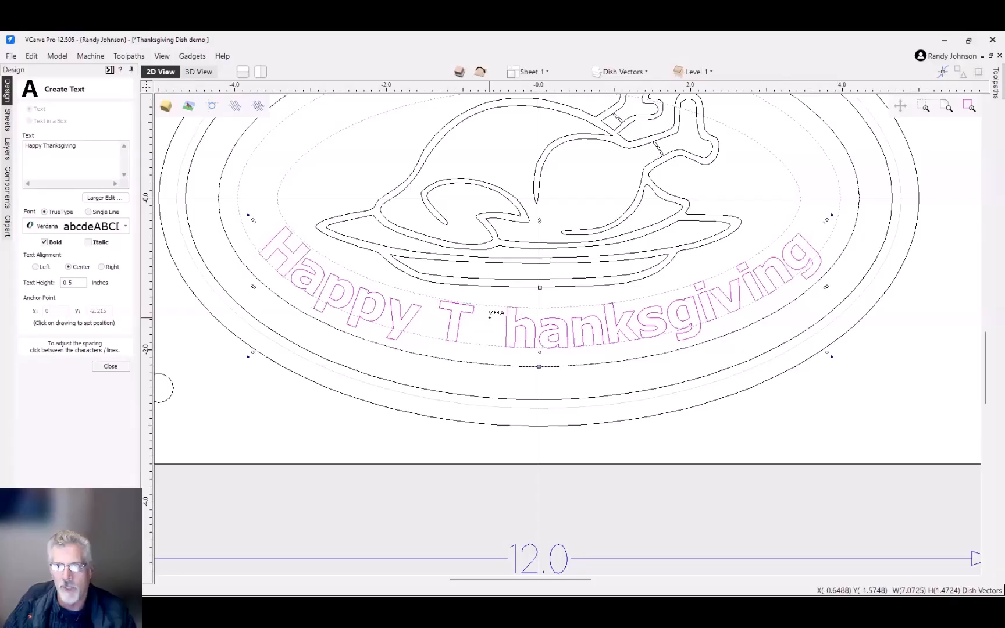
click(490, 318)
click(489, 318)
click(490, 318)
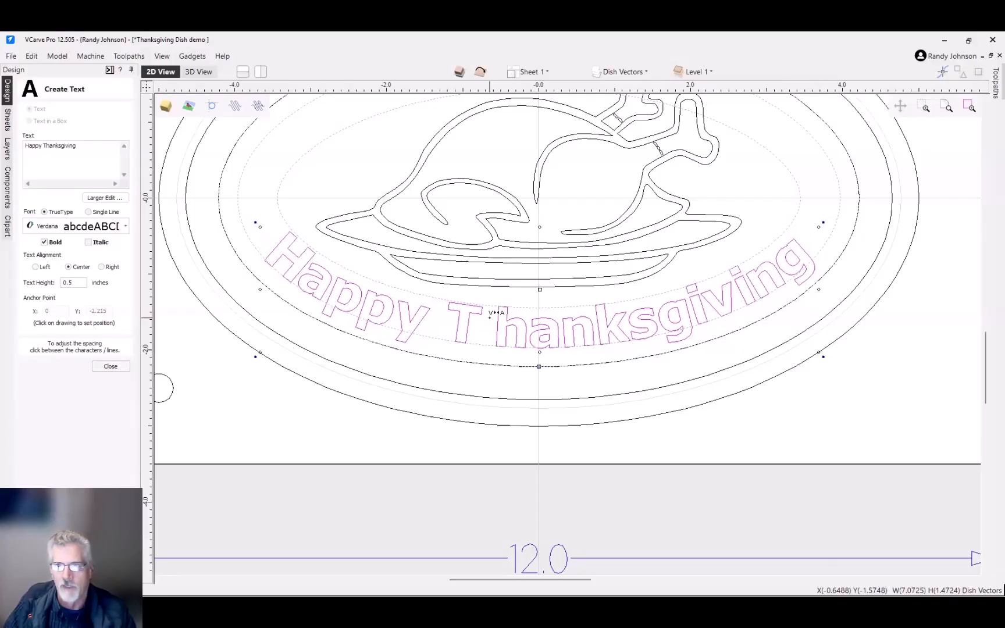
click(490, 318)
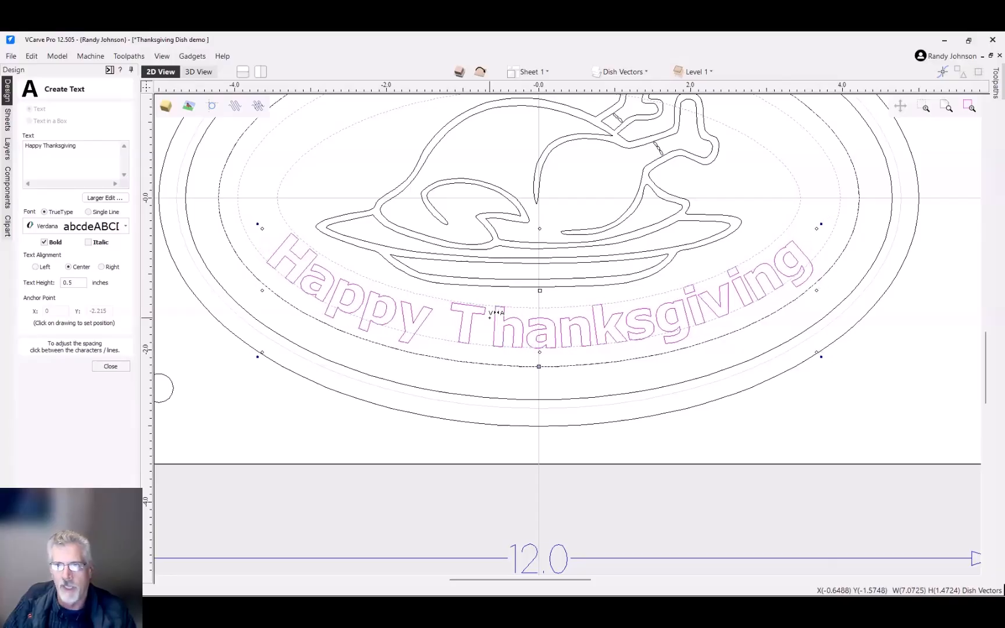
shift+click(438, 313)
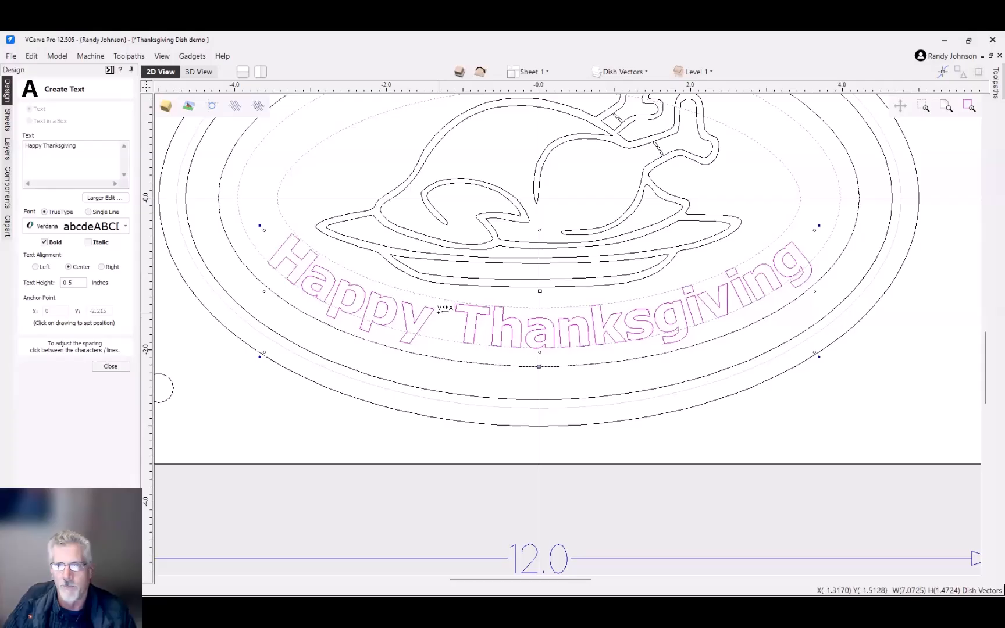
shift+click(438, 313)
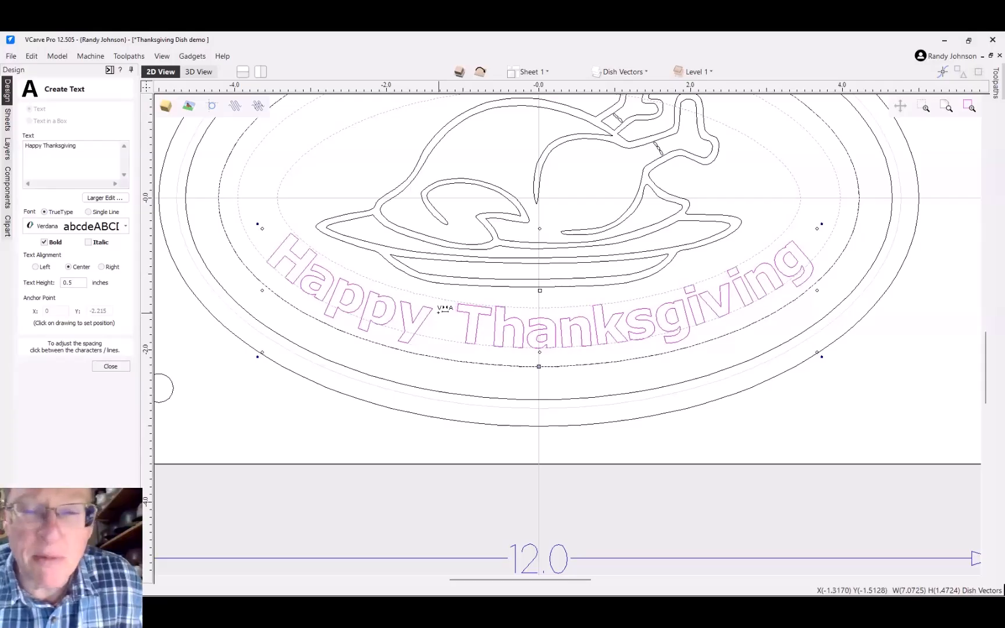
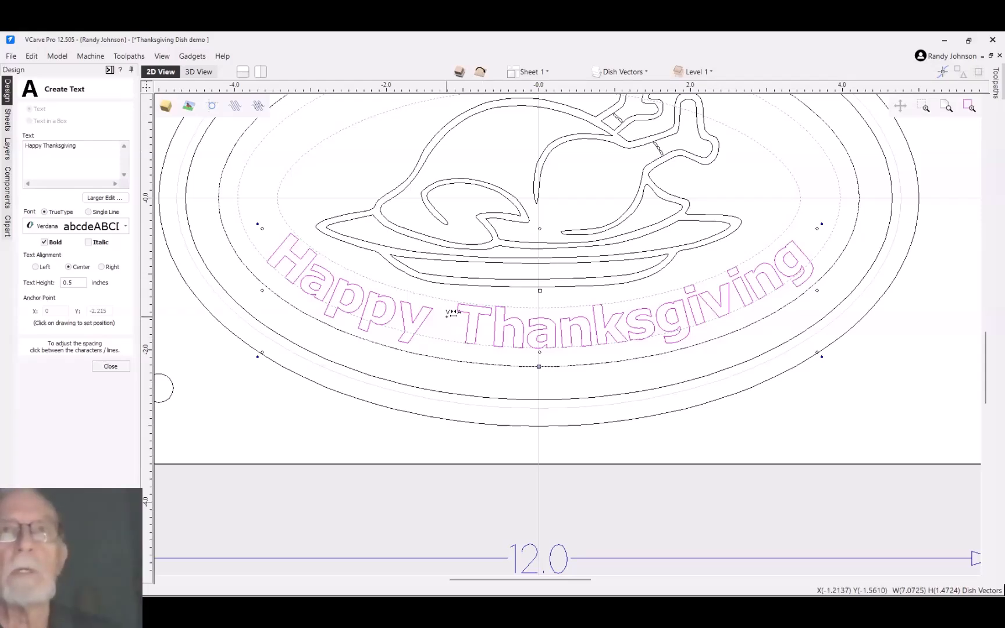
Step: Increase the letter spacing of the whole "Happy Thanksgiving" text so it spreads around the sides of the floor ellipse
alt+shift+click(446, 317)
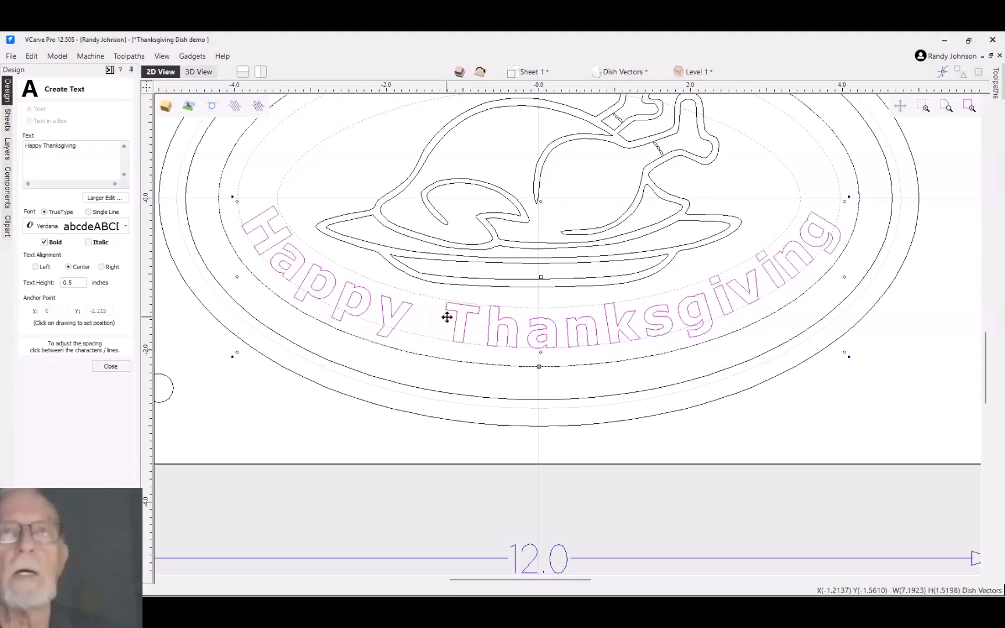
alt+shift+click(447, 317)
alt+shift+click(410, 312)
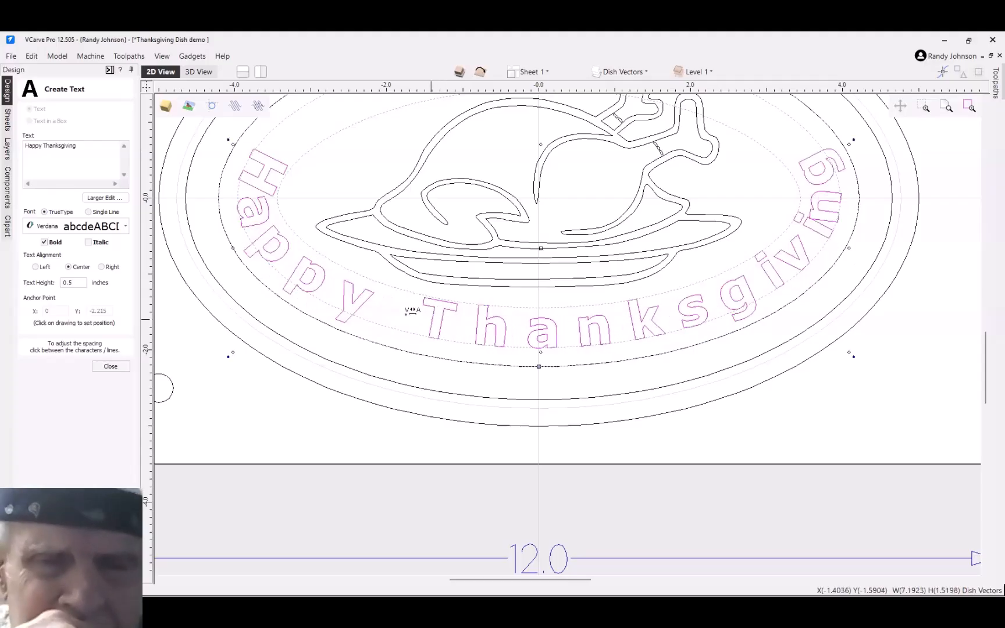
alt+shift+click(404, 309)
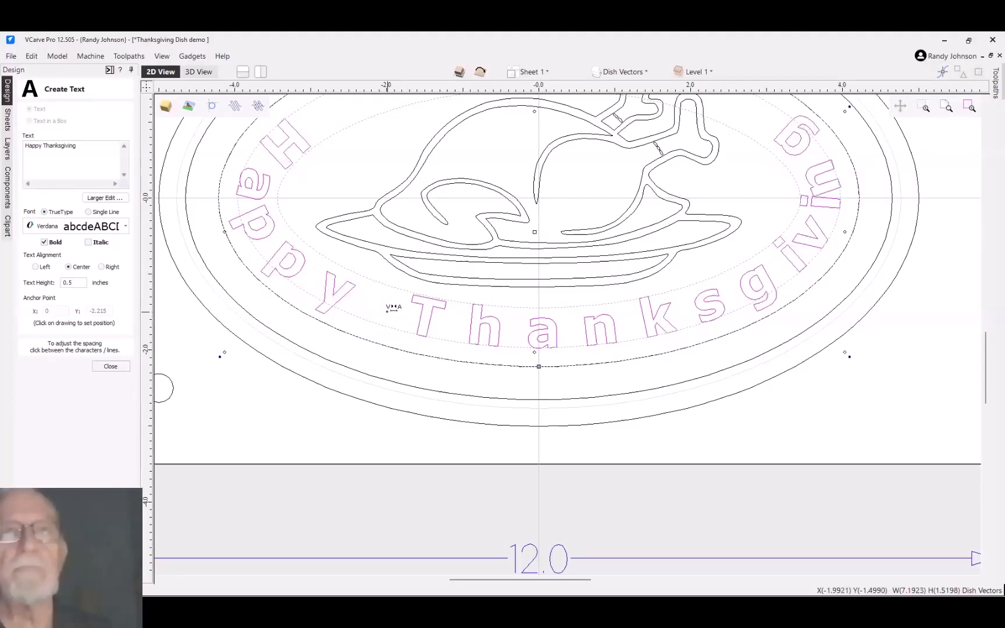
alt+shift+right_click(393, 308)
alt+shift+right_click(393, 308)
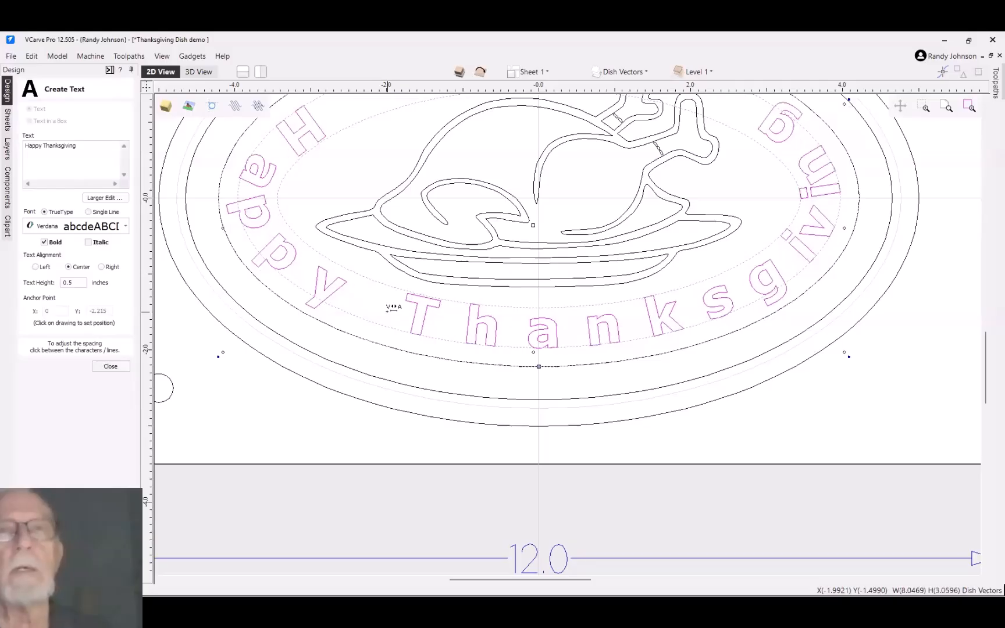
Step: Tighten the overall letter spacing of "Happy Thanksgiving" back to a compact arc and finish the text edit
alt+shift+right_click(393, 308)
alt+shift+right_click(393, 308)
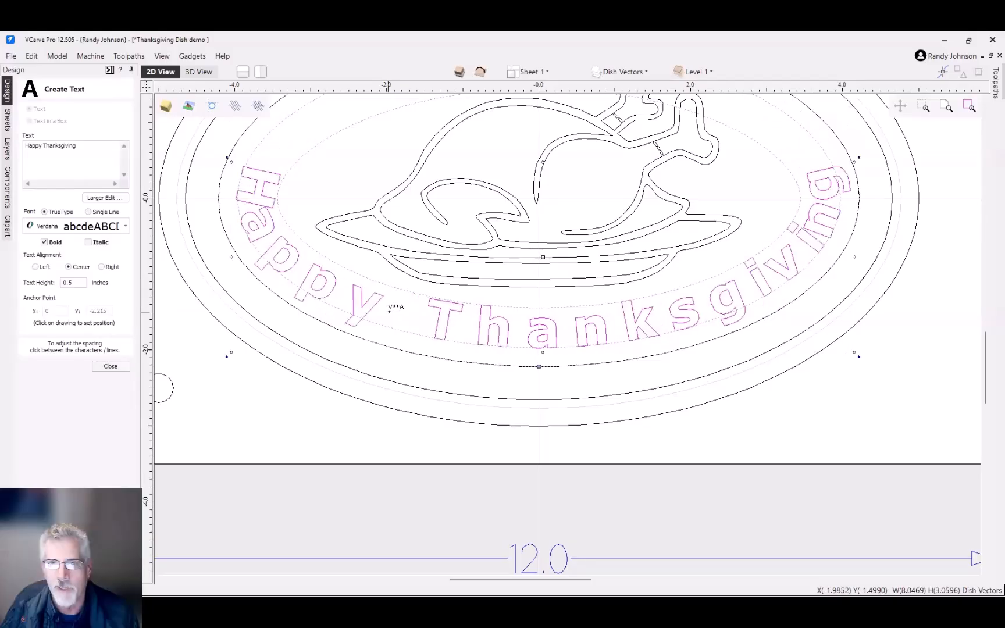
alt+shift+right_click(401, 308)
alt+shift+right_click(410, 312)
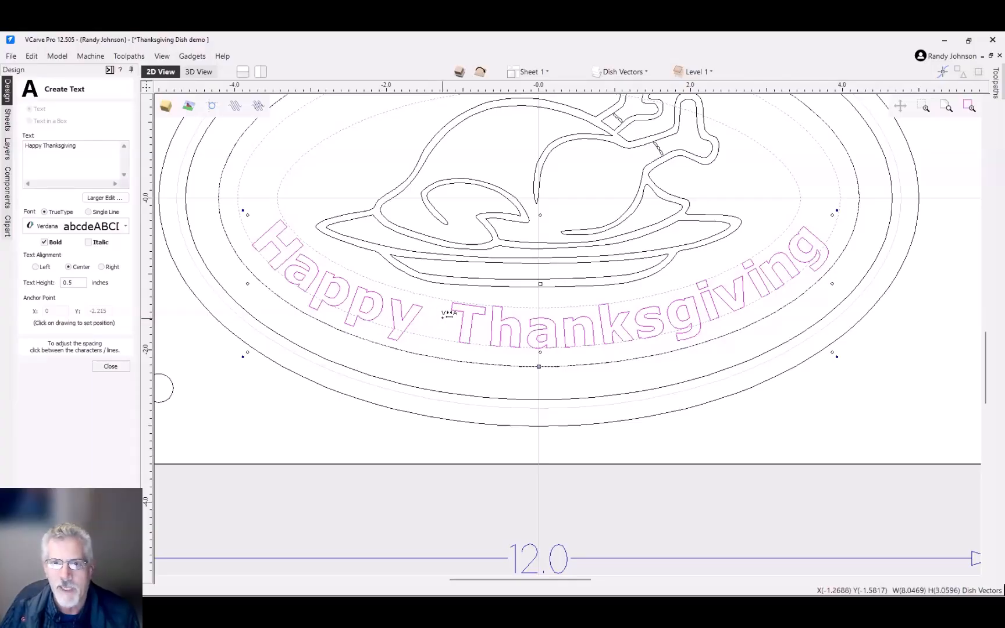
click(110, 365)
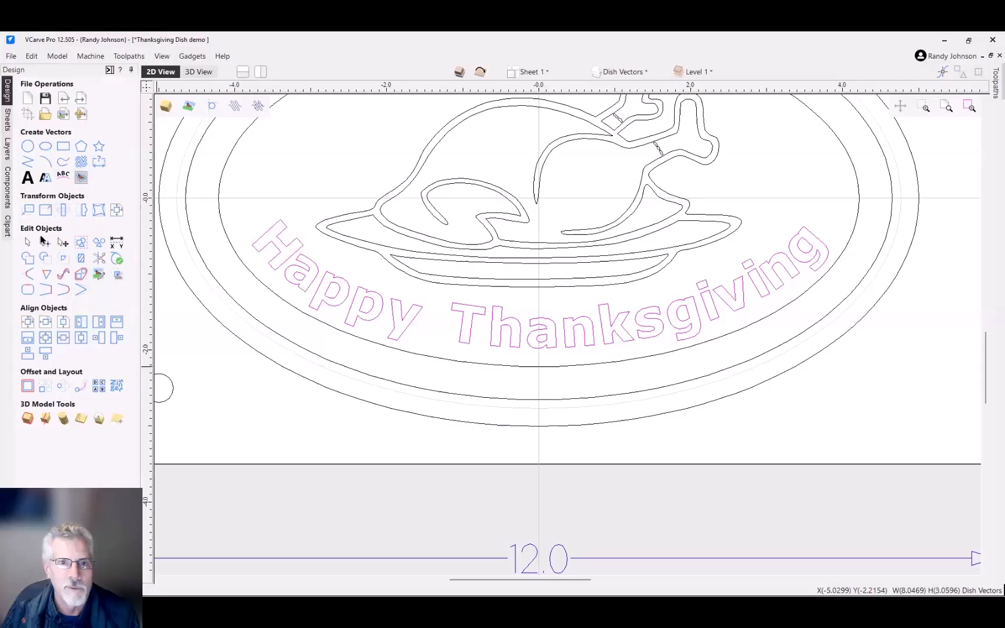
Step: Open Text On A Curve for "Happy Thanksgiving" and widen its text spacing so the letters spread along the ellipse
click(64, 177)
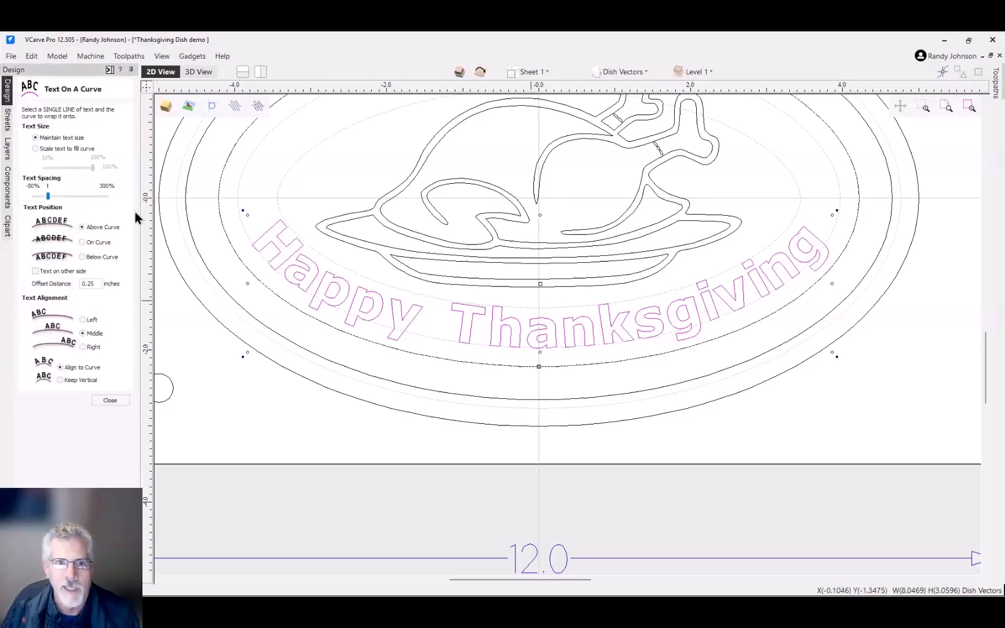
click(48, 197)
key(Right)
key(Right)
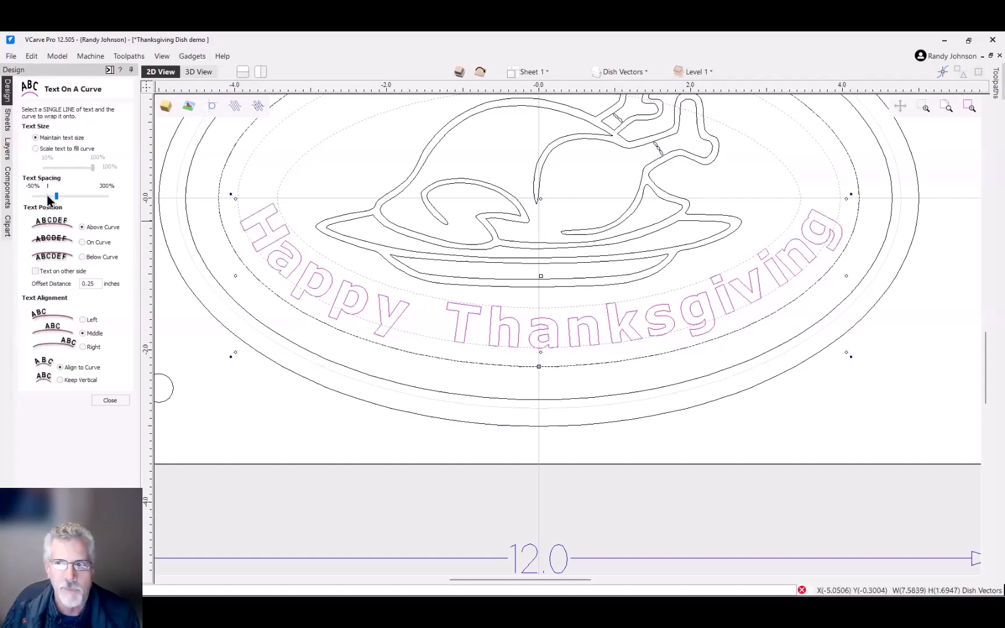
key(Right)
key(Right)
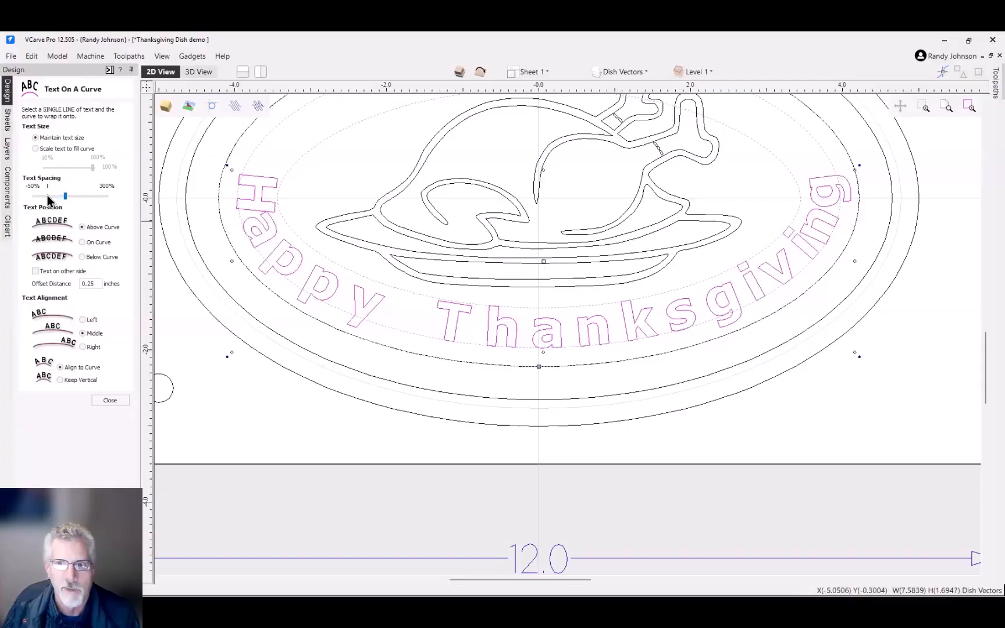
key(Right)
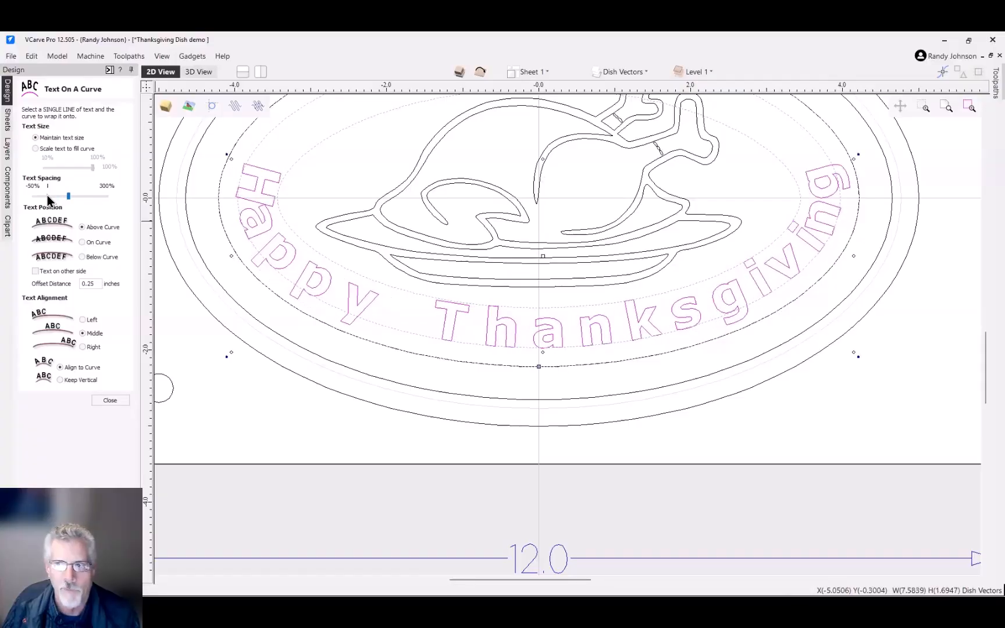
Step: Reduce the curved text's spacing to the -50% minimum so the letters sit close together
key(Left)
key(Left)
key(Left)
key(Left)
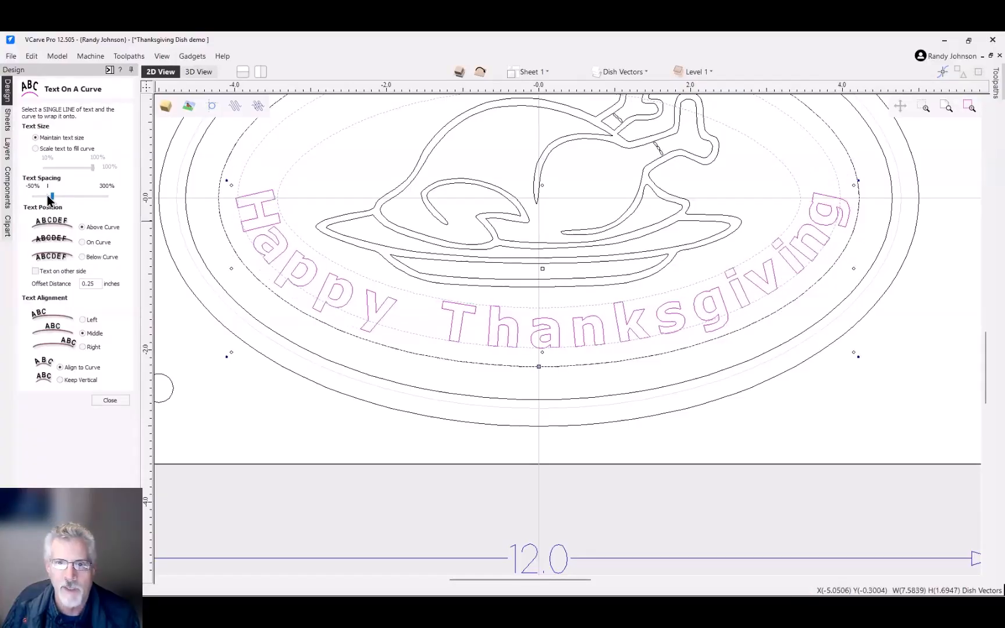
key(Left)
key(Left)
key(Left)
key(Left)
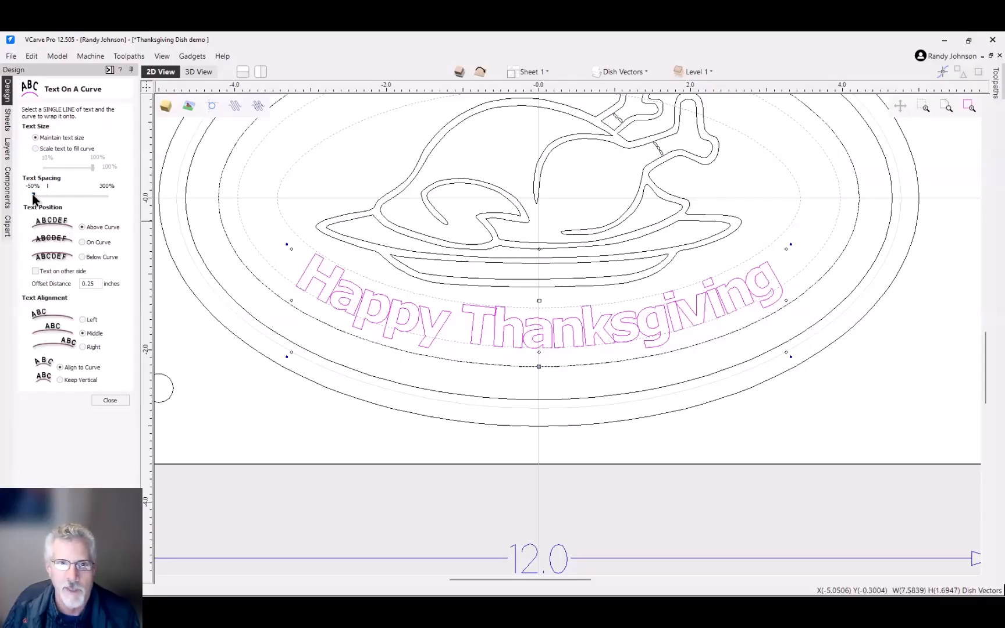
Step: Raise the curved text's spacing to slightly above its default and finish Text On A Curve
click(63, 198)
click(63, 197)
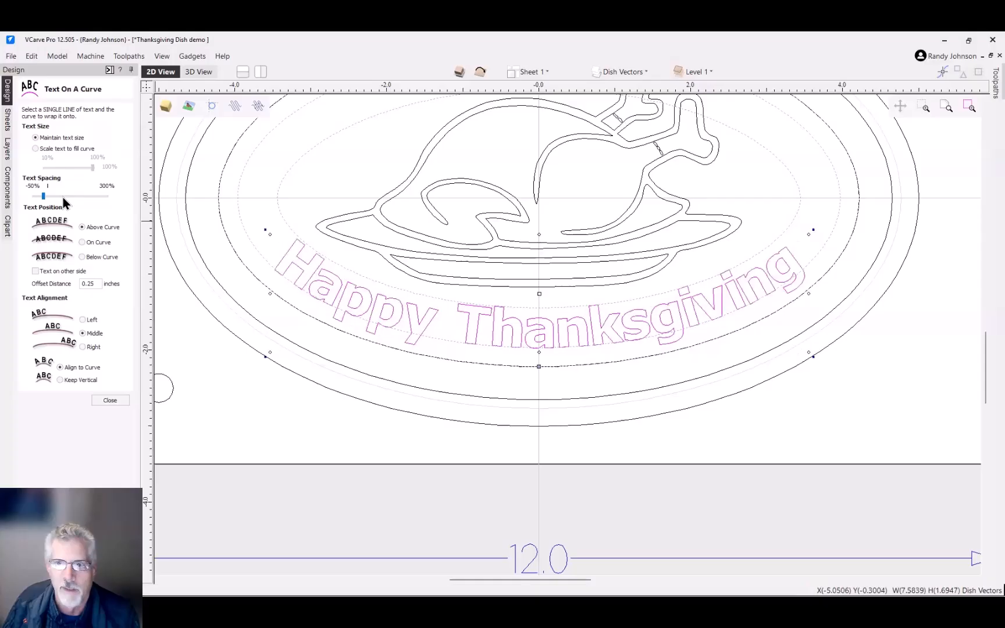
click(63, 197)
click(63, 198)
click(63, 198)
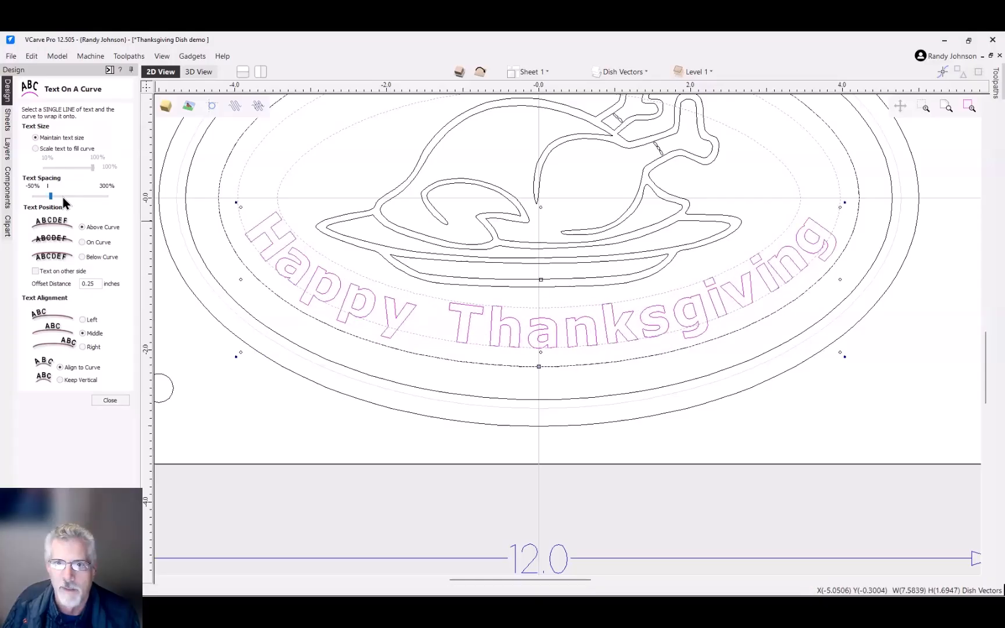
click(113, 403)
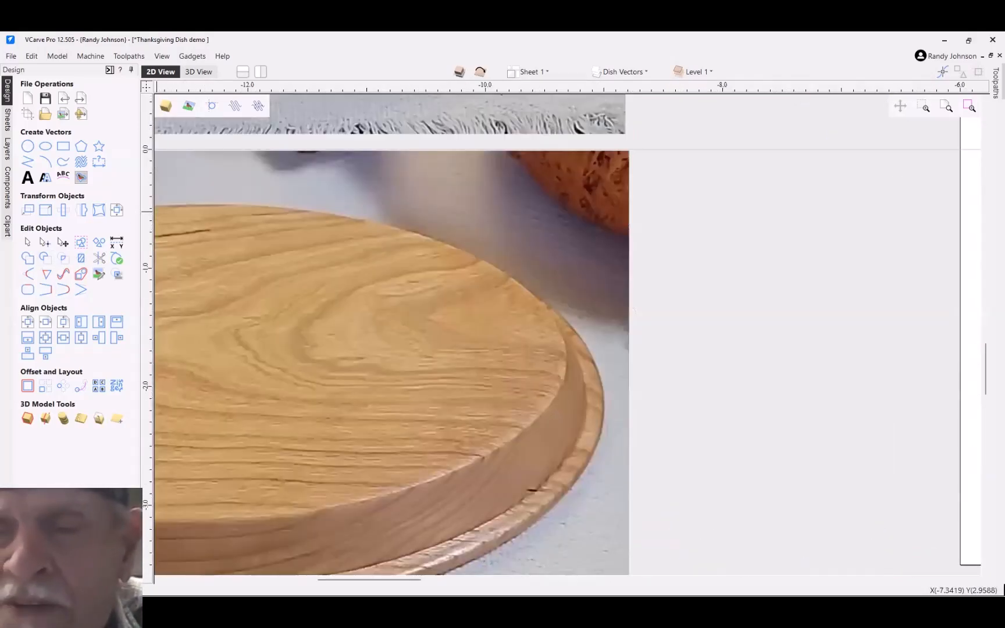
Step: Examine the finished dish layout with its turkey and curved text, along with the Node Editing reference sheet beside it
scroll(181, 229, up, 3)
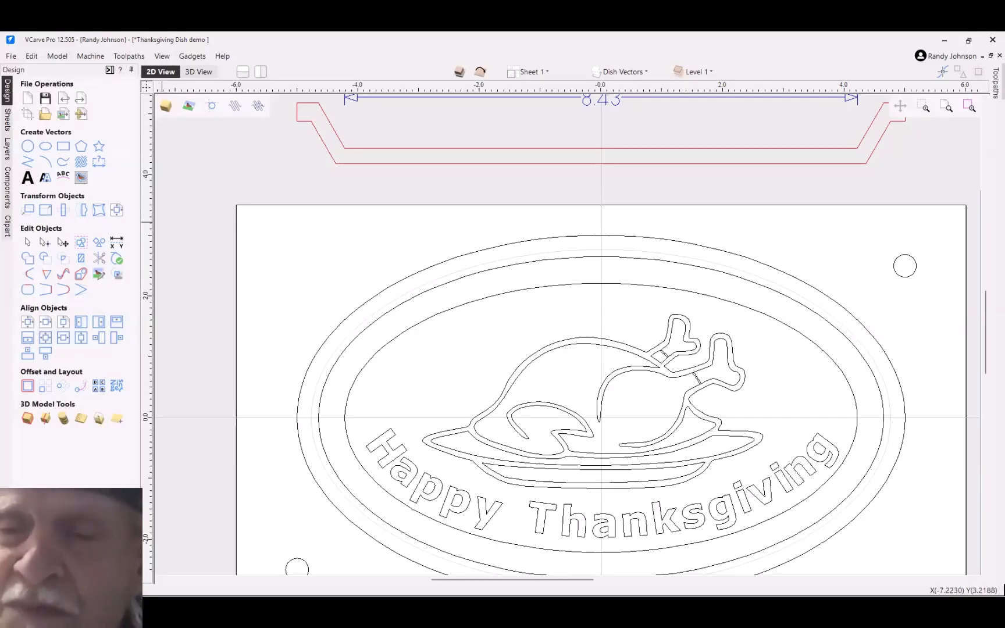
middle_drag(339, 278, 328, 226)
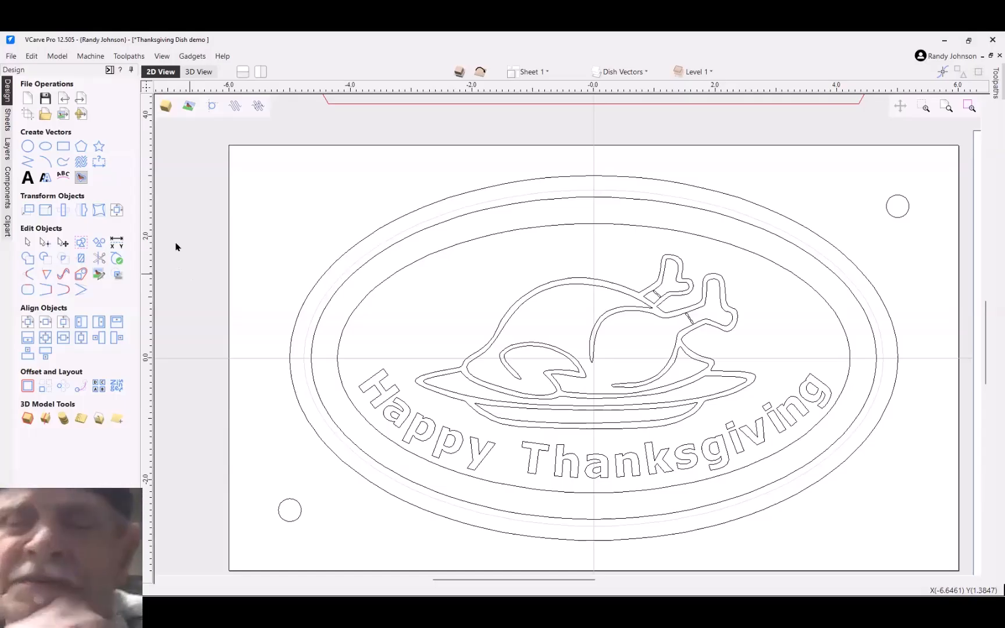
scroll(175, 260, down, 2)
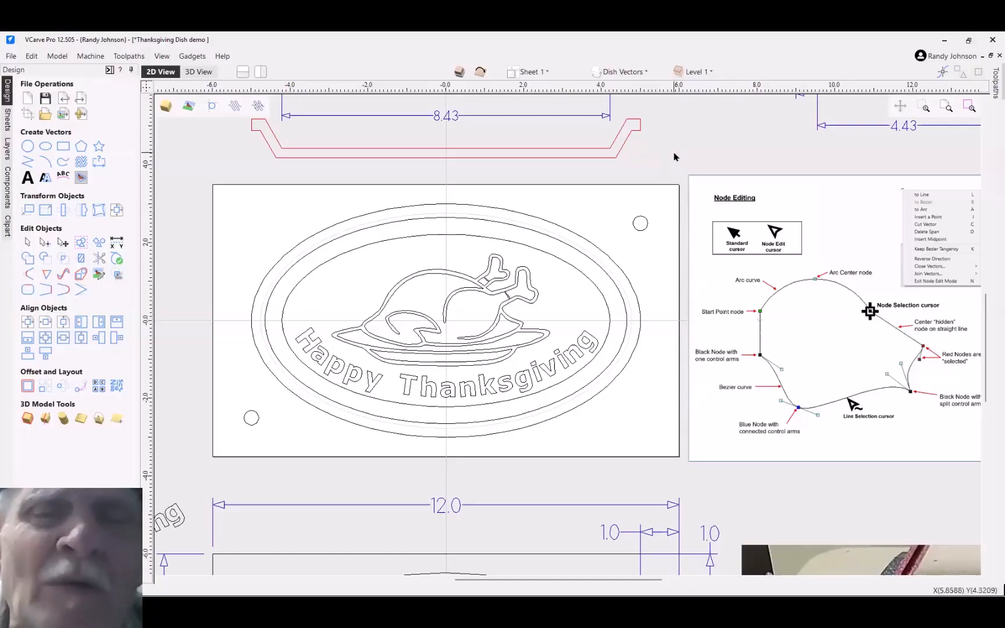
middle_drag(673, 155, 588, 176)
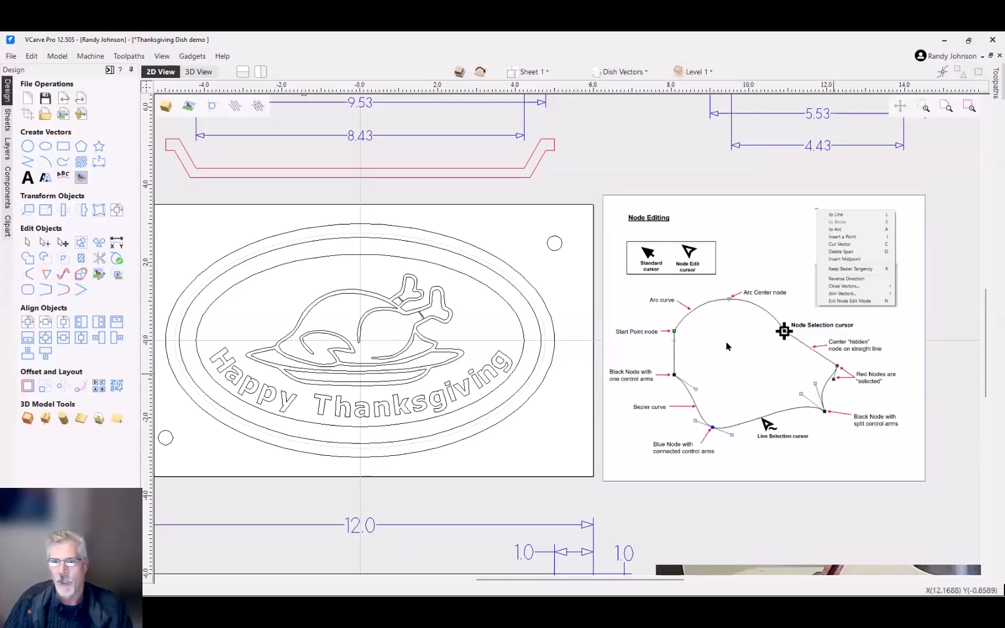
scroll(426, 327, up, 3)
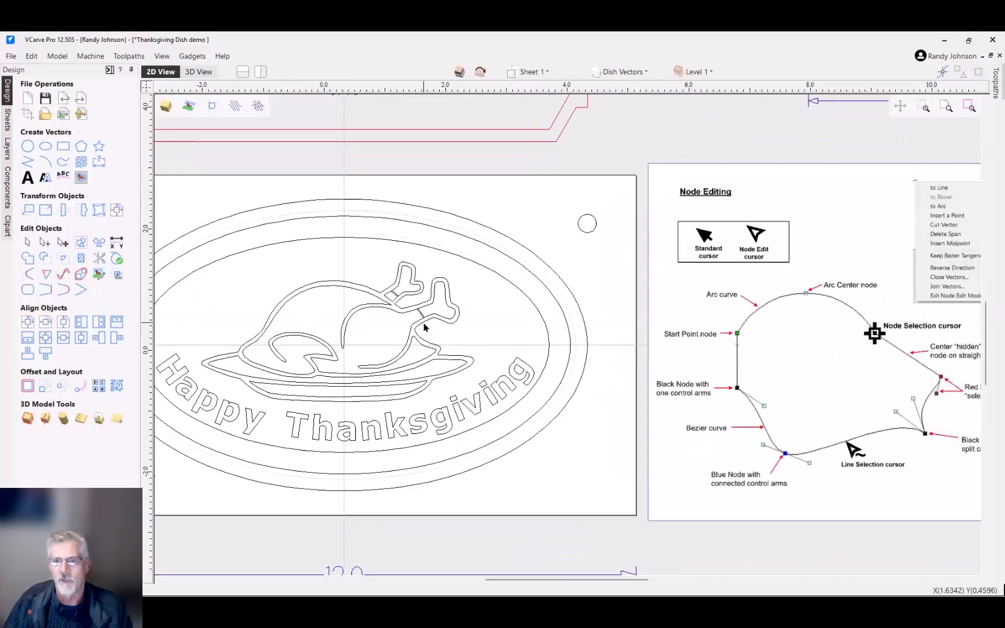
scroll(494, 339, down, 3)
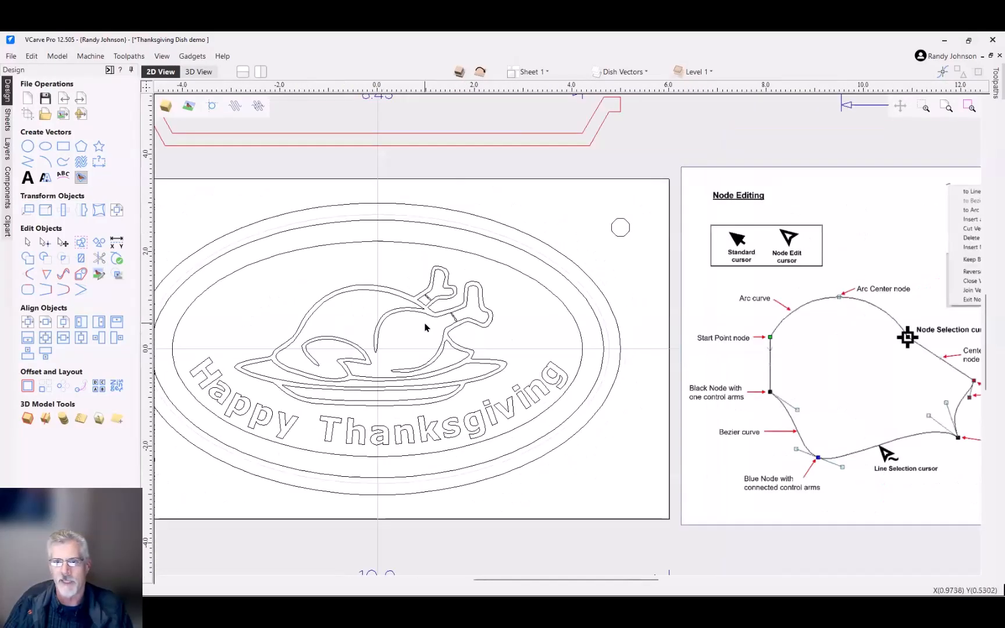
scroll(439, 325, up, 3)
scroll(432, 327, down, 1)
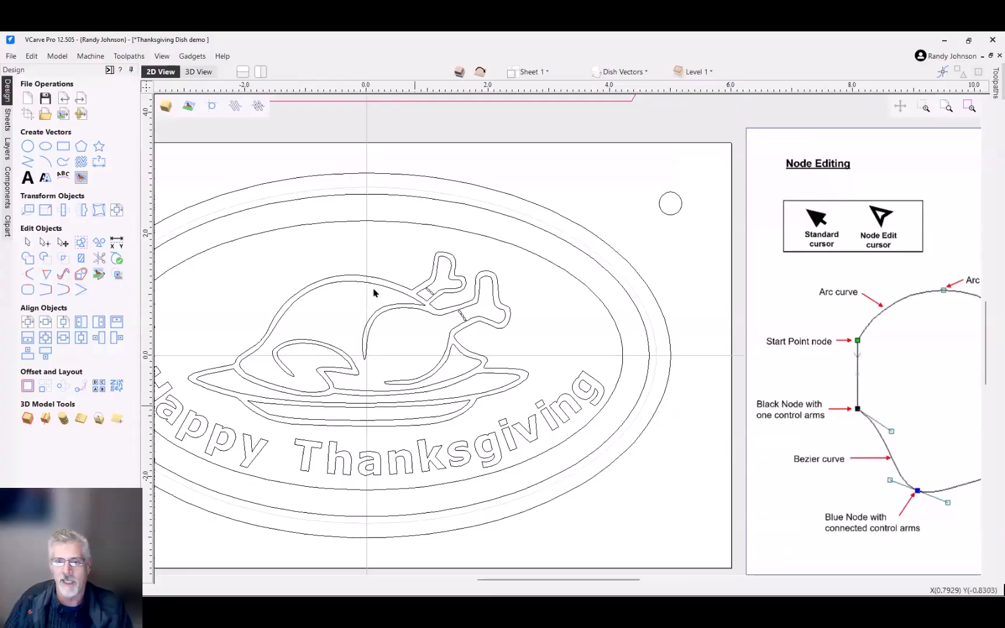
Step: Move the turkey outline vectors off the CNC machining photo to the empty space below the turkey sketch image
scroll(434, 283, down, 3)
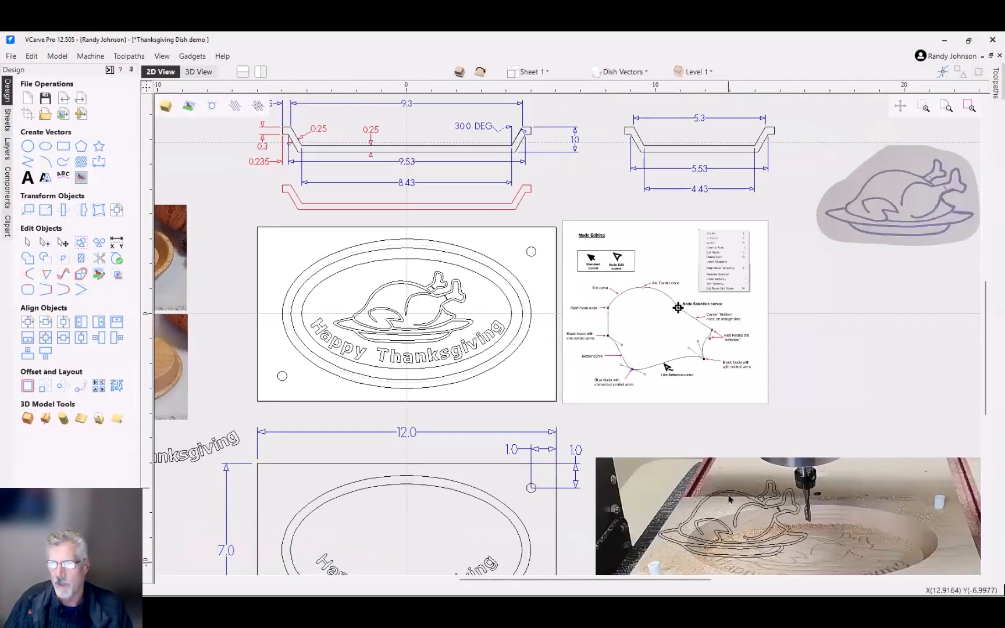
drag(620, 434, 864, 588)
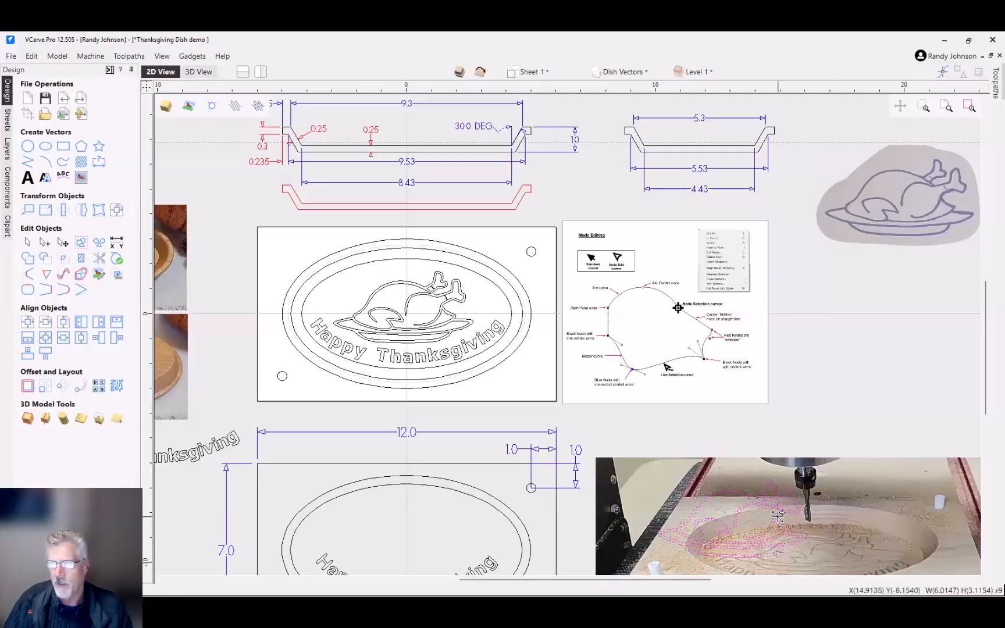
drag(779, 516, 890, 348)
scroll(890, 344, up, 2)
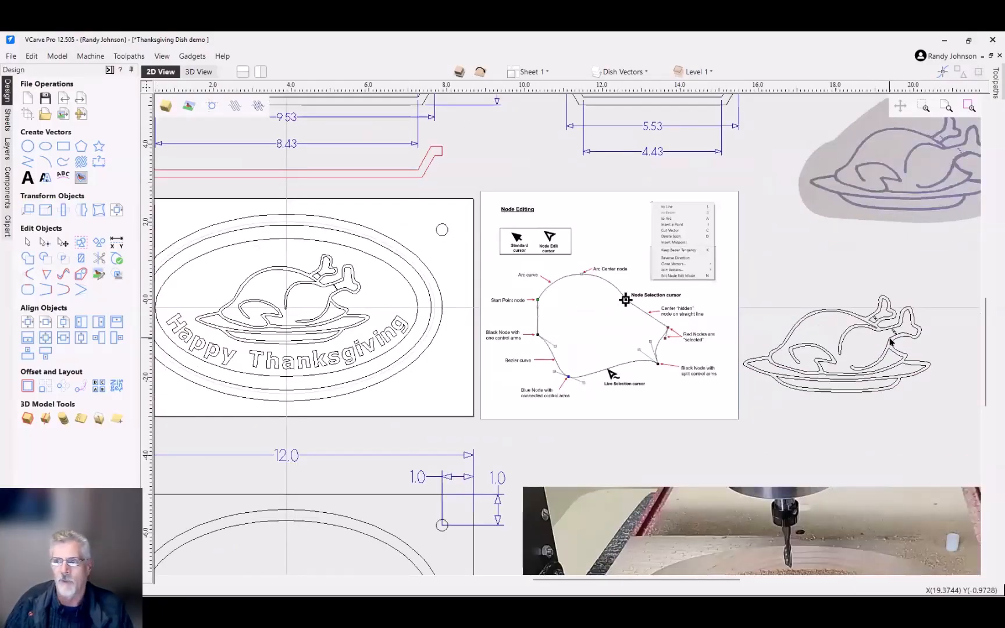
scroll(890, 342, up, 1)
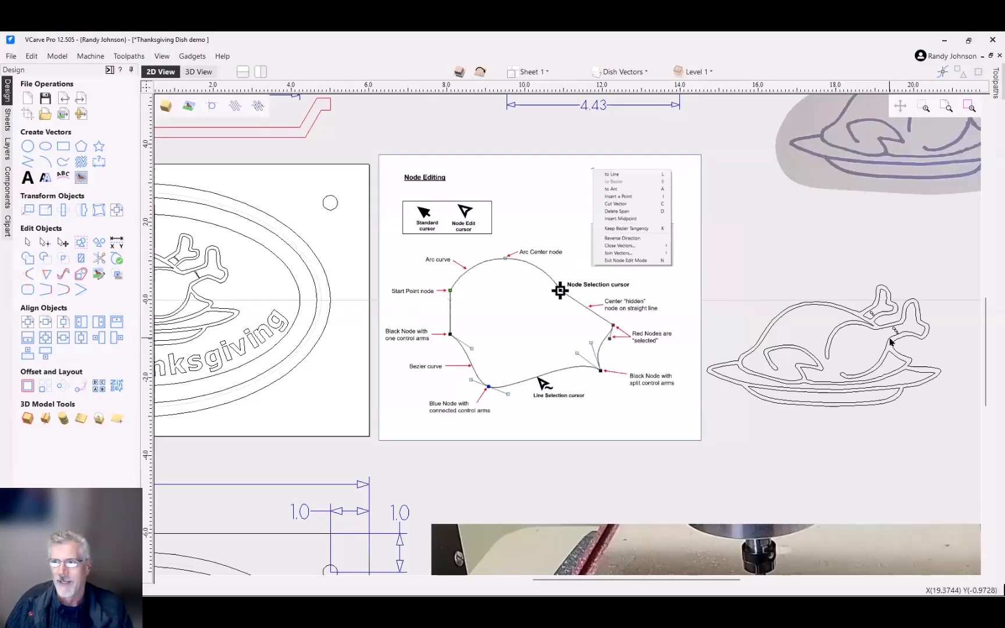
Step: Look over the drawing's reference material and examine the photo of the dish being carved on the CNC
scroll(894, 332, down, 3)
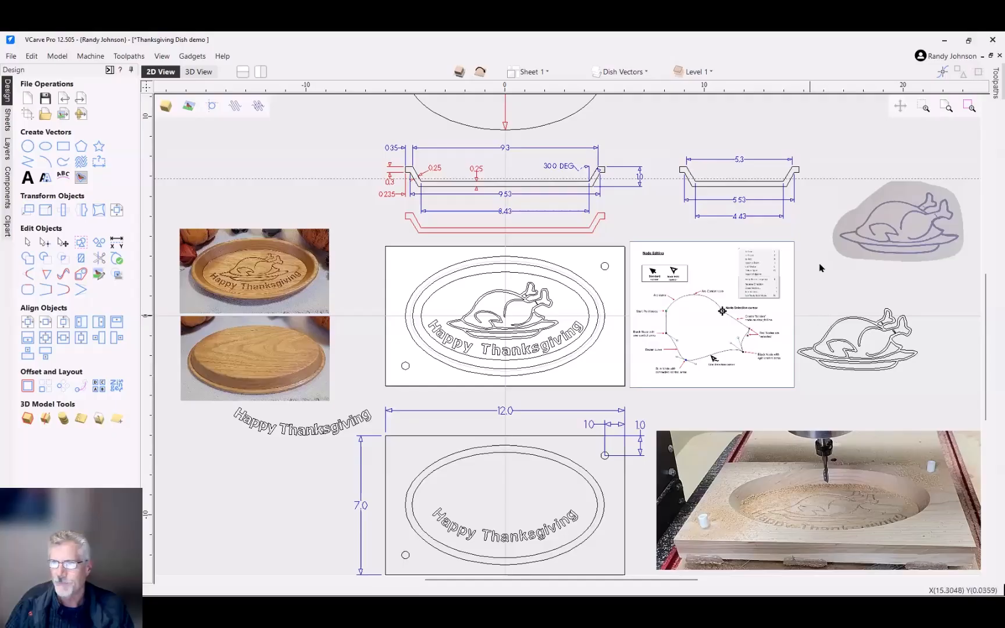
middle_drag(820, 271, 494, 194)
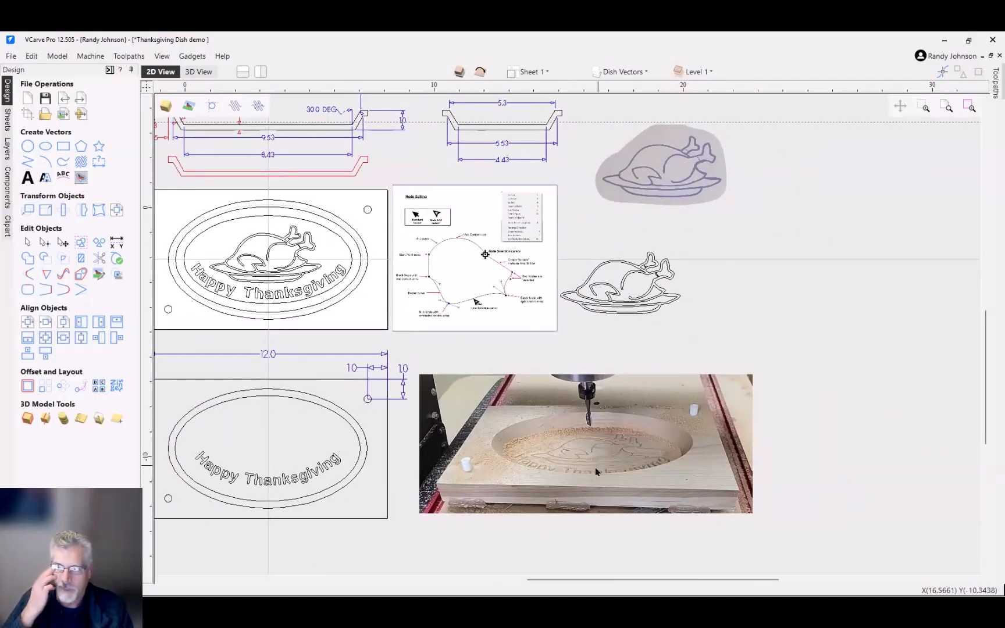
scroll(595, 467, up, 3)
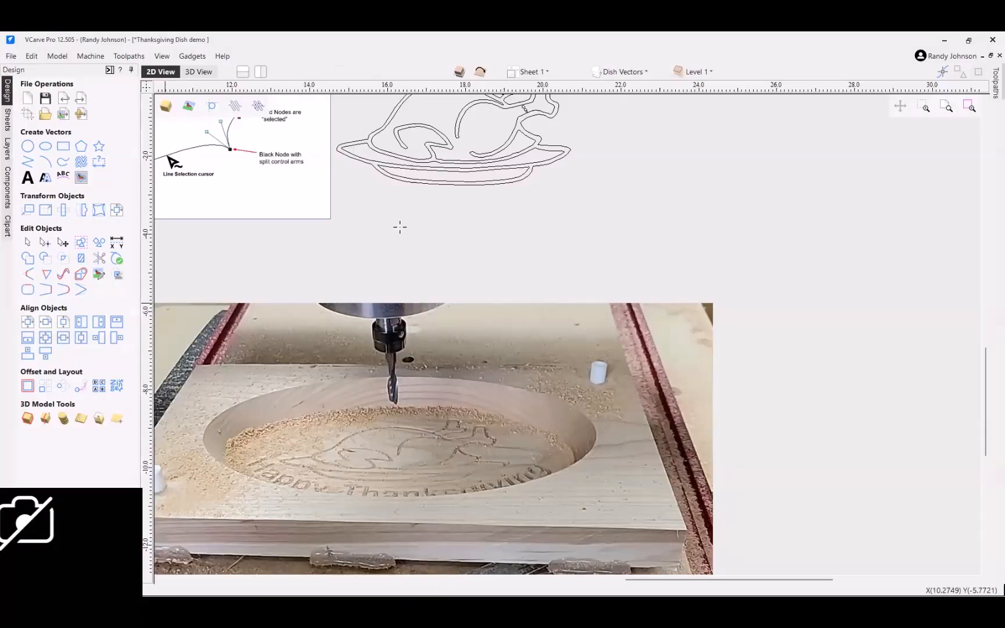
Step: Switch to the Project of the Month PDF and review its instructions from saving toolpaths in Step 2 through Step 6
key(alt+Tab)
scroll(443, 315, down, 2)
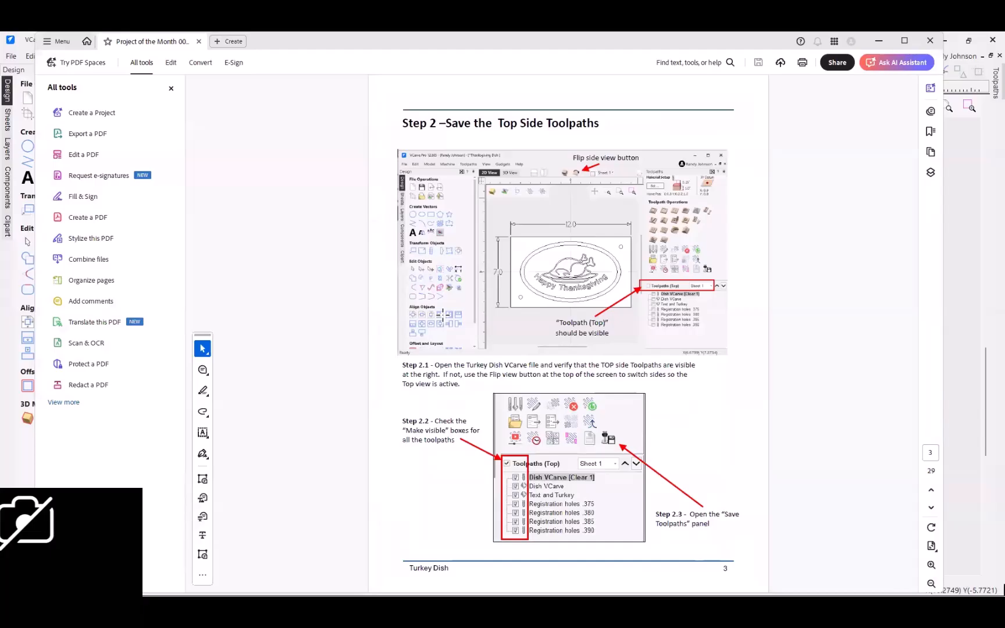
scroll(443, 314, down, 4)
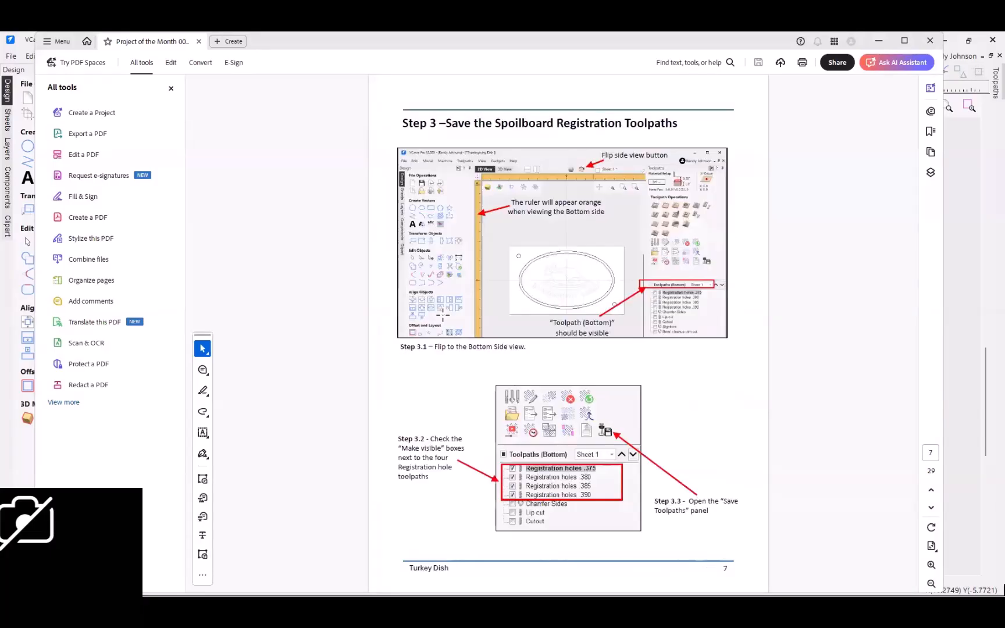
scroll(443, 315, down, 3)
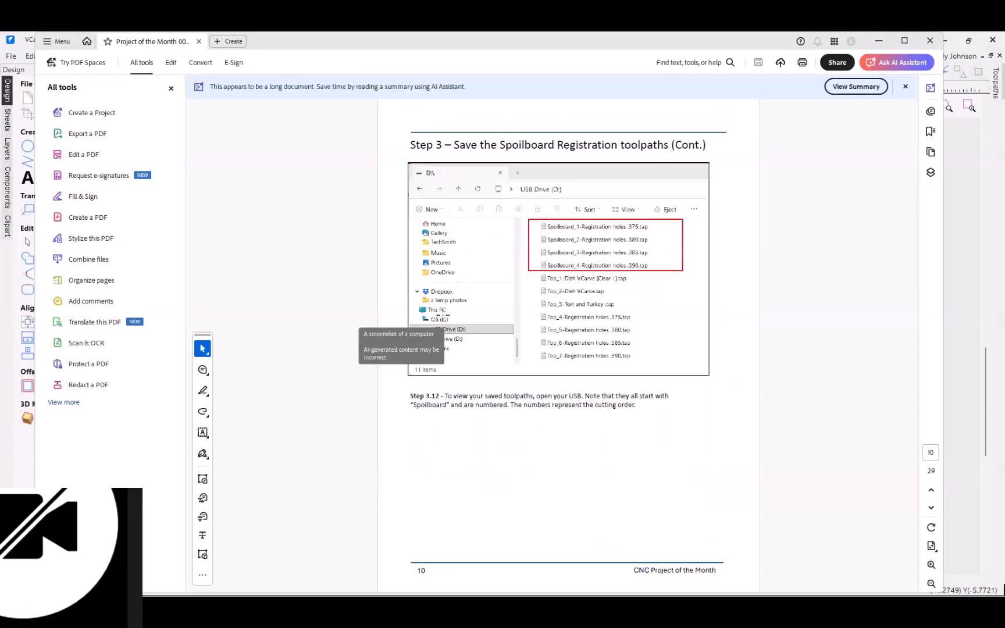
scroll(443, 315, down, 2)
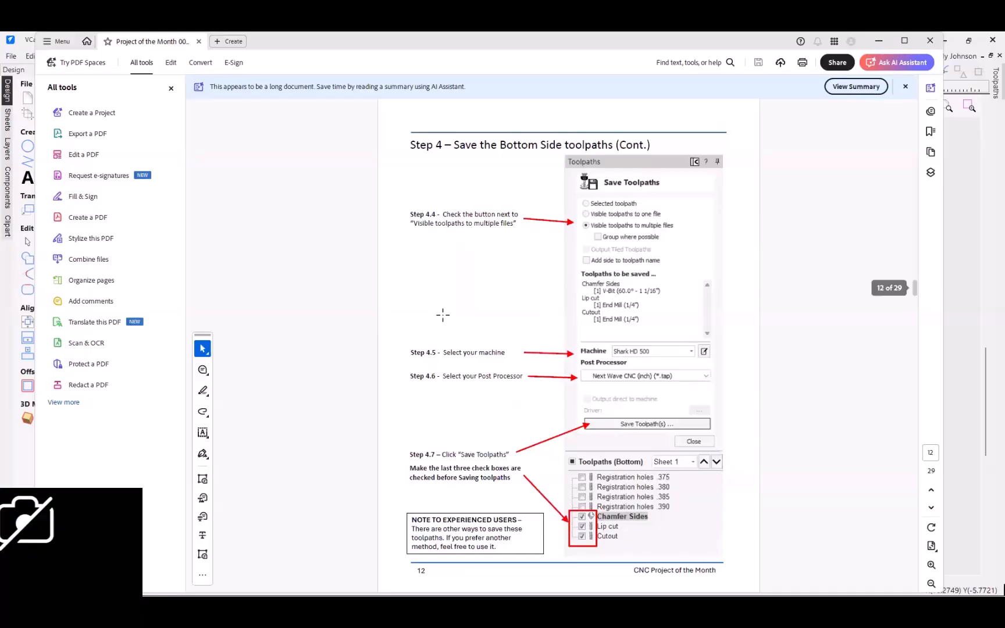
scroll(443, 315, down, 3)
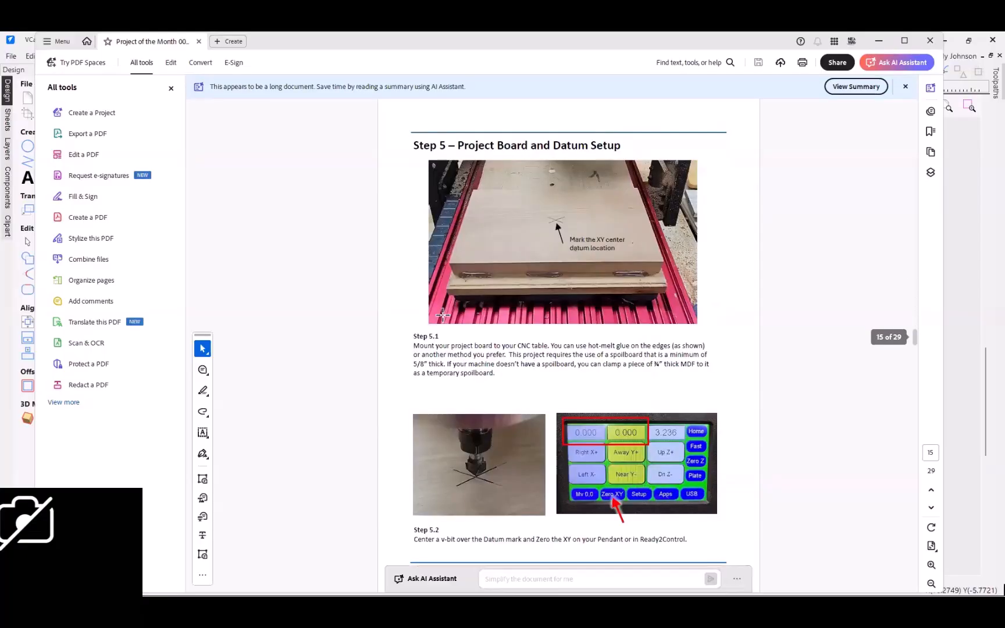
scroll(443, 315, down, 1)
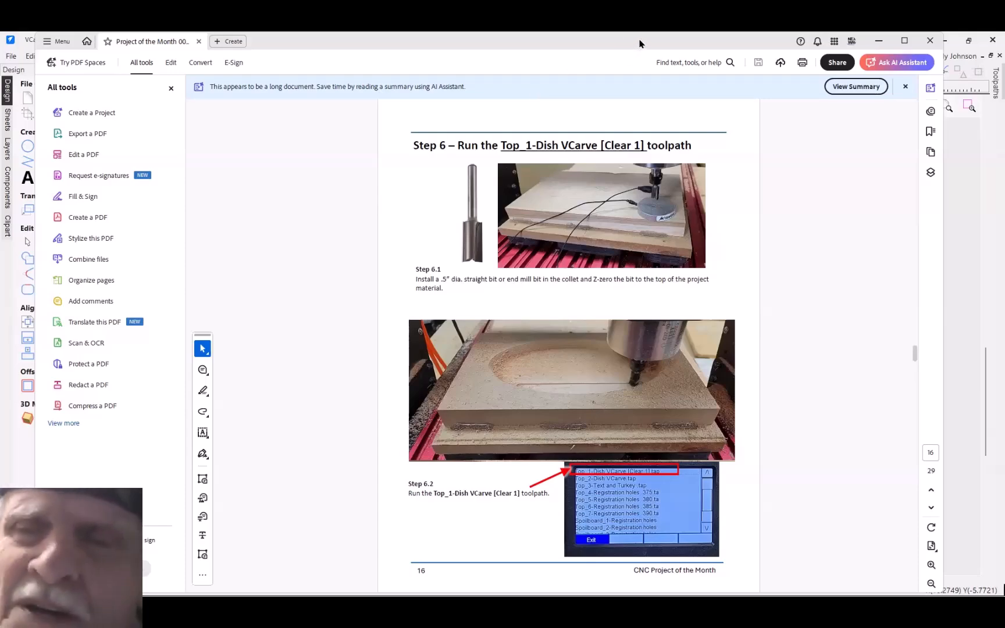
Step: Reposition the PDF window and continue to the Step 7 page on running the Top_2-Dish VCarve toolpath
drag(639, 44, 611, 56)
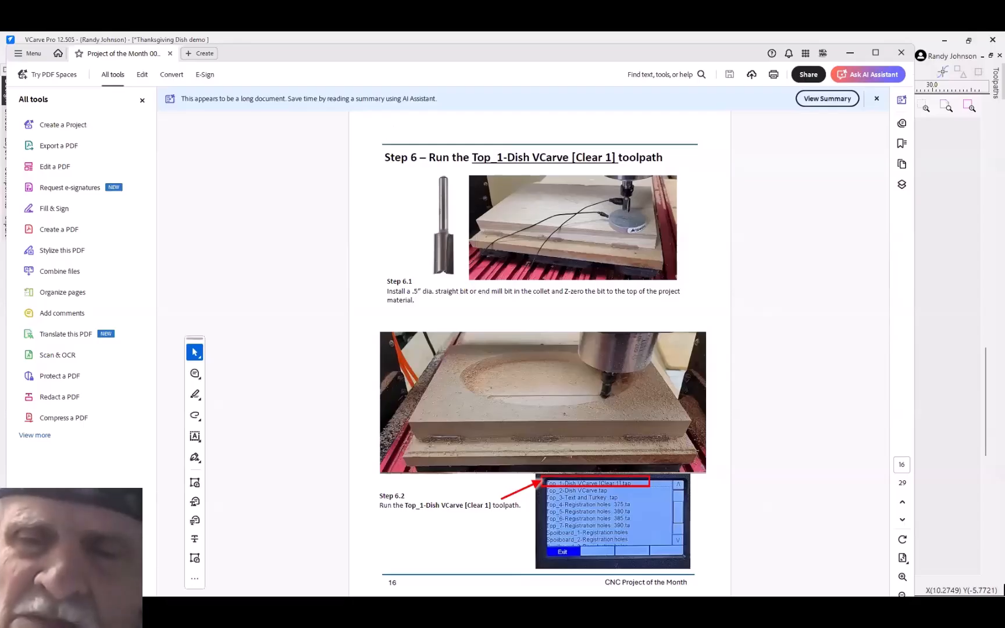
key(alt+Tab)
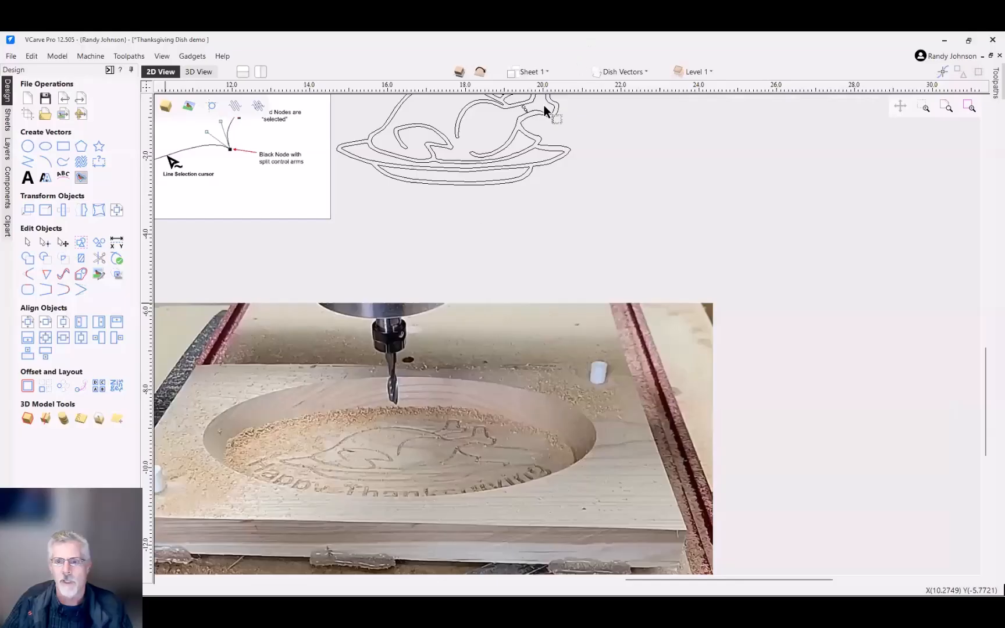
key(alt+Tab)
scroll(451, 301, down, 4)
scroll(451, 302, up, 2)
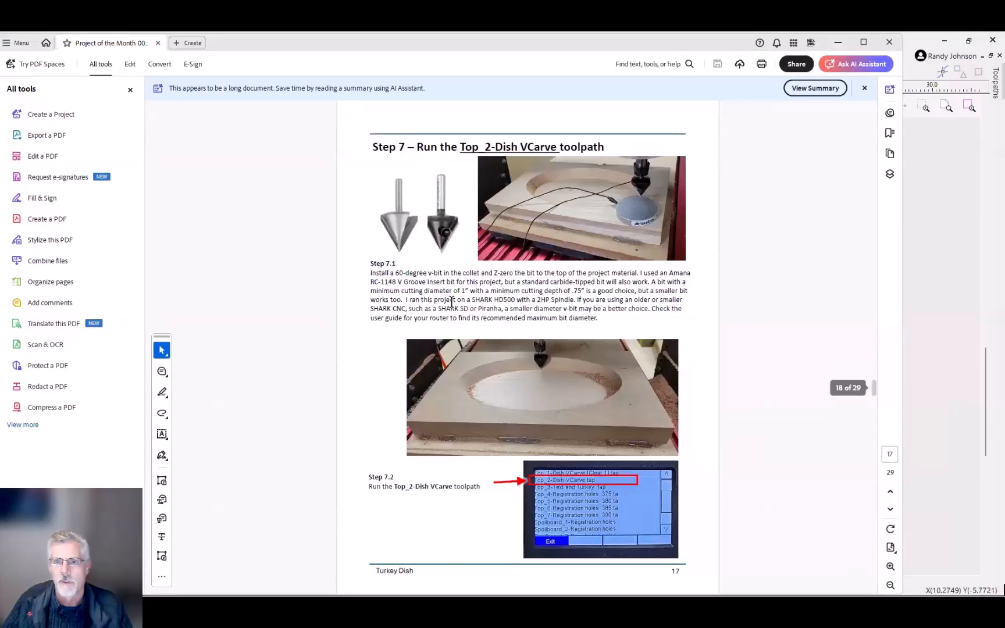
Step: Continue to the Step 9 page on the registration hole toolpaths and enlarge the photo of the .25" up cut end mill
scroll(452, 301, down, 6)
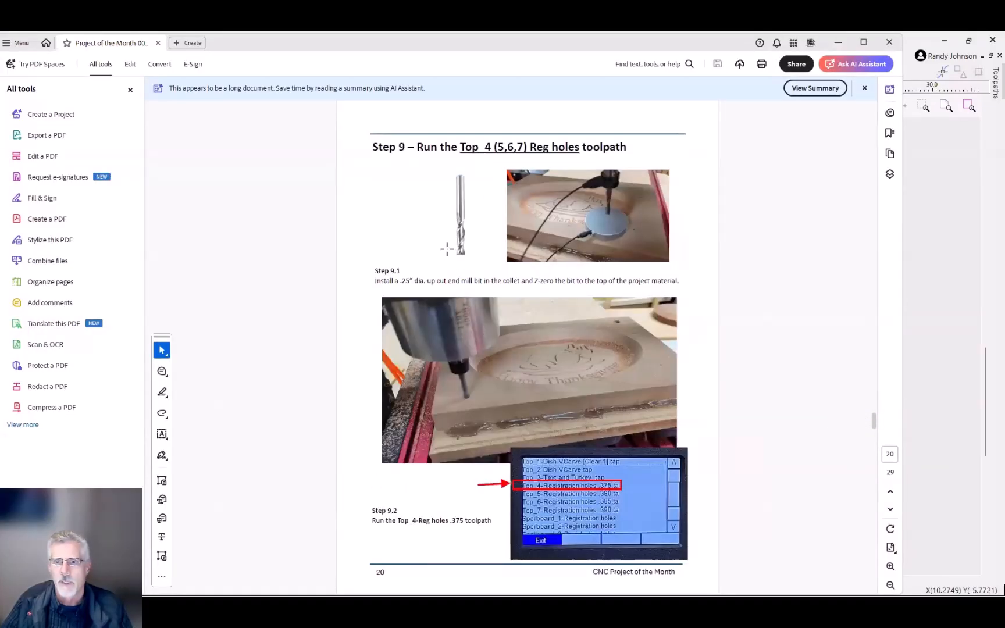
ctrl+scroll(471, 227, up, 3)
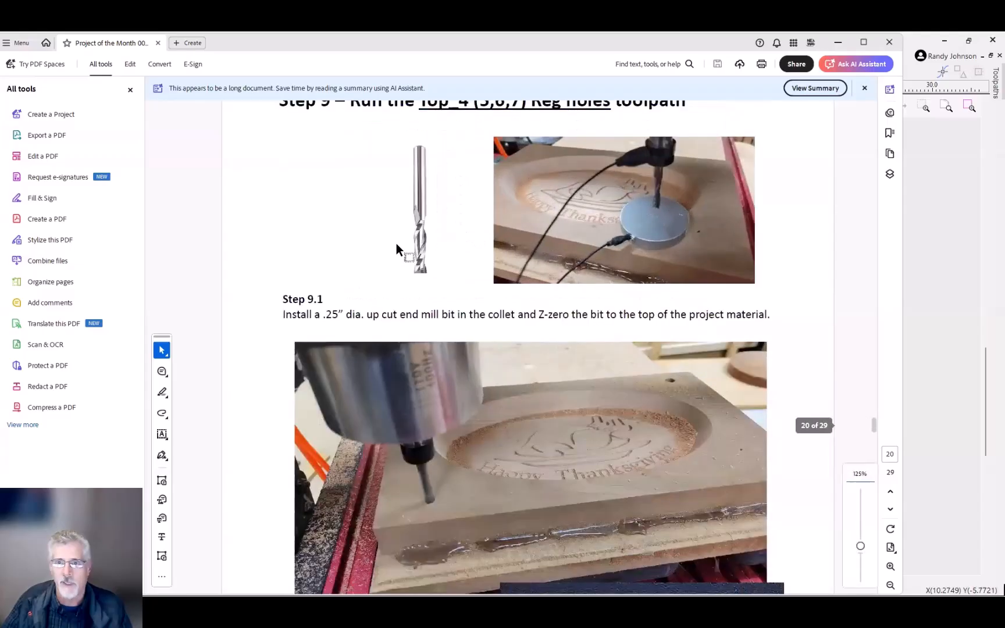
ctrl+scroll(397, 240, up, 1)
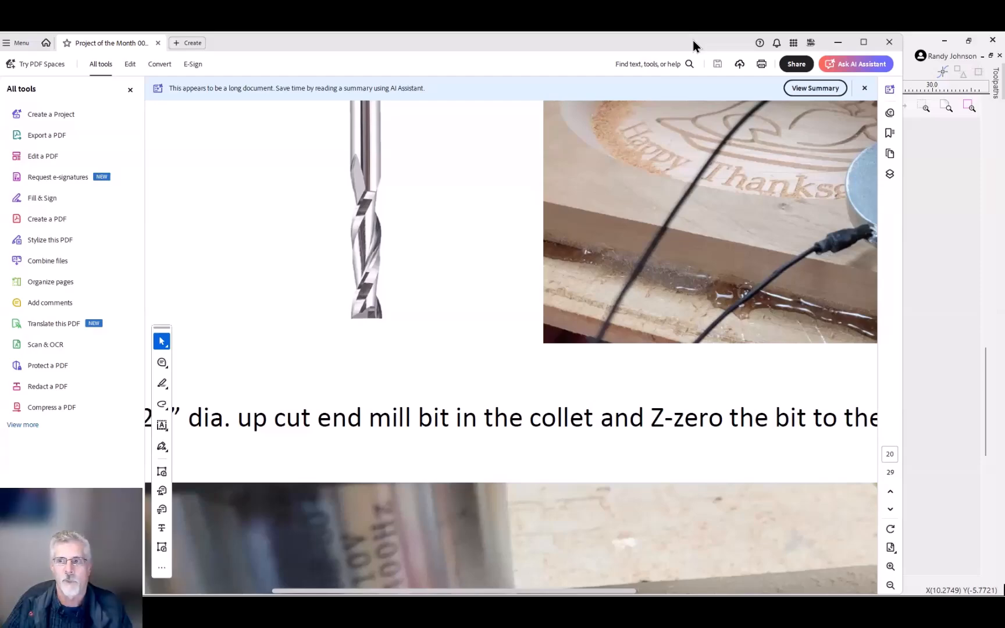
drag(693, 40, 717, 51)
scroll(510, 285, up, 3)
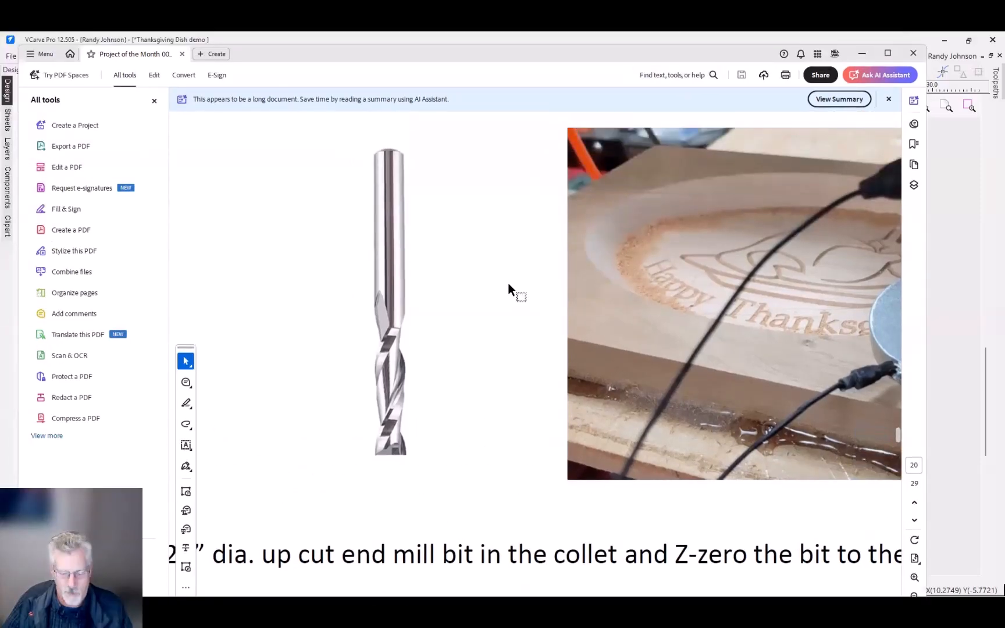
Step: Return to the Step 6 page at 125% zoom and review the bit setup and running of the Top_1-Dish VCarve [Clear 1] toolpath
ctrl+scroll(505, 280, down, 3)
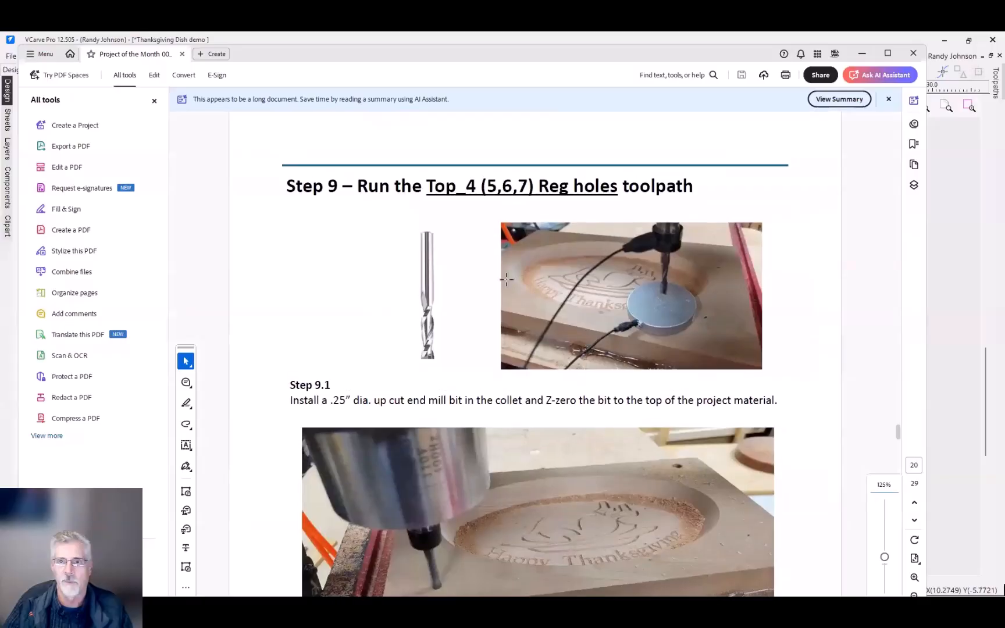
scroll(506, 280, up, 20)
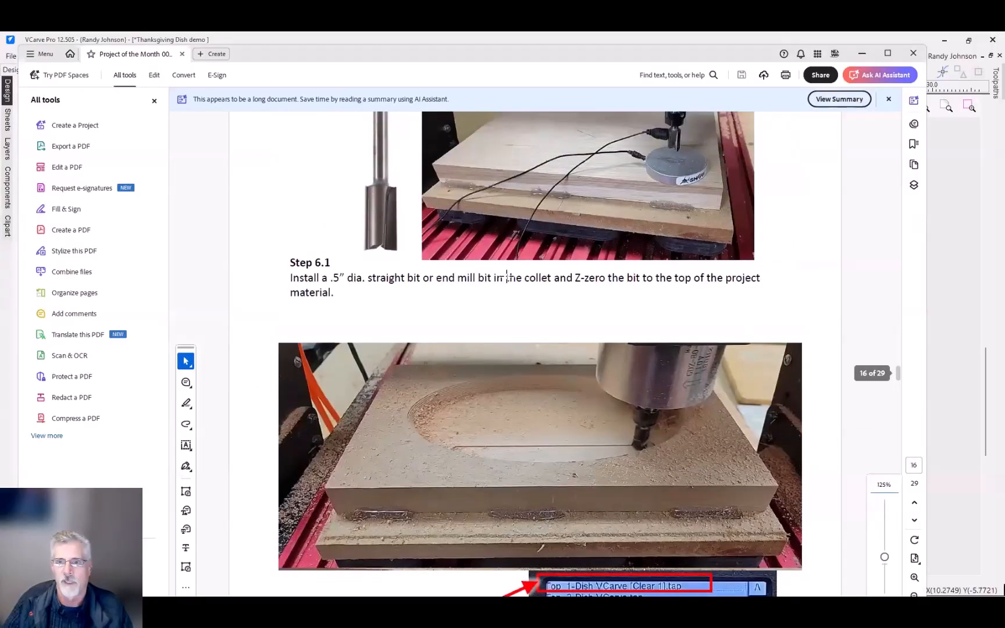
scroll(507, 277, up, 1)
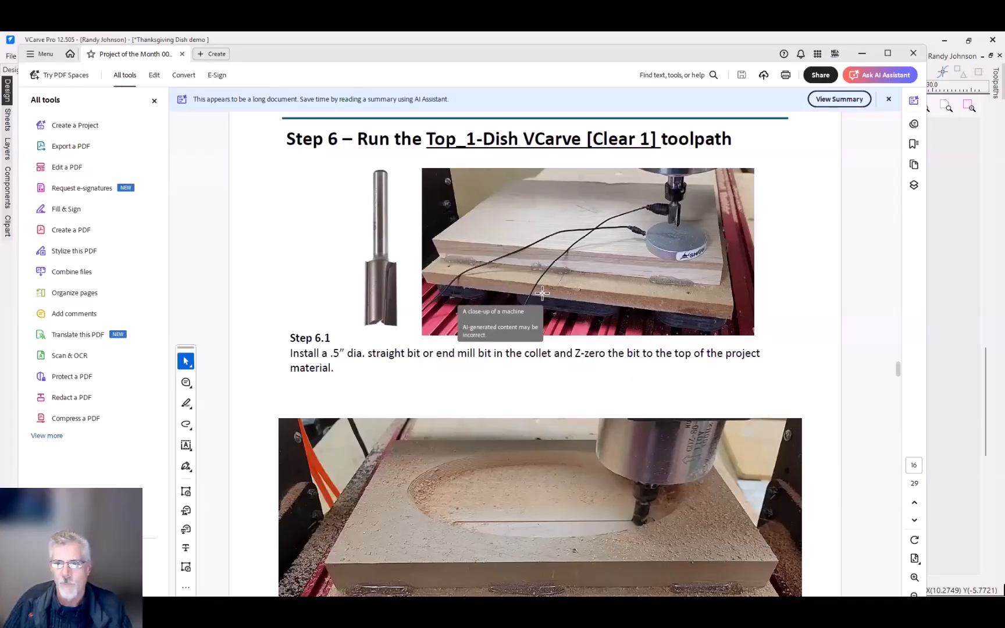
scroll(535, 303, down, 1)
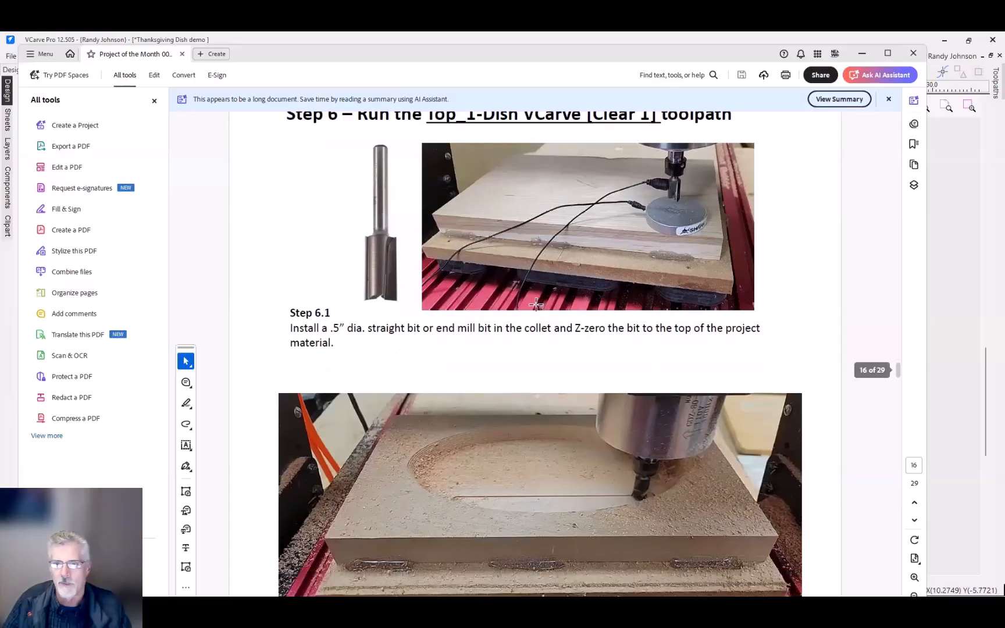
scroll(536, 303, down, 5)
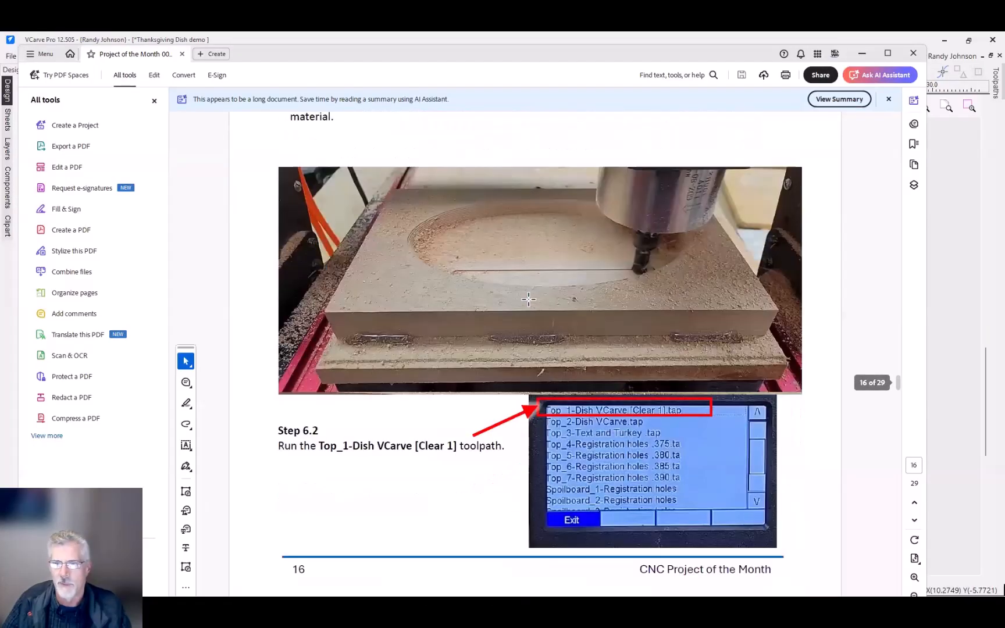
scroll(528, 299, down, 10)
scroll(528, 299, up, 10)
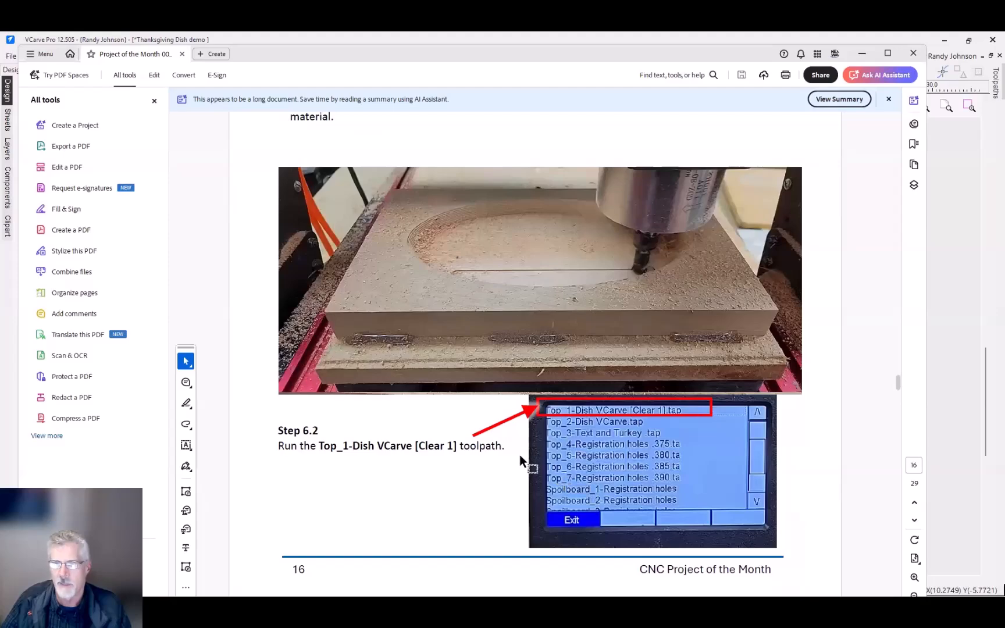
Step: Review the Step 7 instructions for the Top_2-Dish VCarve toolpath and continue to the Registration Pins page
scroll(470, 476, down, 10)
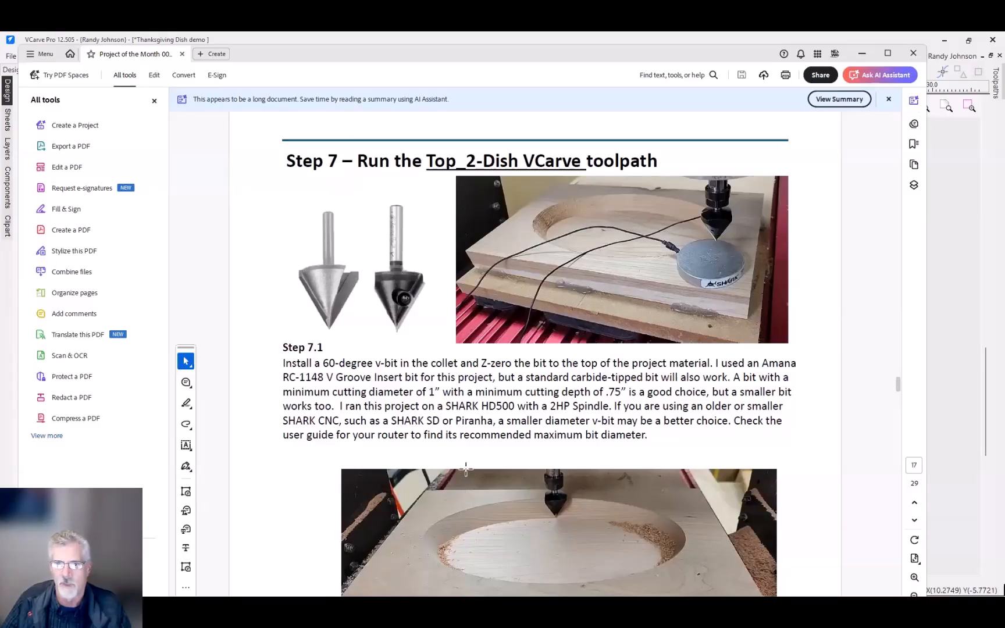
scroll(467, 470, down, 3)
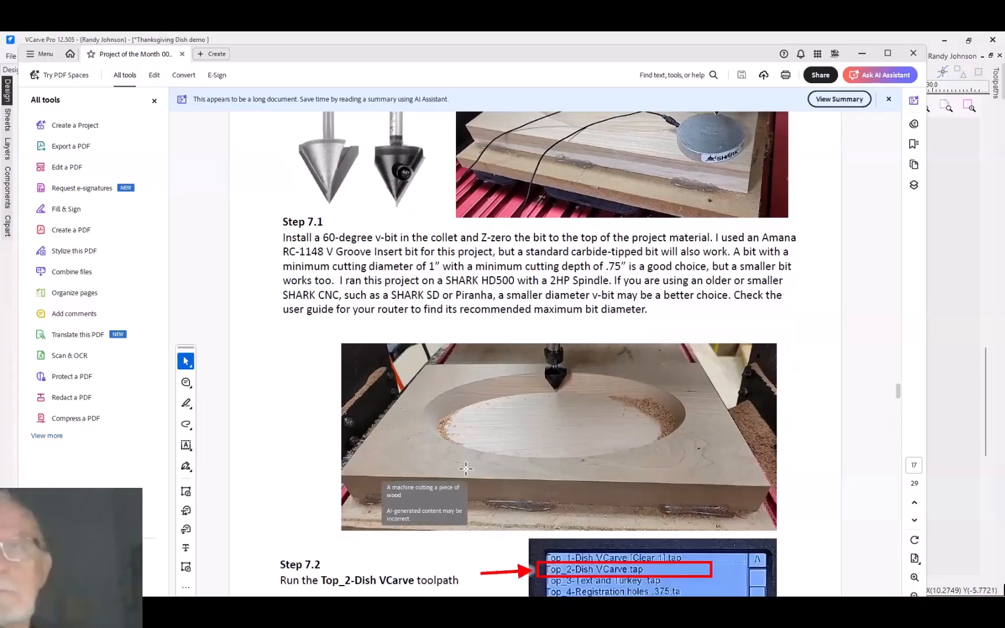
scroll(466, 468, down, 15)
scroll(466, 467, down, 15)
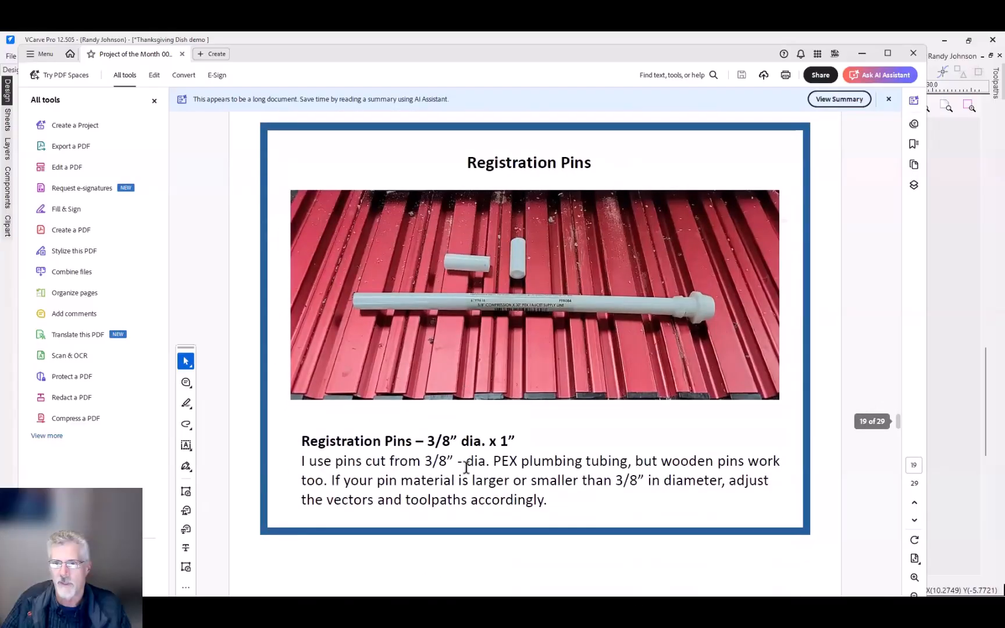
scroll(466, 467, down, 5)
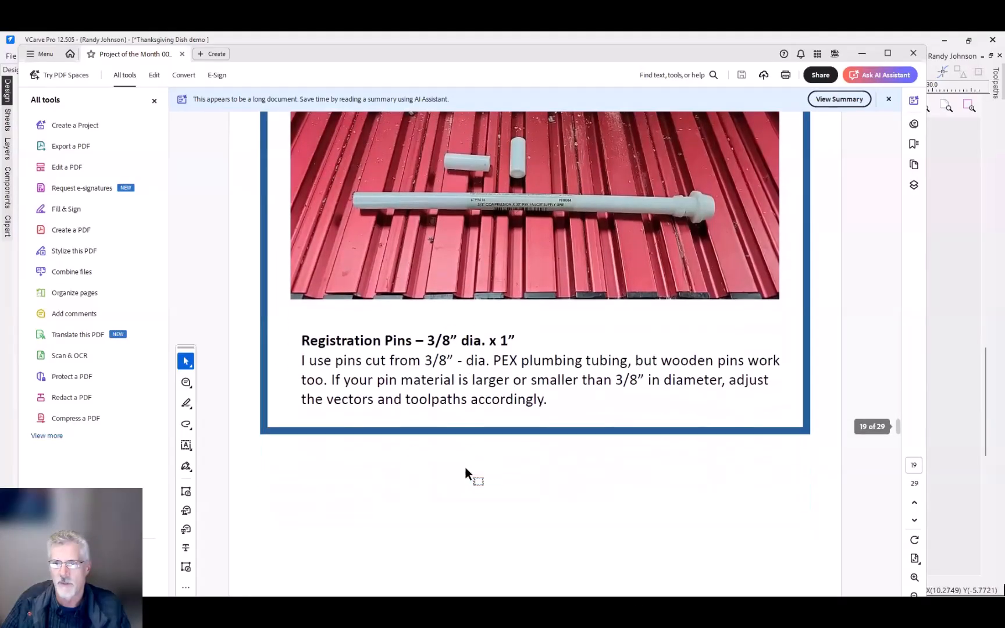
Step: Review Step 9 on running the Top_4 registration hole toolpaths and checking the fit of the registration pins
scroll(466, 467, down, 1)
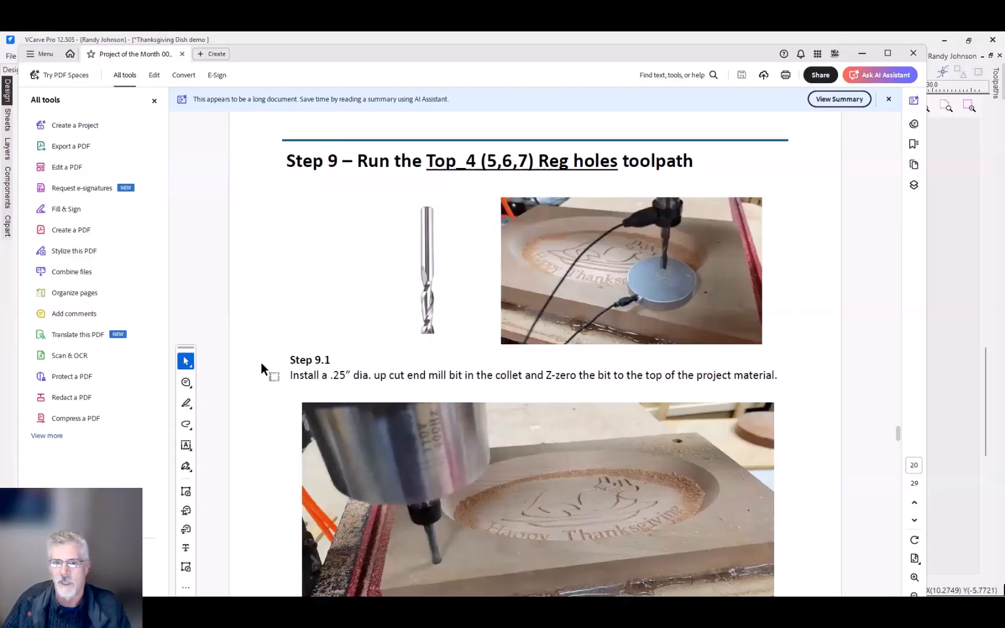
scroll(259, 371, down, 3)
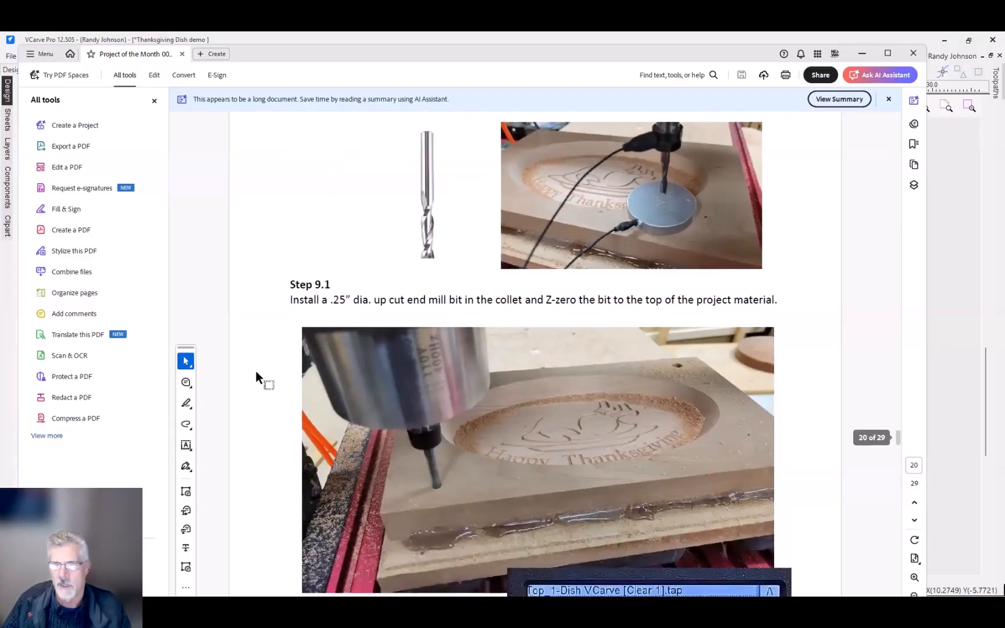
scroll(256, 372, down, 3)
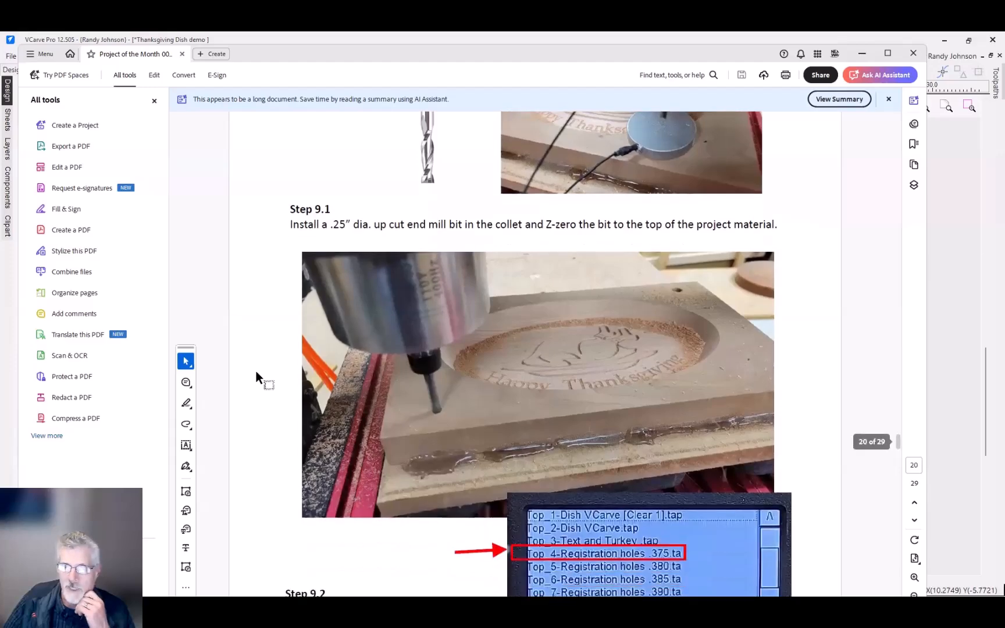
scroll(256, 371, down, 10)
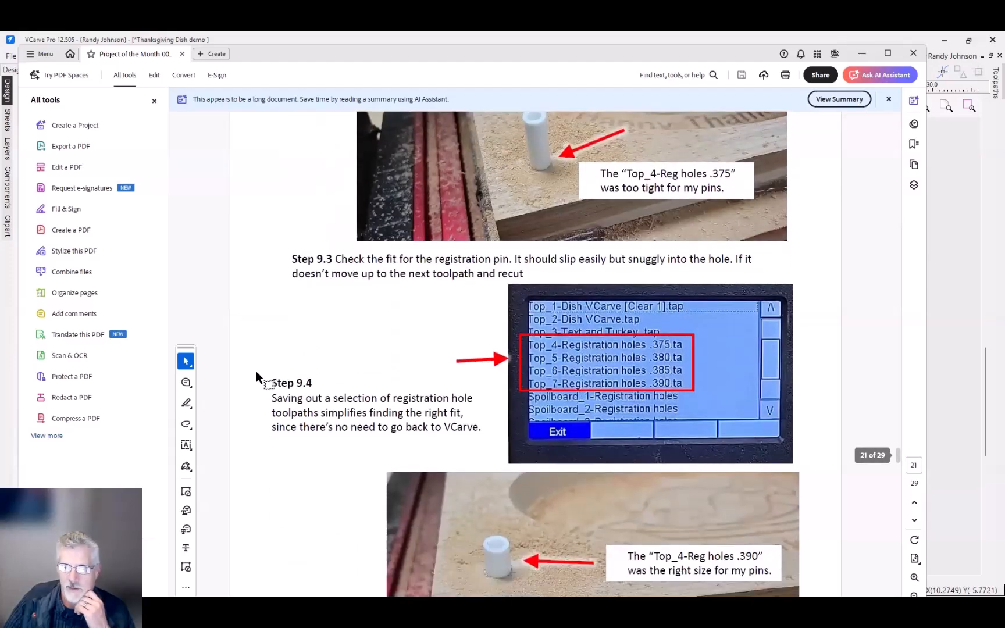
Step: Examine the Step 10 page on removing the project board from the table with a chisel
scroll(255, 372, down, 10)
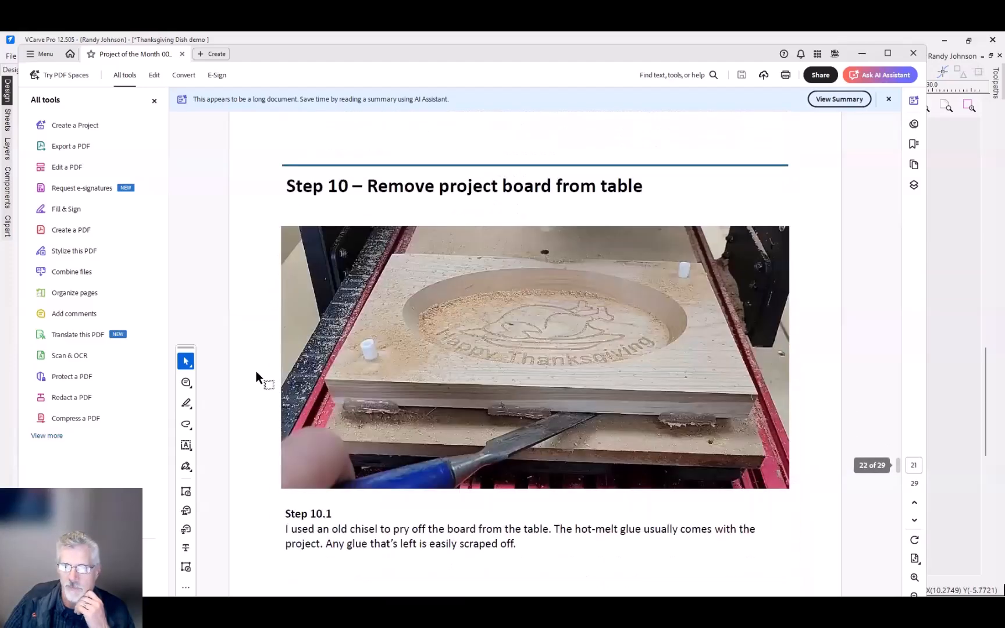
scroll(256, 372, down, 2)
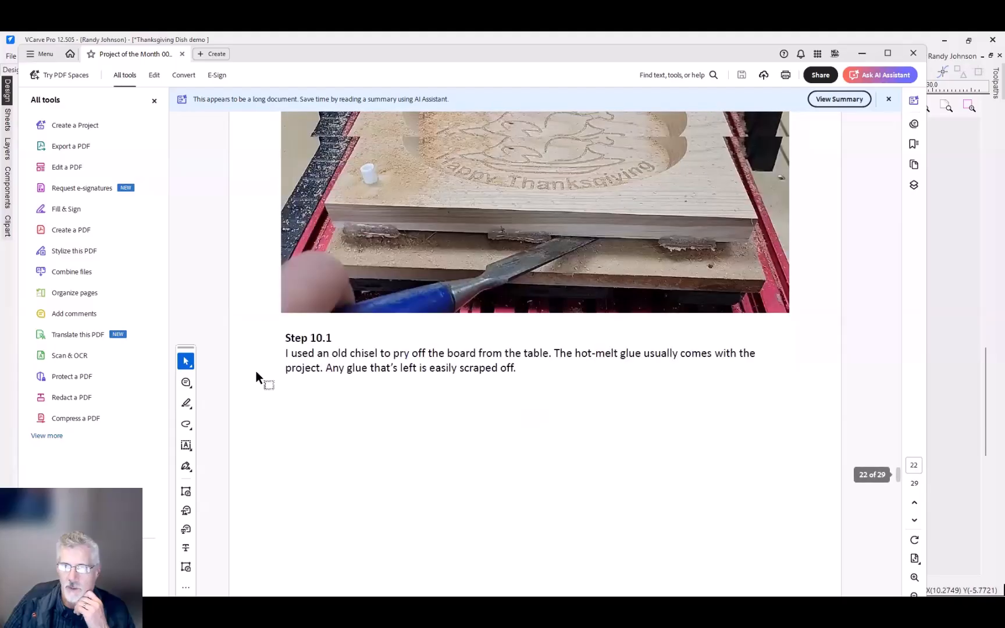
scroll(256, 371, up, 1)
scroll(256, 372, up, 3)
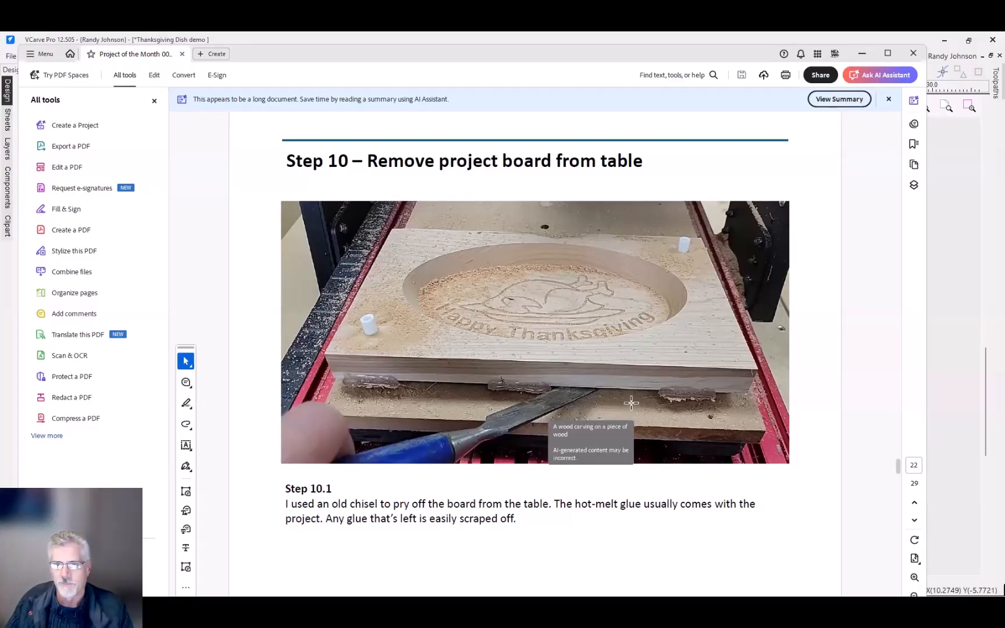
scroll(630, 402, down, 4)
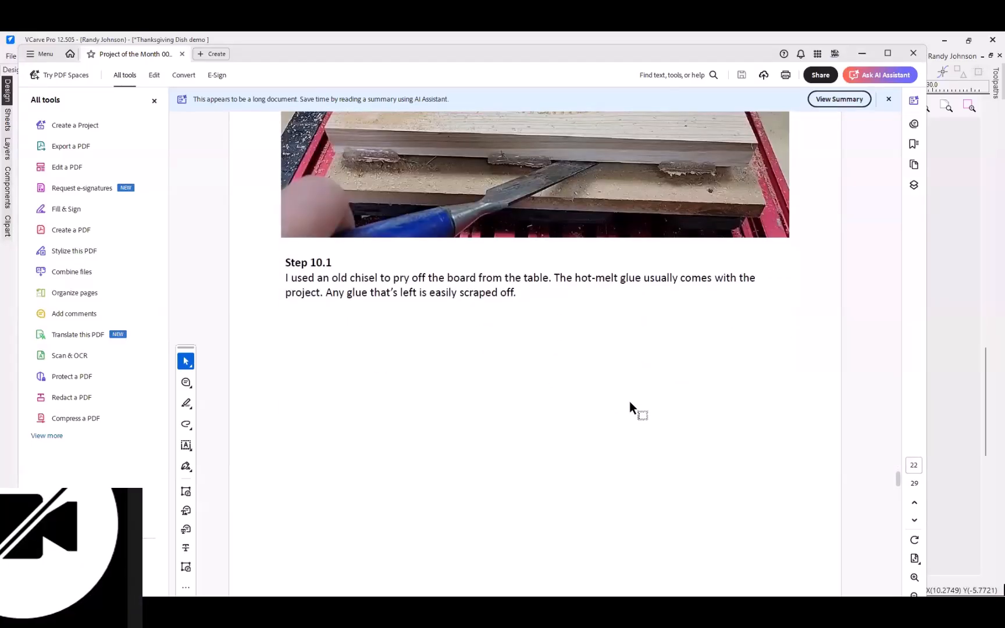
scroll(630, 404, up, 3)
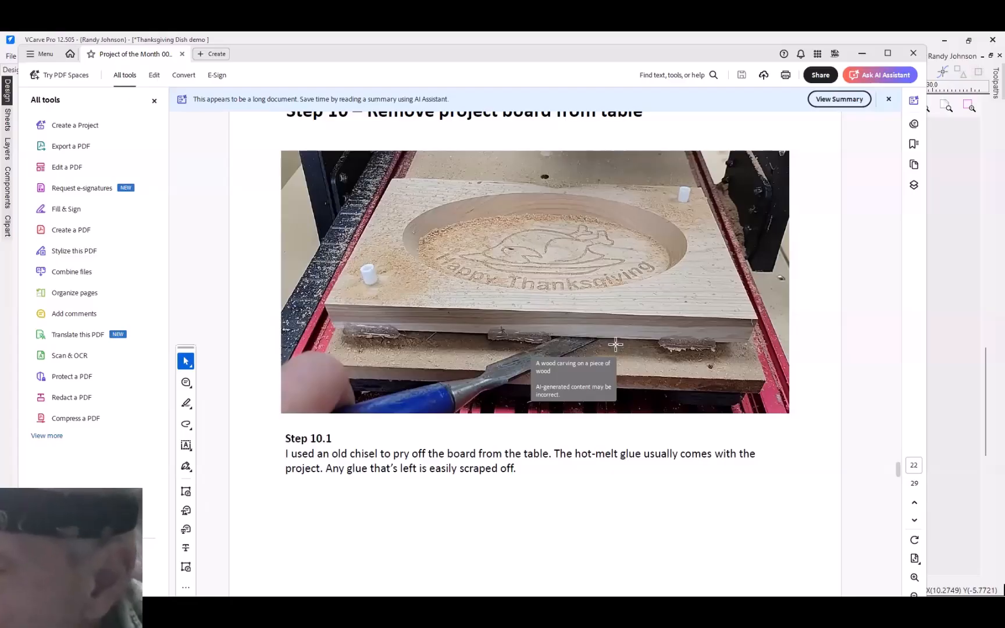
Step: Review the instructions for the spoilboard registration holes, the Bottom_1-Chamfer Sides toolpath and the Bottom_2-Lip cut toolpath
scroll(616, 345, down, 3)
scroll(616, 349, down, 10)
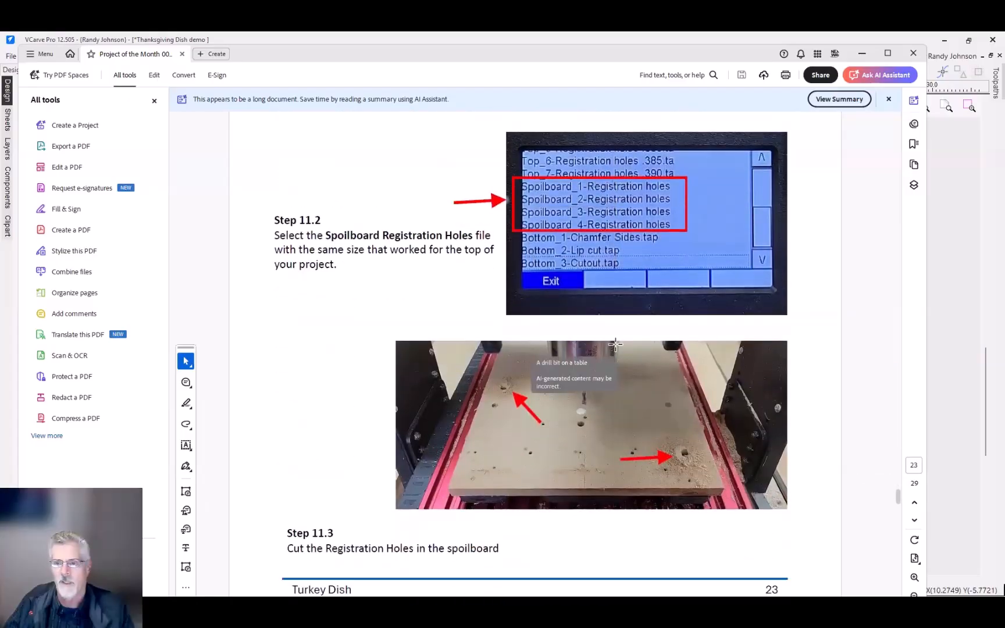
scroll(616, 345, down, 1)
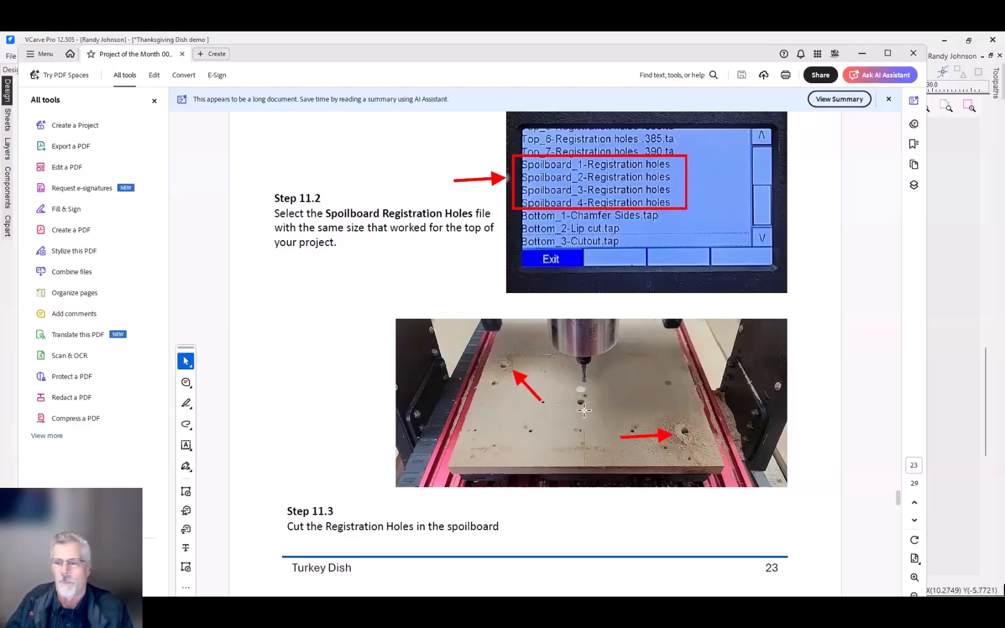
scroll(578, 407, down, 10)
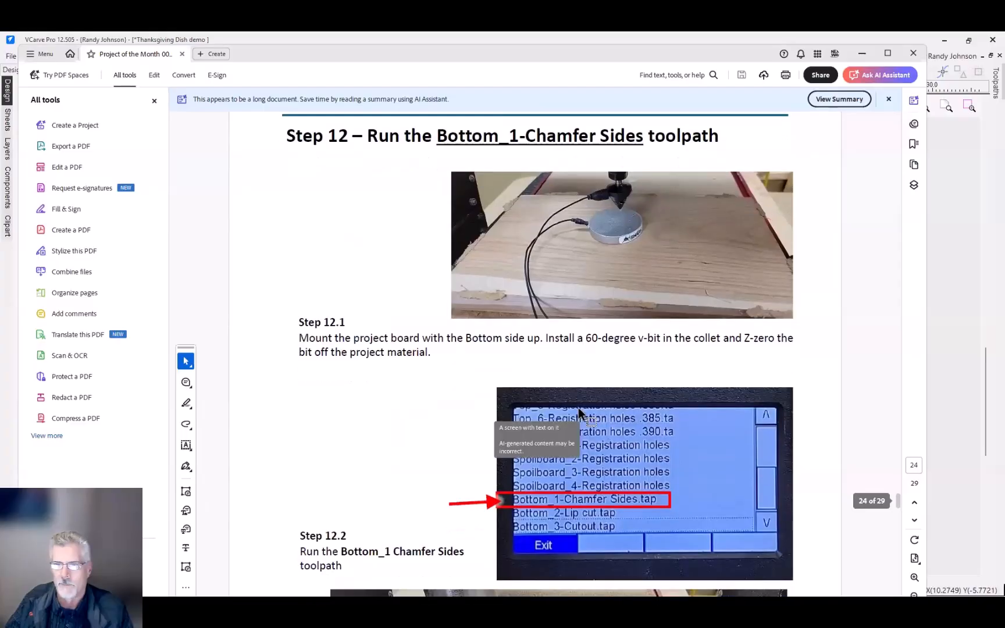
scroll(578, 408, down, 1)
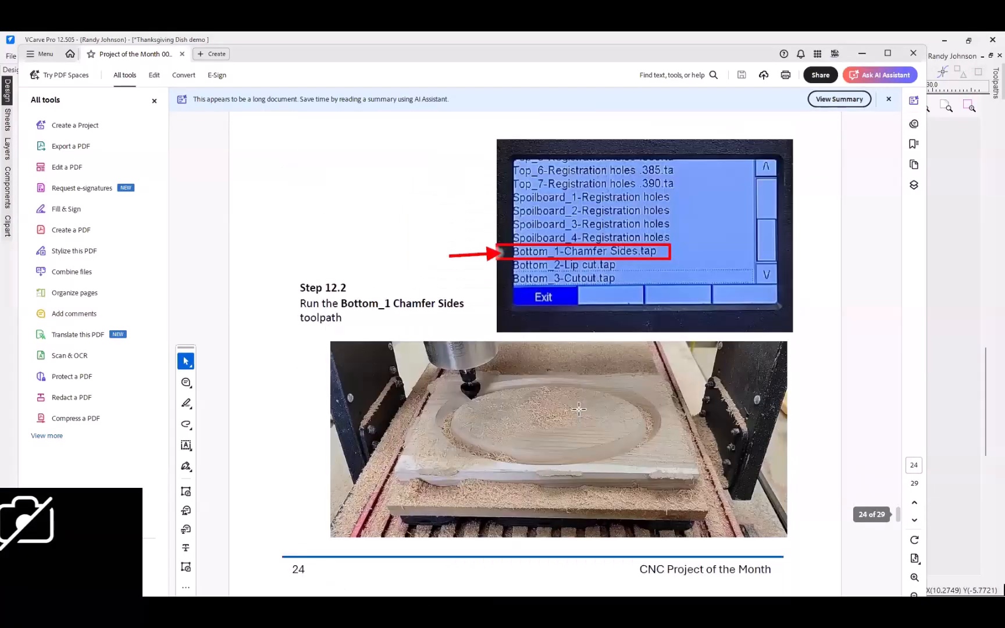
scroll(578, 407, down, 8)
scroll(578, 407, down, 2)
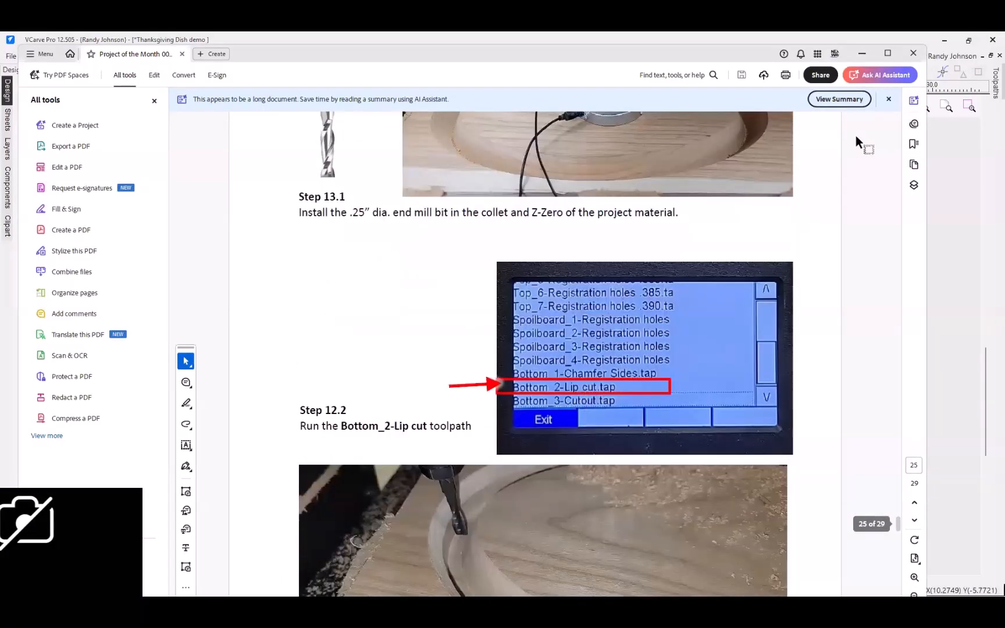
Step: Close the project PDF and return to the Thanksgiving Dish drawing in VCarve Pro, showing the turkey outline and machining photo
click(914, 53)
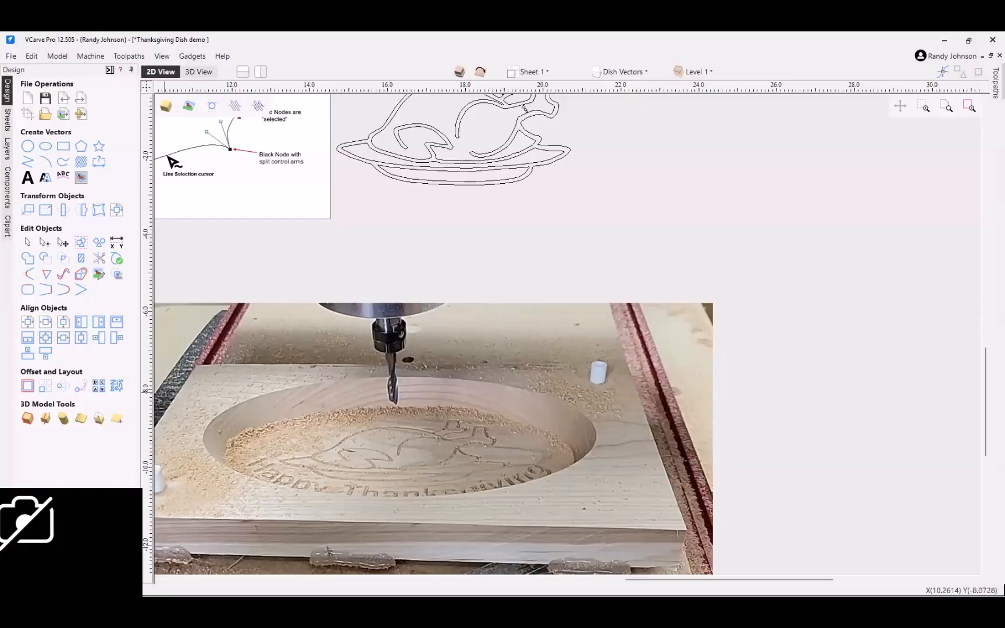
scroll(164, 392, down, 1)
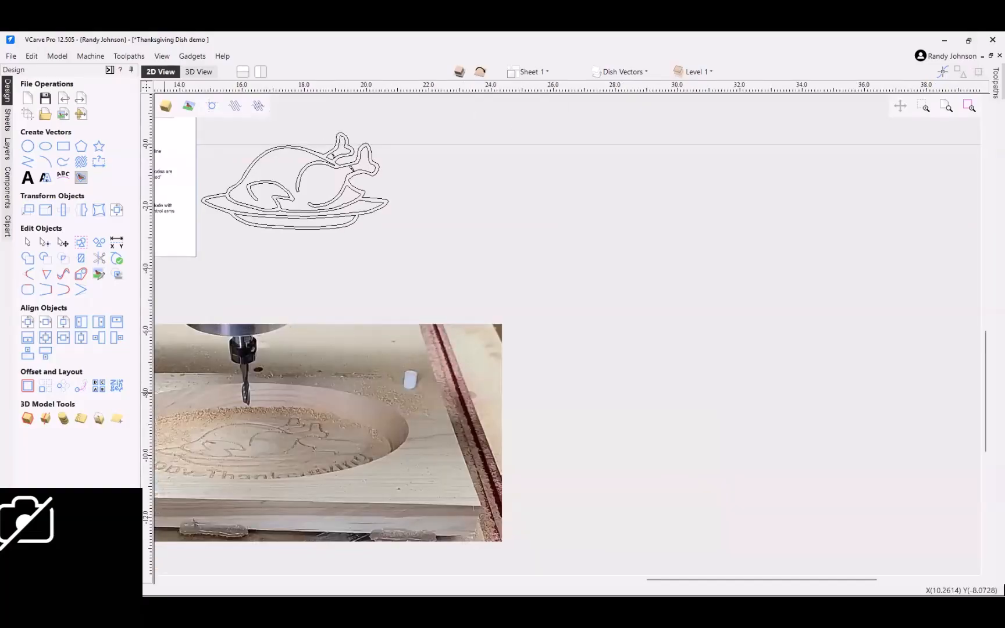